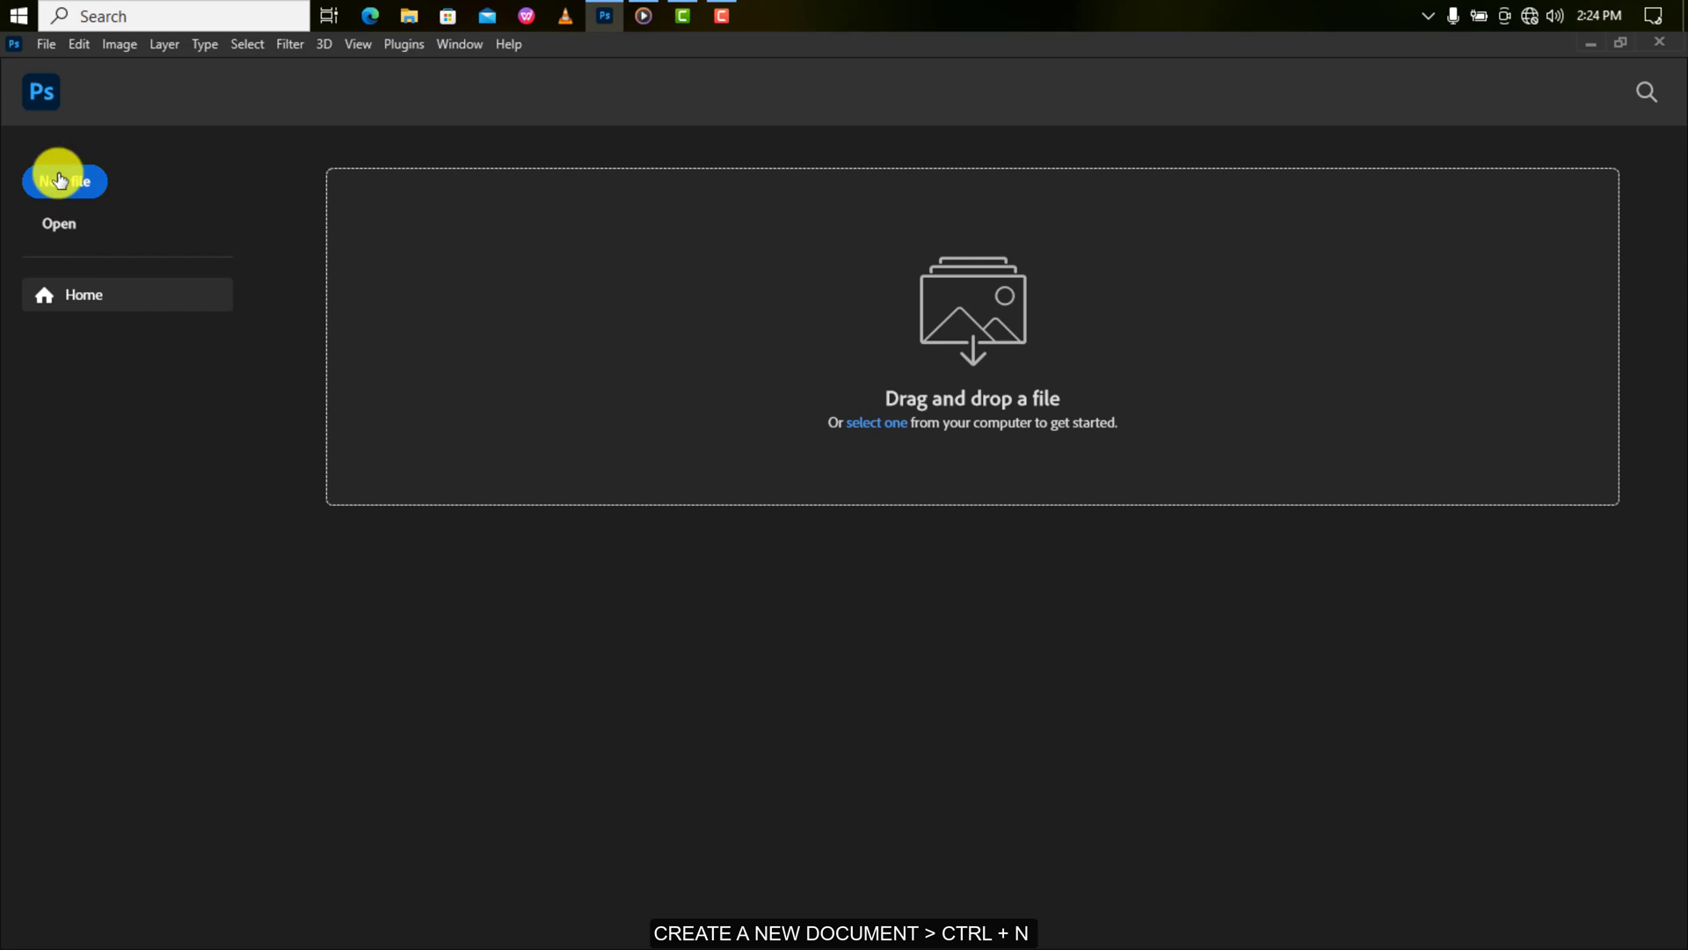
Create a new 9 × 11 inch, 300 ppi document named 'ADVERTISING POSTER DESIGN'.
{"action": "left_click", "coordinate": [59, 181]}
{"action": "left_click", "coordinate": [1098, 297]}
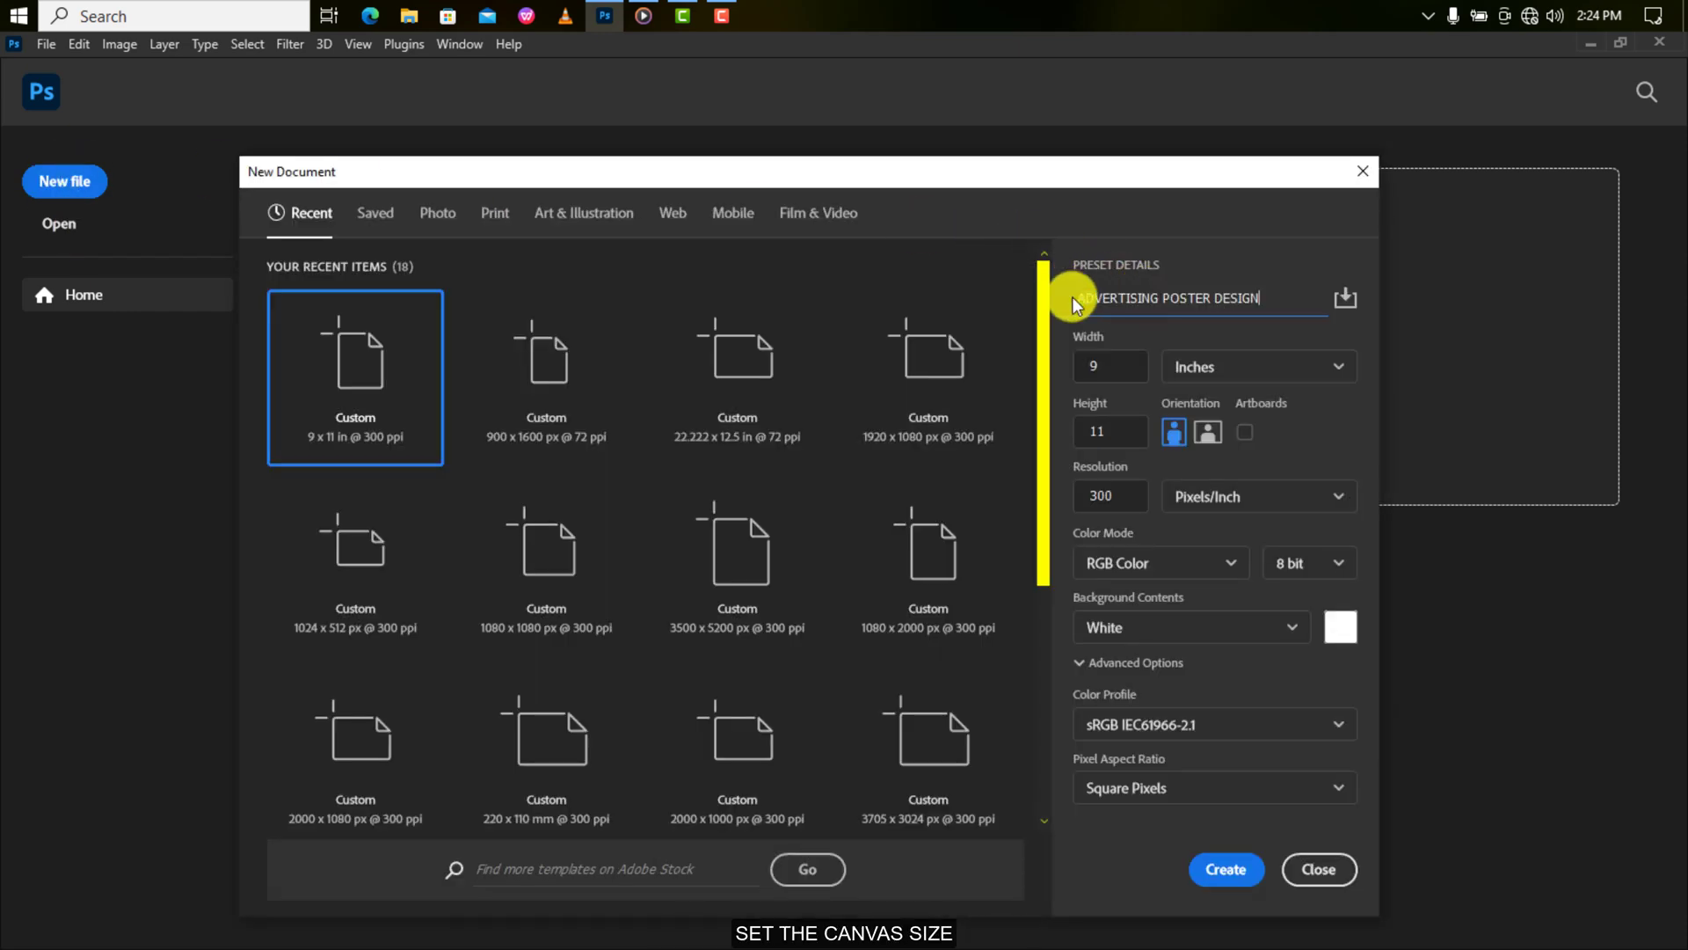
{"action": "left_click", "coordinate": [1222, 869]}
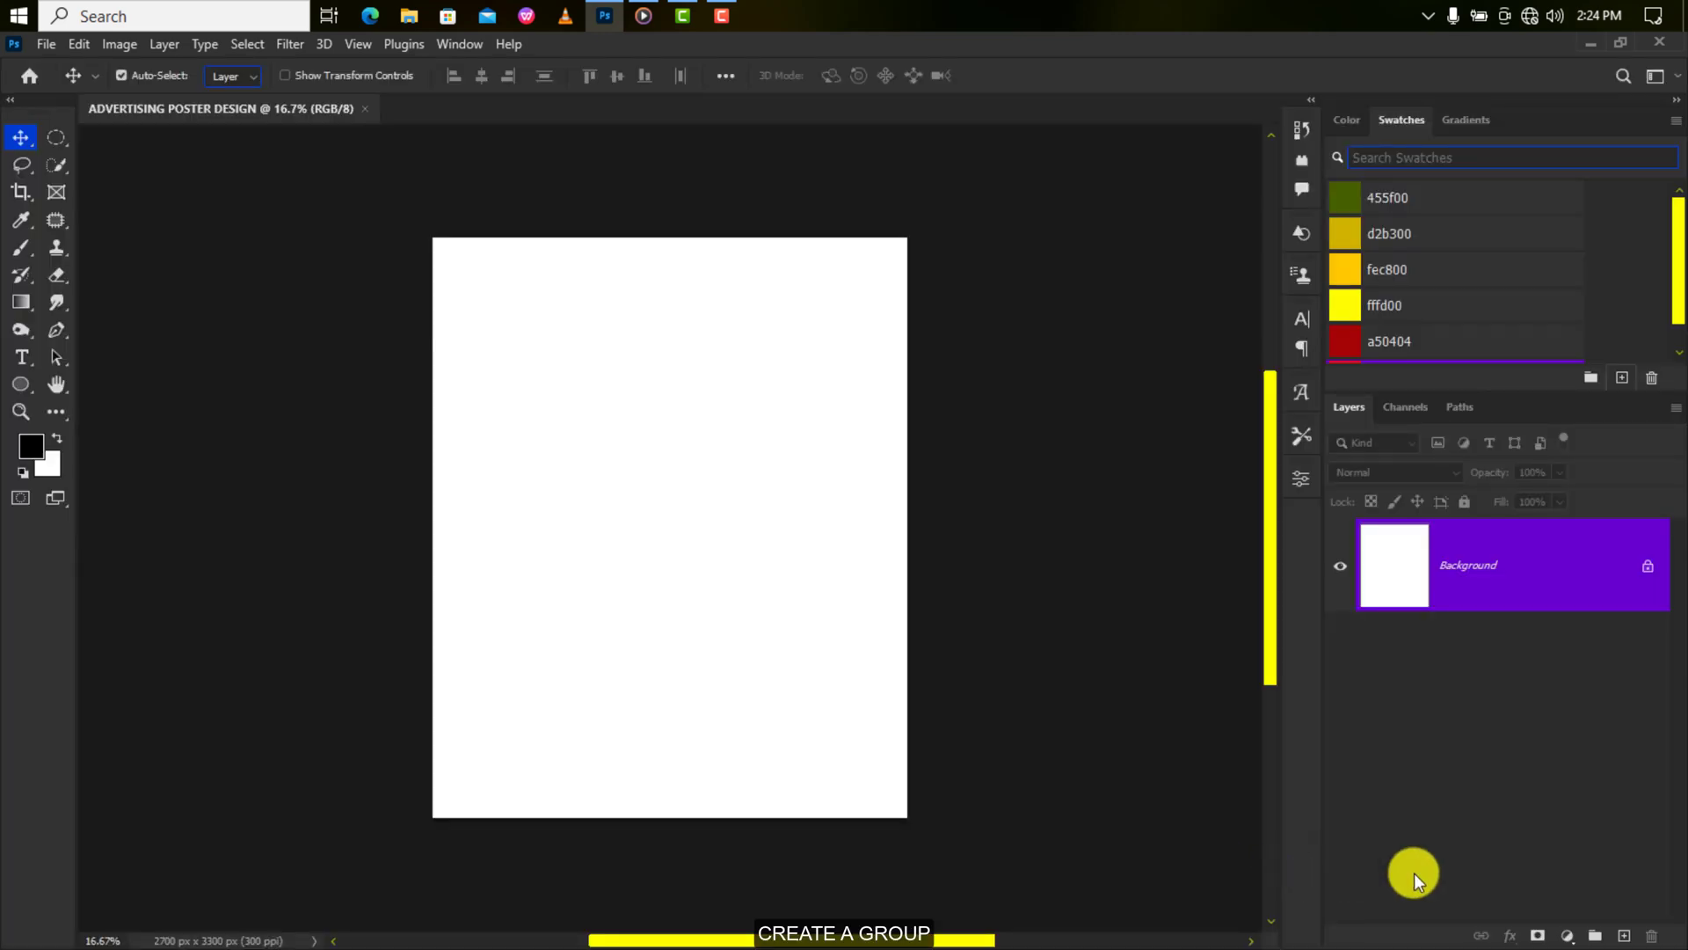
Create a 'BACKGROUND & PRODUCT' group containing an olive 455f00 Solid Color fill layer.
{"action": "left_click", "coordinate": [1595, 935]}
{"action": "double_click", "coordinate": [1412, 532]}
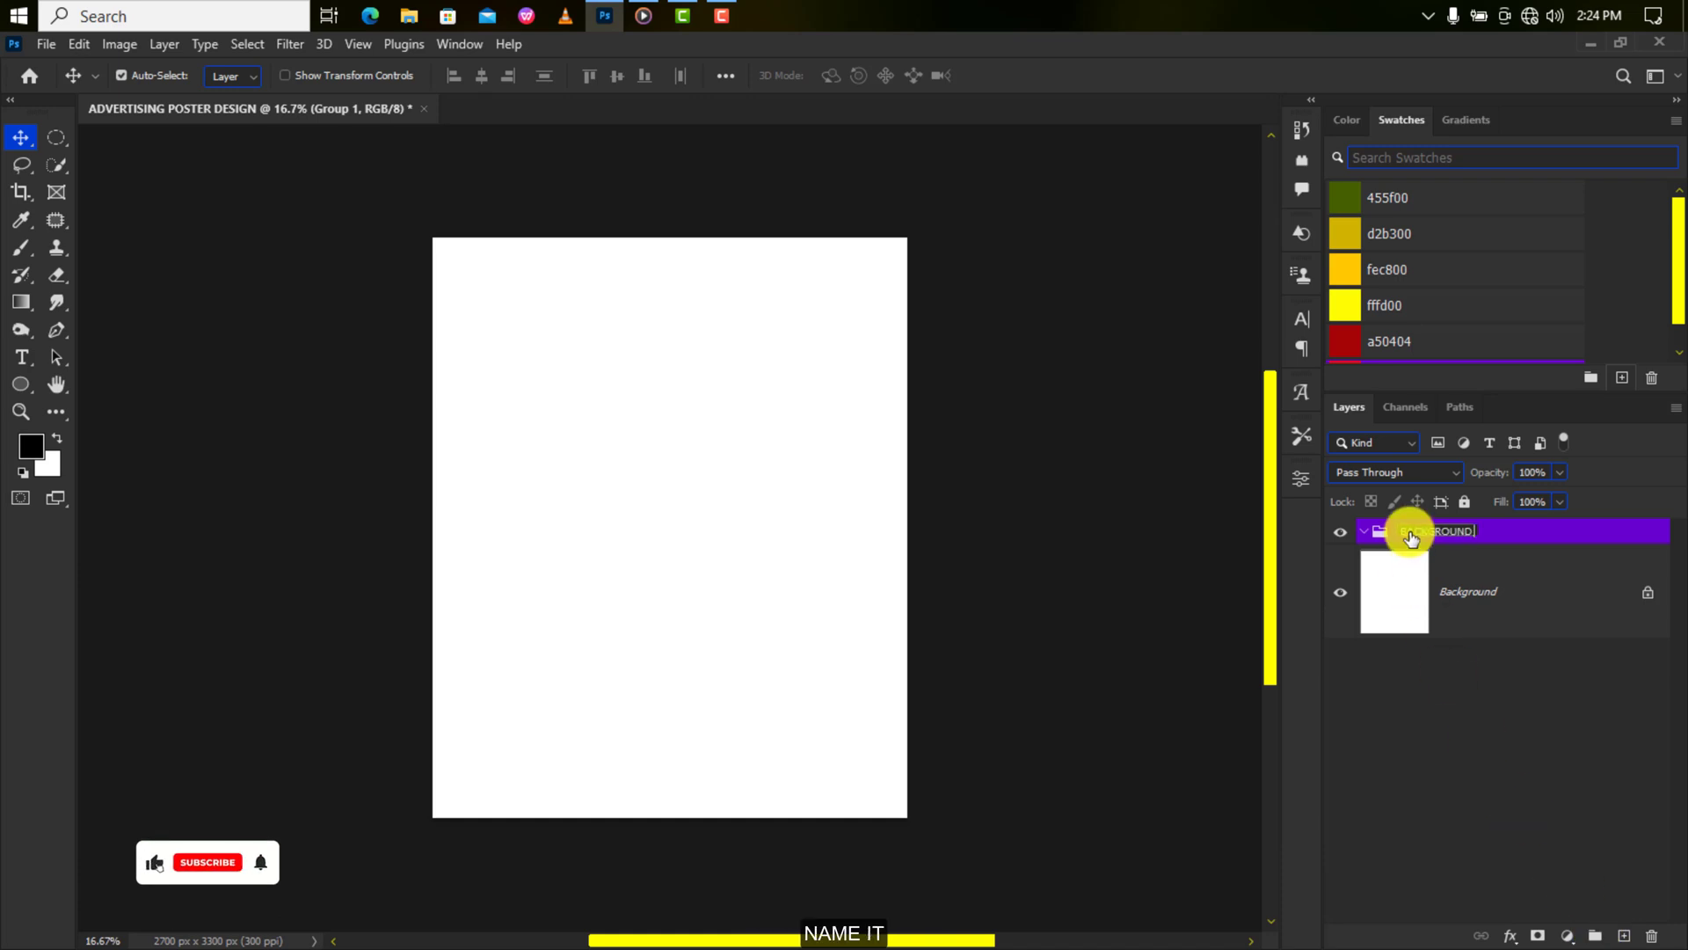
{"action": "type", "text": "BACKGROUND & PRODUCT"}
{"action": "key", "text": "Return"}
{"action": "left_click", "coordinate": [1568, 935]}
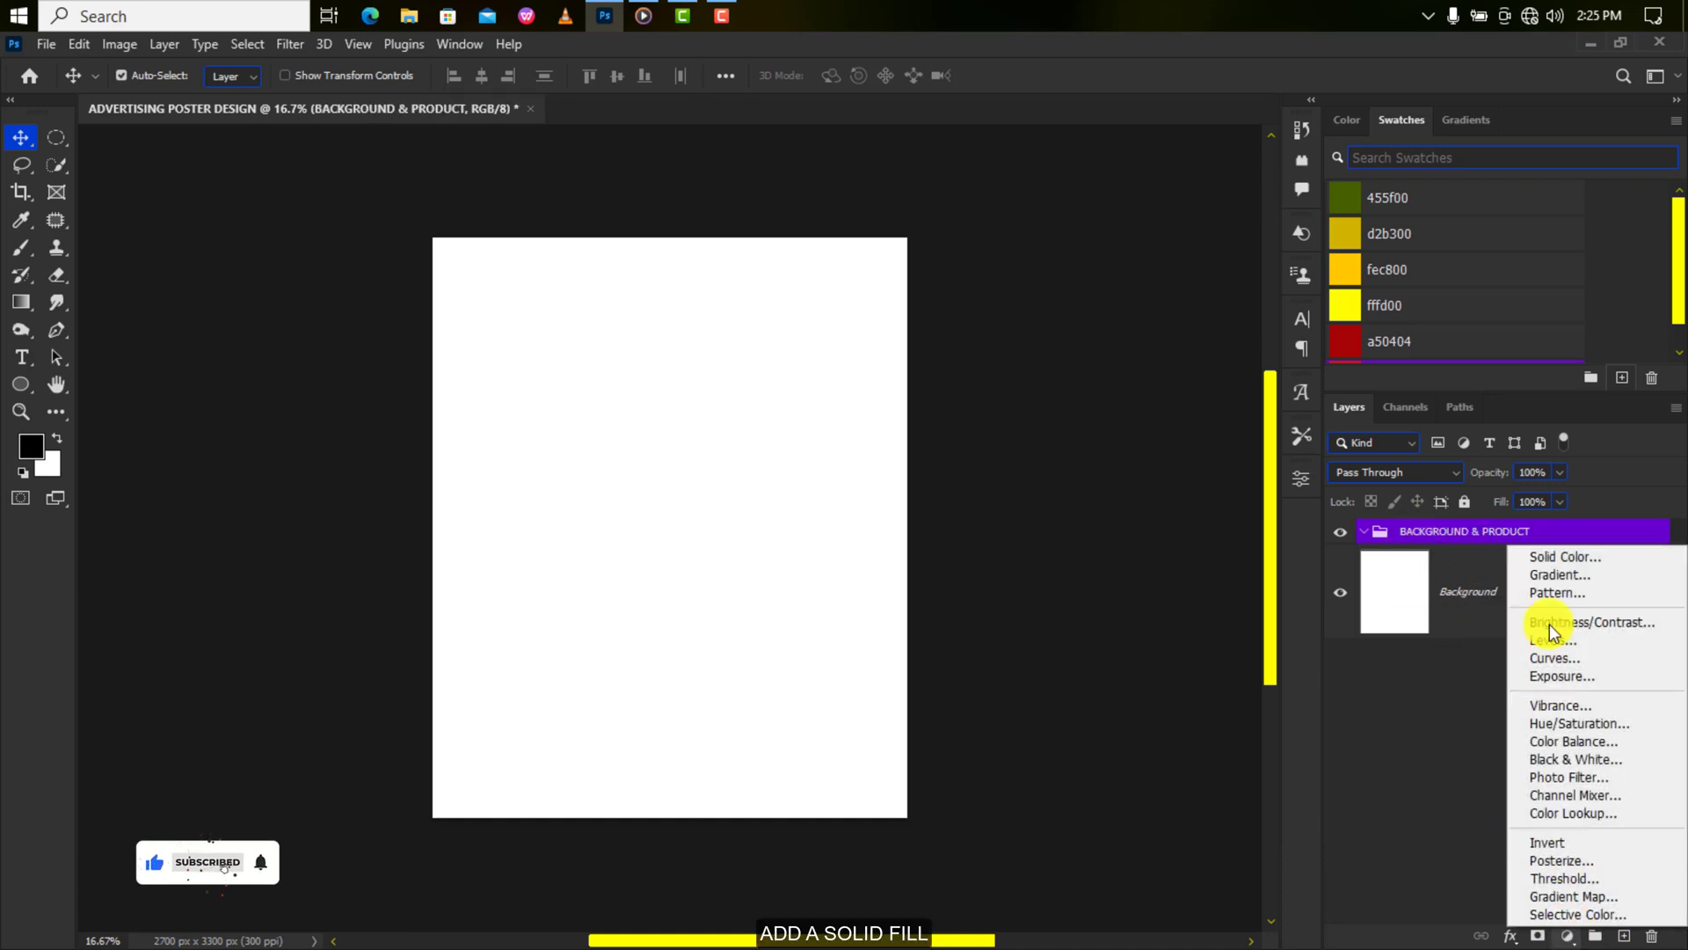
{"action": "left_click", "coordinate": [1558, 556]}
{"action": "left_click", "coordinate": [1345, 201]}
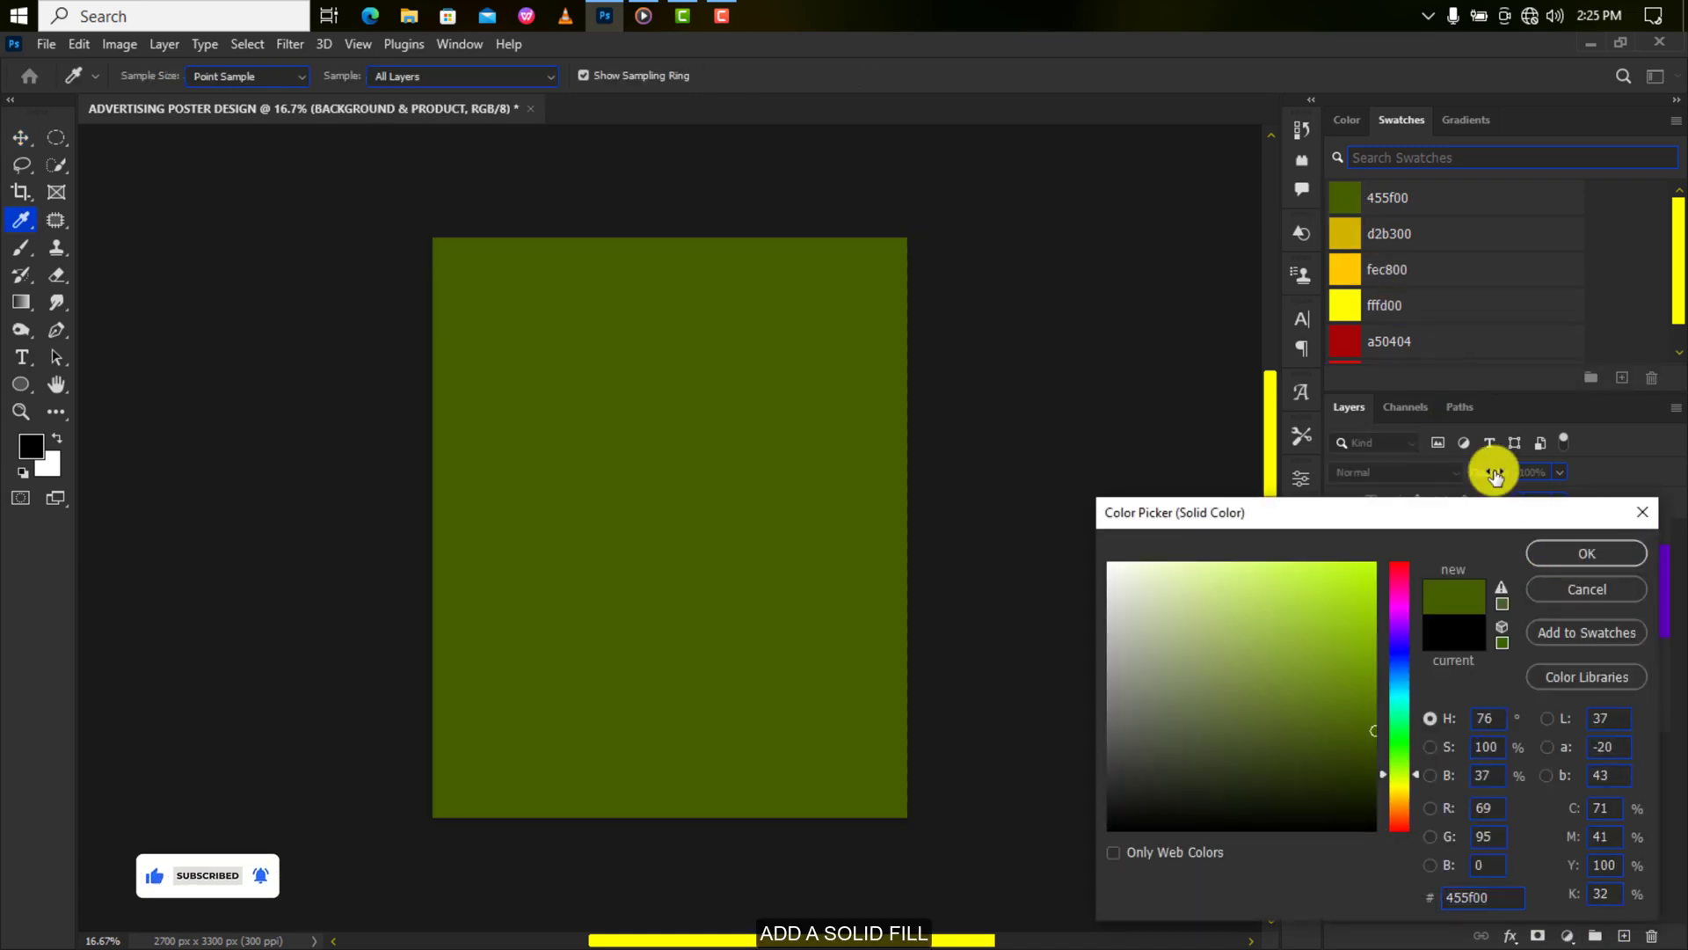
{"action": "left_click", "coordinate": [1570, 552]}
Duplicate the fill, recolour the copy yellow d2b300, and invert its mask to hide it.
{"action": "left_click_drag", "start_coordinate": [1575, 571], "coordinate": [1622, 937]}
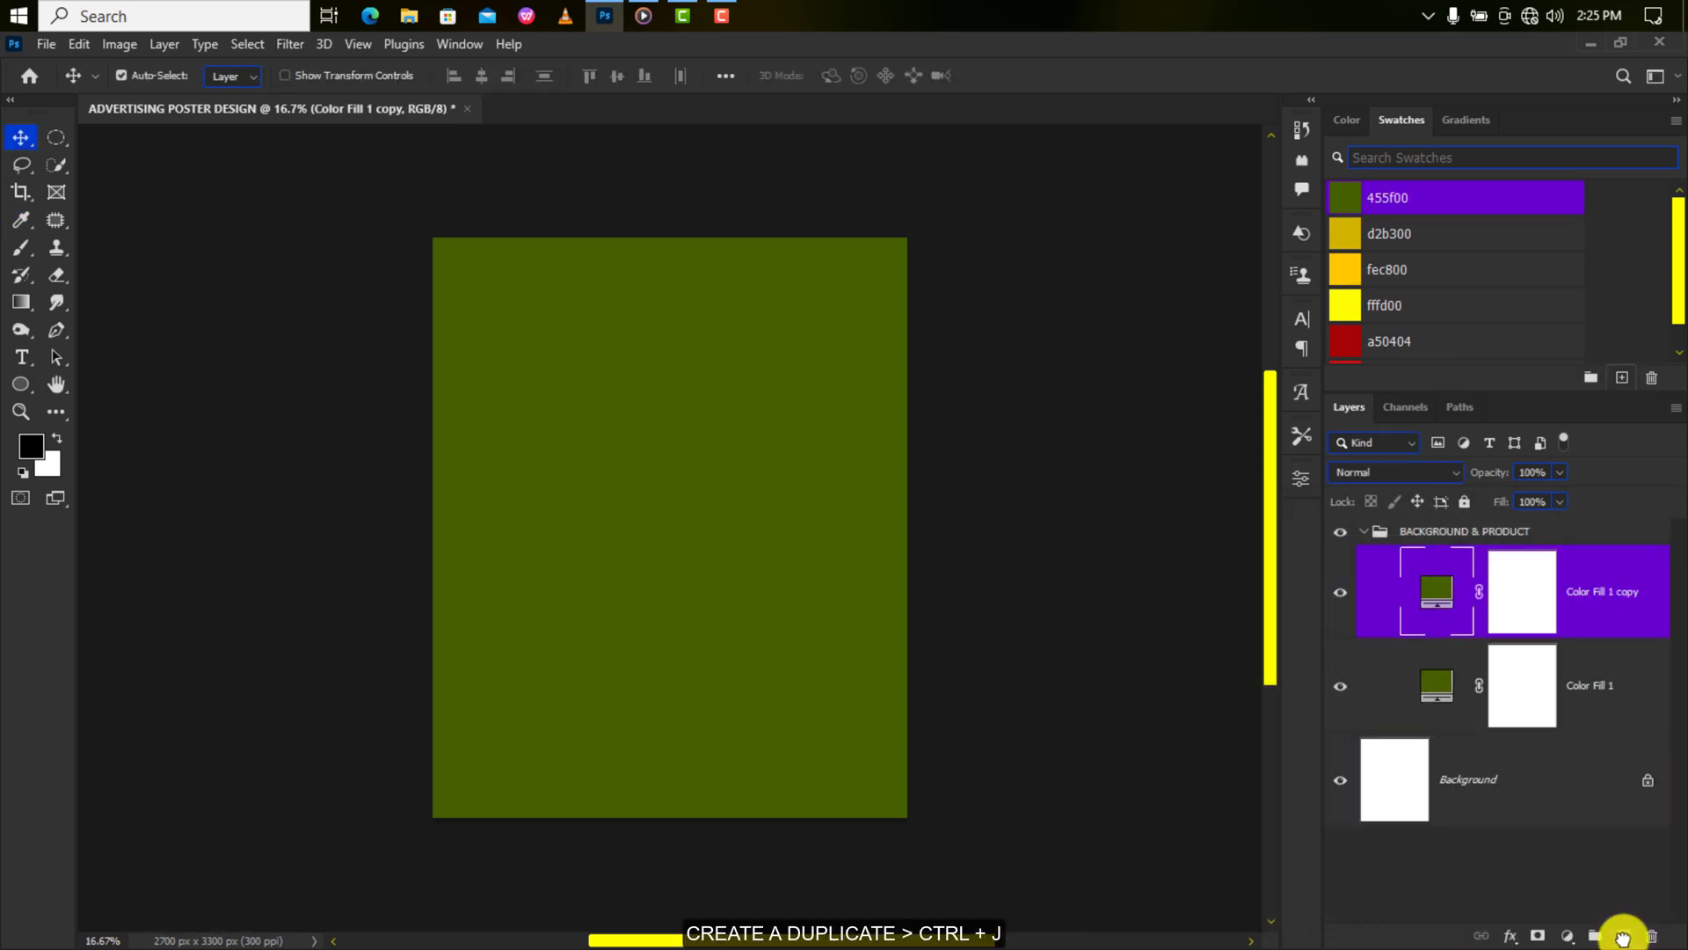
{"action": "double_click", "coordinate": [1444, 593]}
{"action": "left_click", "coordinate": [1343, 233]}
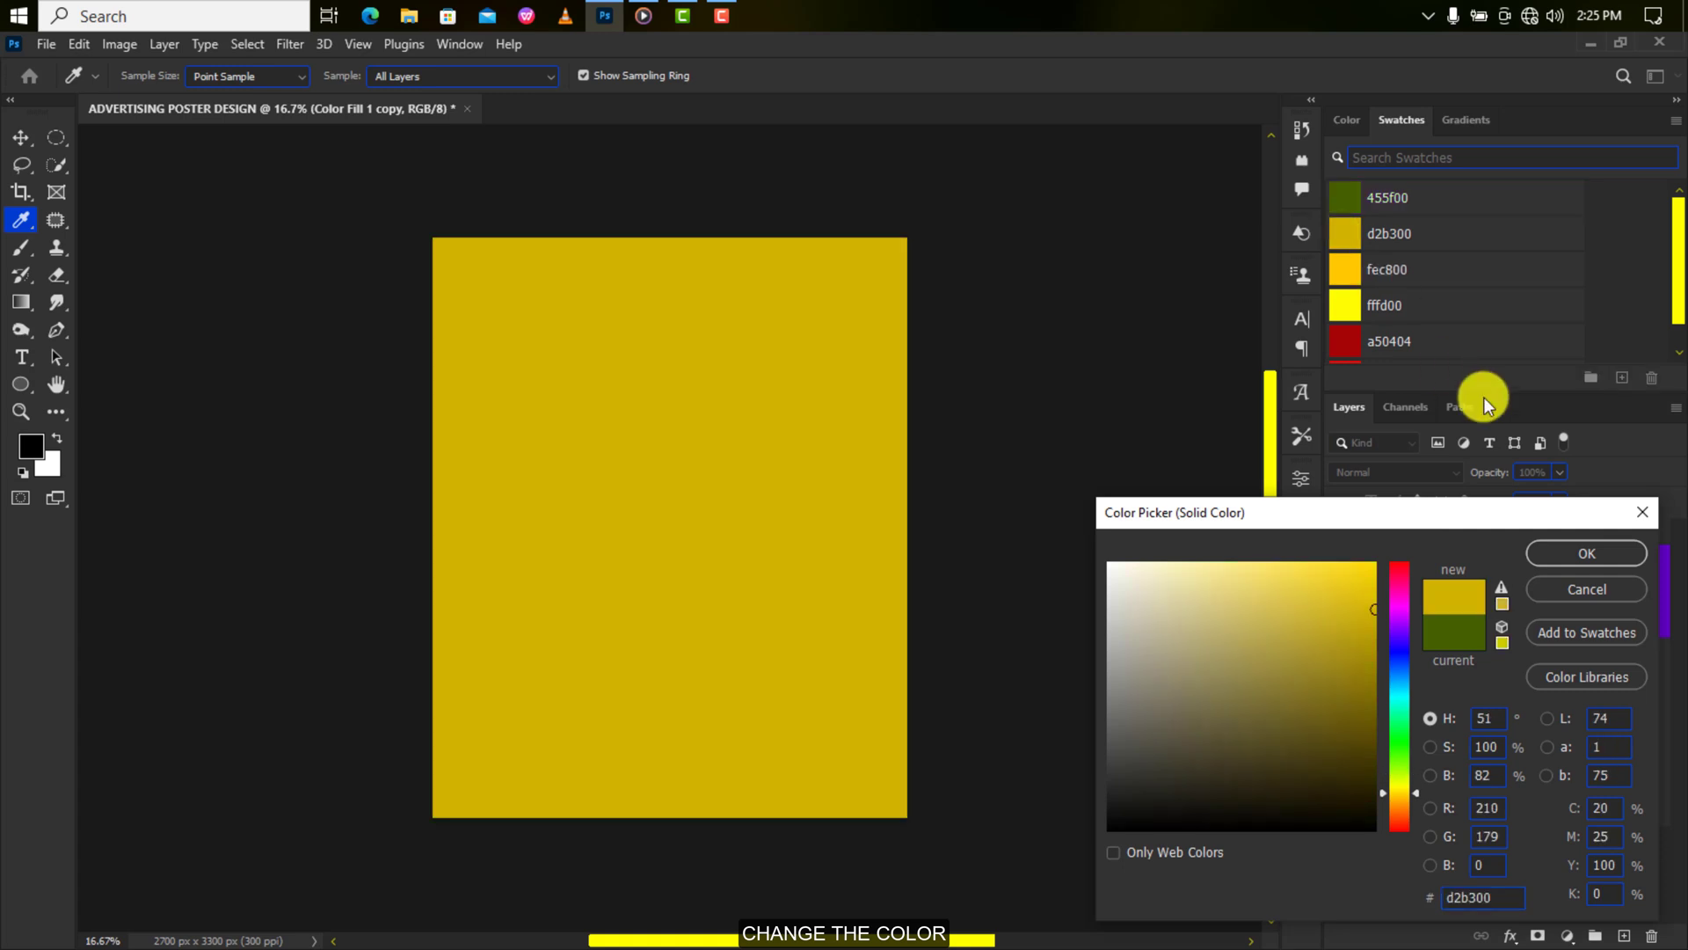
{"action": "left_click", "coordinate": [1572, 550]}
{"action": "left_click", "coordinate": [1522, 598]}
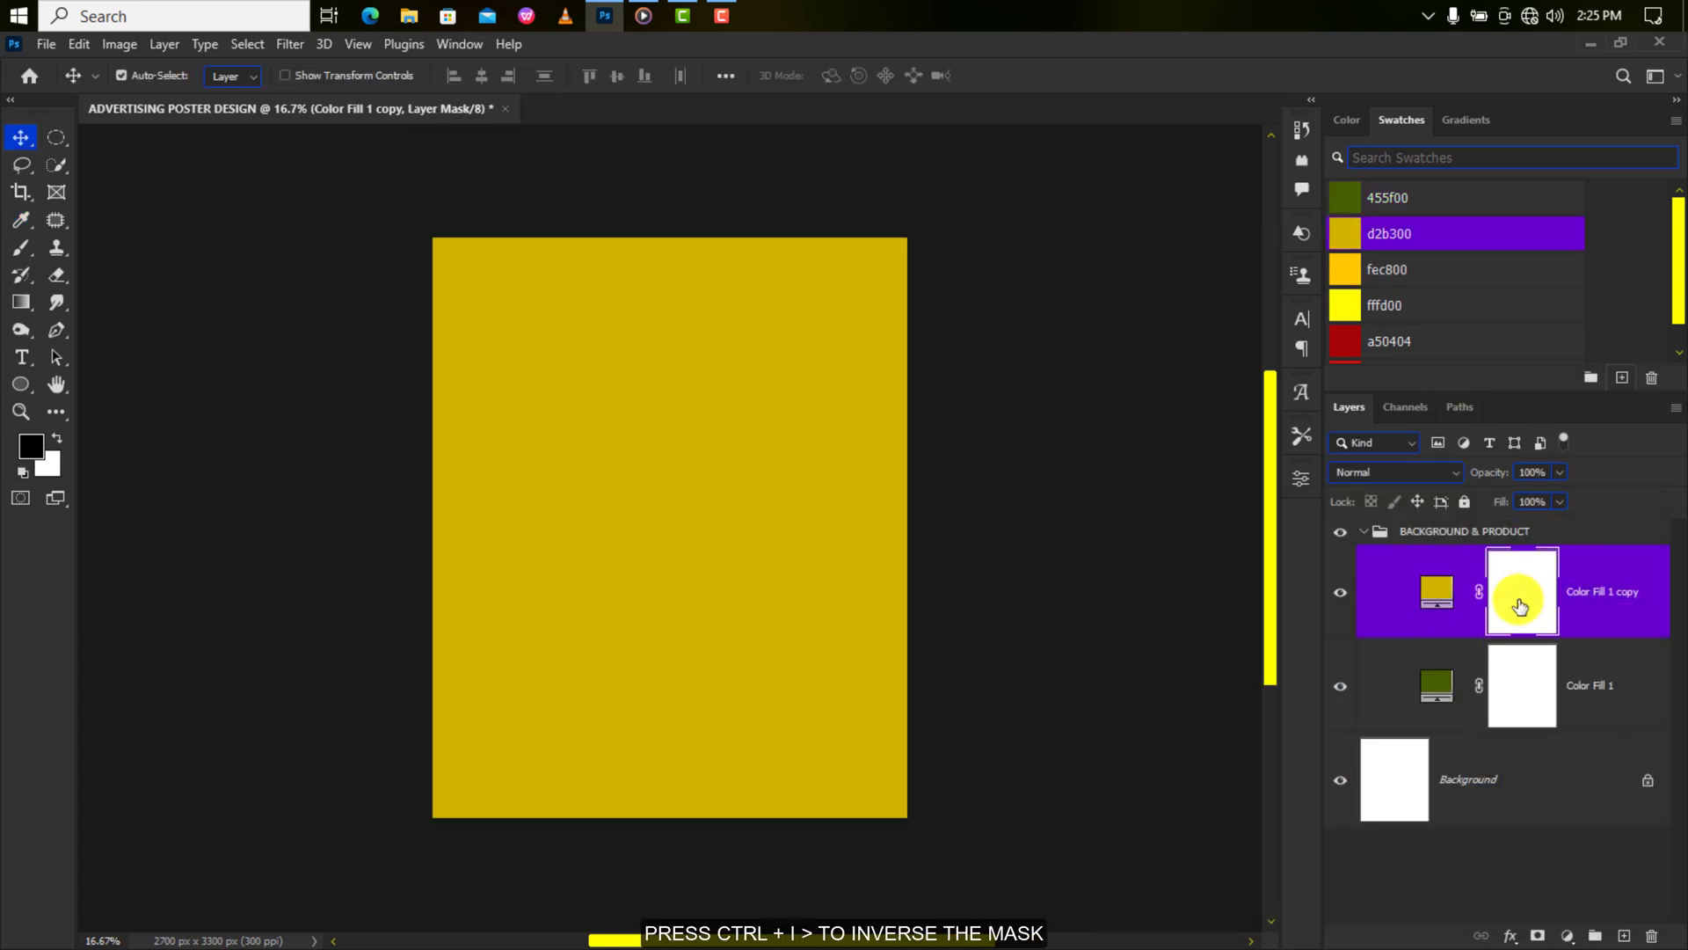
{"action": "key", "text": "ctrl+i"}
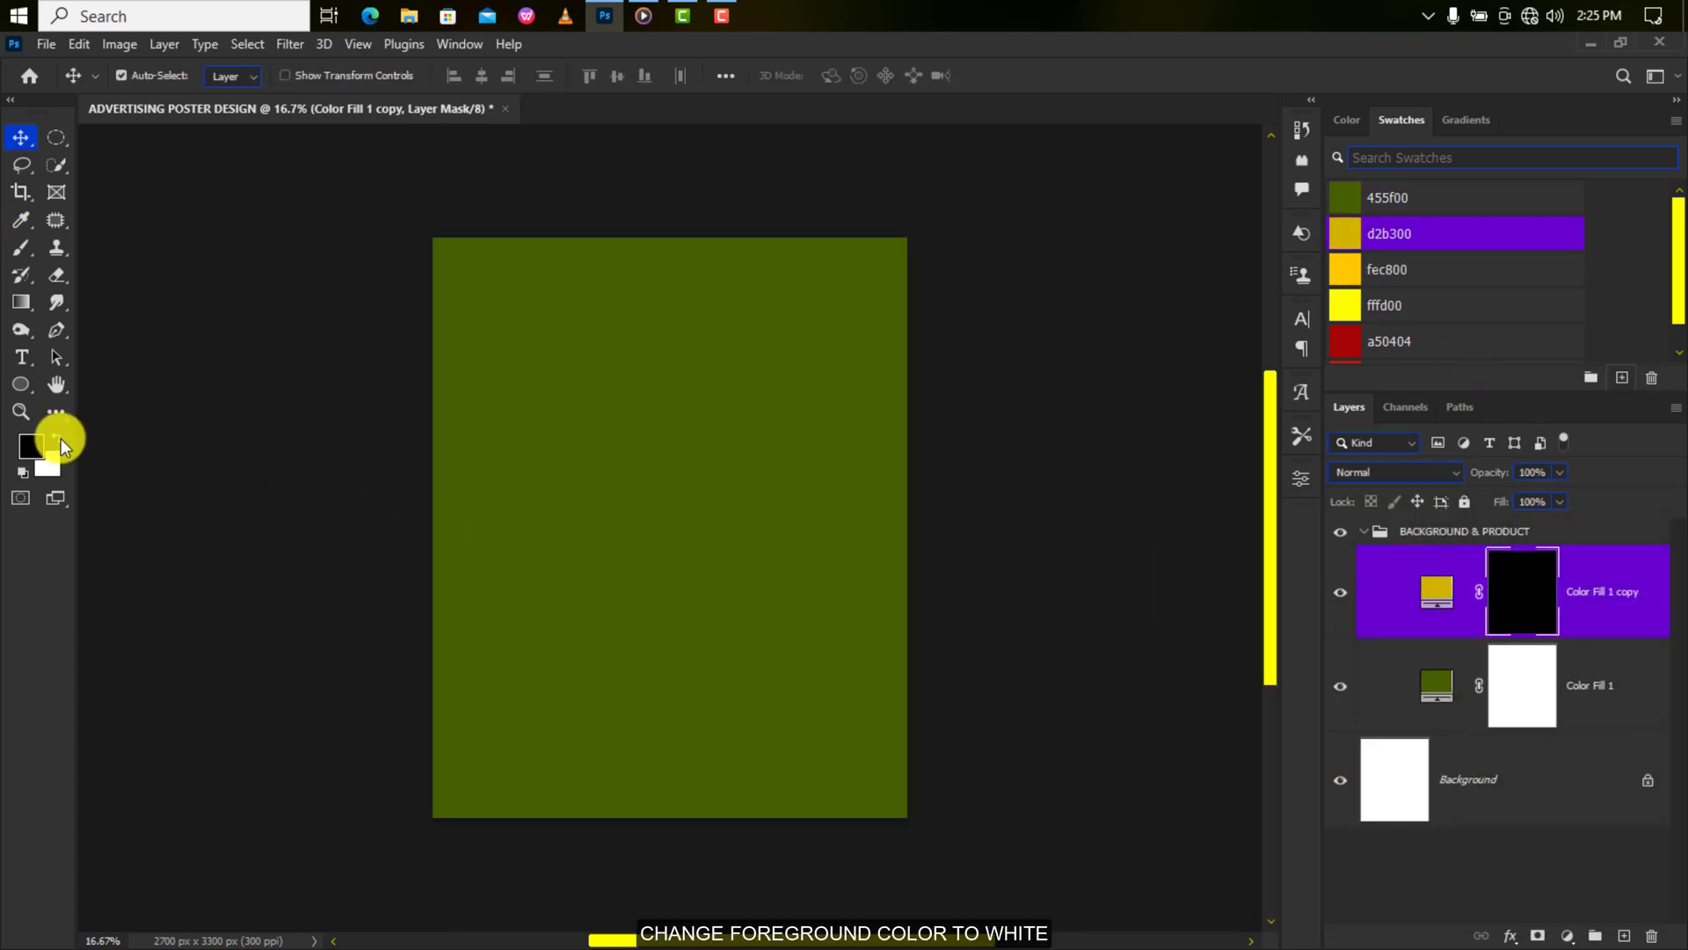
{"action": "left_click", "coordinate": [21, 250]}
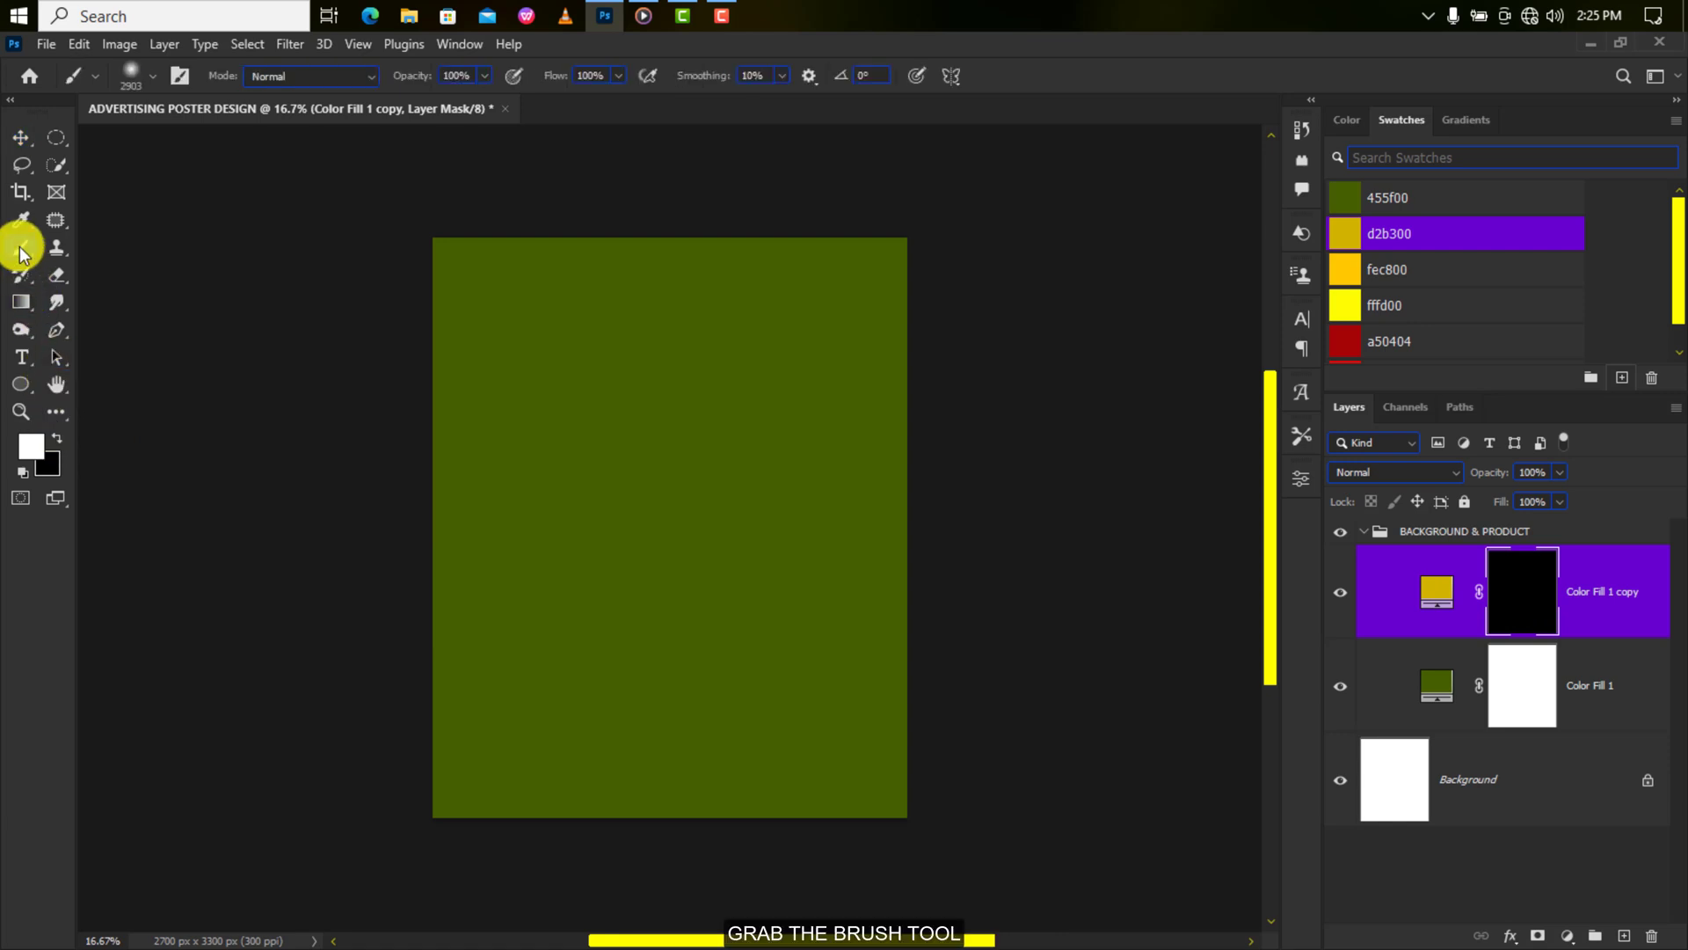
Set the brush to 31% opacity and 38% flow, then paint soft yellow glows from the upper-left.
{"action": "left_click", "coordinate": [485, 76]}
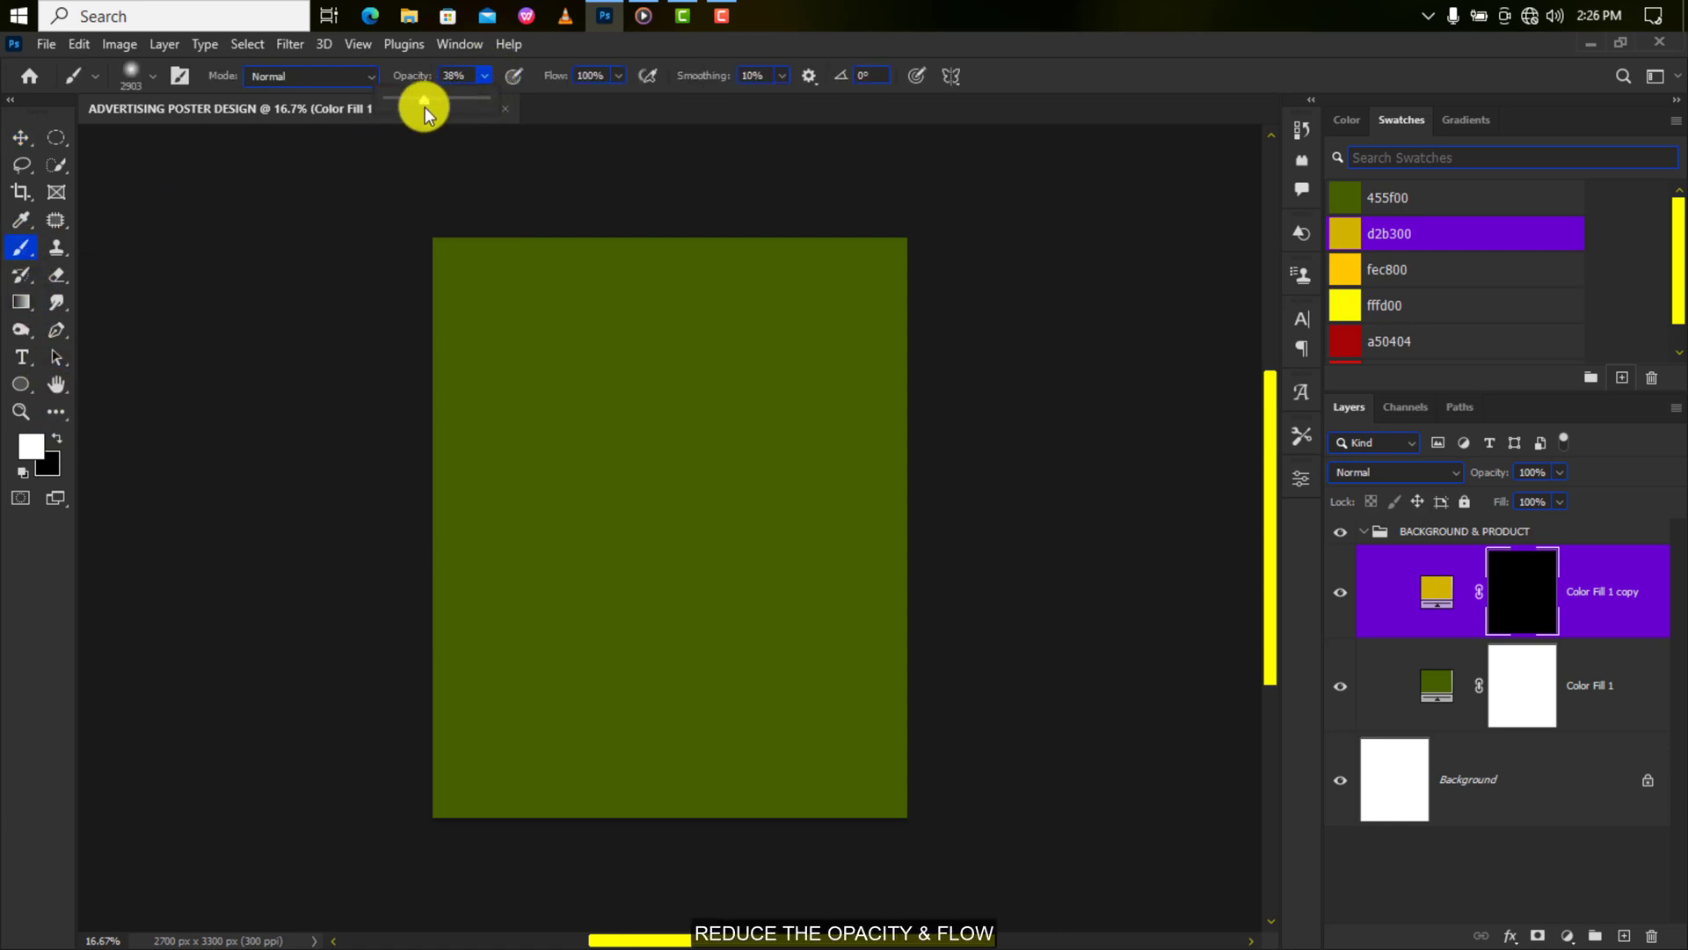
{"action": "left_click_drag", "start_coordinate": [424, 107], "coordinate": [419, 111]}
{"action": "left_click", "coordinate": [617, 76]}
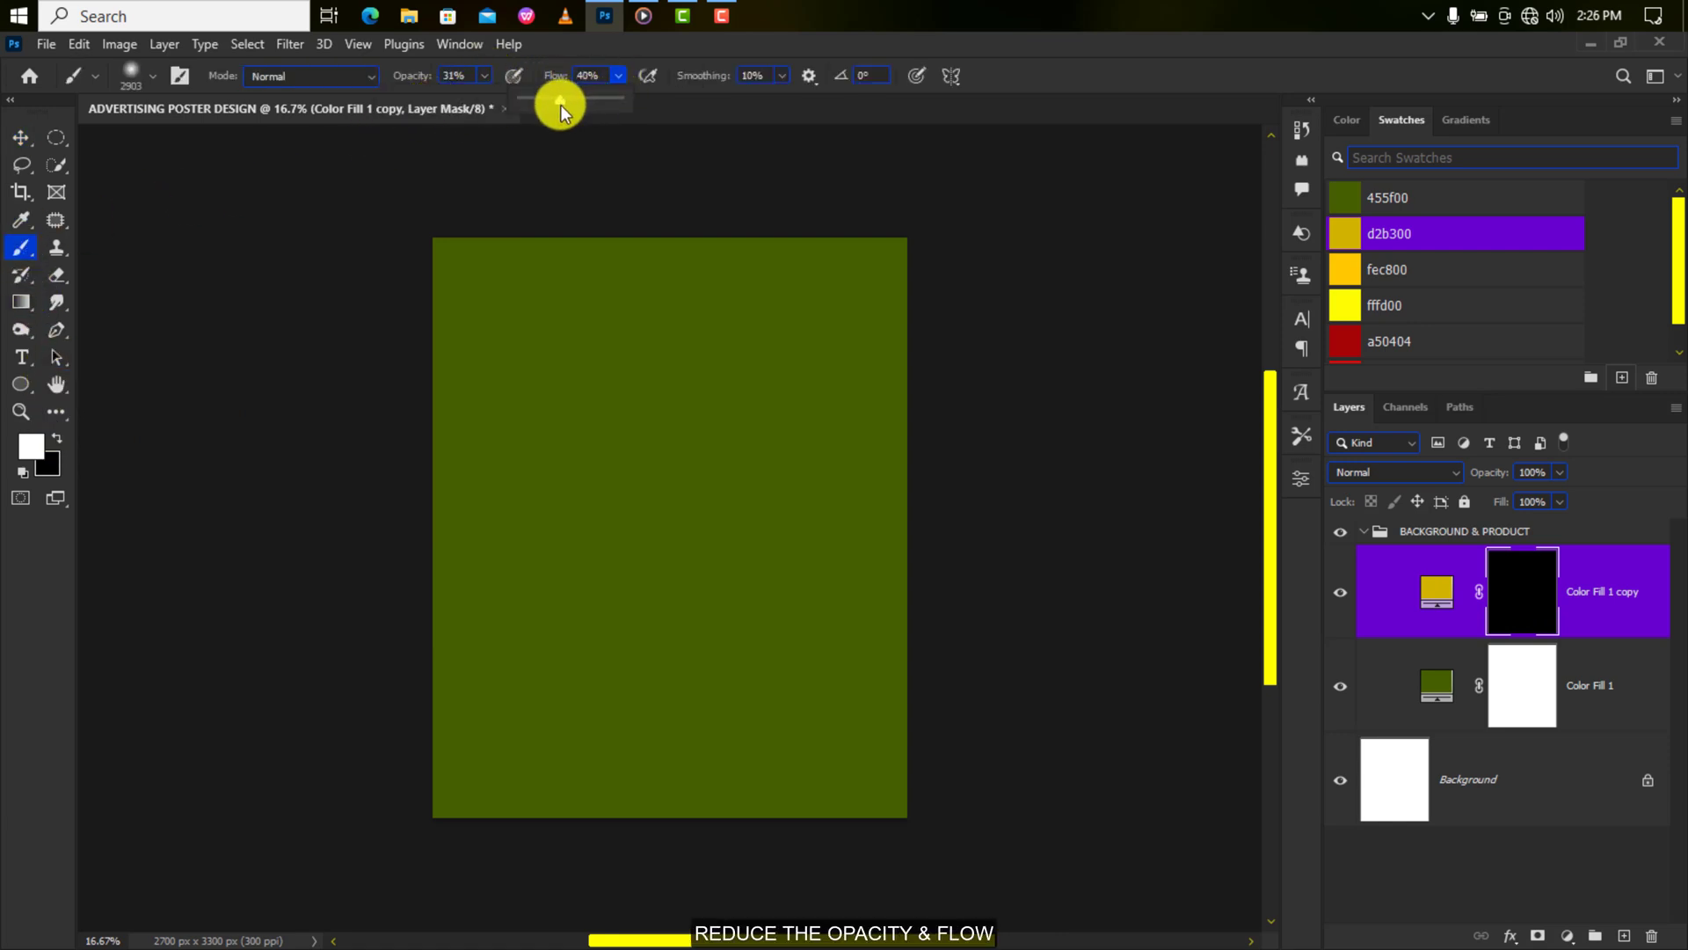
{"action": "left_click_drag", "start_coordinate": [561, 104], "coordinate": [559, 104]}
{"action": "left_click_drag", "start_coordinate": [445, 324], "coordinate": [383, 352]}
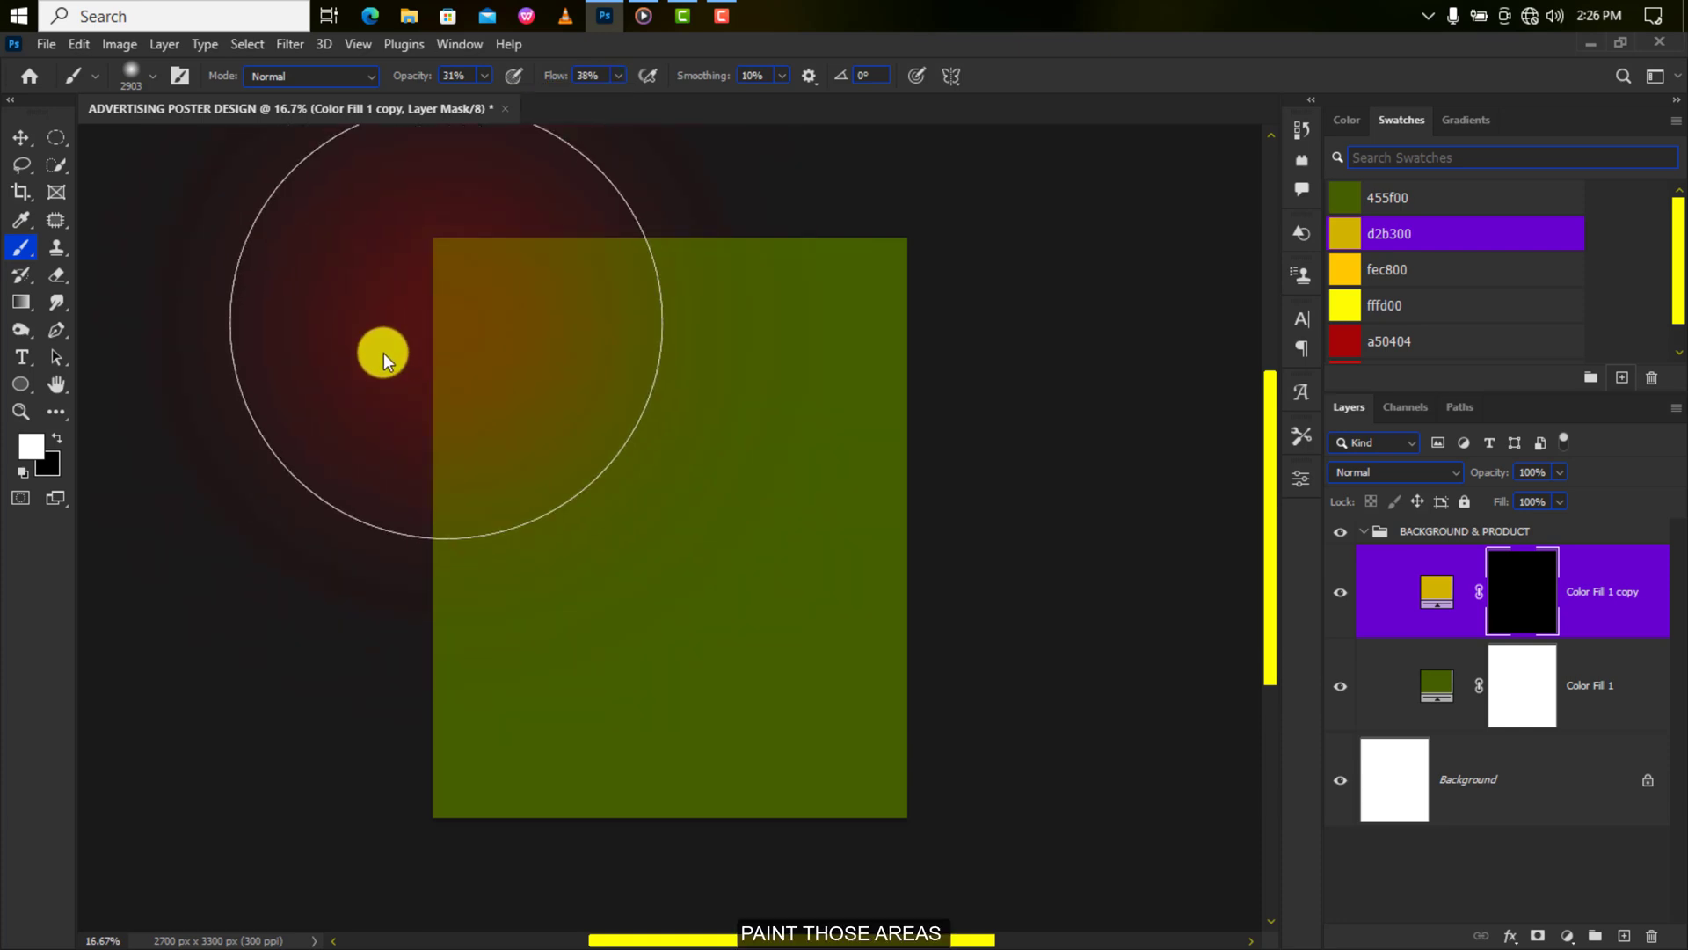
{"action": "mouse_move", "coordinate": [460, 301]}
{"action": "left_mouse_down"}
{"action": "mouse_move", "coordinate": [484, 274]}
{"action": "mouse_move", "coordinate": [459, 317]}
{"action": "mouse_move", "coordinate": [500, 291]}
{"action": "mouse_move", "coordinate": [438, 543]}
{"action": "mouse_move", "coordinate": [414, 555]}
{"action": "mouse_move", "coordinate": [431, 444]}
{"action": "mouse_move", "coordinate": [578, 214]}
{"action": "mouse_move", "coordinate": [331, 497]}
{"action": "mouse_move", "coordinate": [339, 605]}
{"action": "mouse_move", "coordinate": [386, 636]}
{"action": "mouse_move", "coordinate": [419, 396]}
{"action": "mouse_move", "coordinate": [529, 274]}
{"action": "left_mouse_up"}
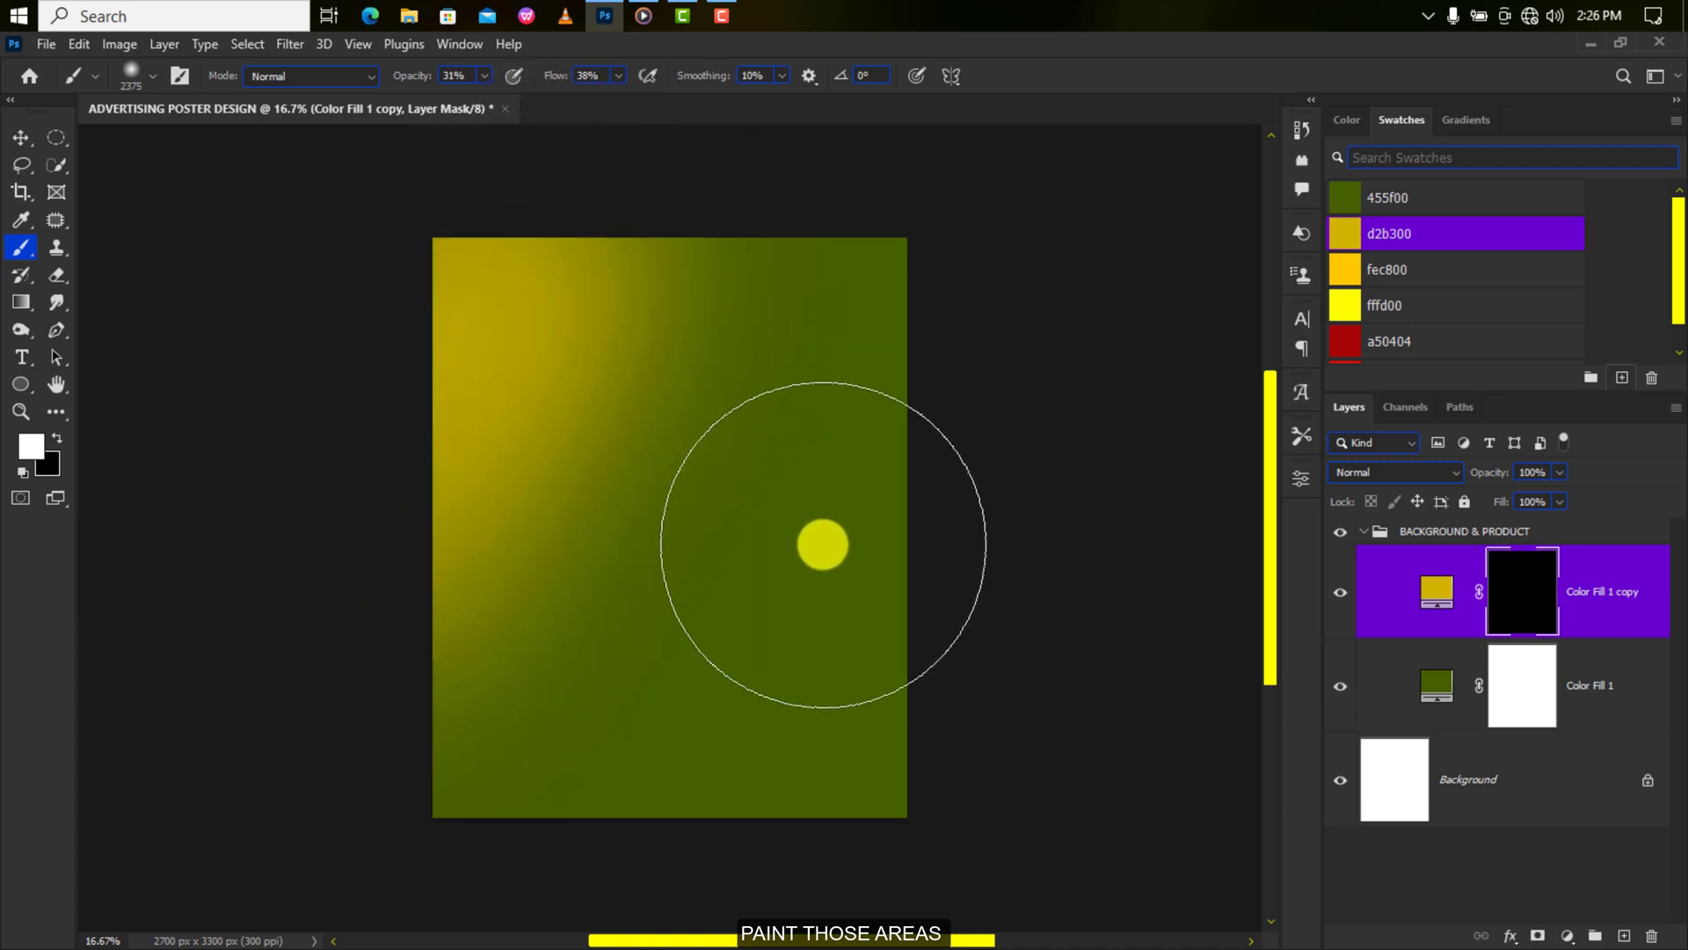
{"action": "mouse_move", "coordinate": [823, 546]}
{"action": "left_mouse_down"}
{"action": "mouse_move", "coordinate": [836, 555]}
{"action": "mouse_move", "coordinate": [1002, 308]}
{"action": "mouse_move", "coordinate": [915, 456]}
{"action": "mouse_move", "coordinate": [889, 545]}
{"action": "left_mouse_up"}
Restore green at the lower-left and brighten the upper-right and lower-right with yellow.
{"action": "key", "text": "x"}
{"action": "mouse_move", "coordinate": [513, 649]}
{"action": "left_mouse_down"}
{"action": "mouse_move", "coordinate": [404, 681]}
{"action": "mouse_move", "coordinate": [498, 653]}
{"action": "mouse_move", "coordinate": [412, 700]}
{"action": "left_mouse_up"}
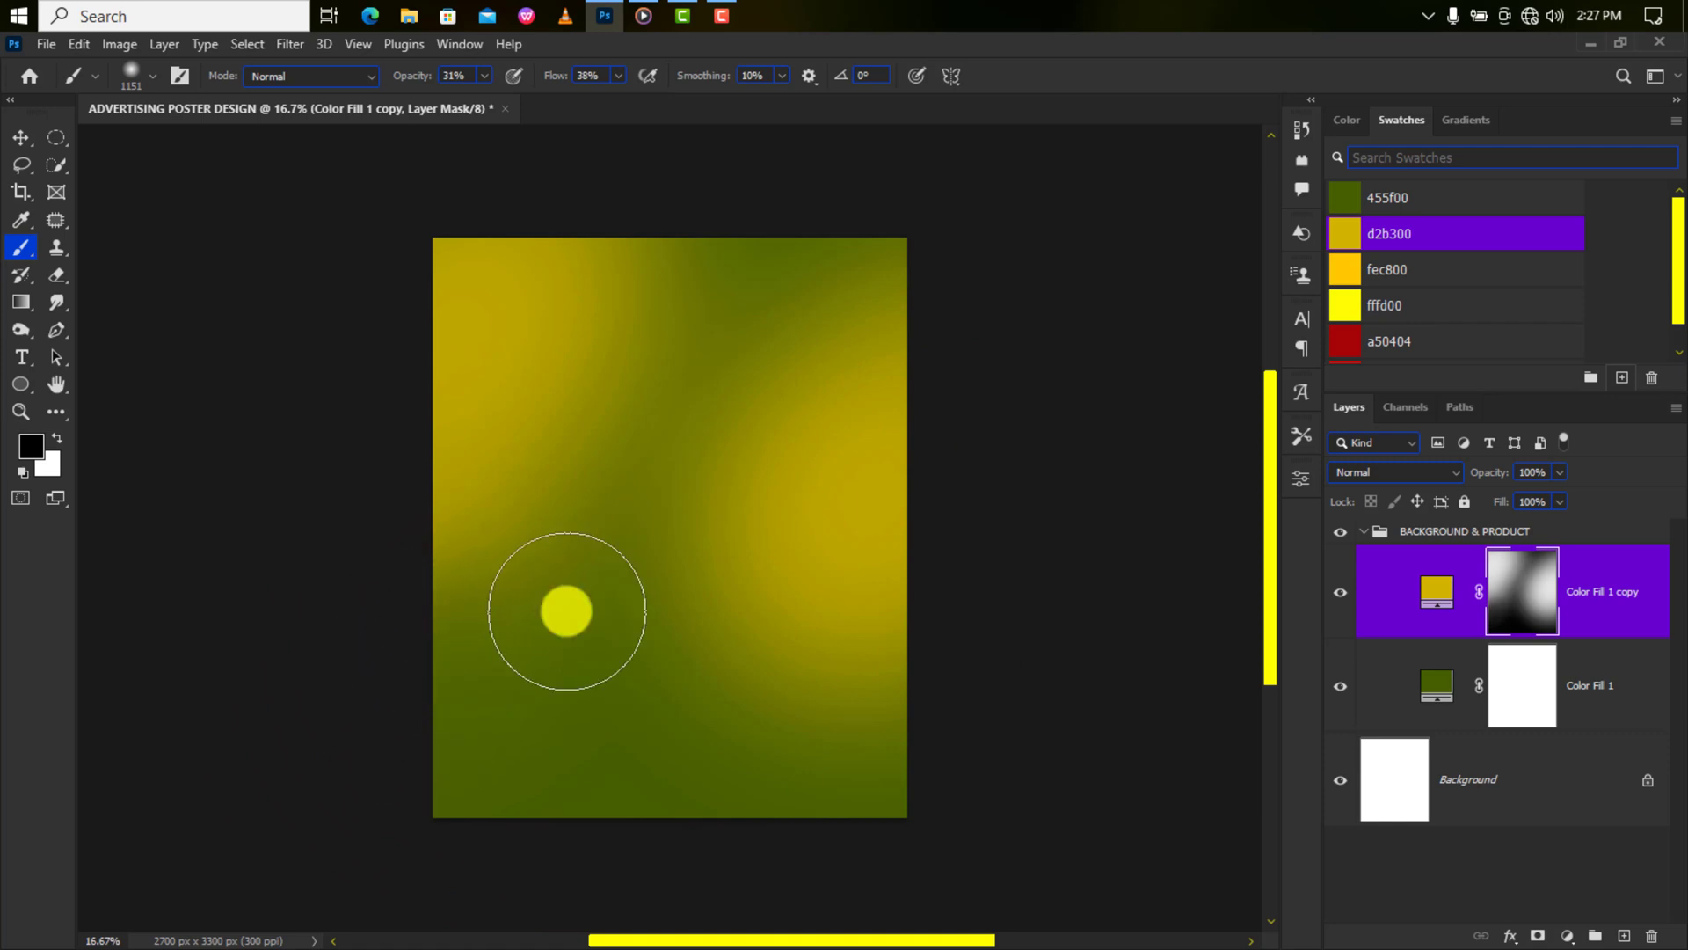
{"action": "key", "text": "x"}
{"action": "mouse_move", "coordinate": [826, 361]}
{"action": "left_mouse_down"}
{"action": "mouse_move", "coordinate": [927, 272]}
{"action": "mouse_move", "coordinate": [906, 281]}
{"action": "left_mouse_up"}
{"action": "left_click_drag", "start_coordinate": [741, 573], "coordinate": [908, 659]}
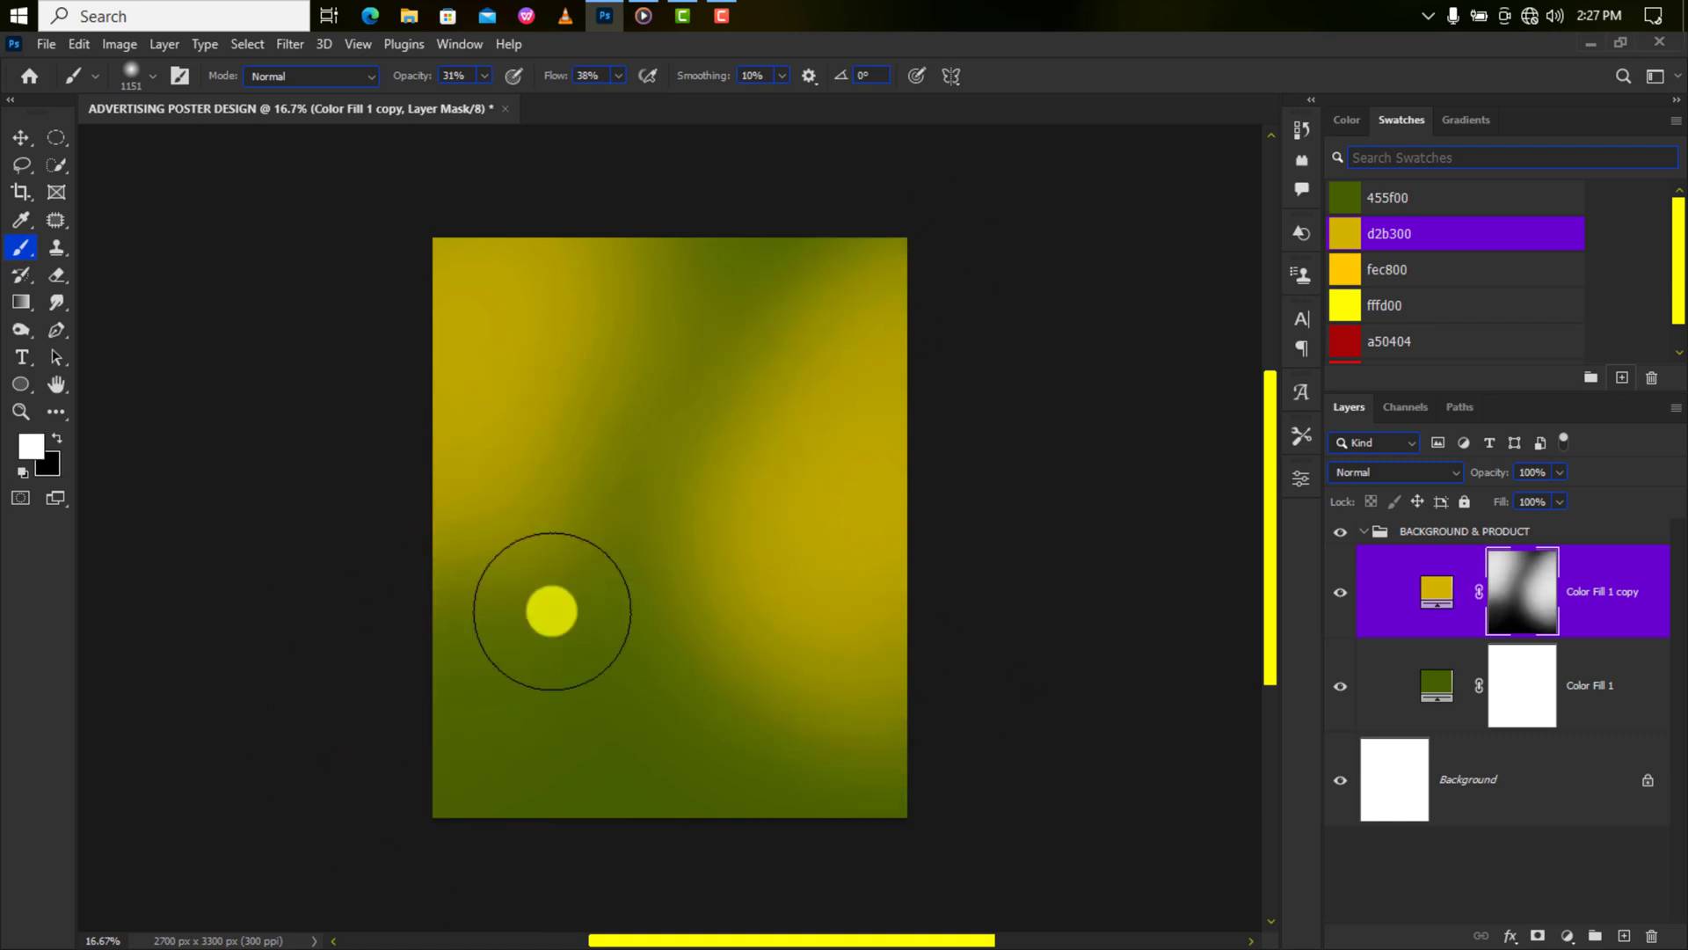
Widen the green diagonal band and add more yellow at the top-right.
{"action": "key", "text": "x"}
{"action": "mouse_move", "coordinate": [593, 560]}
{"action": "left_mouse_down"}
{"action": "mouse_move", "coordinate": [578, 635]}
{"action": "mouse_move", "coordinate": [723, 313]}
{"action": "mouse_move", "coordinate": [781, 227]}
{"action": "left_mouse_up"}
{"action": "left_click_drag", "start_coordinate": [782, 227], "coordinate": [650, 373]}
{"action": "left_click_drag", "start_coordinate": [695, 305], "coordinate": [621, 503]}
{"action": "mouse_move", "coordinate": [740, 429]}
{"action": "left_mouse_down"}
{"action": "mouse_move", "coordinate": [859, 403]}
{"action": "mouse_move", "coordinate": [747, 376]}
{"action": "left_mouse_up"}
{"action": "key", "text": "x"}
{"action": "left_click_drag", "start_coordinate": [814, 328], "coordinate": [867, 331]}
{"action": "key", "text": "x"}
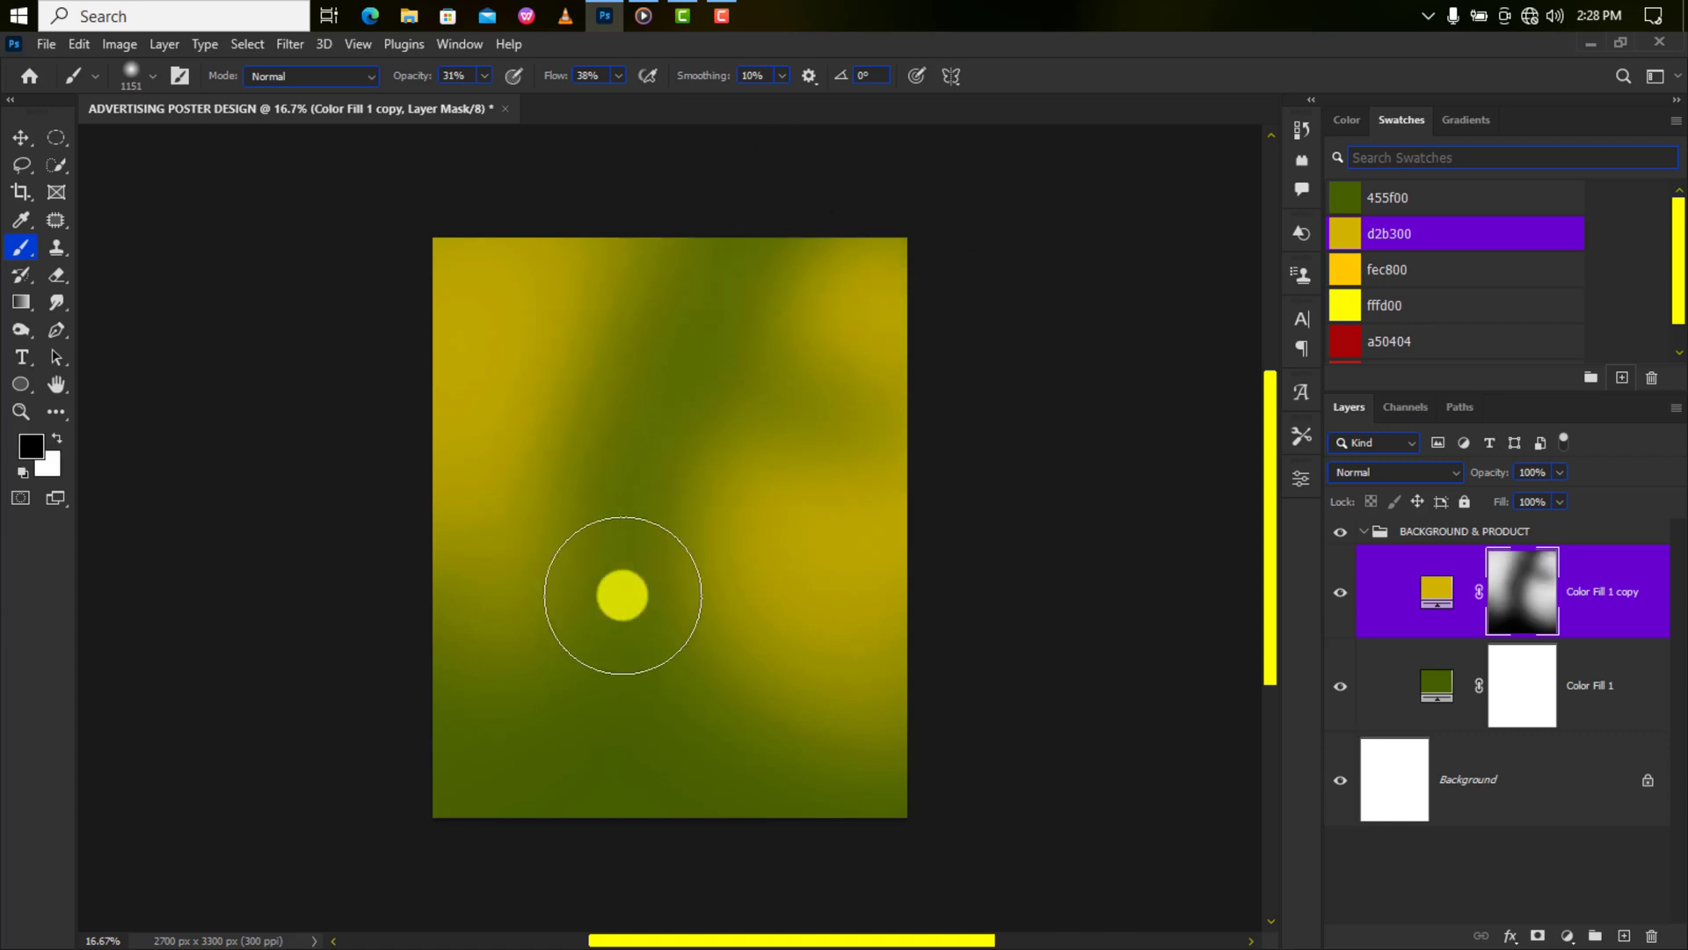
Refine the mask at 14% opacity and 12% flow, then raise the brush to 50% opacity and 62% flow.
{"action": "left_click", "coordinate": [484, 76]}
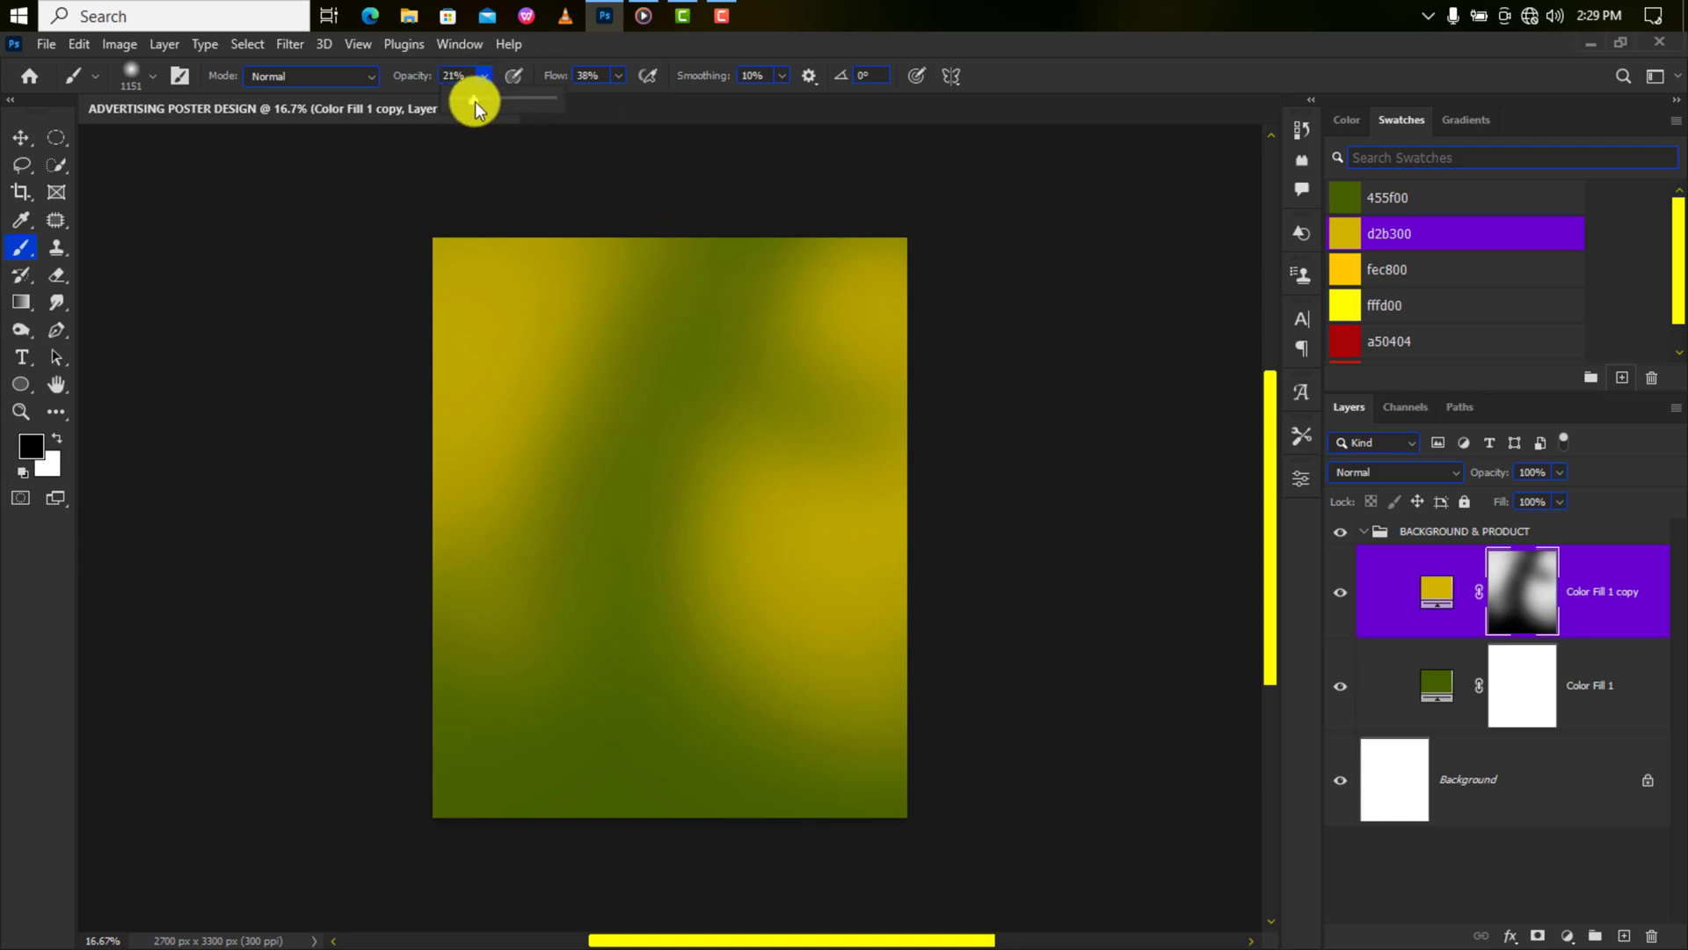
{"action": "left_click_drag", "start_coordinate": [469, 107], "coordinate": [467, 107]}
{"action": "left_click", "coordinate": [618, 76]}
{"action": "left_click_drag", "start_coordinate": [627, 102], "coordinate": [598, 104]}
{"action": "key", "text": "x"}
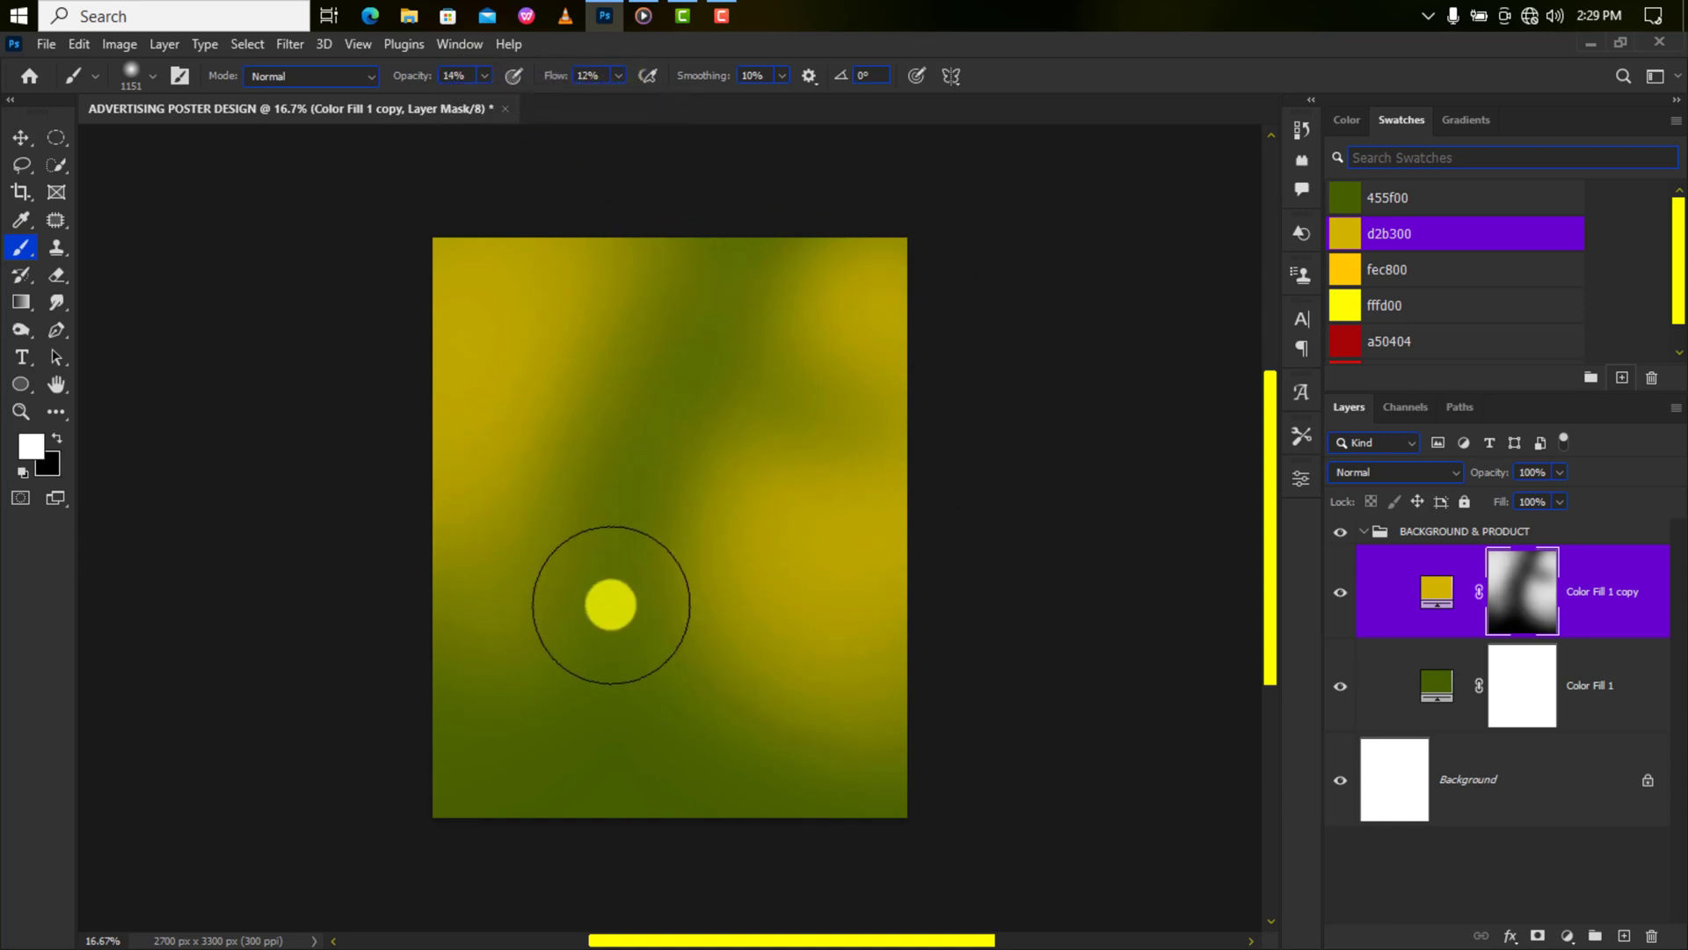
{"action": "key", "text": "x"}
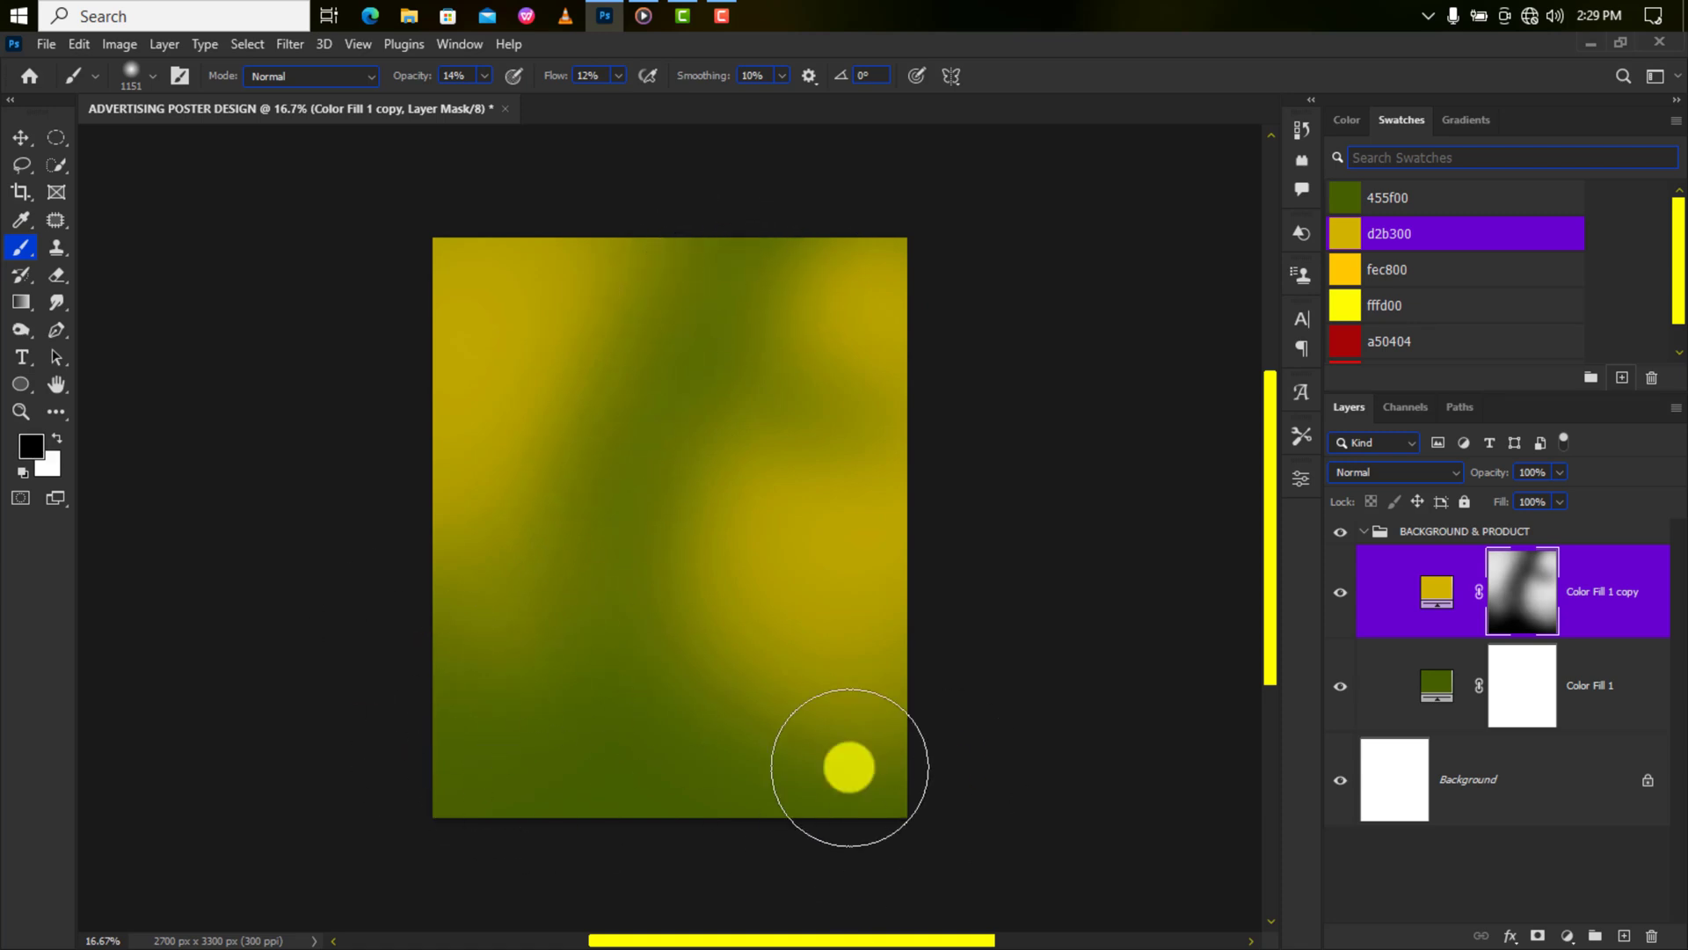
{"action": "key", "text": "x"}
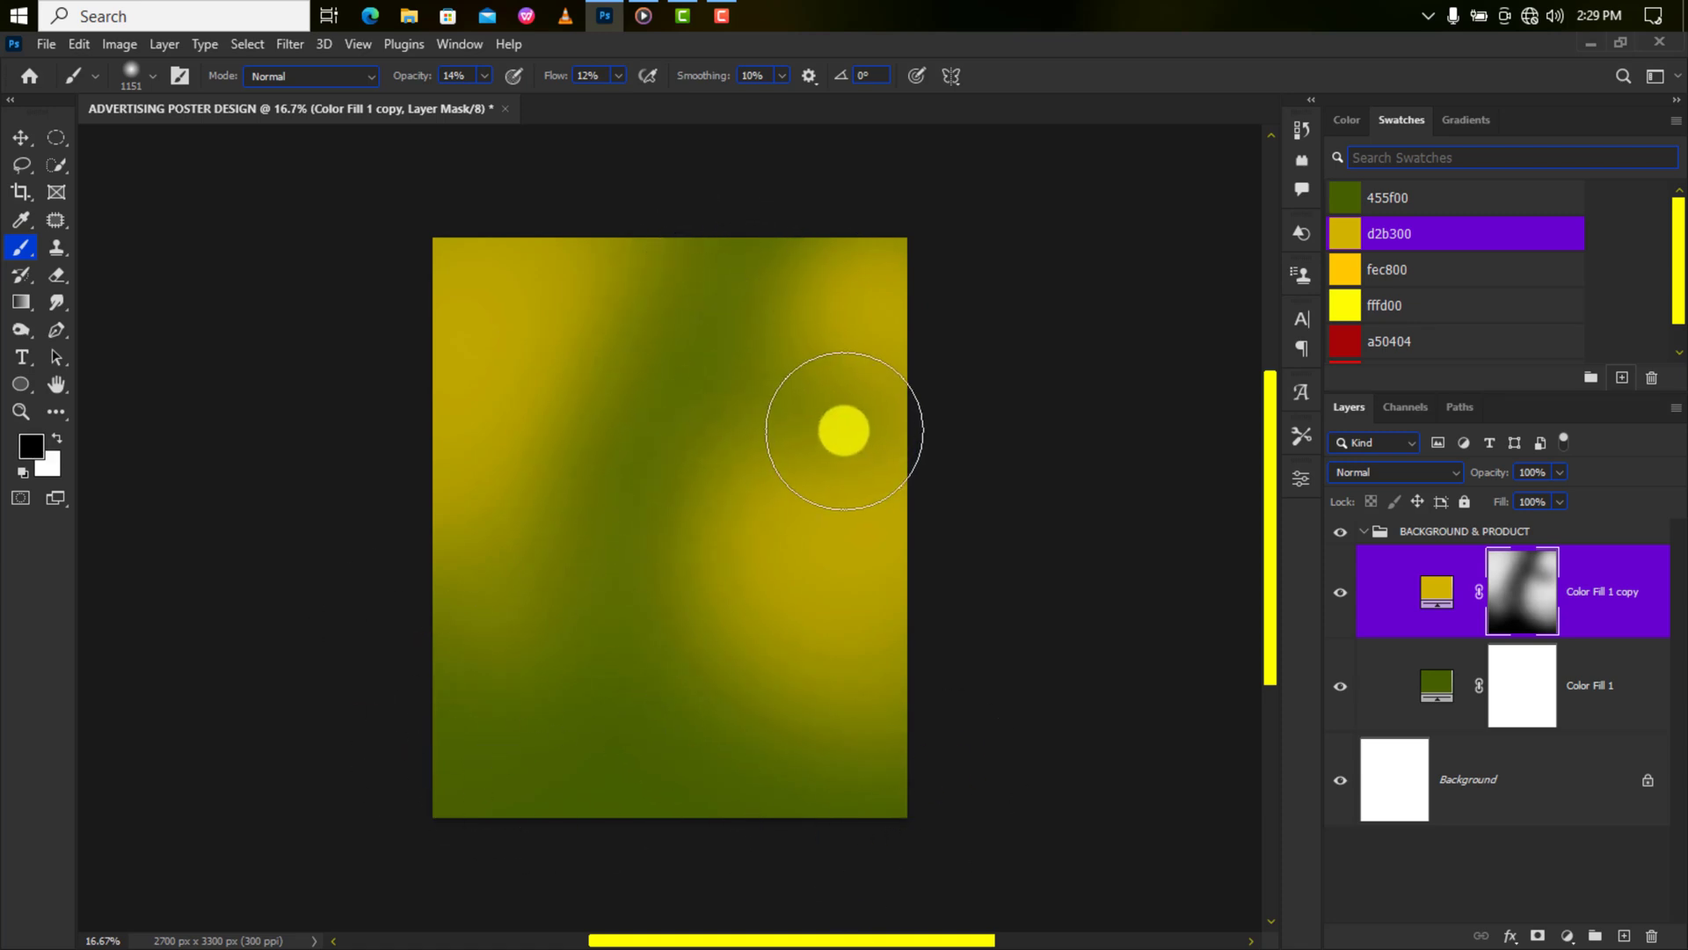
{"action": "key", "text": "x"}
{"action": "key", "text": "x"}
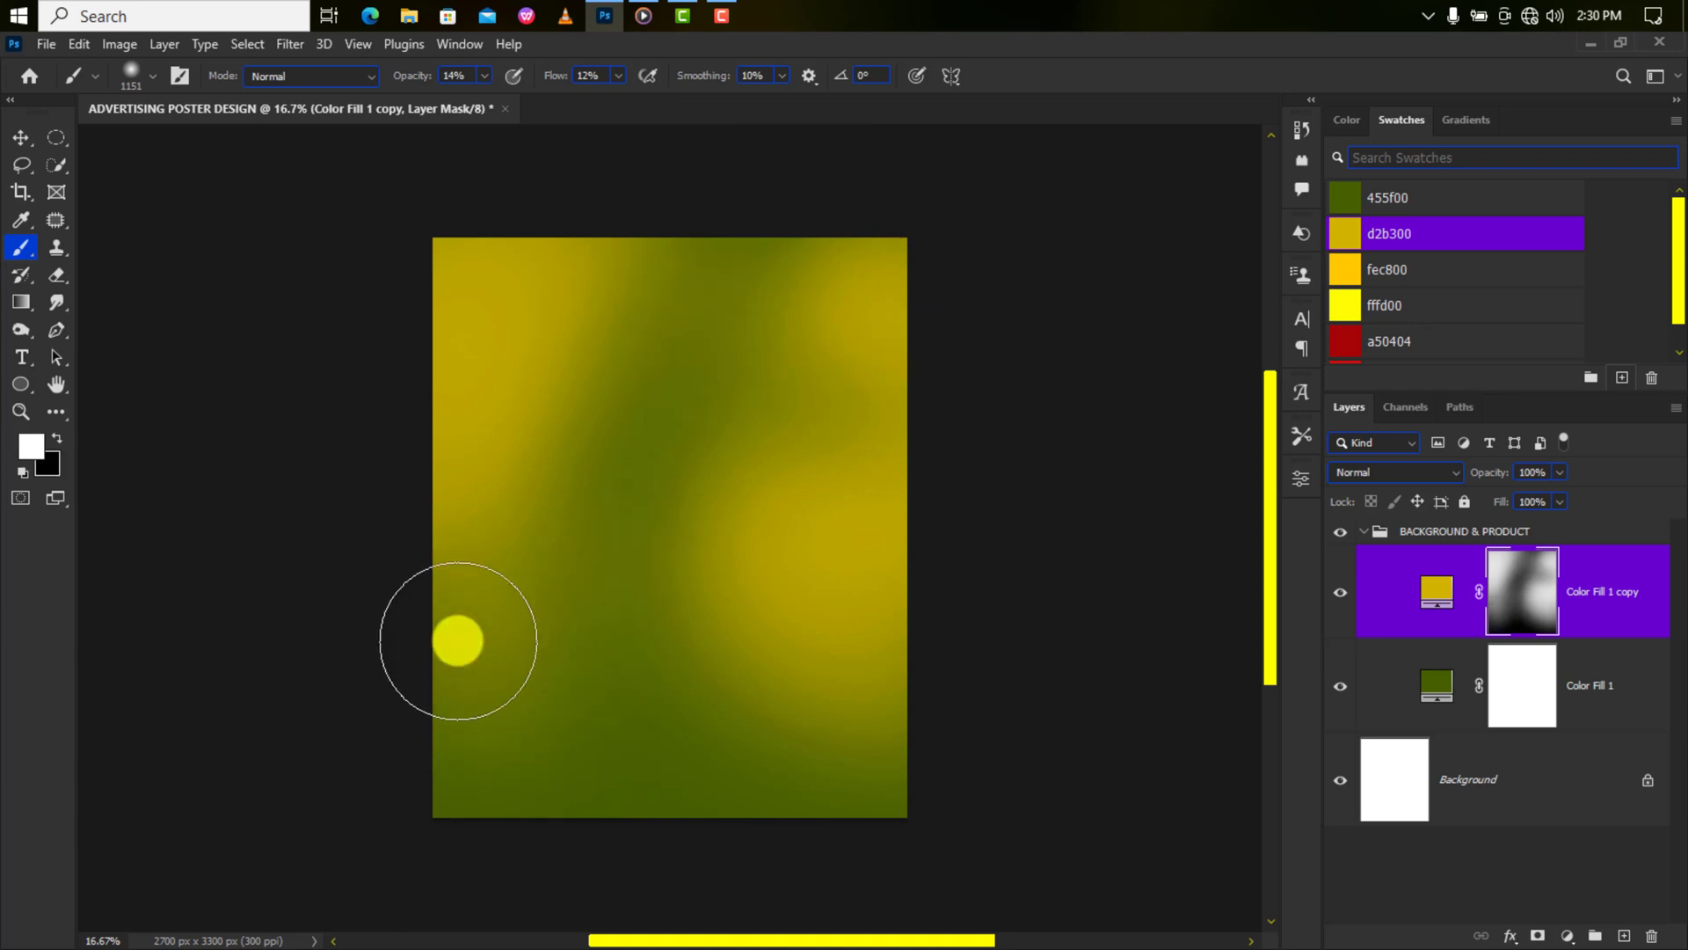
{"action": "key", "text": "x"}
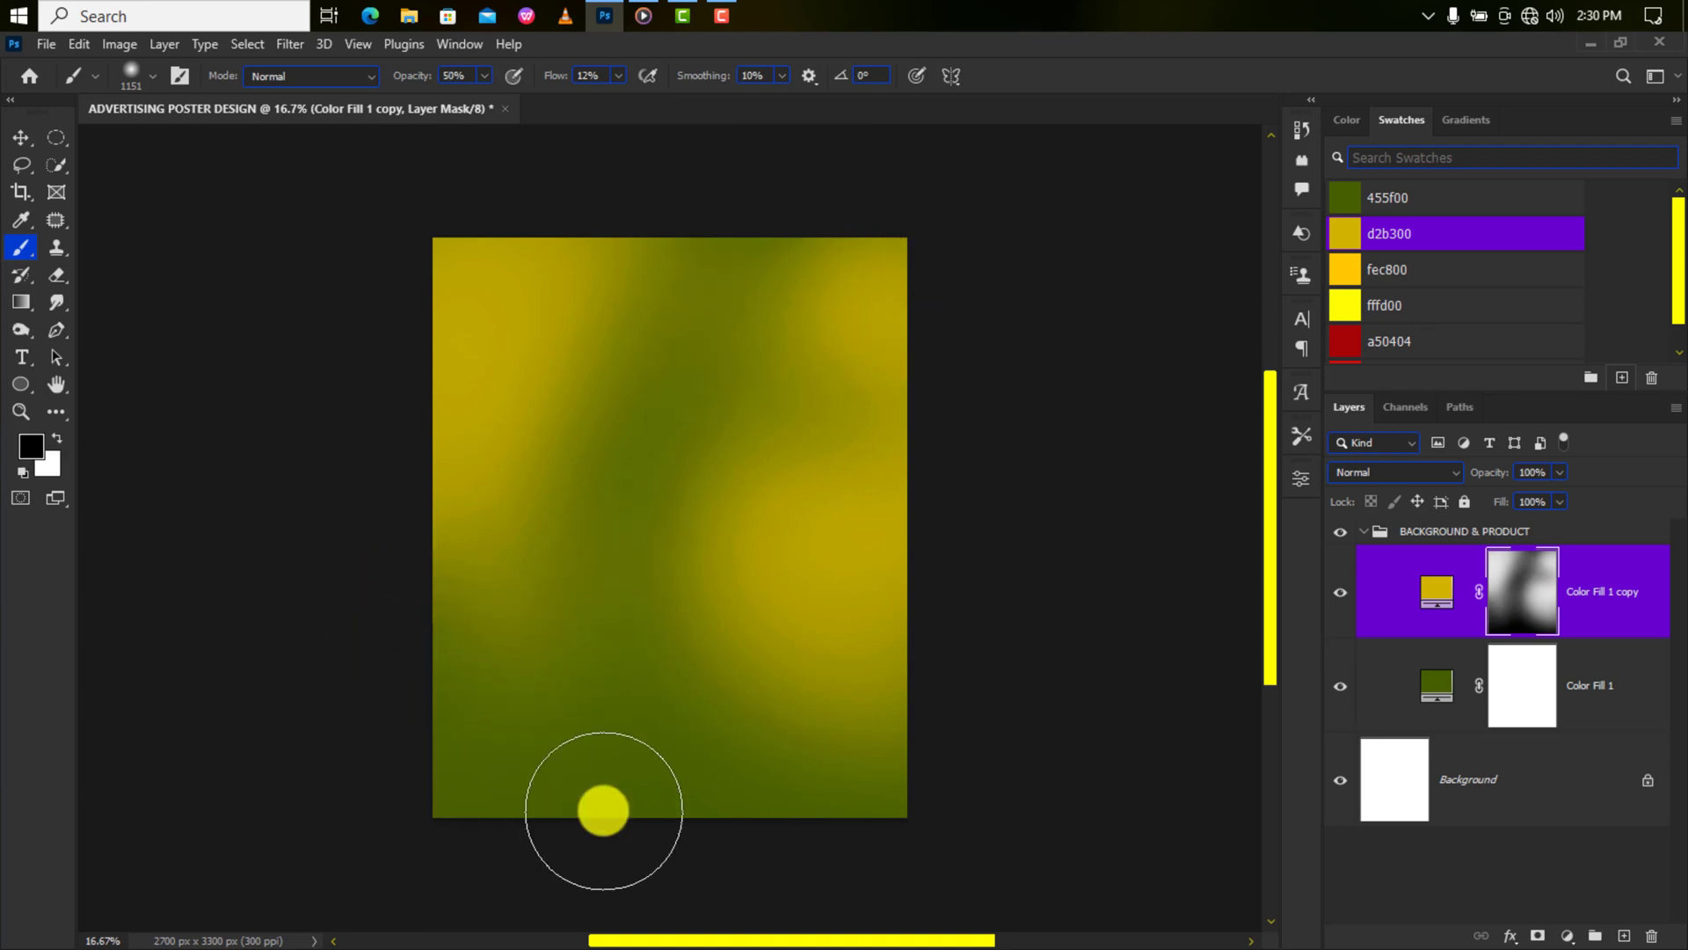
{"action": "key", "text": "5"}
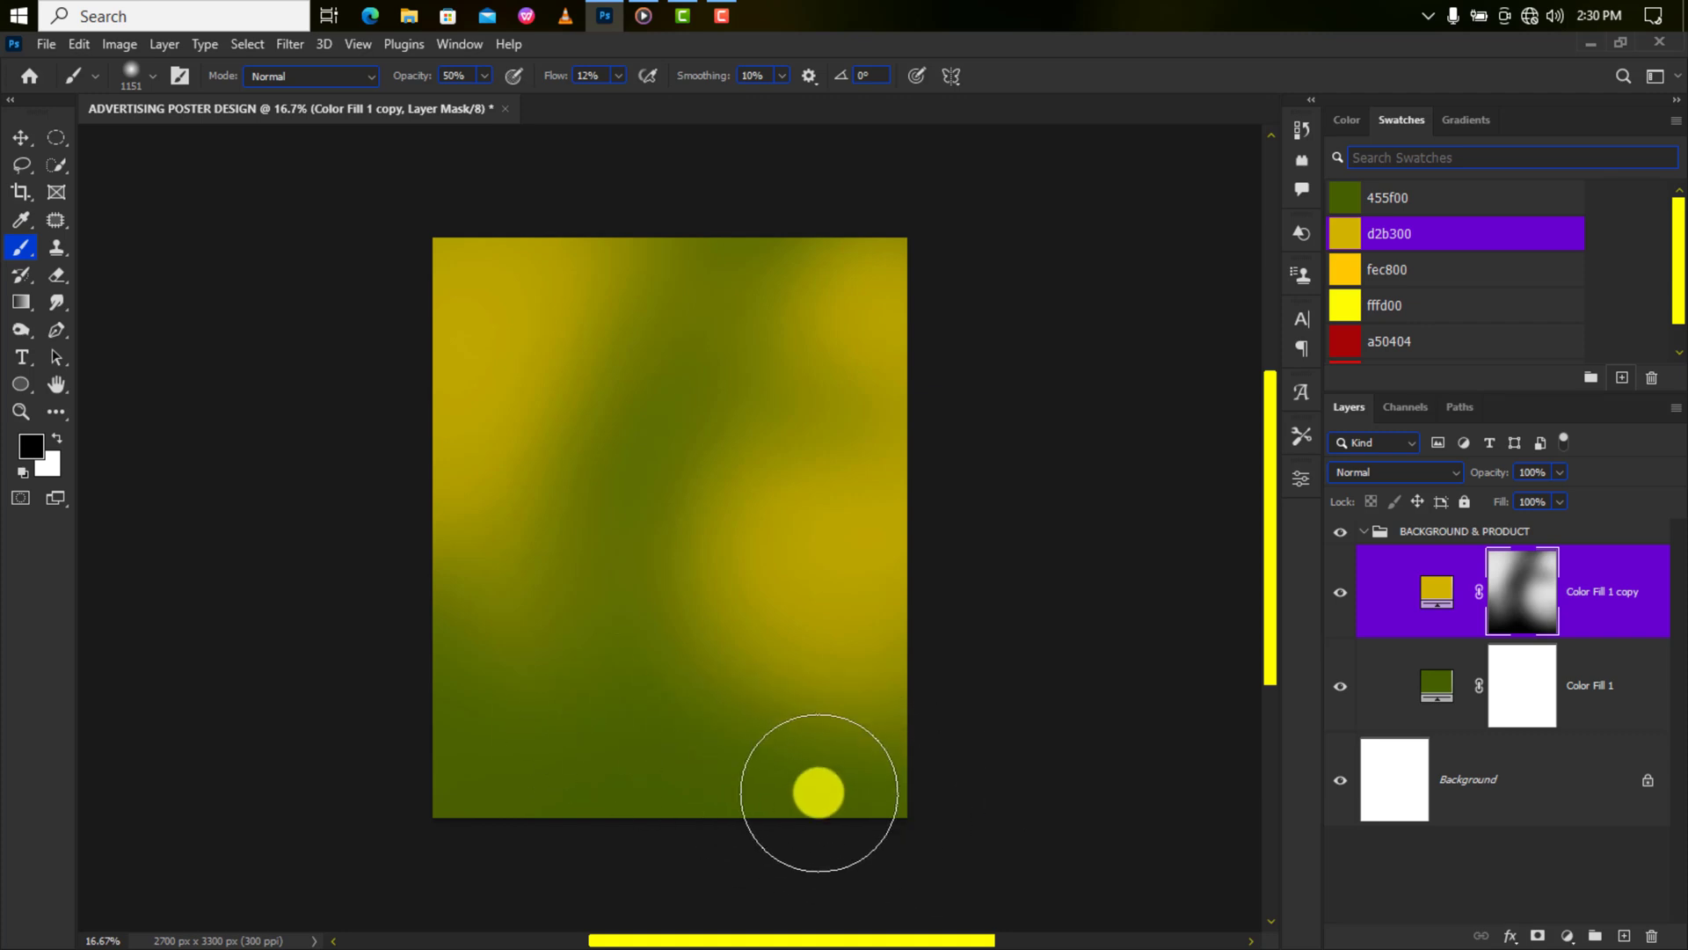
{"action": "key", "text": "shift+6"}
{"action": "key", "text": "shift+2"}
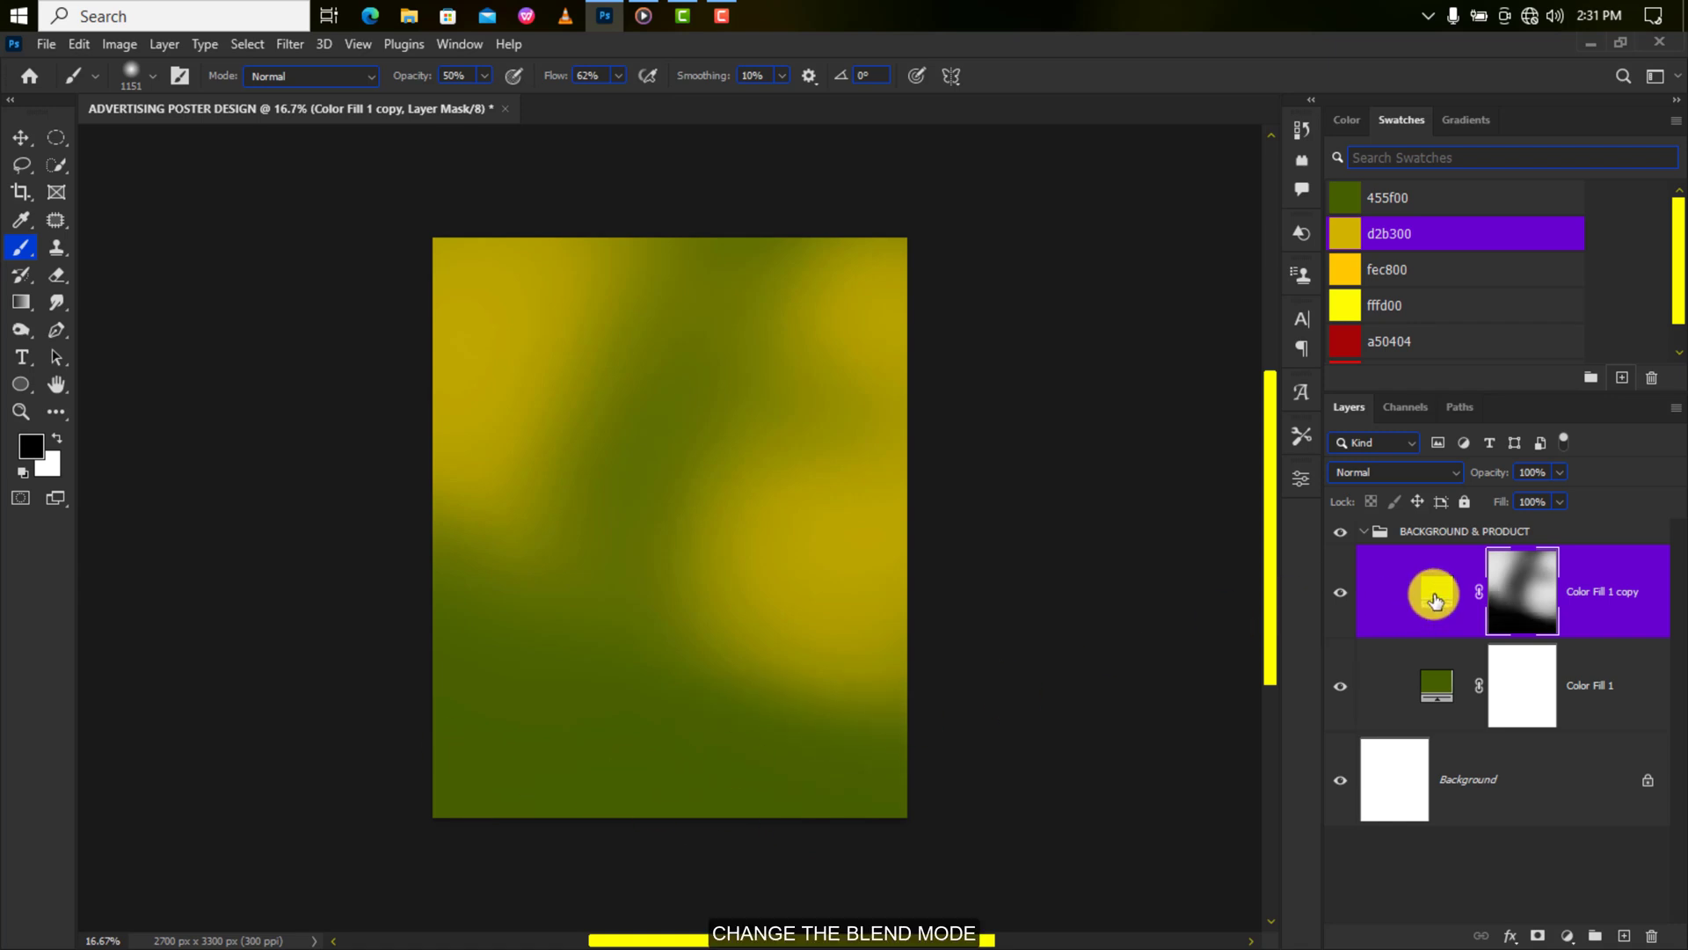
Blend the yellow fill in Linear Dodge (Add) and paint a soft red spot on a new layer.
{"action": "left_click", "coordinate": [1432, 473]}
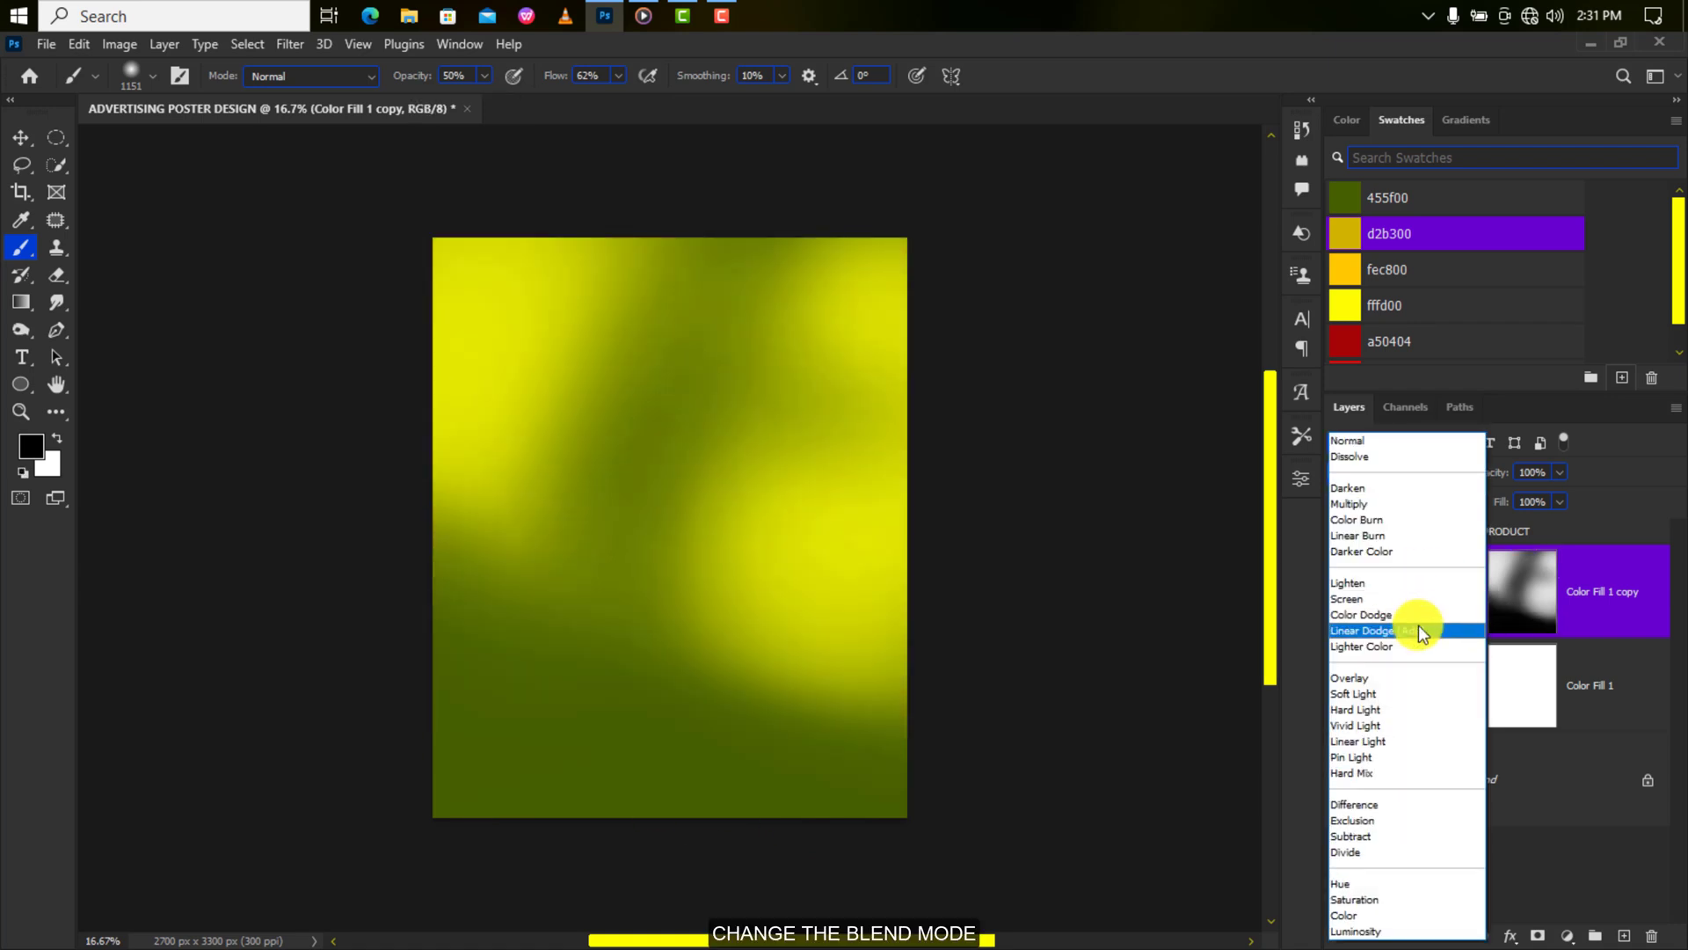
{"action": "left_click", "coordinate": [1414, 633]}
{"action": "left_click", "coordinate": [1620, 934]}
{"action": "scroll", "coordinate": [1418, 332], "scroll_direction": "down", "scroll_amount": 1}
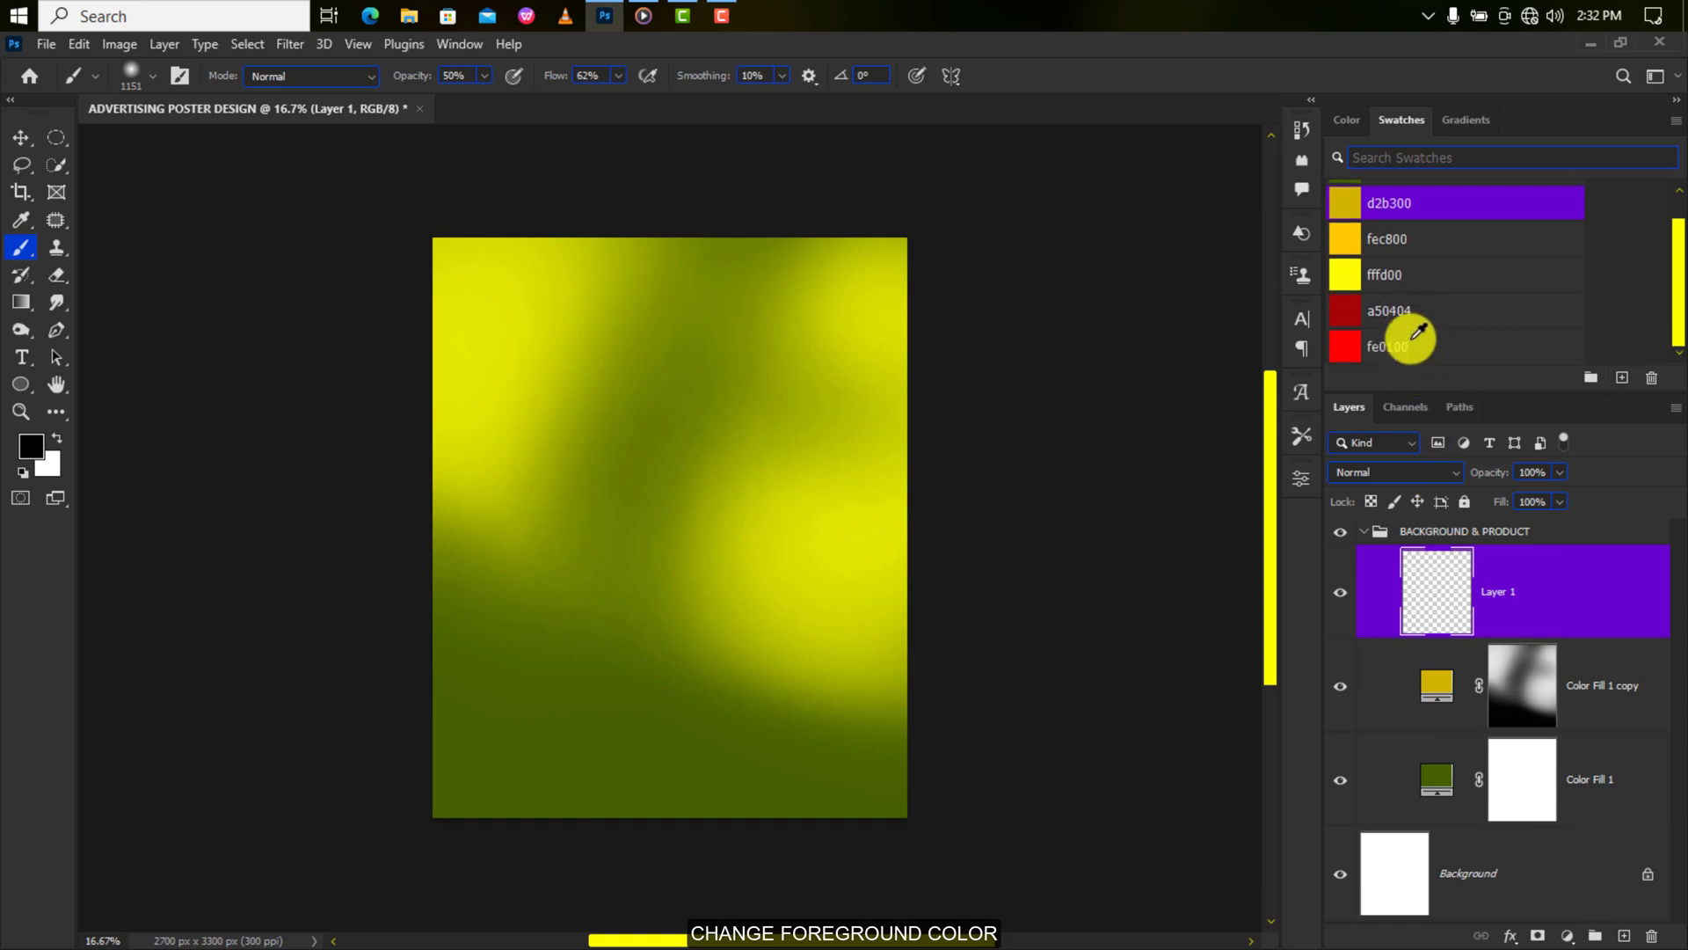
{"action": "left_click_drag", "start_coordinate": [621, 76], "coordinate": [662, 100]}
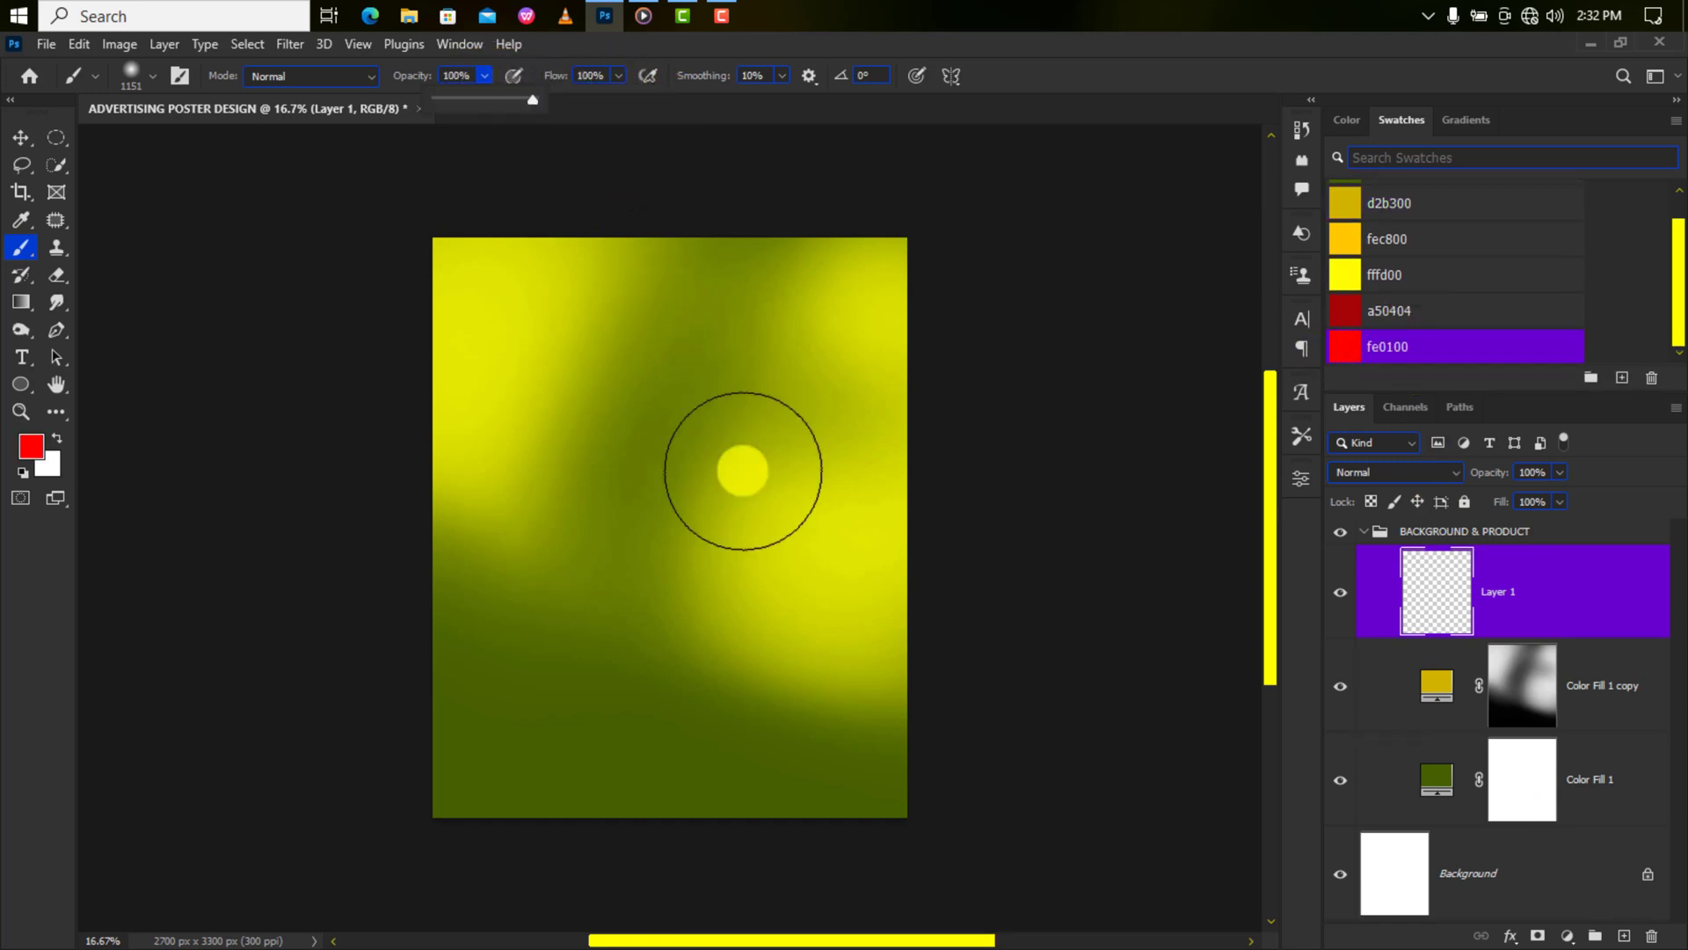
{"action": "left_click", "coordinate": [684, 499]}
Enlarge the red spot with Free Transform and position it over the poster's upper right.
{"action": "key", "text": "ctrl+t"}
{"action": "key", "text": "ctrl+minus"}
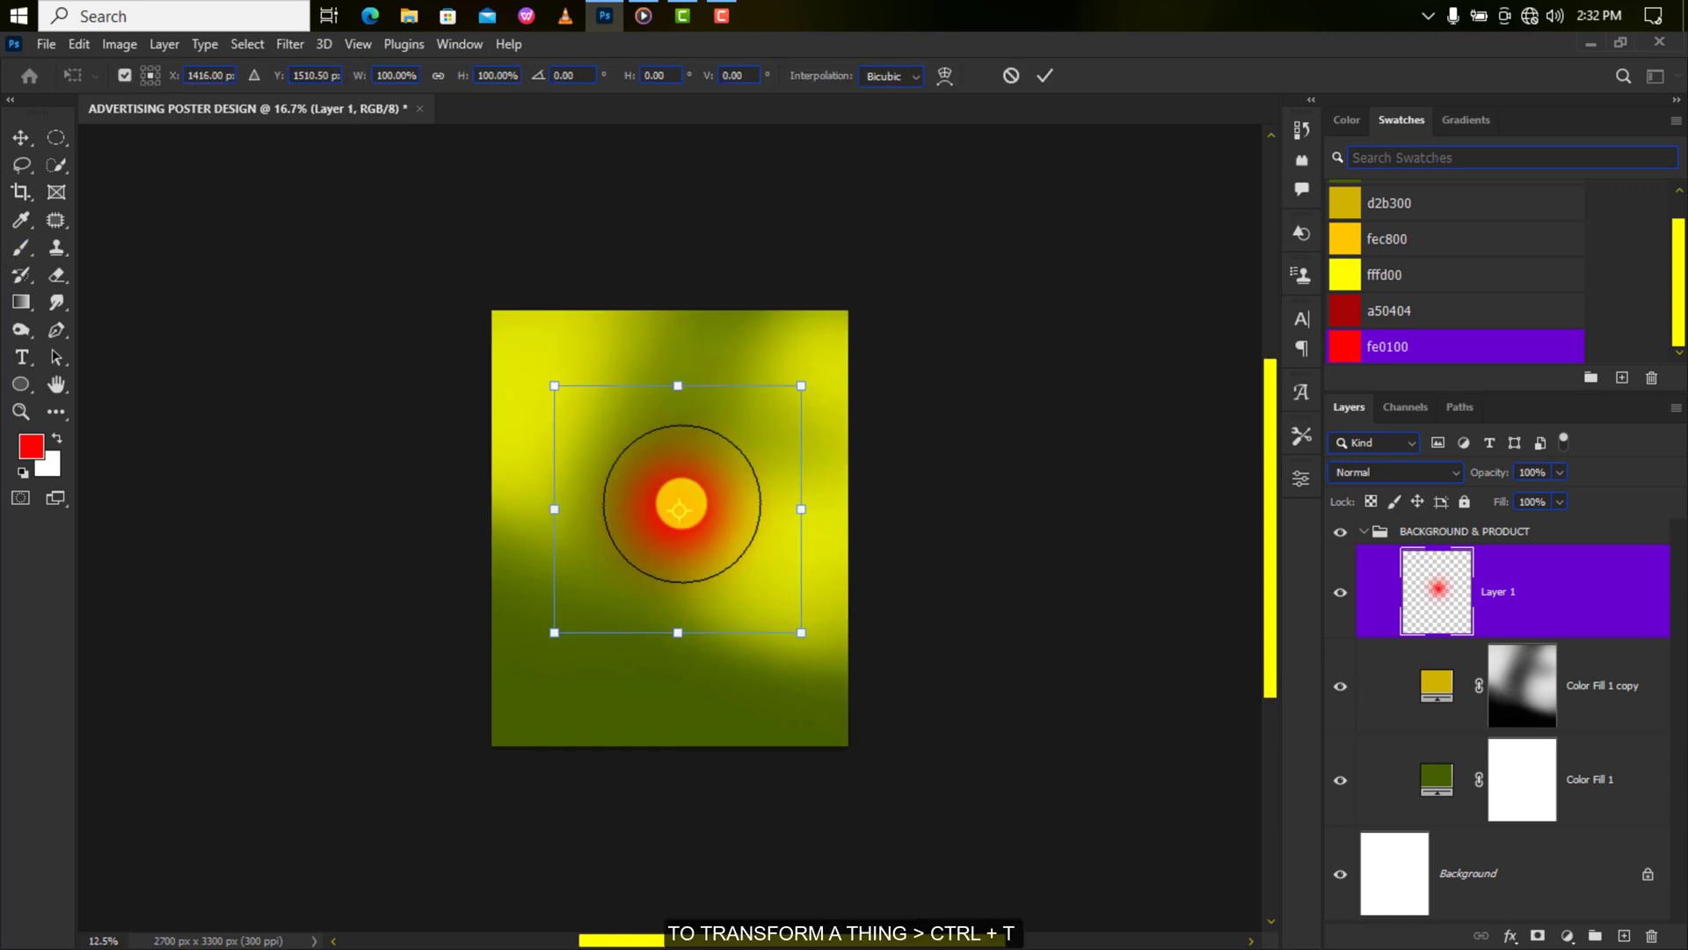
{"action": "left_click_drag", "start_coordinate": [792, 392], "coordinate": [1179, 212]}
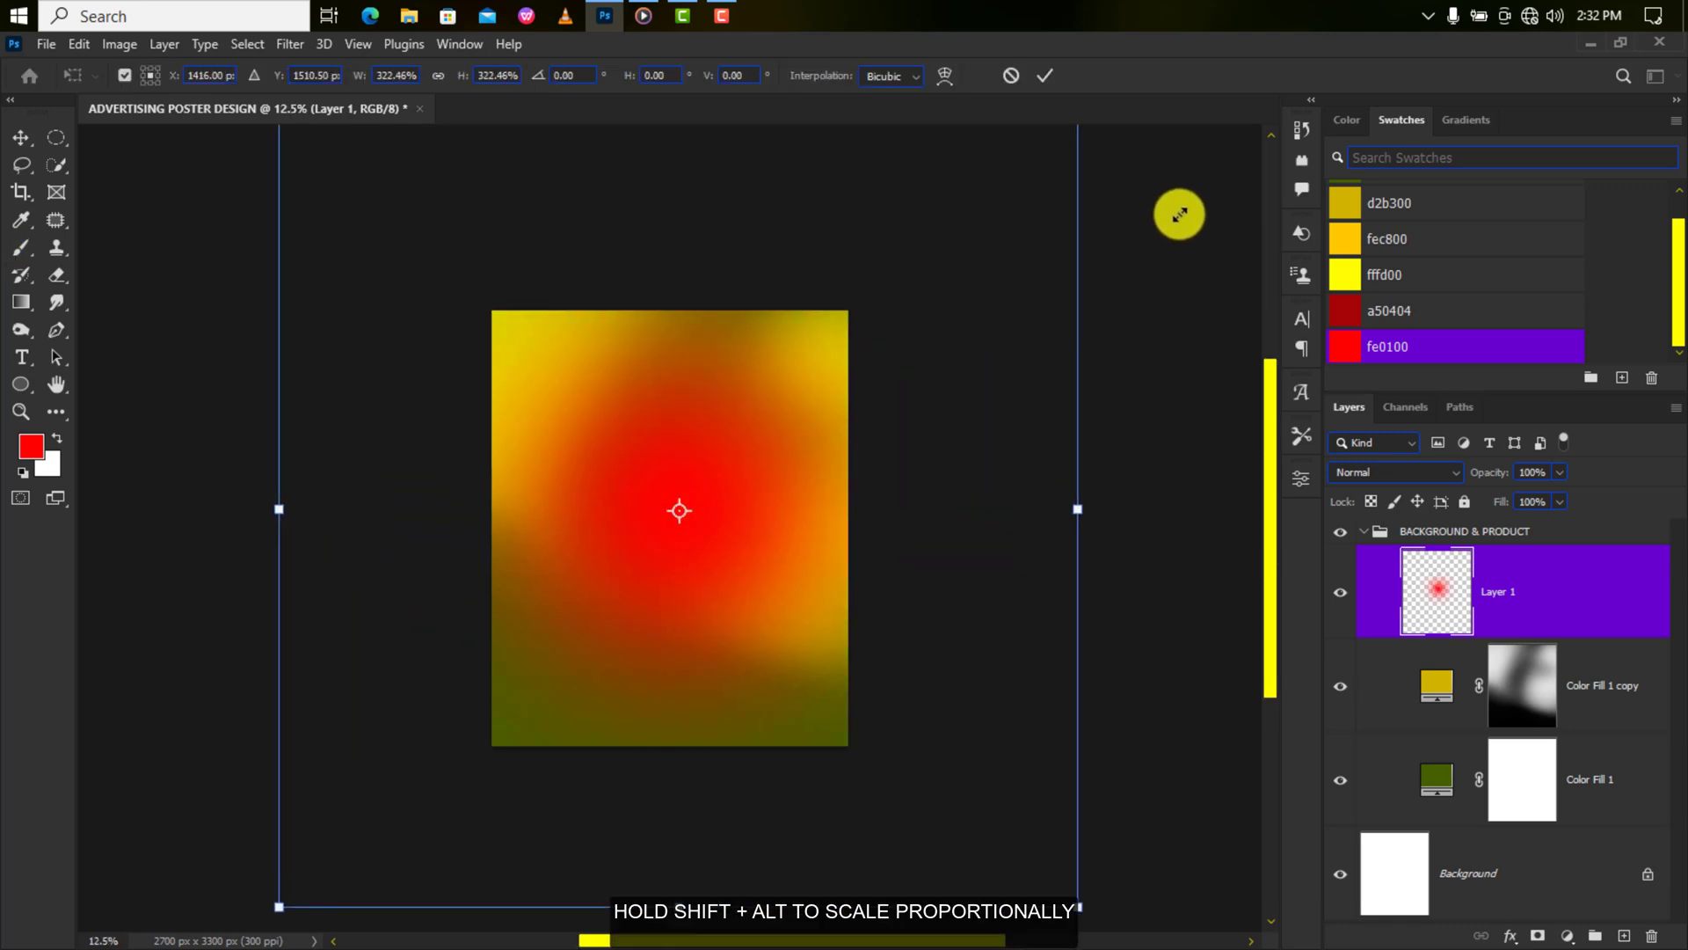
{"action": "left_click_drag", "start_coordinate": [726, 476], "coordinate": [876, 386]}
{"action": "key", "text": "ctrl+minus"}
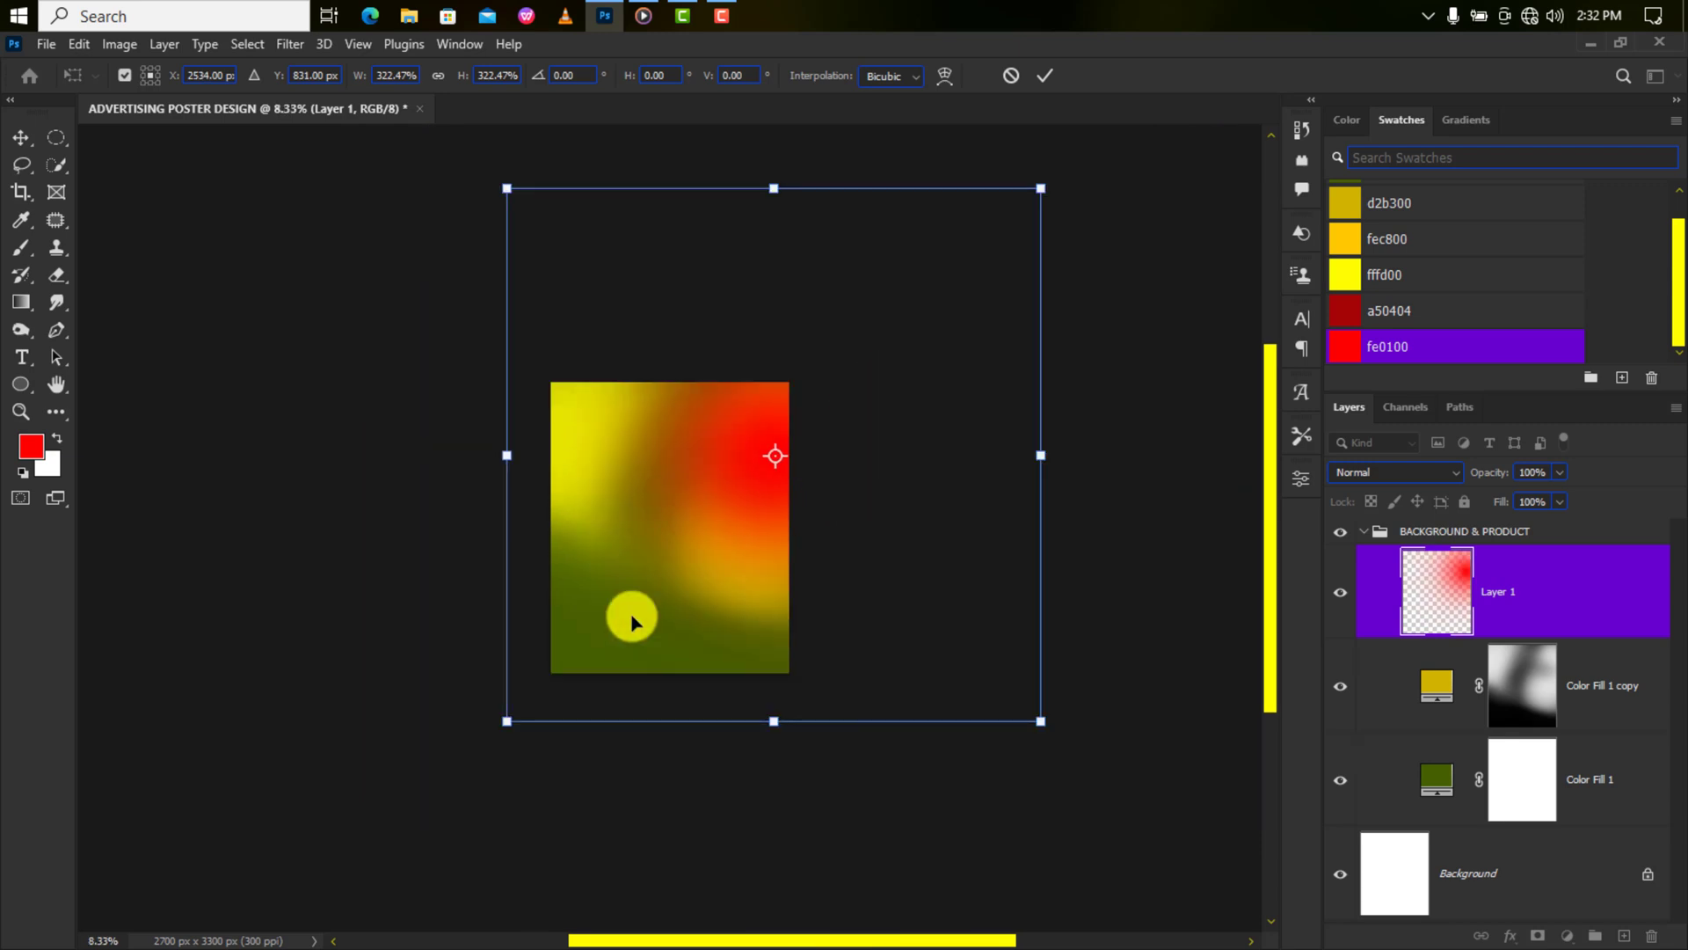
{"action": "left_click_drag", "start_coordinate": [497, 725], "coordinate": [443, 771]}
{"action": "left_click_drag", "start_coordinate": [730, 515], "coordinate": [746, 494]}
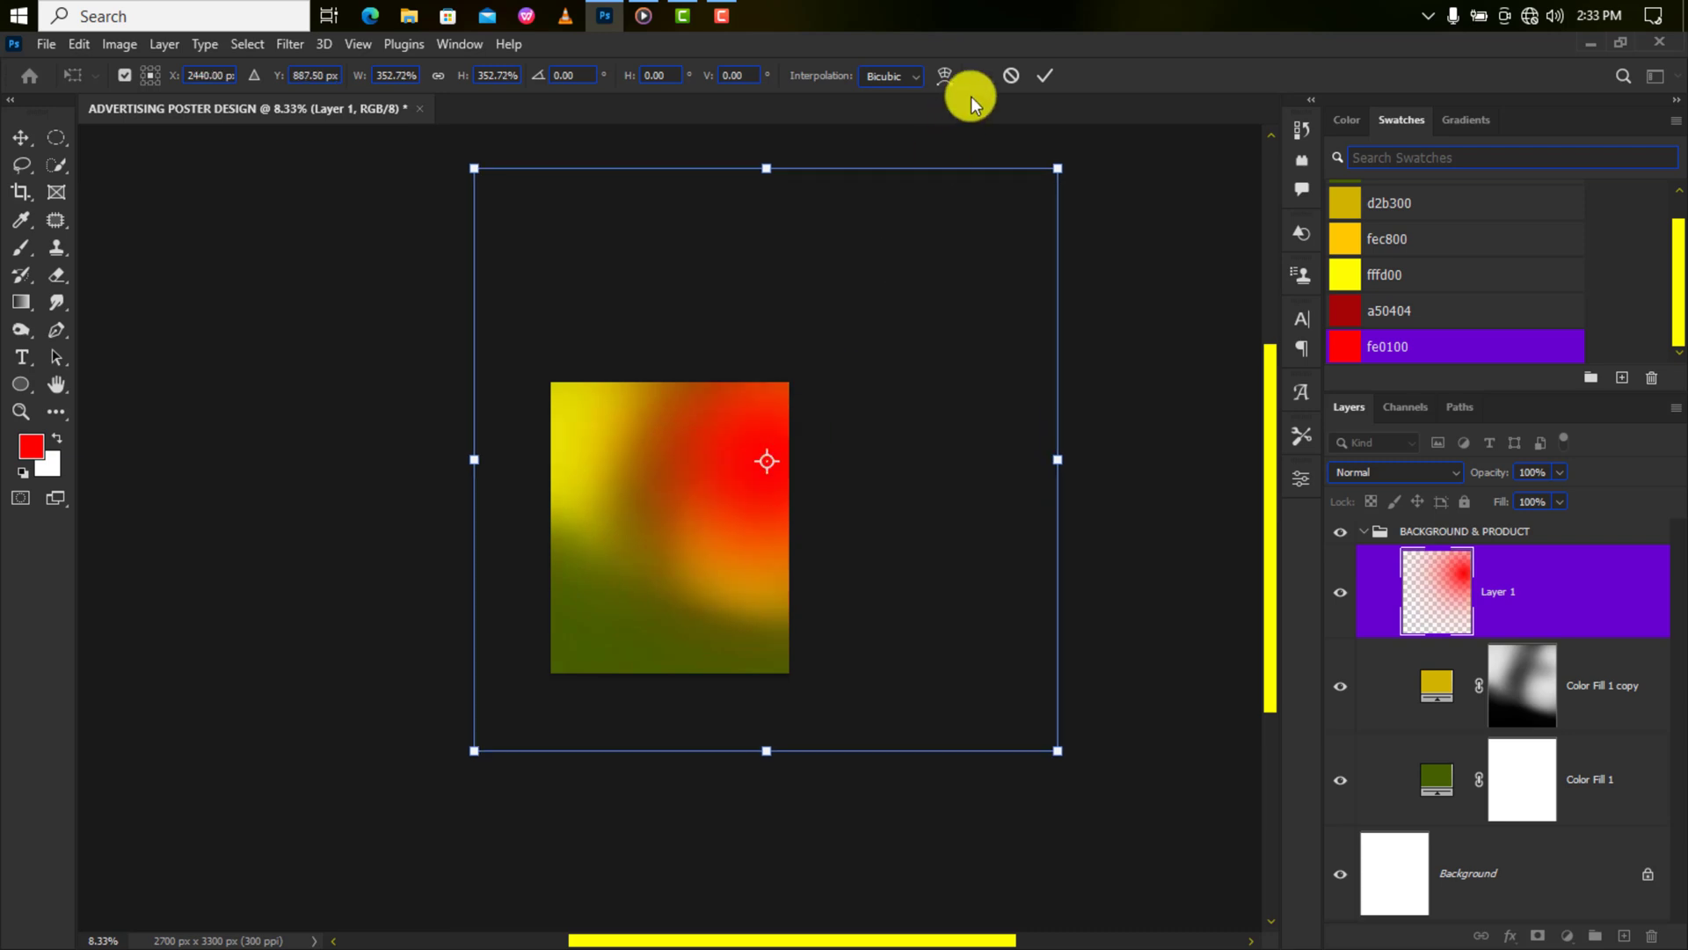
{"action": "left_click", "coordinate": [1037, 76]}
{"action": "key", "text": "ctrl+plus"}
{"action": "key", "text": "ctrl+plus"}
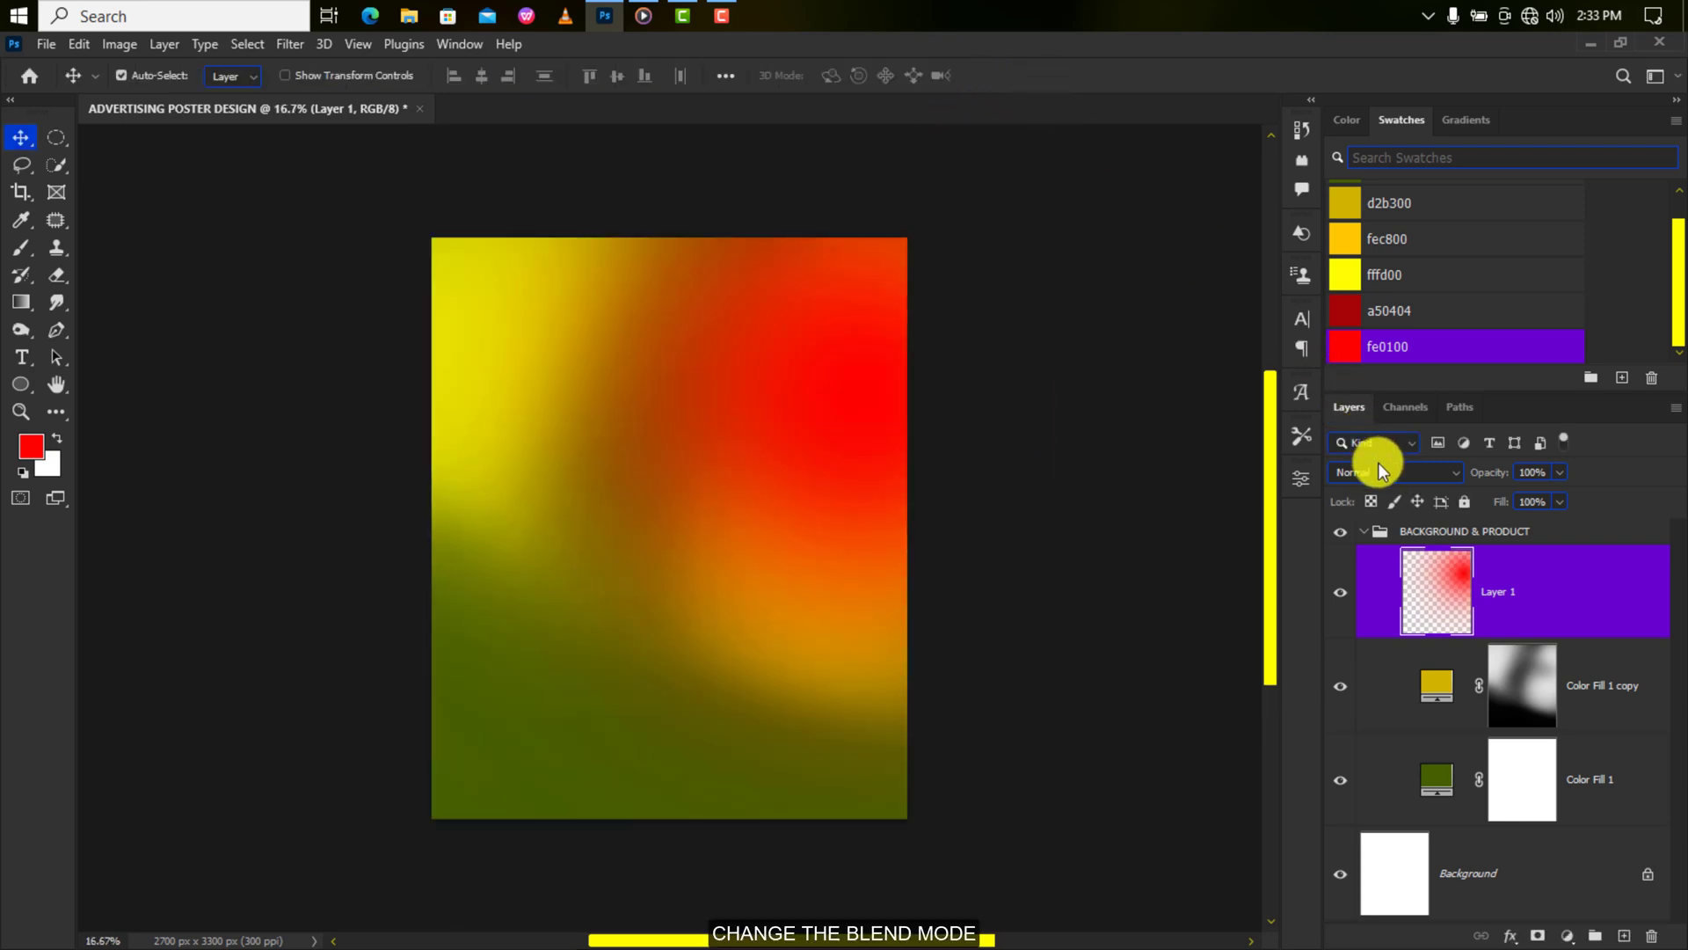
Set Layer 1 to Linear Dodge (Add), duplicate it, and flip the copy horizontally to the lower left.
{"action": "left_click", "coordinate": [1379, 468]}
{"action": "left_click", "coordinate": [1396, 640]}
{"action": "mouse_move", "coordinate": [1396, 631]}
{"action": "left_mouse_down"}
{"action": "mouse_move", "coordinate": [1530, 768]}
{"action": "mouse_move", "coordinate": [1623, 935]}
{"action": "left_mouse_up"}
{"action": "key", "text": "ctrl+minus"}
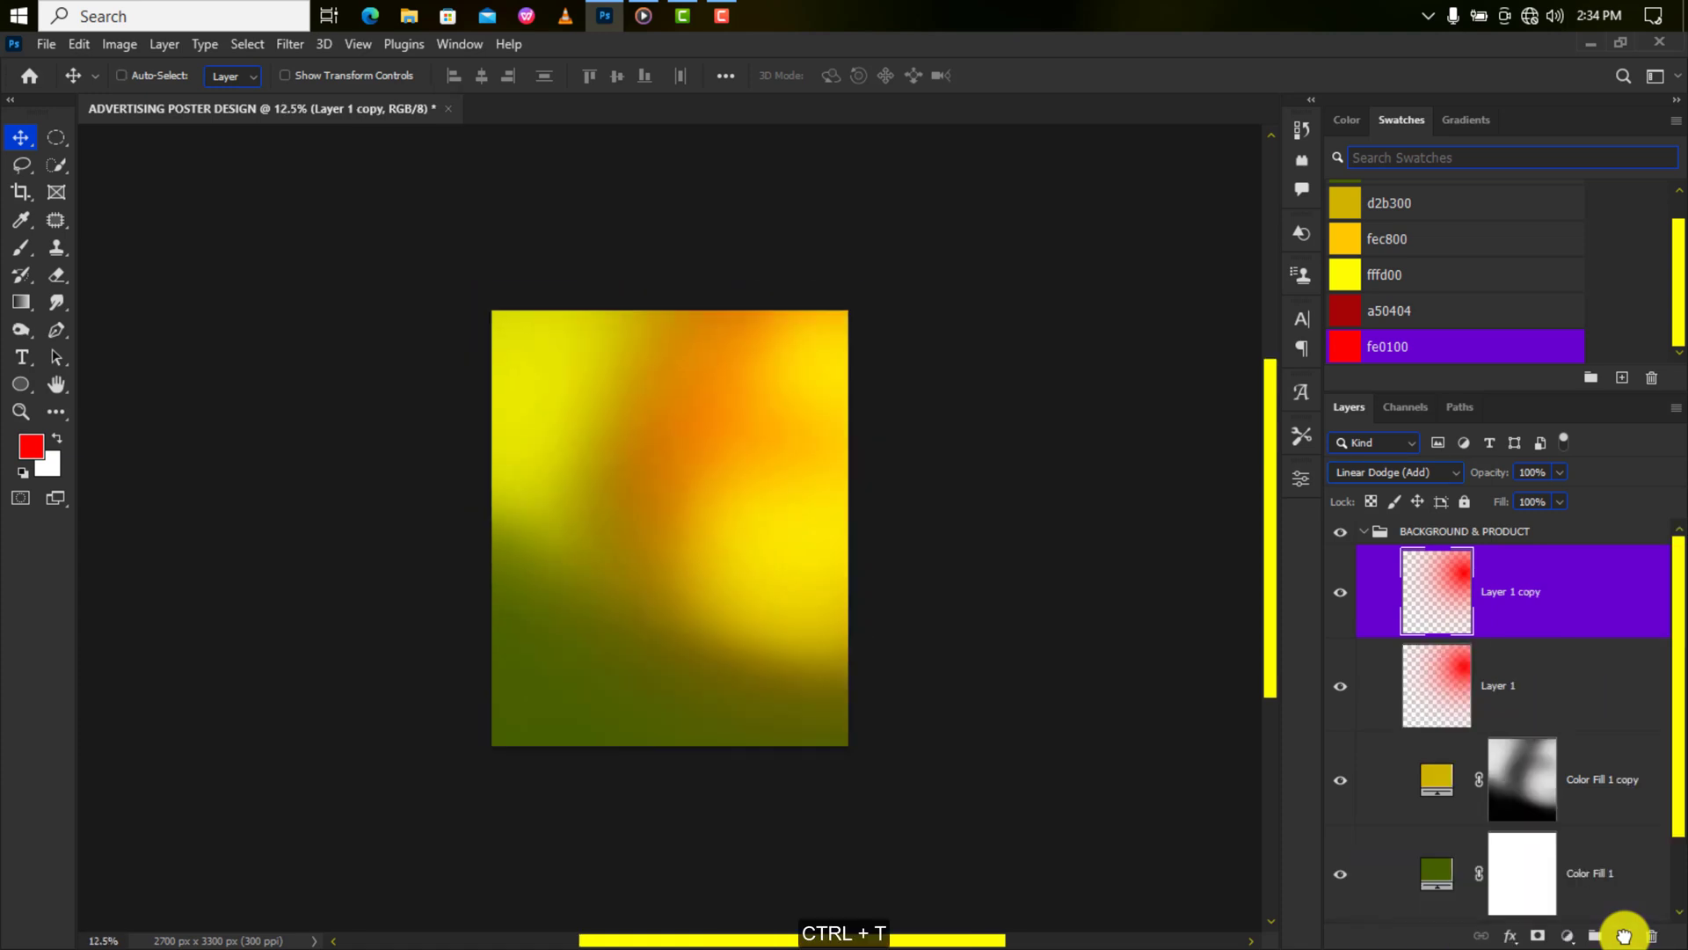
{"action": "key", "text": "ctrl+t"}
{"action": "right_click", "coordinate": [752, 541]}
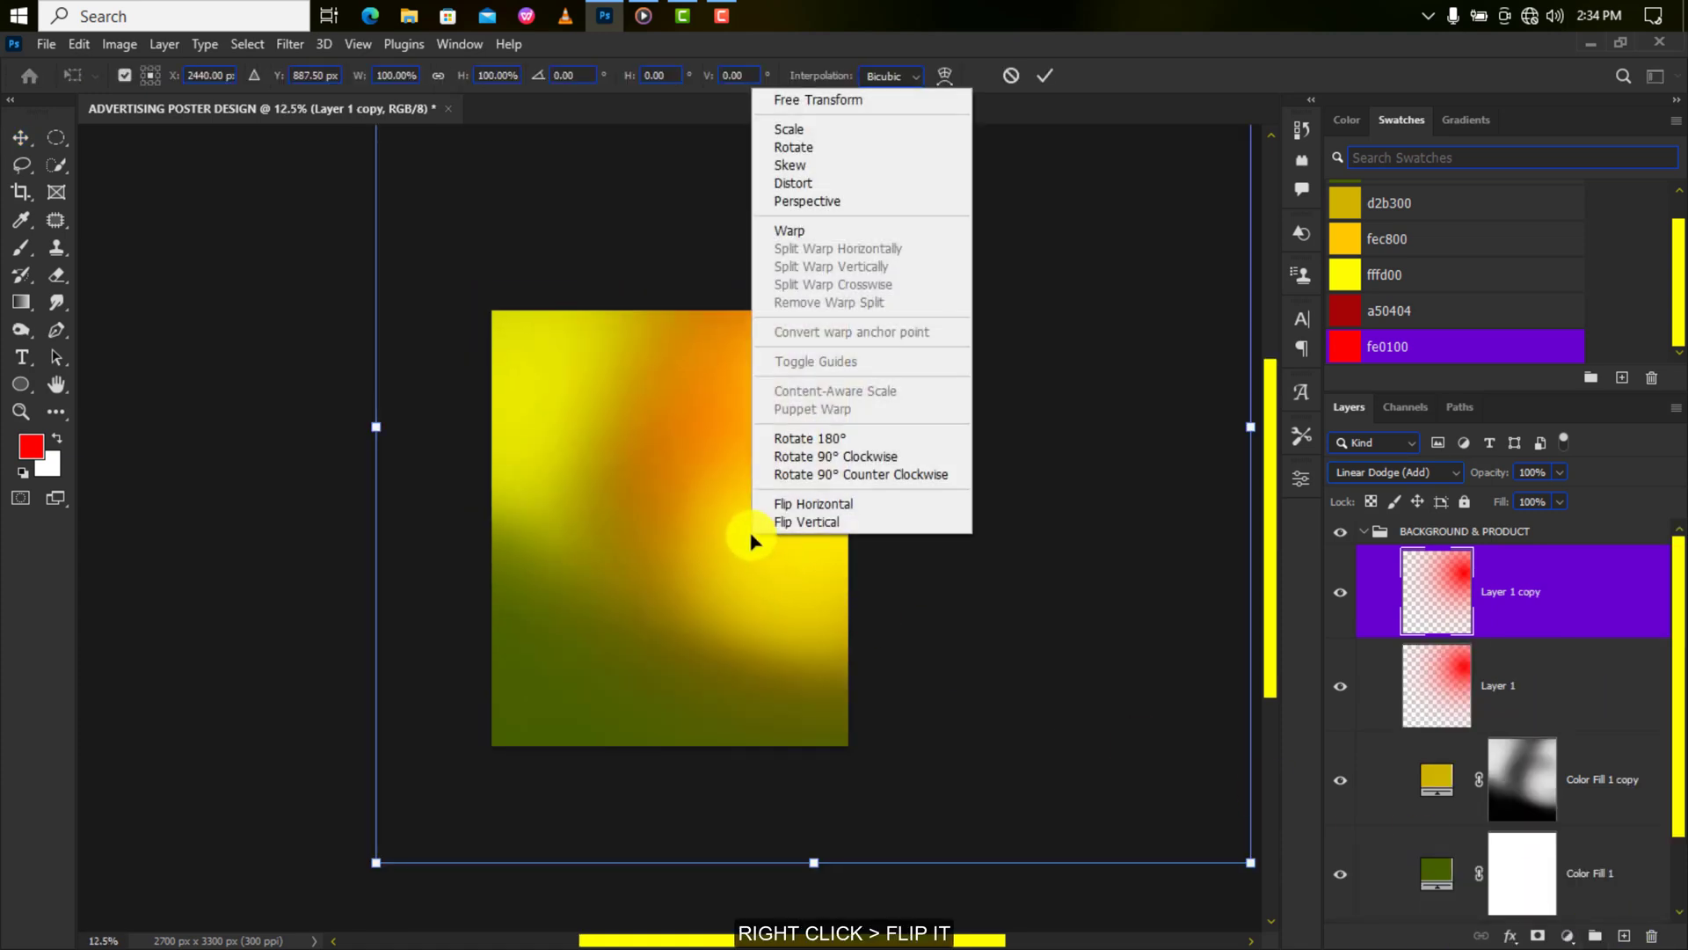
{"action": "left_click", "coordinate": [811, 501]}
{"action": "left_click_drag", "start_coordinate": [761, 445], "coordinate": [508, 512]}
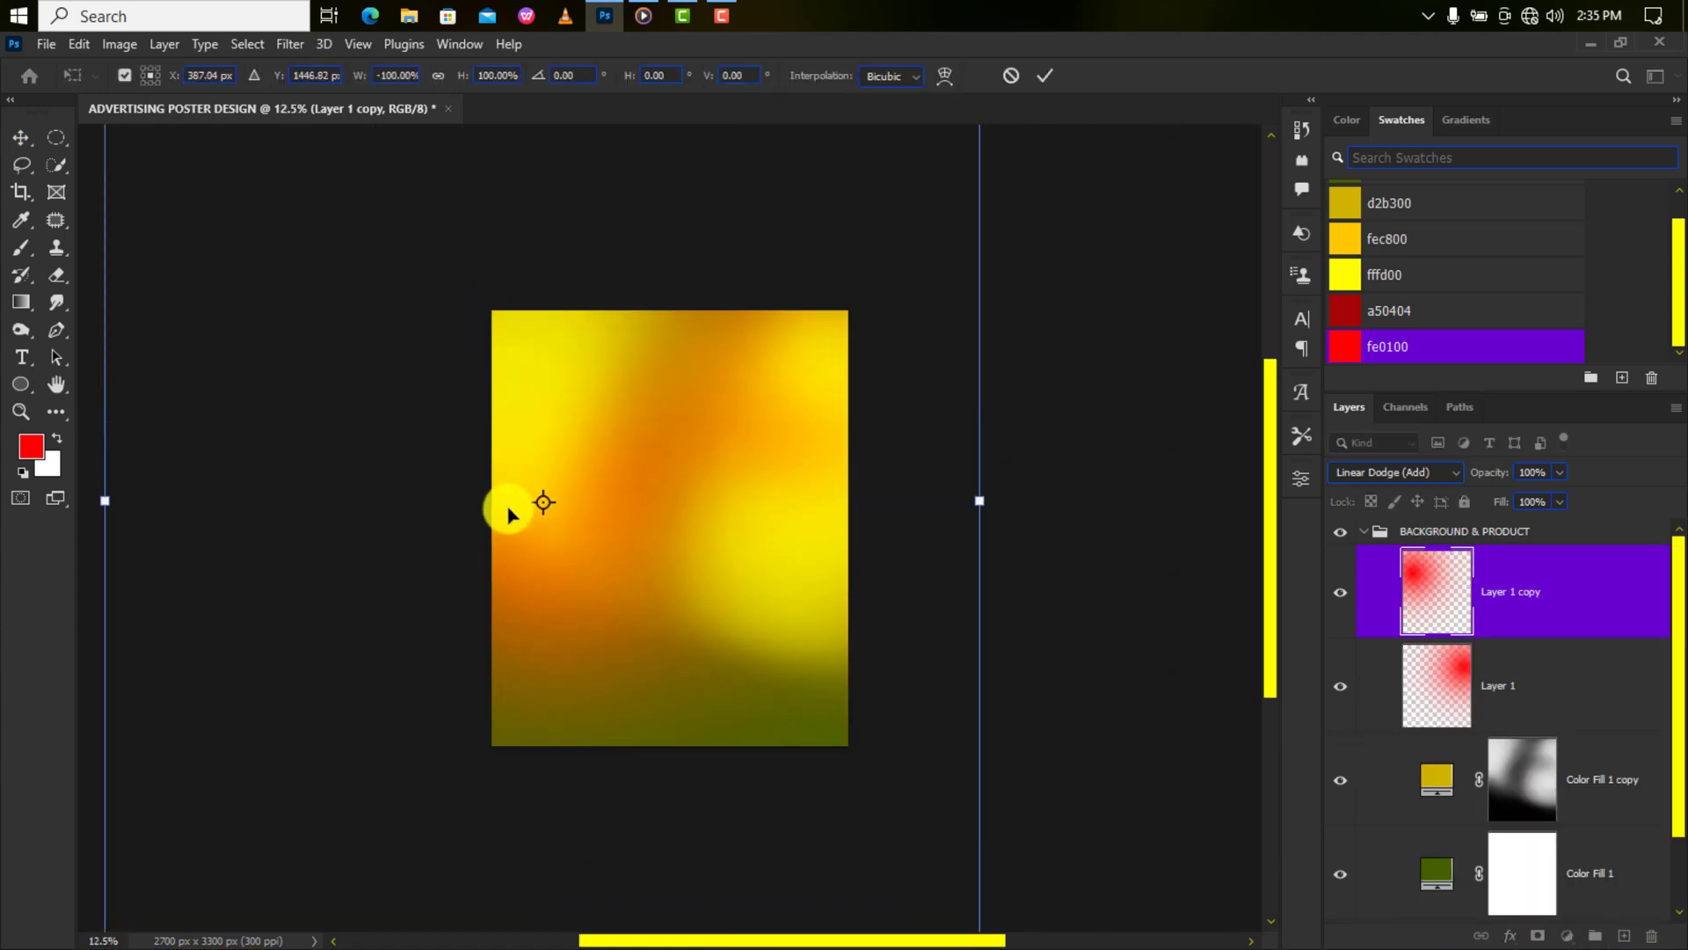
{"action": "key", "text": "ctrl+t"}
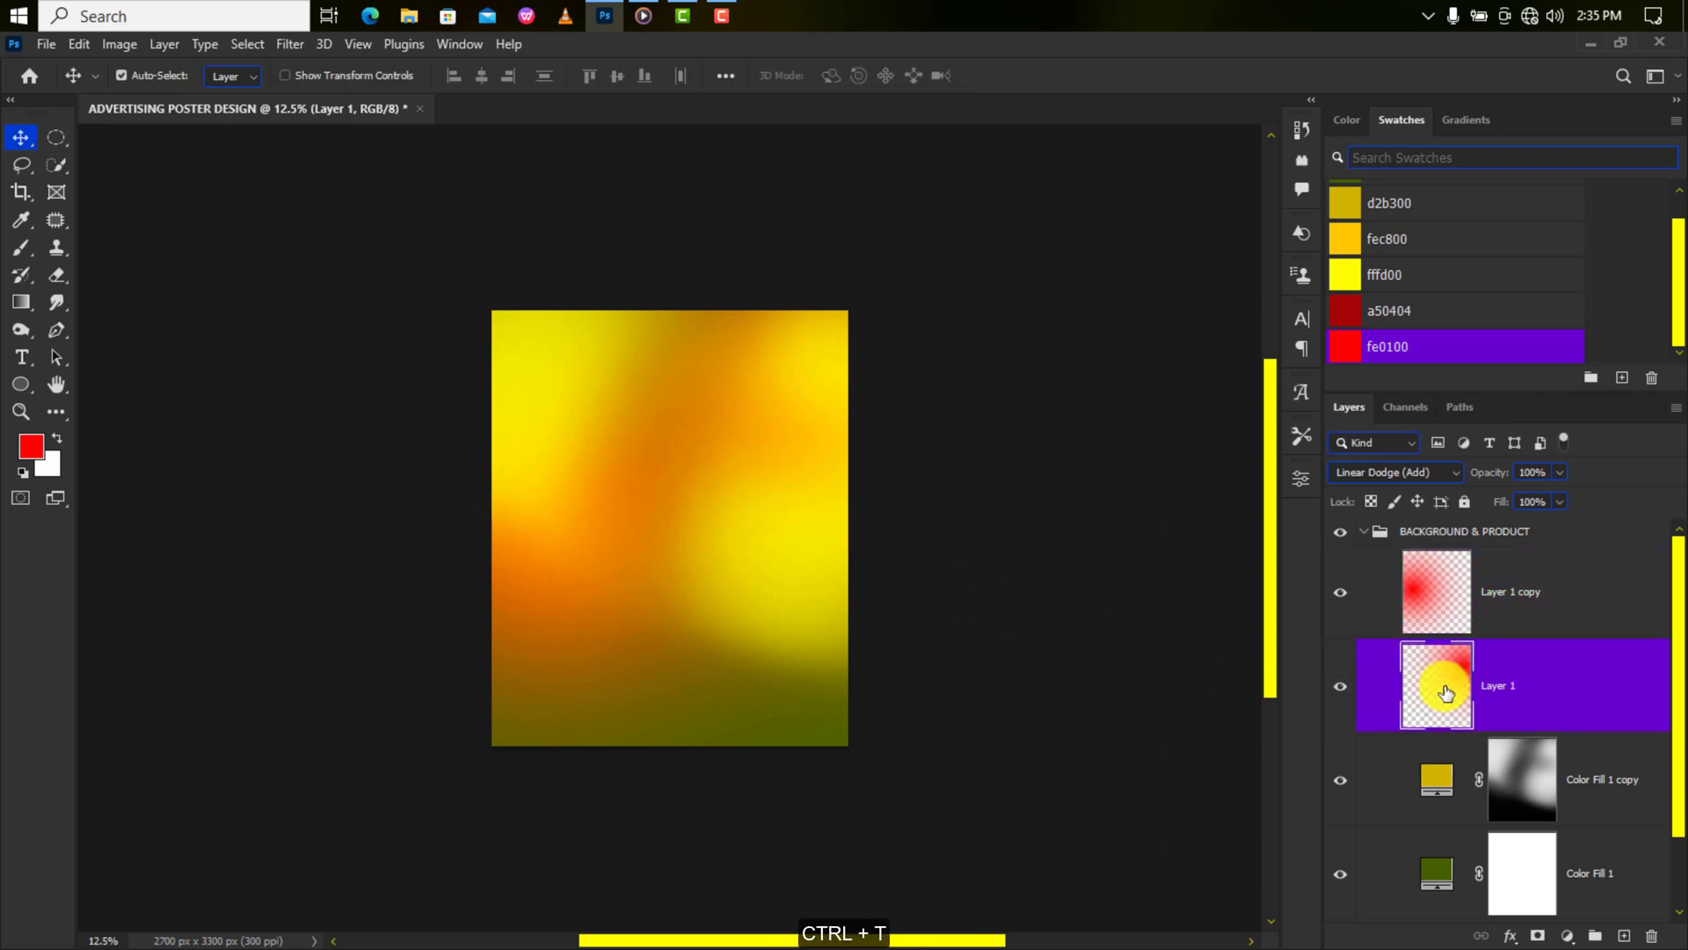
Enlarge Layer 1's red glow and shift it slightly right.
{"action": "key", "text": "ctrl+t"}
{"action": "key", "text": "ctrl+minus"}
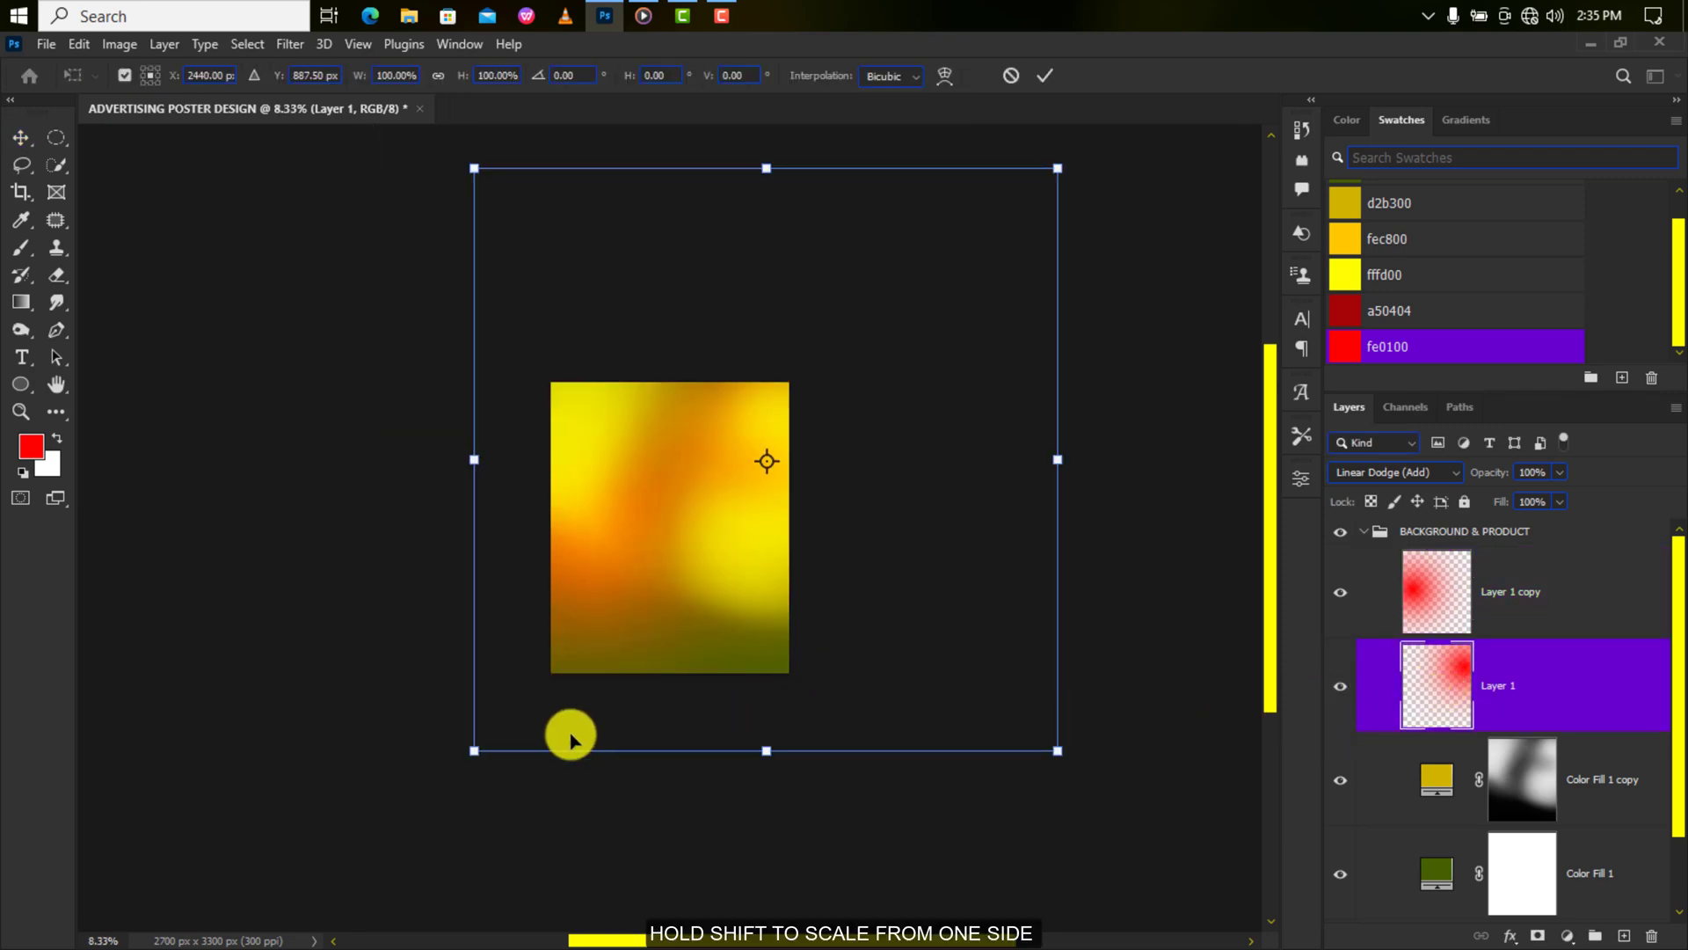
{"action": "left_click_drag", "start_coordinate": [474, 750], "coordinate": [366, 822]}
{"action": "left_click_drag", "start_coordinate": [708, 501], "coordinate": [753, 501]}
{"action": "left_click", "coordinate": [1043, 77]}
{"action": "key", "text": "ctrl+plus"}
{"action": "key", "text": "ctrl+plus"}
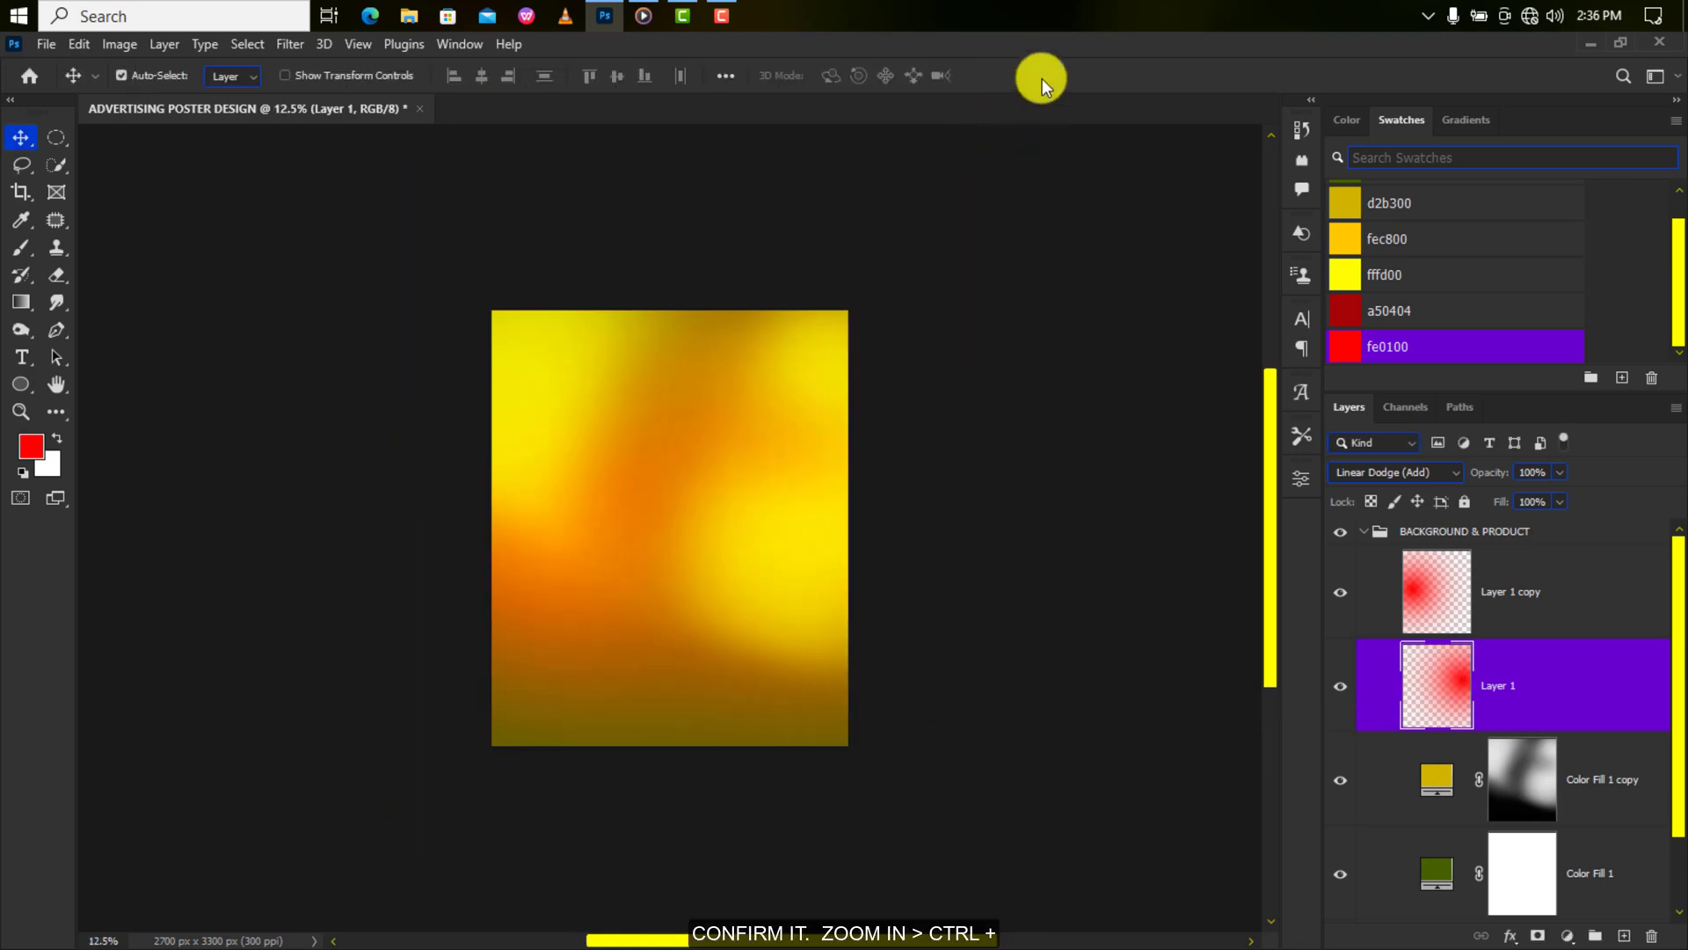
Blend Layer 1 copy in Multiply and convert it to a smart object.
{"action": "left_click", "coordinate": [1402, 475]}
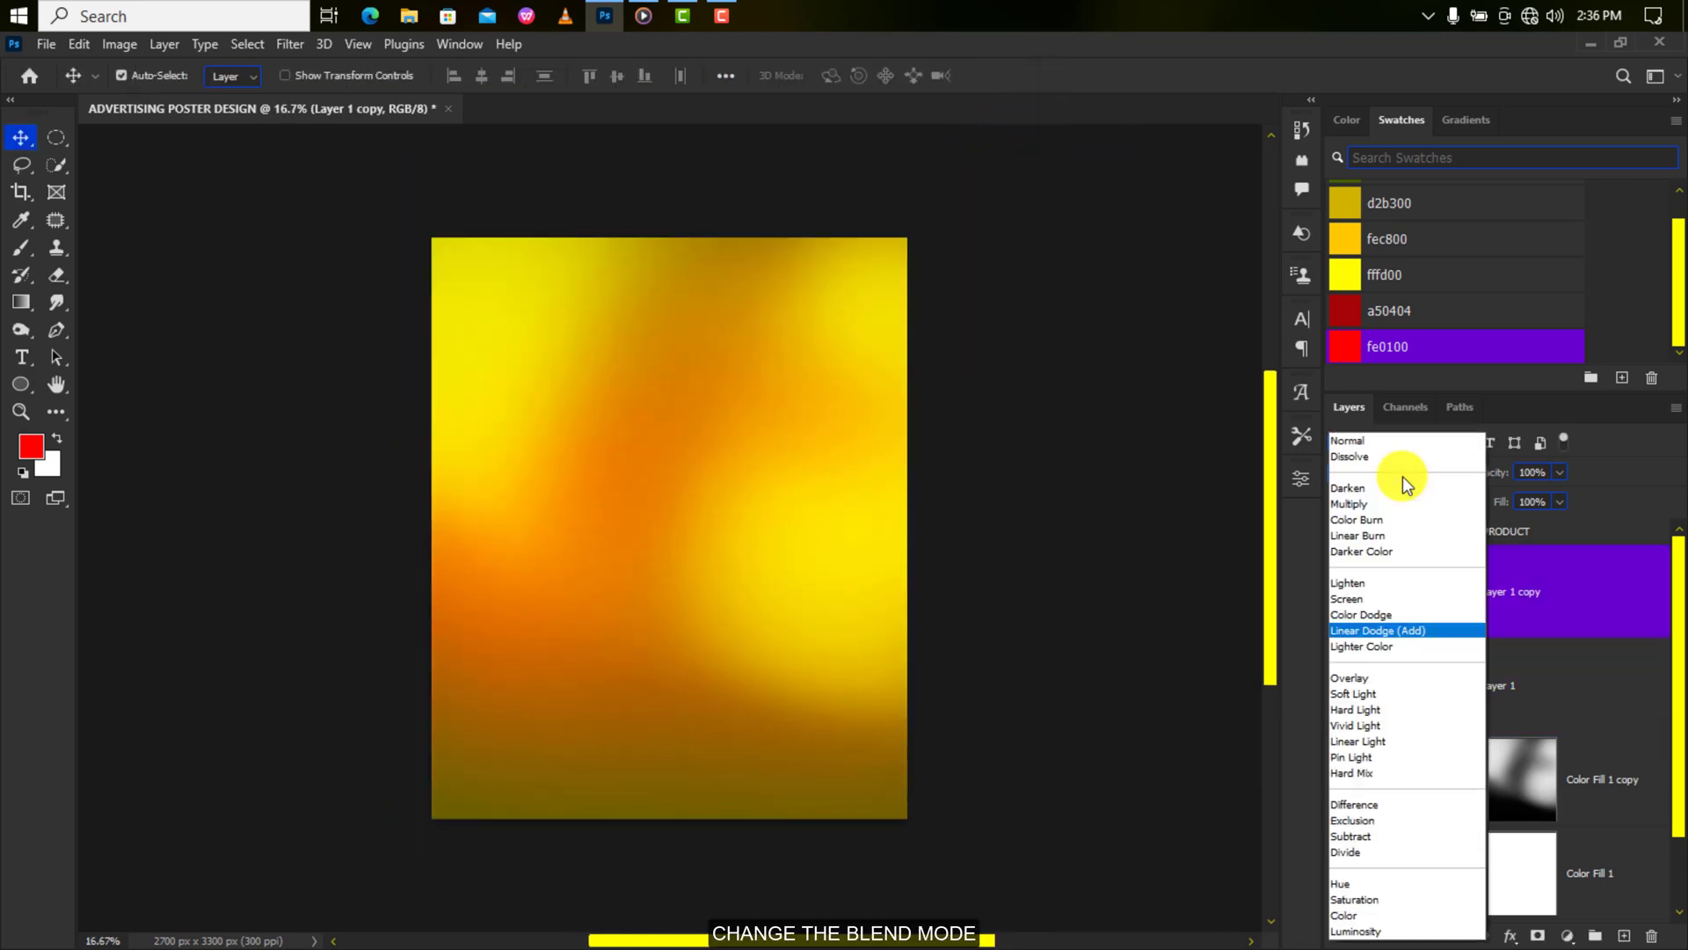
{"action": "left_click", "coordinate": [1391, 504]}
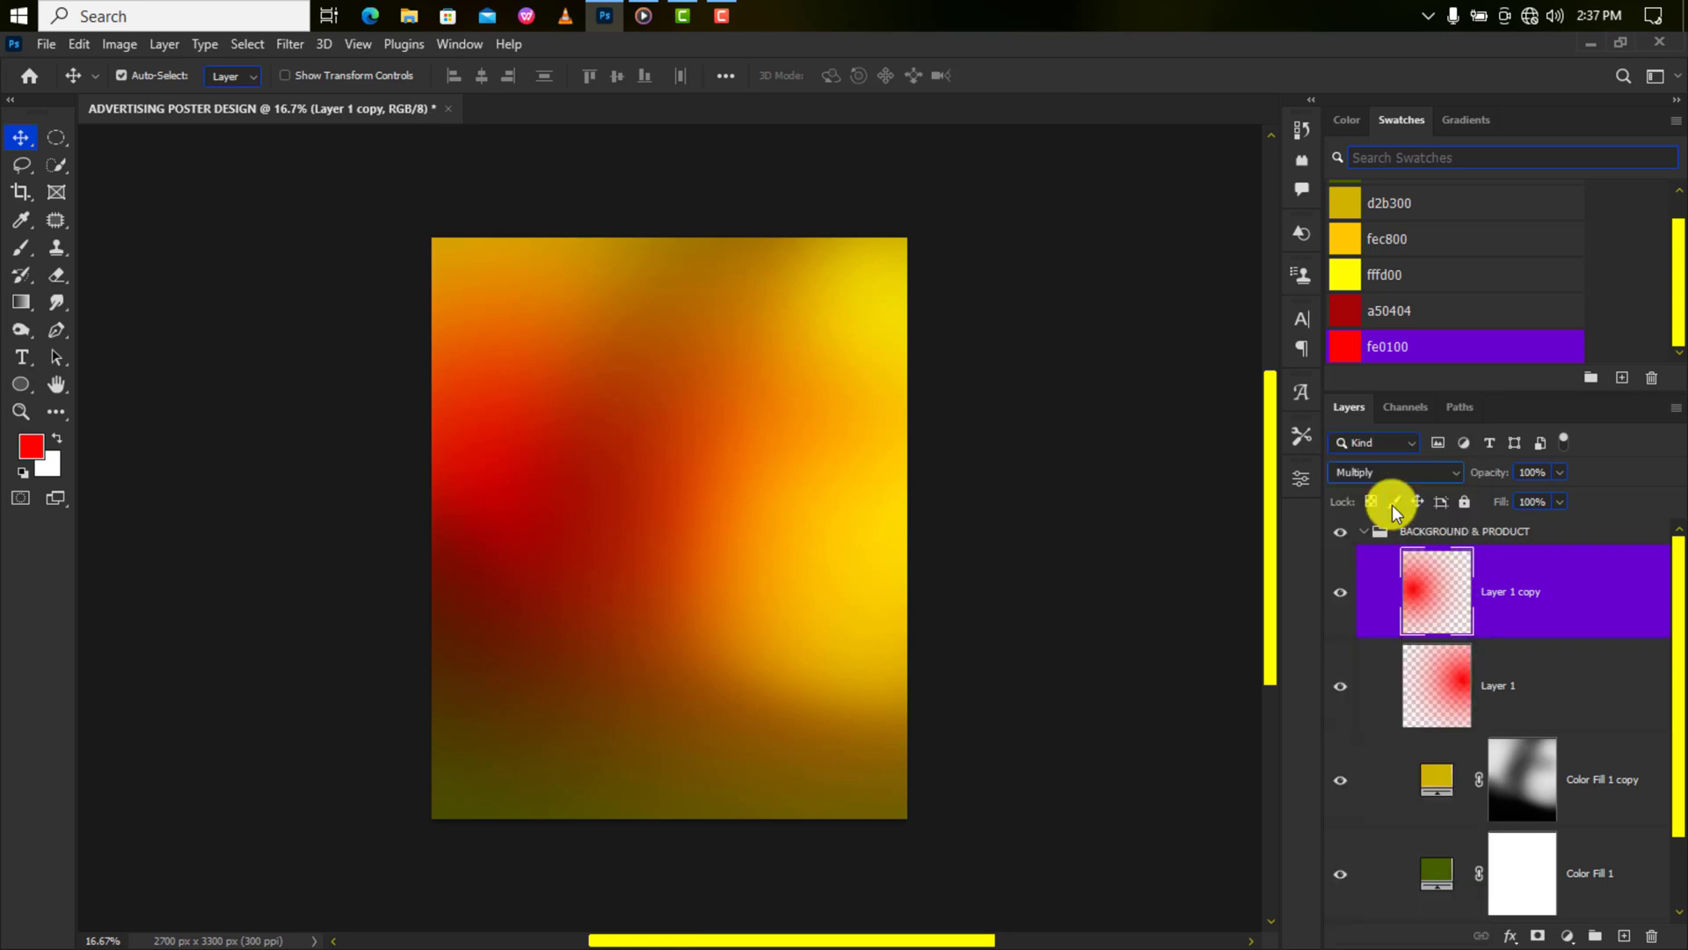
{"action": "right_click", "coordinate": [1521, 574]}
{"action": "left_click", "coordinate": [1389, 348]}
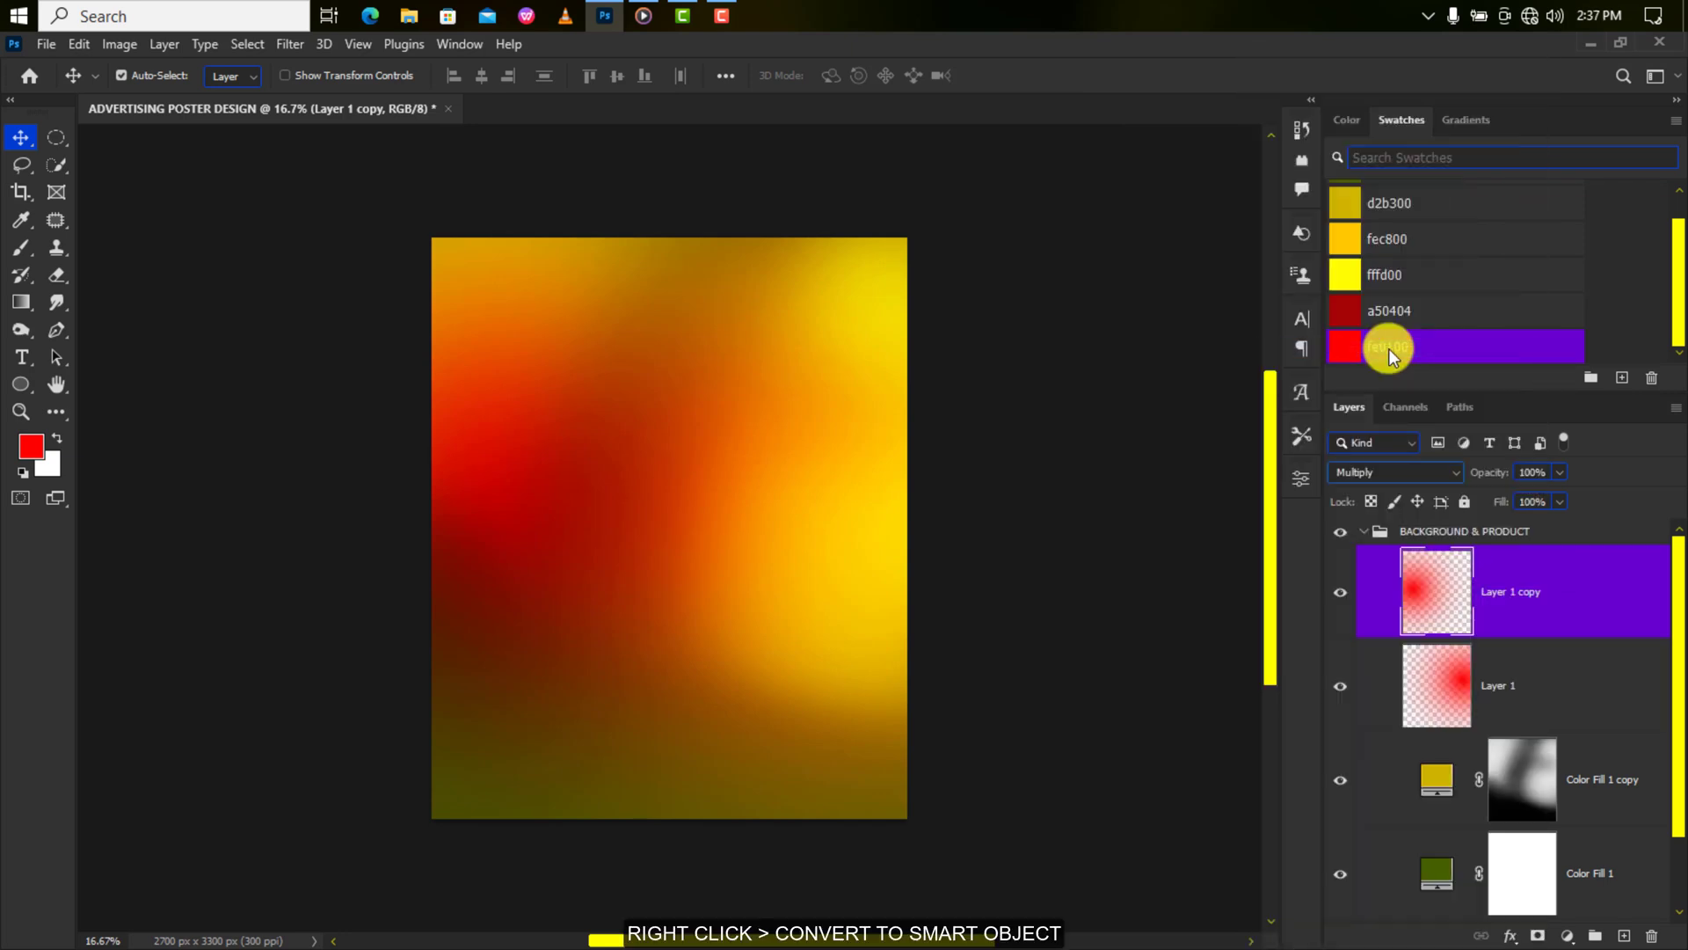
{"action": "key", "text": "ctrl+u"}
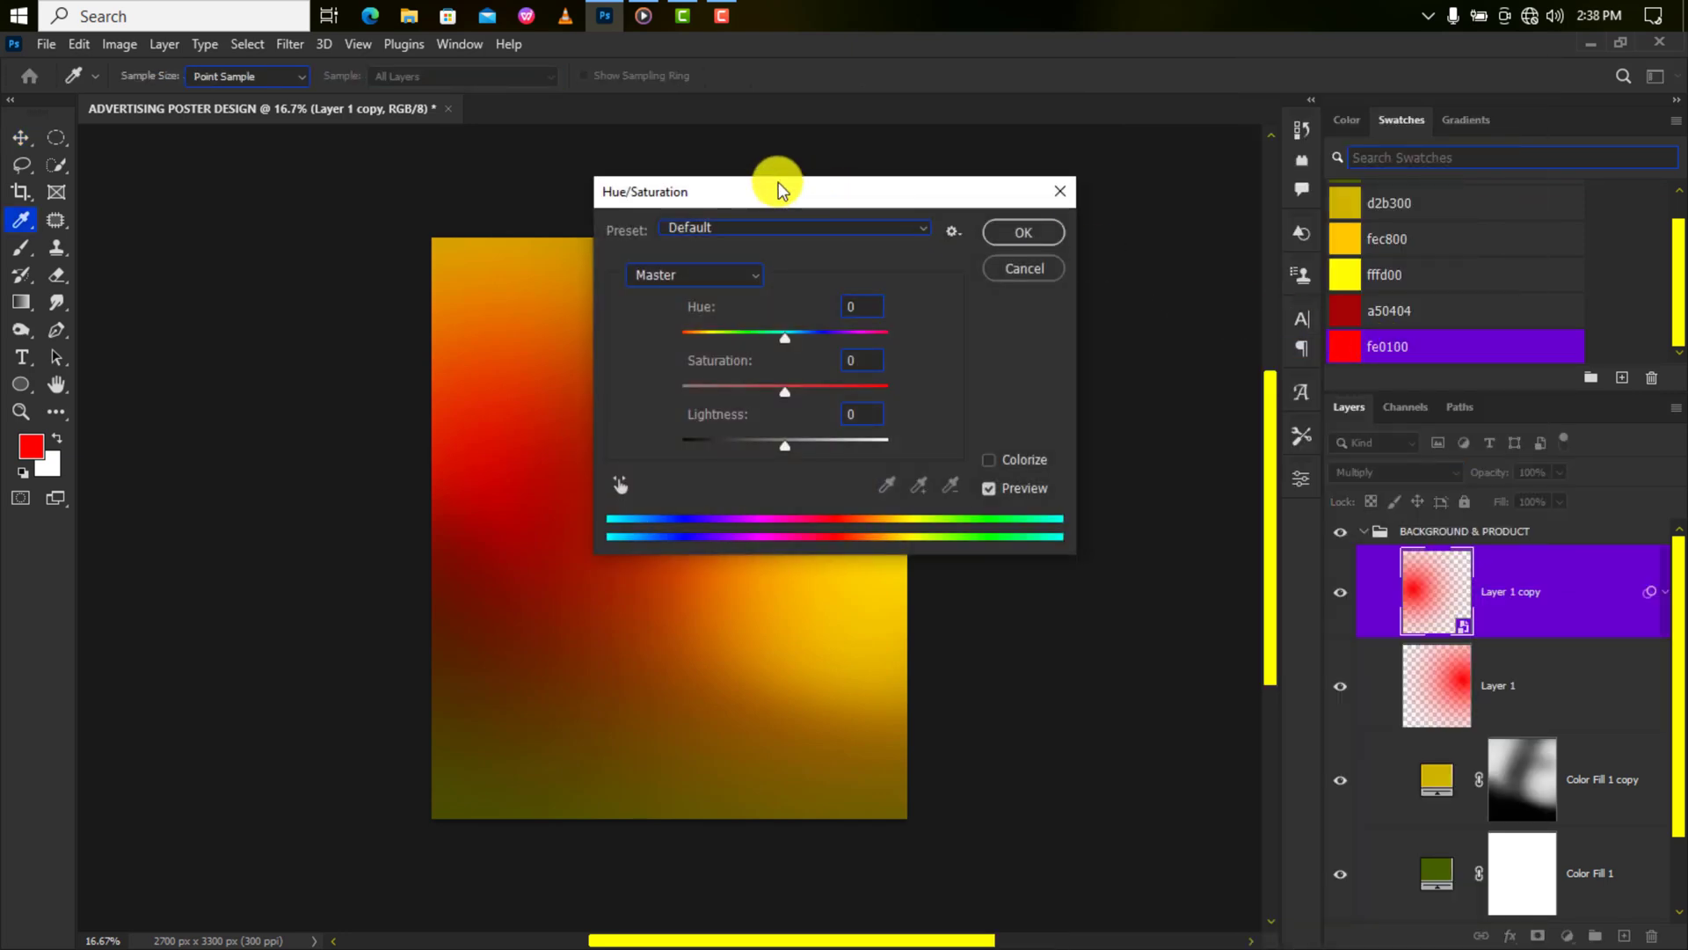
Shift Layer 1 copy's hue by +23 with Hue/Saturation.
{"action": "left_click_drag", "start_coordinate": [778, 183], "coordinate": [959, 168]}
{"action": "type", "text": "23"}
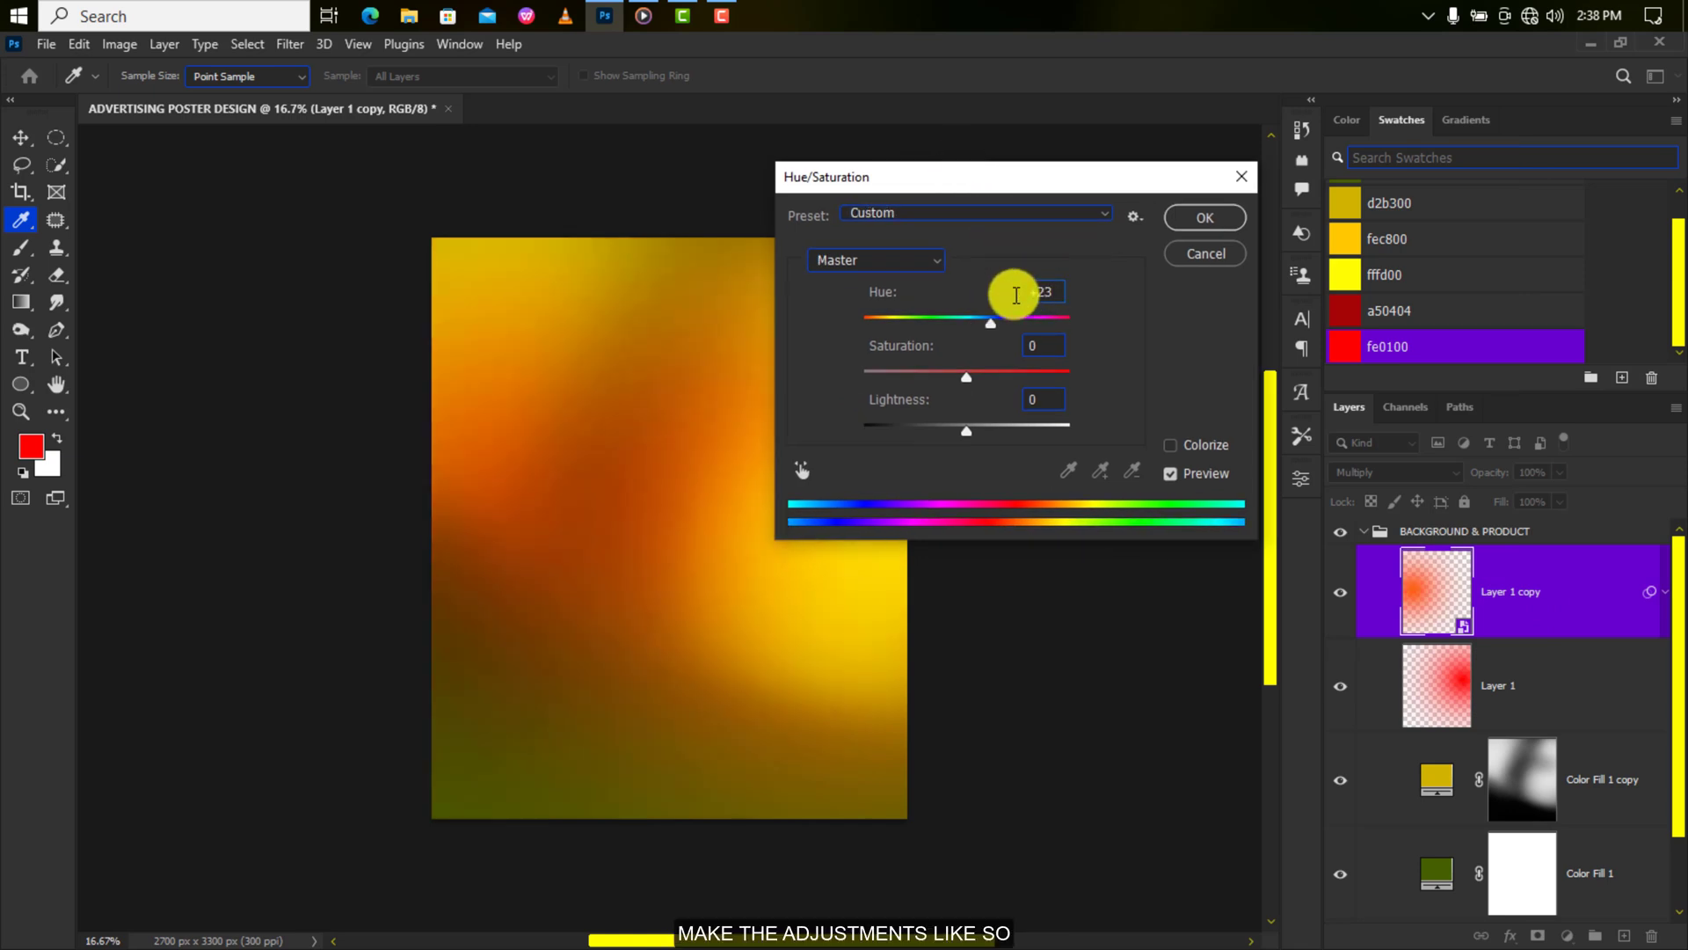
{"action": "left_click", "coordinate": [1204, 217]}
Add a Levels adjustment layer with the black input level at 39.
{"action": "left_click", "coordinate": [1567, 935]}
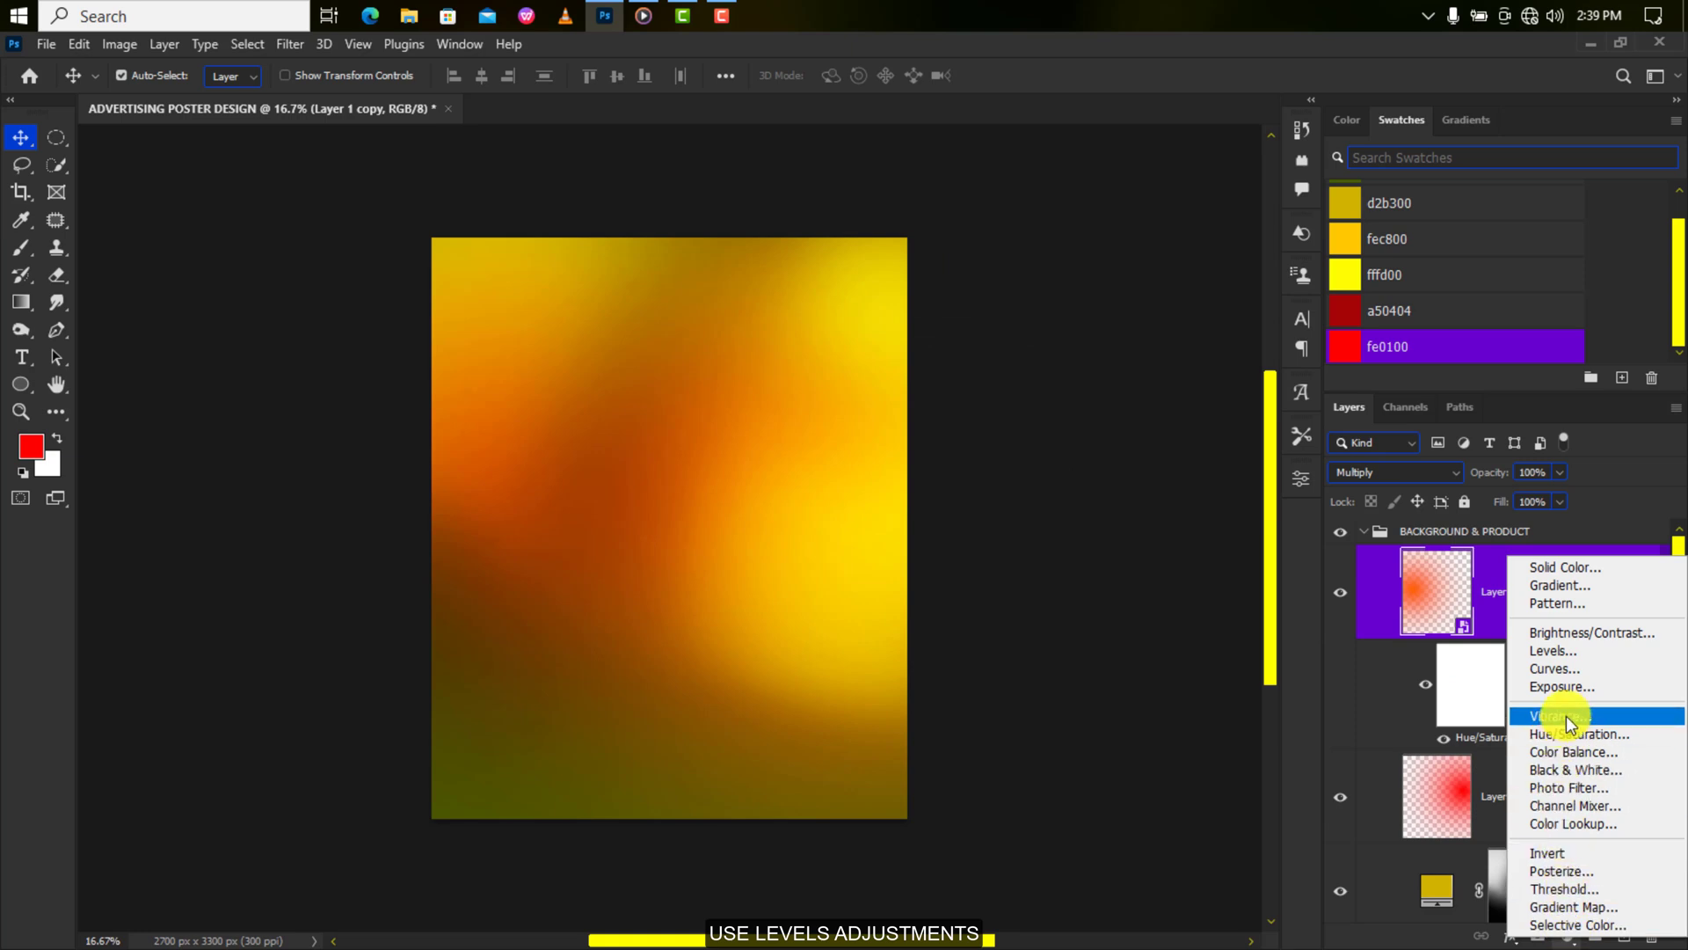
{"action": "left_click", "coordinate": [1583, 654]}
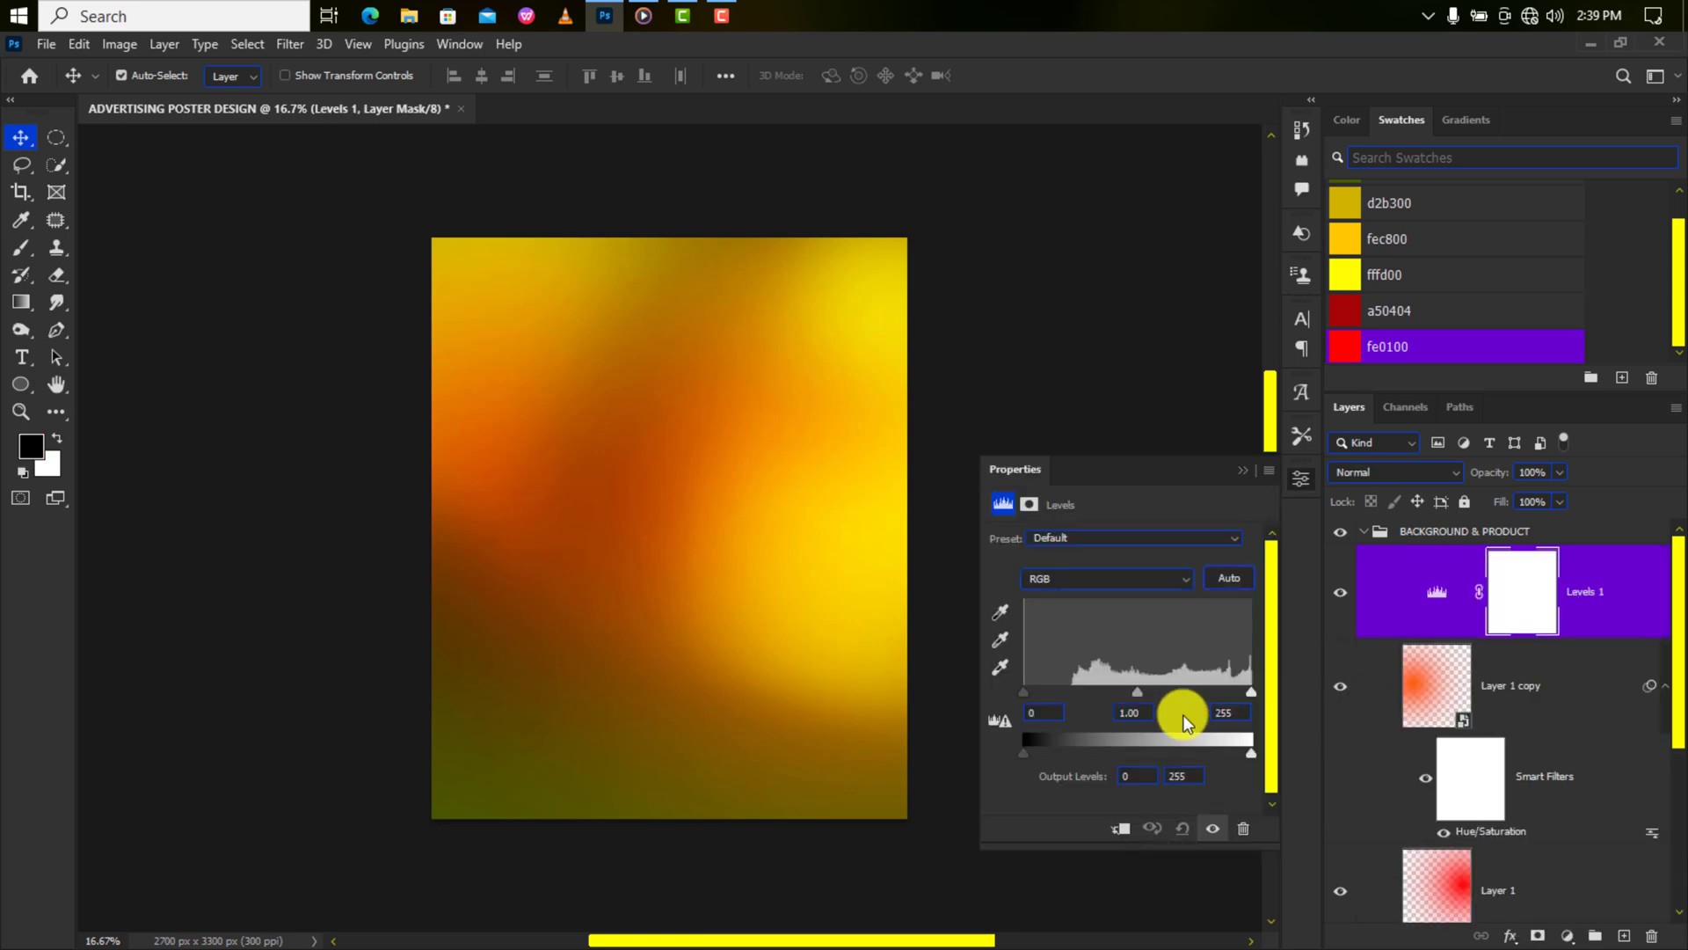
{"action": "left_click", "coordinate": [1023, 721]}
{"action": "type", "text": "39"}
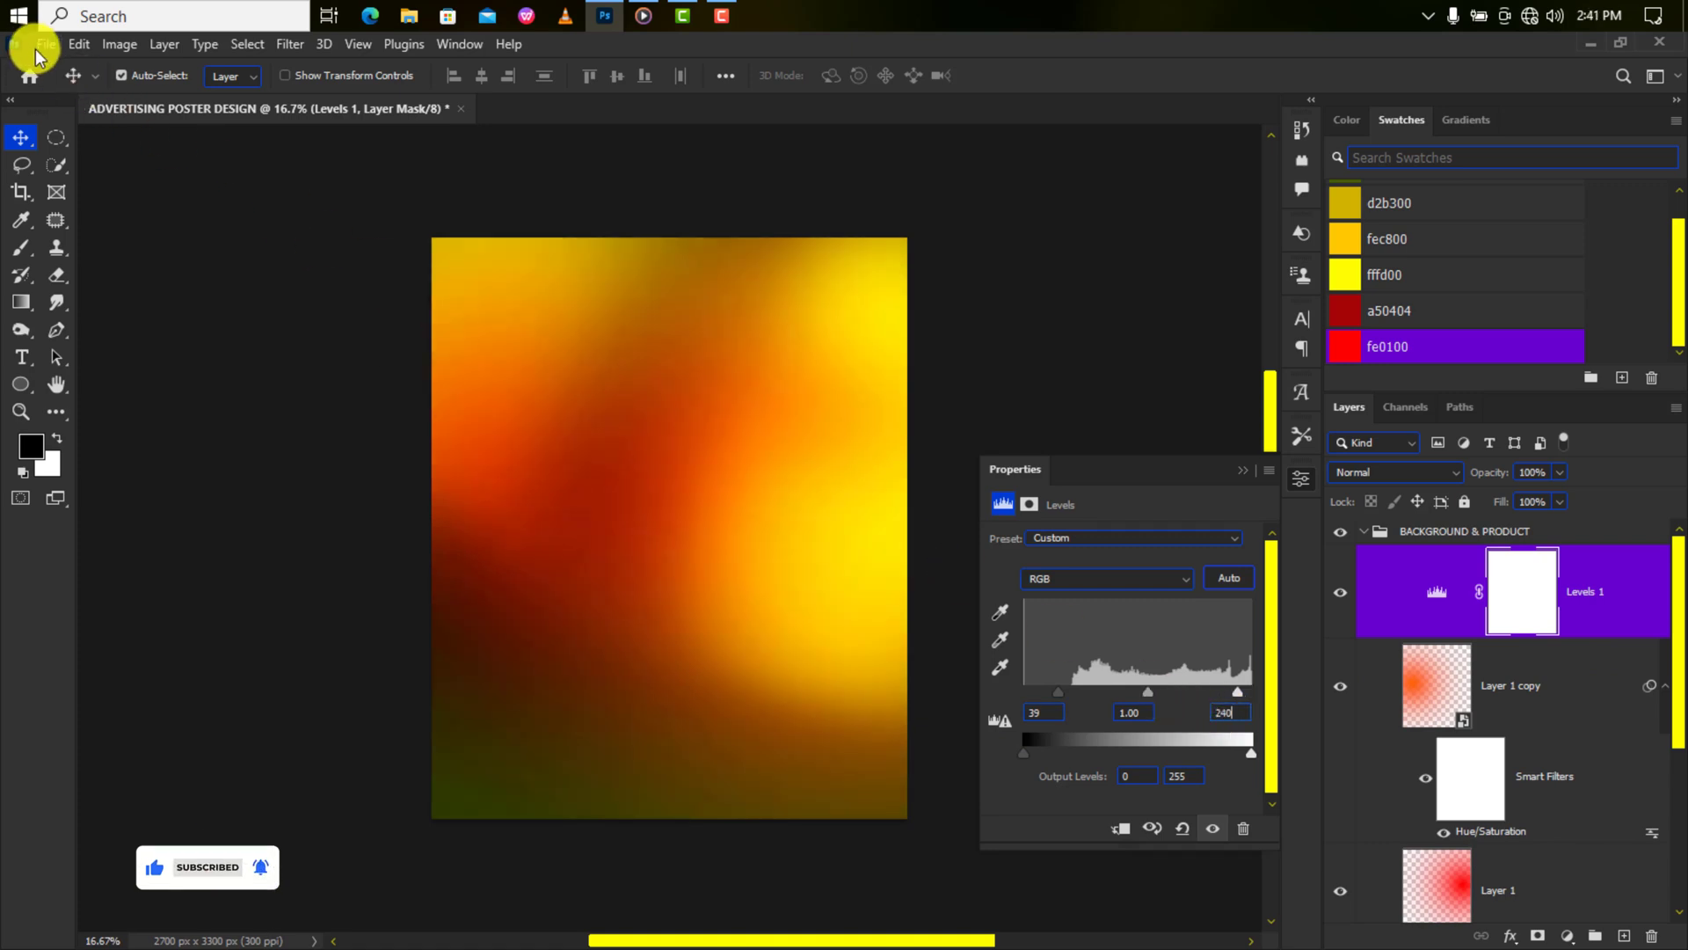
Place embedded image 1, scale it to cover the poster, and blend it in Soft Light.
{"action": "left_click", "coordinate": [46, 44]}
{"action": "left_click", "coordinate": [129, 419]}
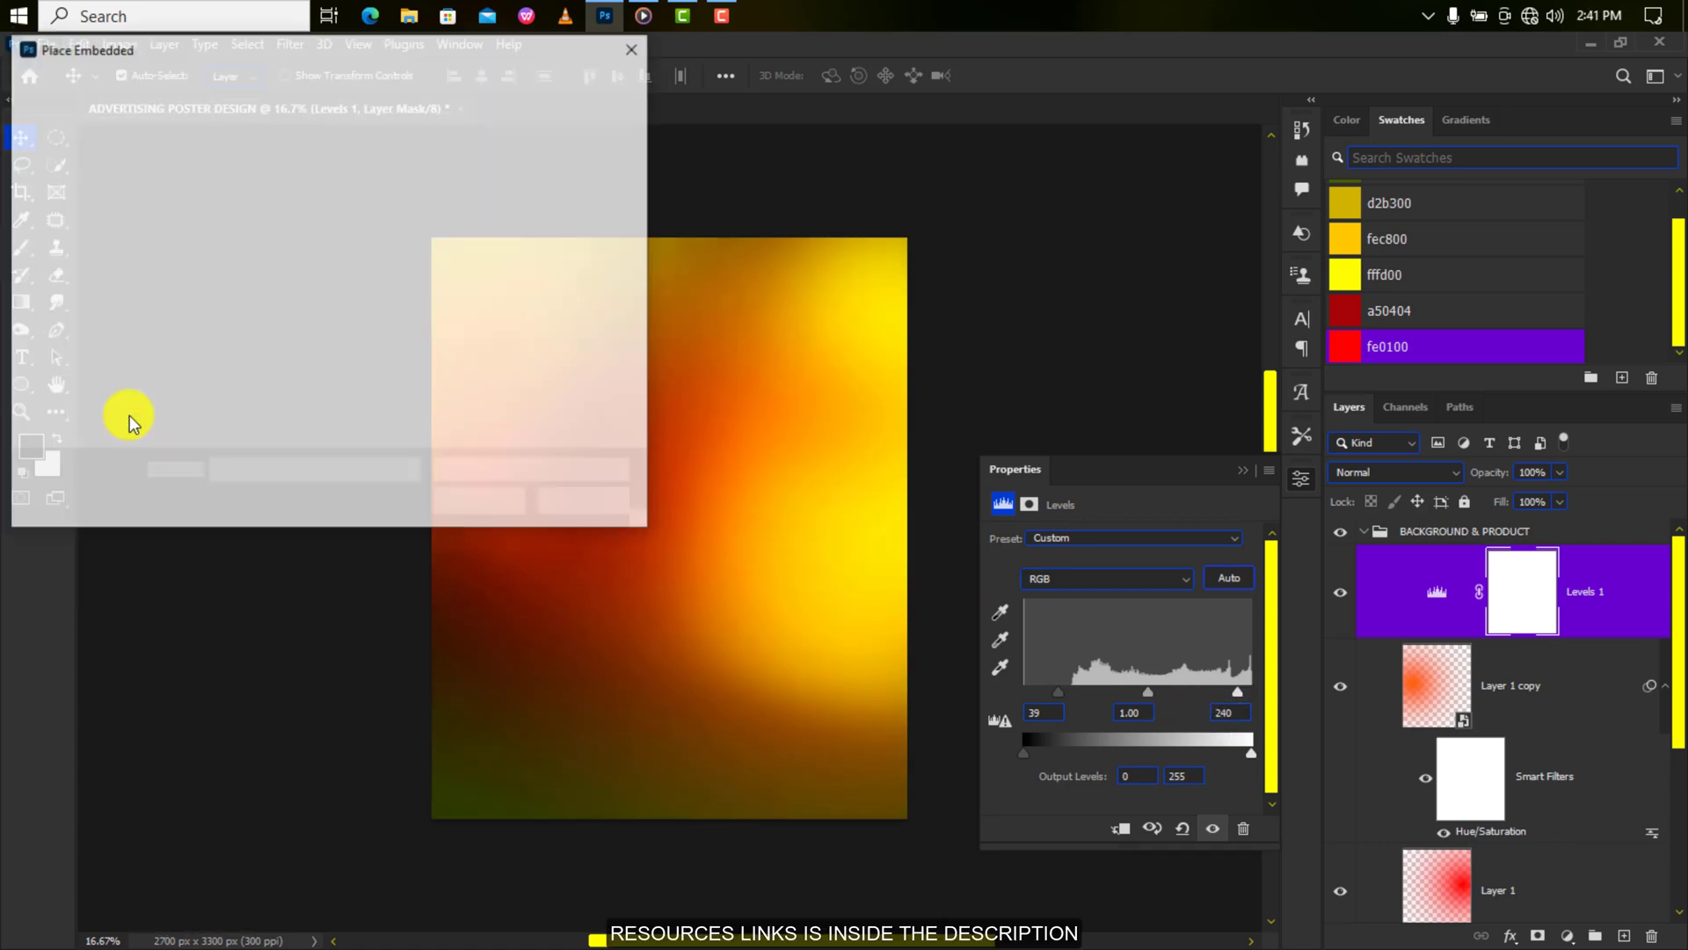
{"action": "left_click", "coordinate": [247, 216]}
{"action": "left_click", "coordinate": [473, 503]}
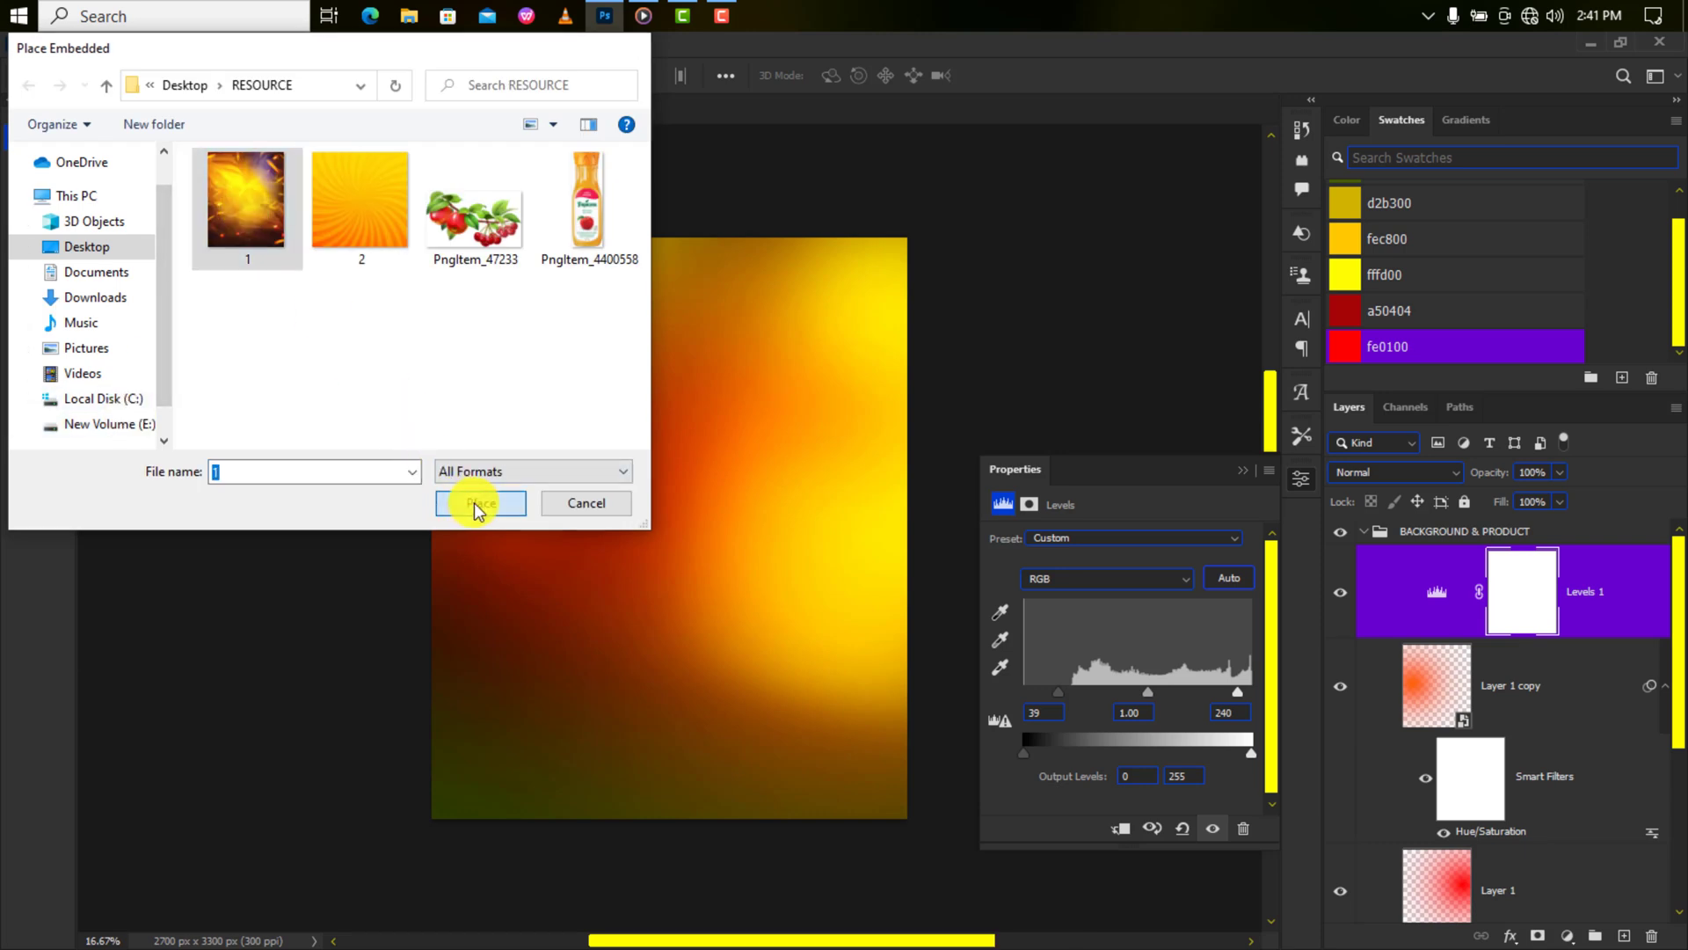
{"action": "key", "text": "ctrl+minus"}
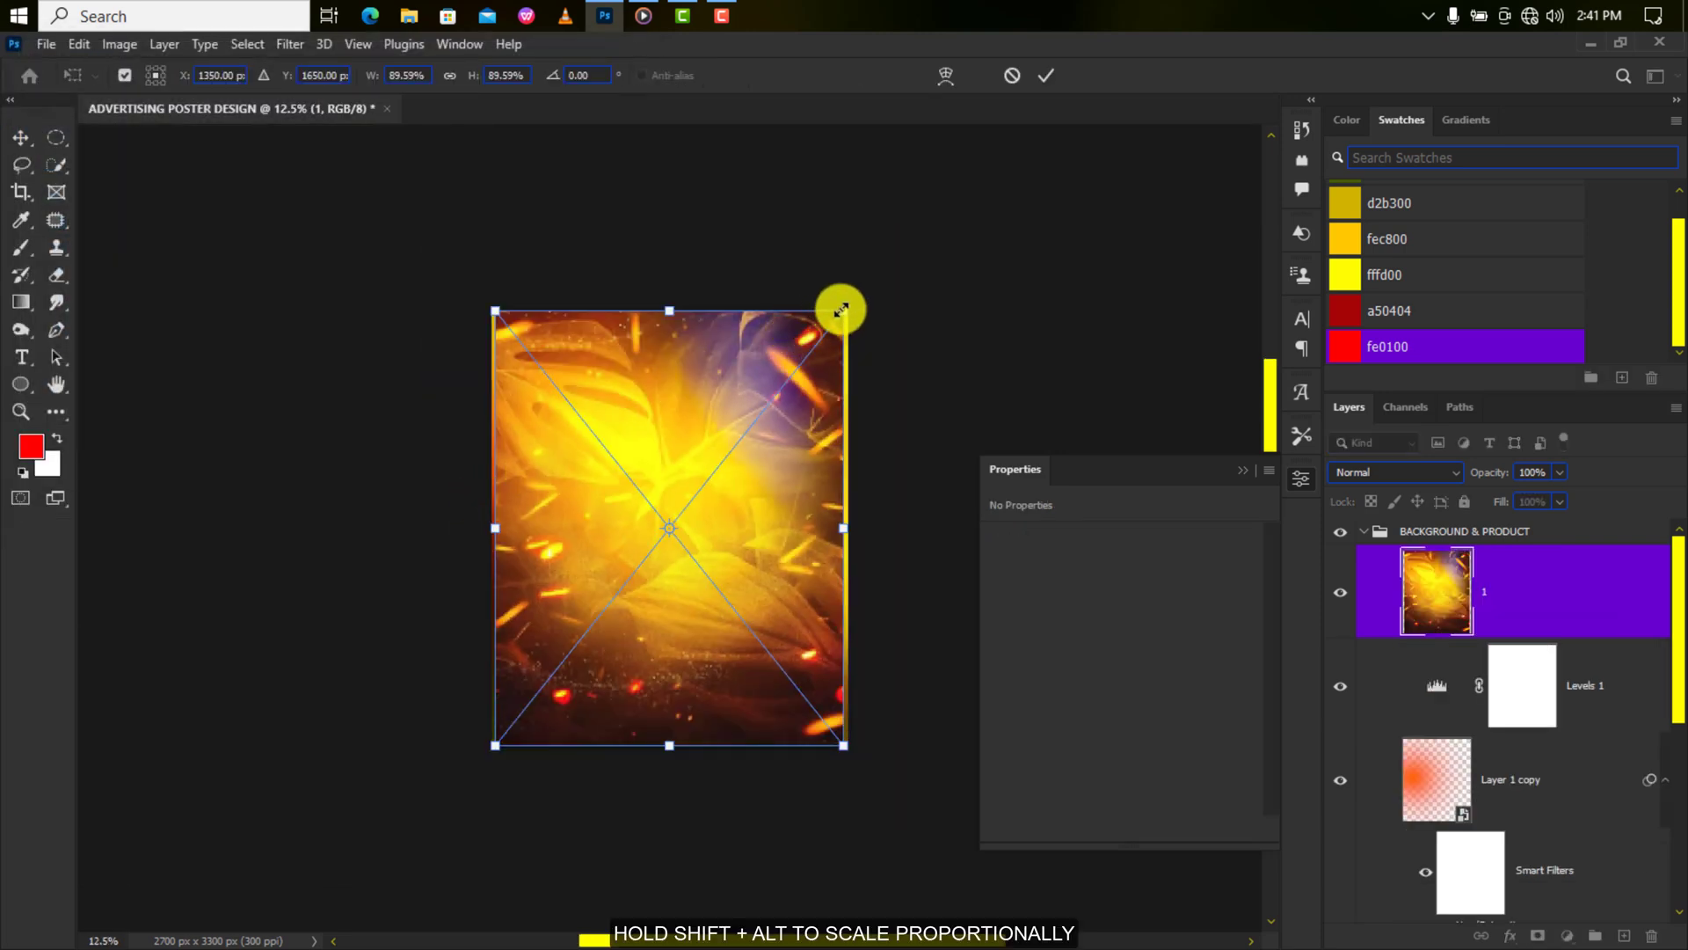
{"action": "left_click_drag", "start_coordinate": [845, 312], "coordinate": [1078, 234]}
{"action": "key", "text": "Return"}
{"action": "left_click", "coordinate": [1377, 471]}
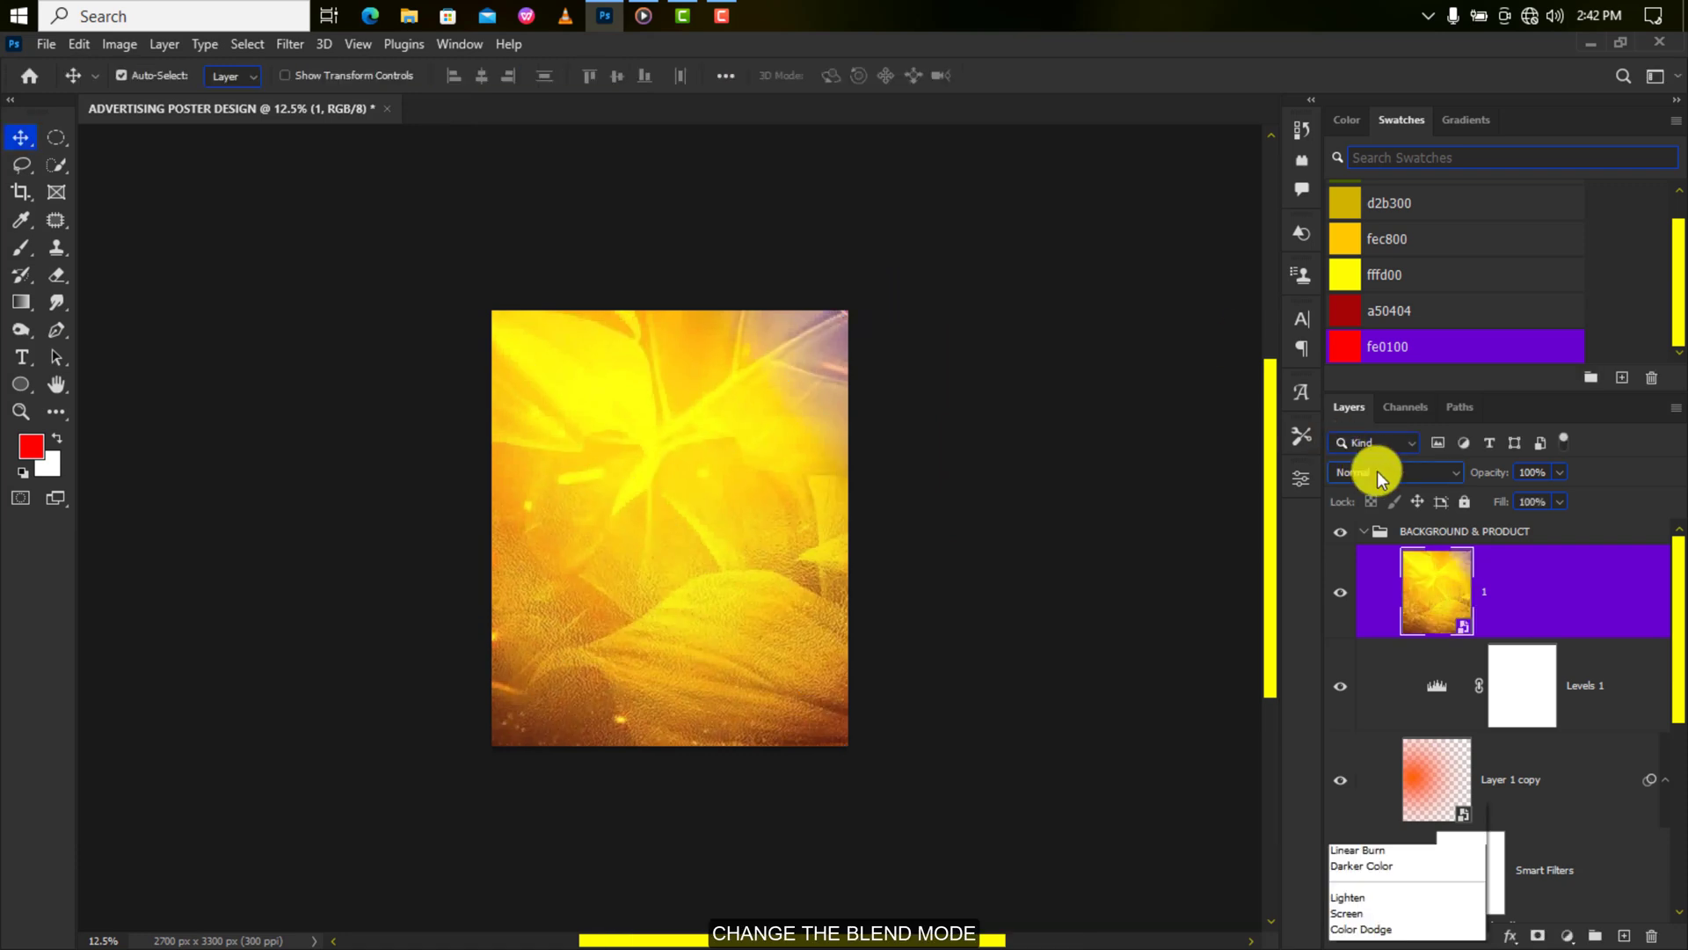
{"action": "left_click", "coordinate": [1372, 694]}
{"action": "key", "text": "ctrl+plus"}
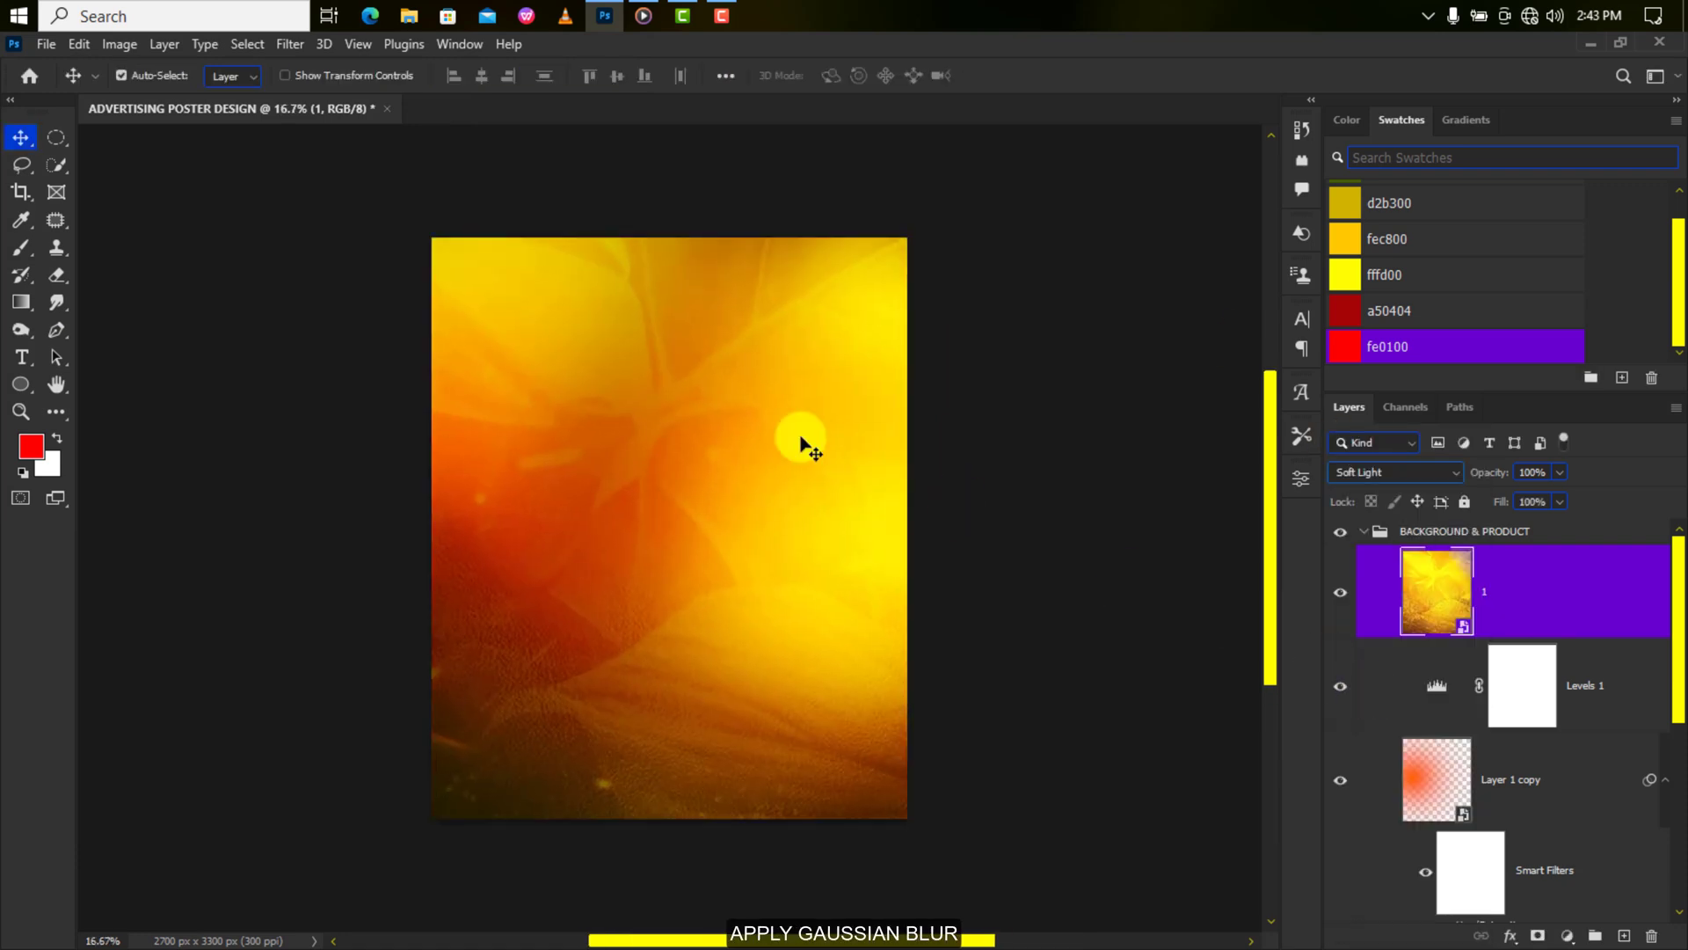
Apply a 15-pixel Gaussian Blur to image 1 and toggle it to compare.
{"action": "left_click", "coordinate": [291, 46]}
{"action": "mouse_move", "coordinate": [446, 307]}
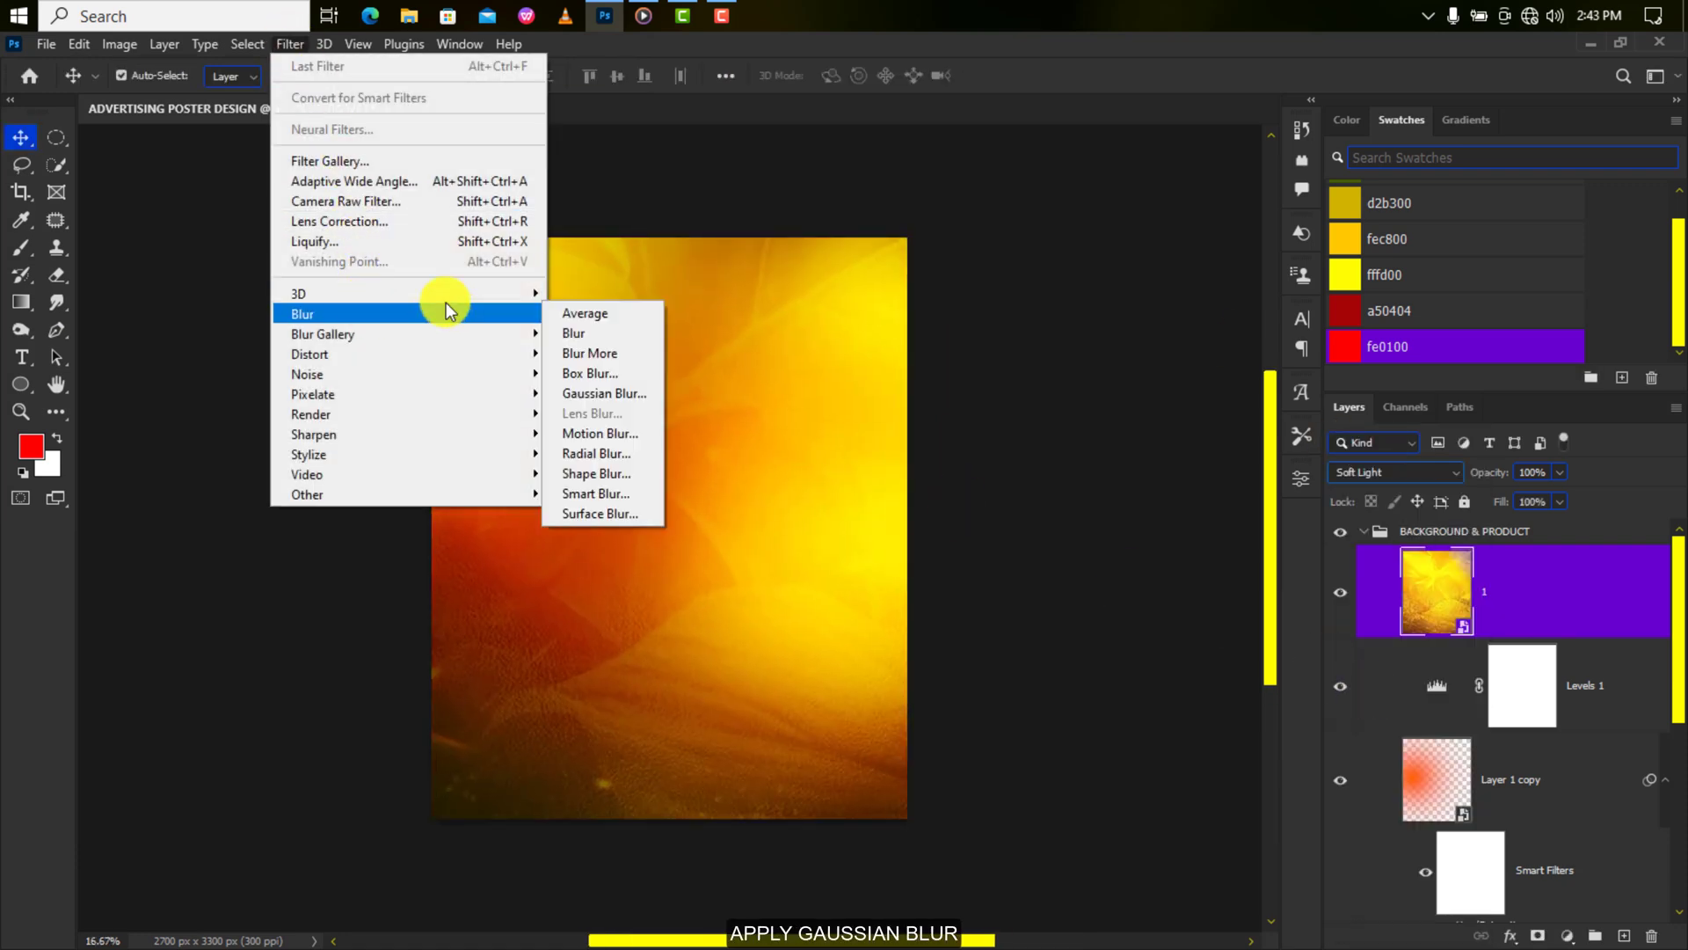
{"action": "left_click", "coordinate": [600, 392]}
{"action": "type", "text": "15.3"}
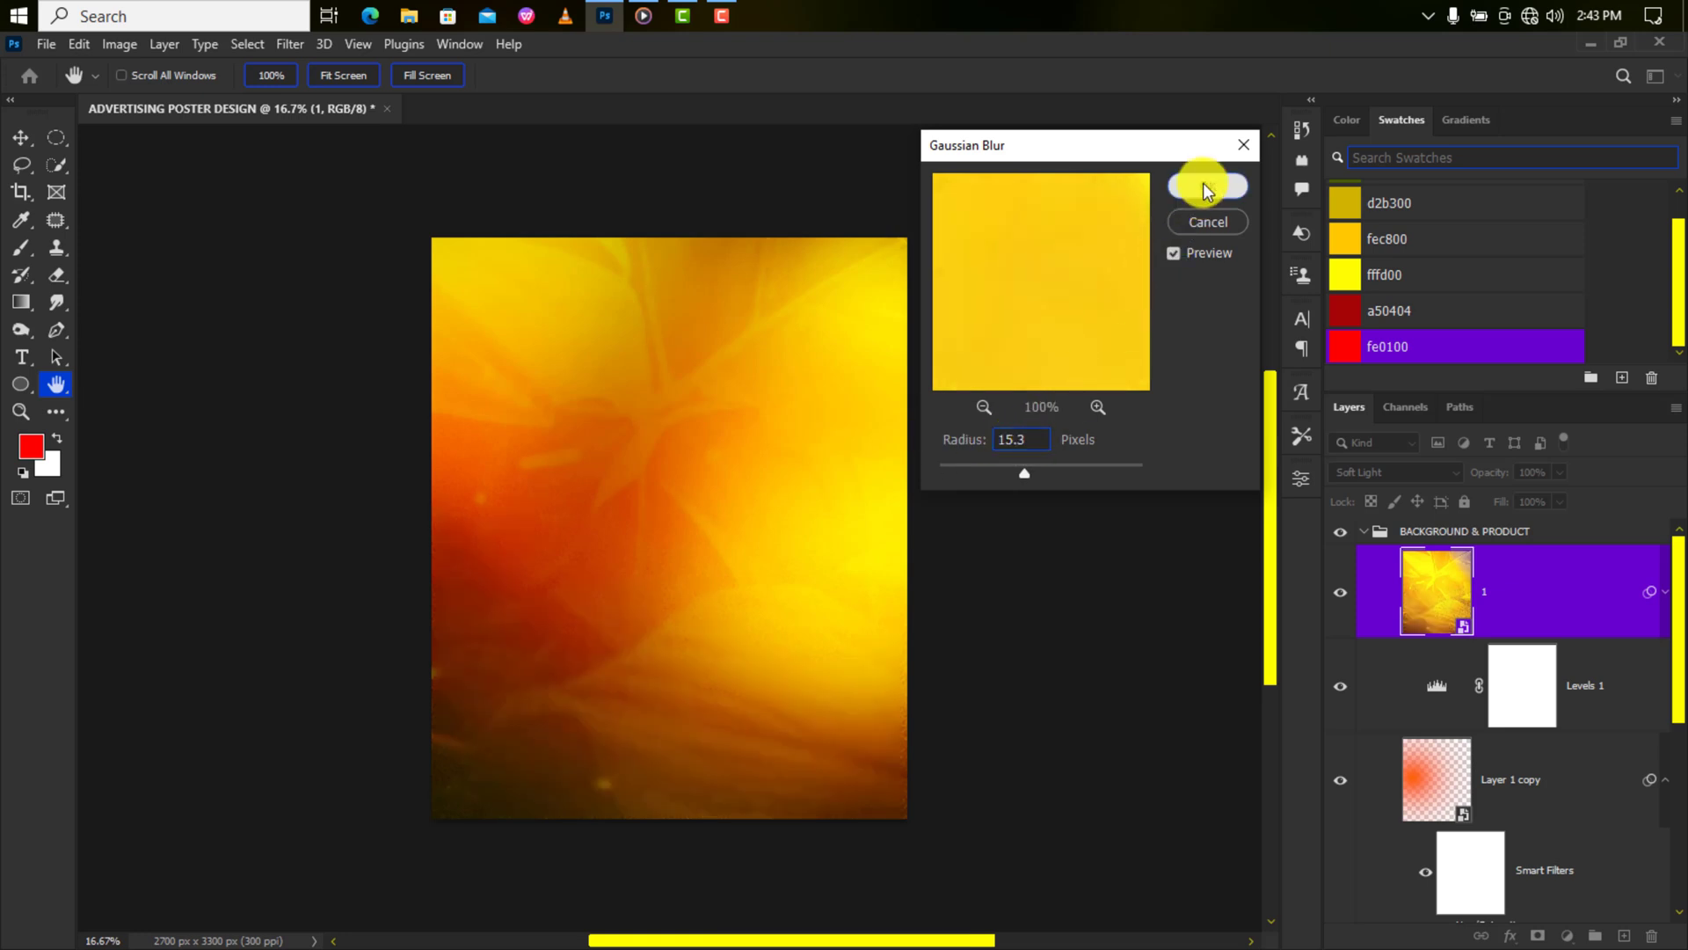
{"action": "left_click", "coordinate": [1203, 187]}
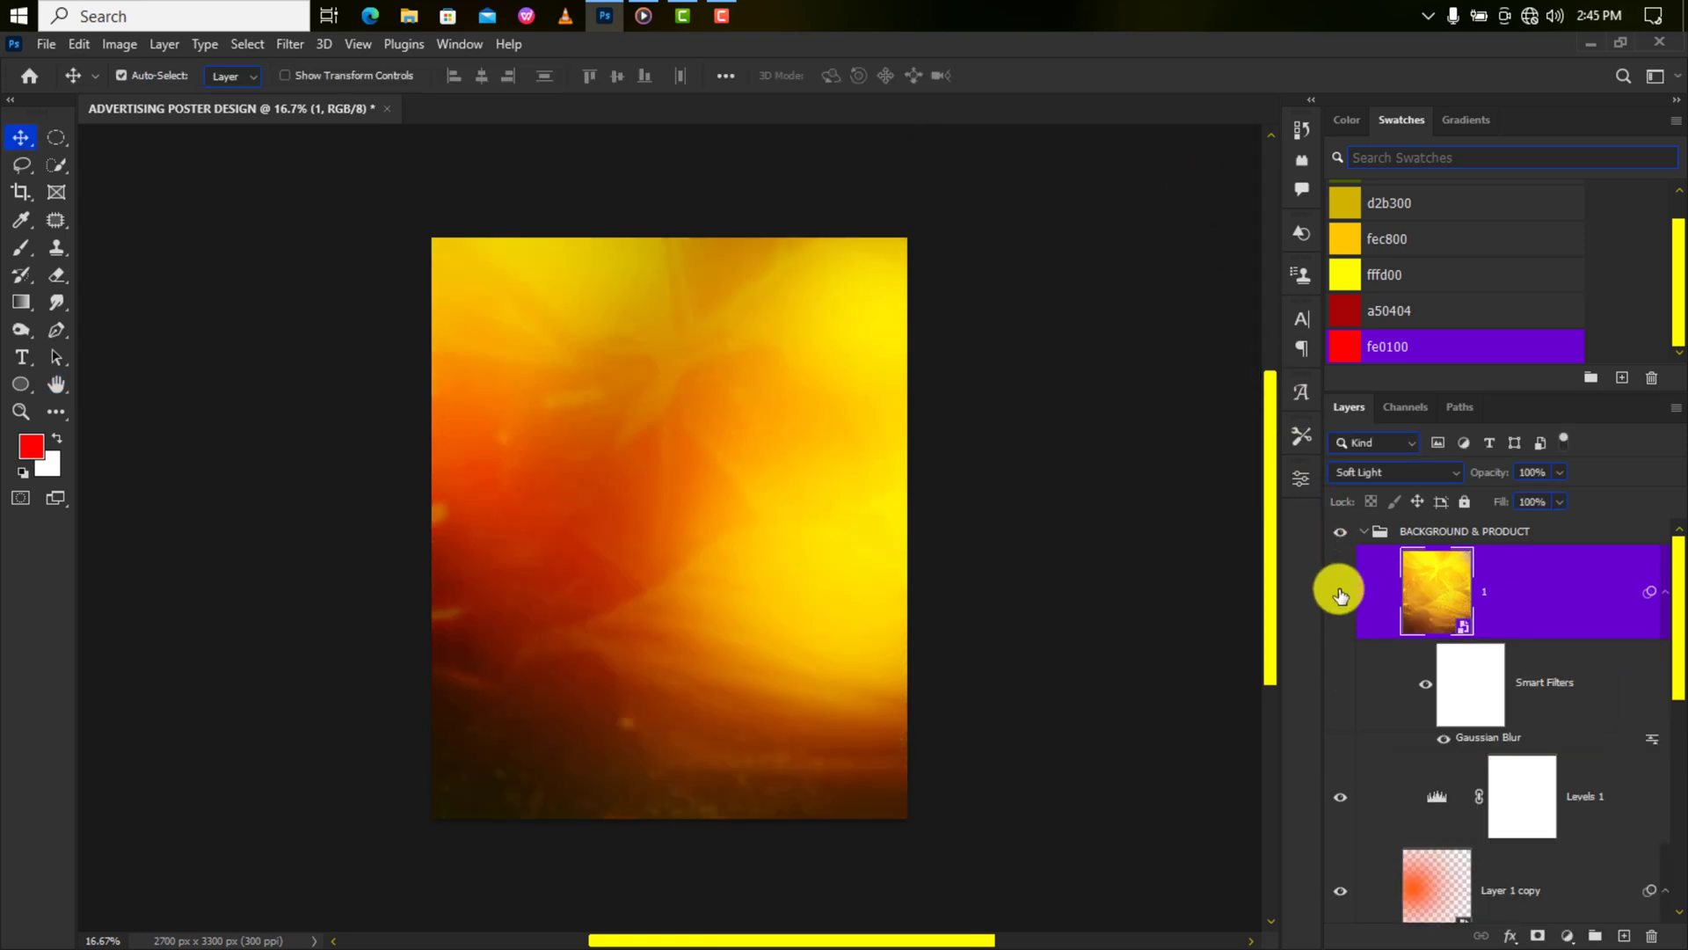
{"action": "left_click", "coordinate": [1339, 592]}
{"action": "left_click", "coordinate": [1339, 592]}
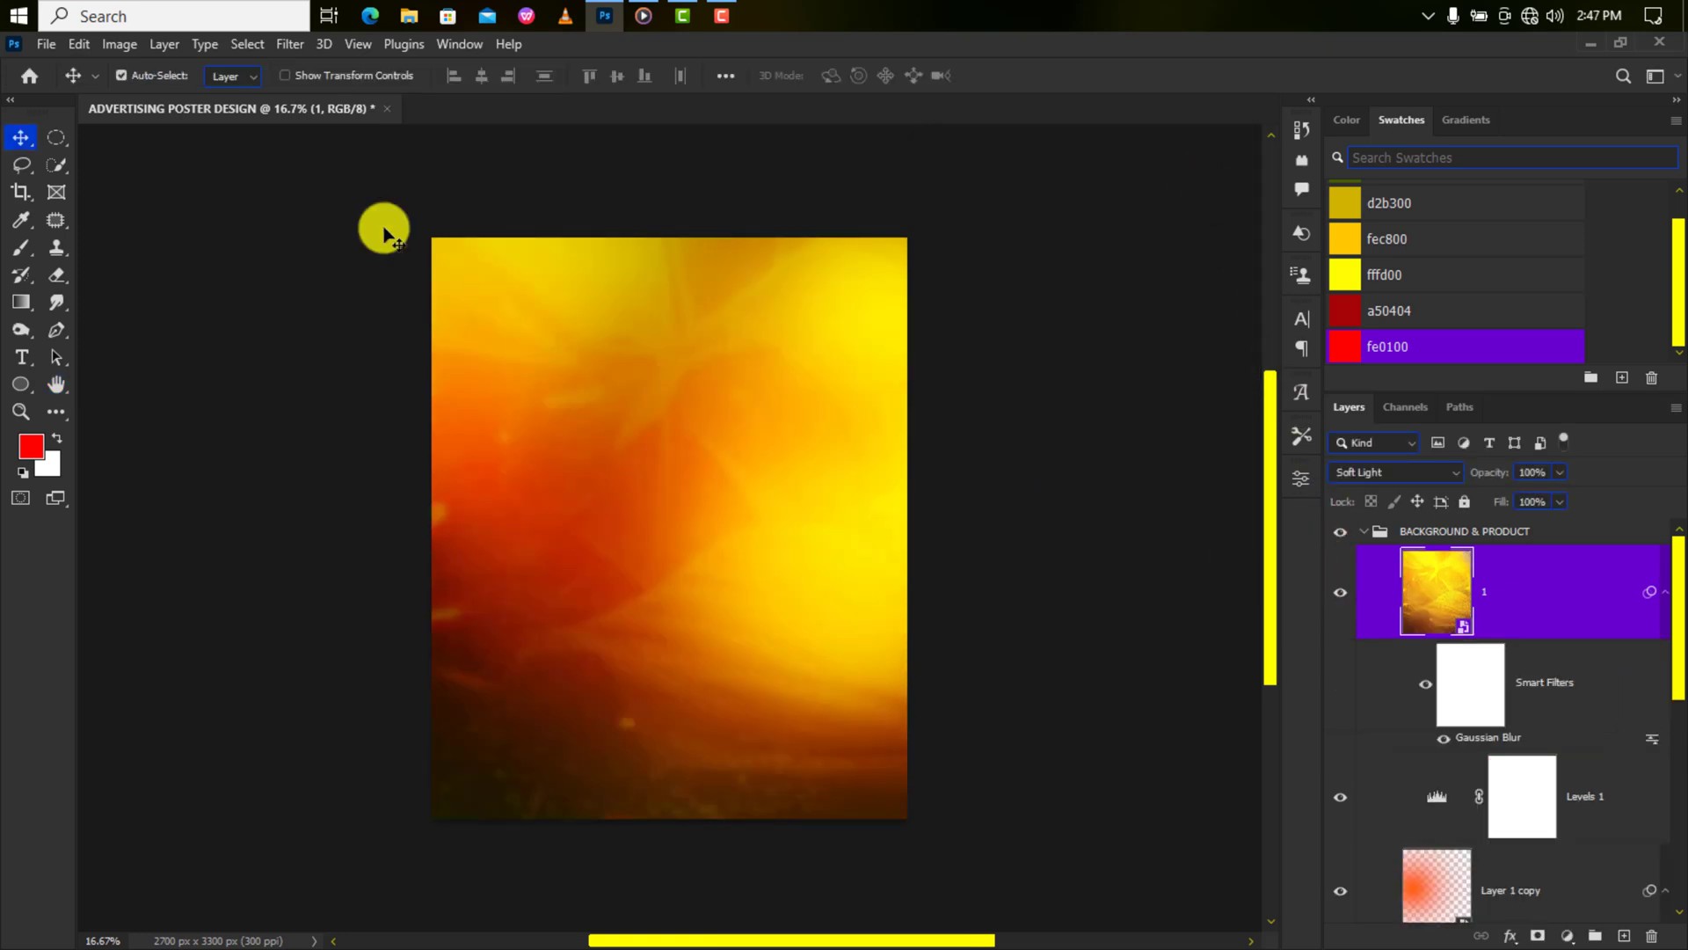
Place the Tropicana bottle image embedded and scale it down to fit the poster.
{"action": "left_click", "coordinate": [46, 43]}
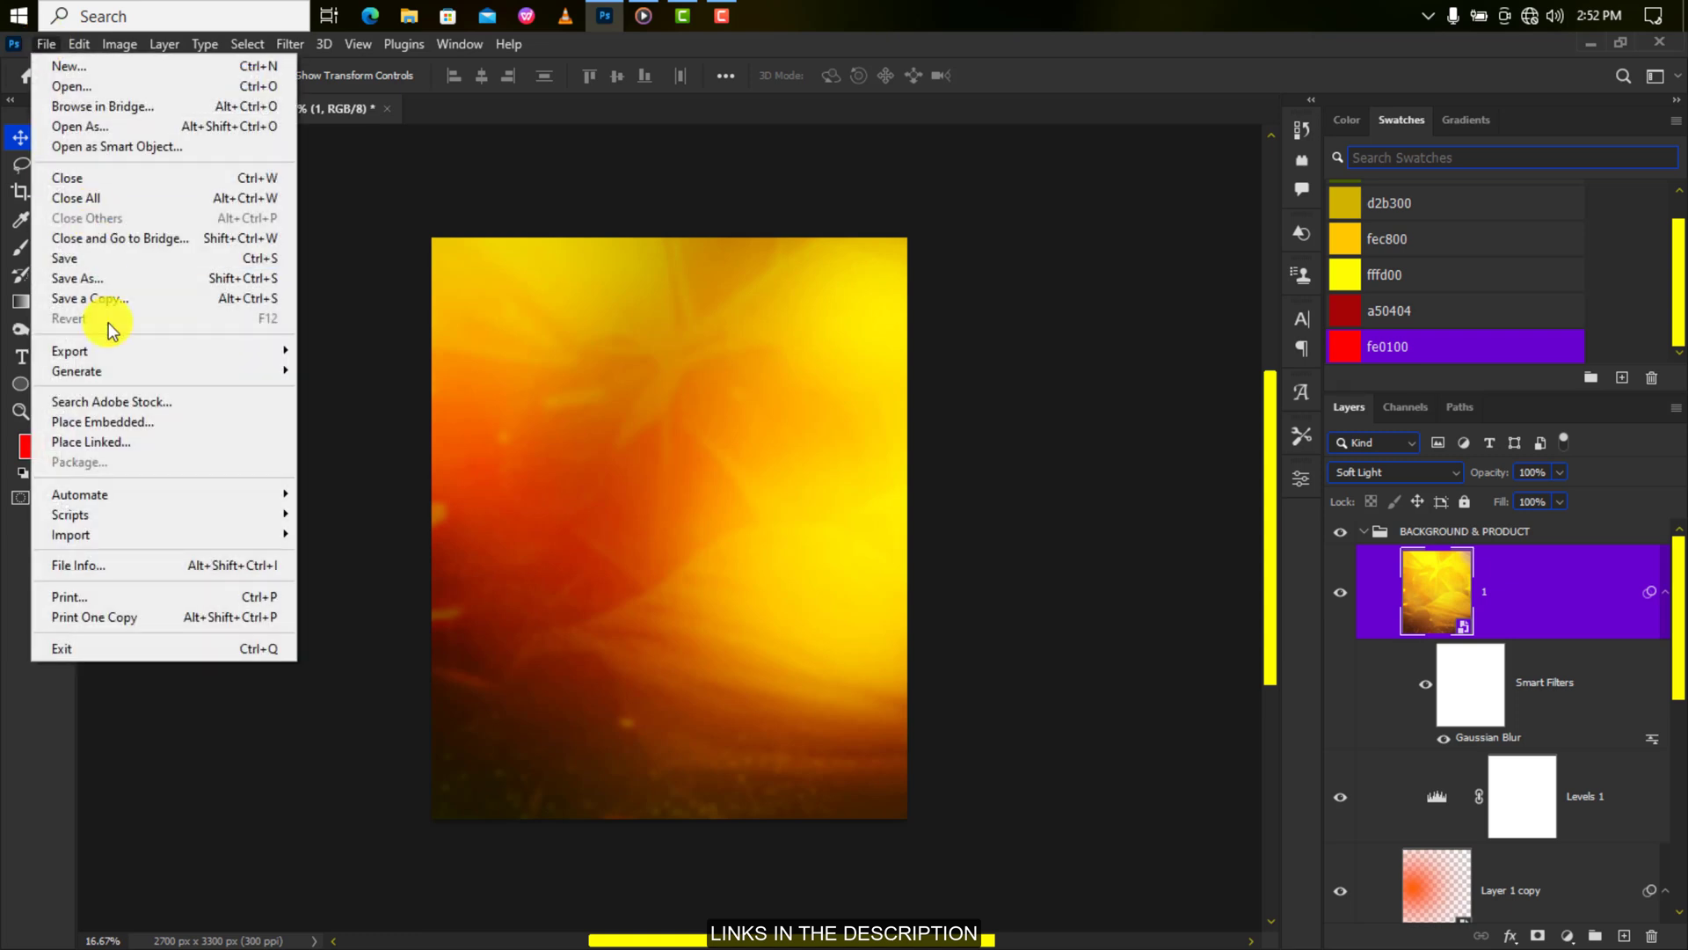
{"action": "left_click", "coordinate": [118, 422]}
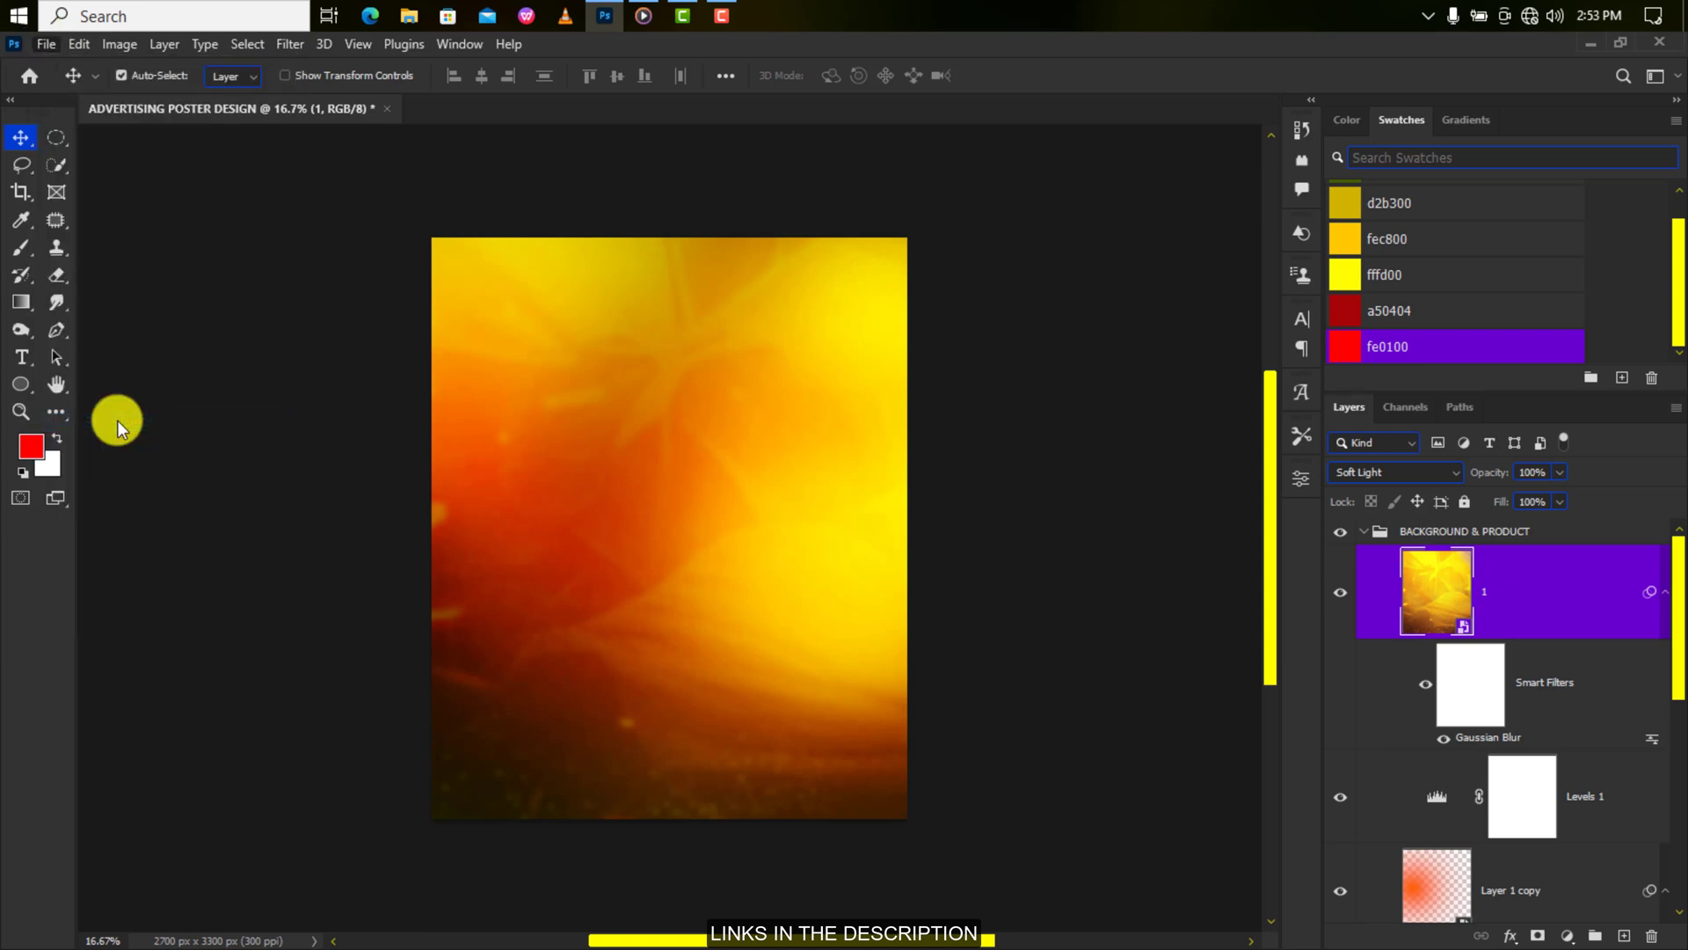
{"action": "left_click", "coordinate": [587, 207]}
{"action": "left_click", "coordinate": [493, 503]}
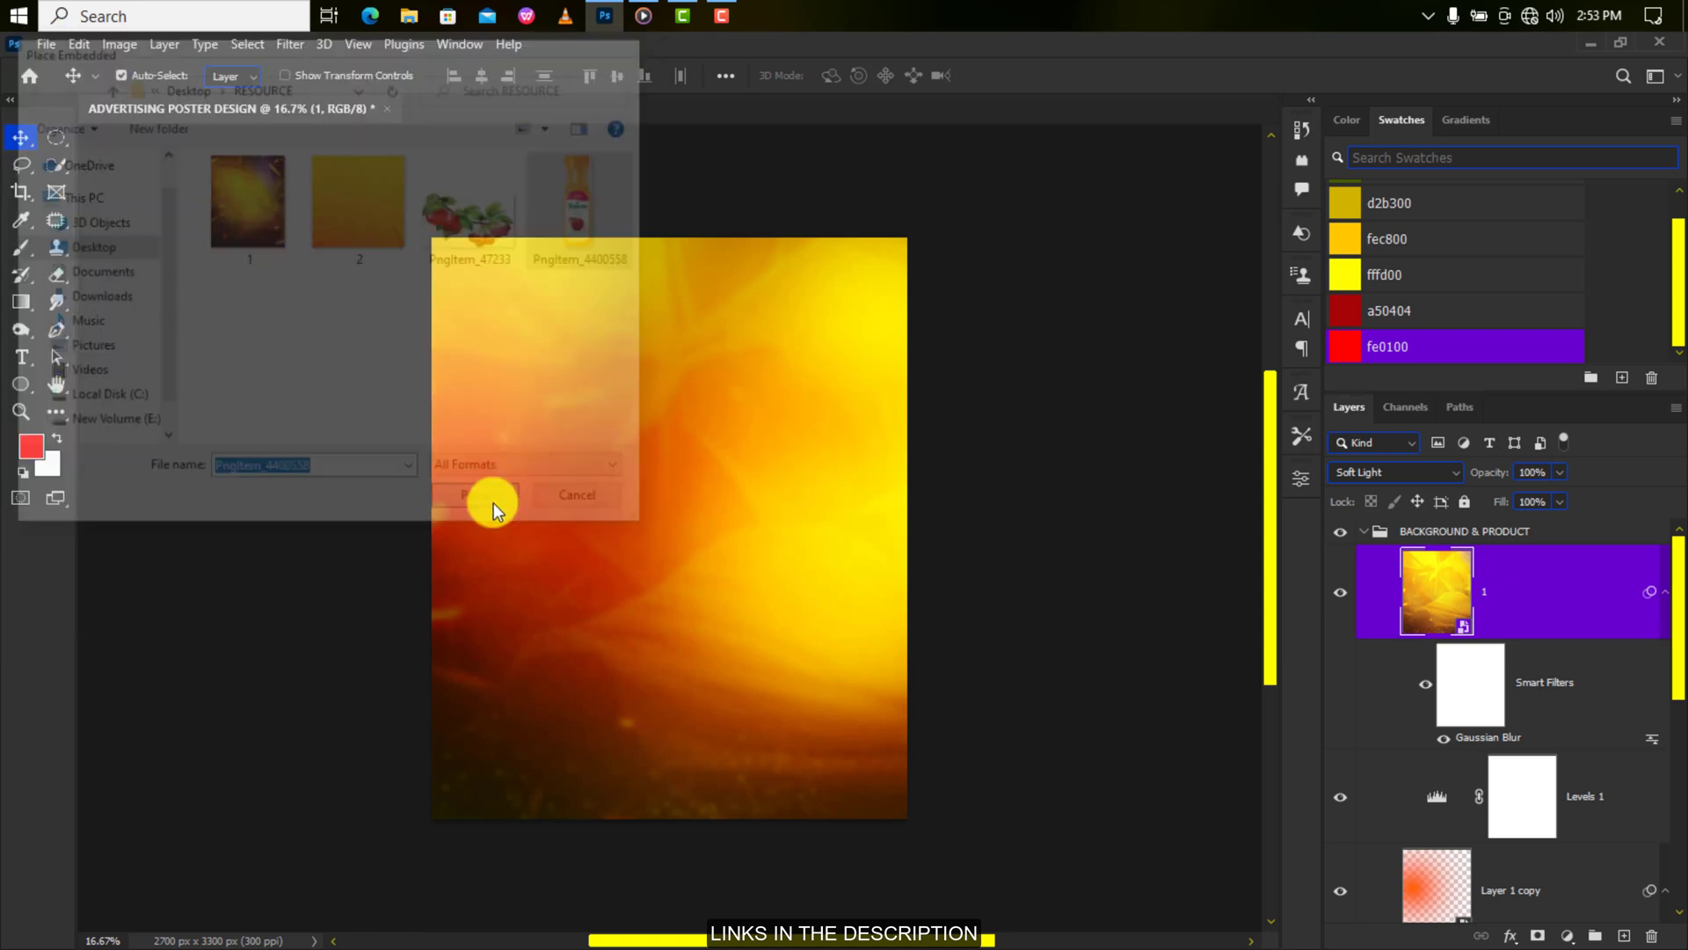
{"action": "left_click_drag", "start_coordinate": [756, 237], "coordinate": [754, 290]}
{"action": "key", "text": "Return"}
{"action": "key", "text": "ctrl+plus"}
{"action": "key", "text": "ctrl+minus"}
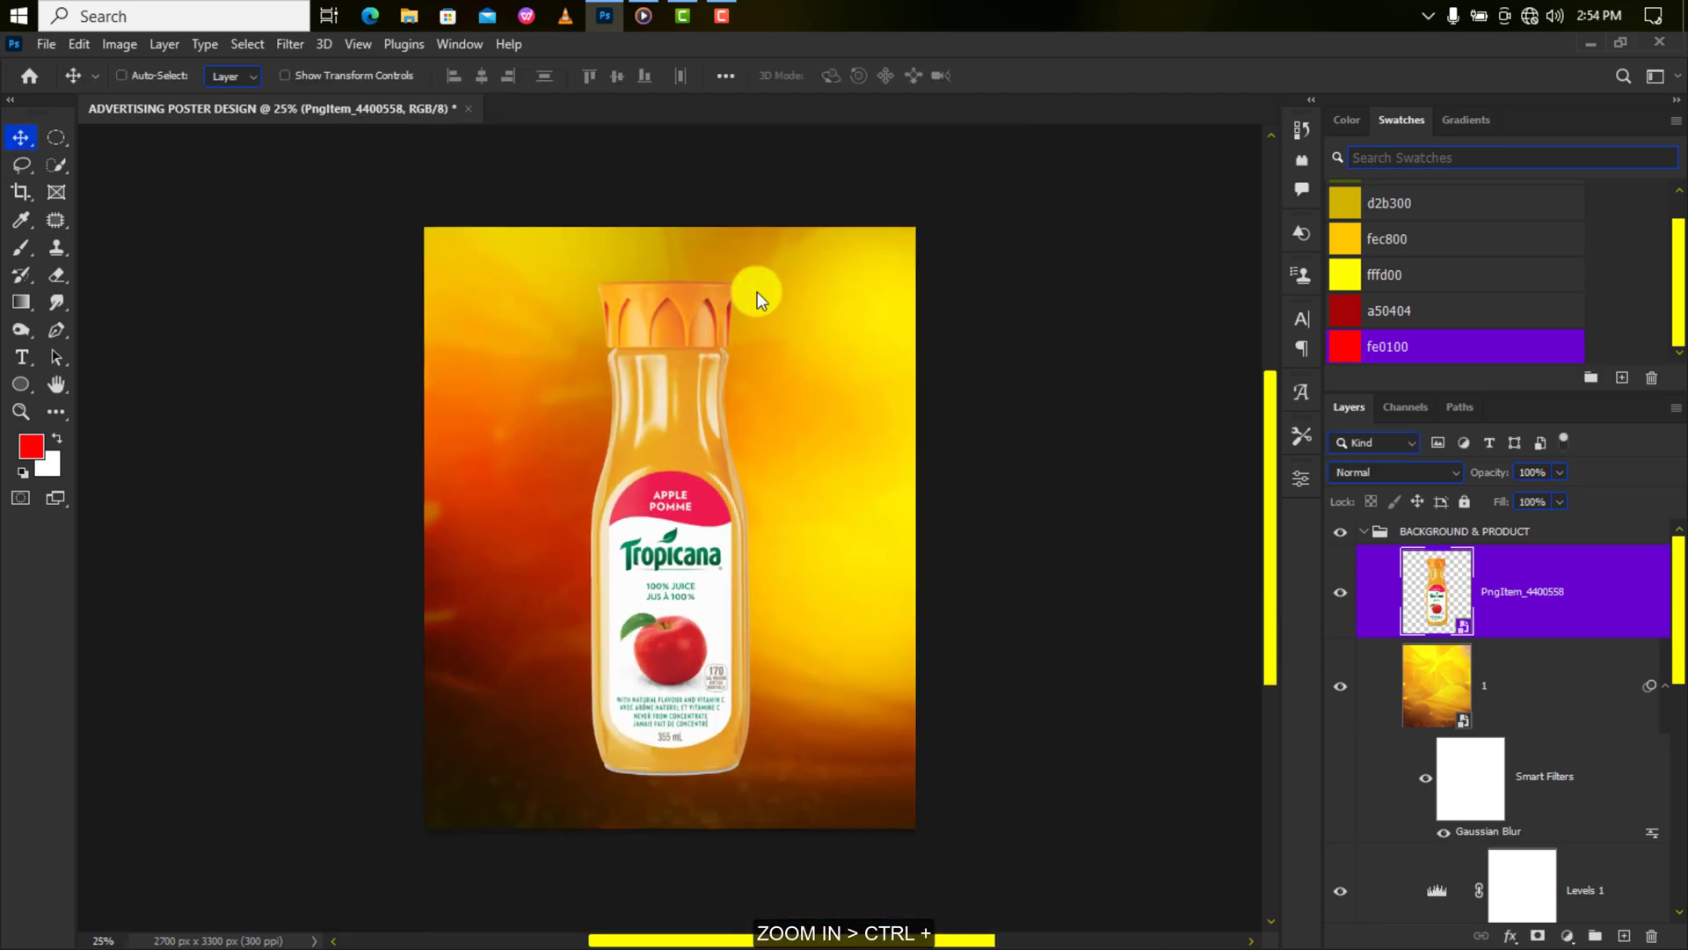
Apply a Camera Raw Filter to the bottle with Temperature +7 and Contrast +10.
{"action": "left_click", "coordinate": [290, 44]}
{"action": "left_click", "coordinate": [328, 201]}
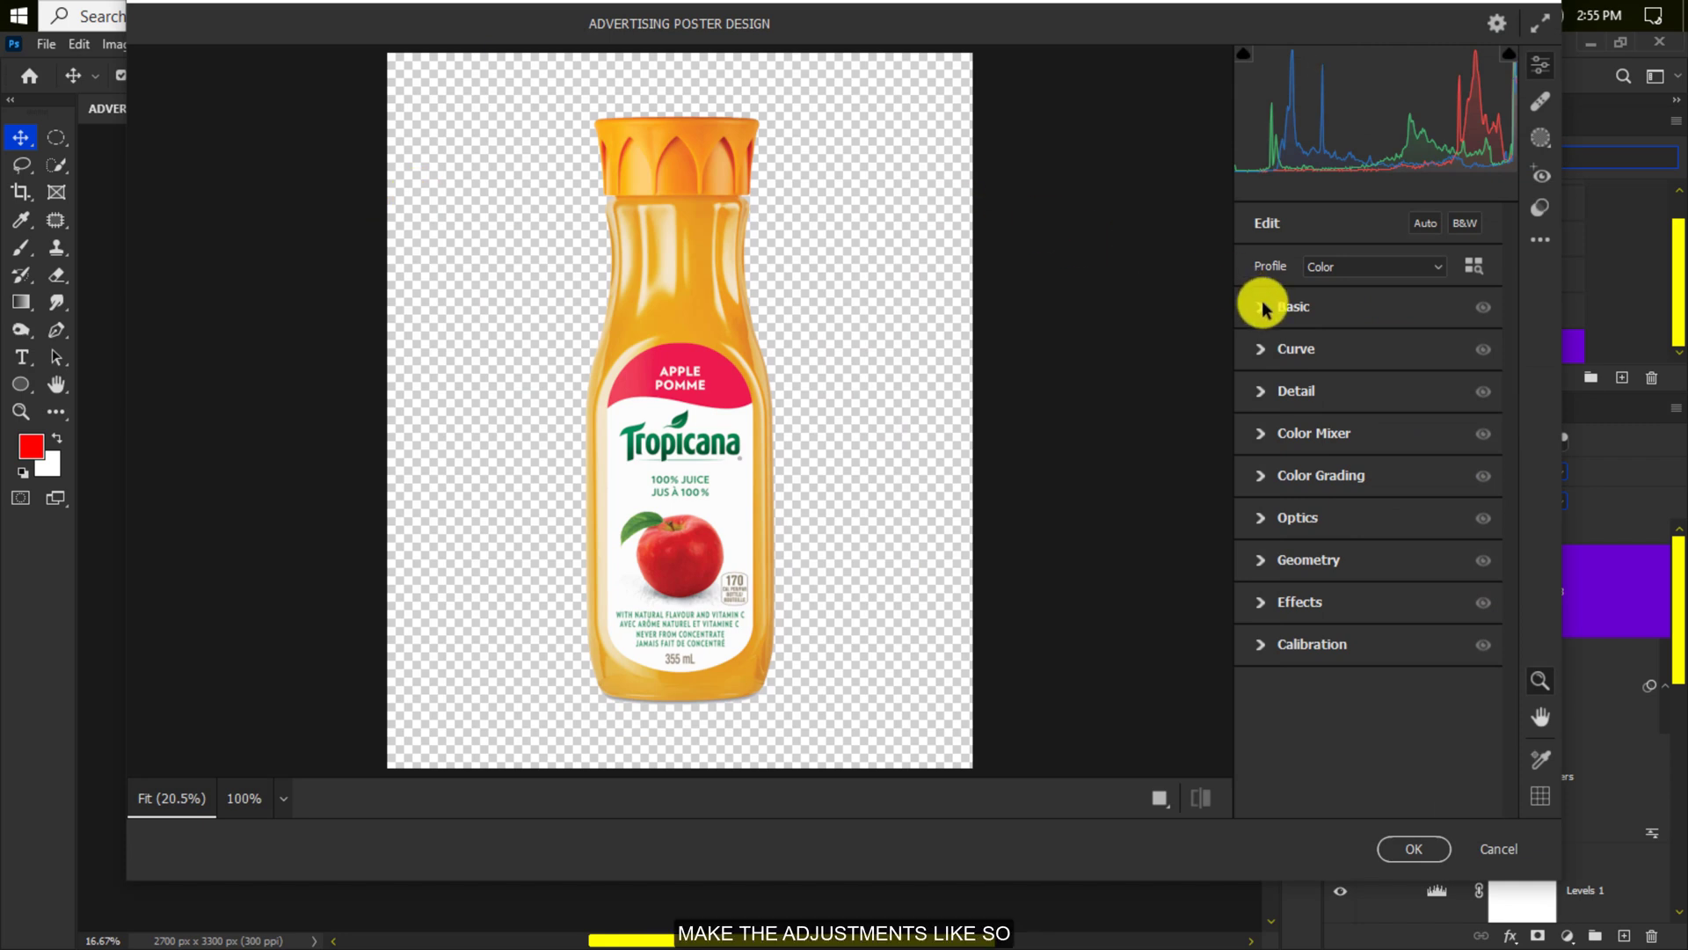
{"action": "left_click", "coordinate": [1264, 307]}
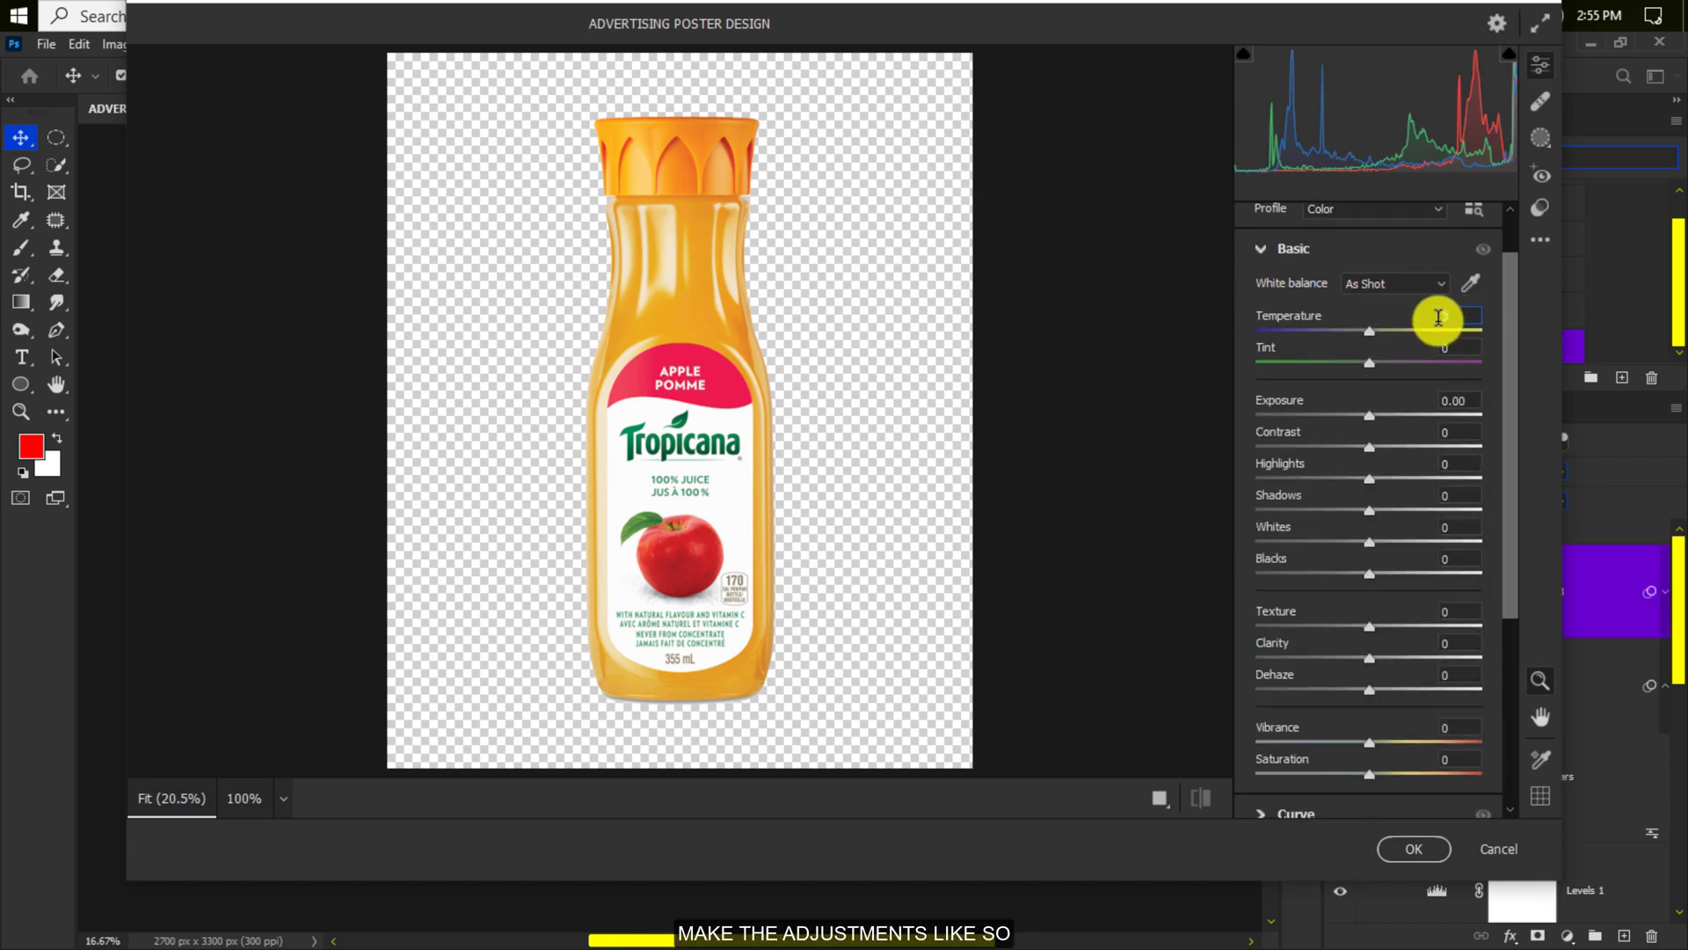
{"action": "left_click", "coordinate": [1438, 317]}
{"action": "type", "text": "+7"}
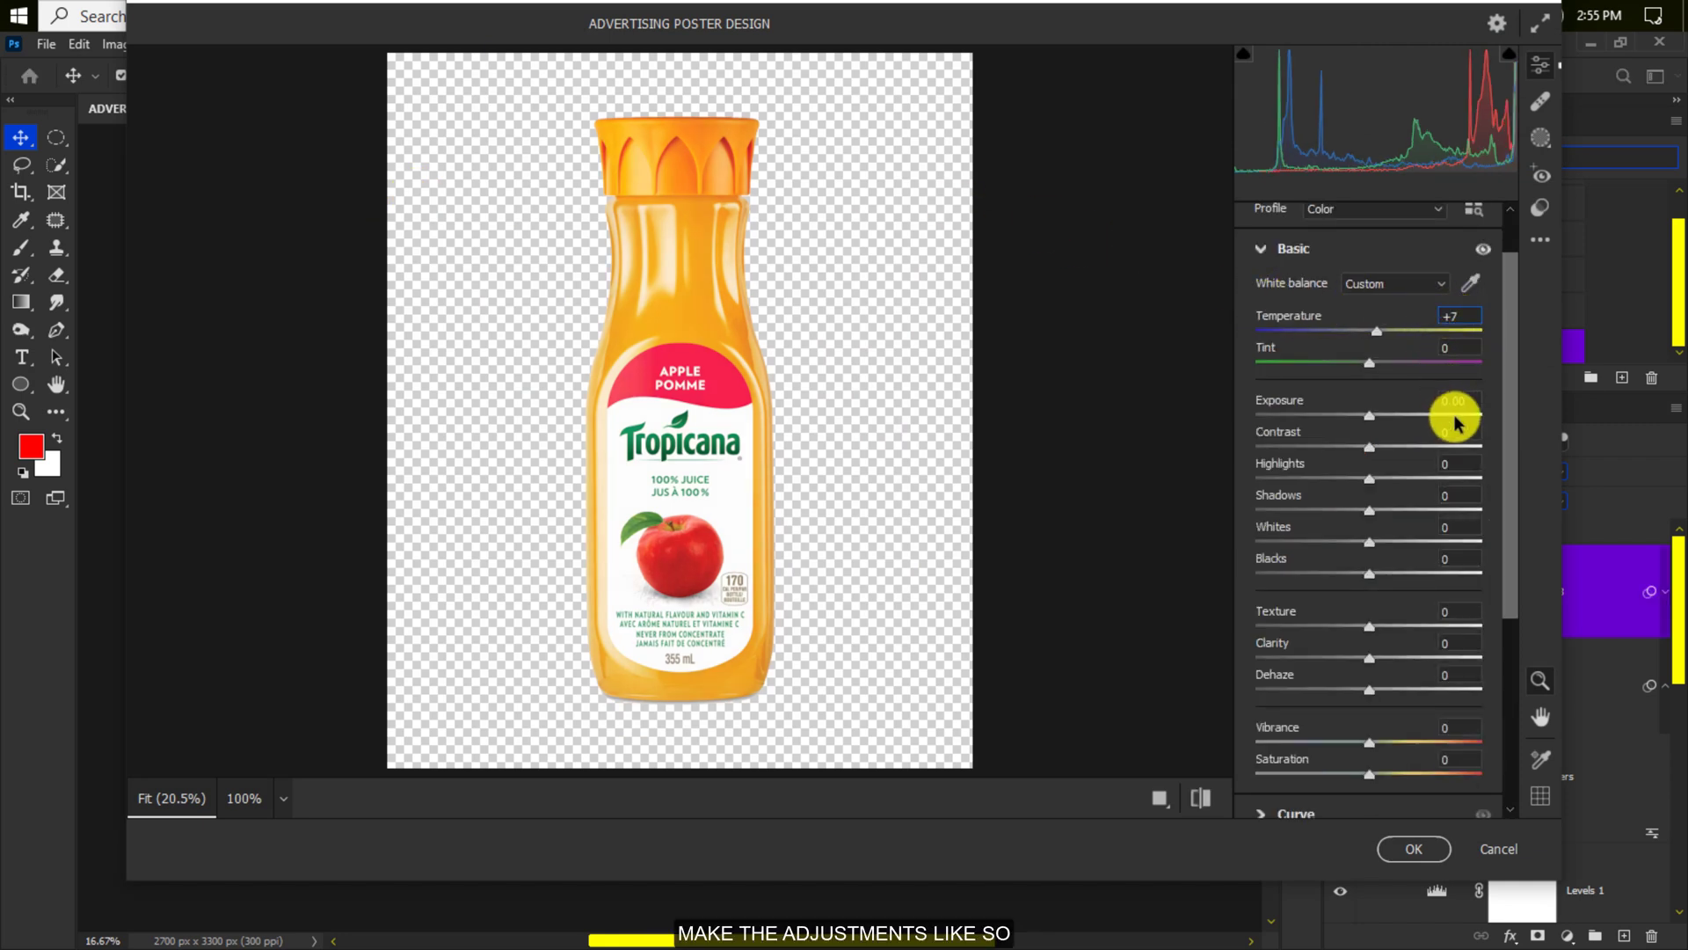
{"action": "left_click", "coordinate": [1439, 436]}
{"action": "type", "text": "+10"}
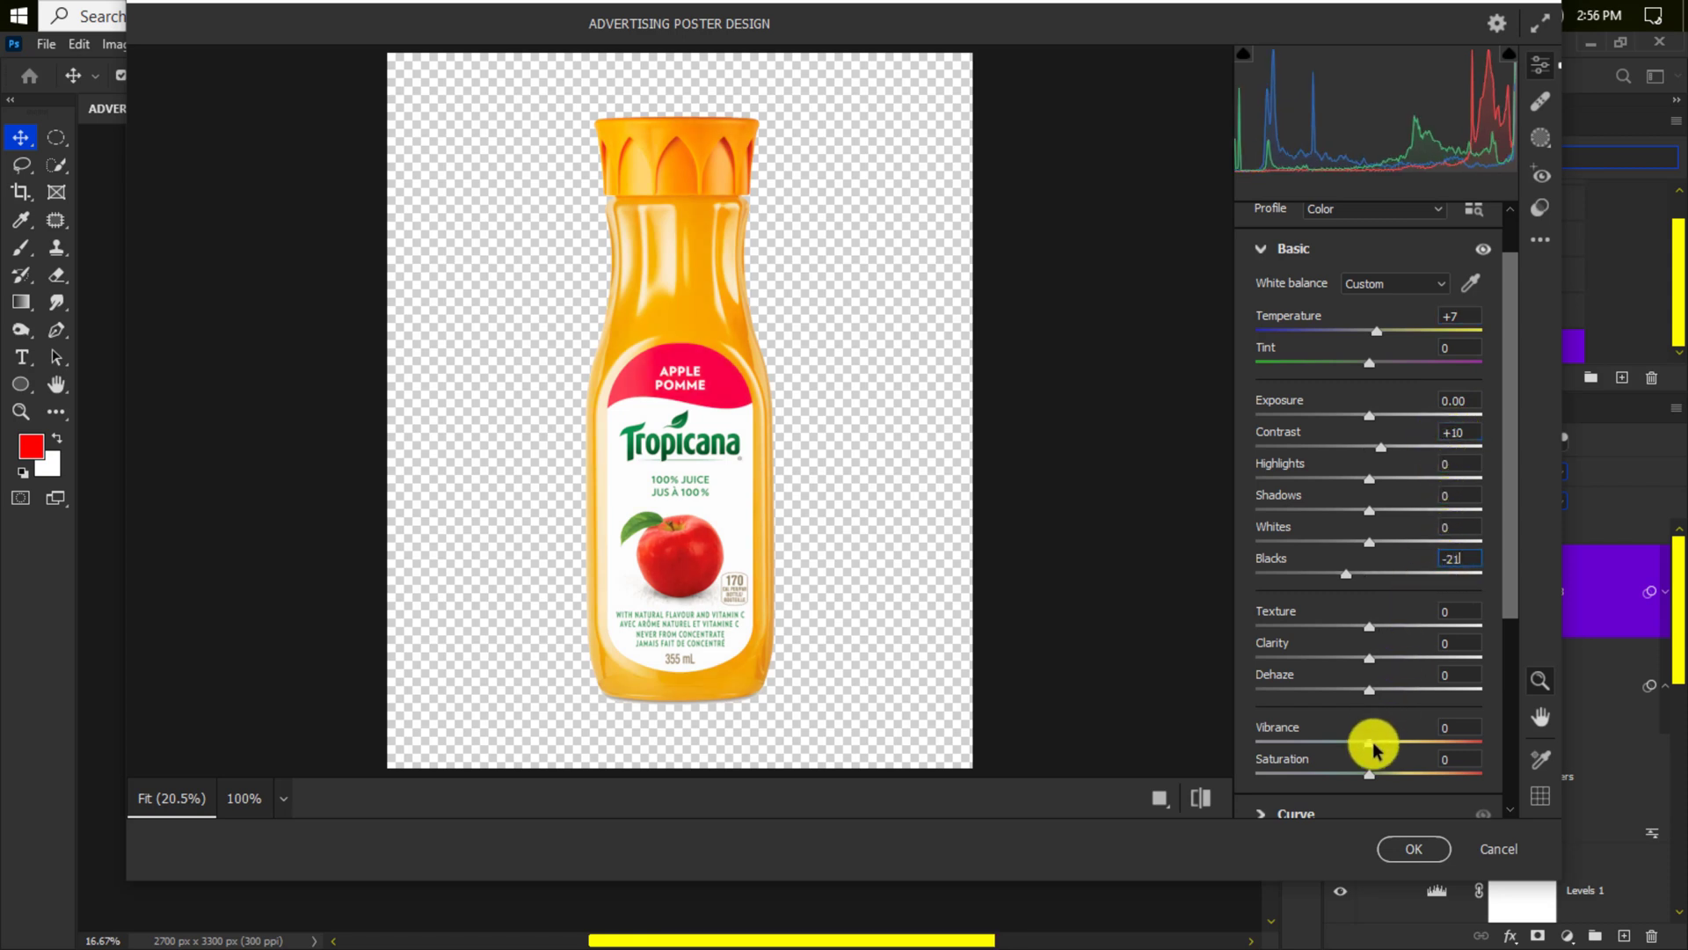
{"action": "left_click", "coordinate": [1201, 800]}
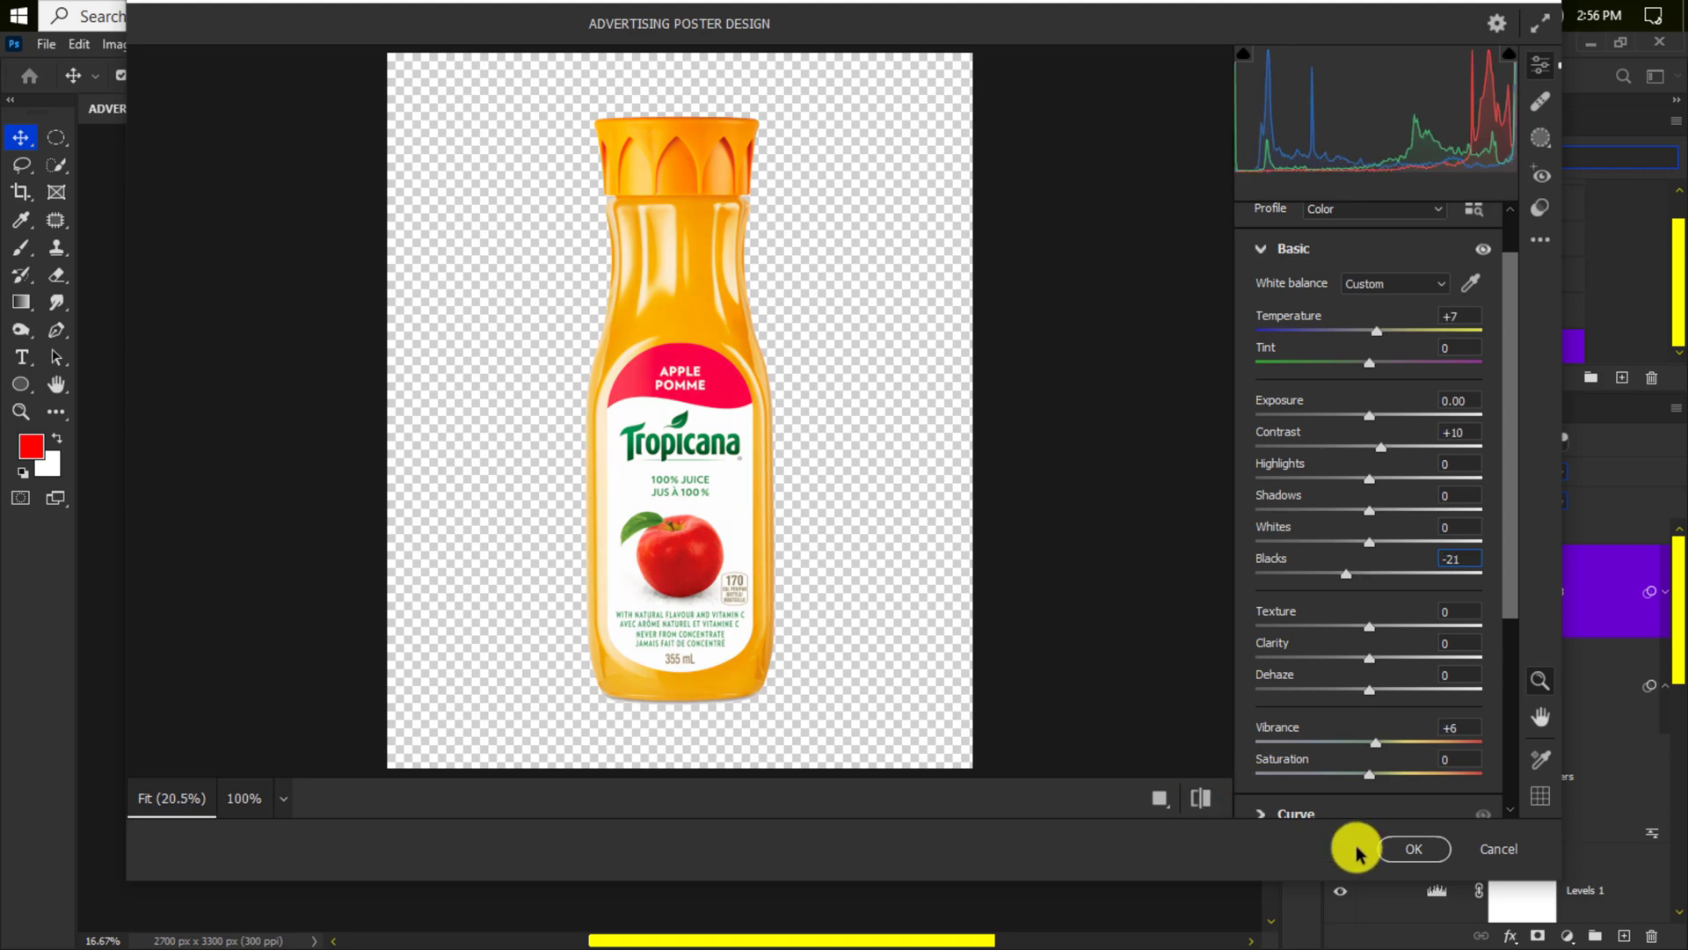
{"action": "left_click", "coordinate": [1415, 849]}
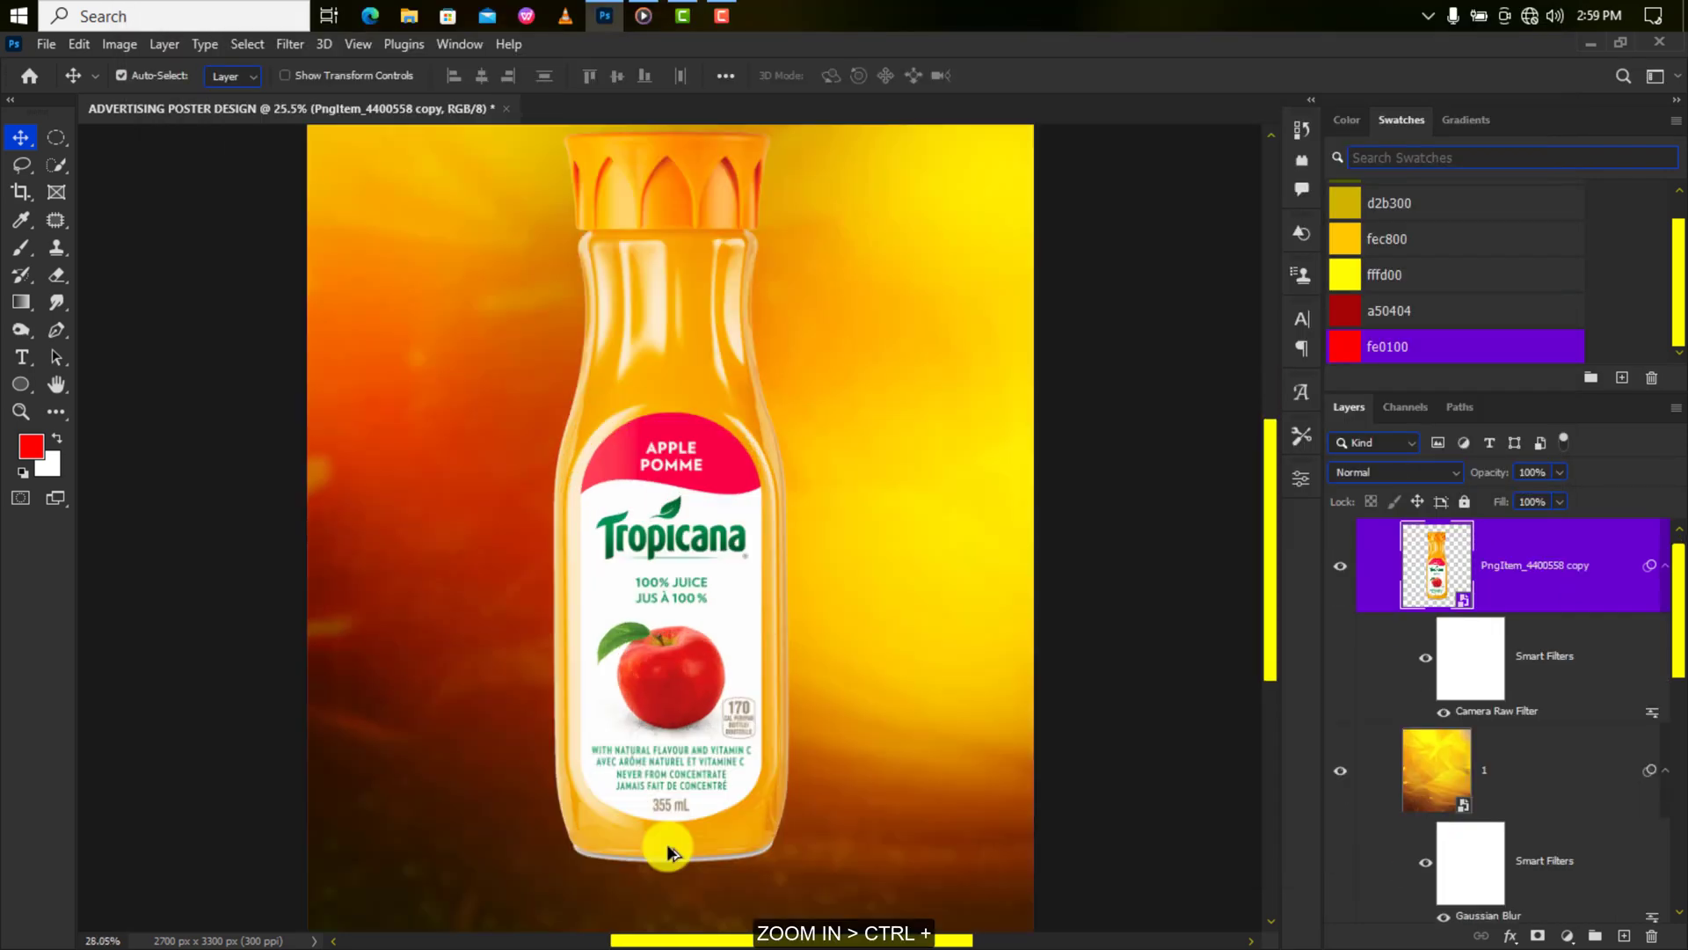
{"action": "key", "text": "ctrl+plus"}
{"action": "key", "text": "ctrl+plus"}
{"action": "key", "text": "ctrl+plus"}
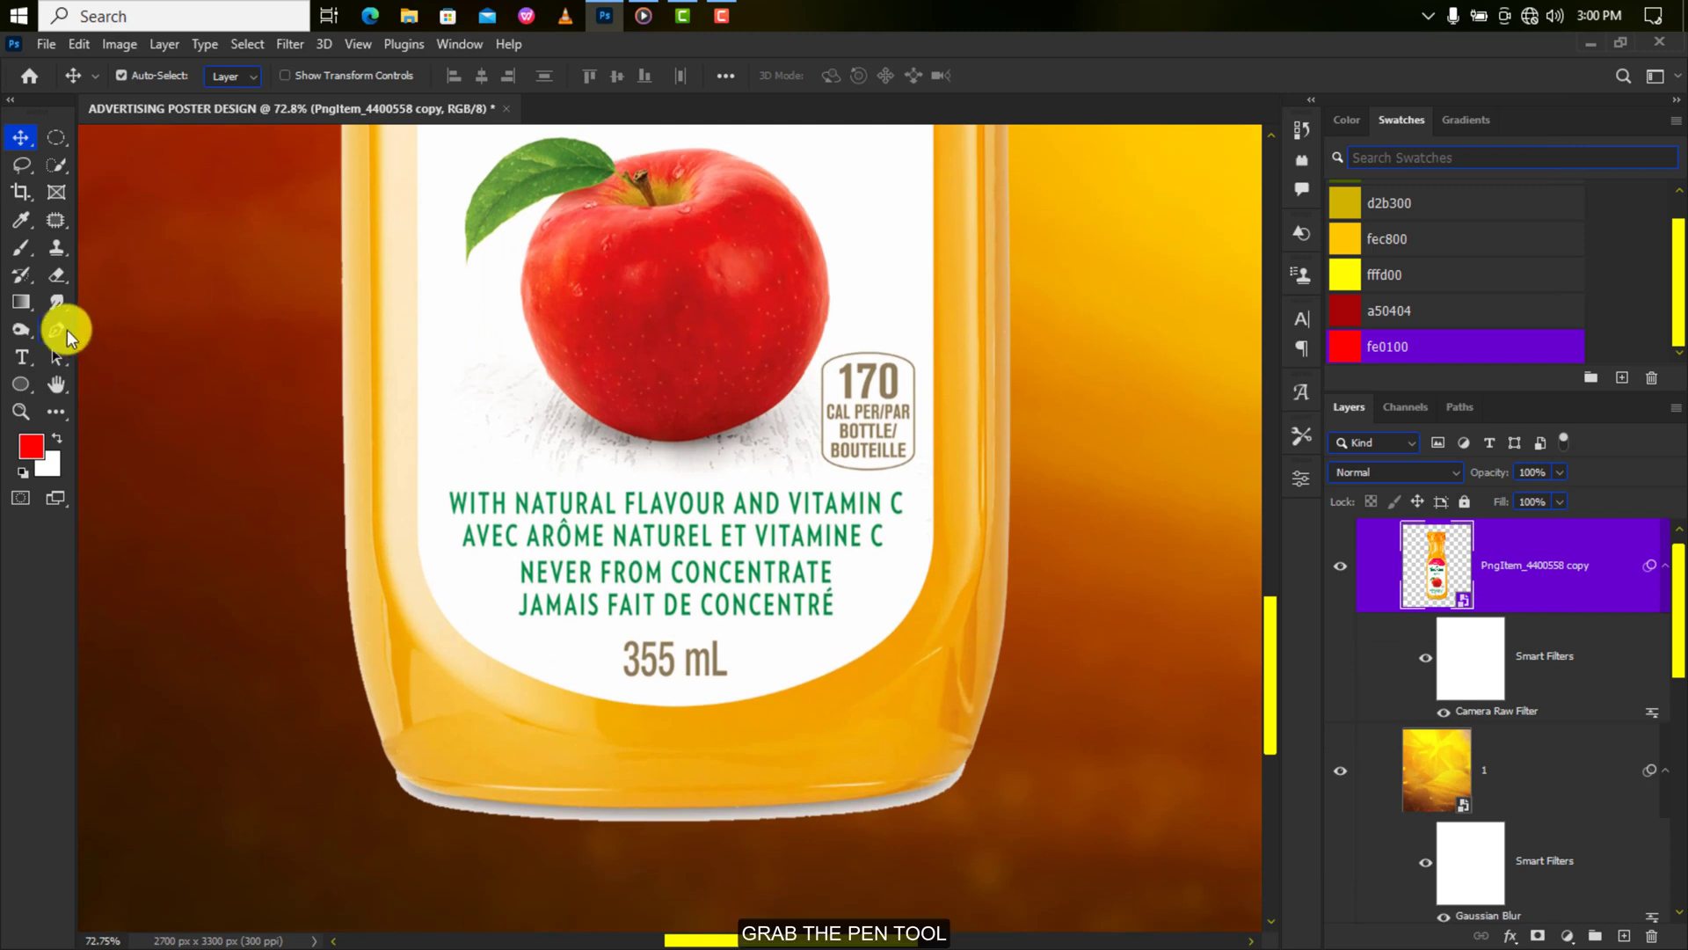
Trace the strip under the bottle's base with the Pen tool, convert it to a selection, and mask it out.
{"action": "left_click", "coordinate": [58, 327]}
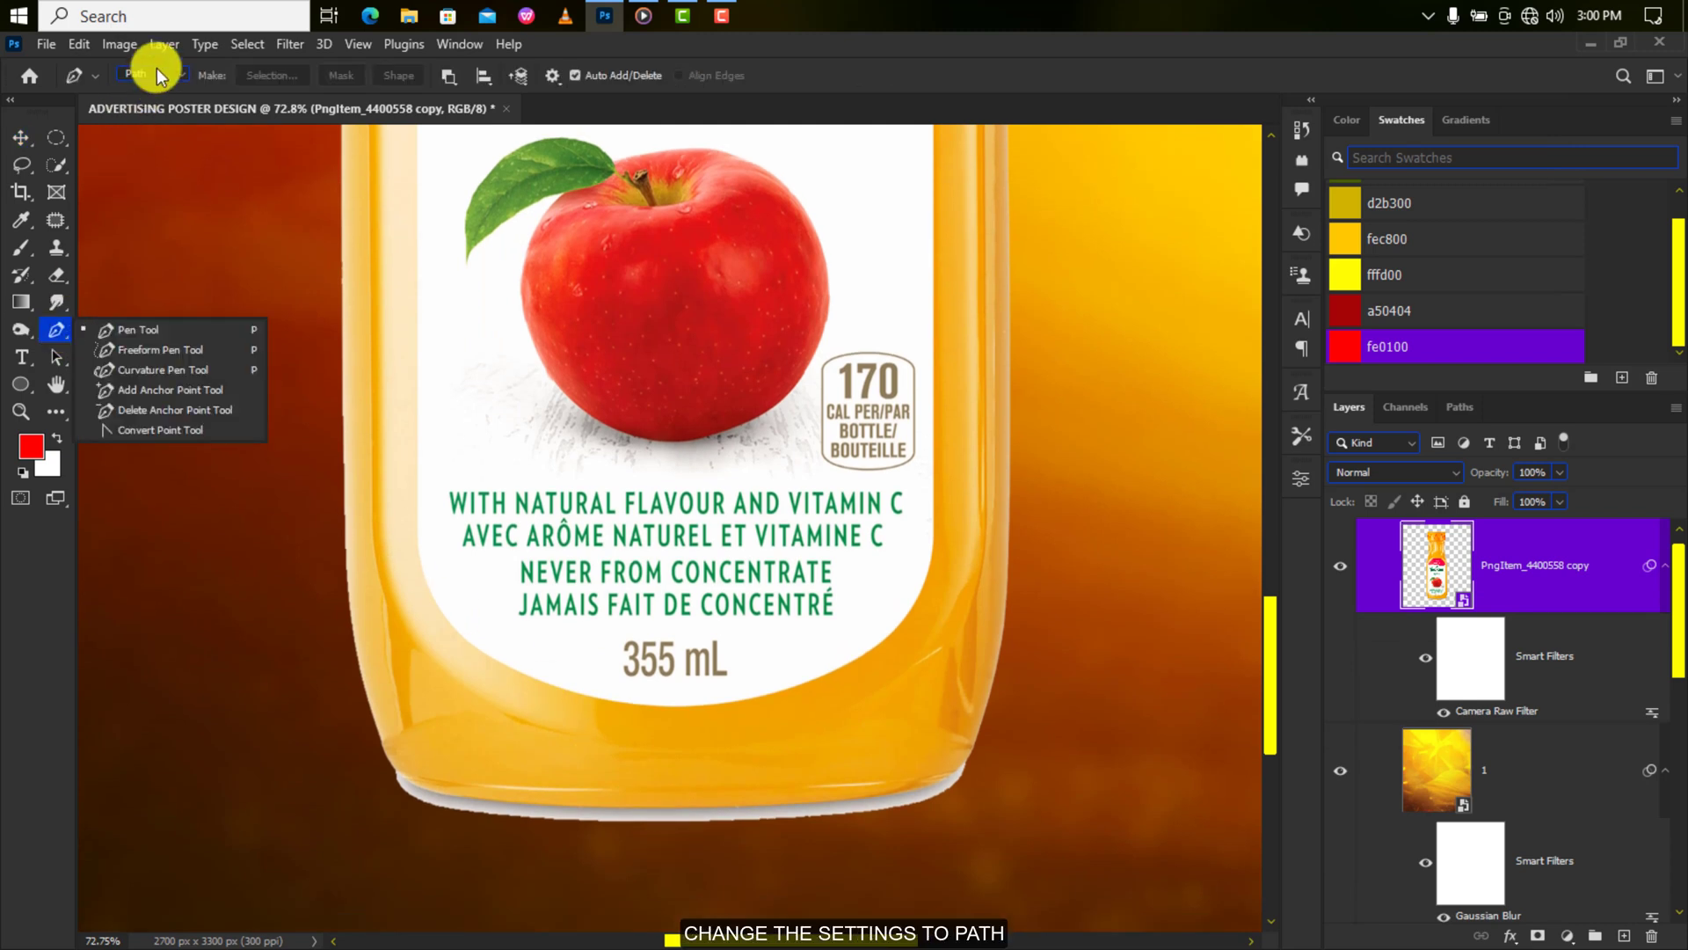
{"action": "left_click_drag", "start_coordinate": [389, 764], "coordinate": [430, 797]}
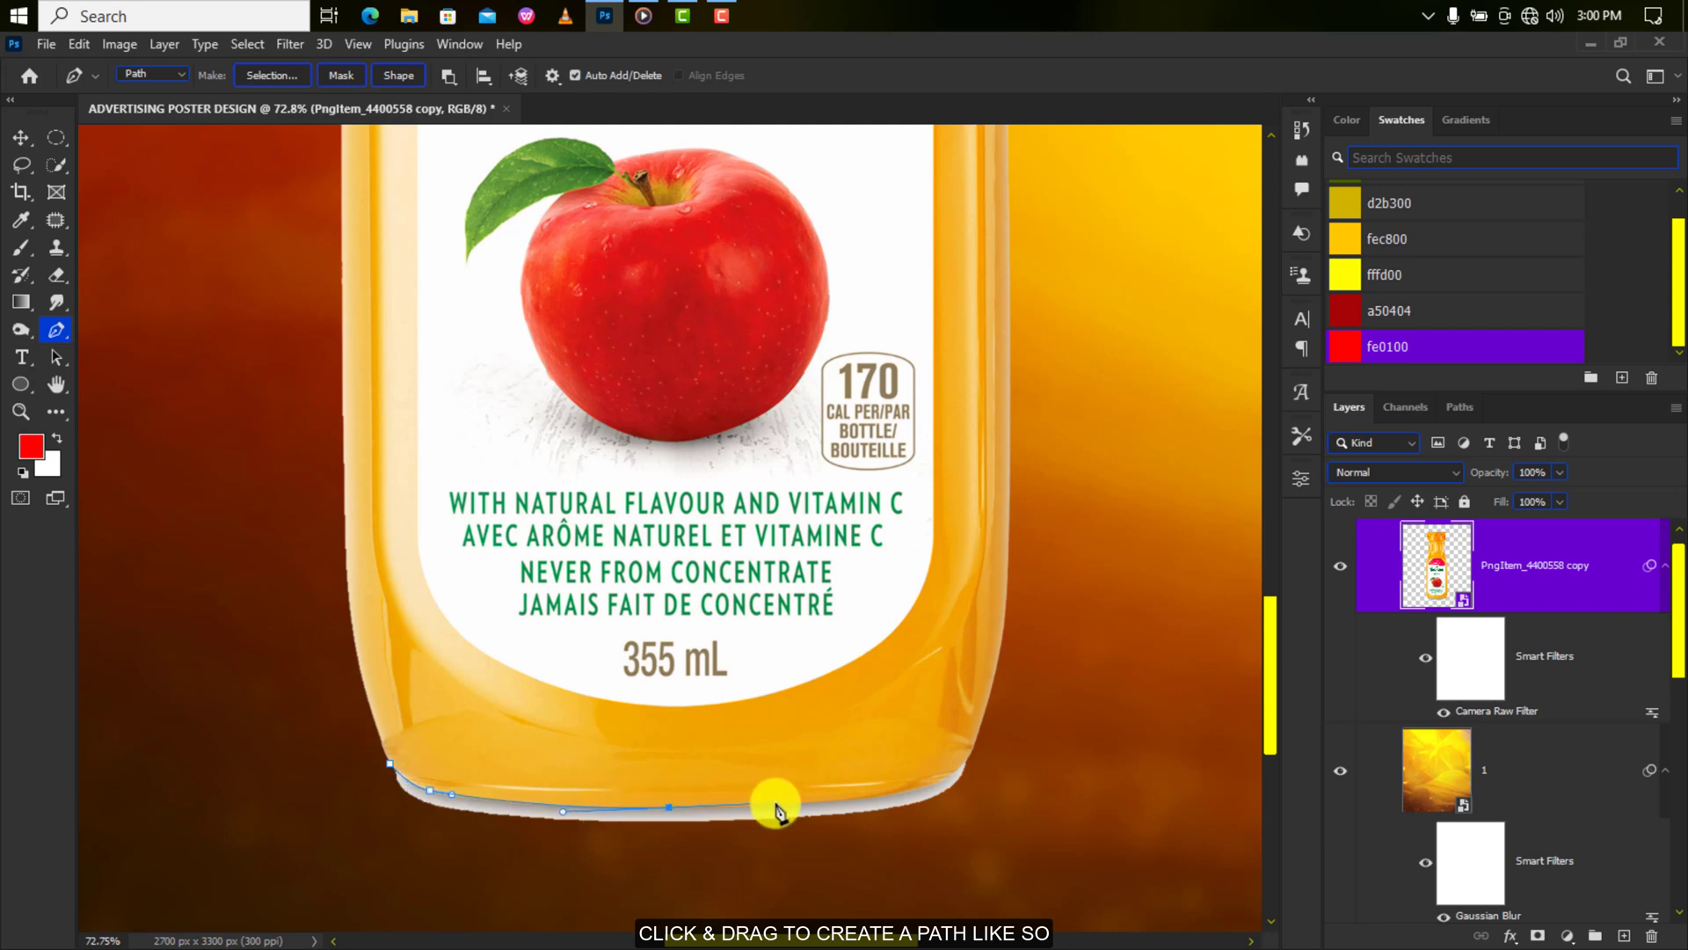
{"action": "left_click_drag", "start_coordinate": [943, 779], "coordinate": [986, 755]}
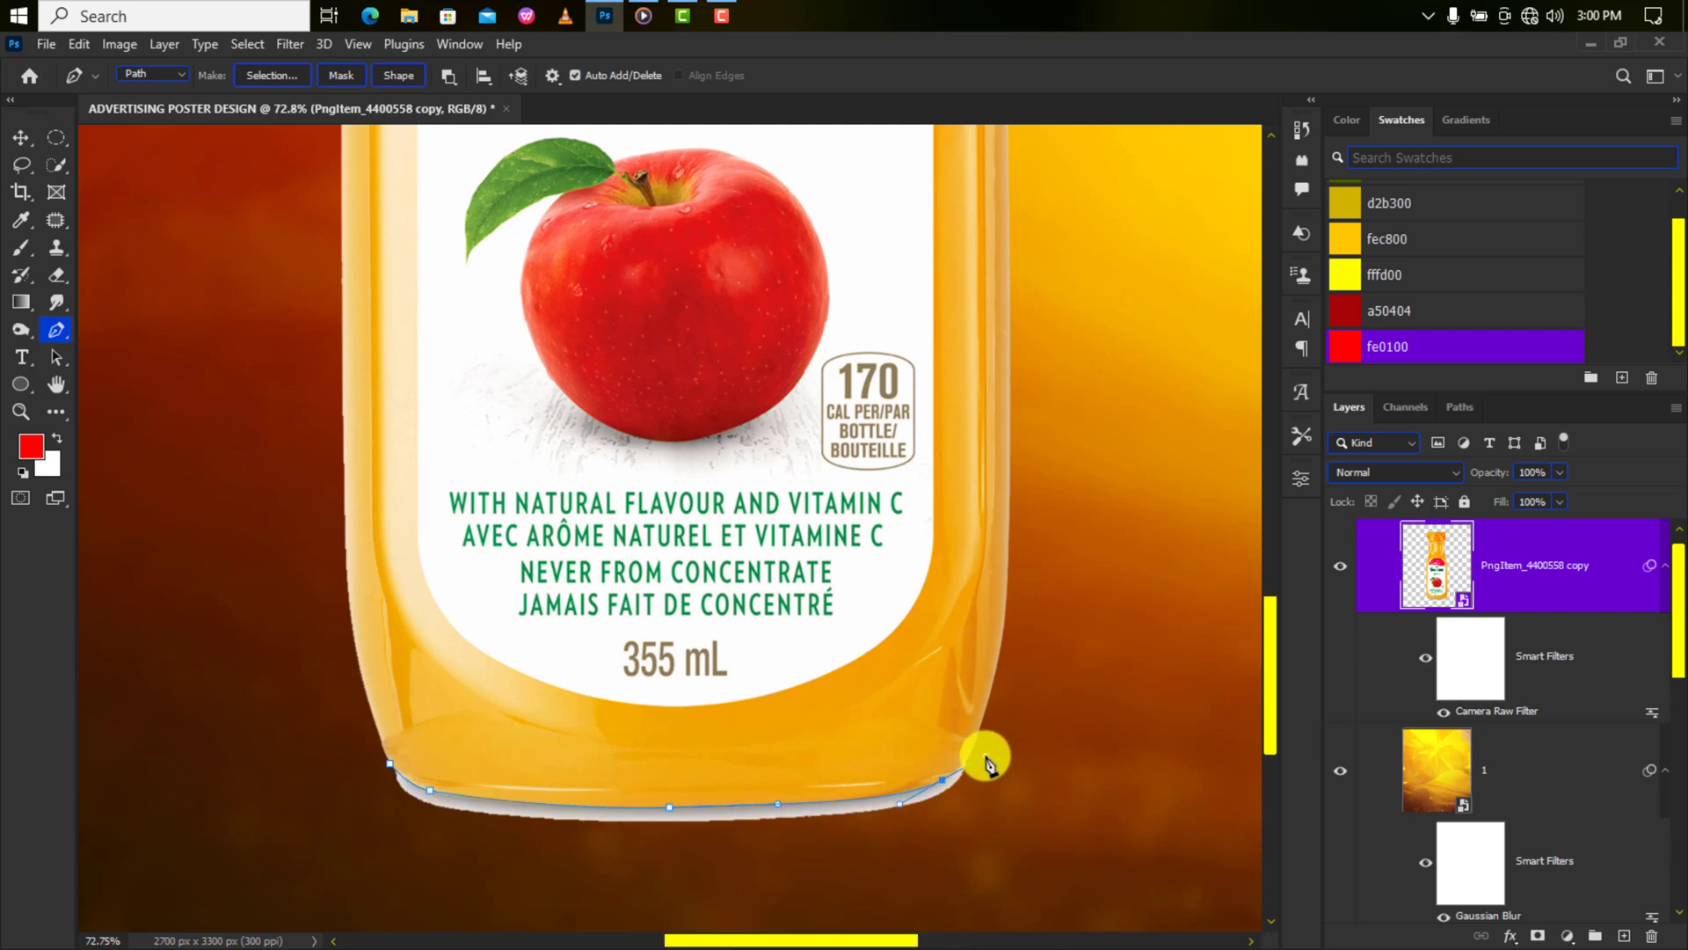
{"action": "left_click", "coordinate": [982, 742]}
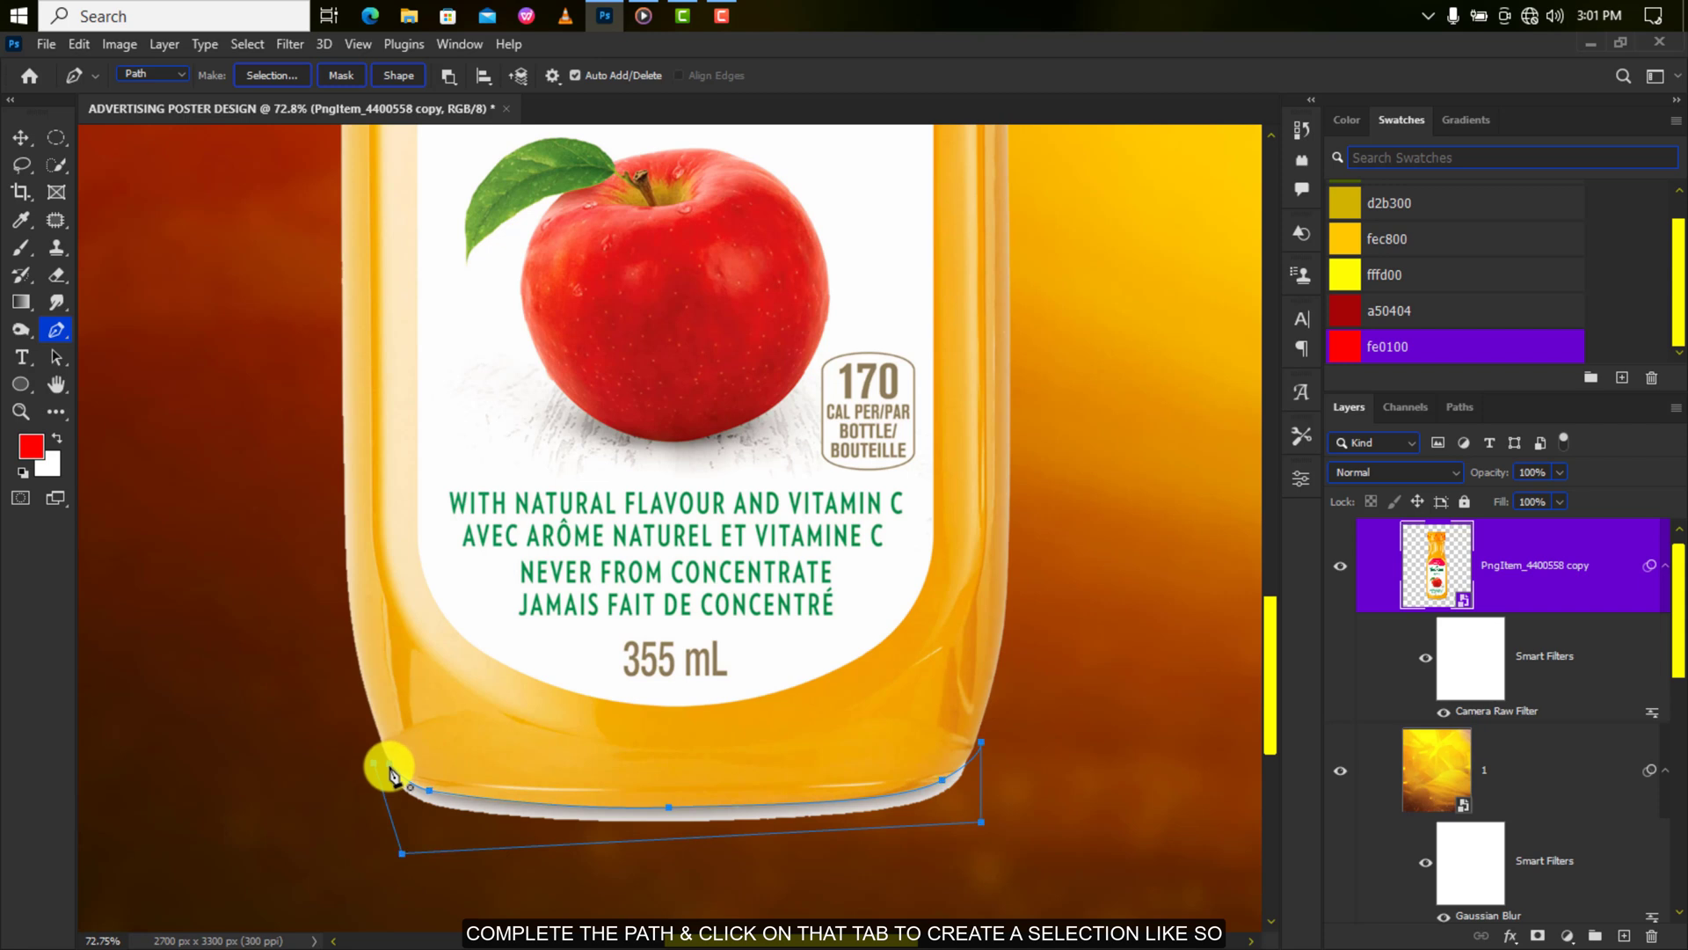
{"action": "left_click", "coordinate": [268, 77]}
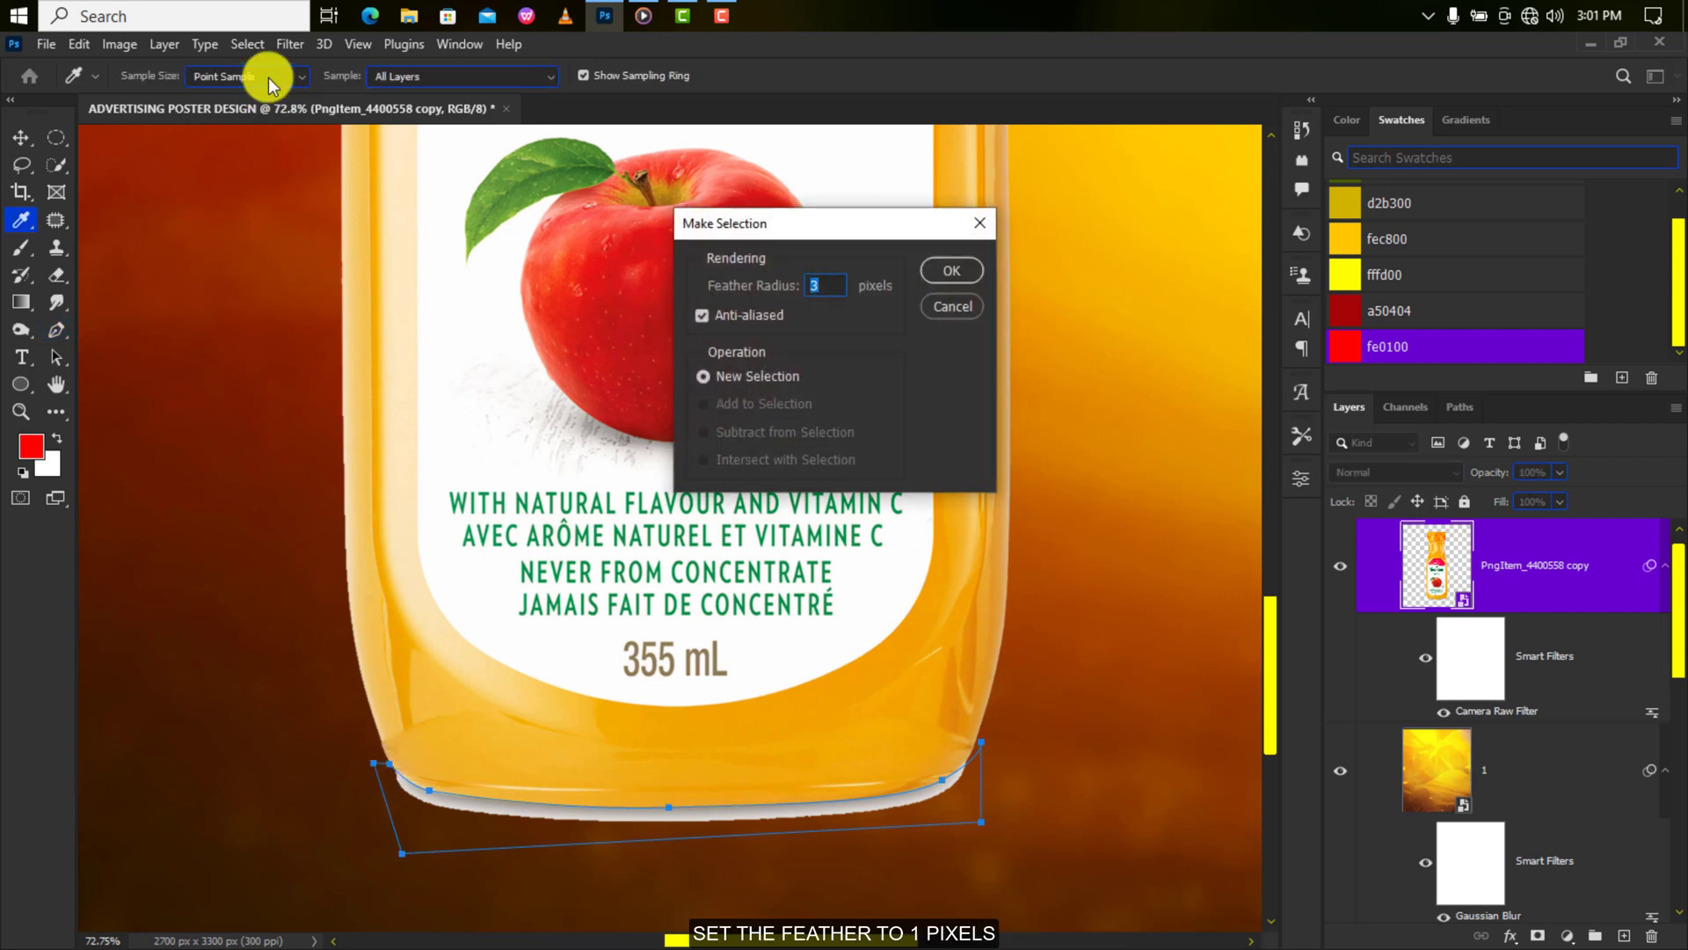
{"action": "left_click", "coordinate": [951, 270]}
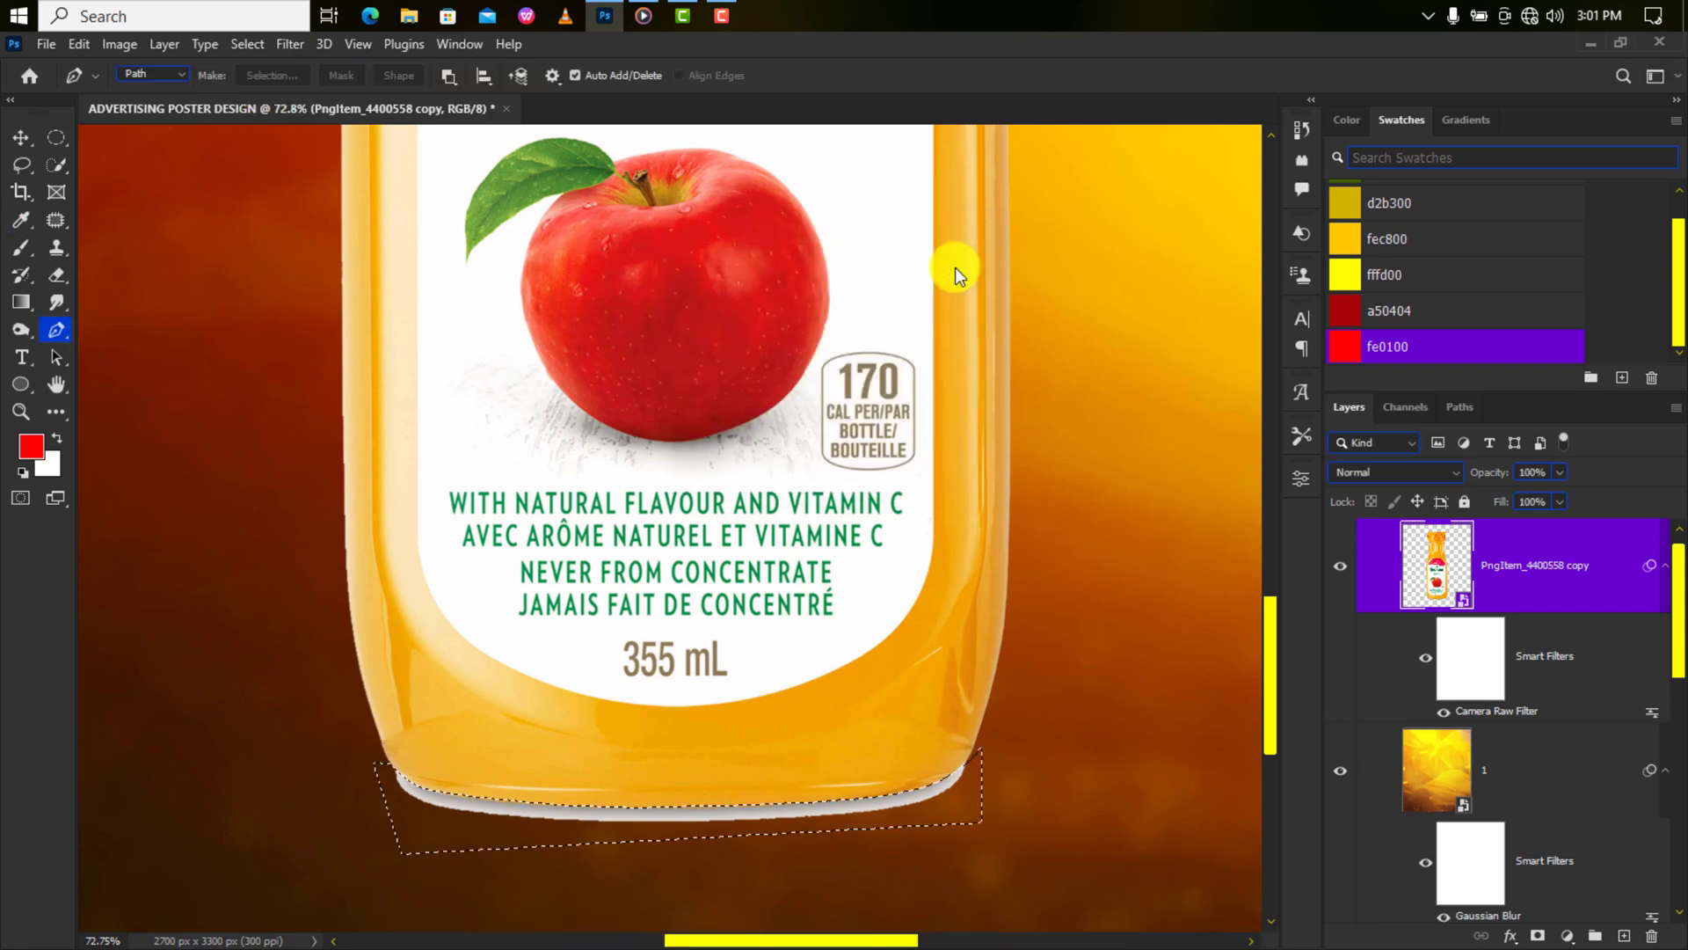
{"action": "left_click", "coordinate": [1541, 935]}
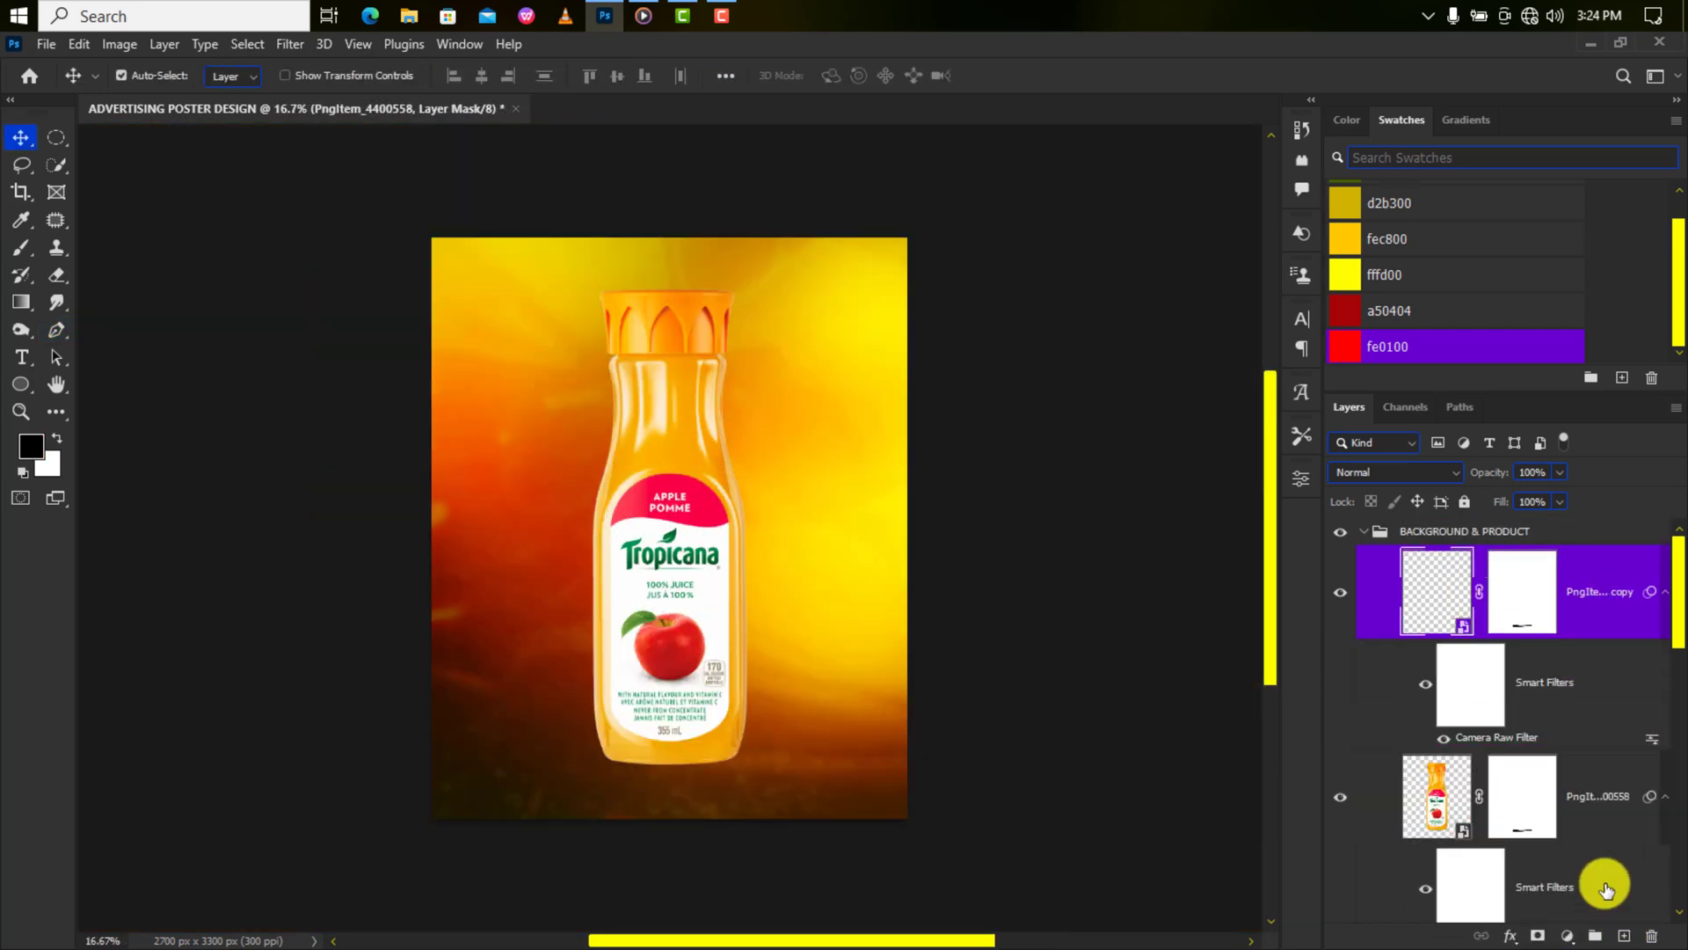
Rasterize the lower bottle layer and permanently apply its layer mask.
{"action": "left_click", "coordinate": [1583, 796]}
{"action": "right_click", "coordinate": [1582, 801]}
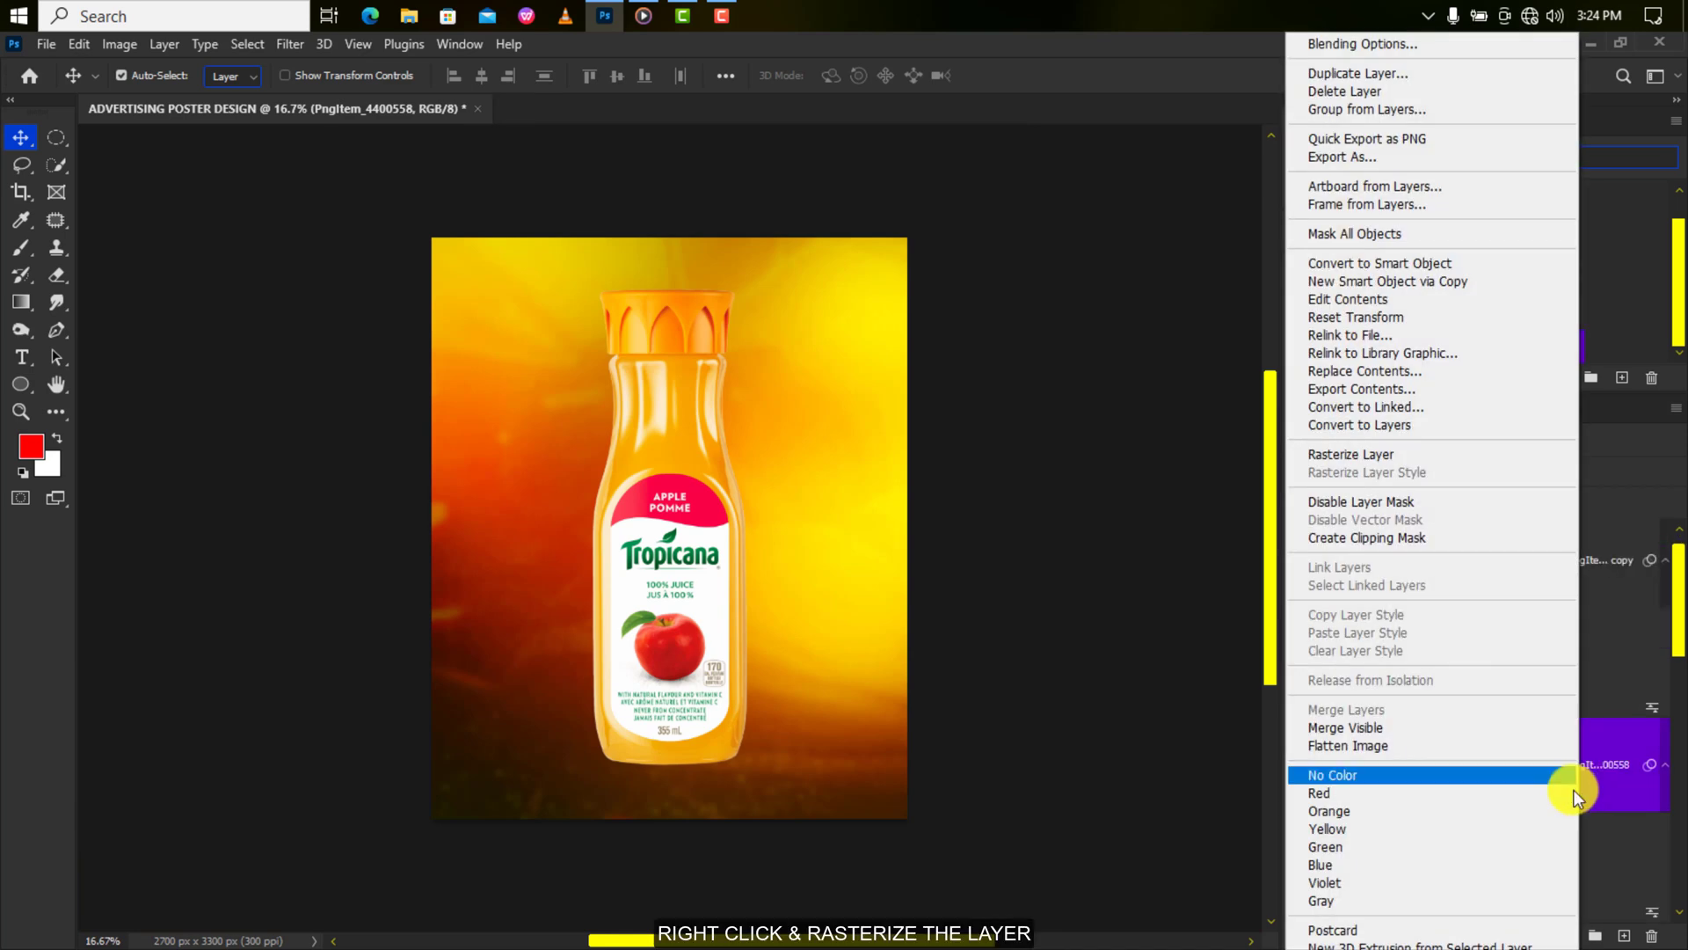
{"action": "left_click", "coordinate": [1387, 455]}
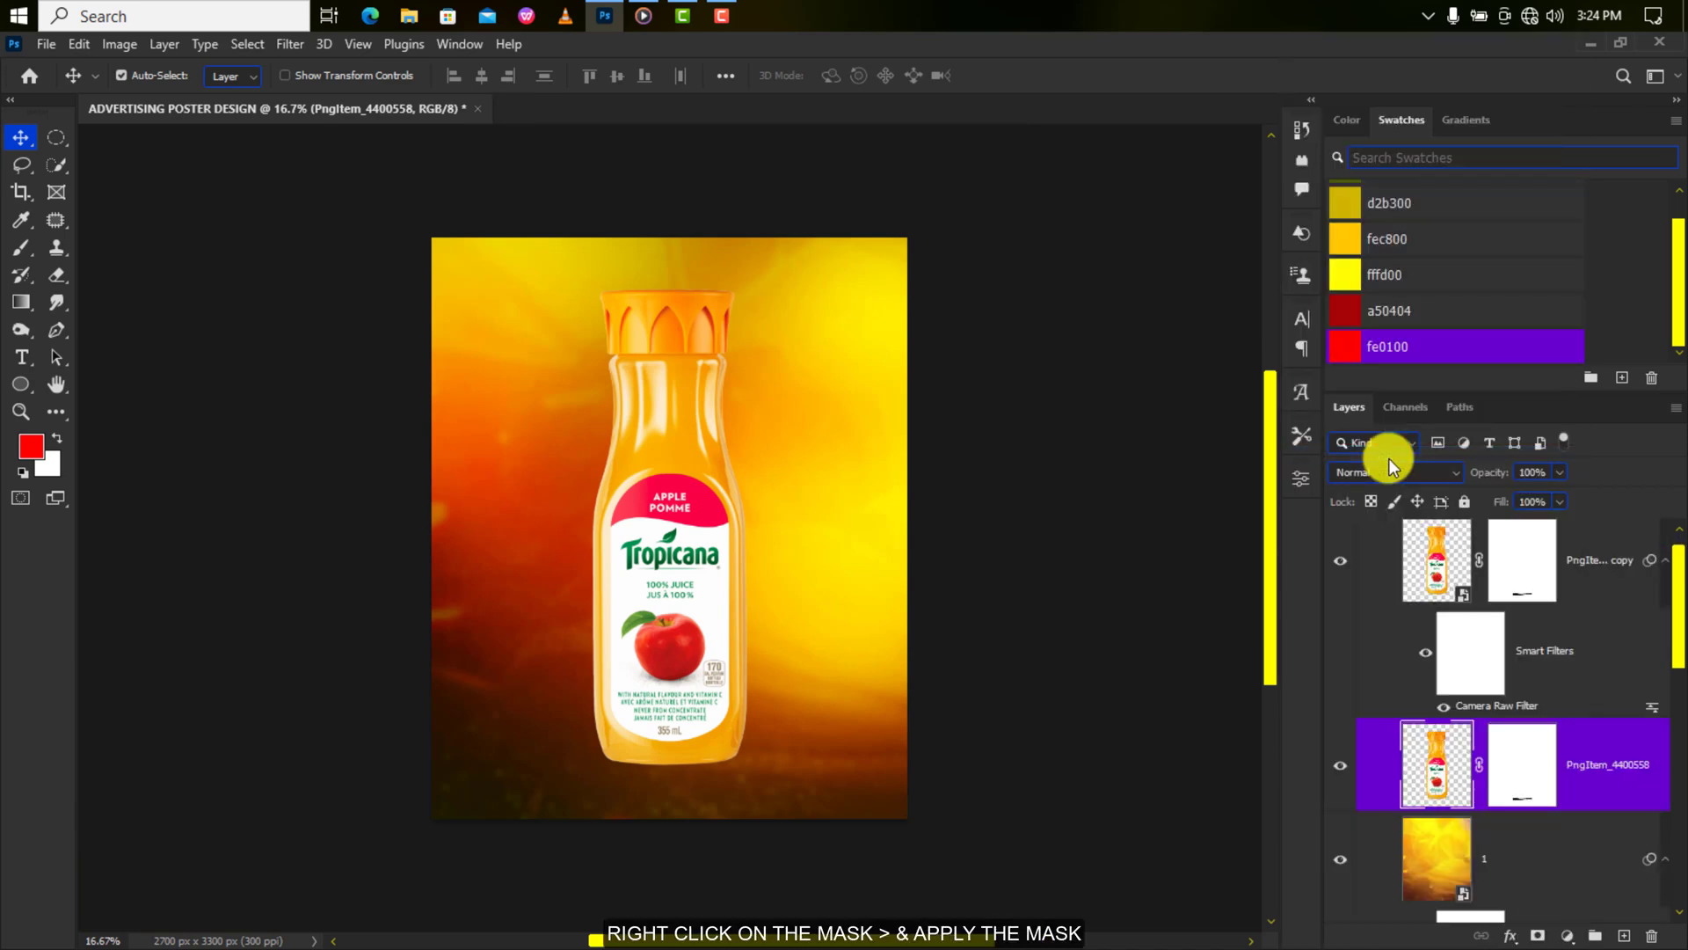
{"action": "right_click", "coordinate": [1521, 780]}
{"action": "left_click", "coordinate": [1527, 635]}
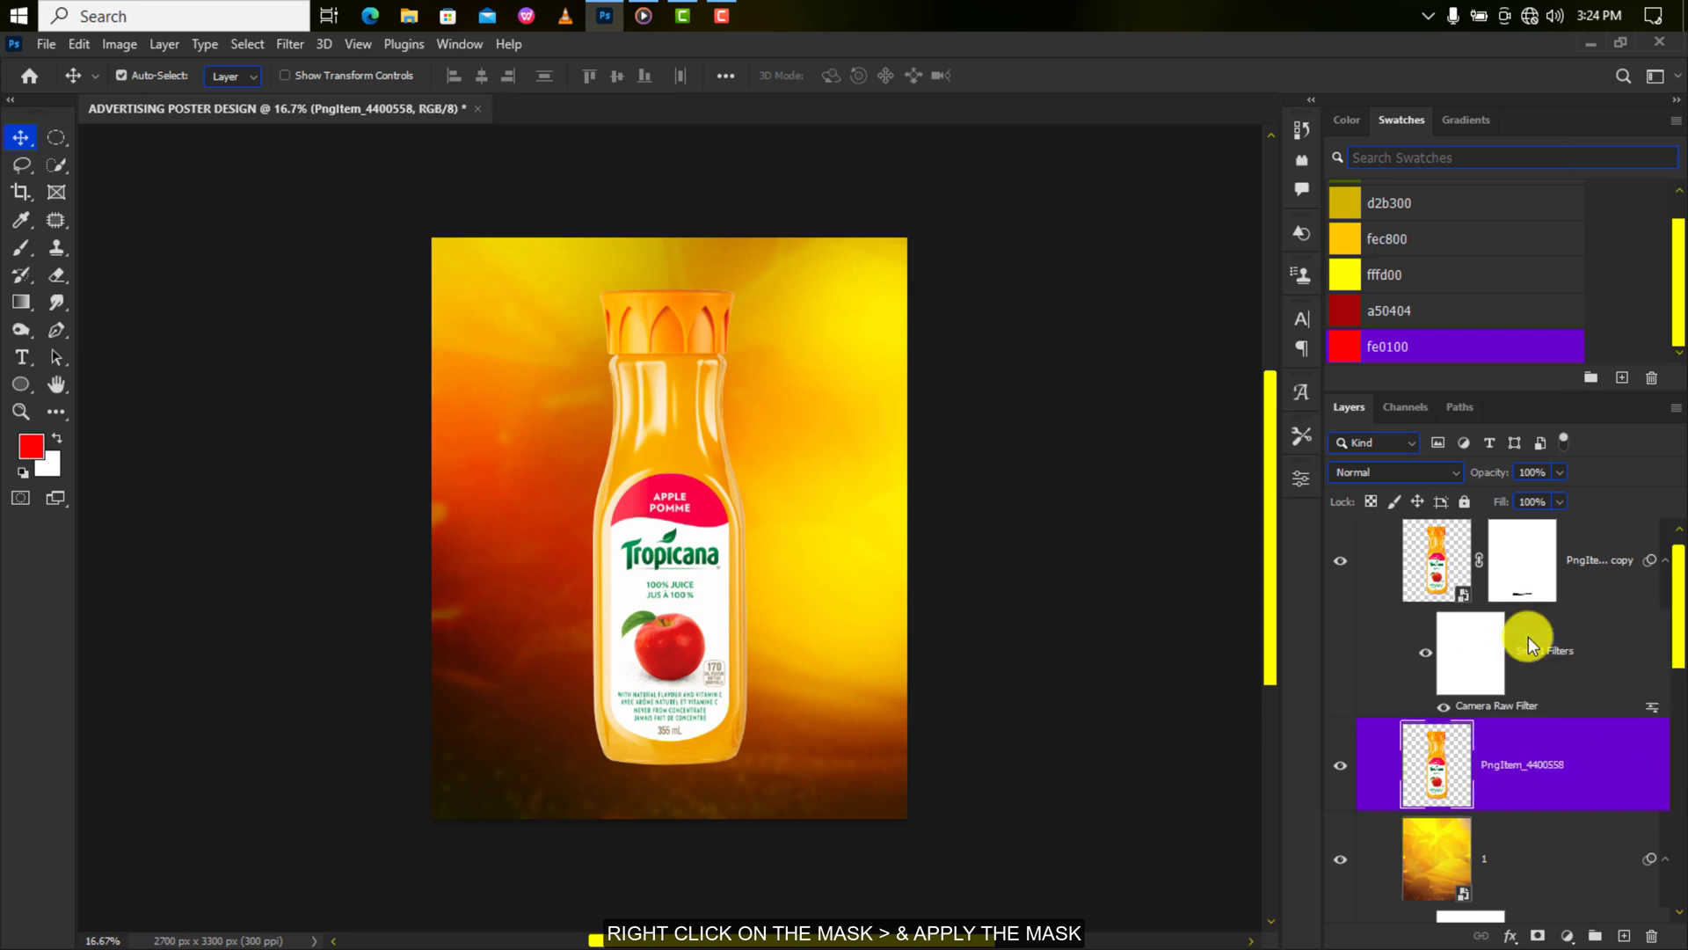
Flip the bottle copy vertically so it hangs upside down below the bottle's base.
{"action": "key", "text": "ctrl+t"}
{"action": "left_click_drag", "start_coordinate": [670, 528], "coordinate": [673, 747]}
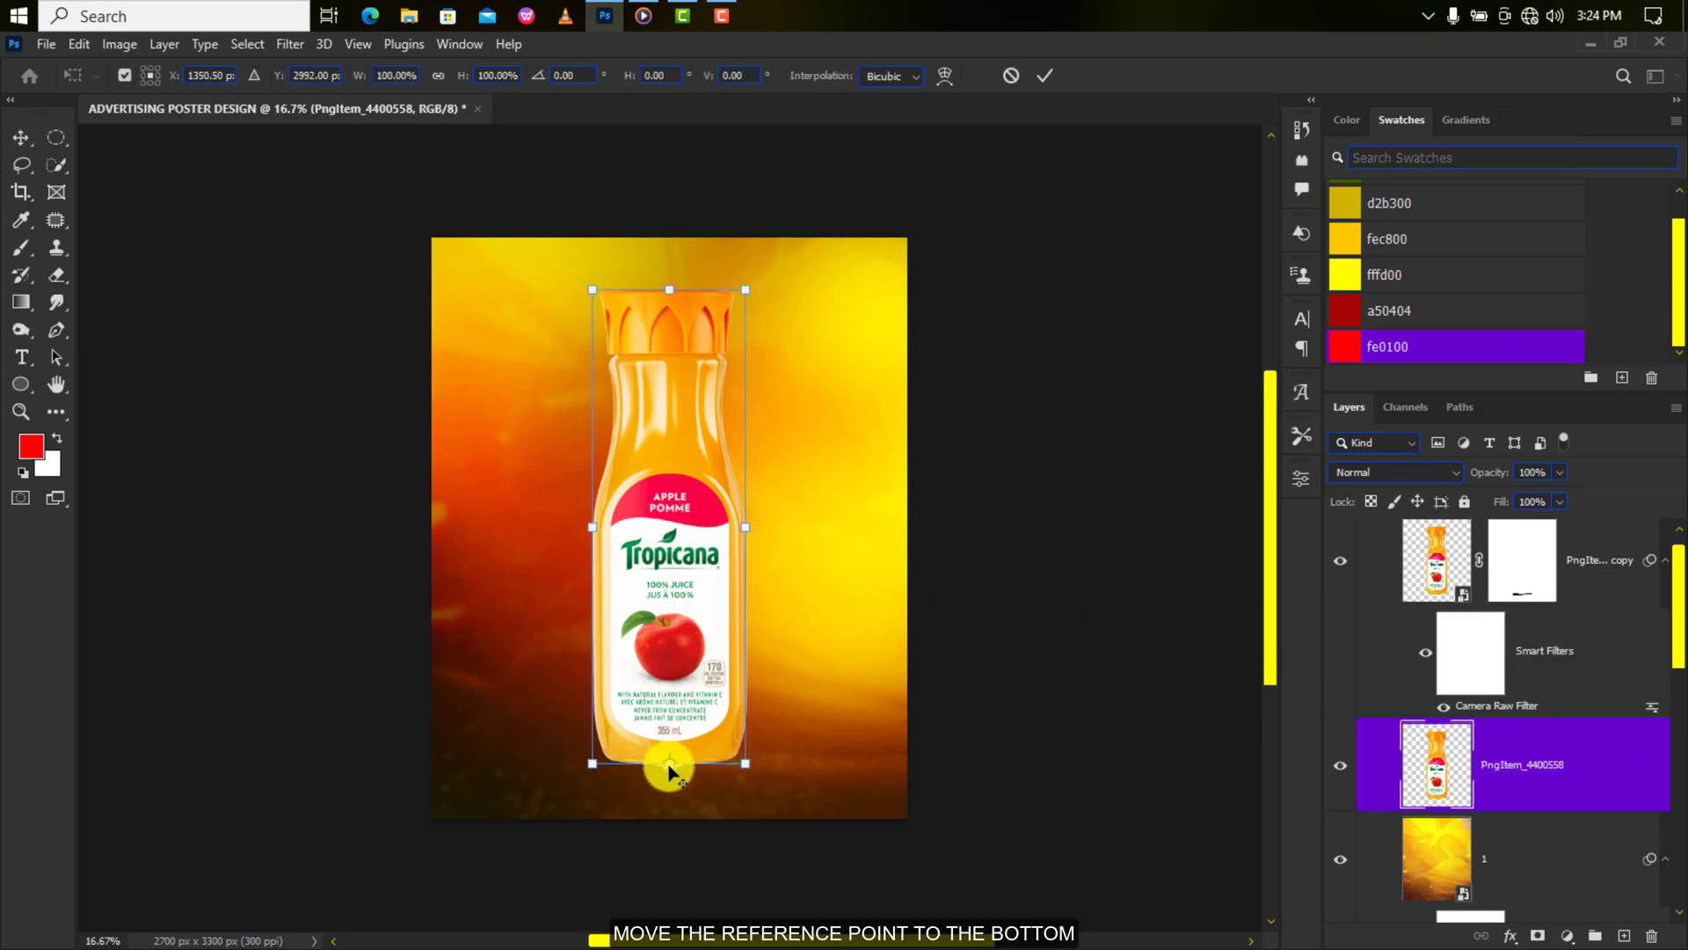
{"action": "right_click", "coordinate": [668, 771]}
{"action": "left_click", "coordinate": [707, 736]}
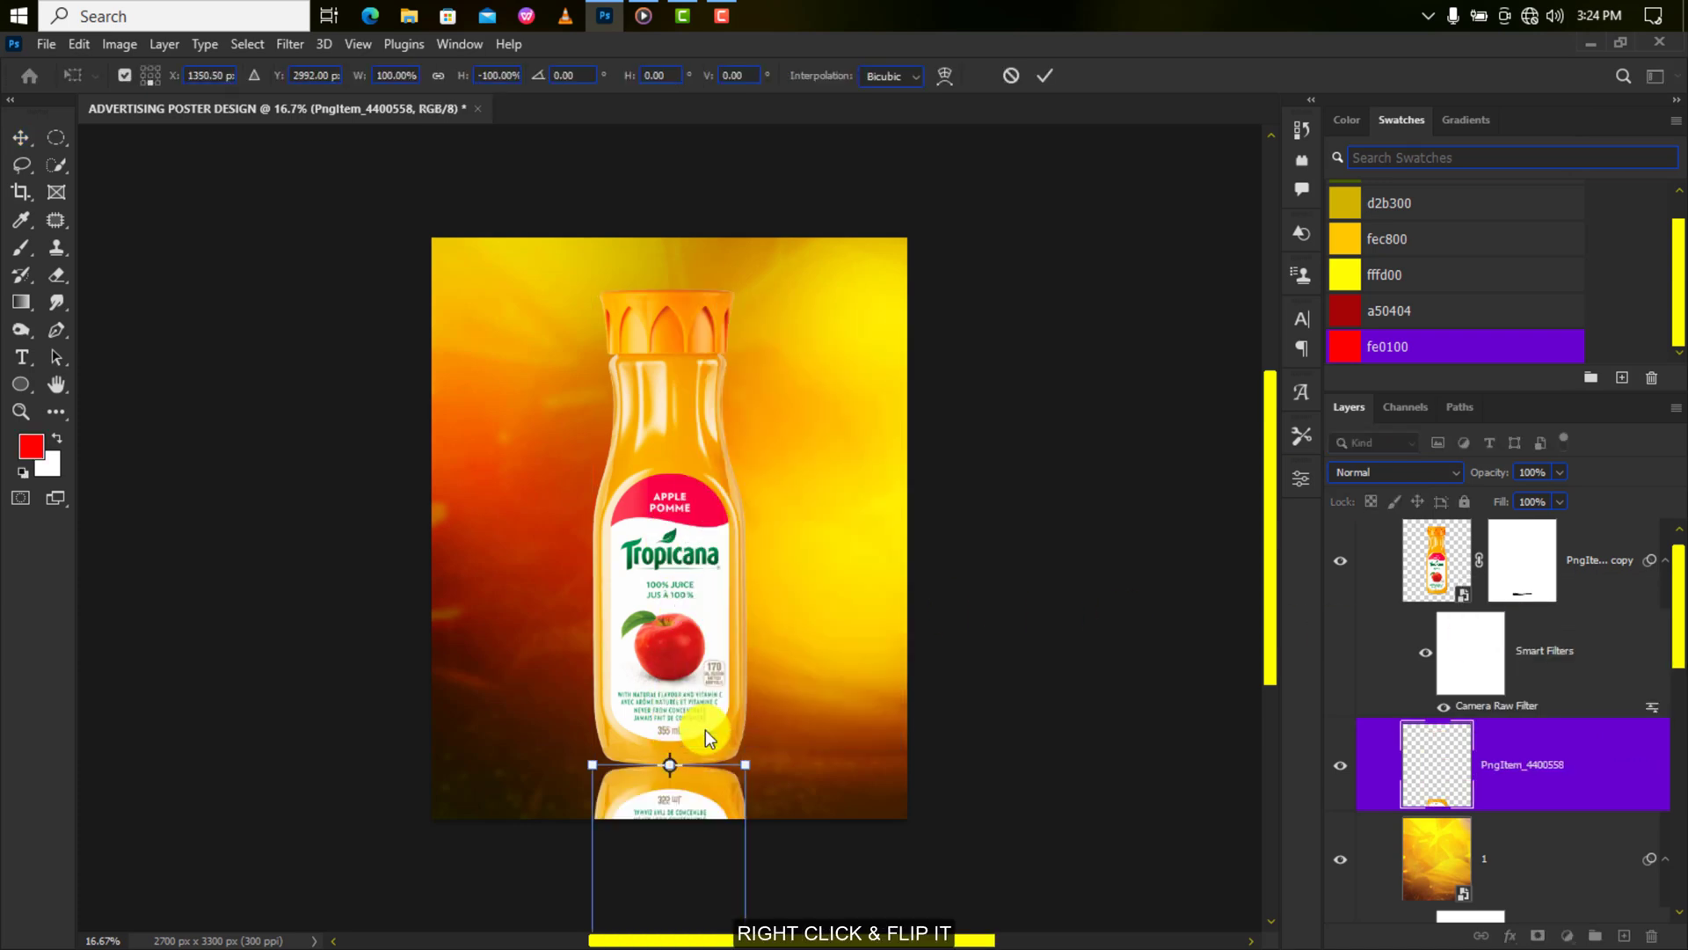
{"action": "key", "text": "ctrl+plus"}
{"action": "key", "text": "ctrl+plus"}
{"action": "key", "text": "ctrl+plus"}
{"action": "key", "text": "ctrl+plus"}
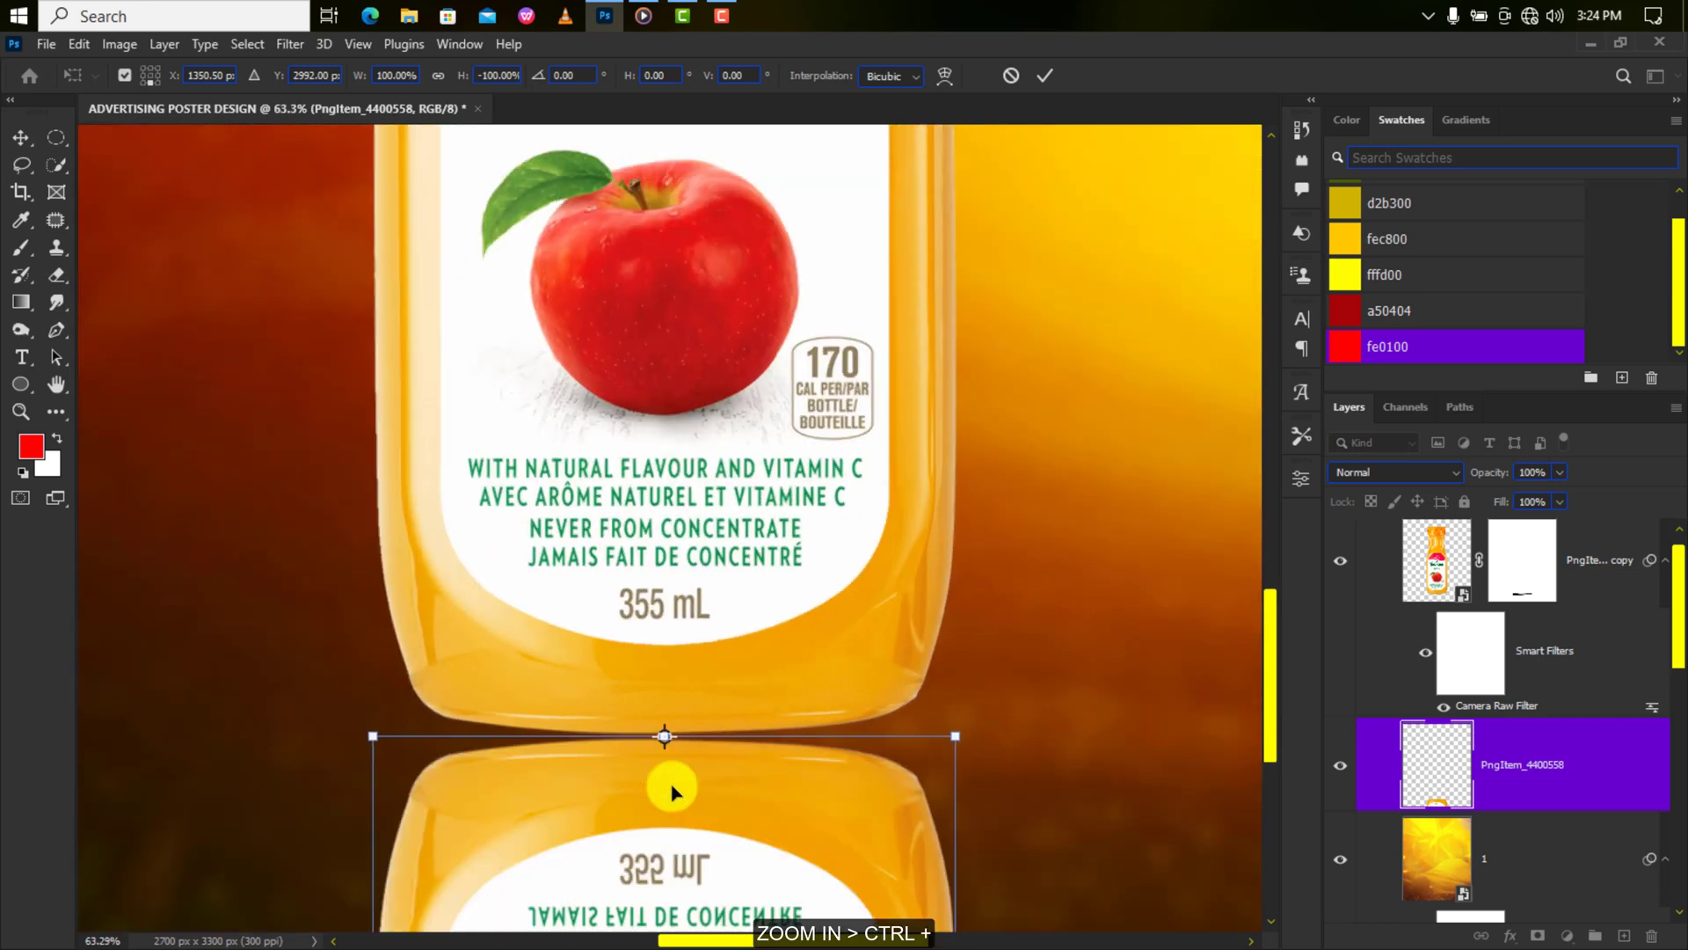
Warp the reflection's top corners up to hug the bottle's curved base.
{"action": "right_click", "coordinate": [670, 787]}
{"action": "left_click", "coordinate": [710, 475]}
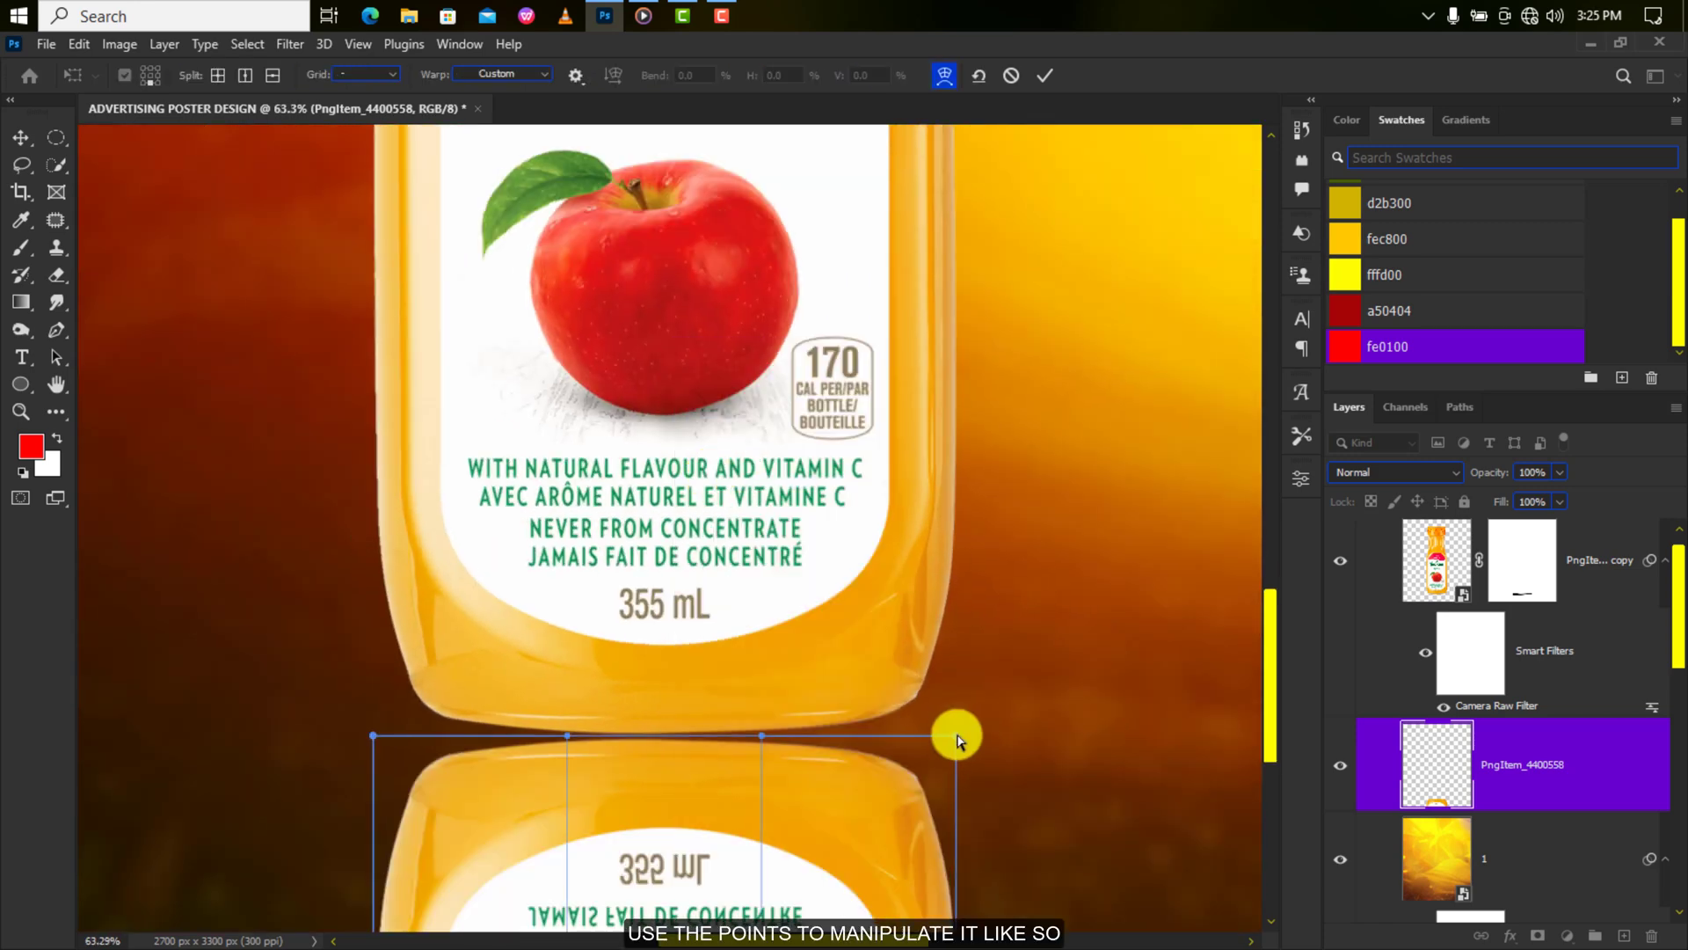
{"action": "left_click_drag", "start_coordinate": [957, 737], "coordinate": [954, 701]}
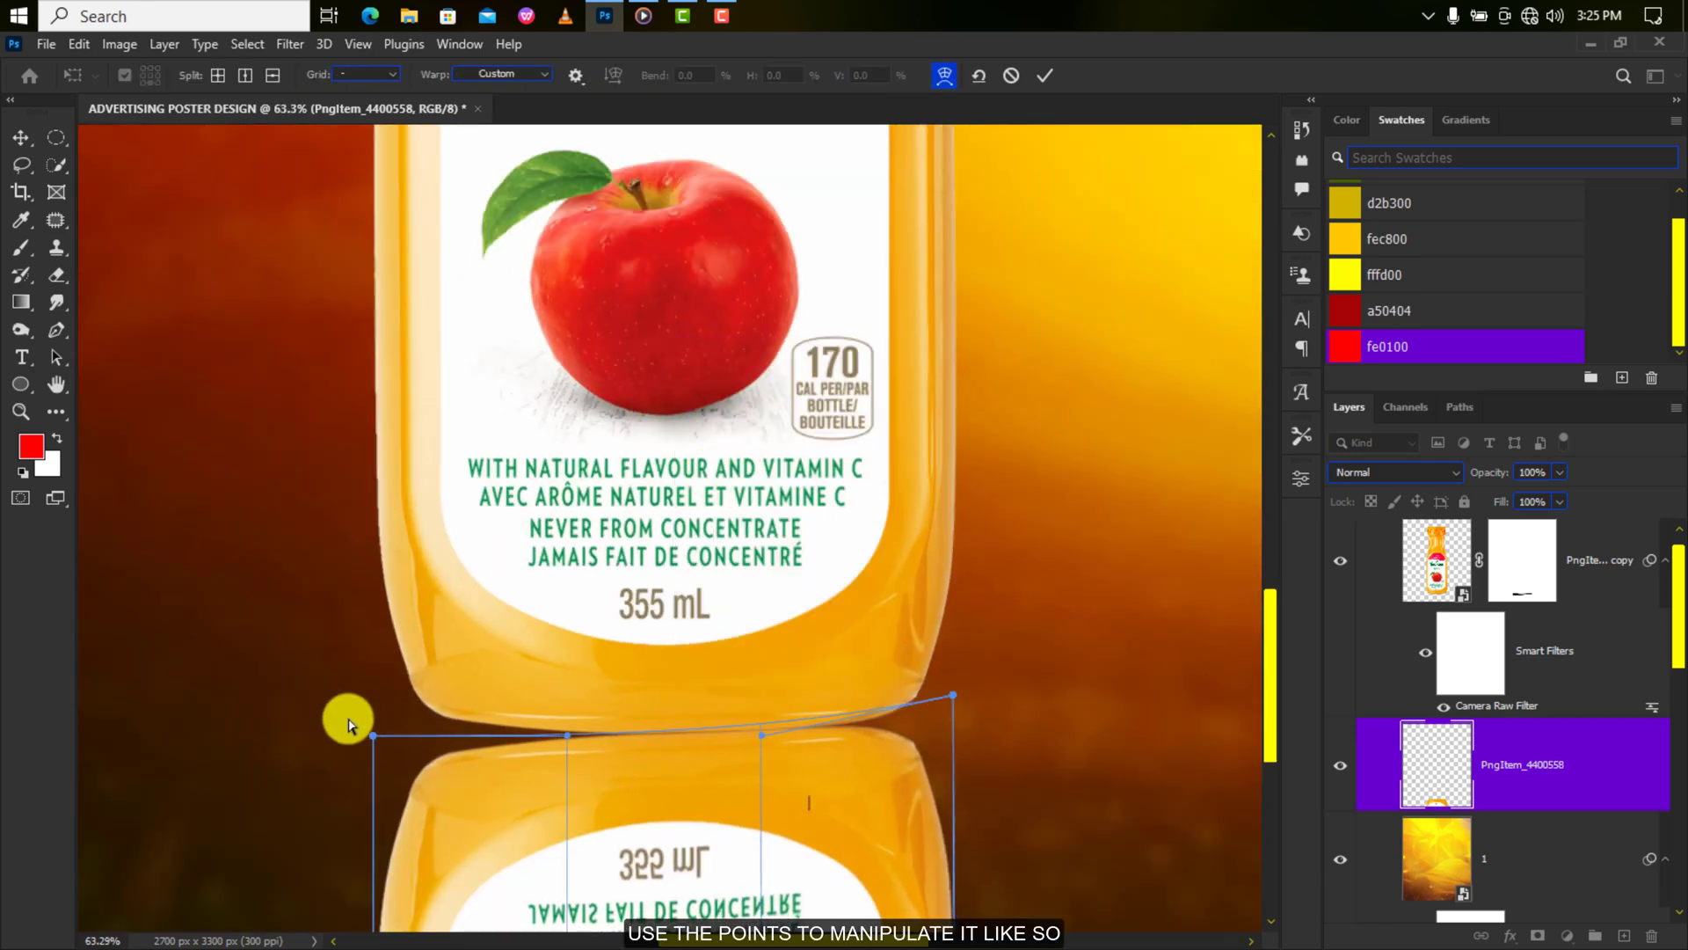
{"action": "left_click_drag", "start_coordinate": [371, 735], "coordinate": [368, 691]}
{"action": "left_click_drag", "start_coordinate": [953, 695], "coordinate": [950, 683]}
{"action": "left_click", "coordinate": [1045, 71]}
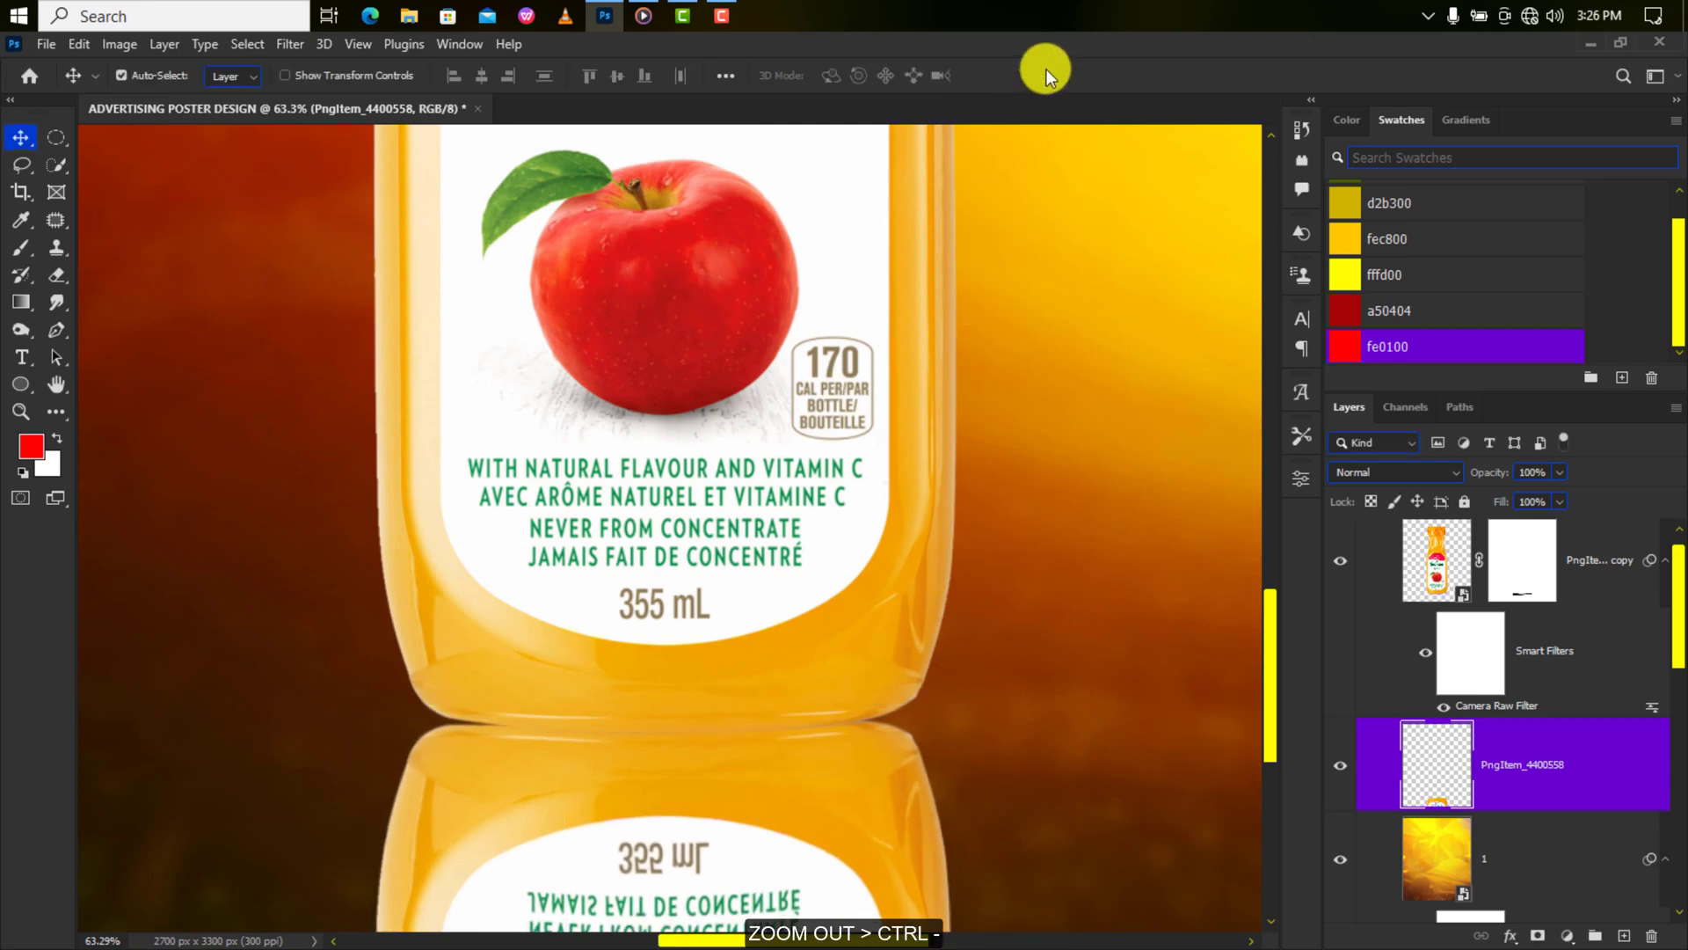
Mask the reflection with an upward black-to-white gradient, stretched taller to extend the fade.
{"action": "key", "text": "ctrl+minus"}
{"action": "key", "text": "ctrl+minus"}
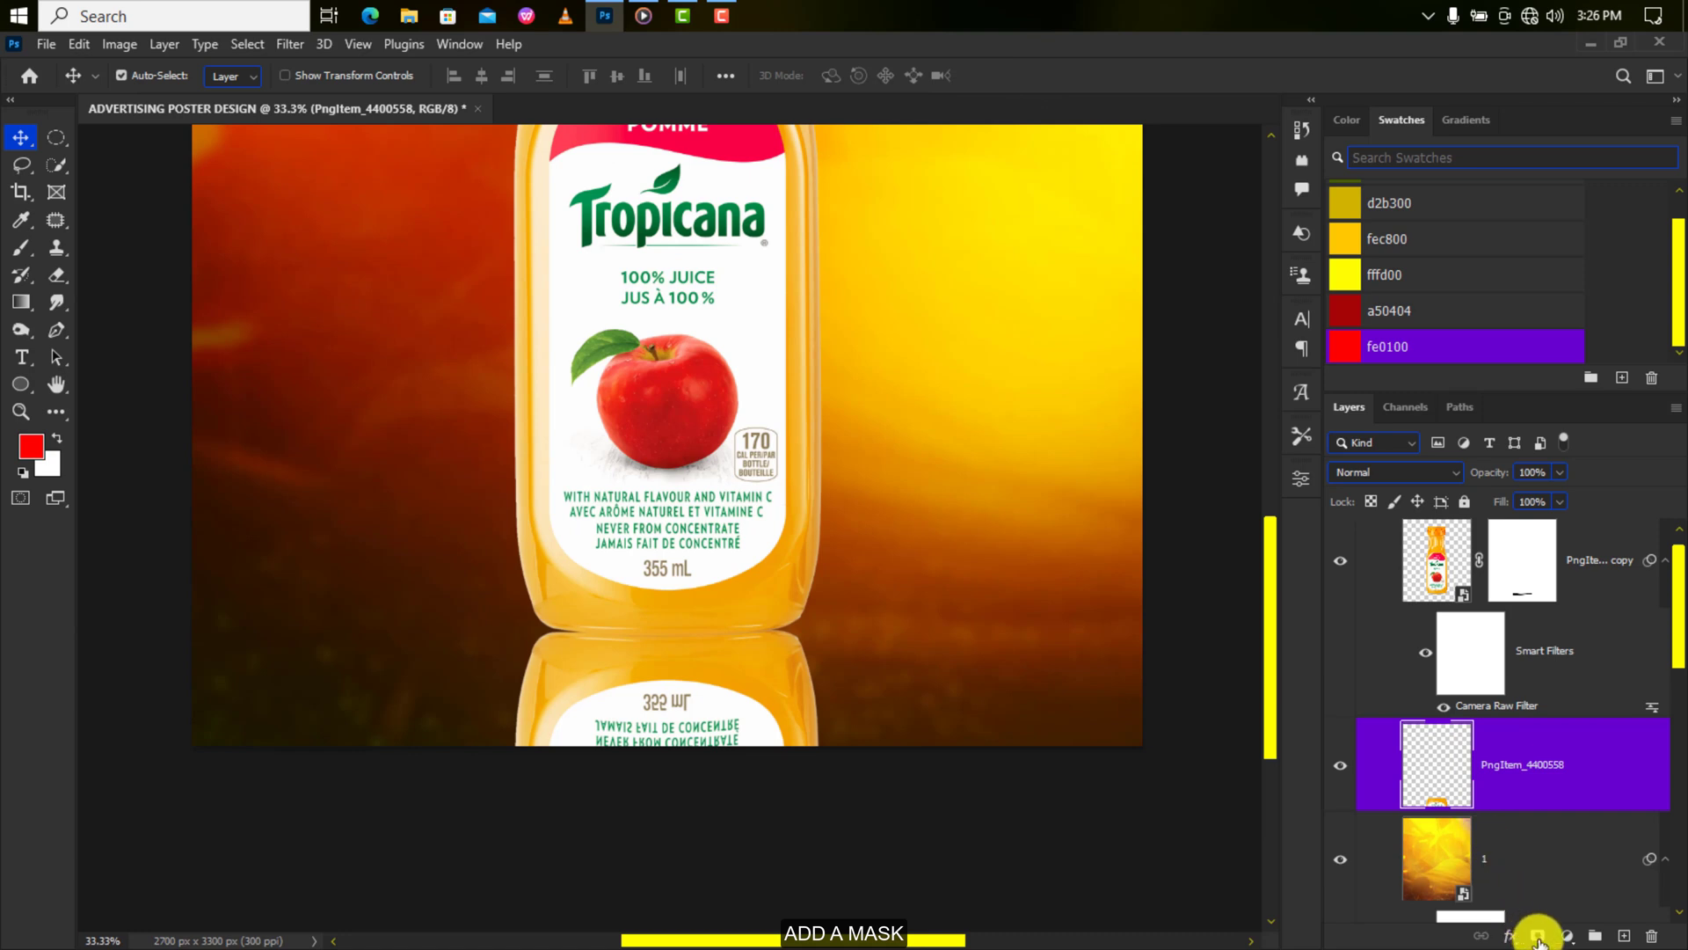
{"action": "left_click", "coordinate": [1537, 935]}
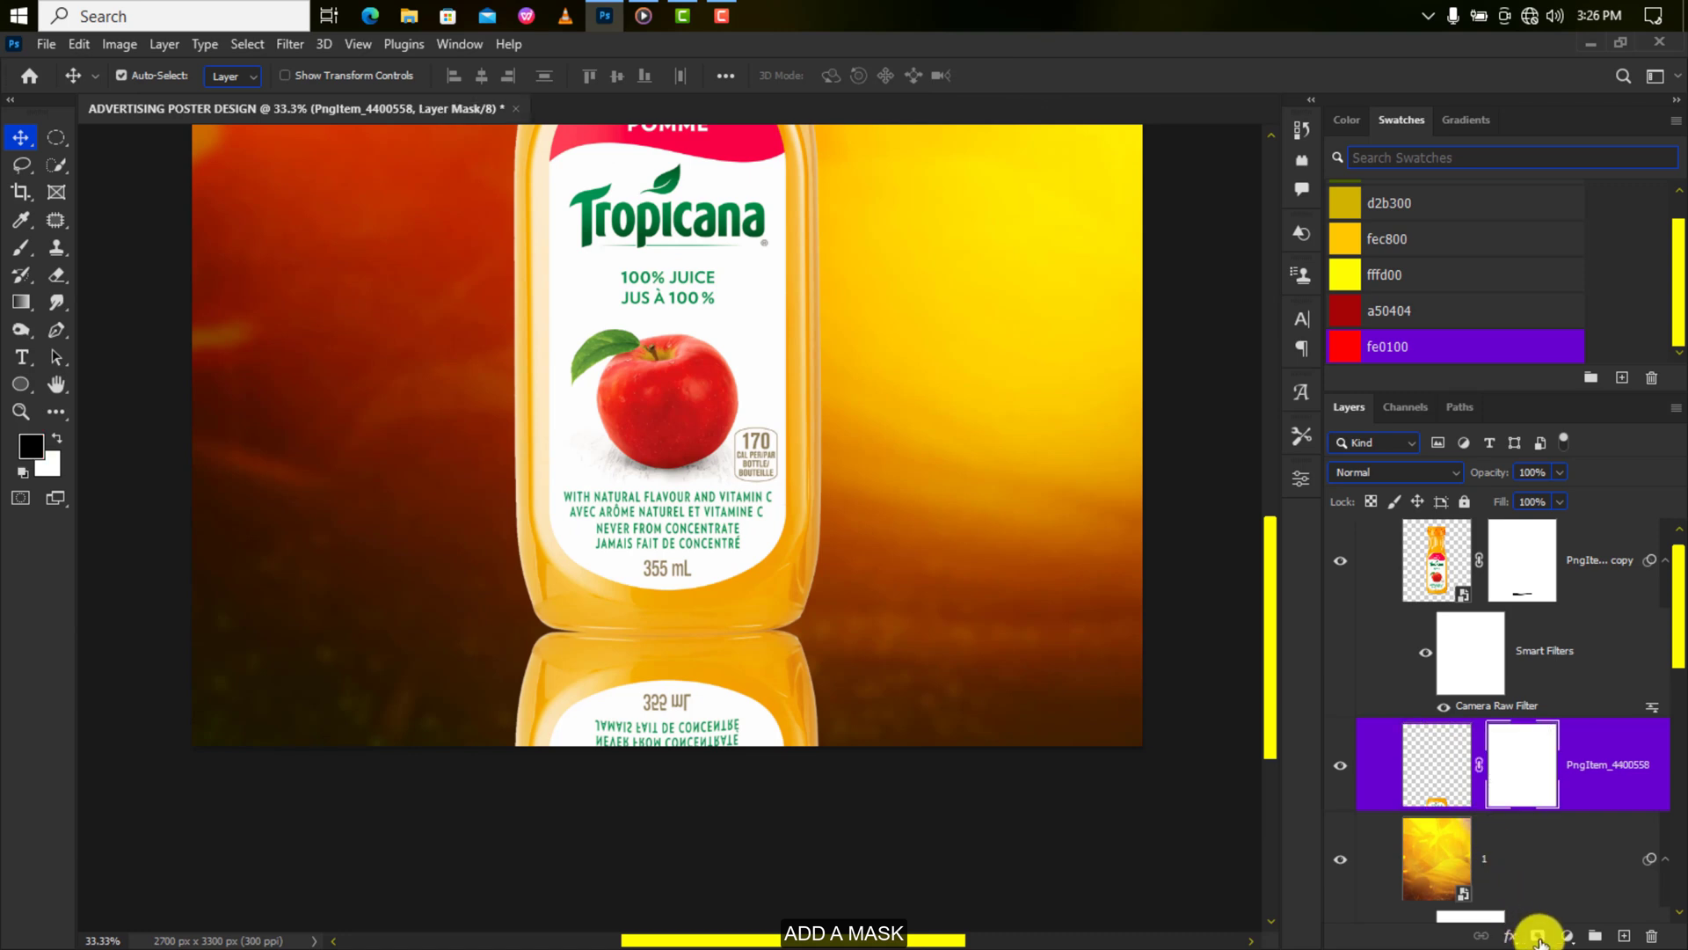
{"action": "left_click", "coordinate": [22, 304]}
{"action": "left_click", "coordinate": [248, 75]}
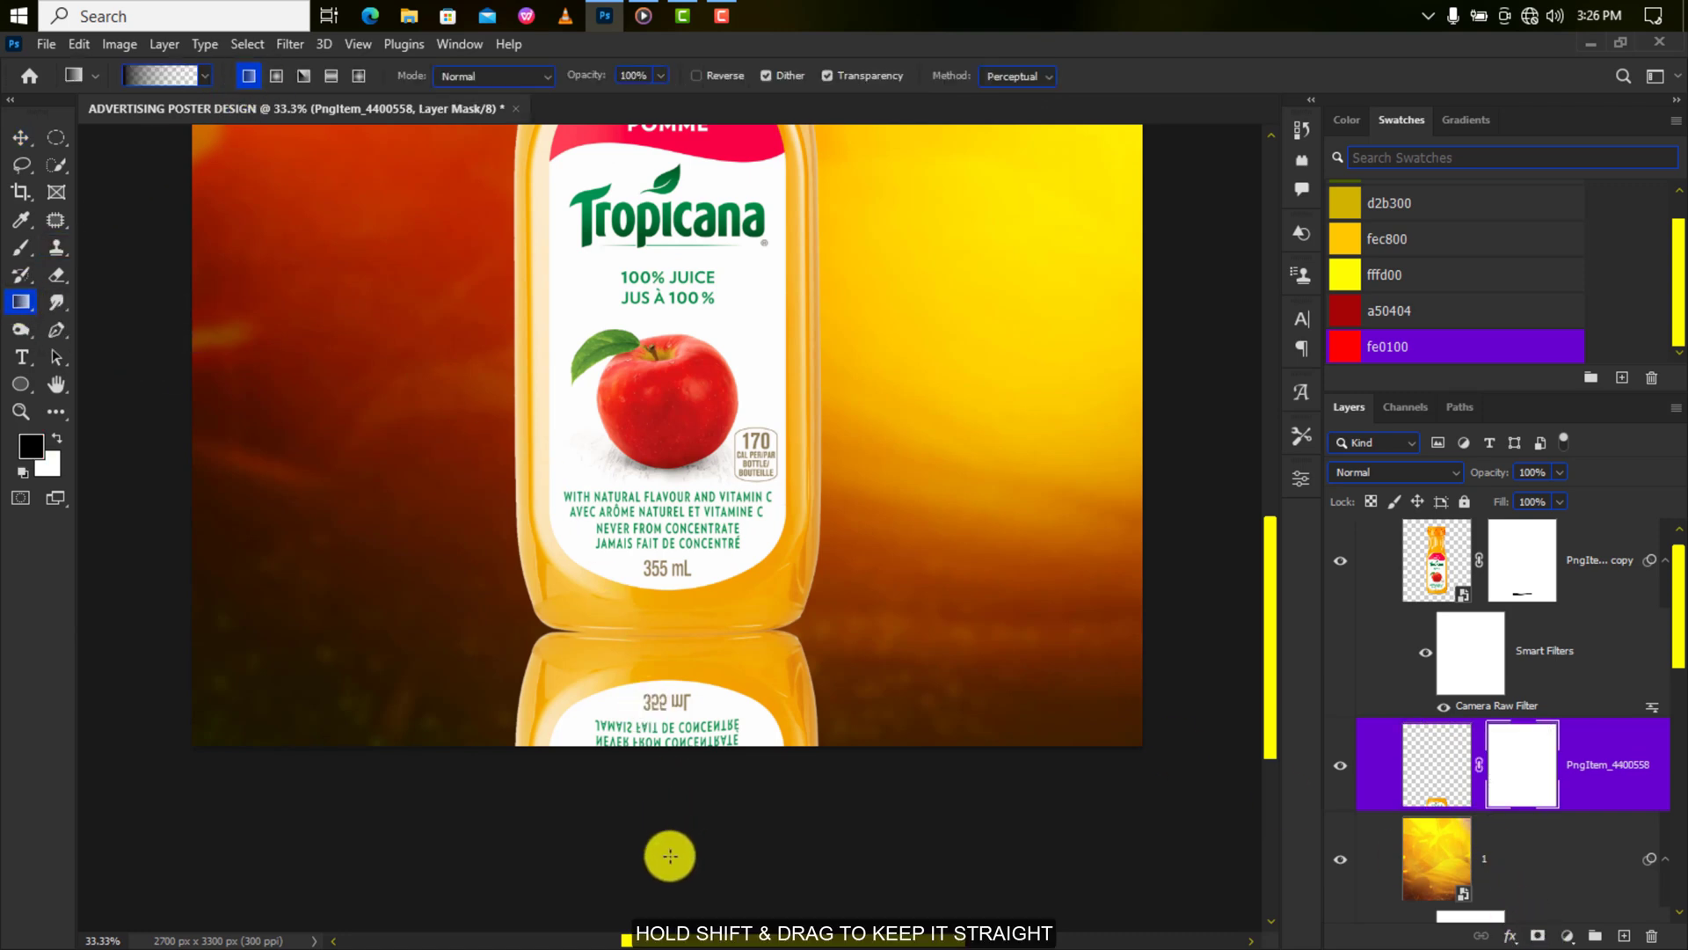
{"action": "left_click_drag", "start_coordinate": [670, 855], "coordinate": [683, 476]}
{"action": "key", "text": "v"}
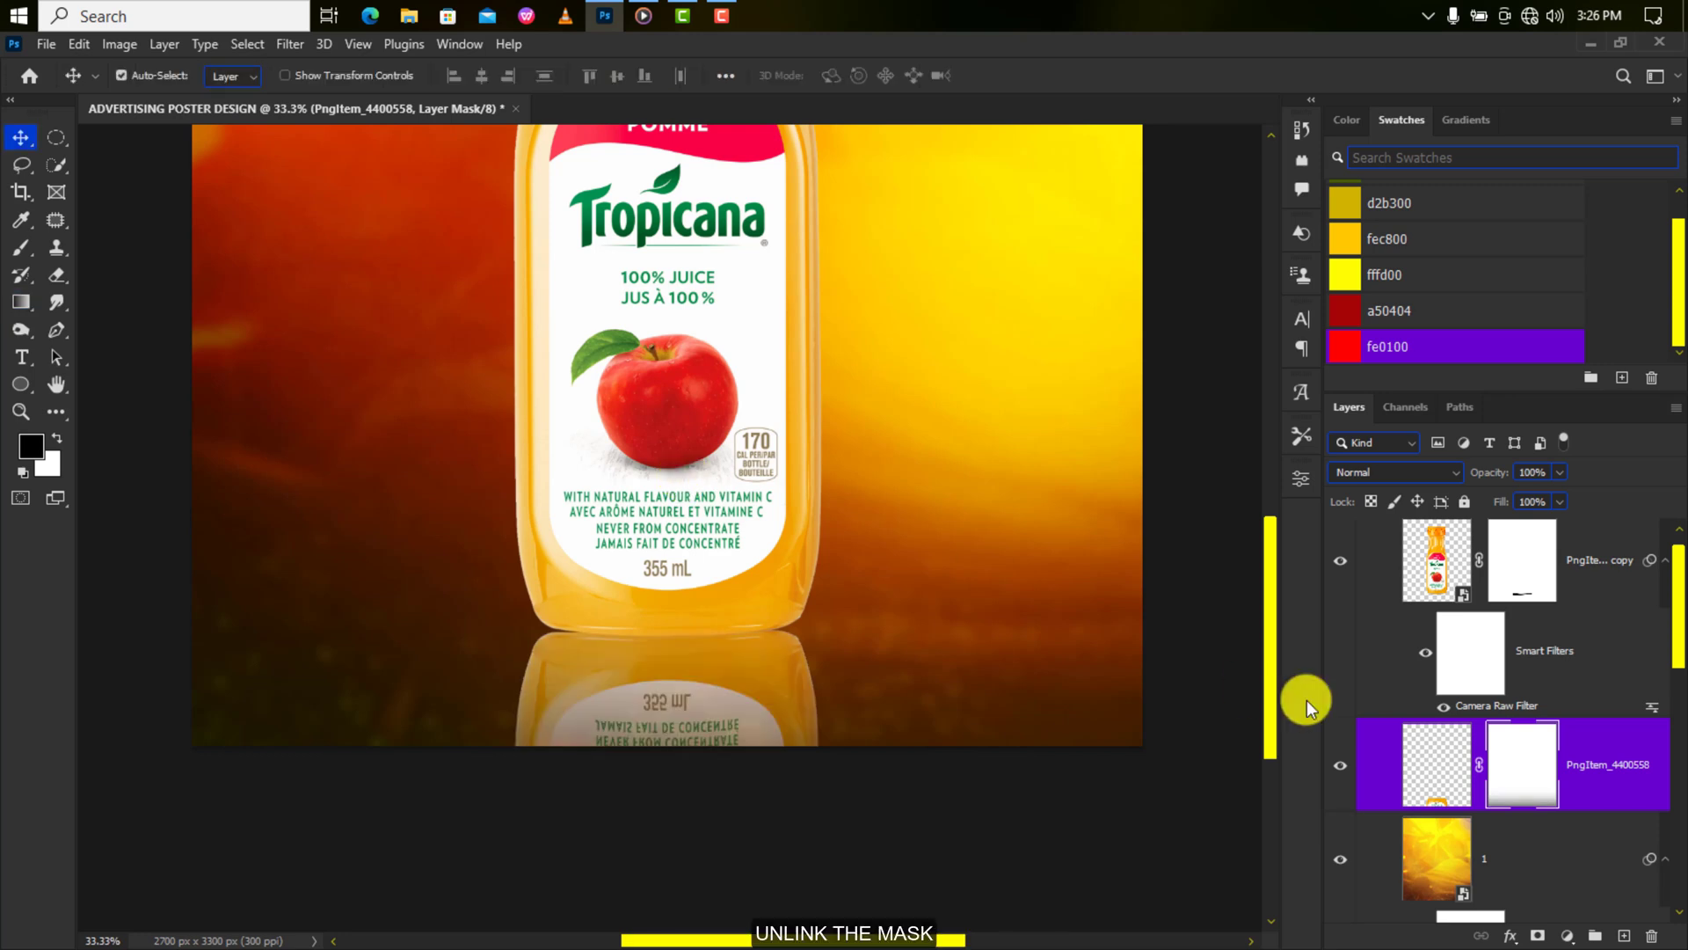
{"action": "key", "text": "ctrl+t"}
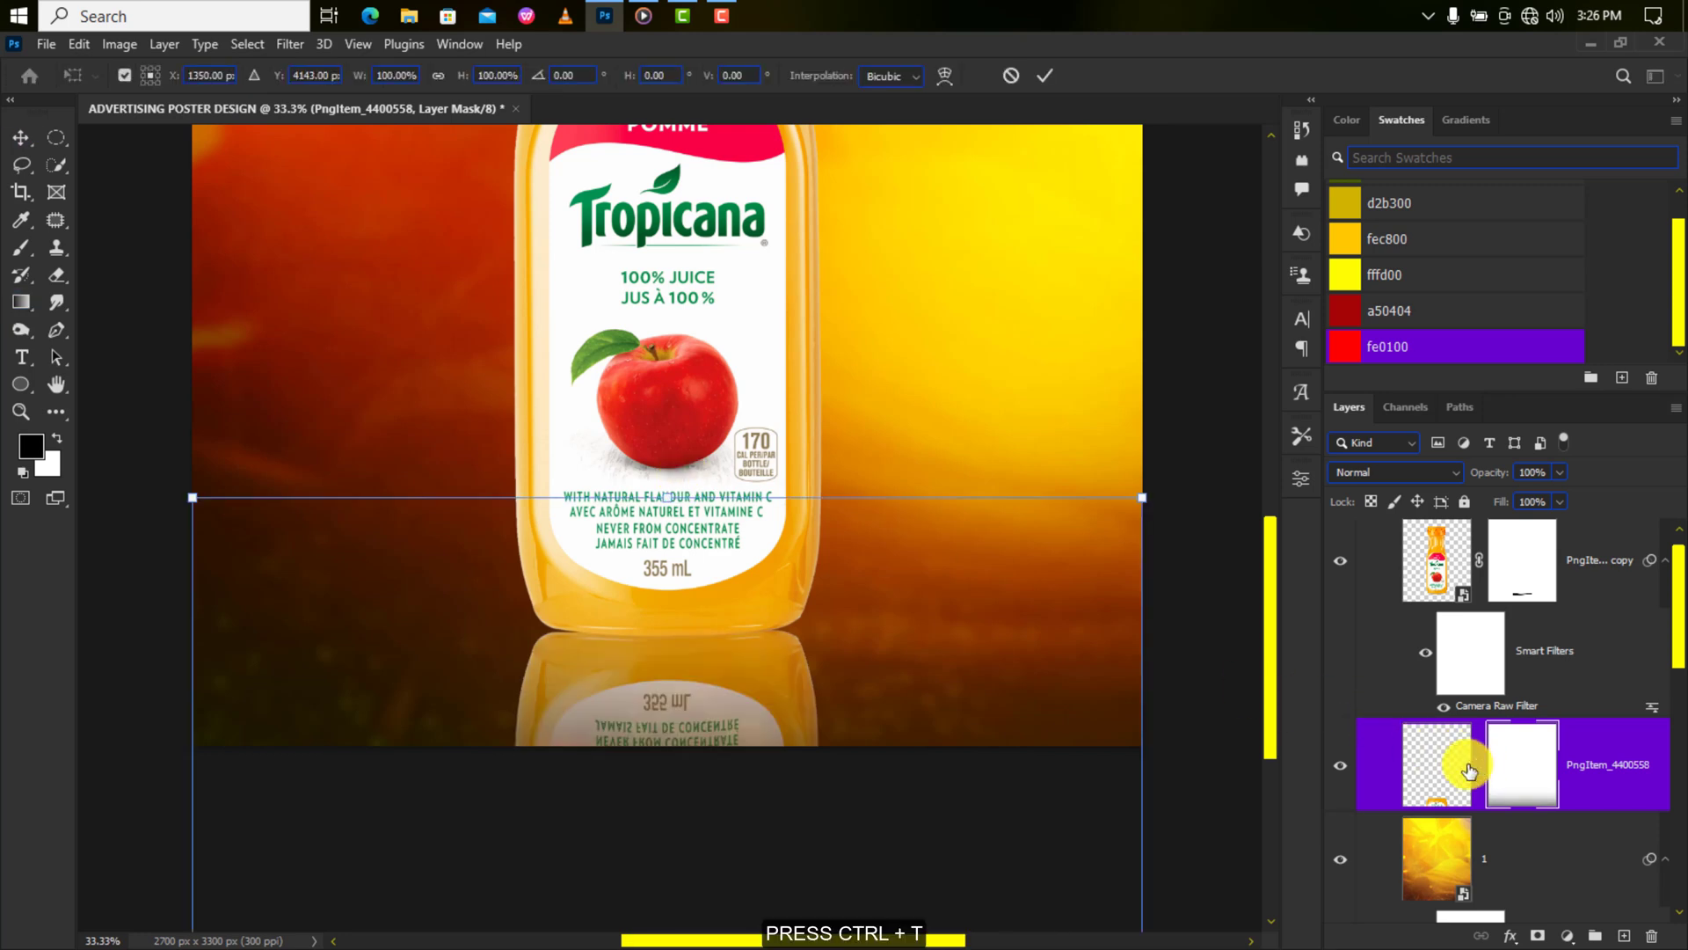
{"action": "left_click_drag", "start_coordinate": [666, 494], "coordinate": [666, 344]}
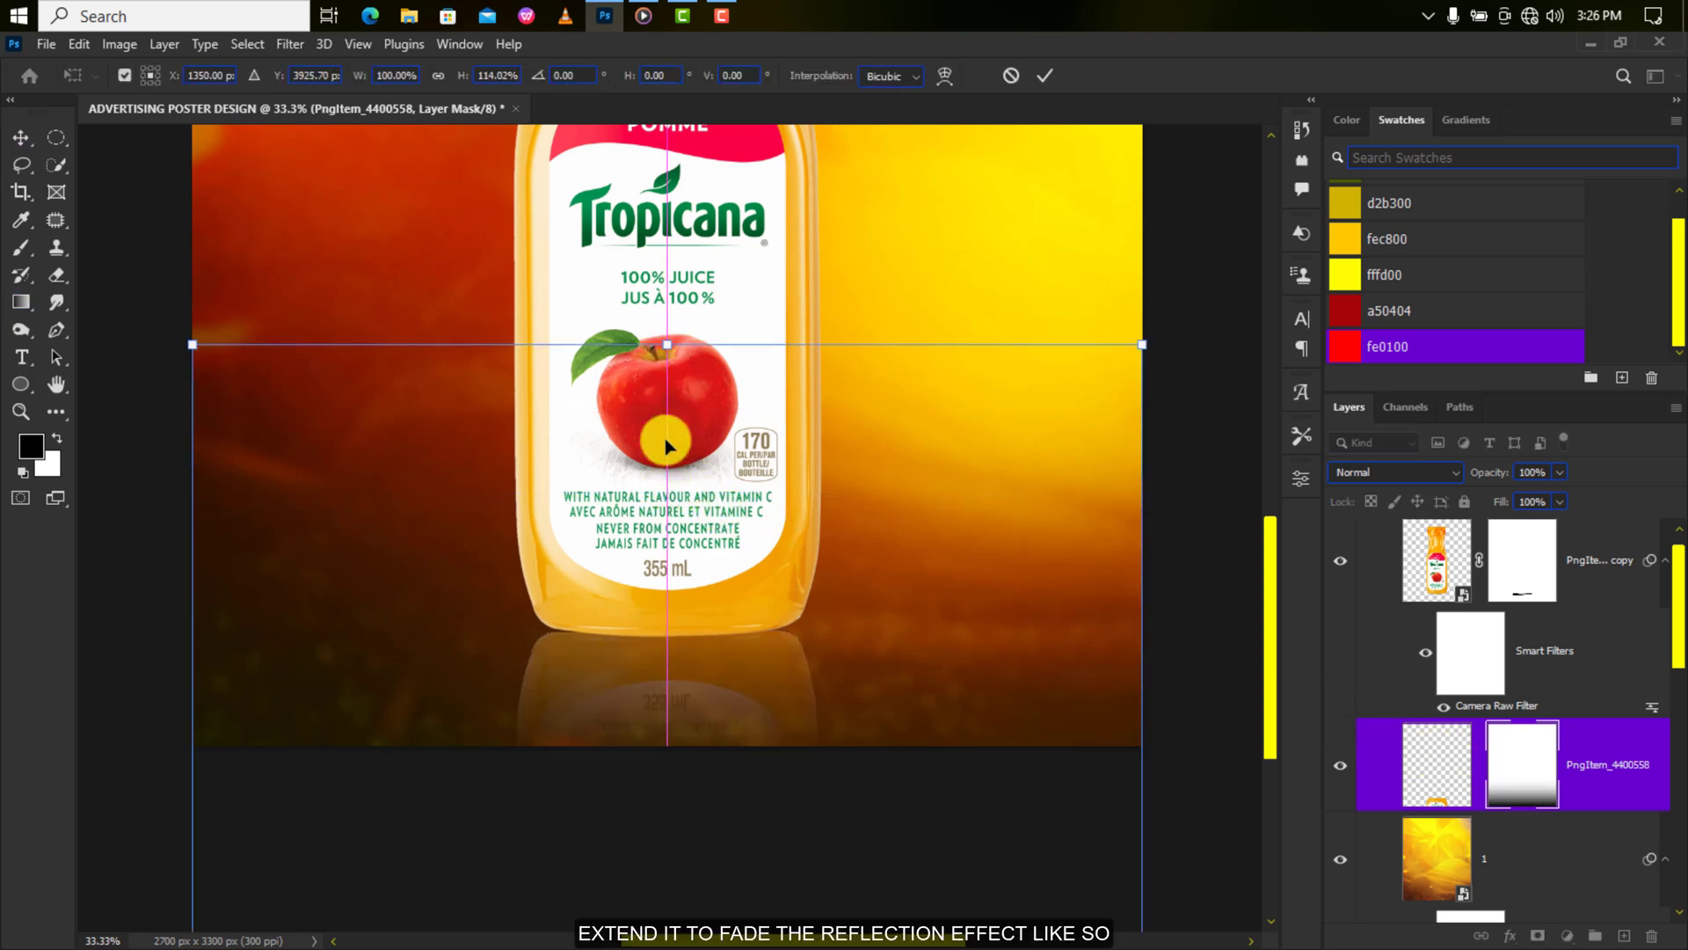
{"action": "left_click_drag", "start_coordinate": [670, 688], "coordinate": [673, 676]}
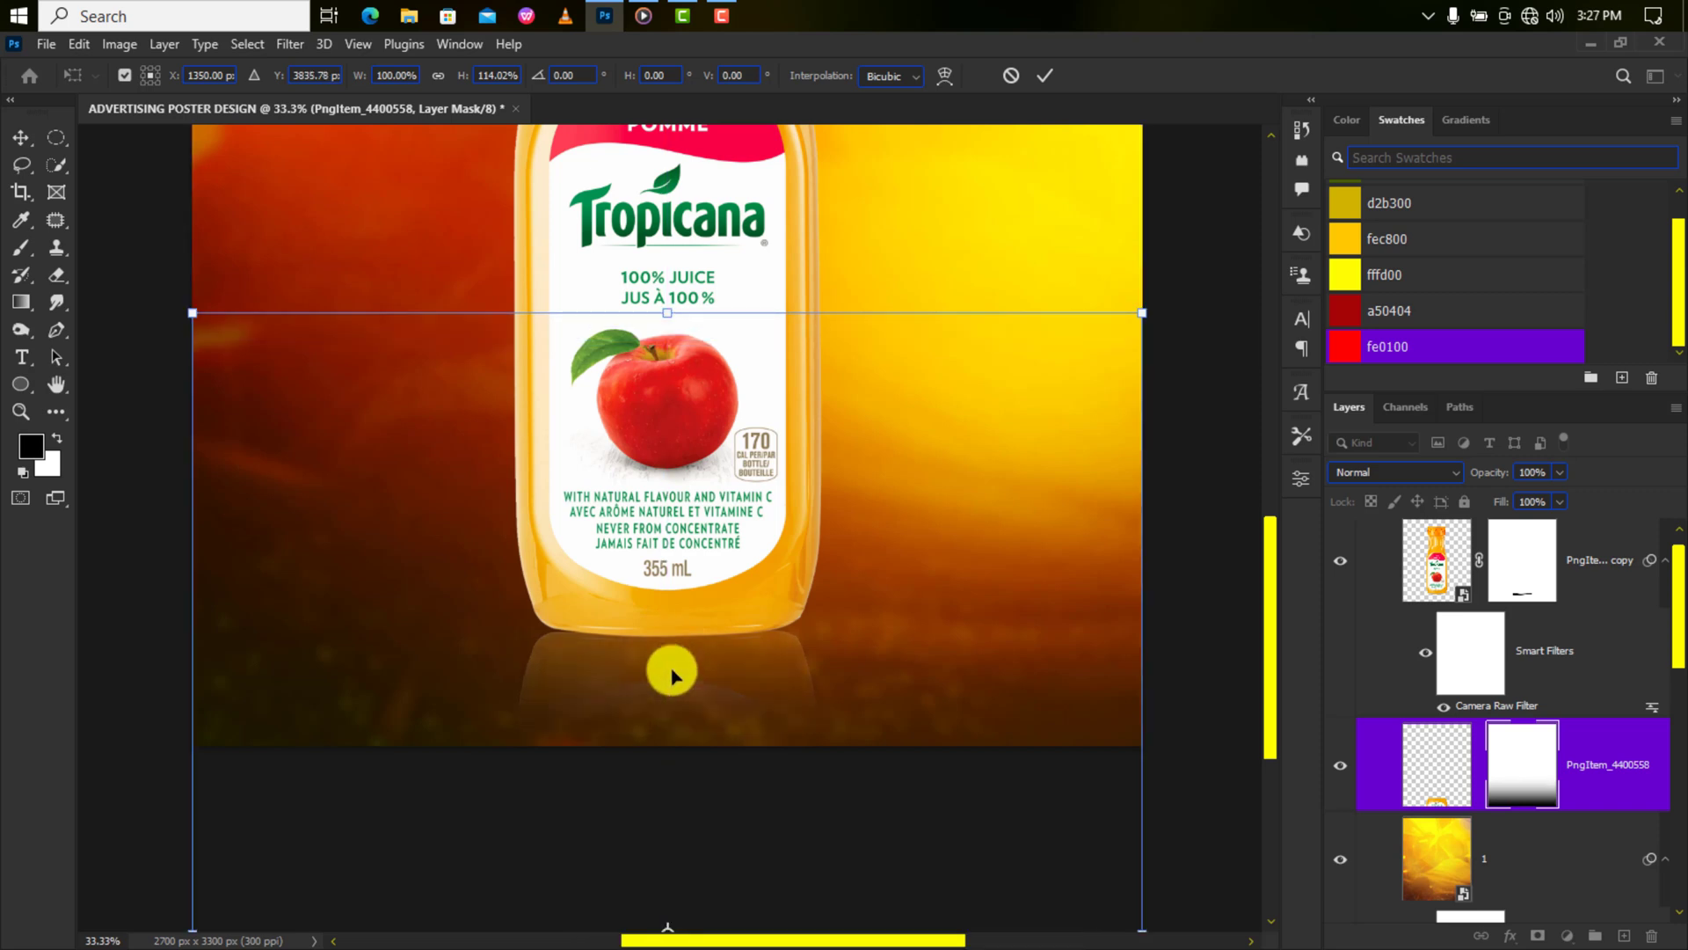
{"action": "left_click", "coordinate": [1042, 73]}
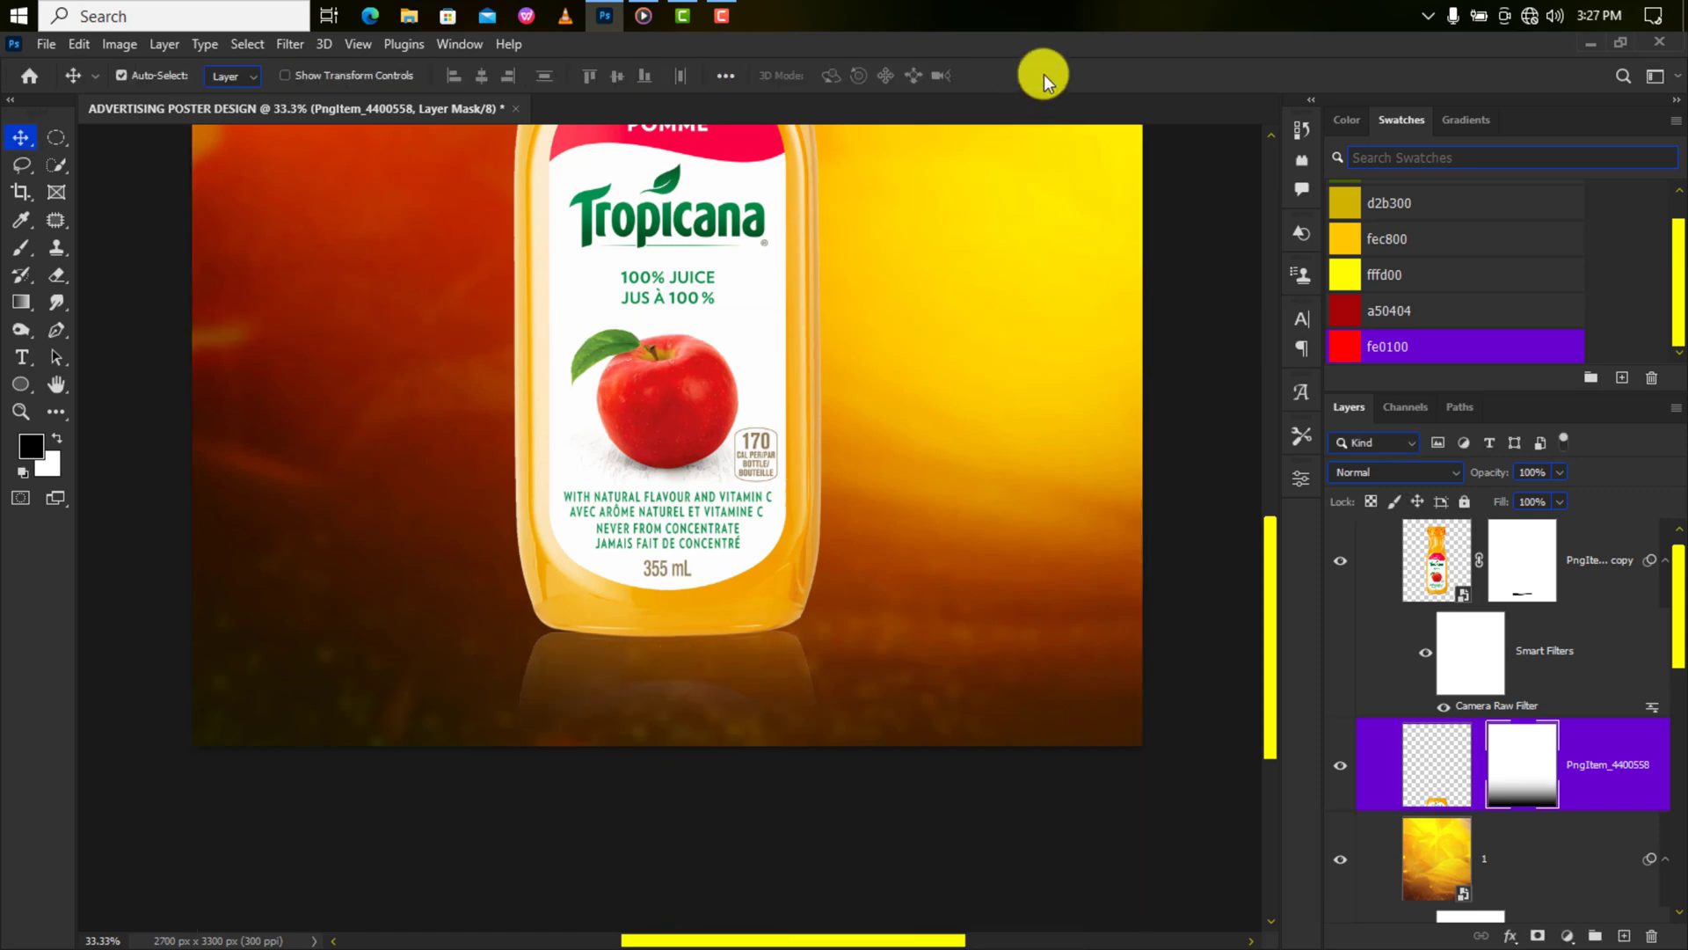
Set the reflection layer's blend mode to Linear Light.
{"action": "left_click", "coordinate": [1418, 728]}
{"action": "left_click", "coordinate": [1398, 472]}
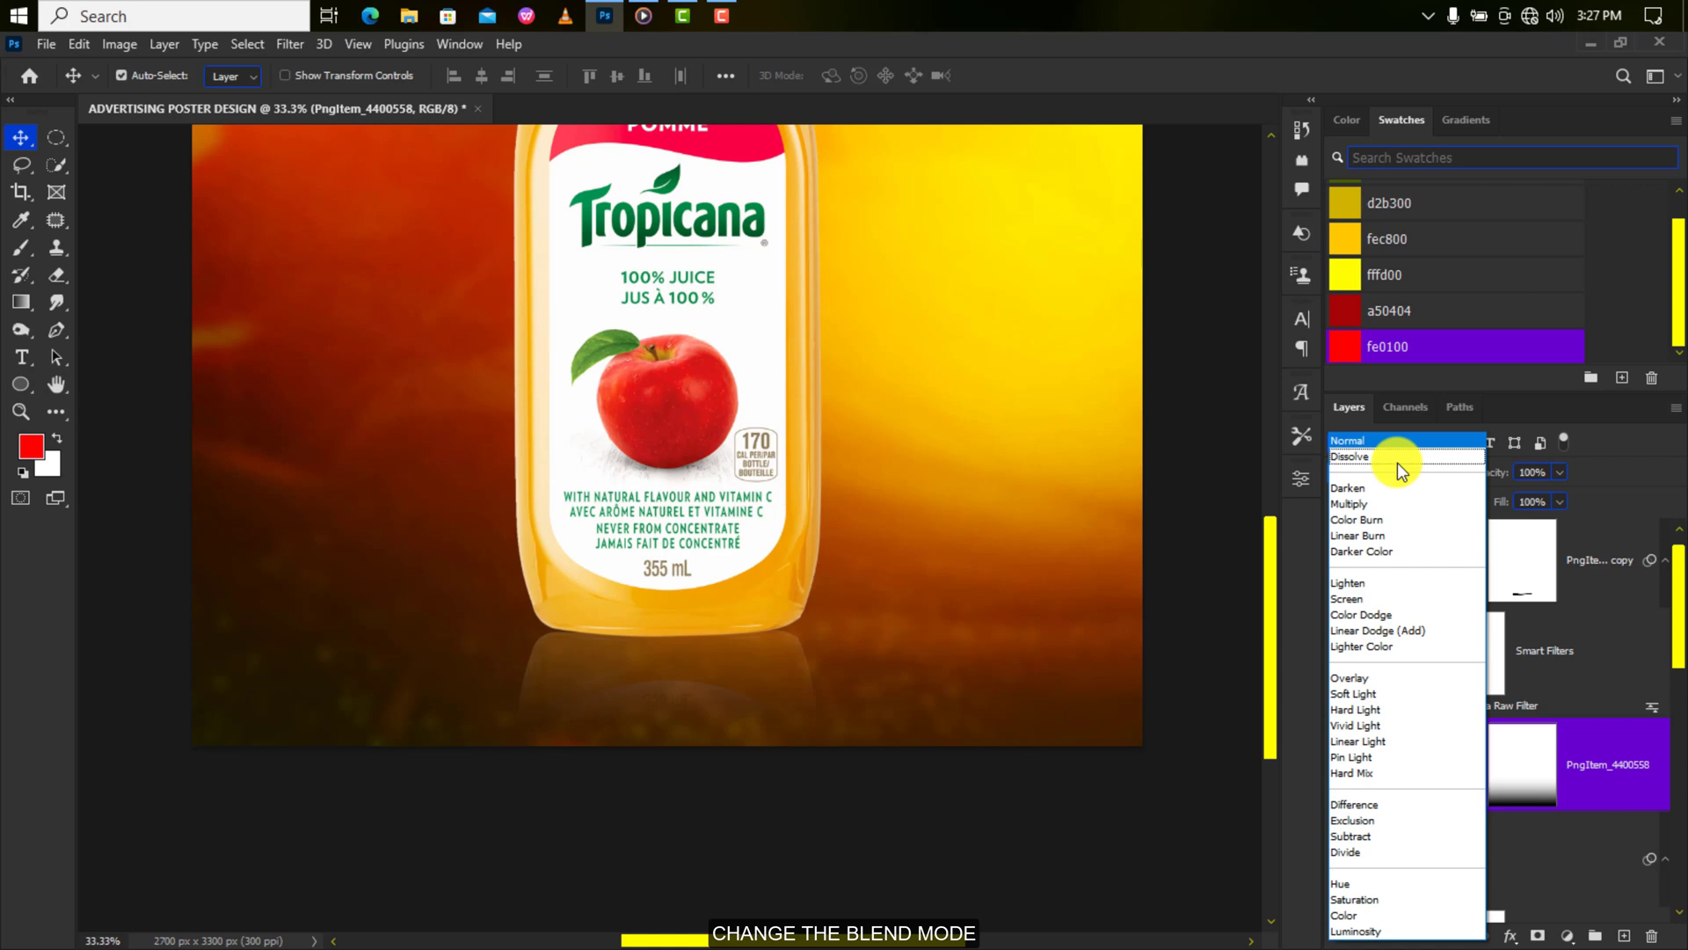
{"action": "left_click", "coordinate": [1372, 739]}
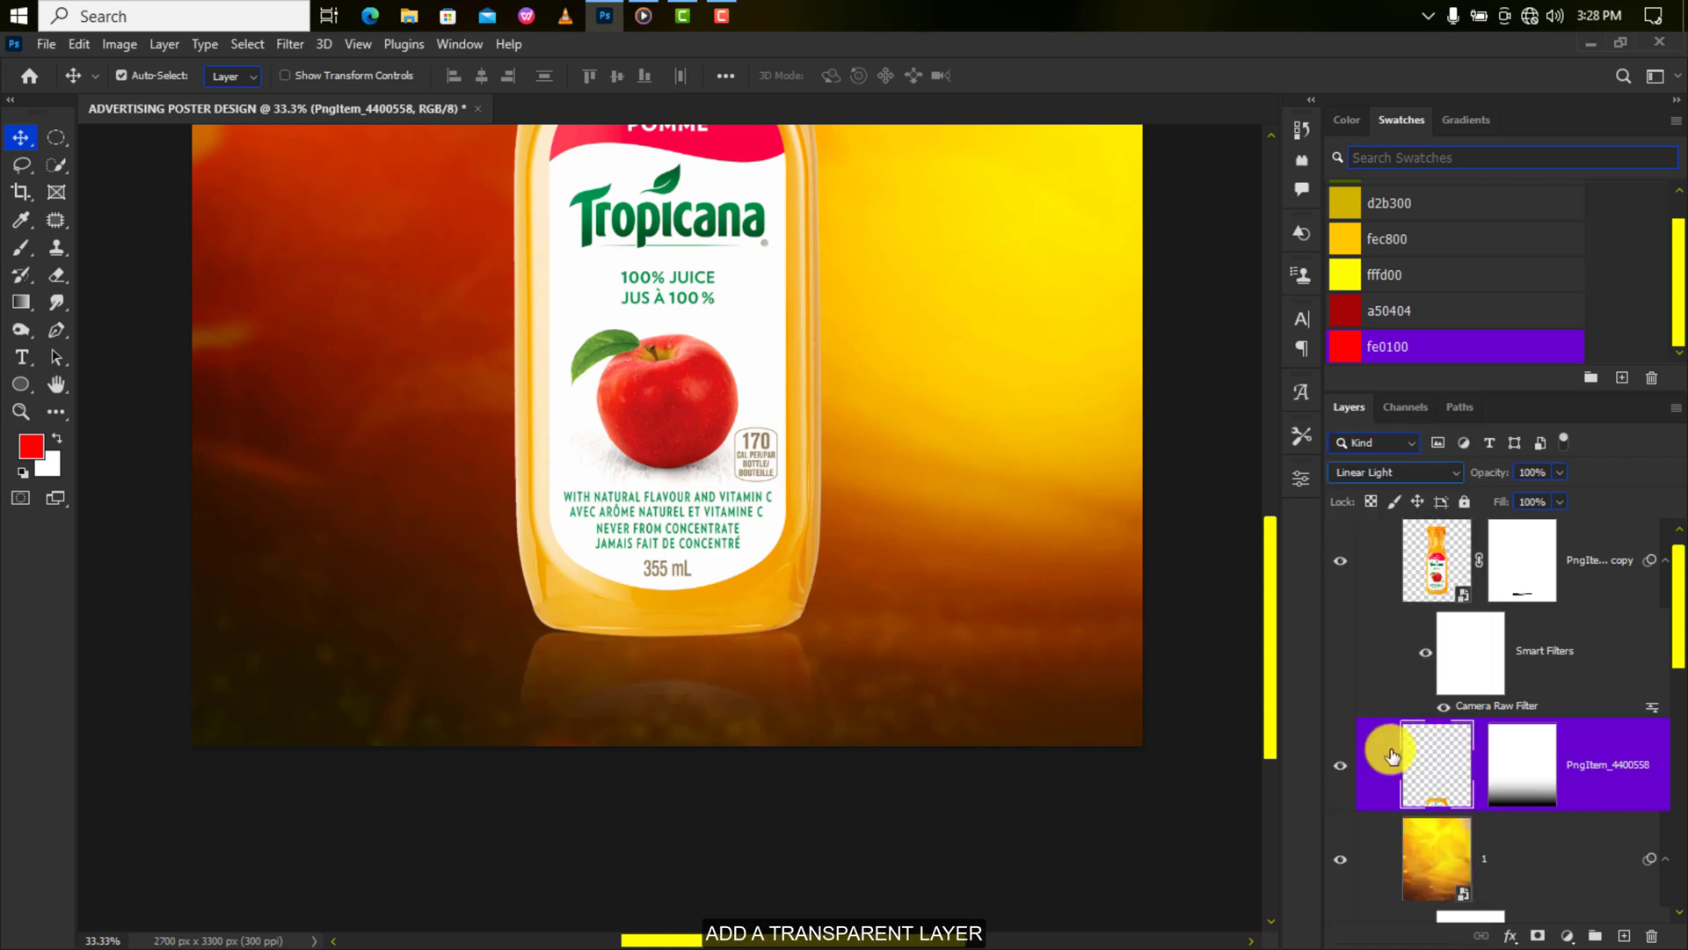
Create a new layer, set a near-black foreground colour, and select an ellipse under the bottle base.
{"action": "left_click", "coordinate": [1624, 935]}
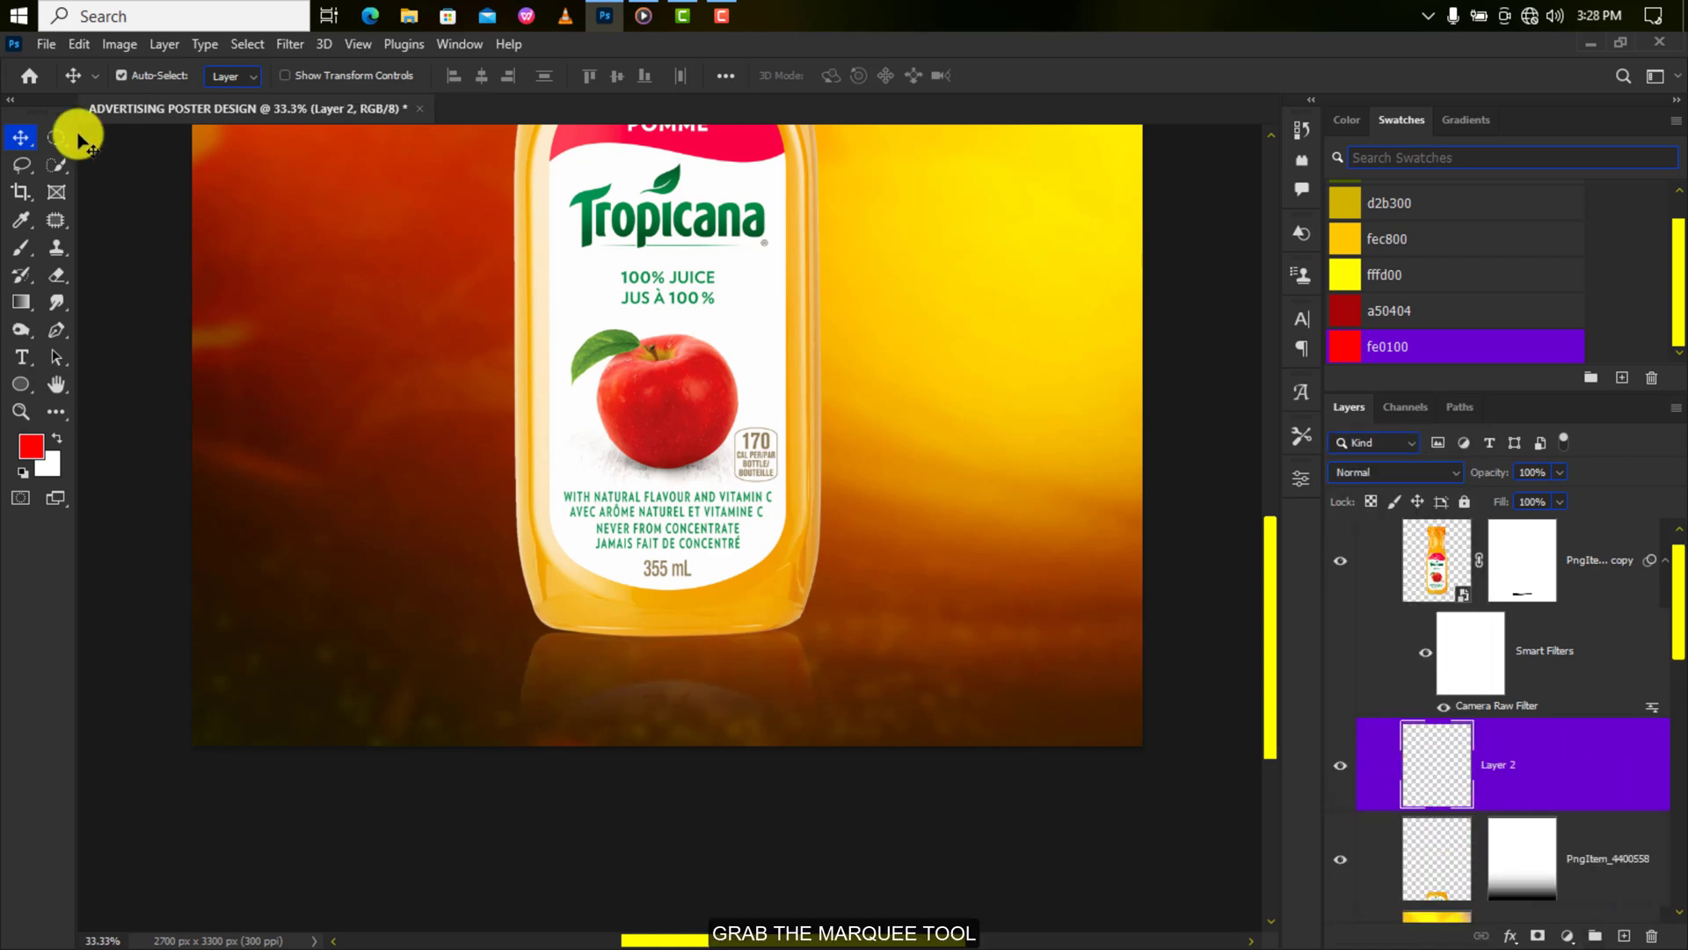
{"action": "left_click", "coordinate": [56, 138]}
{"action": "left_click", "coordinate": [32, 447]}
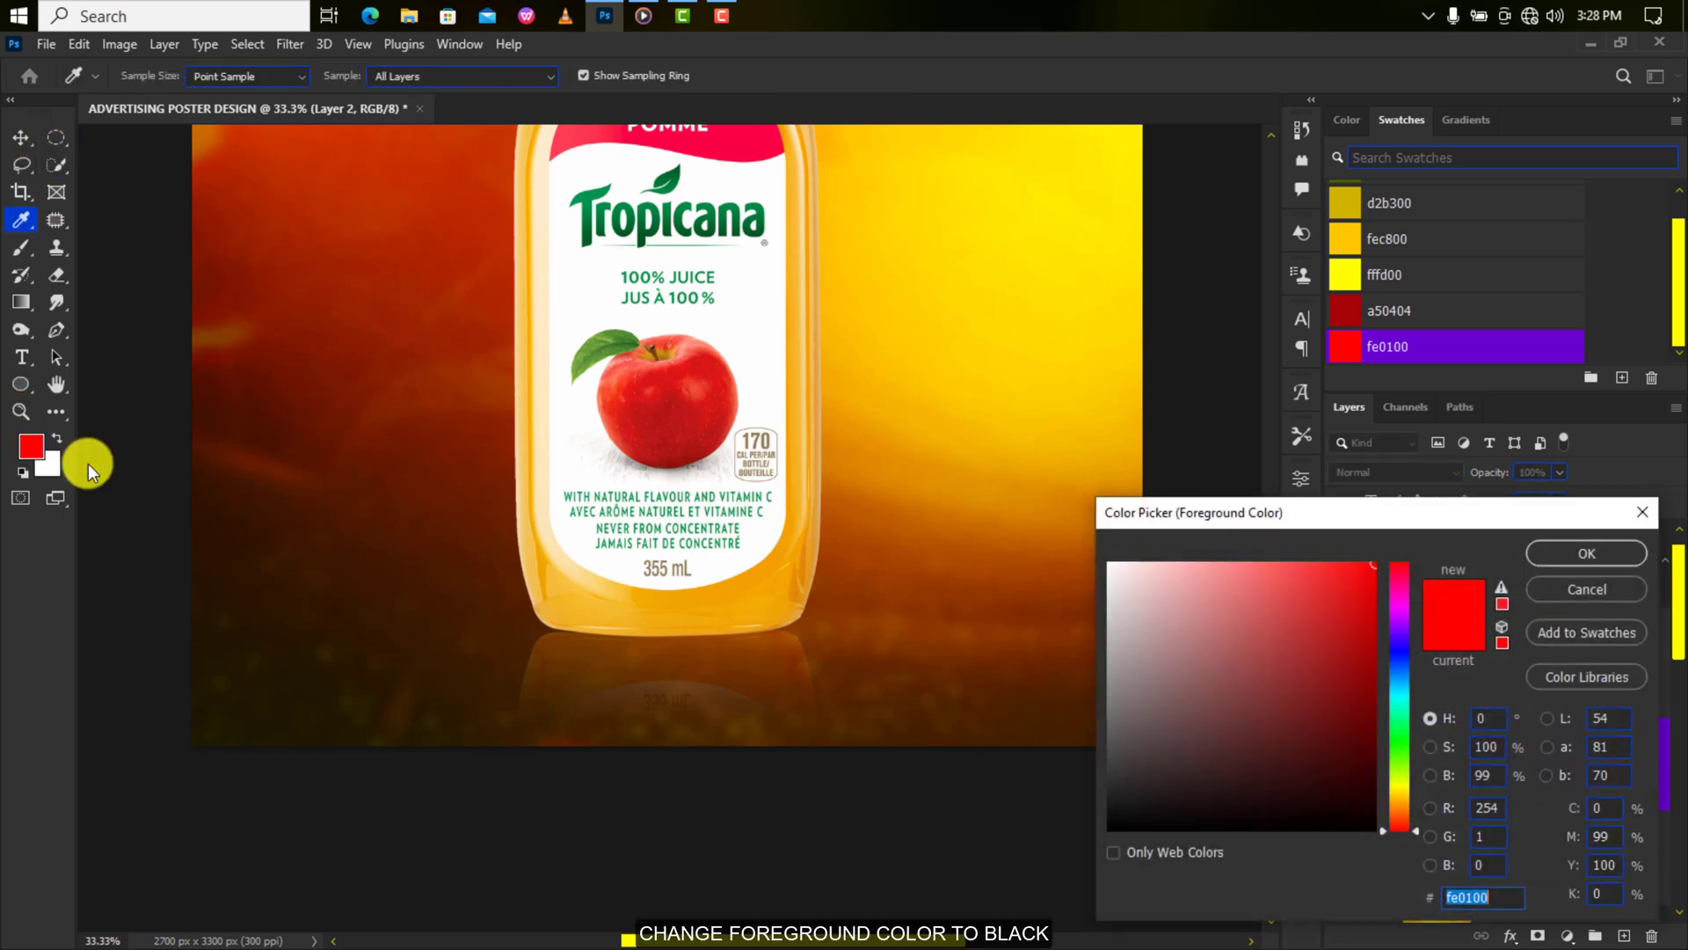
{"action": "left_click", "coordinate": [1114, 800]}
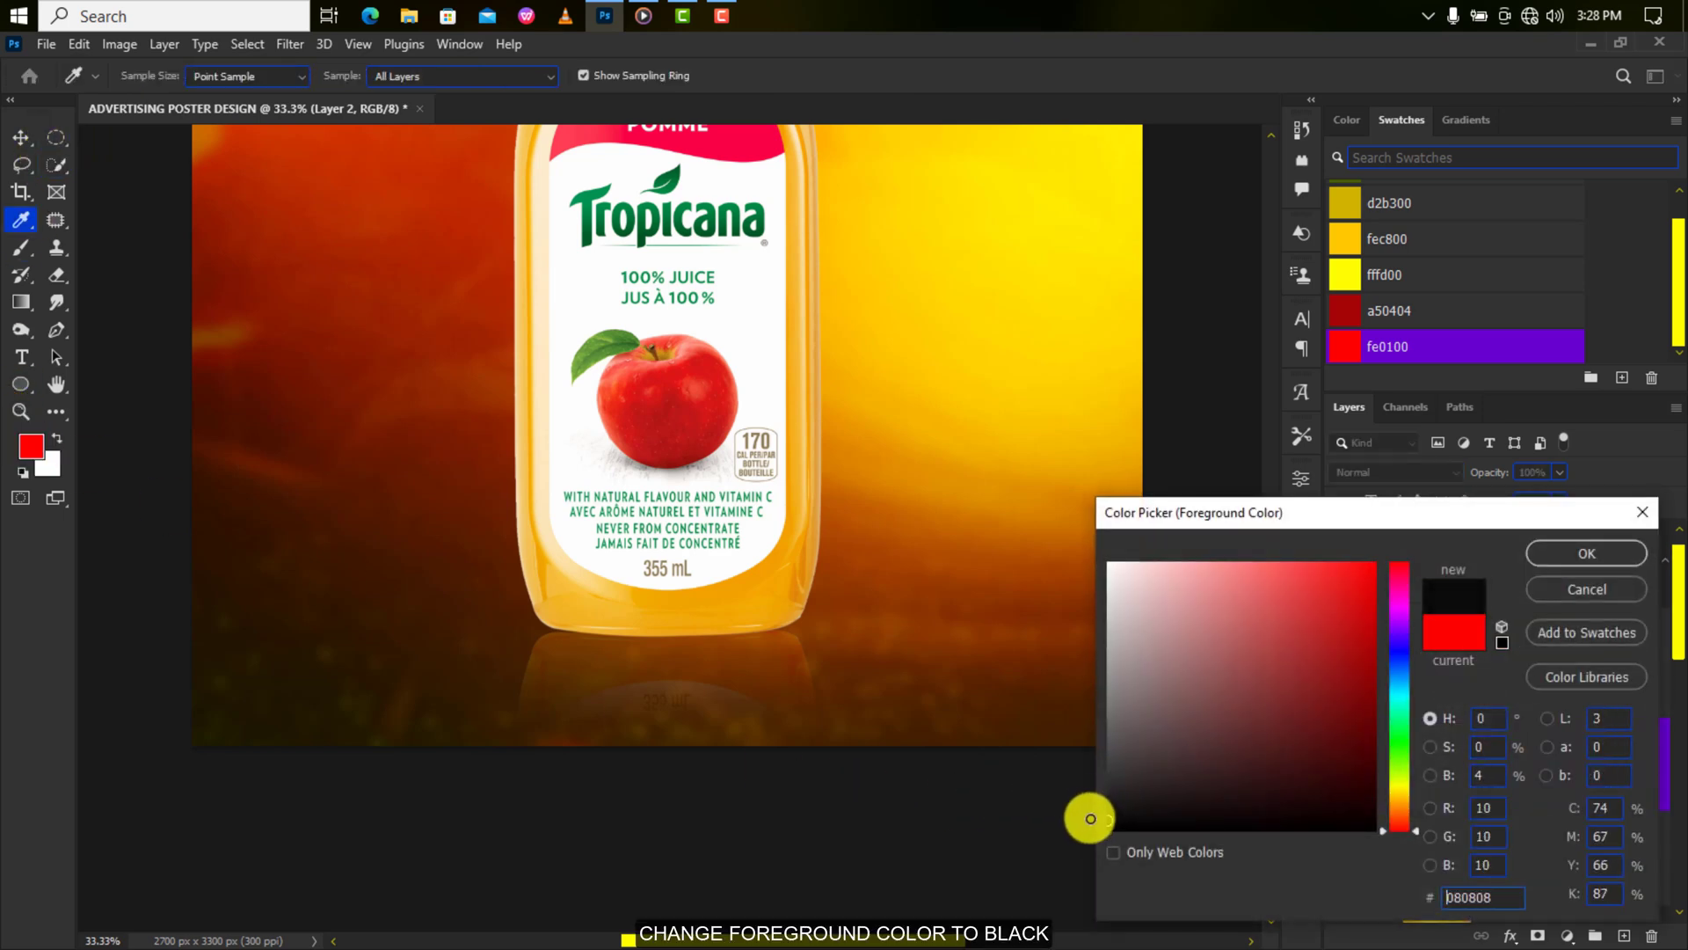
{"action": "left_click", "coordinate": [1587, 553]}
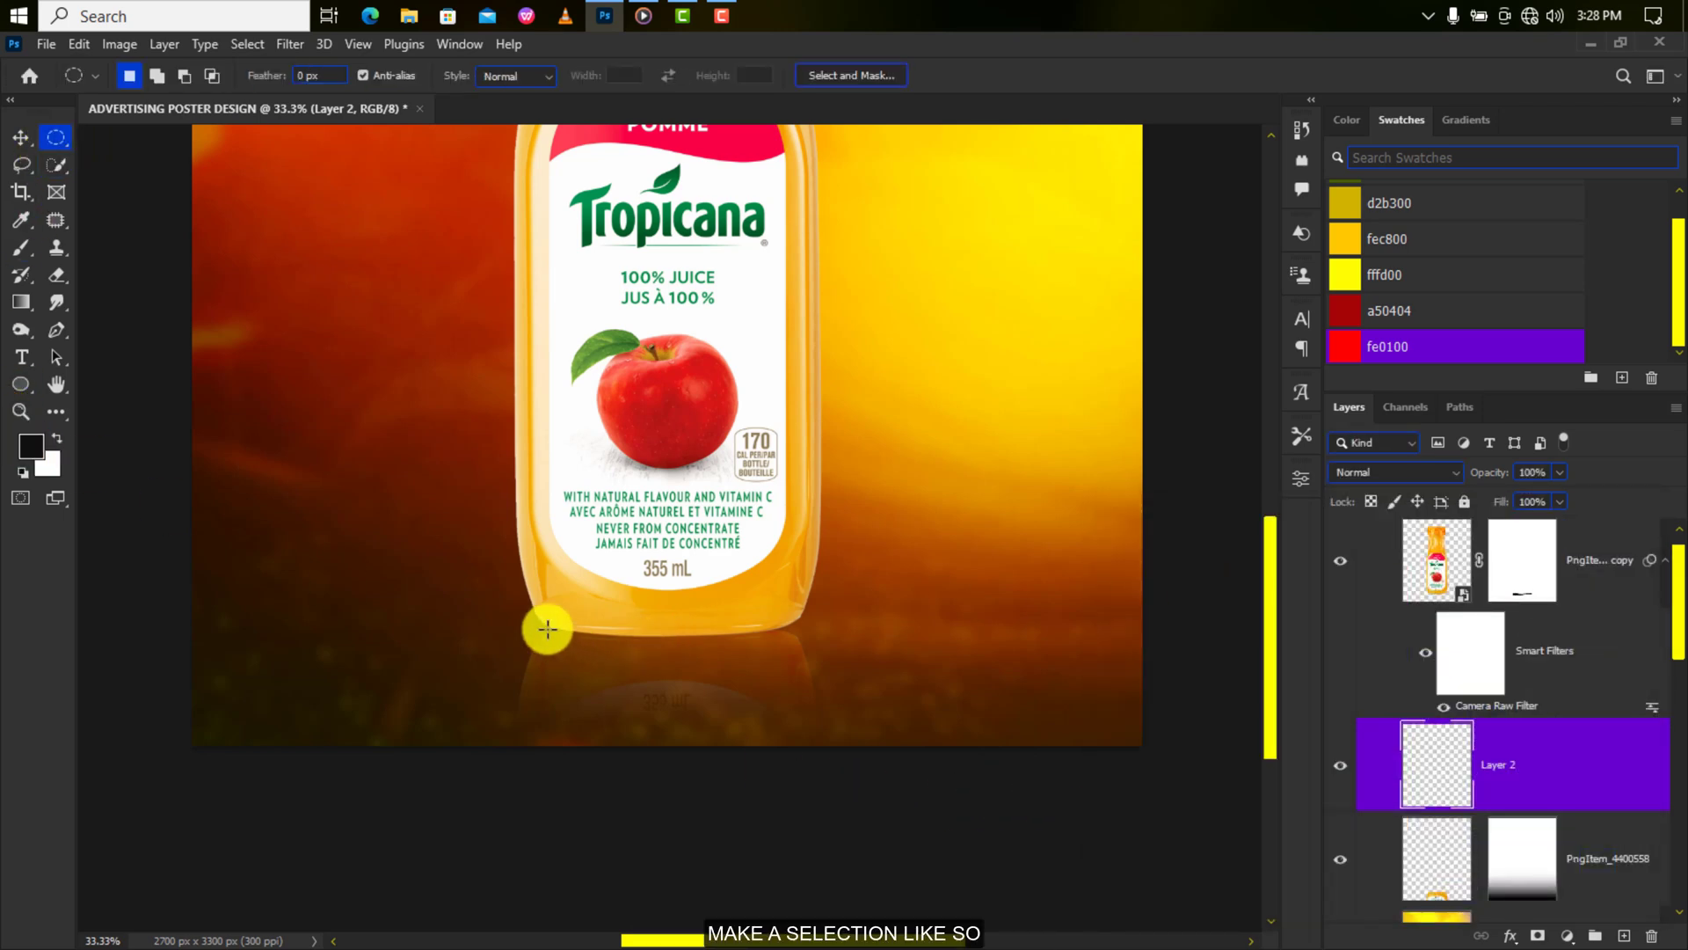
{"action": "left_click_drag", "start_coordinate": [547, 628], "coordinate": [796, 644]}
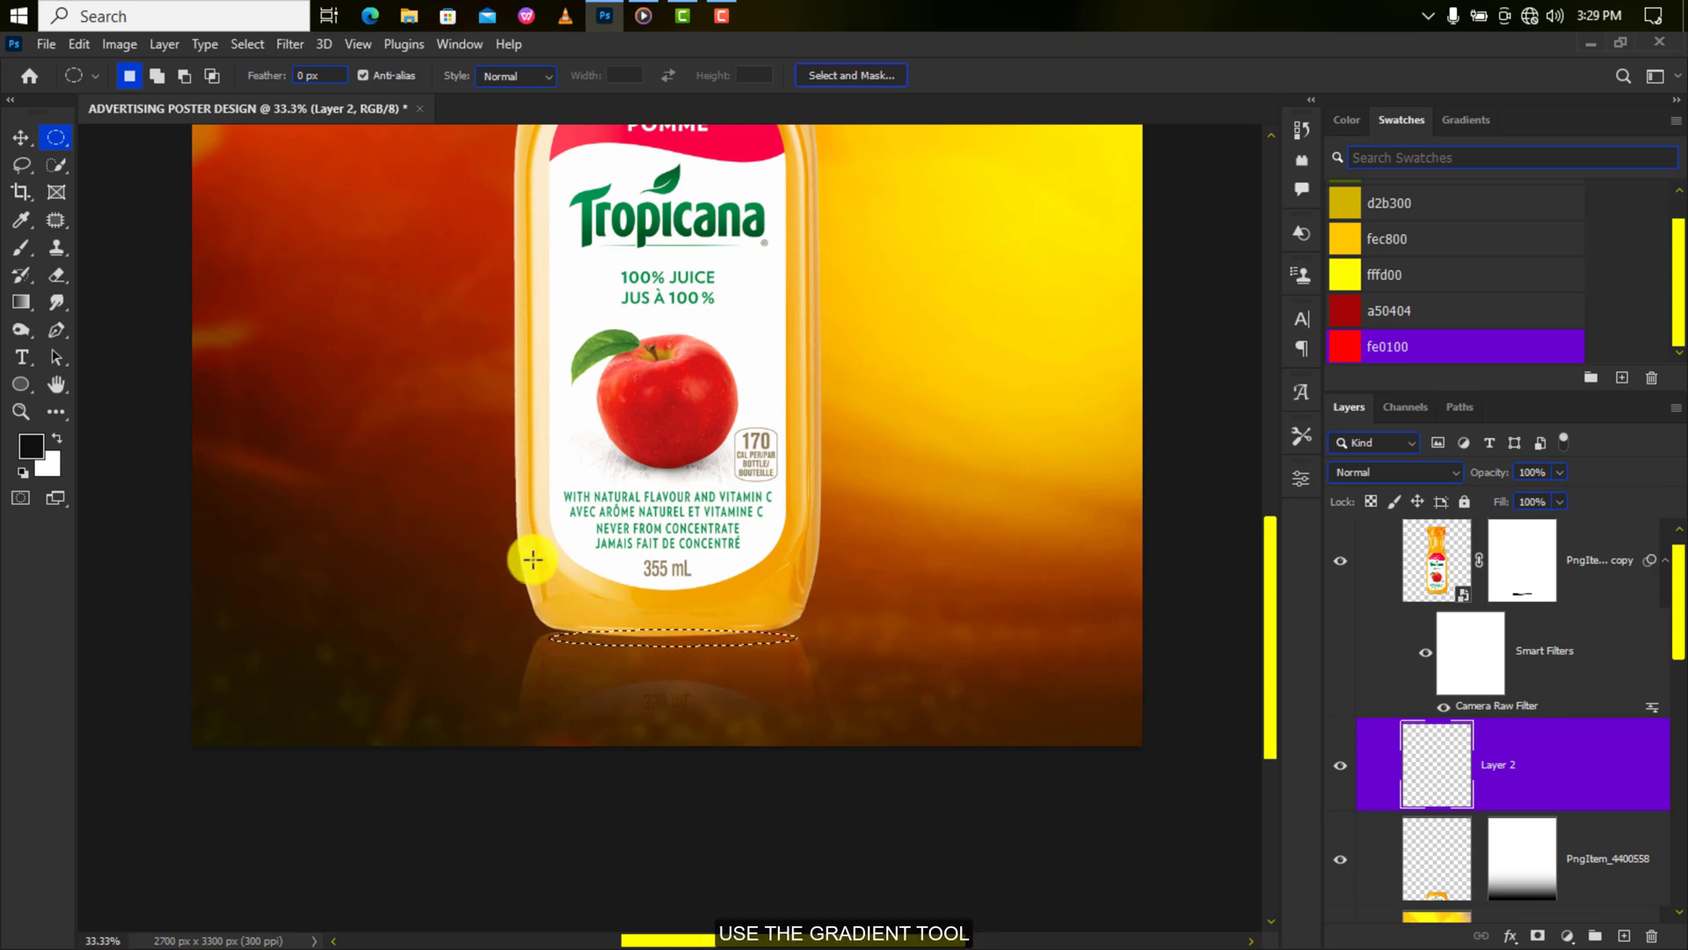
Fill the ellipse with a dark radial gradient shadow, then deselect.
{"action": "left_click", "coordinate": [19, 303]}
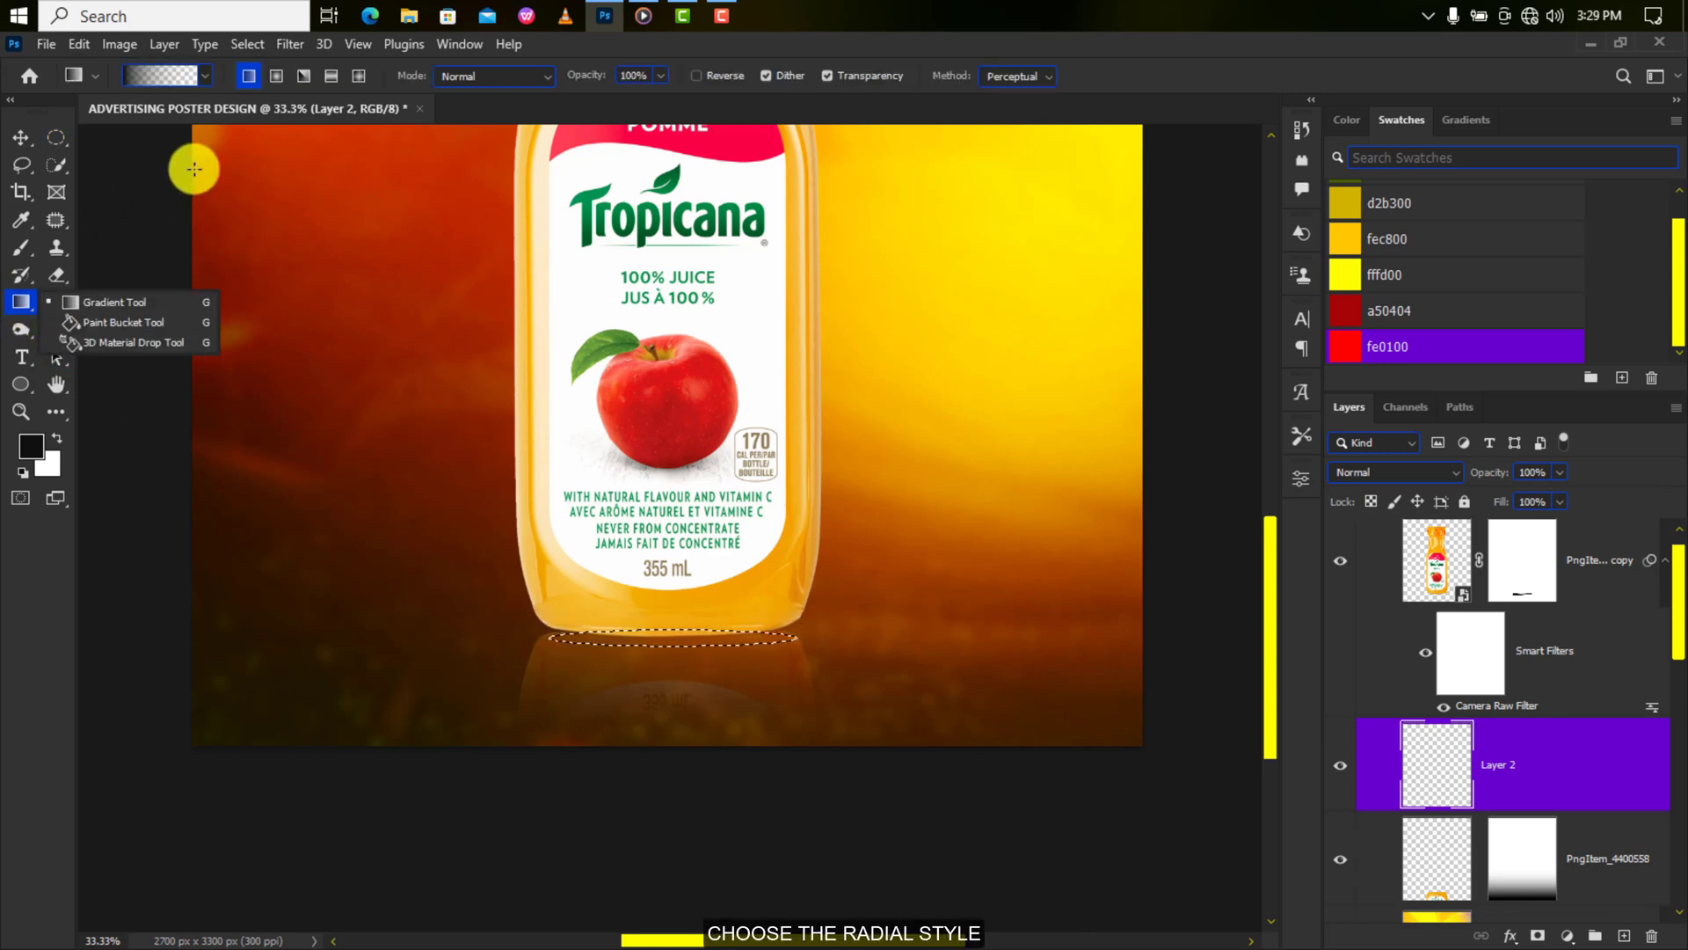
{"action": "left_click", "coordinate": [276, 77]}
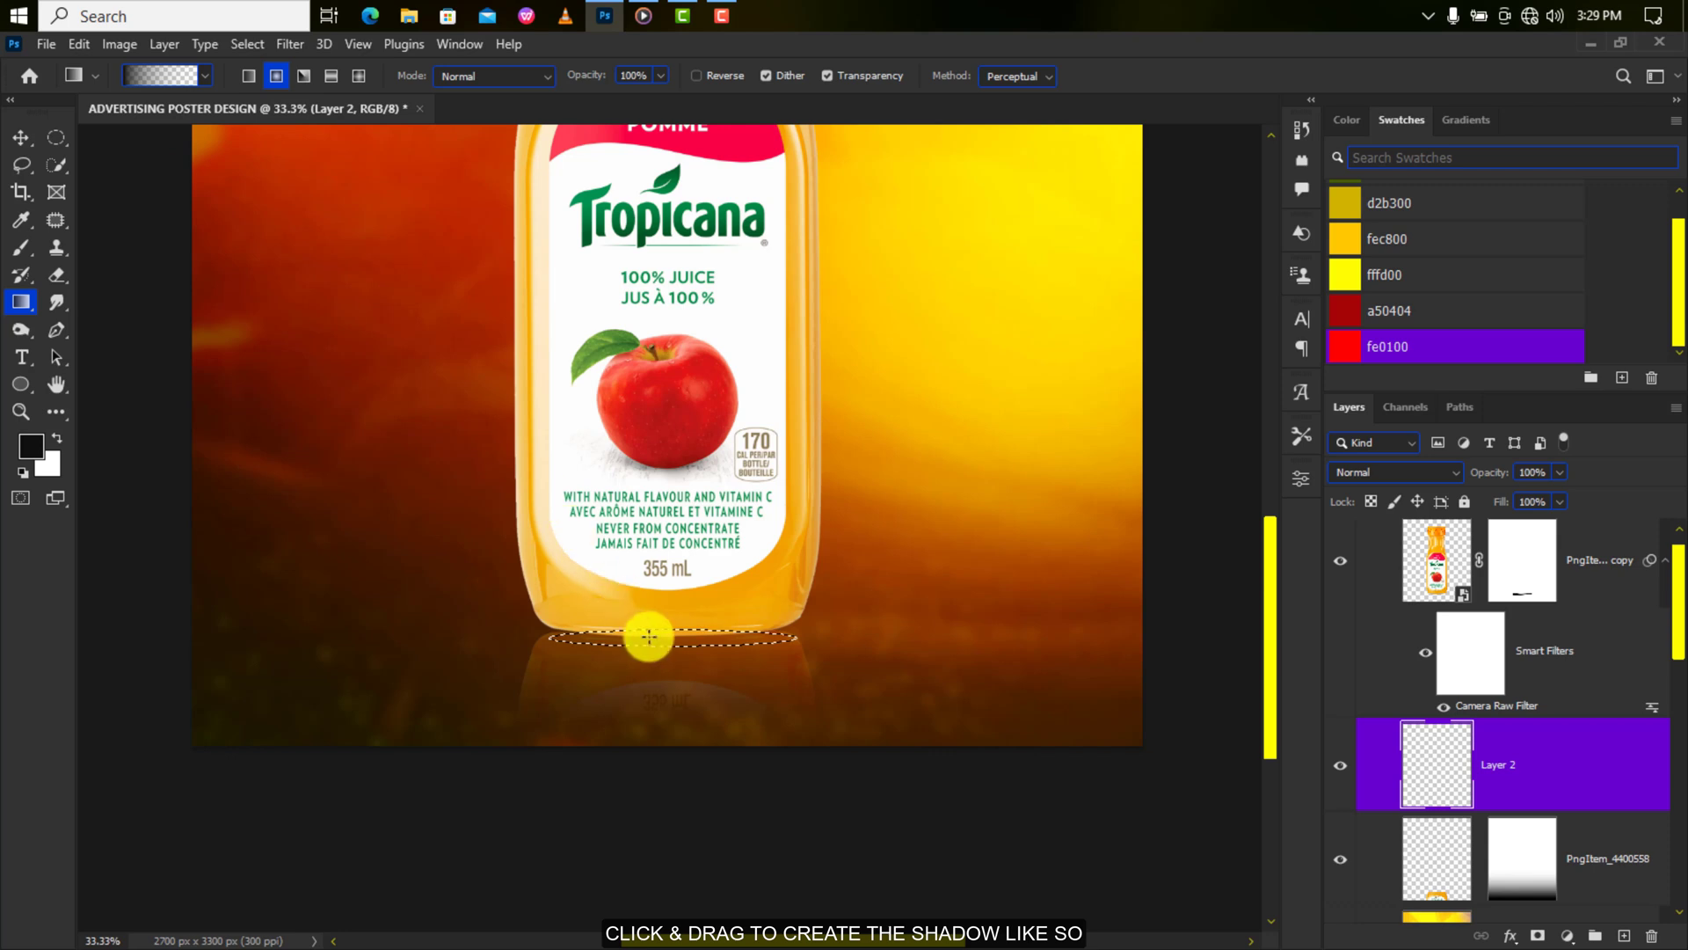
{"action": "left_click_drag", "start_coordinate": [841, 639], "coordinate": [863, 630]}
{"action": "key", "text": "ctrl+d"}
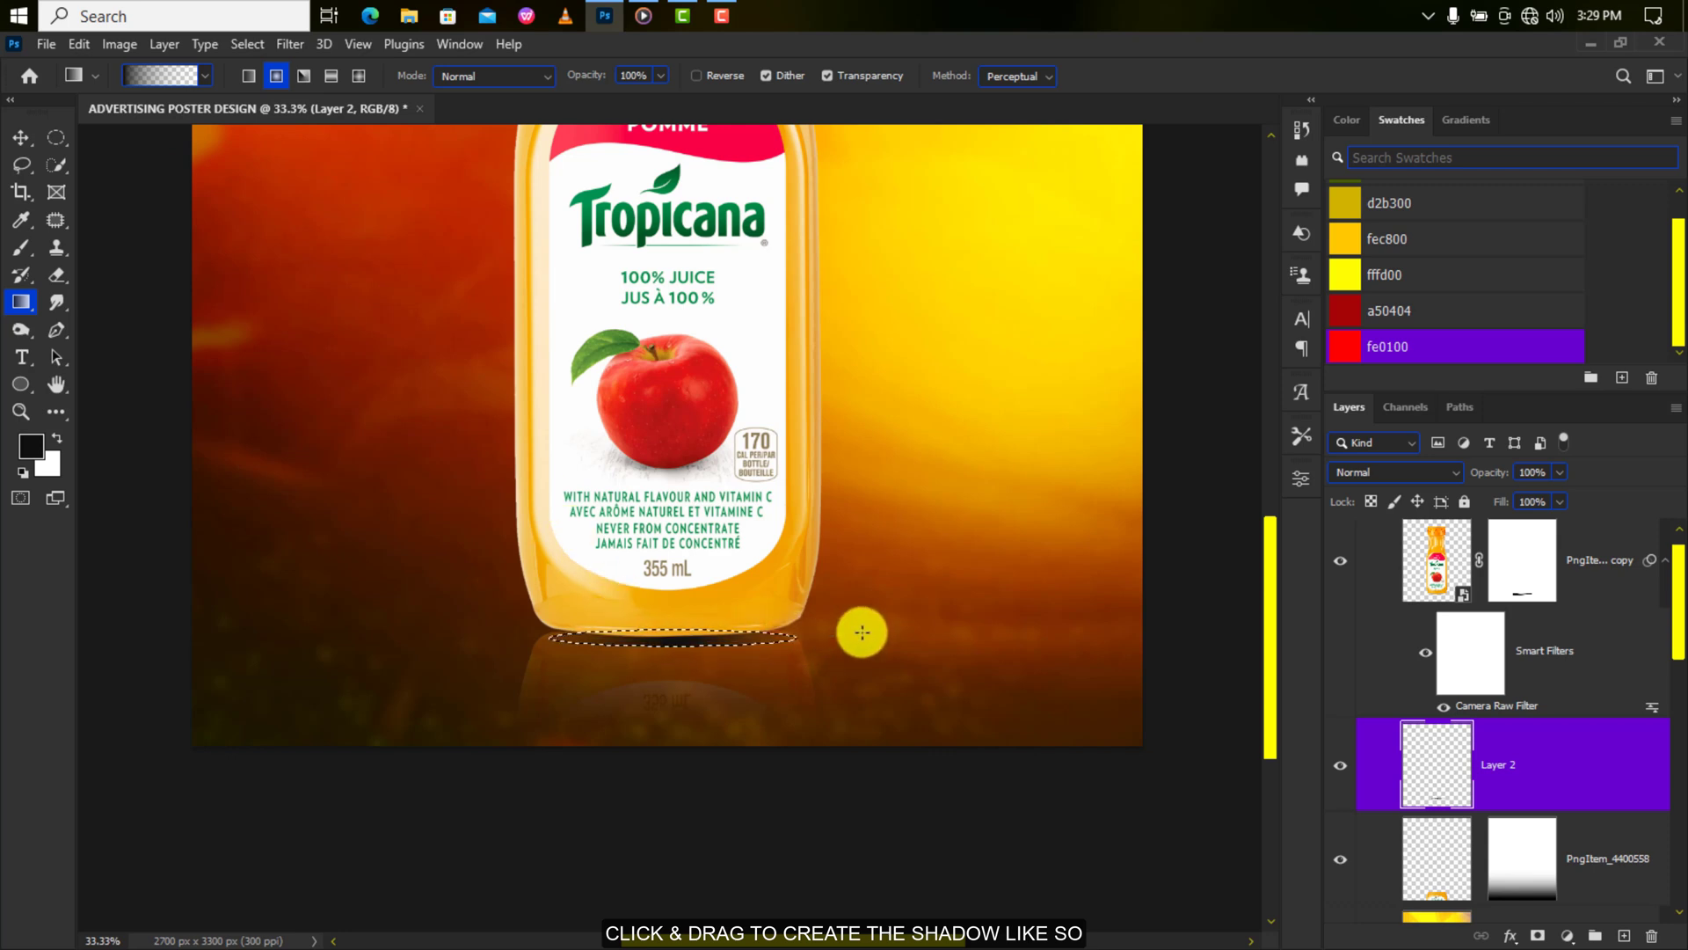
{"action": "left_click", "coordinate": [15, 139]}
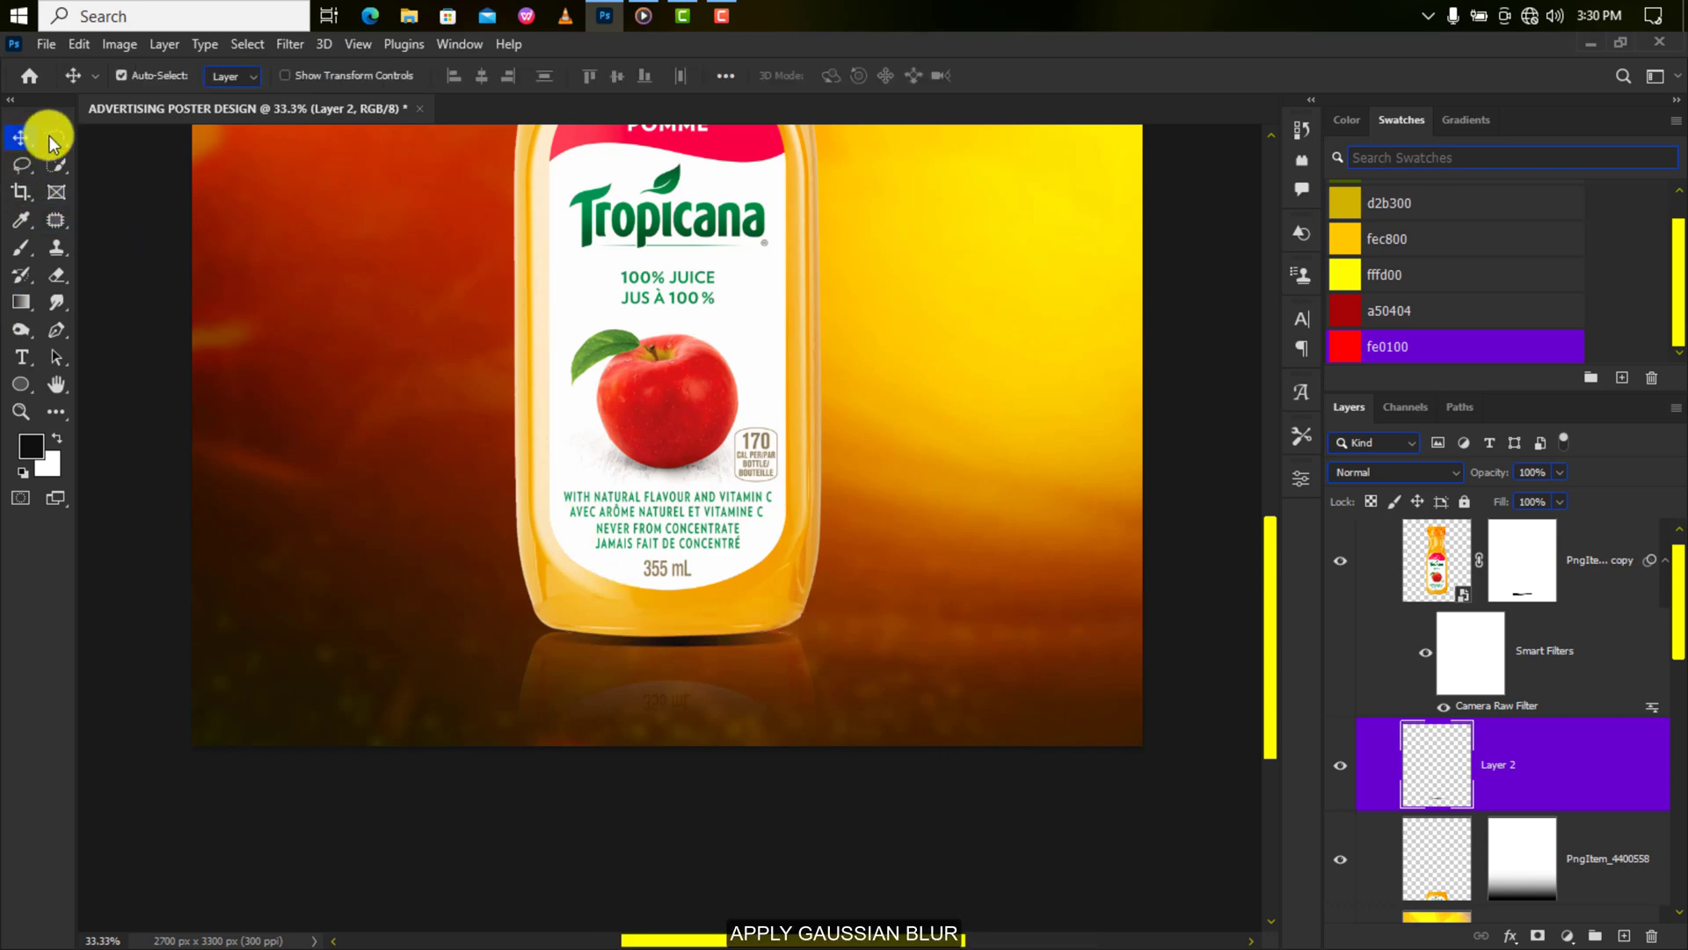
Apply a 15.3 px Gaussian Blur to the shadow.
{"action": "left_click", "coordinate": [286, 44]}
{"action": "mouse_move", "coordinate": [350, 308]}
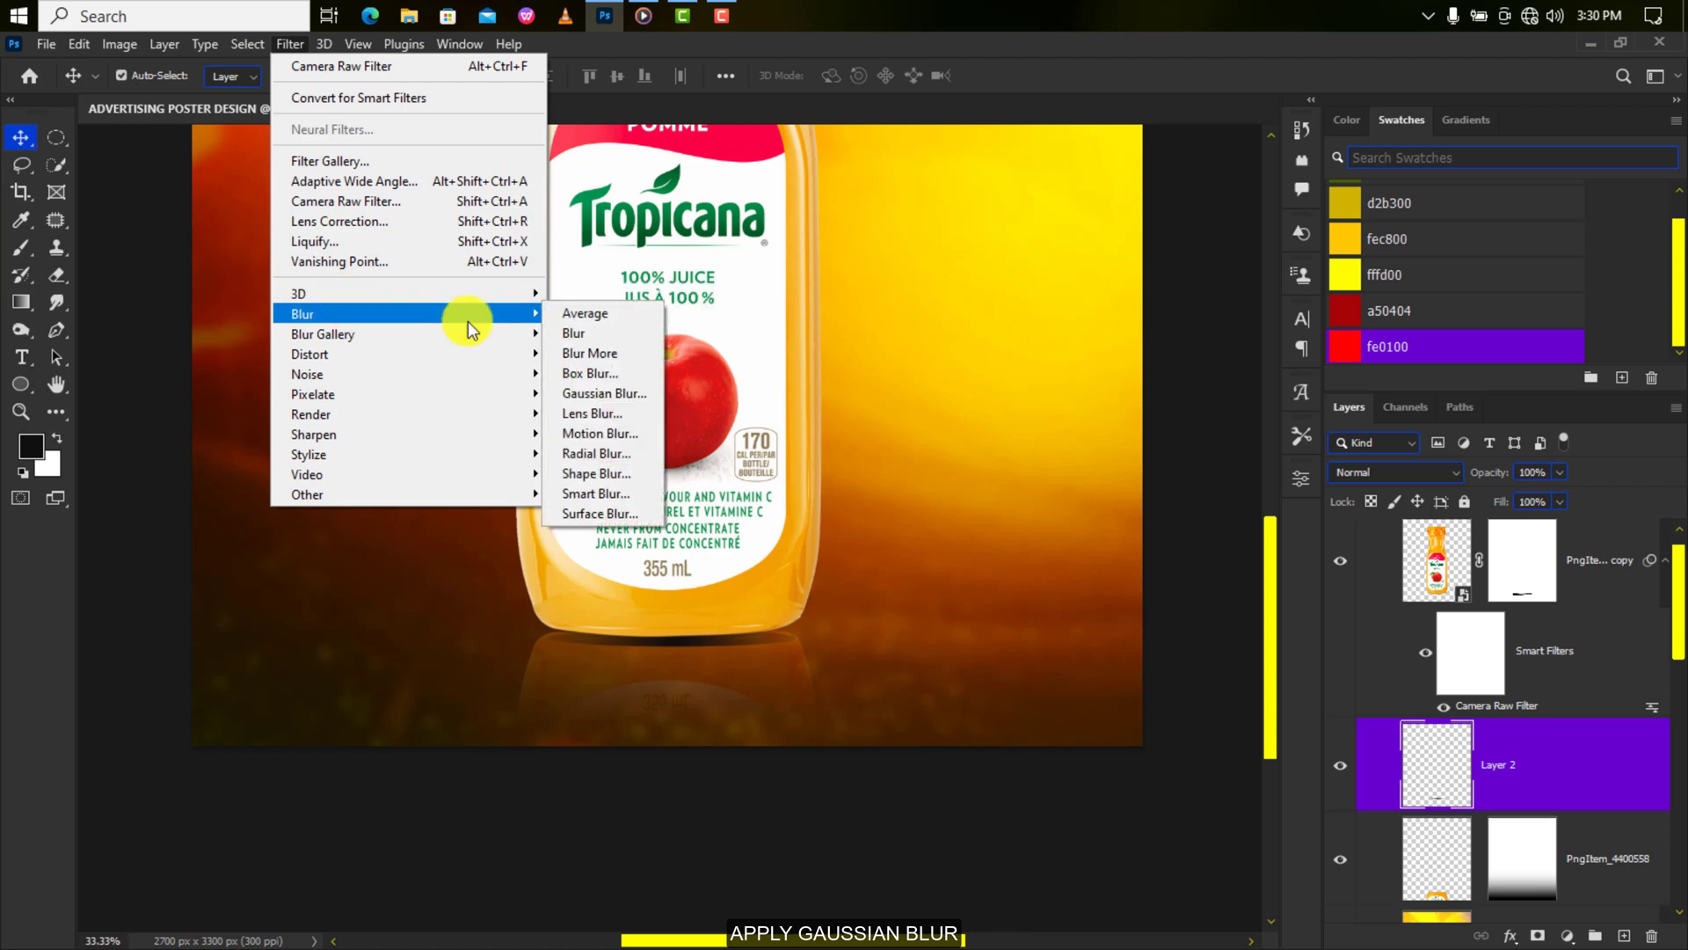
{"action": "left_click", "coordinate": [621, 388]}
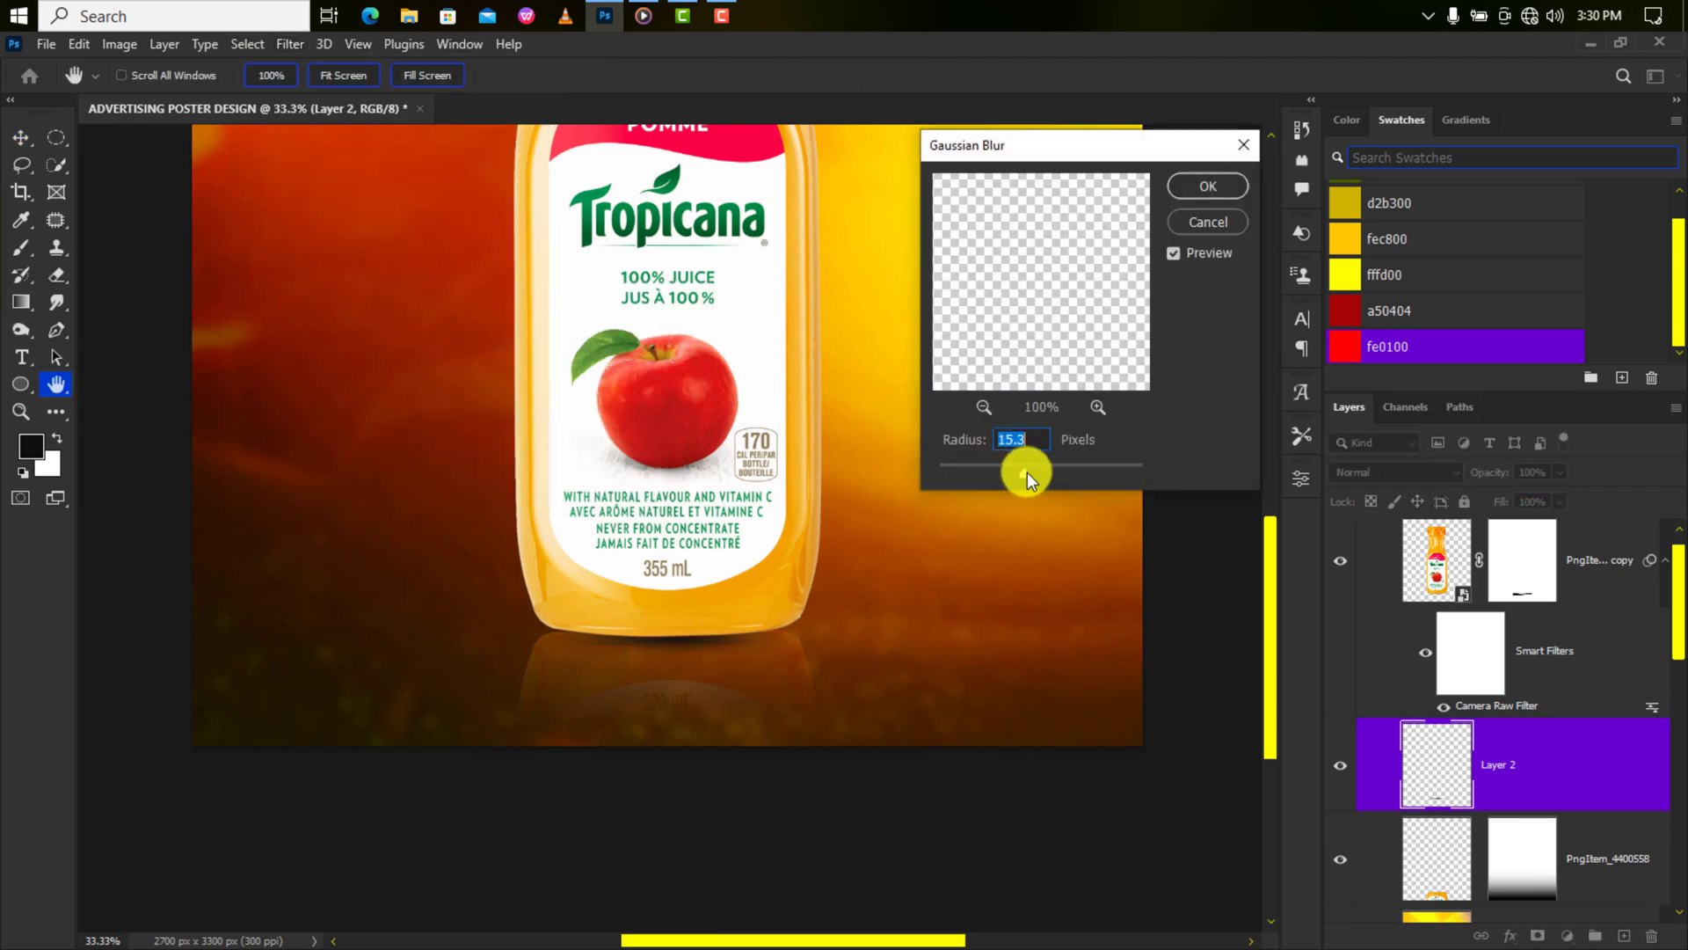
{"action": "left_click", "coordinate": [1206, 187]}
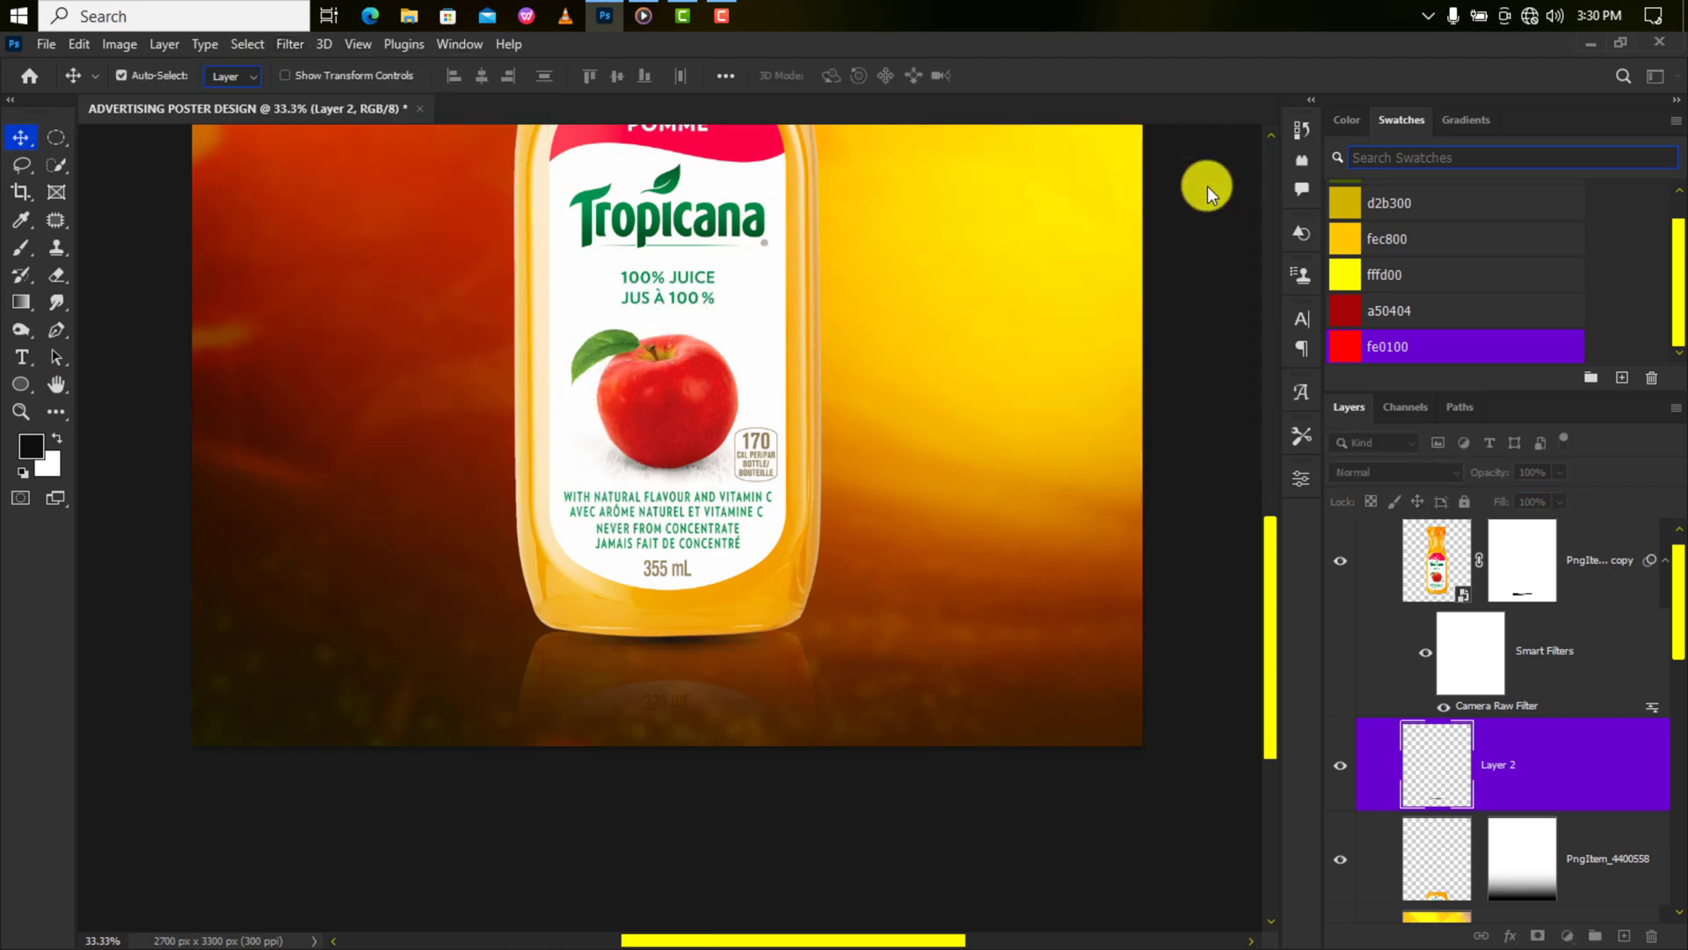
Set the shadow layer to Multiply and stretch it slightly wider under the bottle.
{"action": "left_click", "coordinate": [1368, 472]}
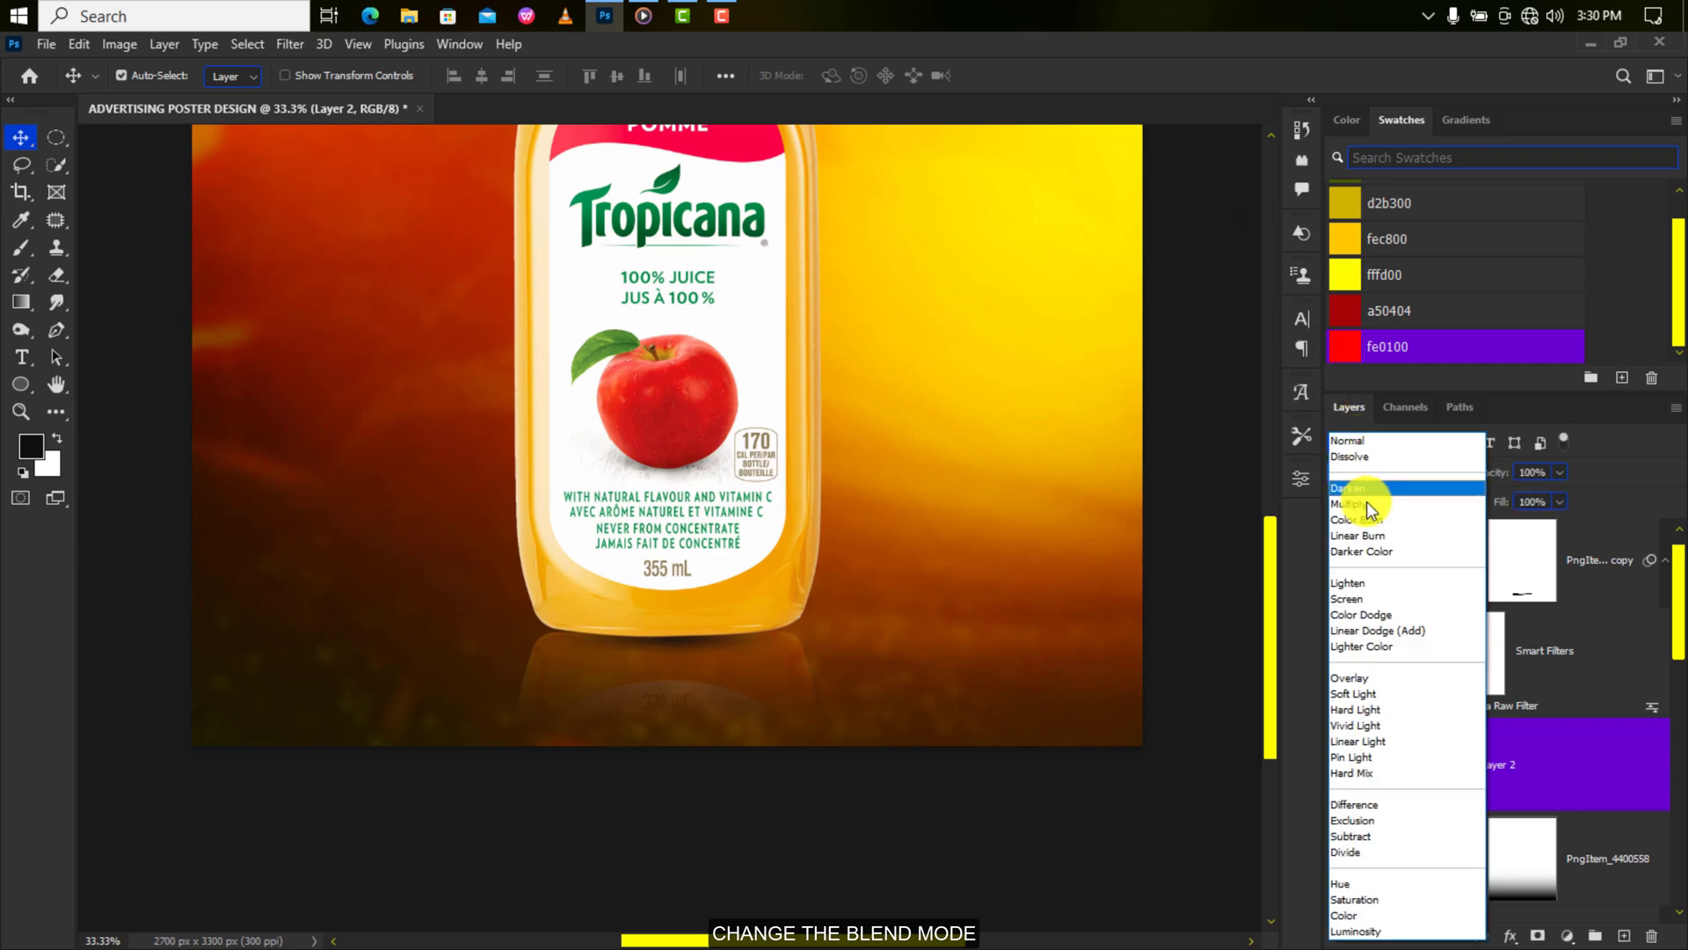
{"action": "left_click", "coordinate": [1367, 503]}
{"action": "key", "text": "ctrl+t"}
{"action": "left_click_drag", "start_coordinate": [802, 634], "coordinate": [817, 630]}
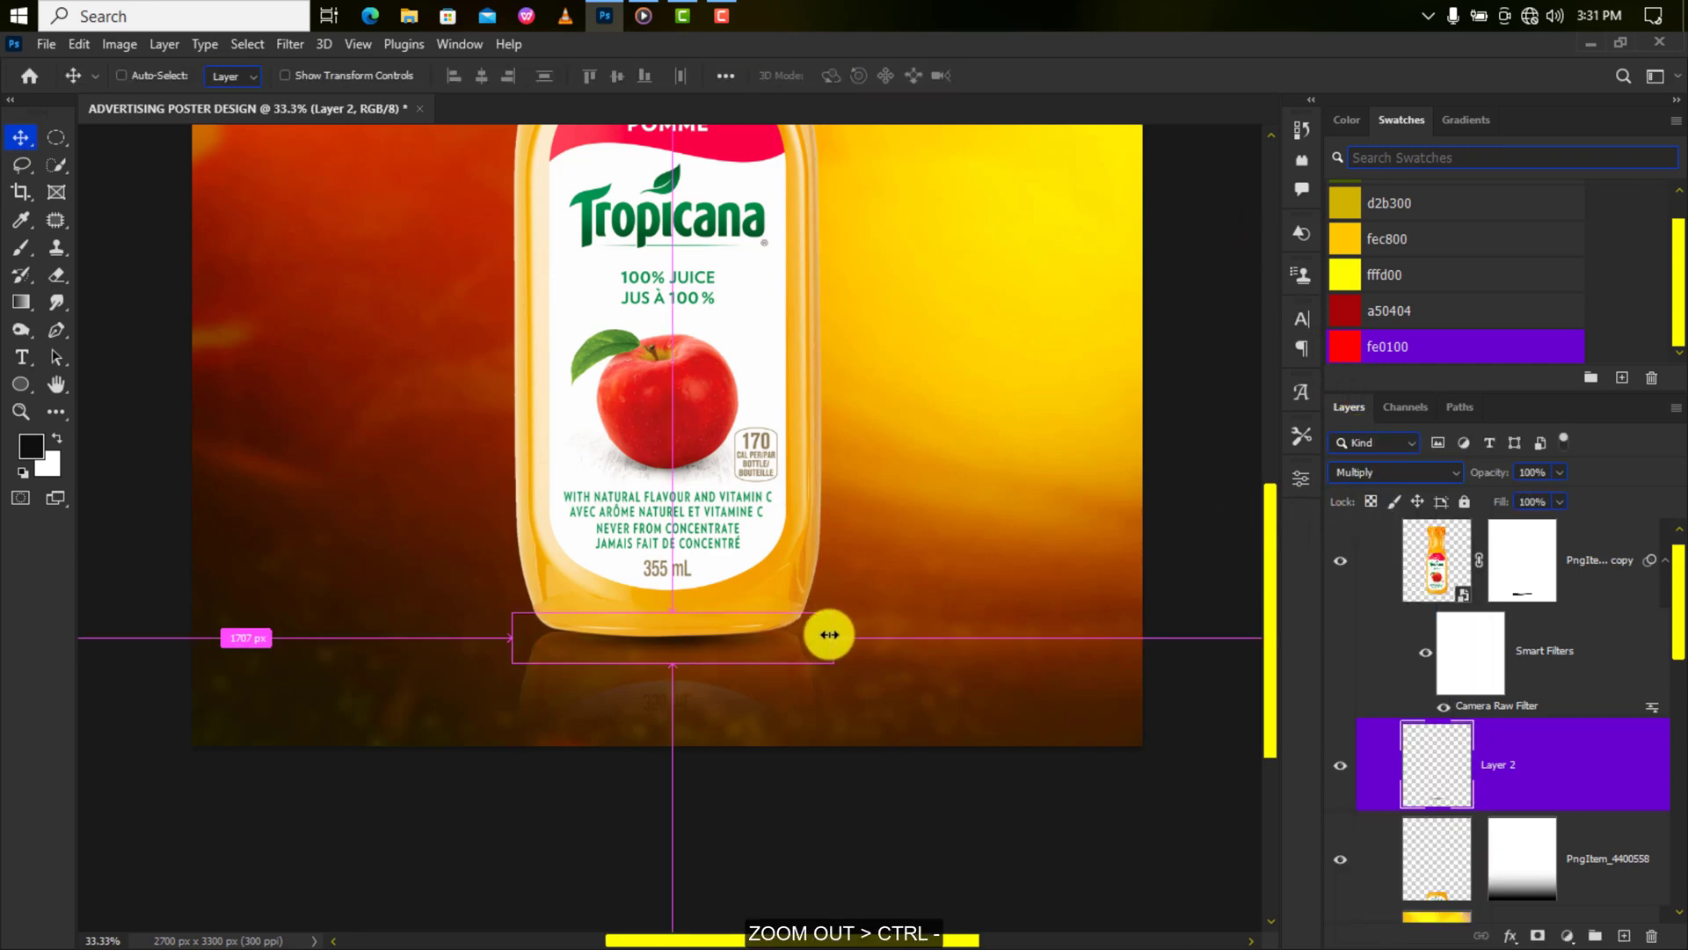
{"action": "key", "text": "ctrl+minus"}
{"action": "key", "text": "ctrl+minus"}
{"action": "scroll", "coordinate": [1450, 791], "scroll_direction": "down", "scroll_amount": 3}
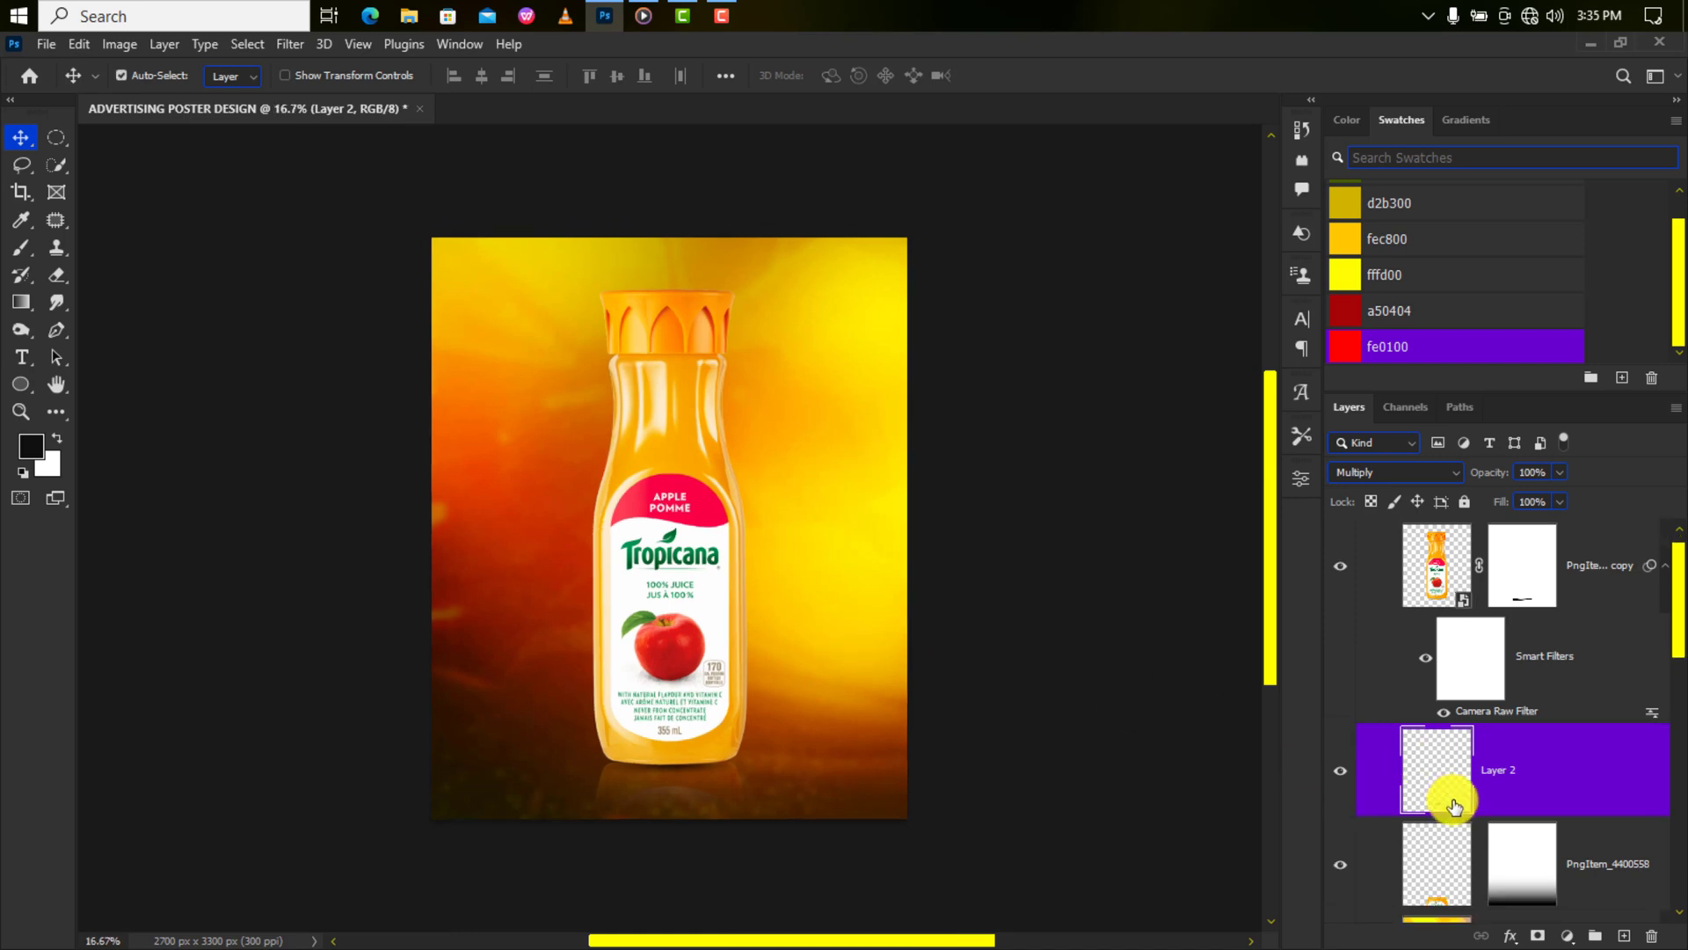
Place the sunburst image '2' as an embedded layer above Layer 1.
{"action": "left_click", "coordinate": [1502, 852]}
{"action": "scroll", "coordinate": [1503, 853], "scroll_direction": "down", "scroll_amount": 1}
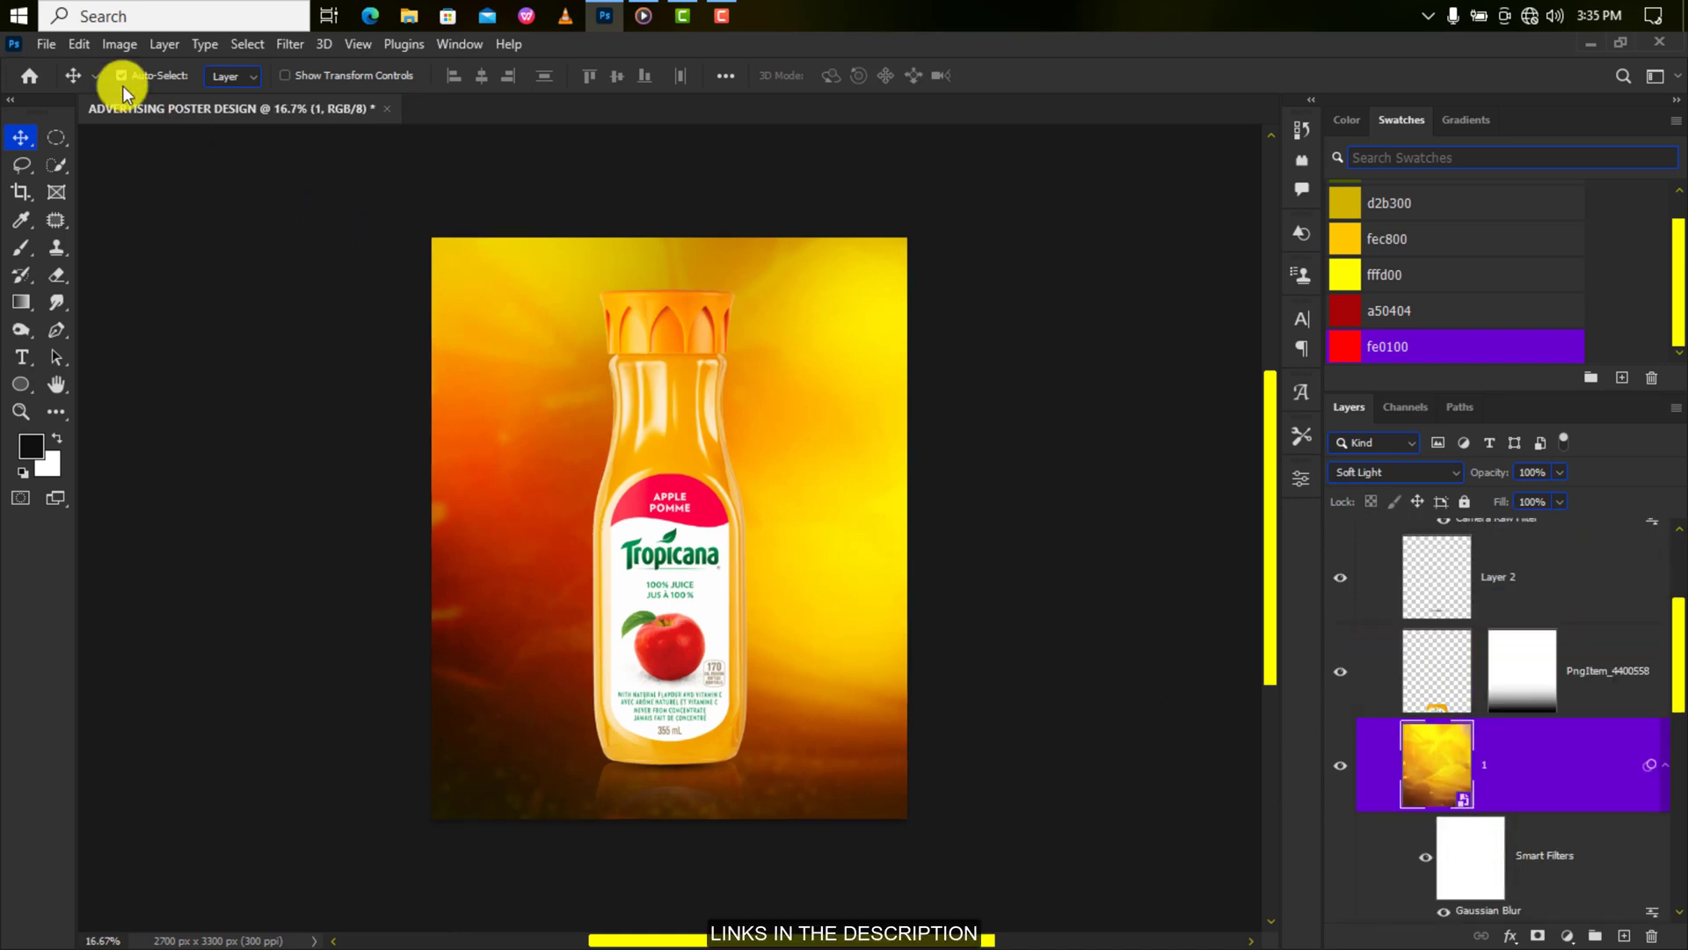
{"action": "left_click", "coordinate": [46, 44]}
{"action": "left_click", "coordinate": [102, 441]}
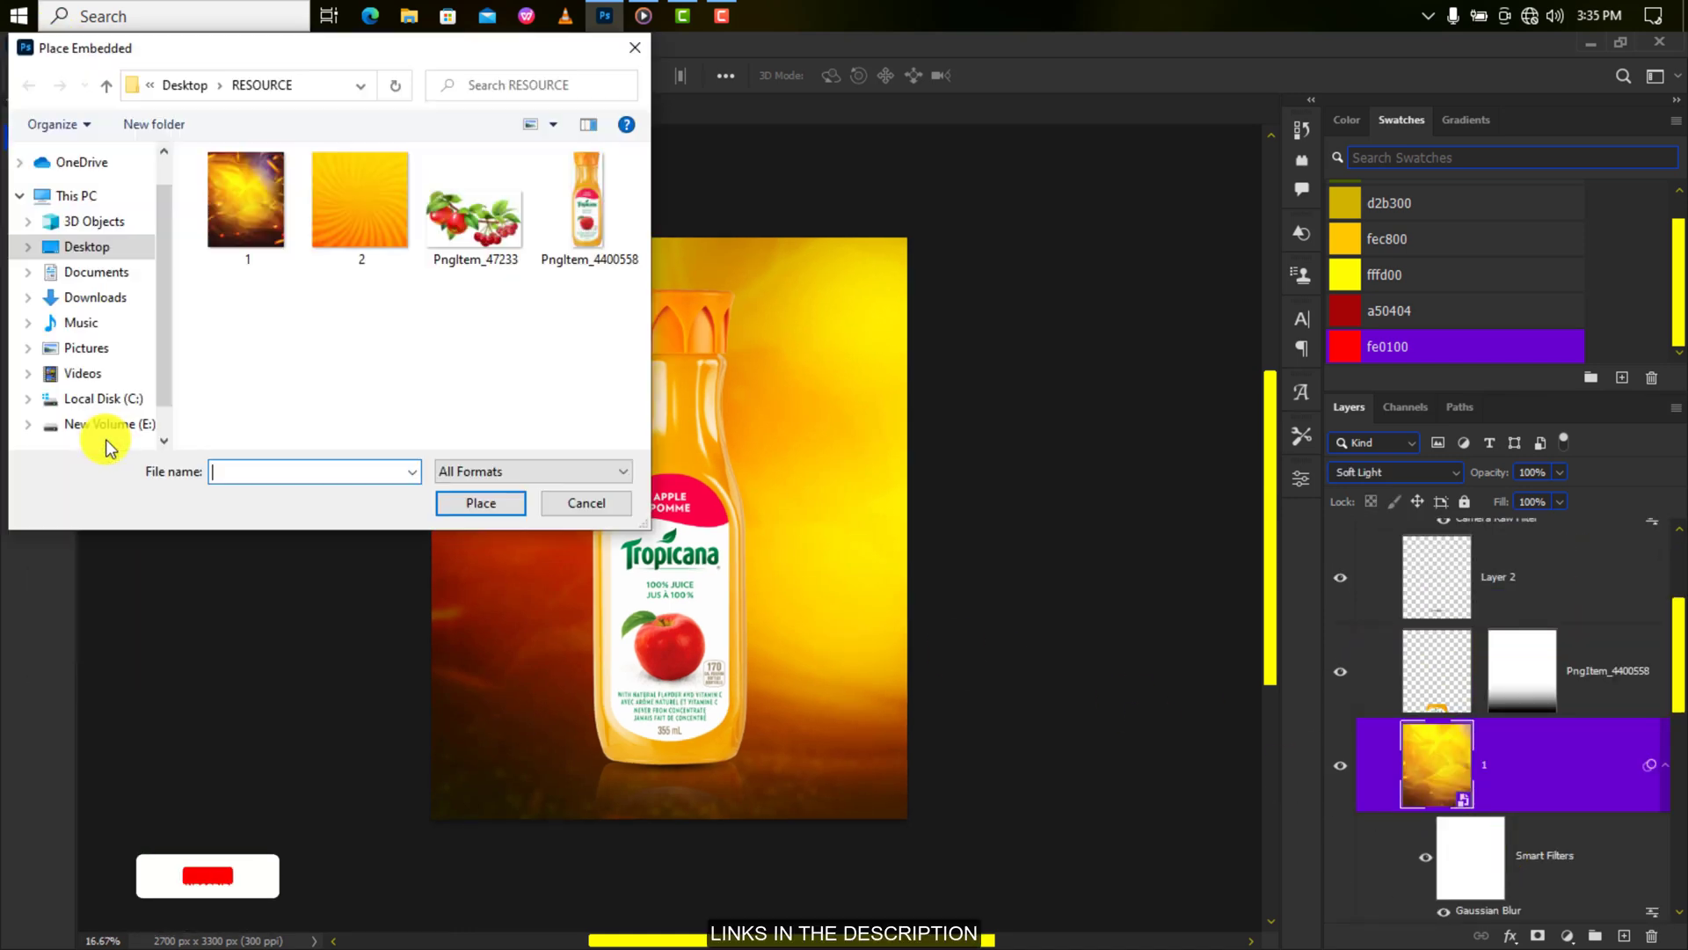
{"action": "left_click", "coordinate": [360, 204]}
{"action": "left_click", "coordinate": [480, 503]}
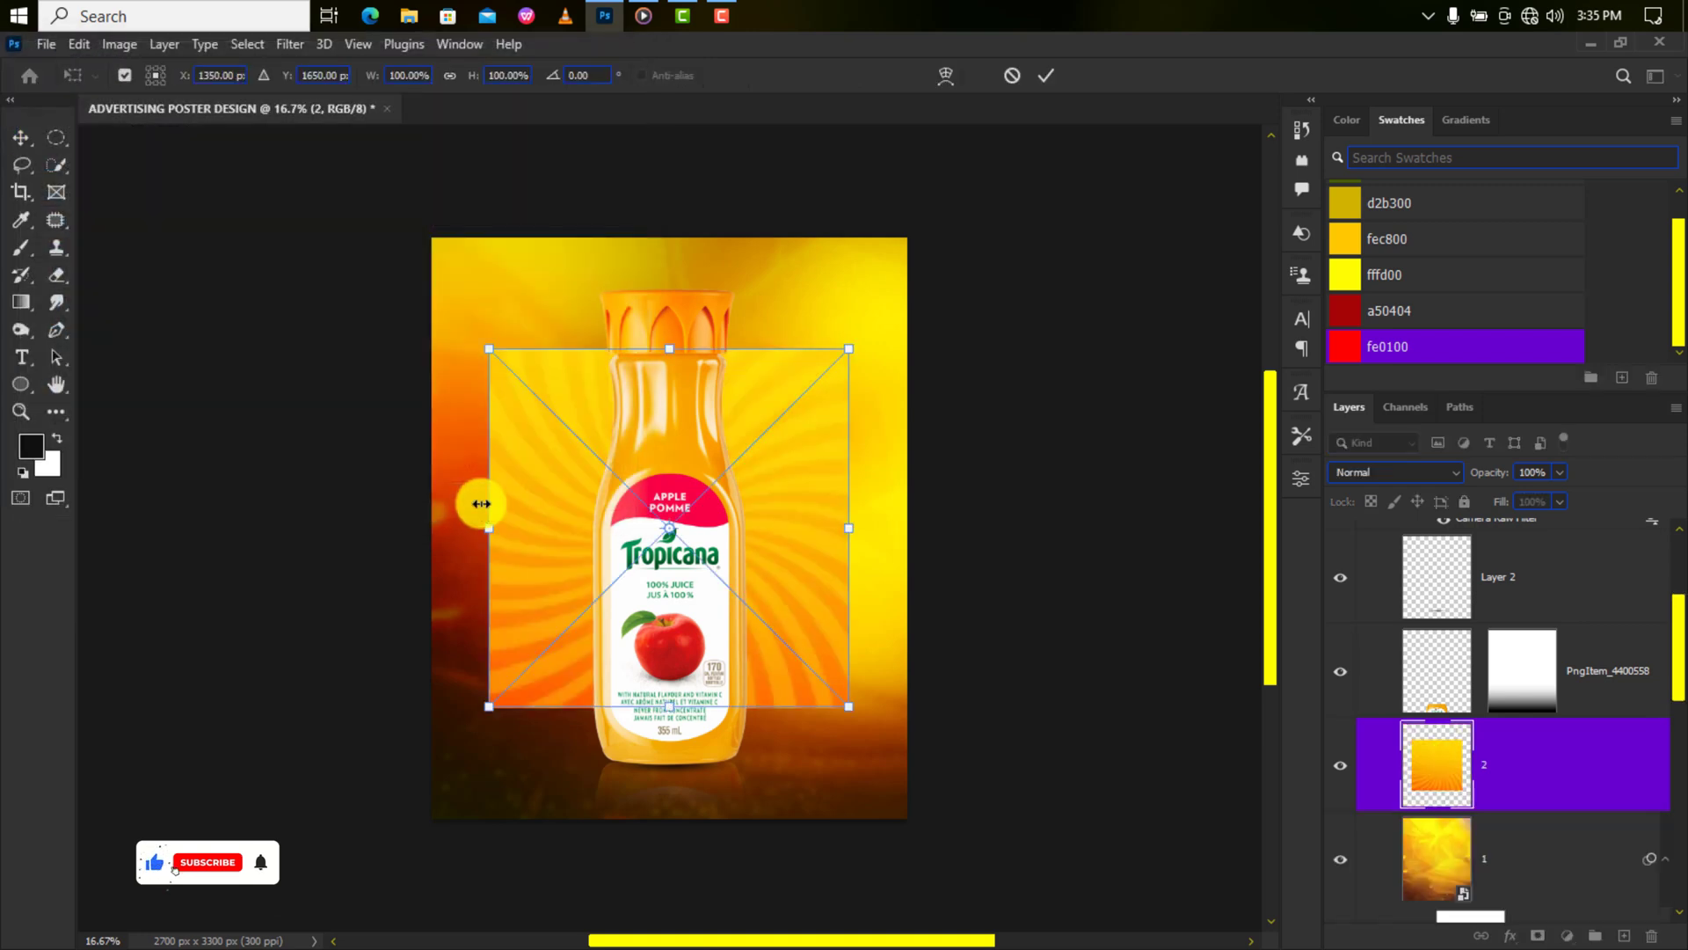
Move the sunburst up, scale it to about 125%, and add a layer mask.
{"action": "left_click_drag", "start_coordinate": [673, 530], "coordinate": [675, 396]}
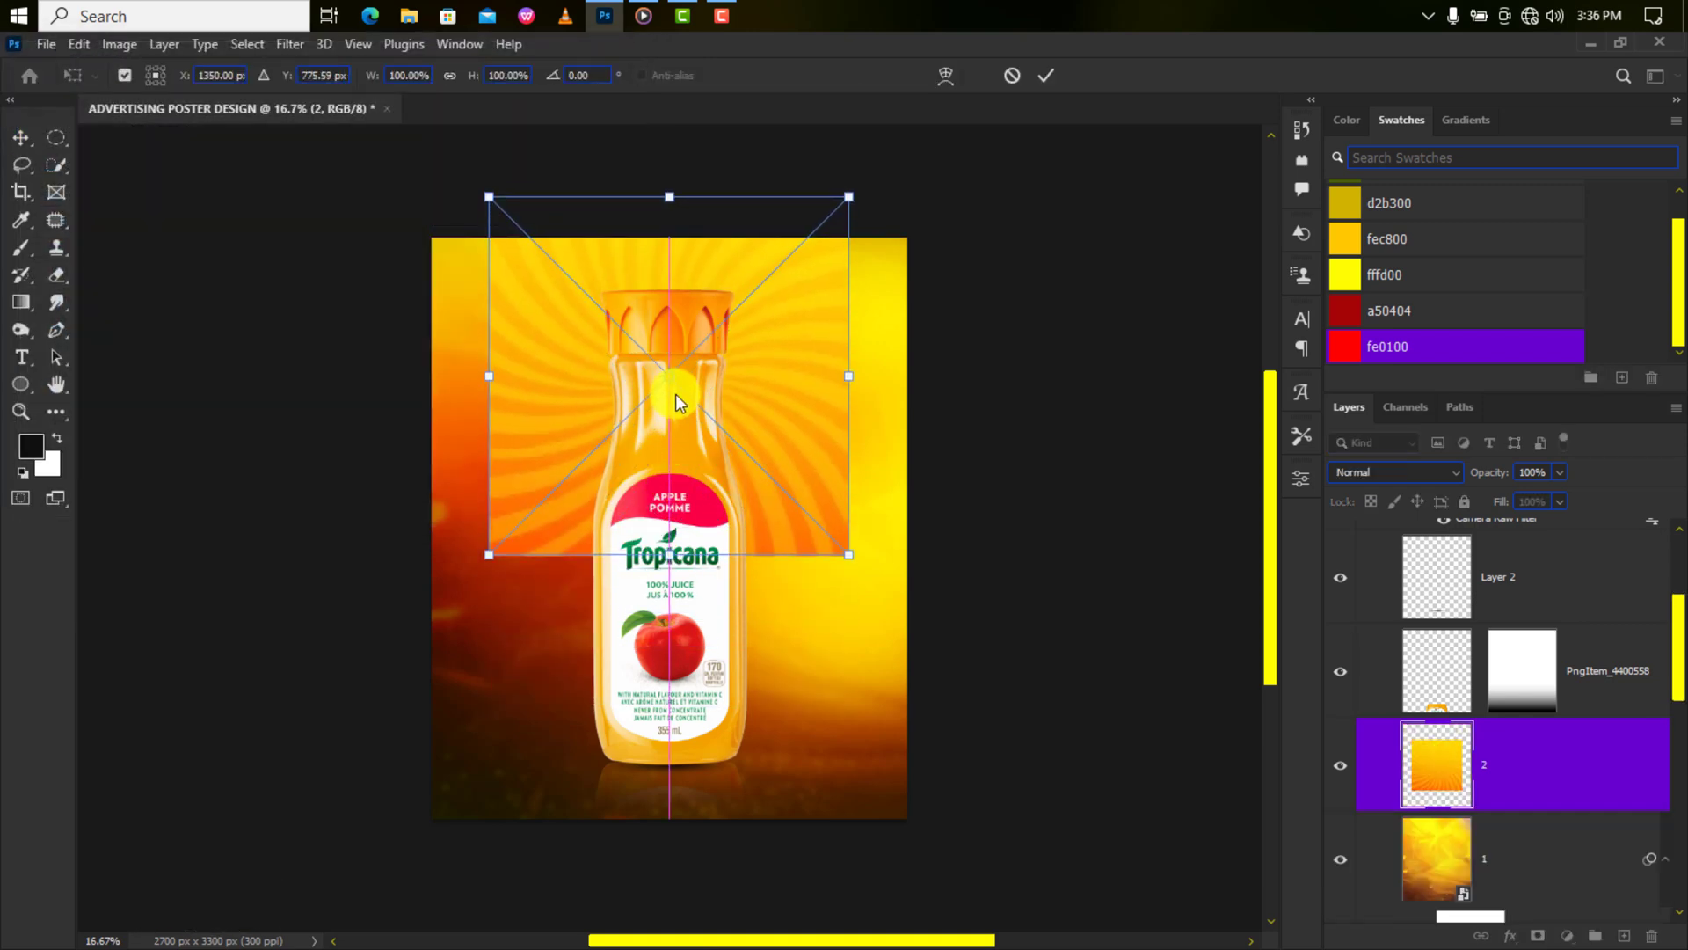
{"action": "left_click_drag", "start_coordinate": [849, 555], "coordinate": [897, 596]}
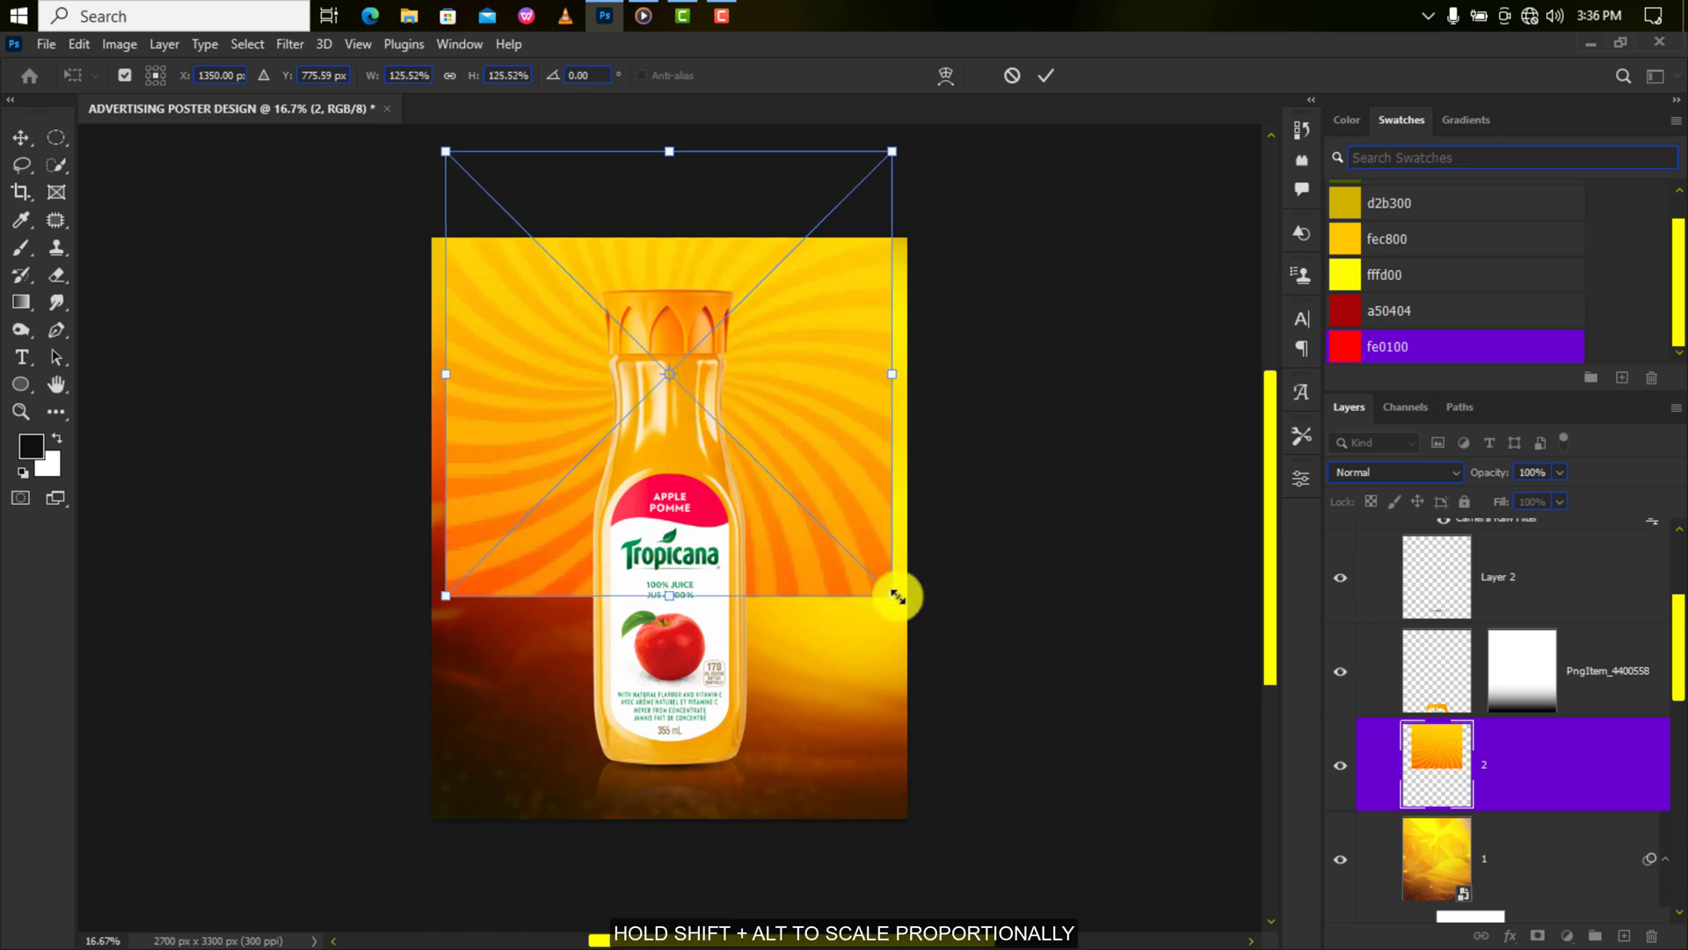
{"action": "left_click", "coordinate": [1046, 74]}
{"action": "left_click", "coordinate": [1538, 936]}
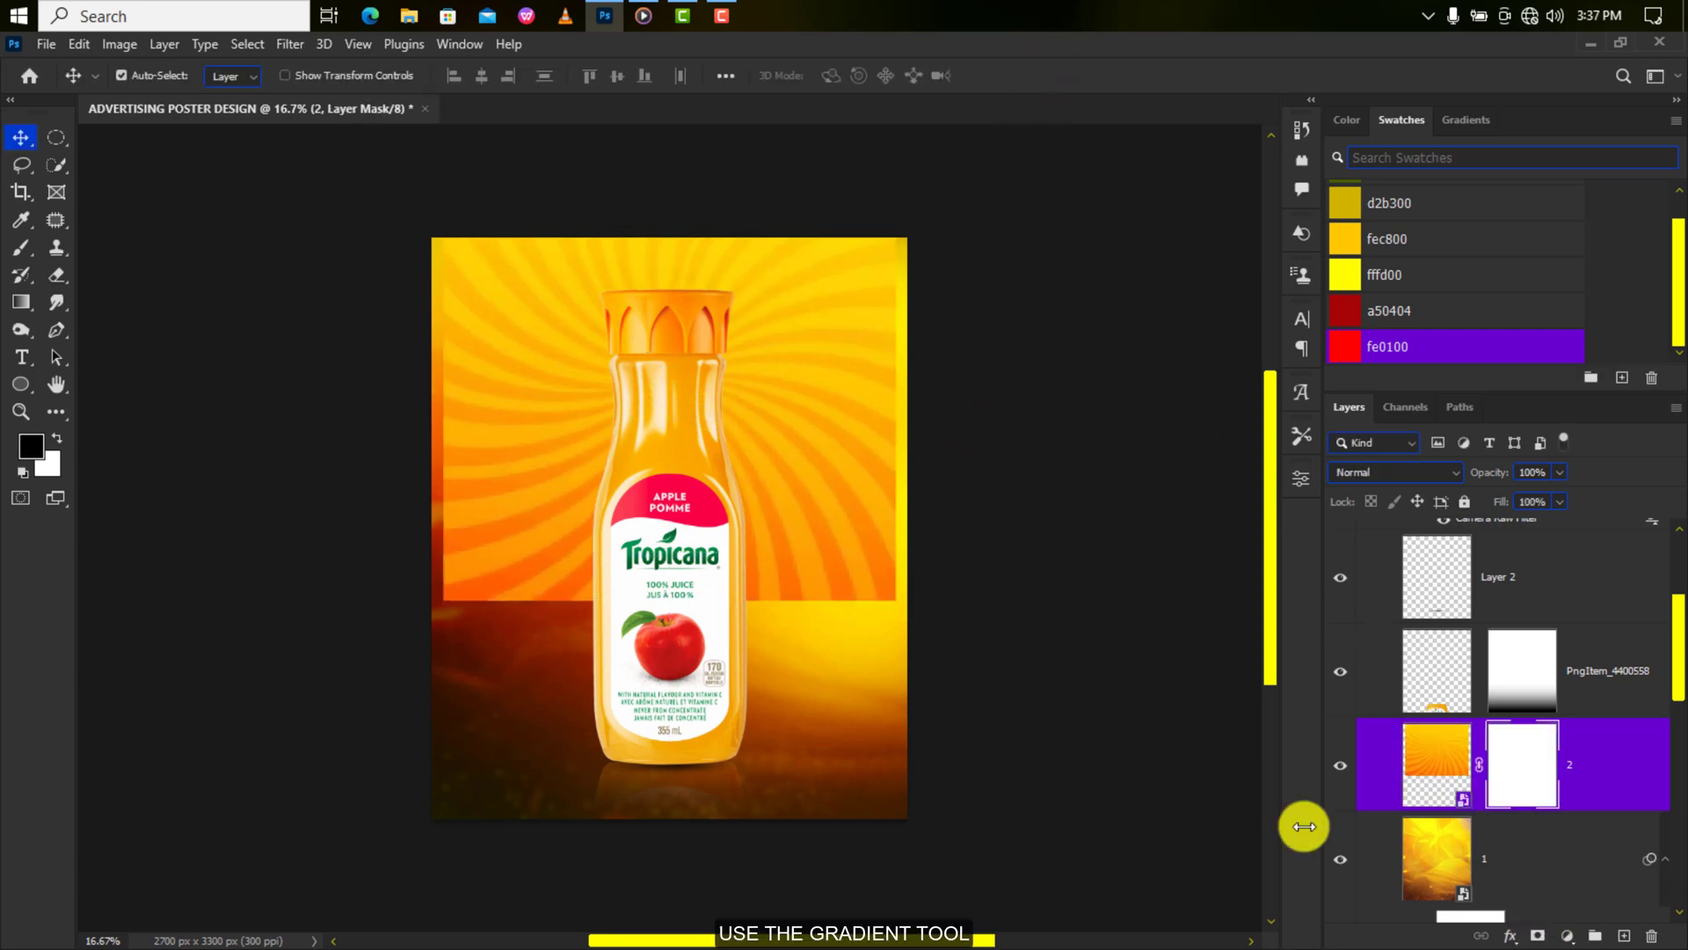
Draw a radial gradient on the sunburst mask, then reposition and rescale it around the bottle.
{"action": "left_click", "coordinate": [21, 304]}
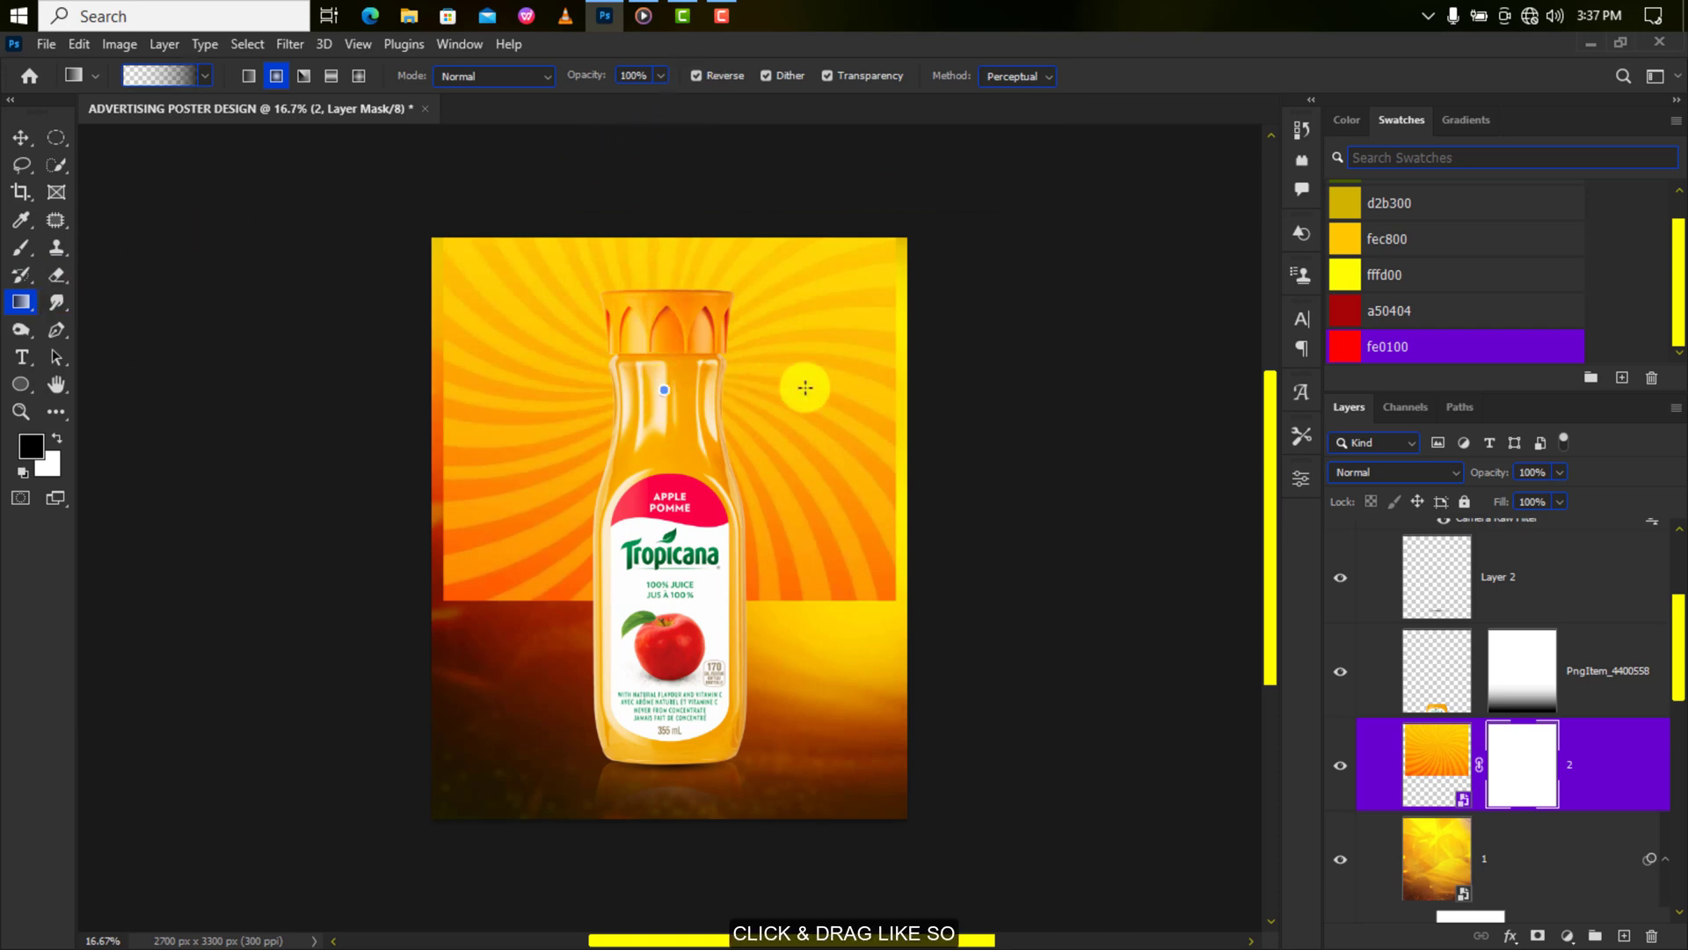
{"action": "left_click_drag", "start_coordinate": [670, 390], "coordinate": [873, 390]}
{"action": "key", "text": "v"}
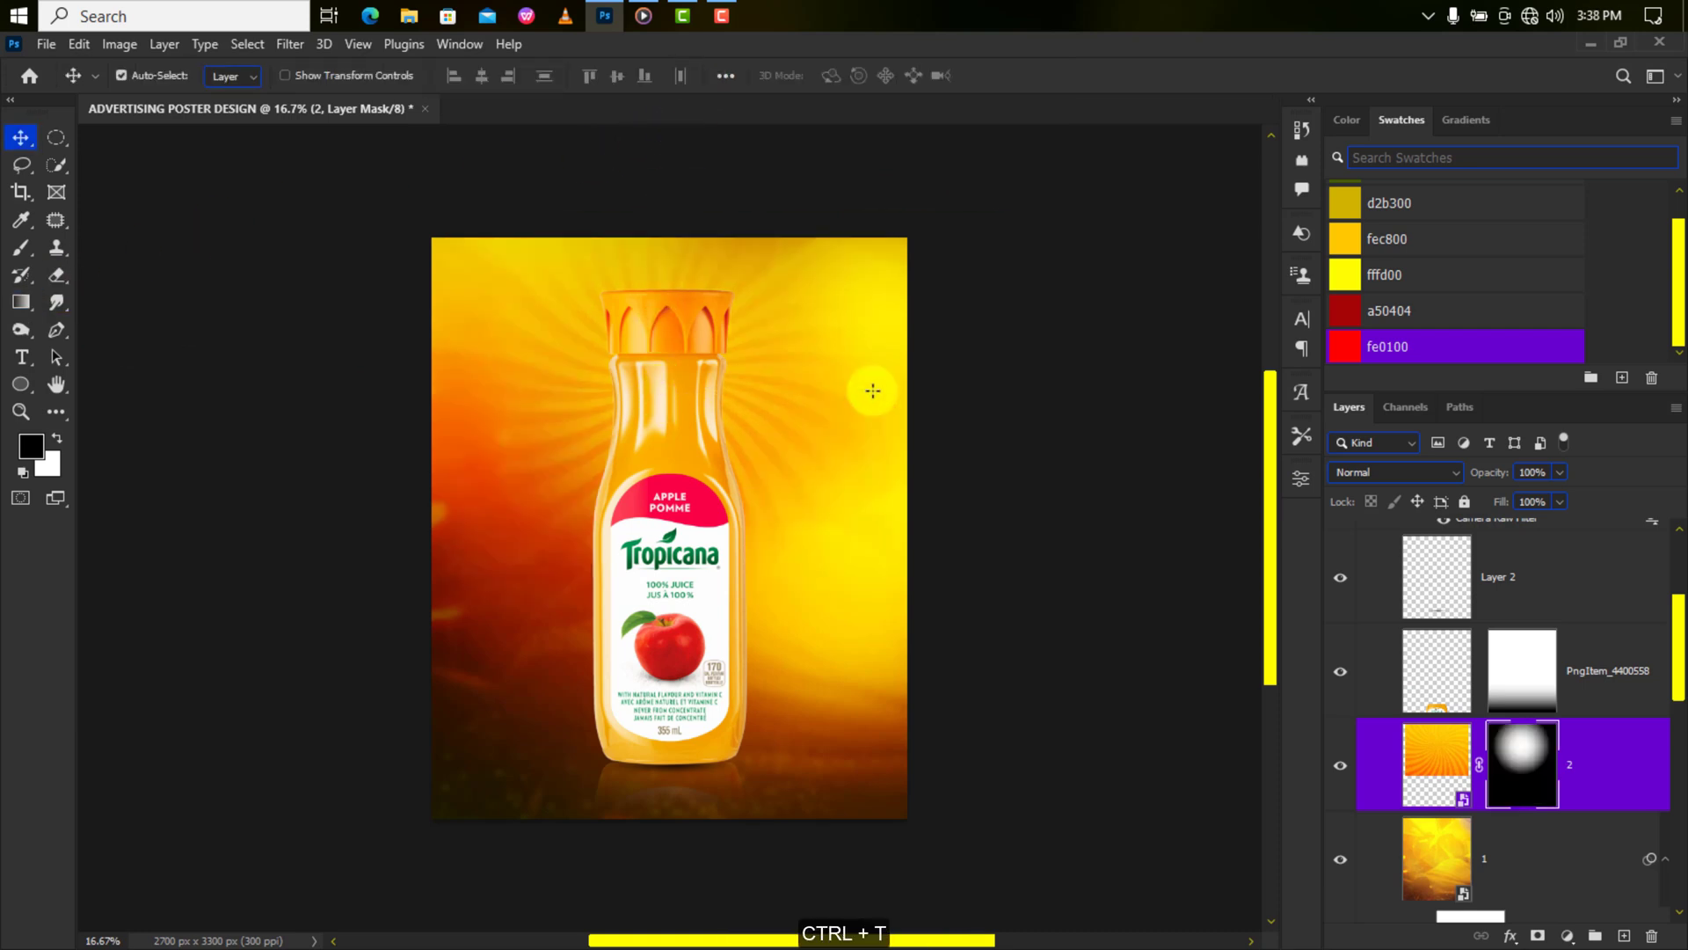
{"action": "key", "text": "ctrl+t"}
{"action": "left_click_drag", "start_coordinate": [687, 361], "coordinate": [684, 382]}
{"action": "mouse_move", "coordinate": [894, 170]}
{"action": "left_mouse_down"}
{"action": "mouse_move", "coordinate": [931, 158]}
{"action": "mouse_move", "coordinate": [916, 158]}
{"action": "left_mouse_up"}
{"action": "left_click_drag", "start_coordinate": [693, 406], "coordinate": [693, 432]}
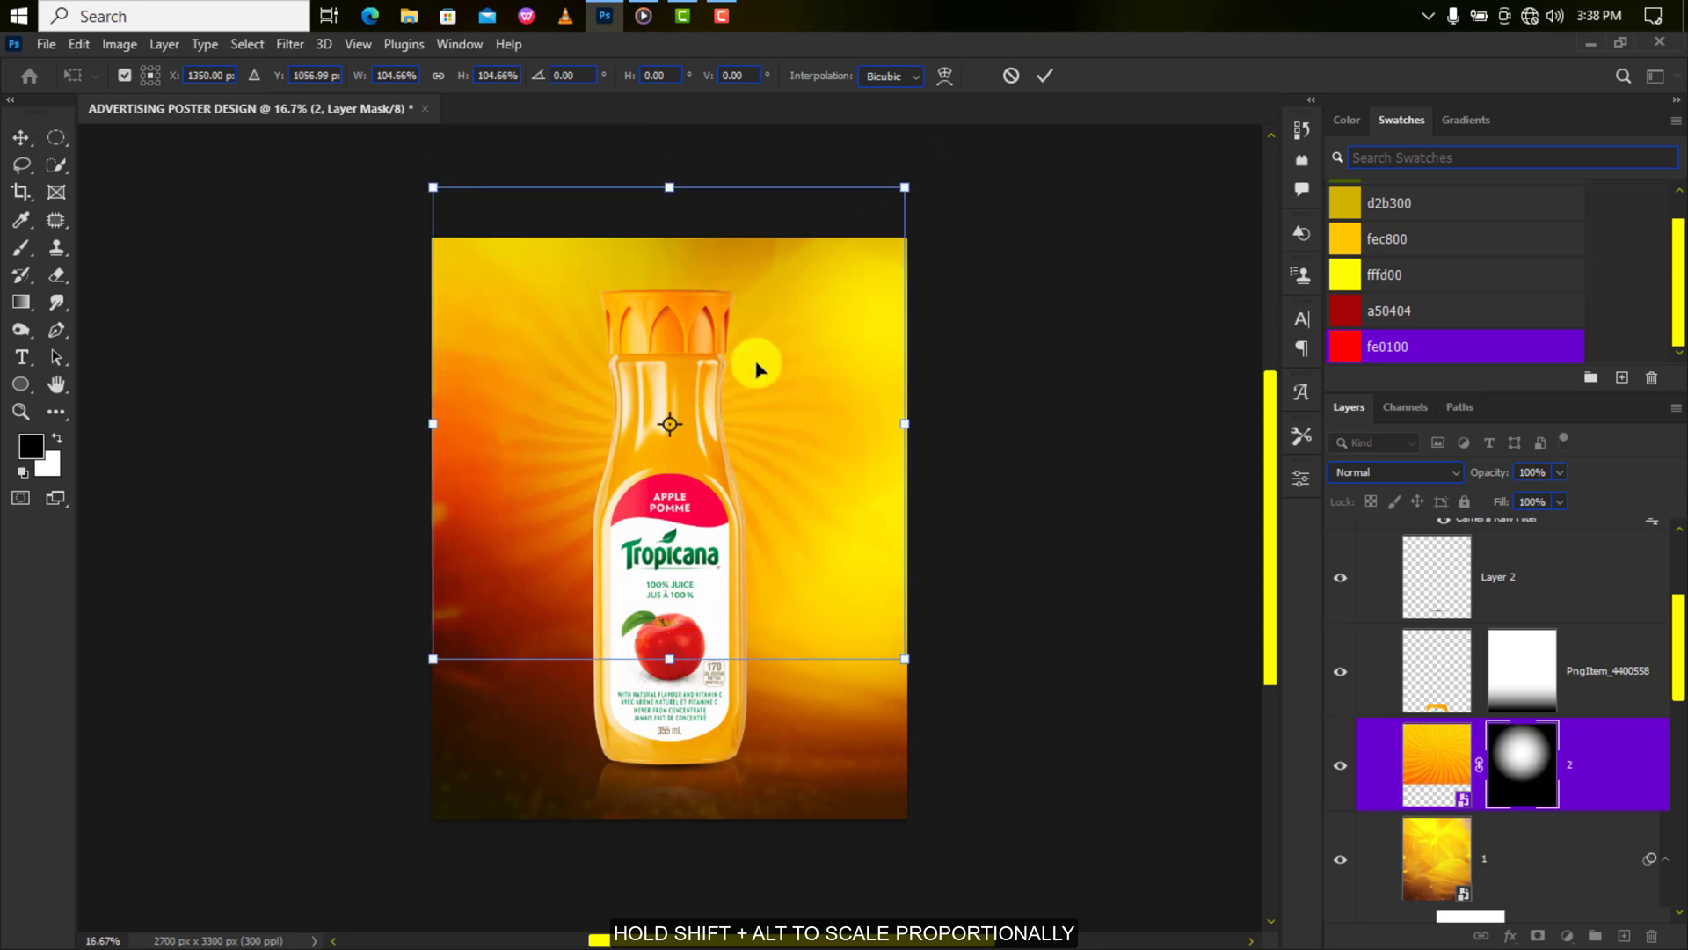
{"action": "left_click", "coordinate": [1040, 77]}
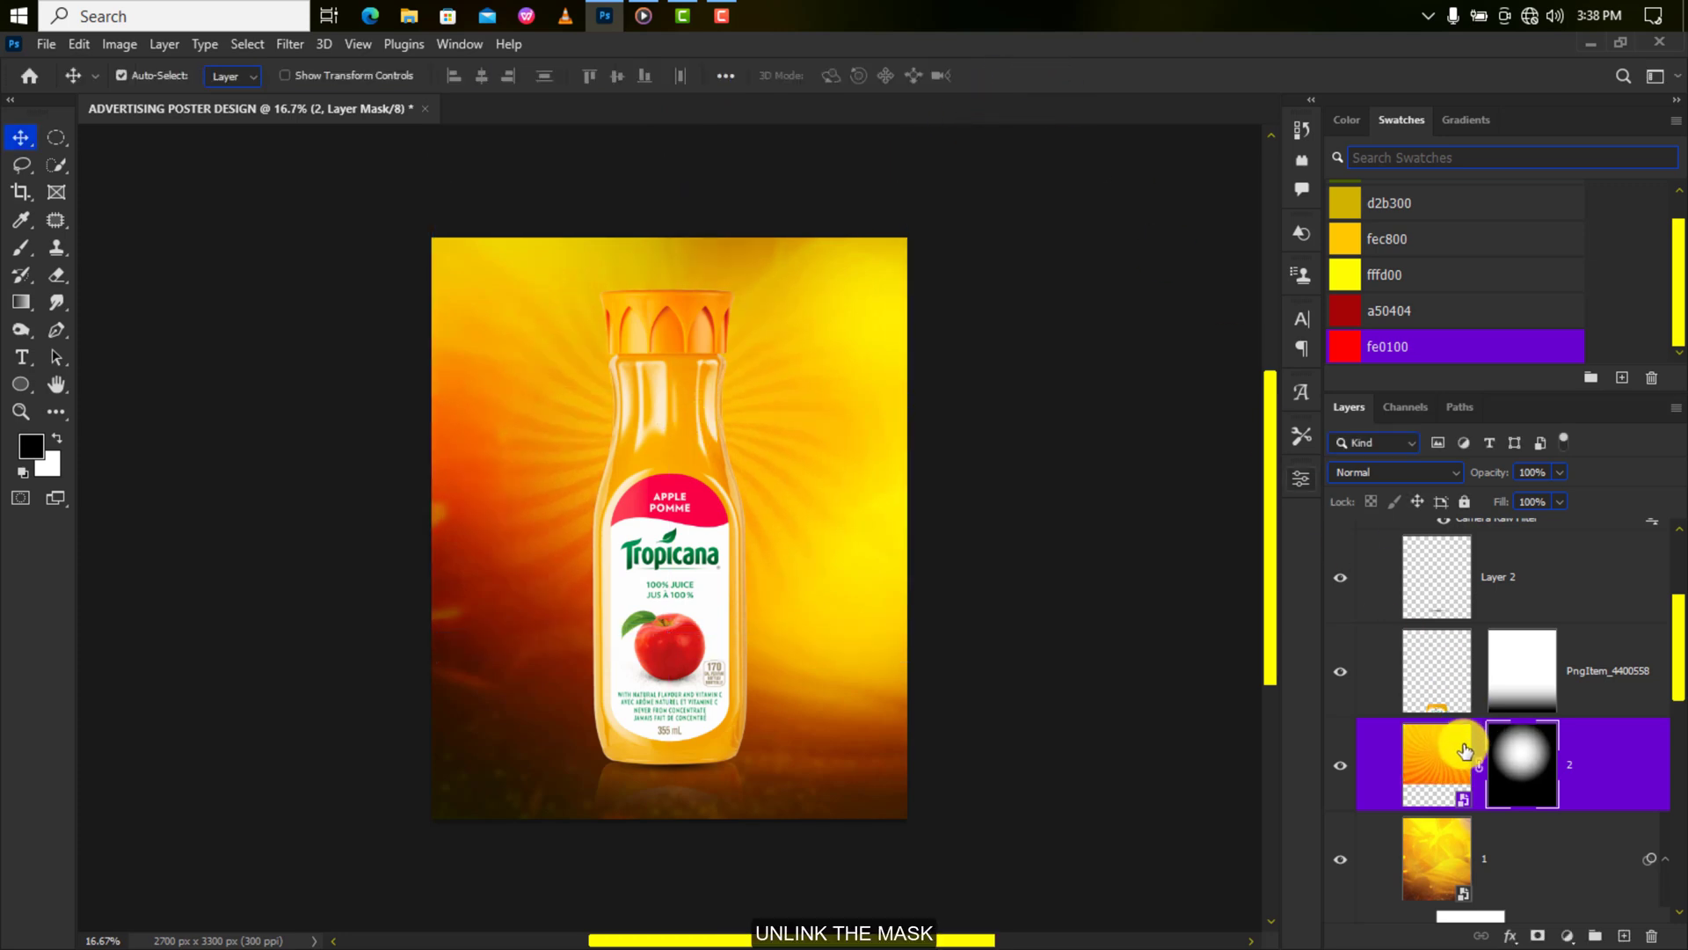
Unlink the mask and scale the sunburst image slightly down on its own.
{"action": "left_click", "coordinate": [1480, 765]}
{"action": "key", "text": "ctrl+t"}
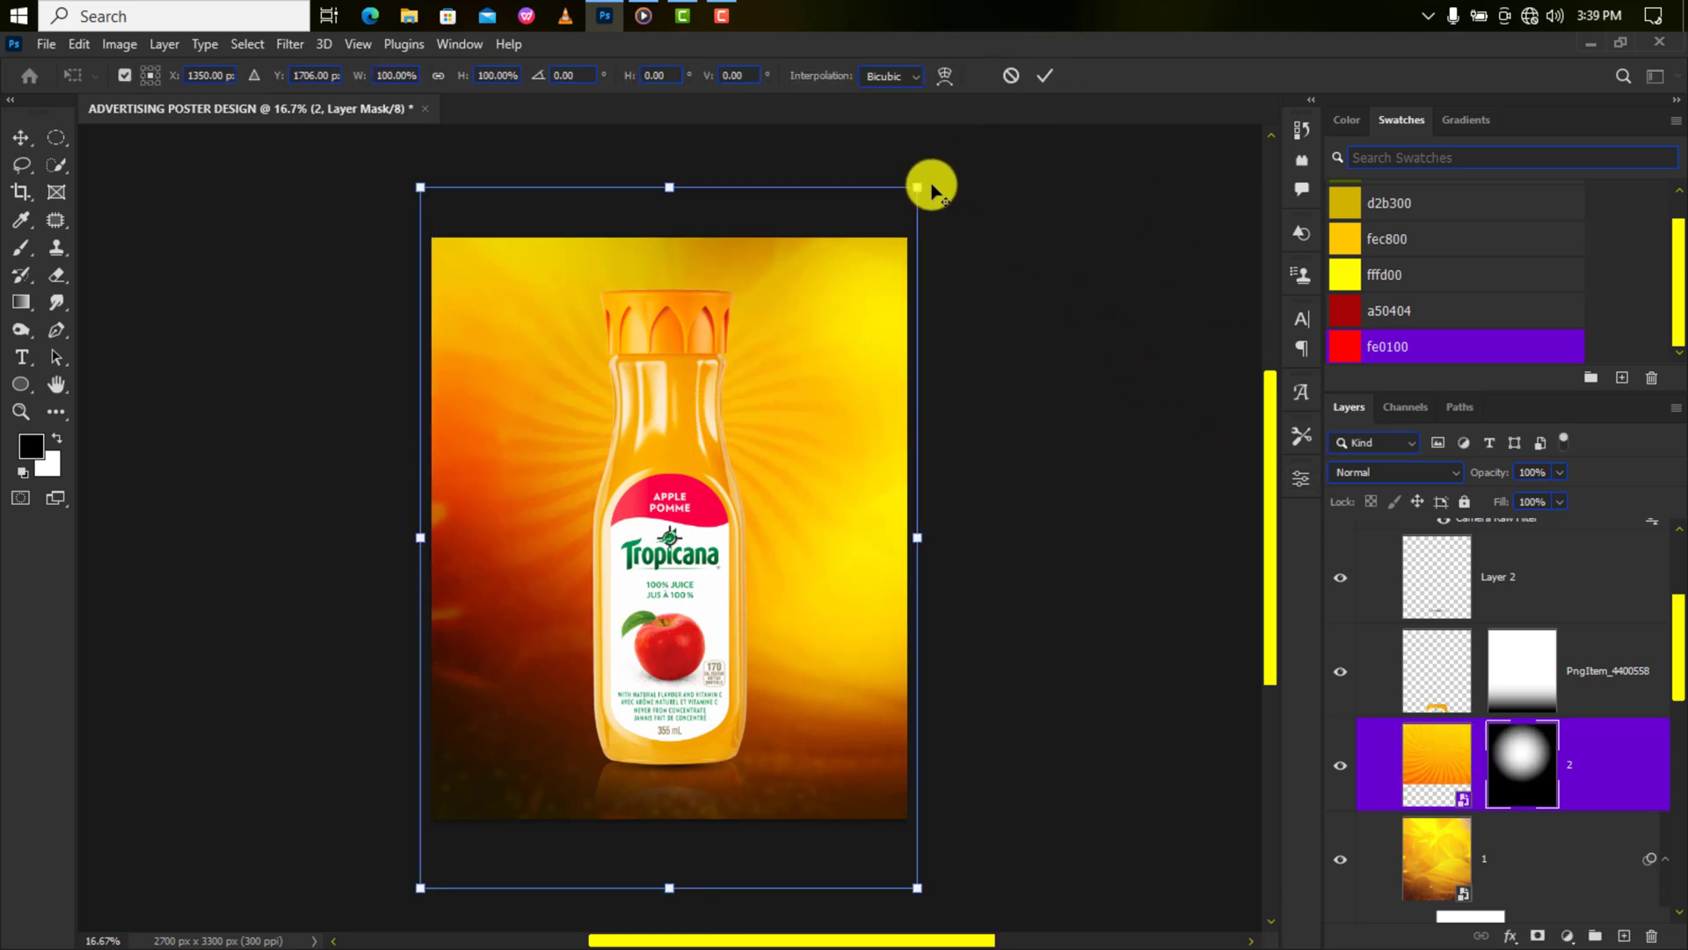
{"action": "left_click_drag", "start_coordinate": [927, 181], "coordinate": [893, 227]}
{"action": "left_click", "coordinate": [1044, 76]}
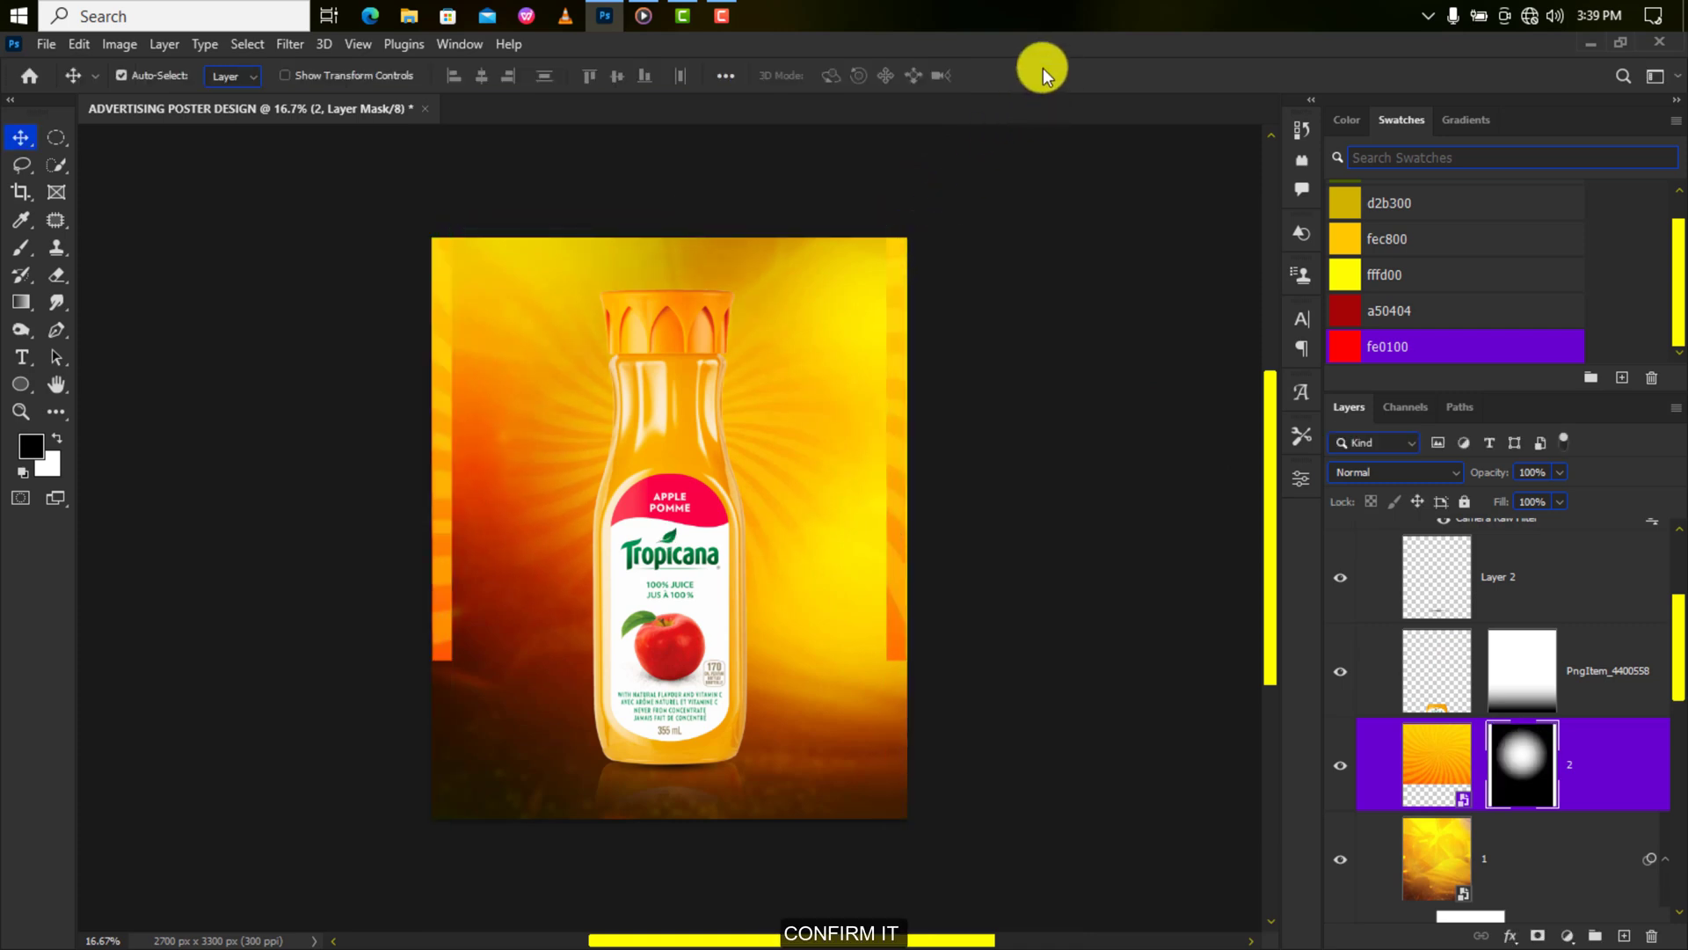
Brush black on the sunburst mask over the orange strips on the left and right edges.
{"action": "left_click", "coordinate": [22, 250]}
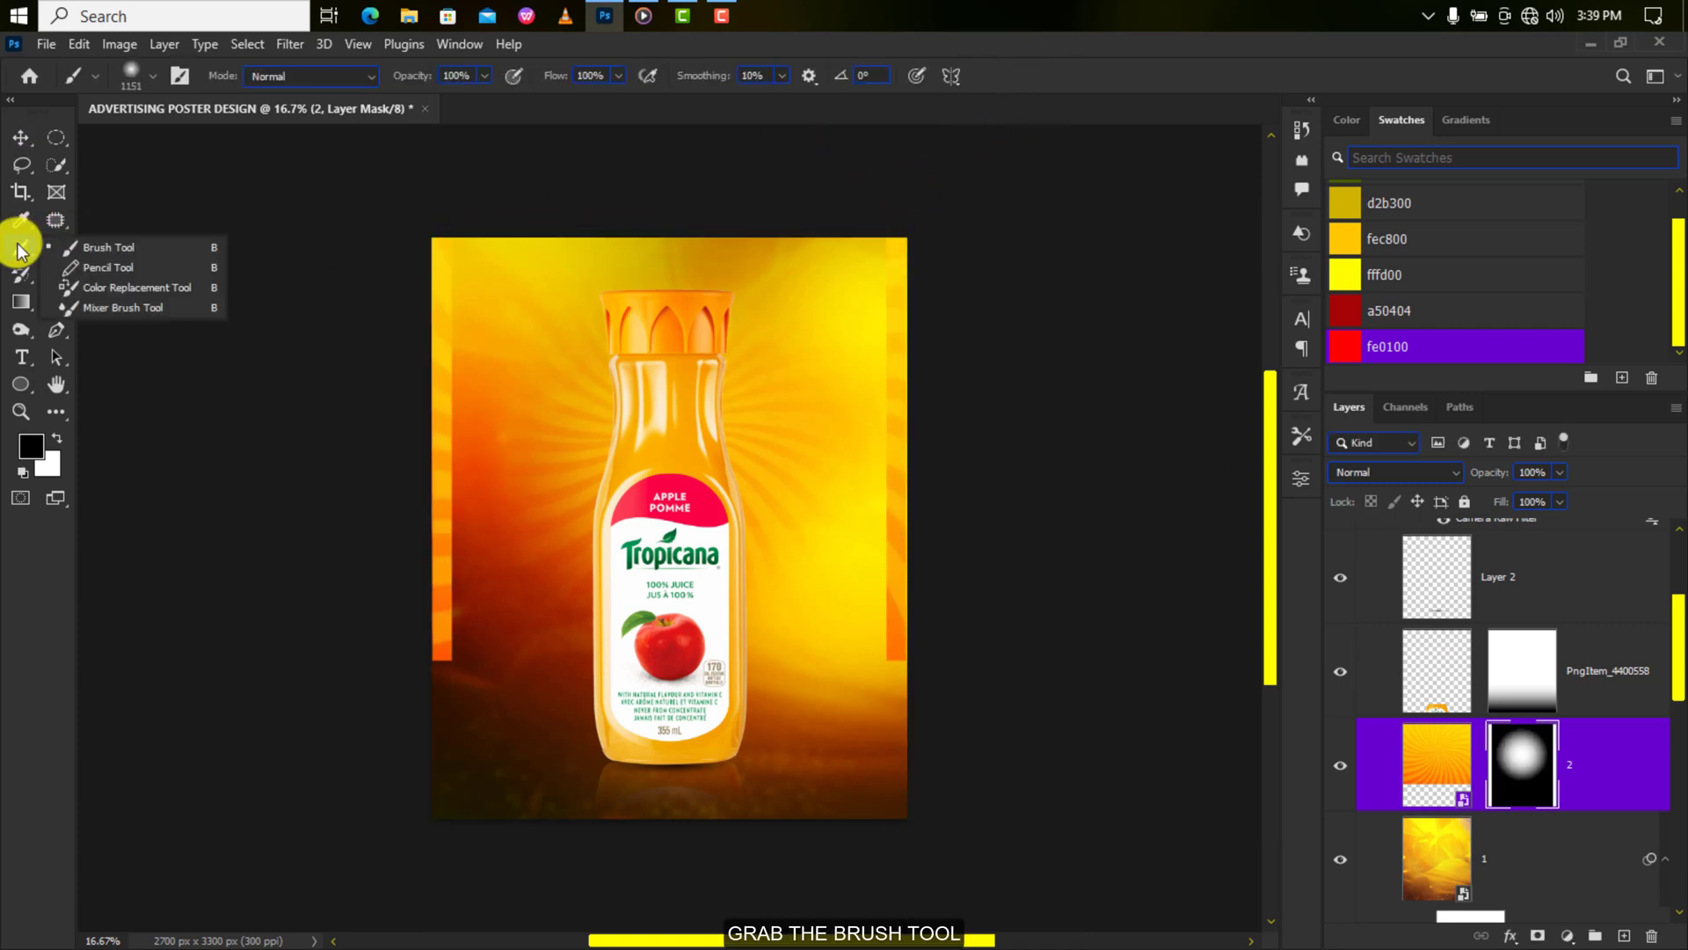
{"action": "mouse_move", "coordinate": [403, 366]}
{"action": "left_mouse_down"}
{"action": "mouse_move", "coordinate": [414, 457]}
{"action": "mouse_move", "coordinate": [417, 253]}
{"action": "mouse_move", "coordinate": [402, 699]}
{"action": "left_mouse_up"}
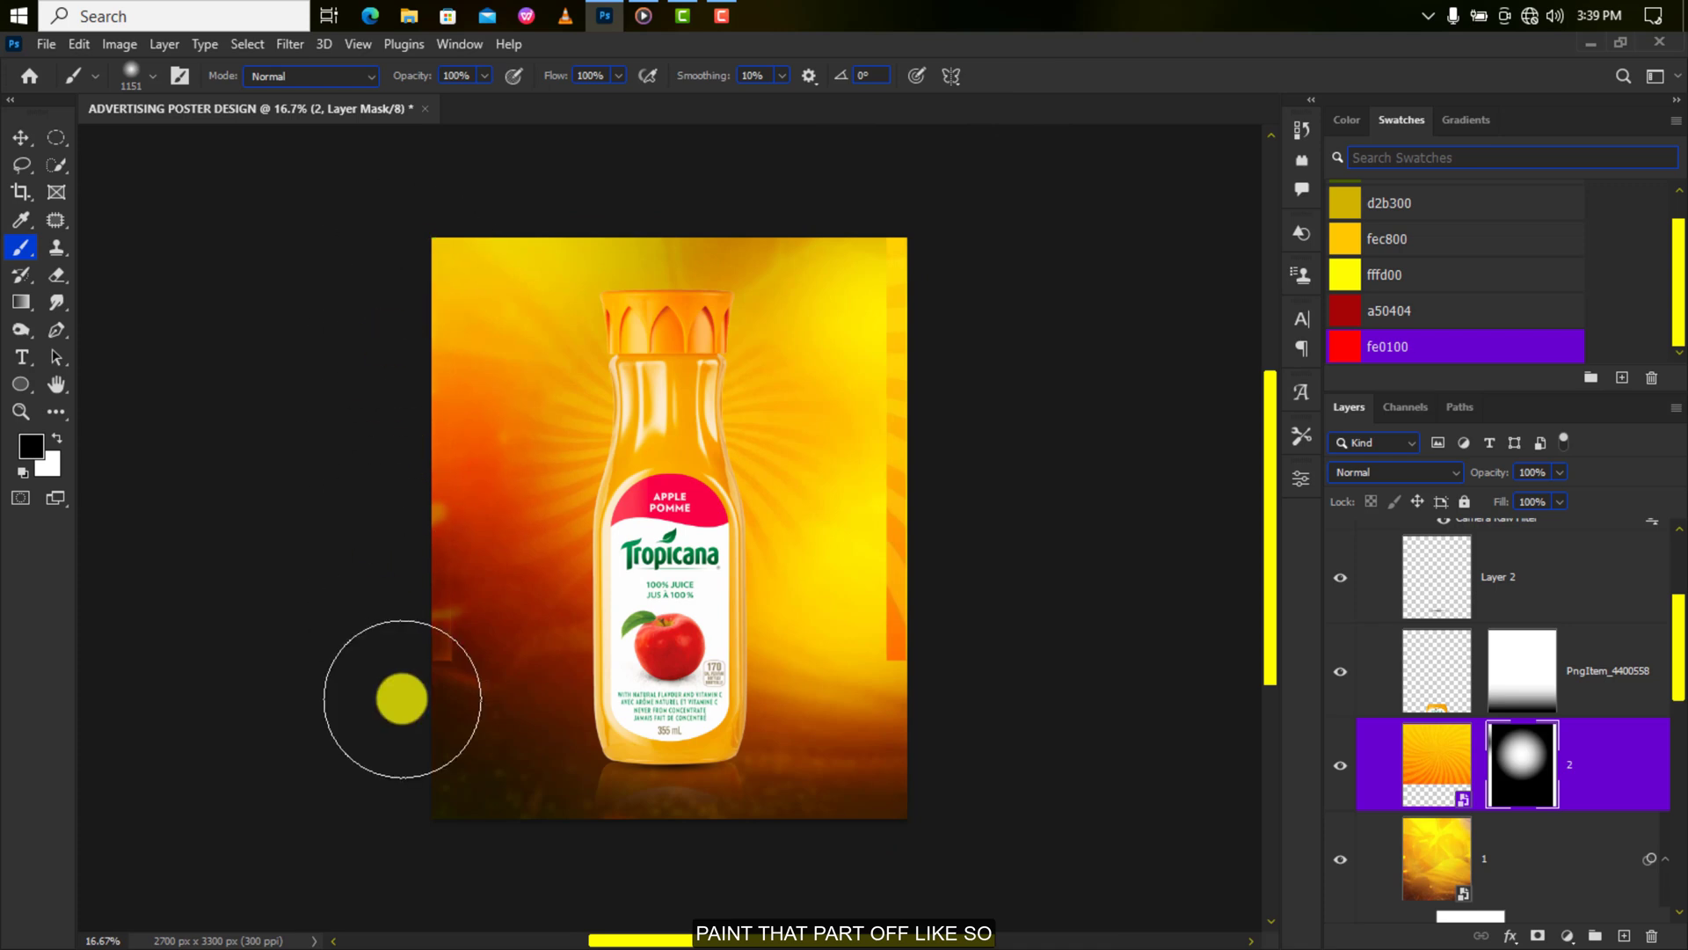
{"action": "mouse_move", "coordinate": [920, 712]}
{"action": "left_mouse_down"}
{"action": "mouse_move", "coordinate": [971, 664]}
{"action": "mouse_move", "coordinate": [955, 401]}
{"action": "mouse_move", "coordinate": [983, 325]}
{"action": "mouse_move", "coordinate": [967, 649]}
{"action": "mouse_move", "coordinate": [972, 355]}
{"action": "mouse_move", "coordinate": [961, 562]}
{"action": "left_mouse_up"}
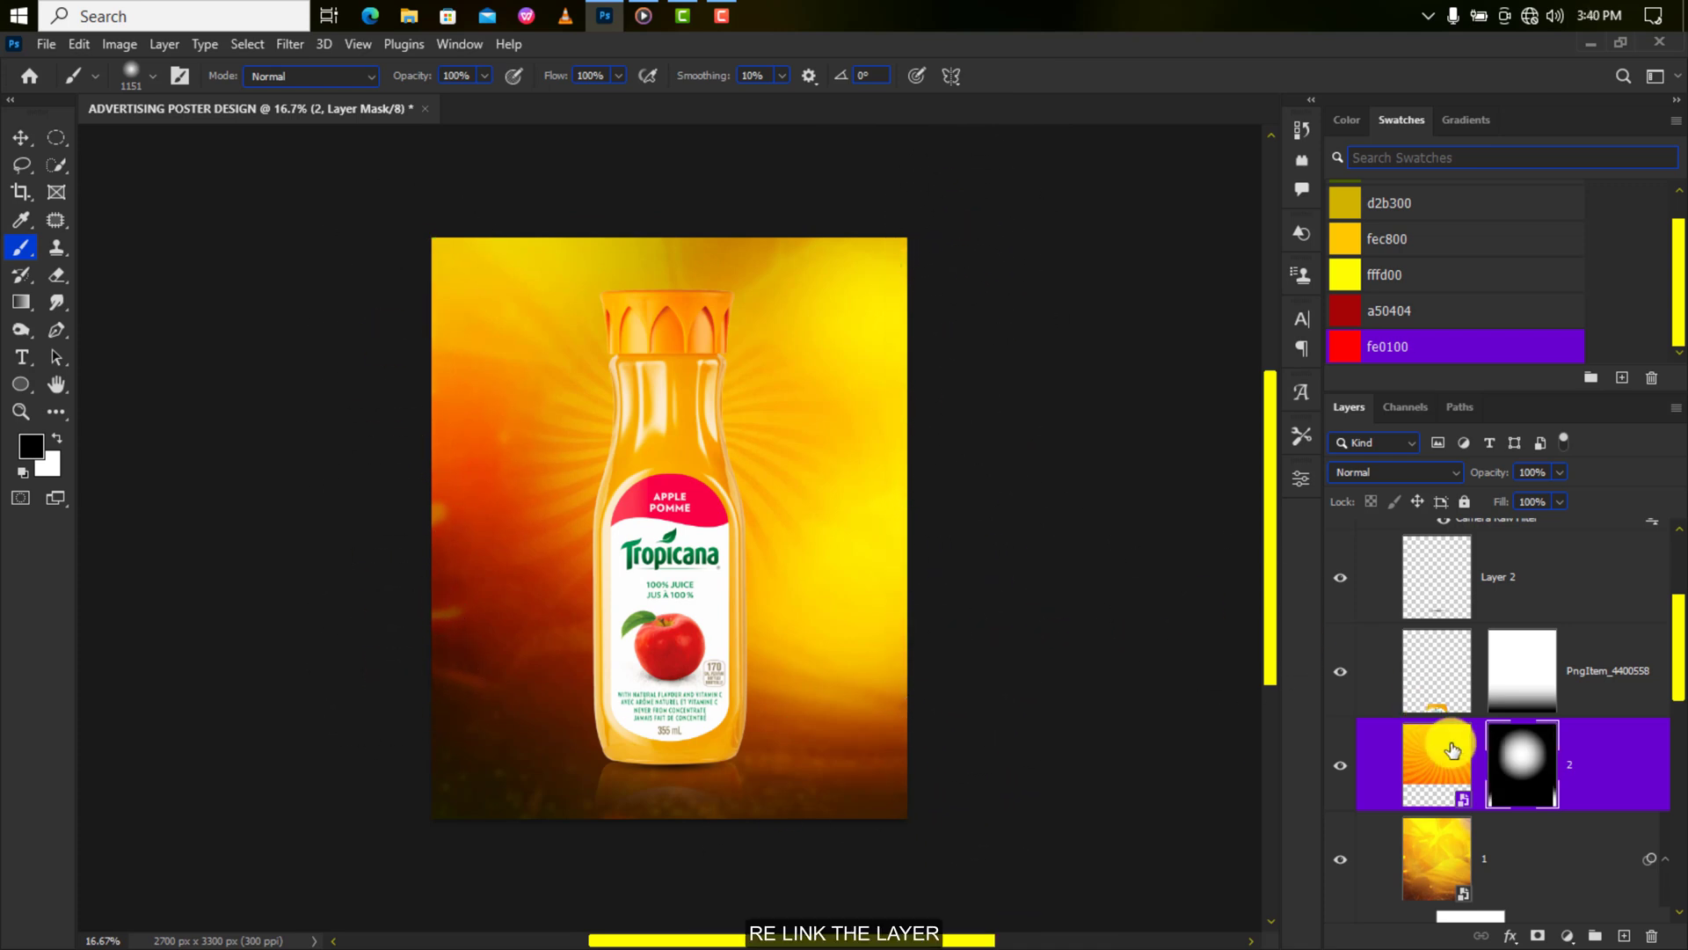
{"action": "key", "text": "ctrl+plus"}
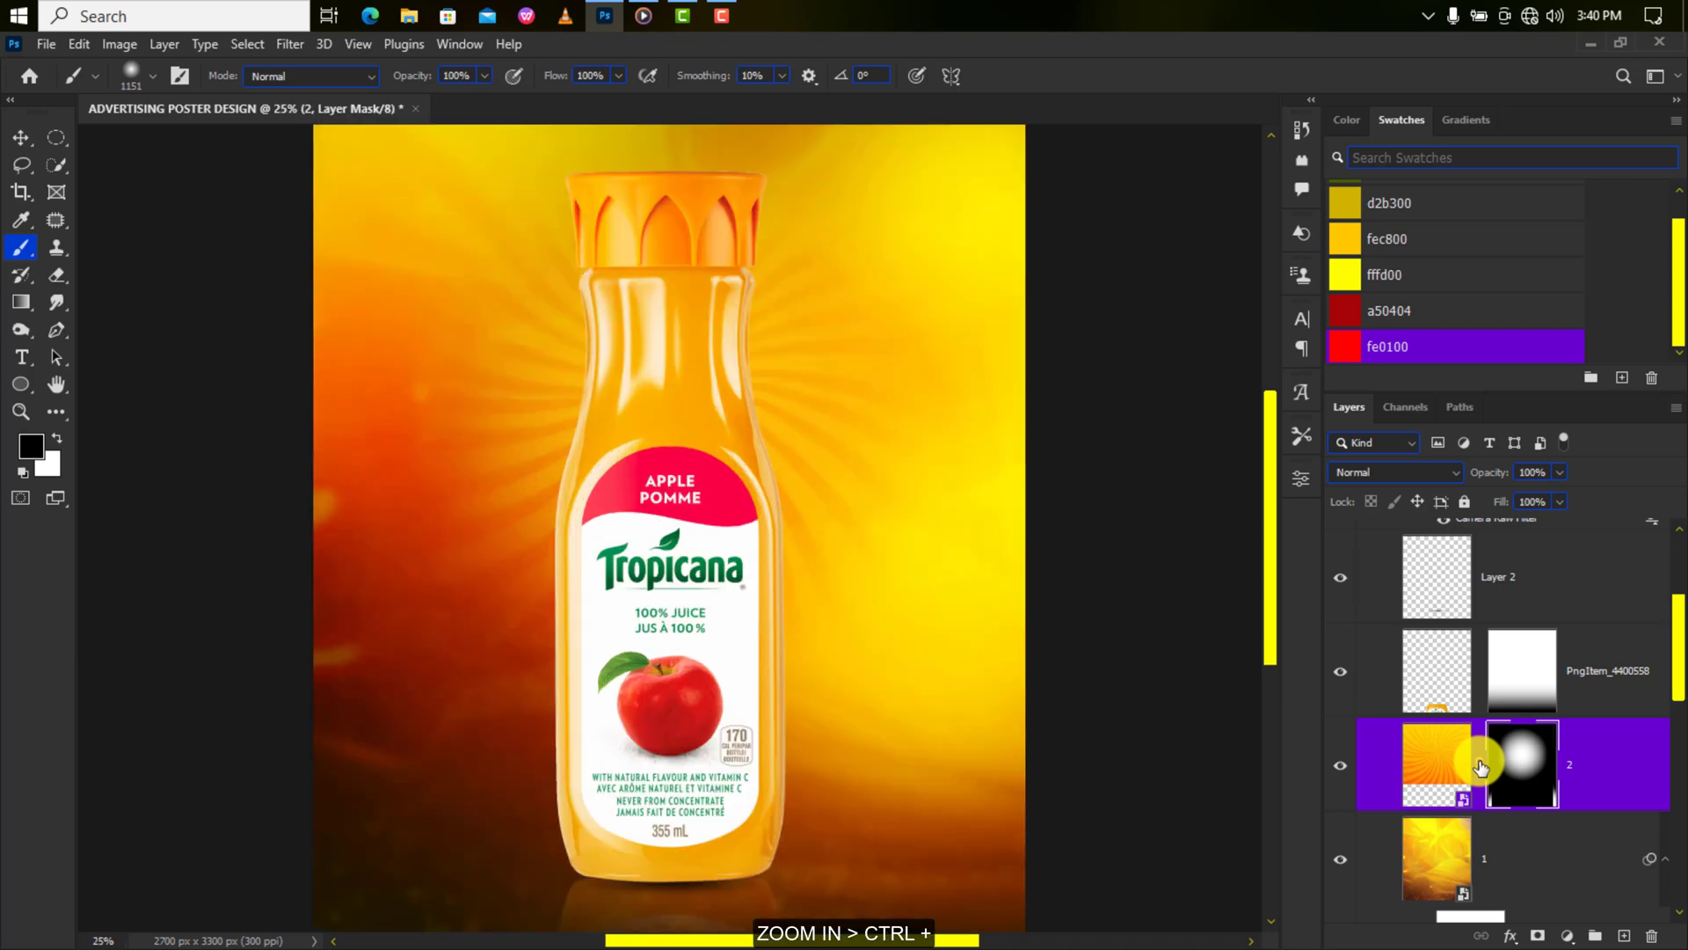
{"action": "key", "text": "ctrl+minus"}
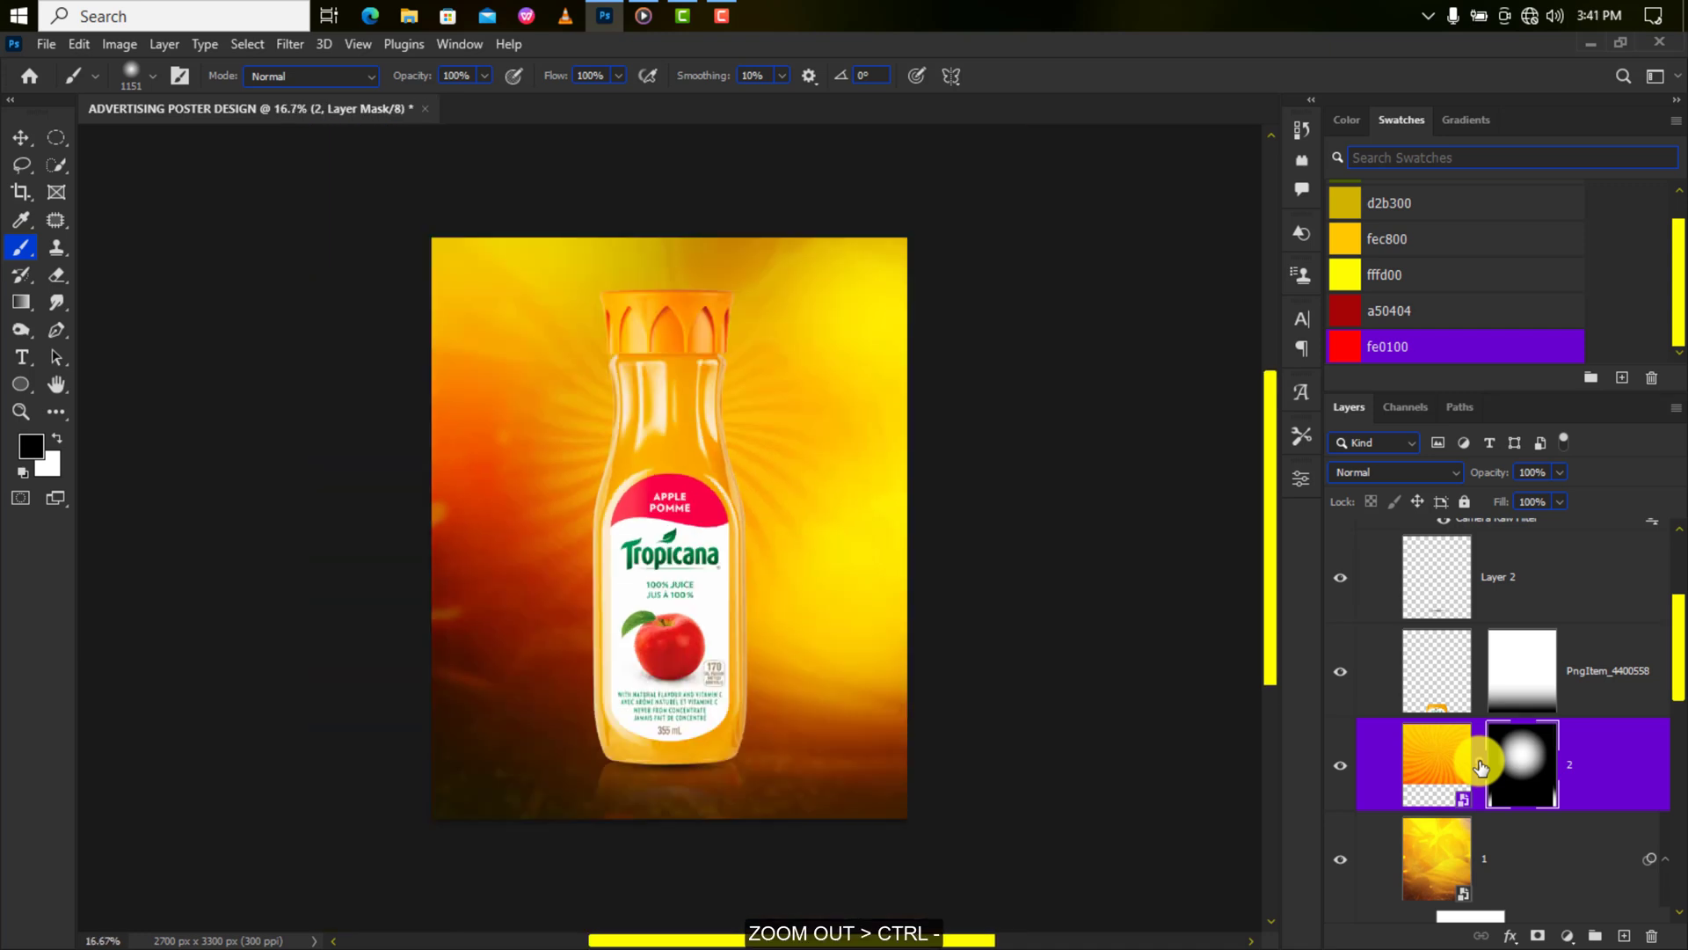
{"action": "key", "text": "ctrl+plus"}
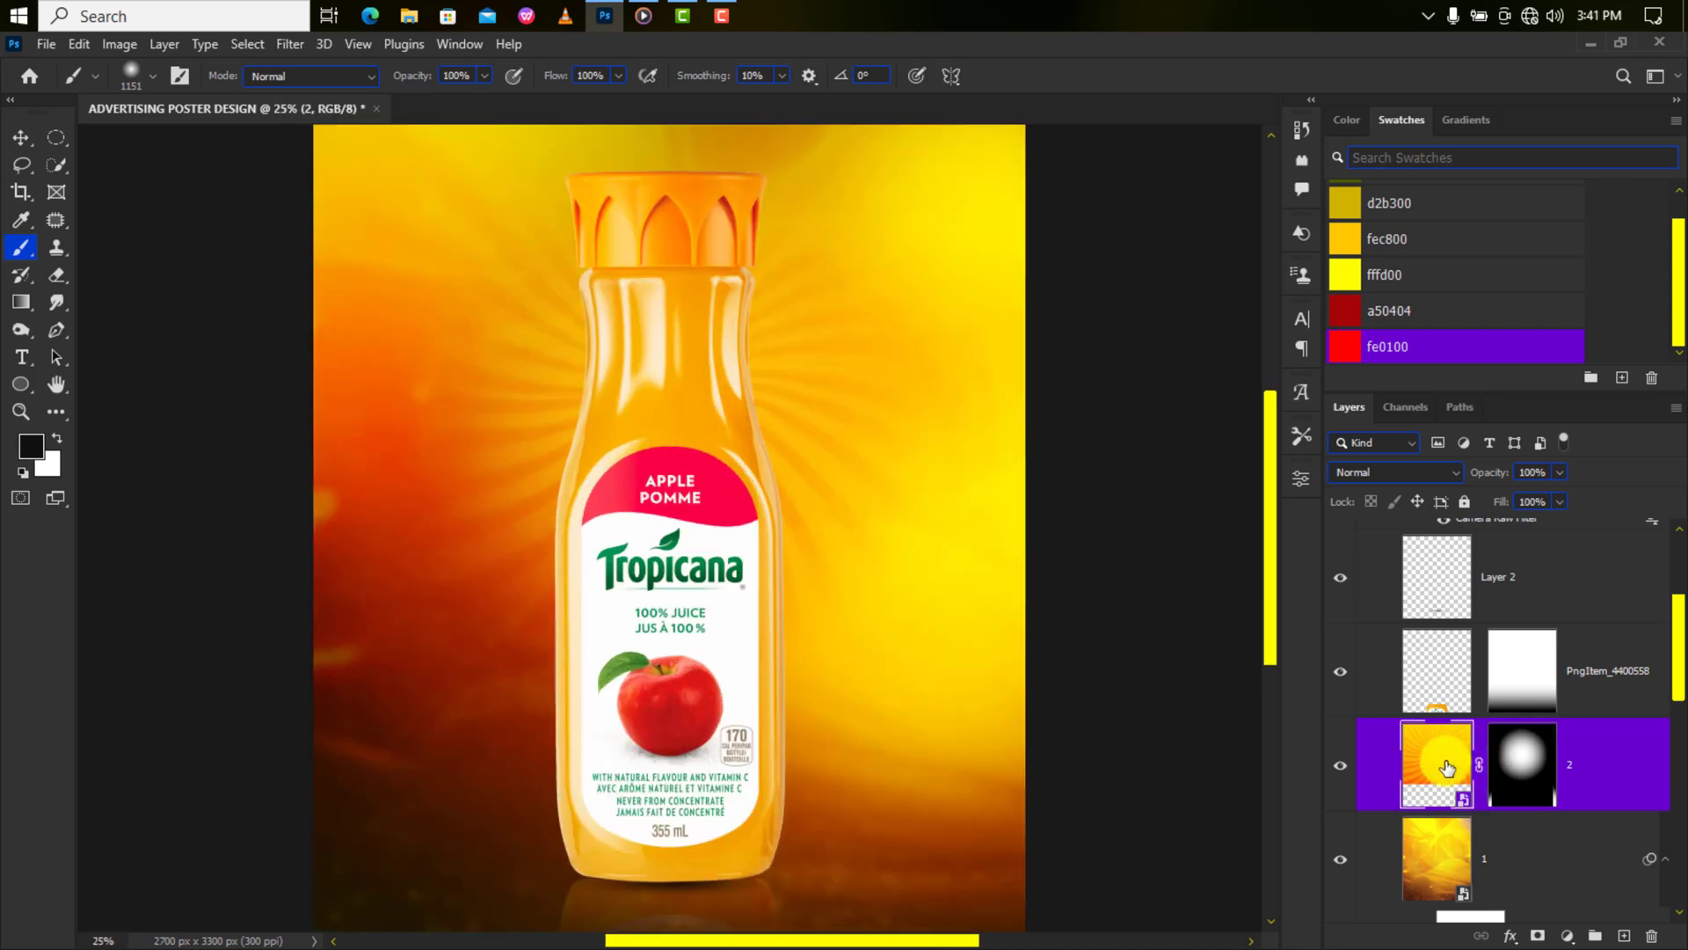
Apply a Surface Blur of Radius 15 pixels, Threshold 43 levels to sunburst layer '2'.
{"action": "left_click", "coordinate": [290, 44]}
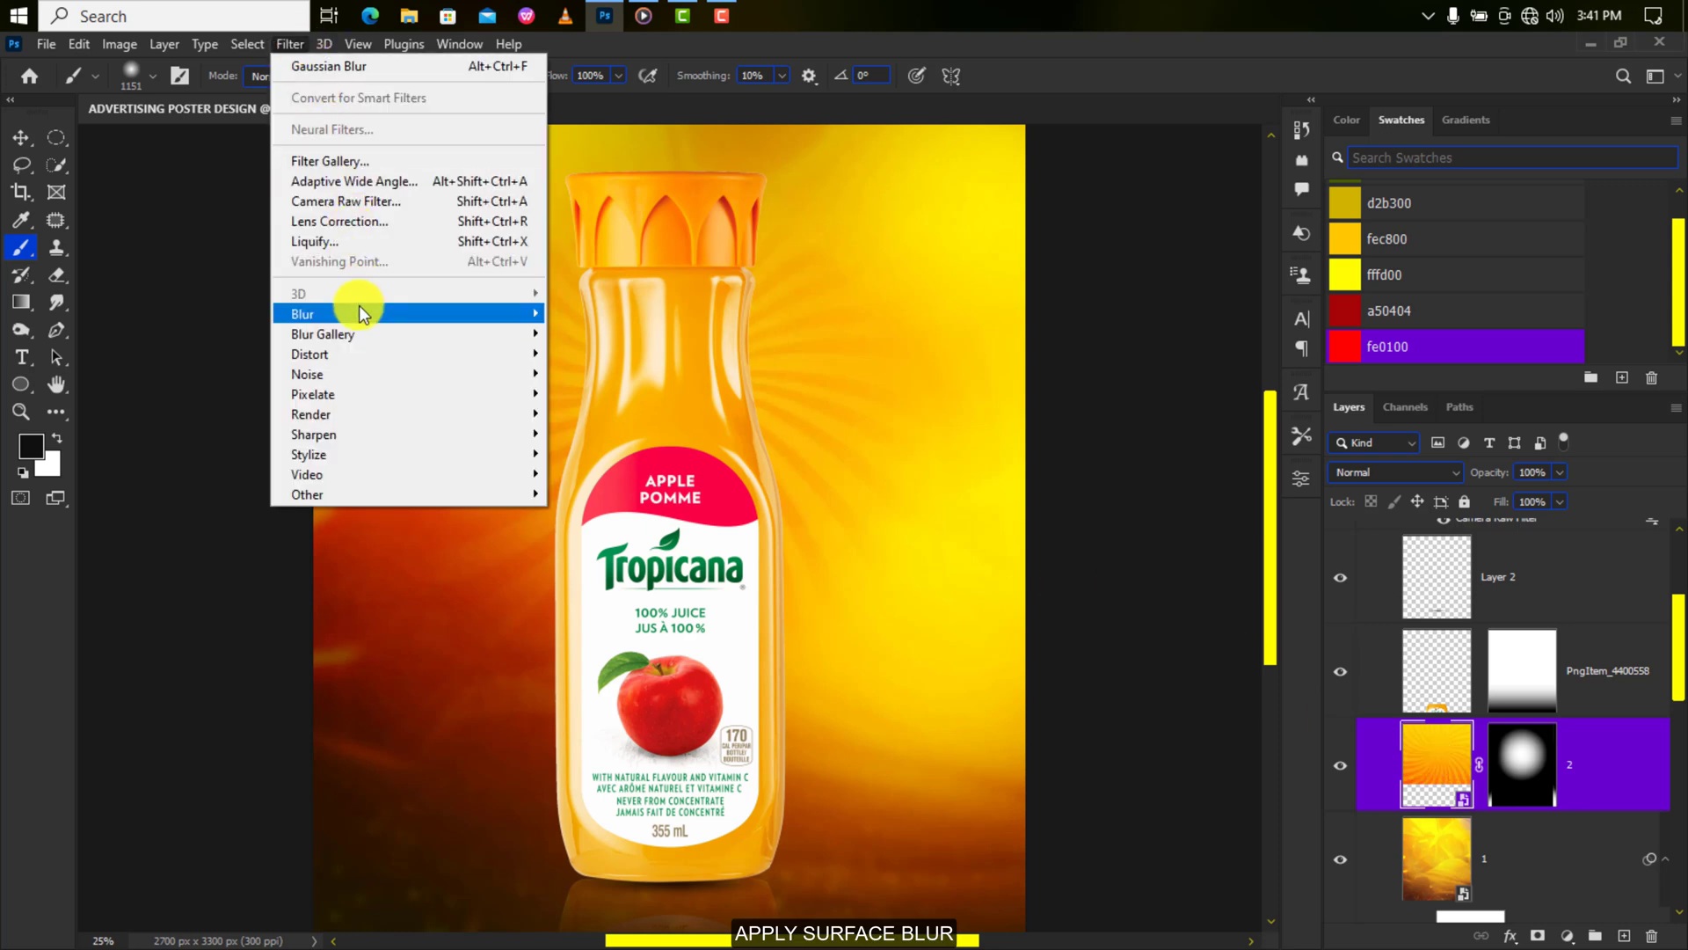
{"action": "mouse_move", "coordinate": [527, 314]}
{"action": "left_click", "coordinate": [610, 515]}
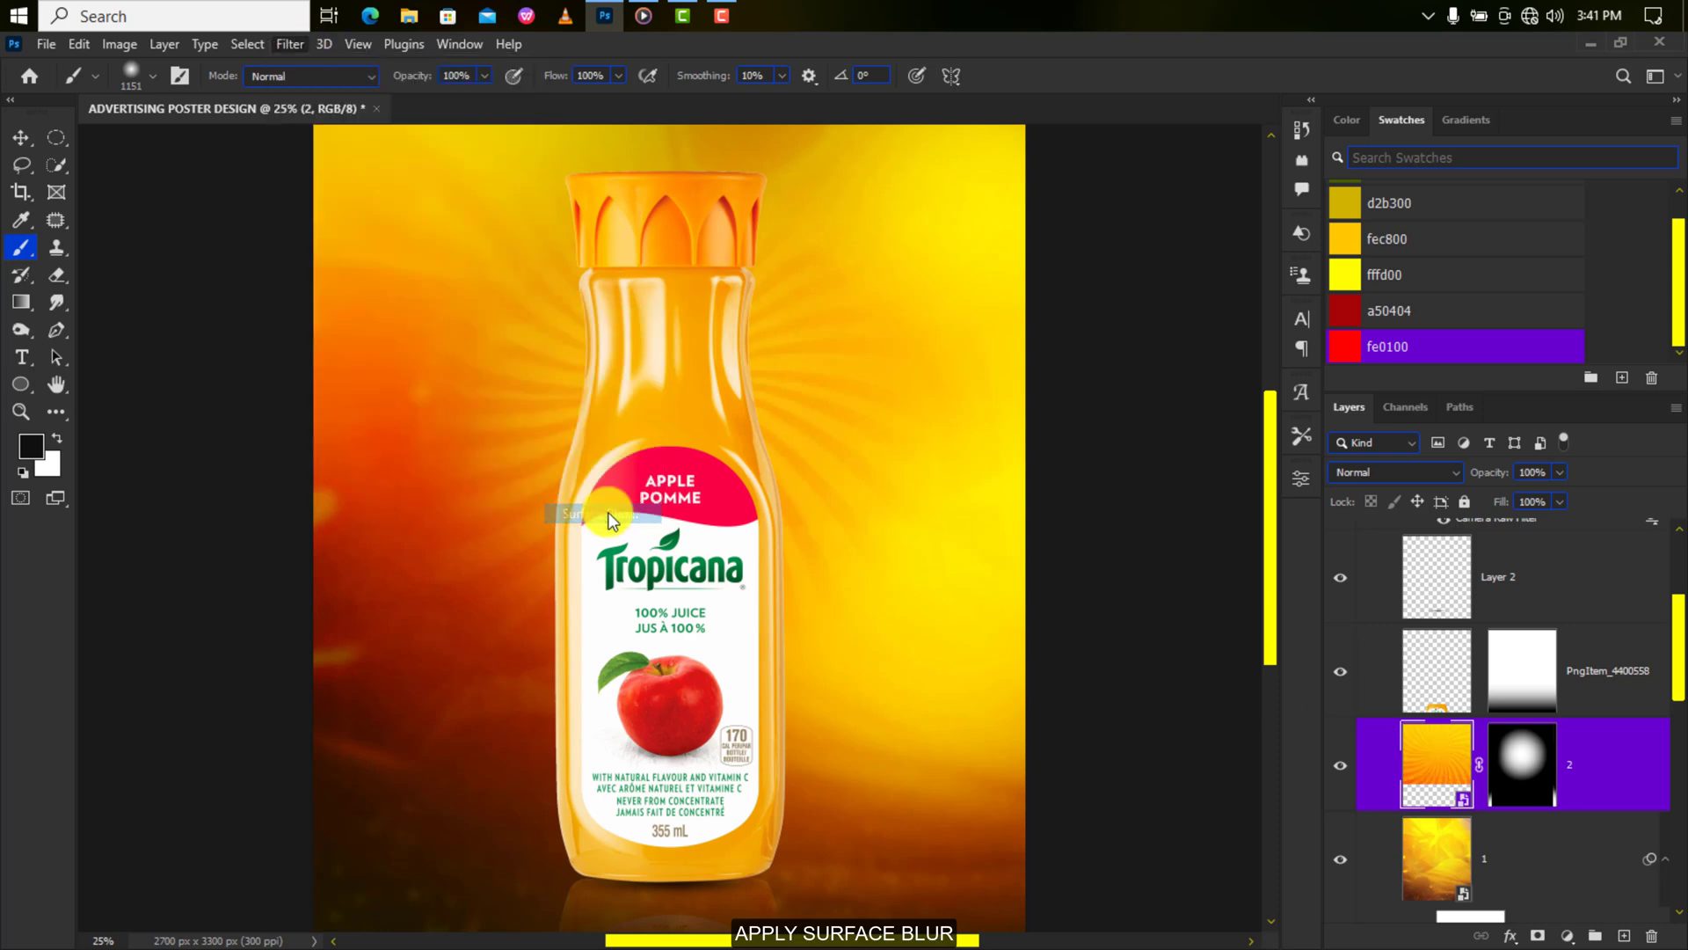
{"action": "left_click_drag", "start_coordinate": [781, 187], "coordinate": [1020, 181]}
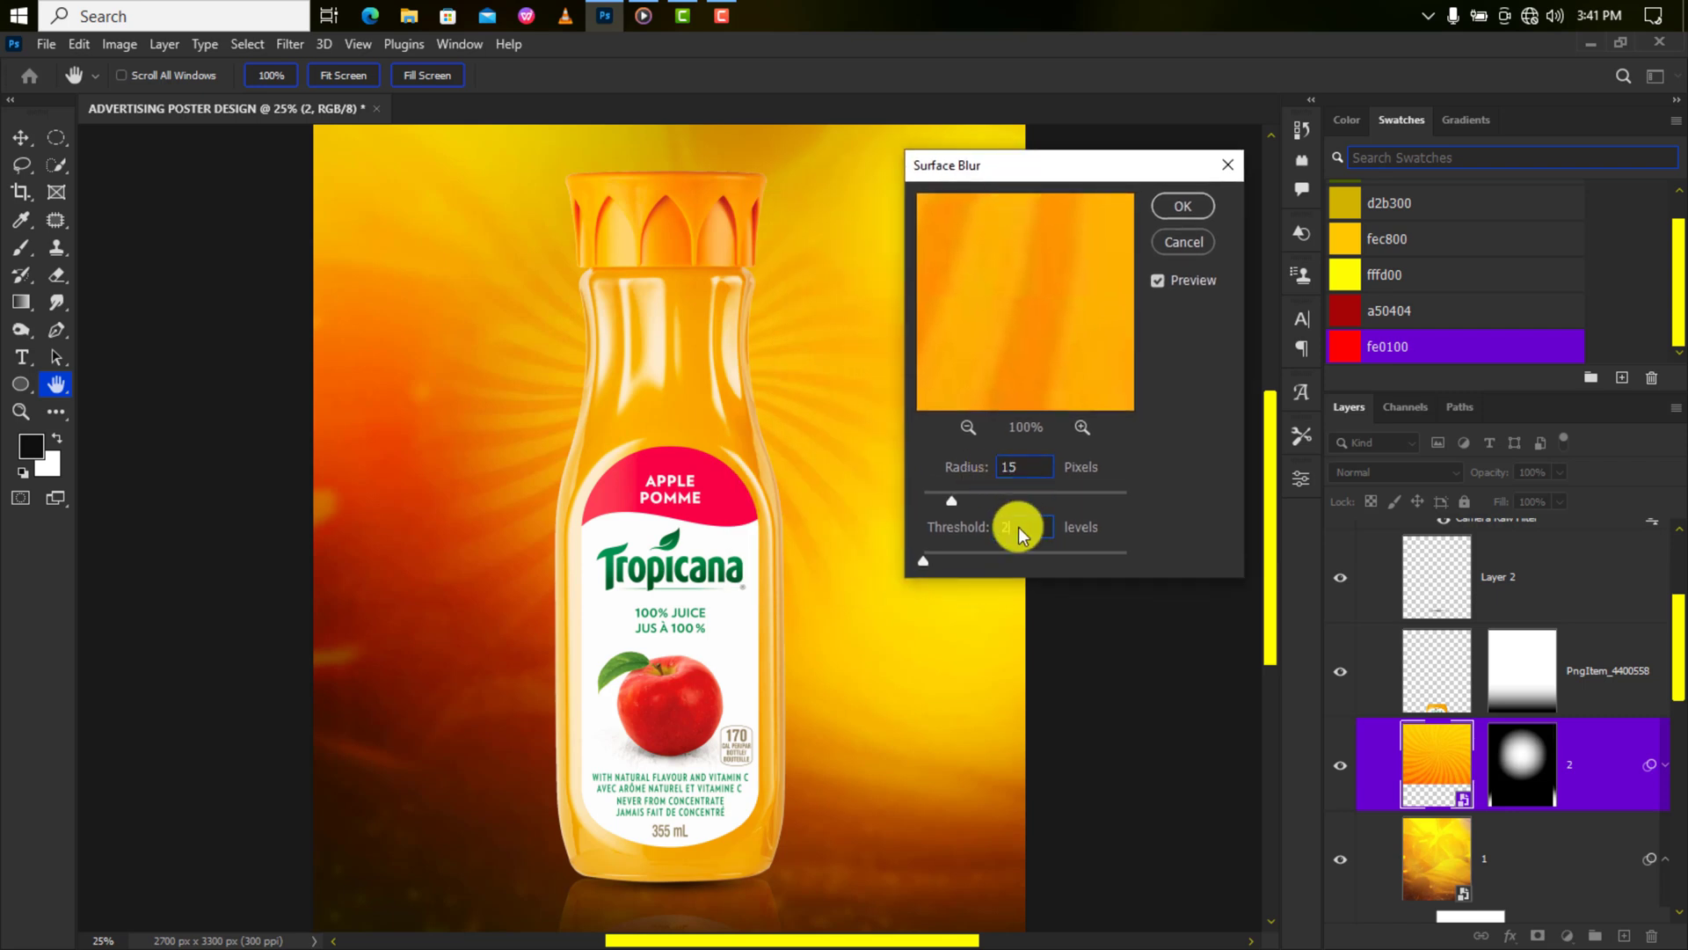
{"action": "left_click", "coordinate": [997, 529]}
{"action": "left_click", "coordinate": [1179, 207]}
{"action": "key", "text": "ctrl+minus"}
{"action": "key", "text": "ctrl+t"}
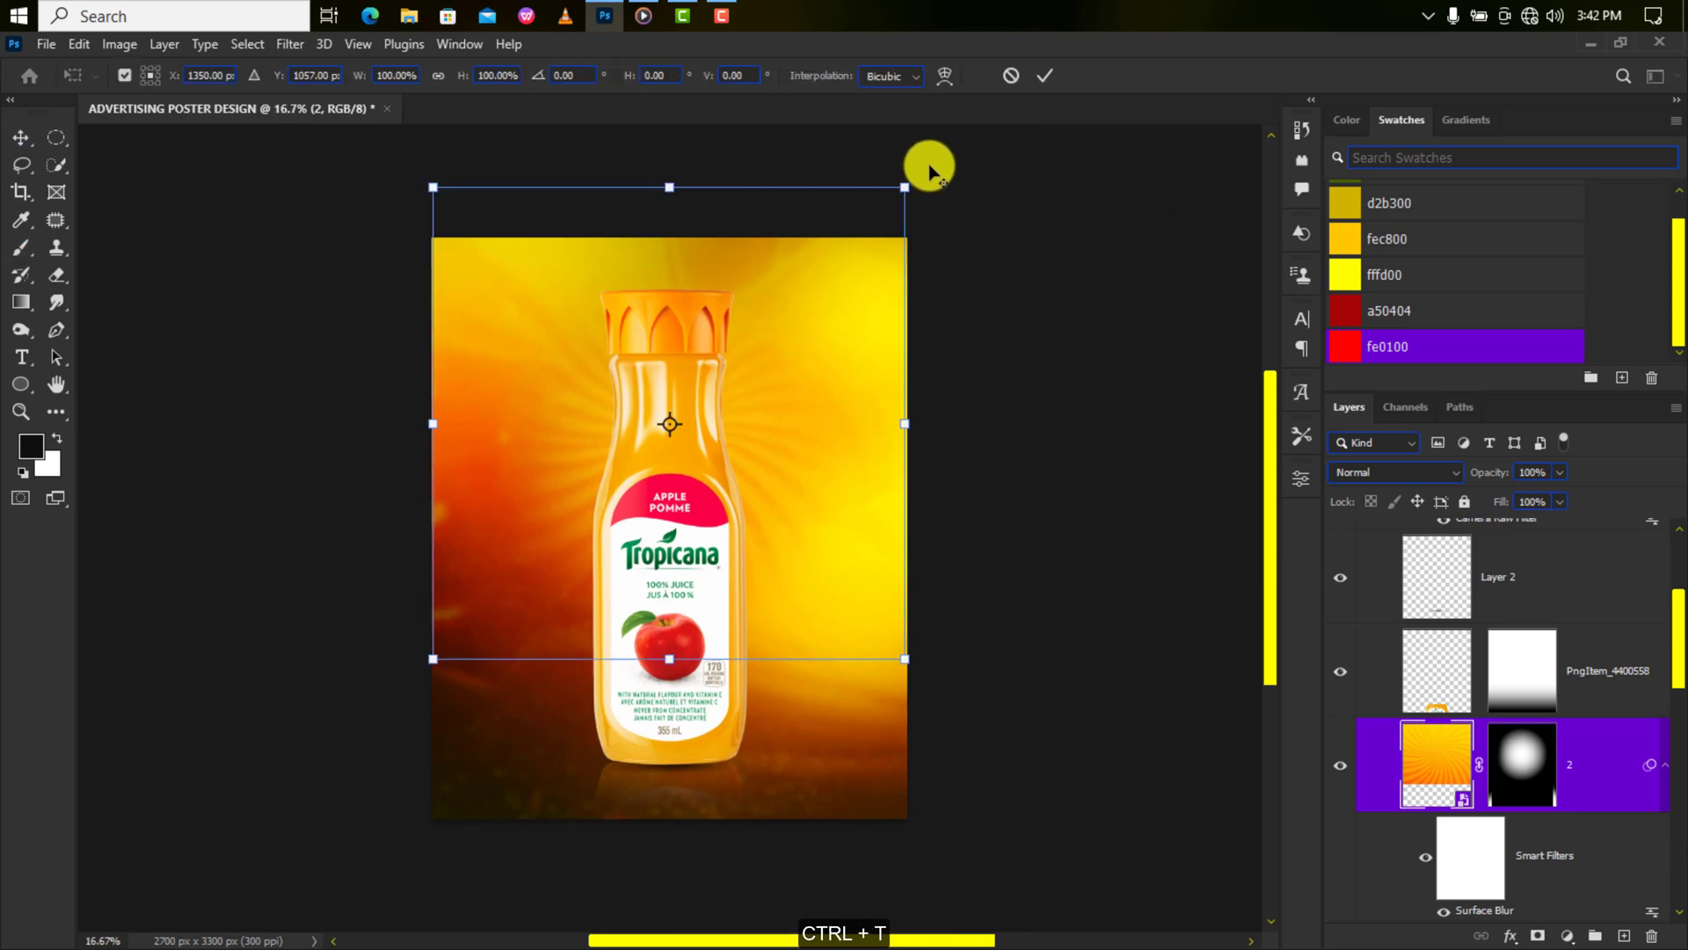
{"action": "key", "text": "Escape"}
{"action": "scroll", "coordinate": [1453, 572], "scroll_direction": "up", "scroll_amount": 3}
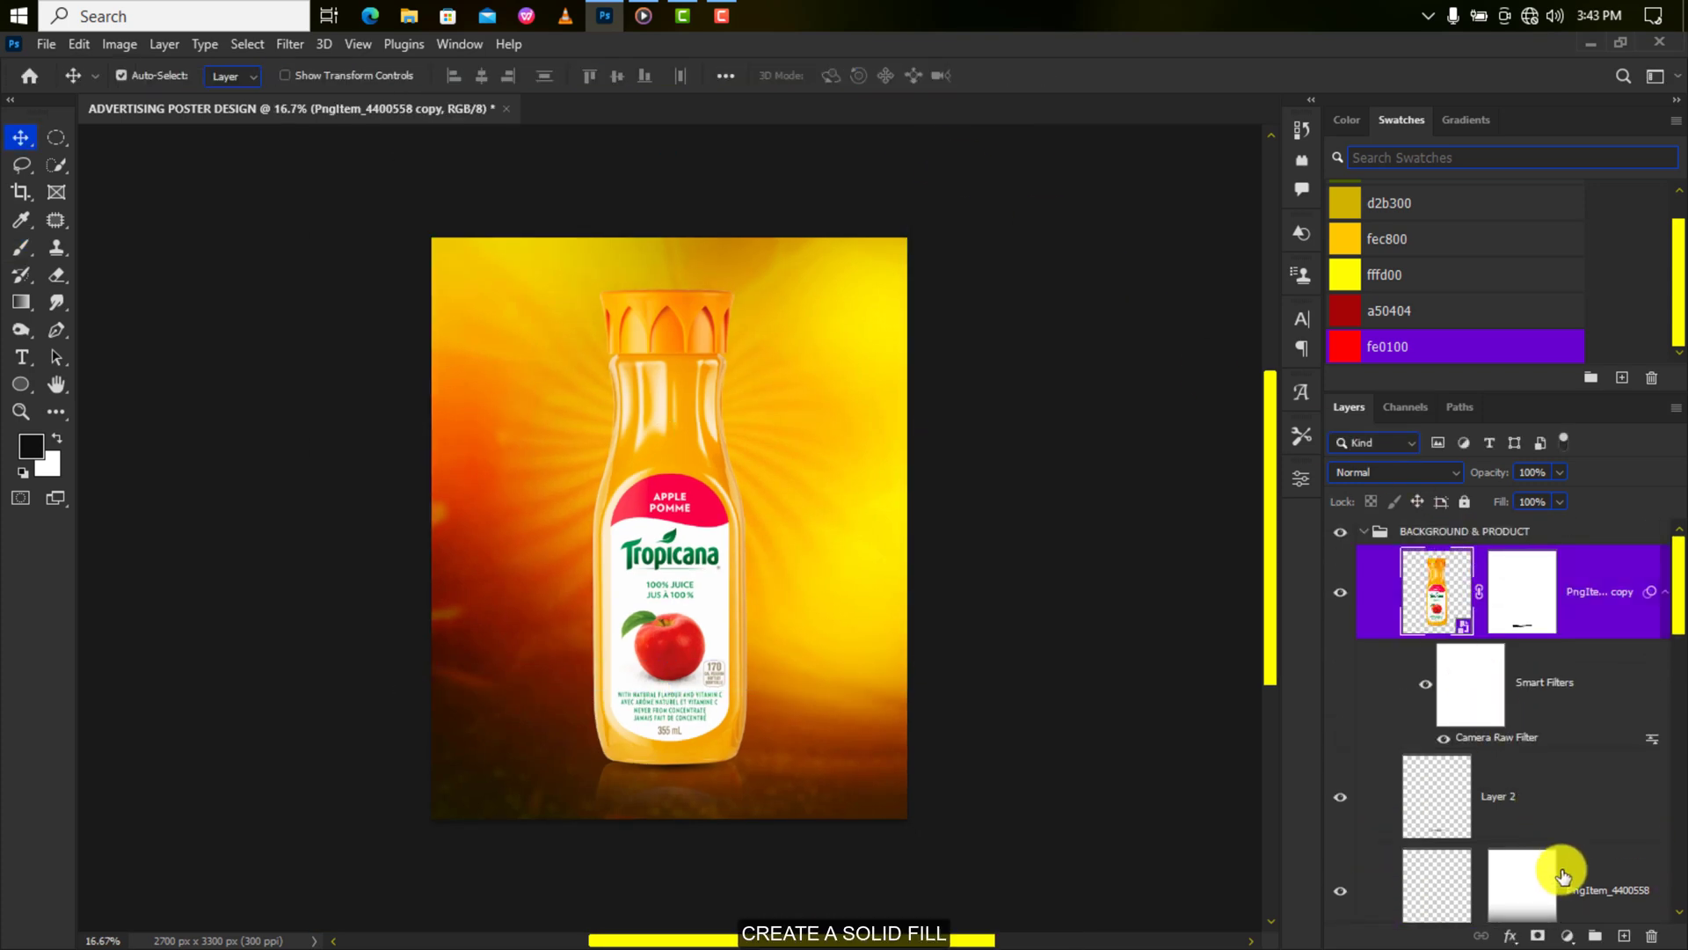
Add a yellow fffd00 Solid Color fill clipped to the bottle in Linear Dodge (Add).
{"action": "left_click", "coordinate": [1567, 936]}
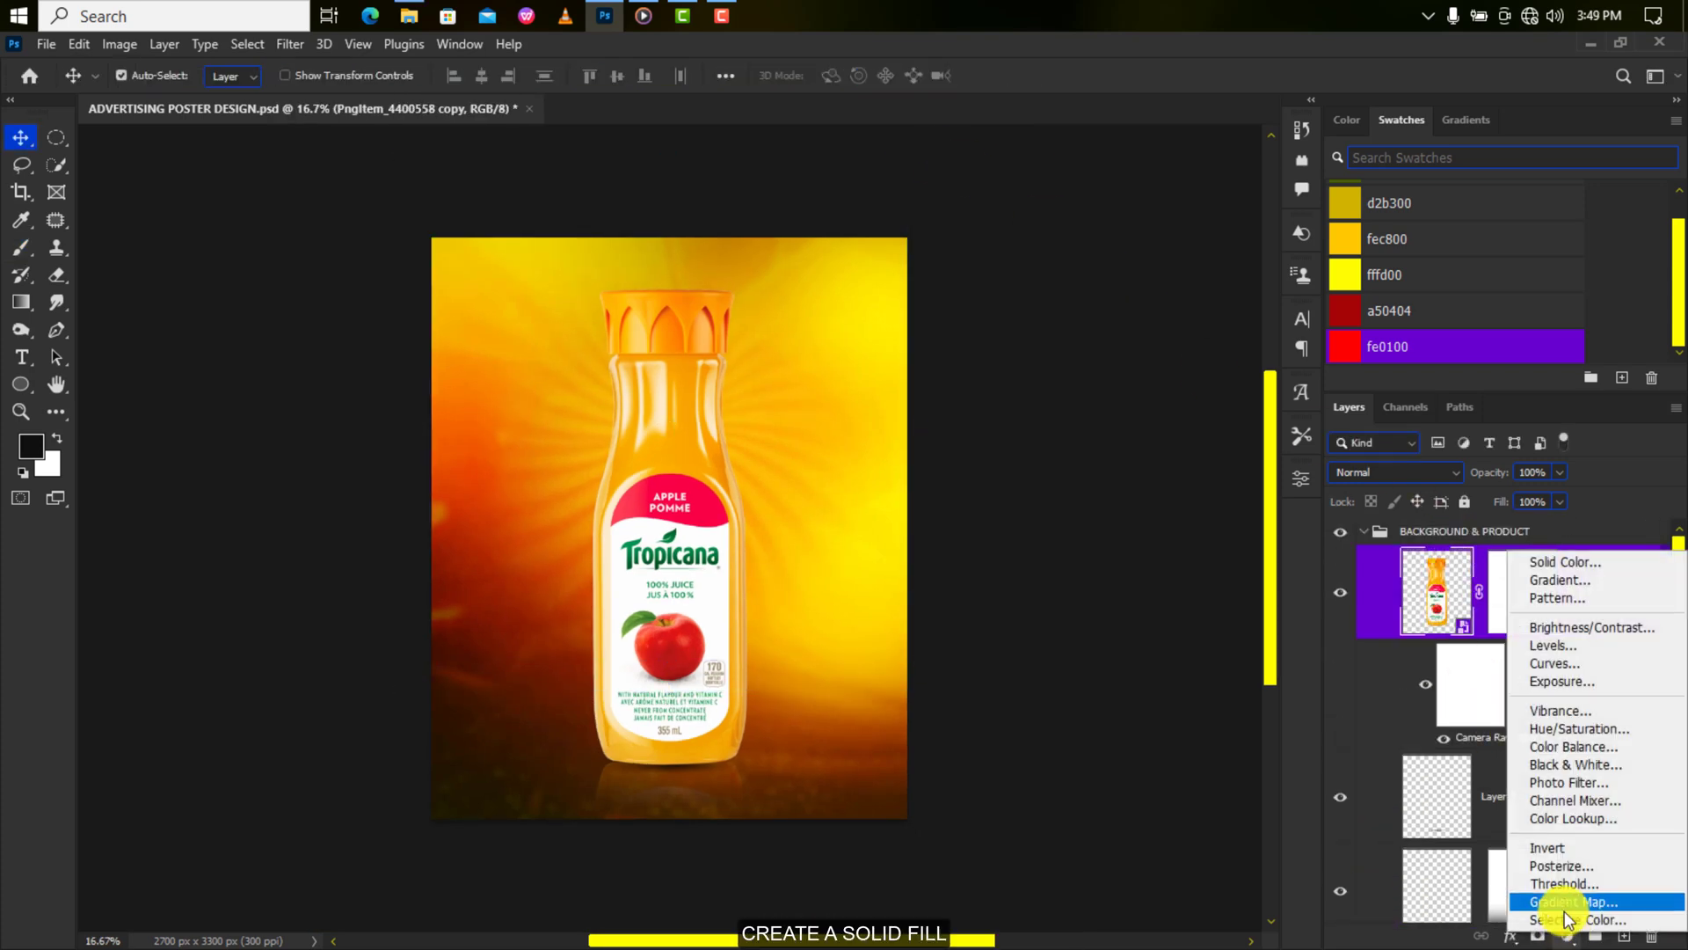
{"action": "left_click", "coordinate": [1583, 563]}
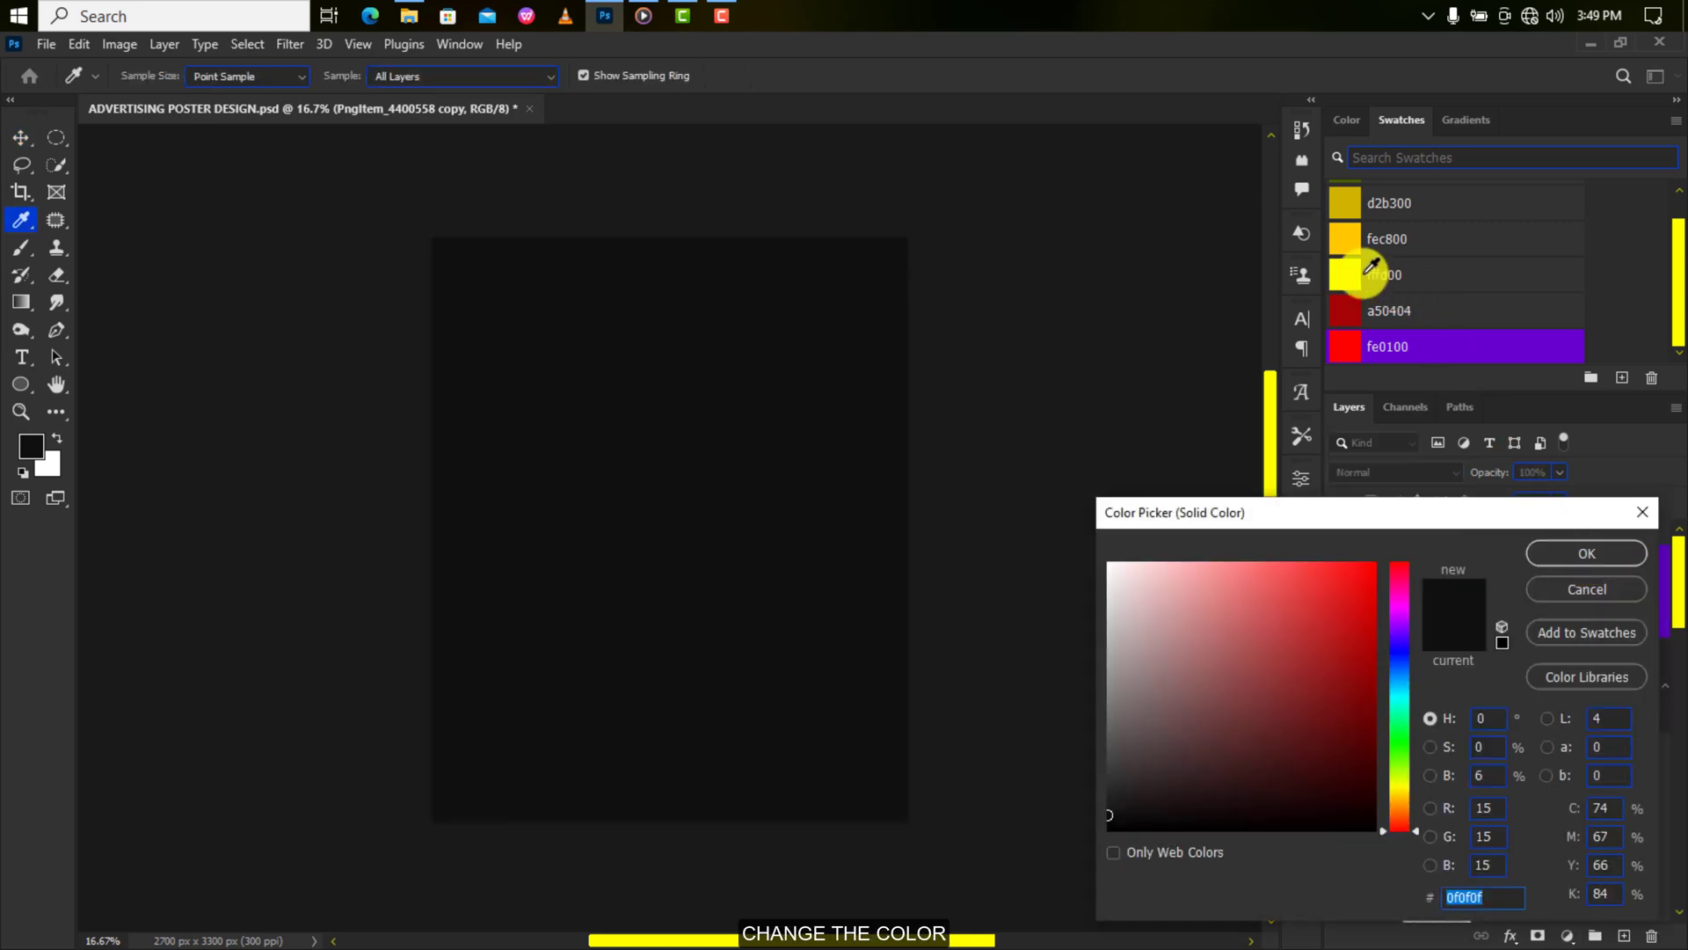
{"action": "left_click", "coordinate": [1365, 274]}
{"action": "left_click", "coordinate": [1578, 546]}
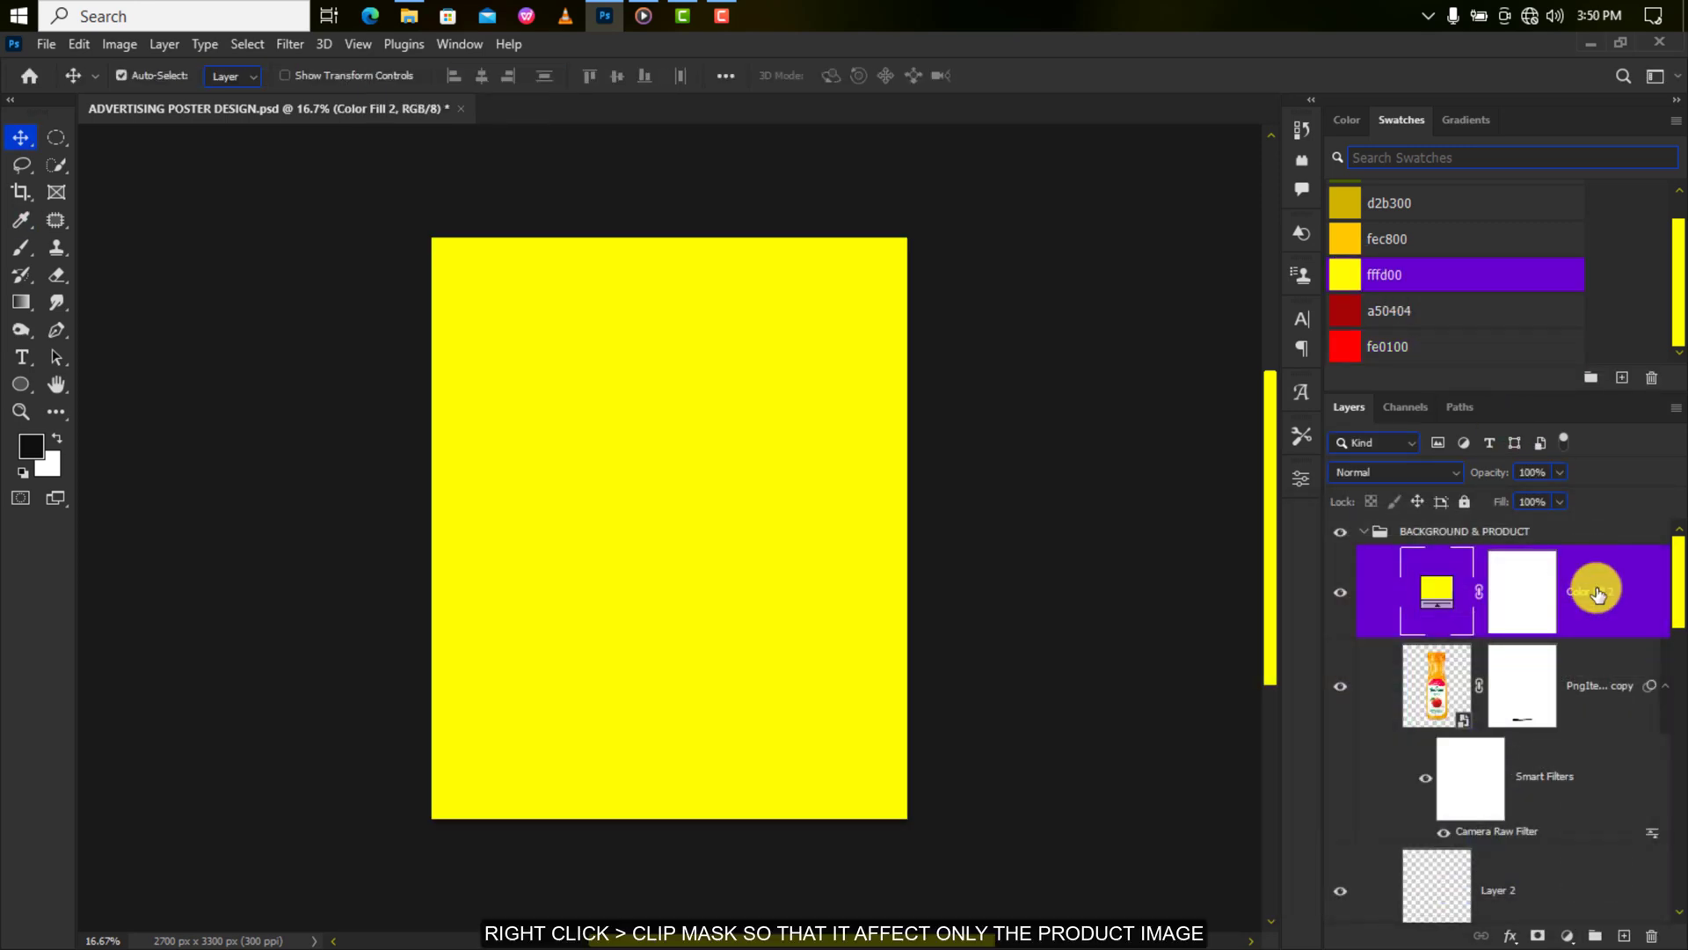
{"action": "right_click", "coordinate": [1599, 595]}
{"action": "left_click", "coordinate": [1446, 463]}
{"action": "left_click", "coordinate": [1445, 466]}
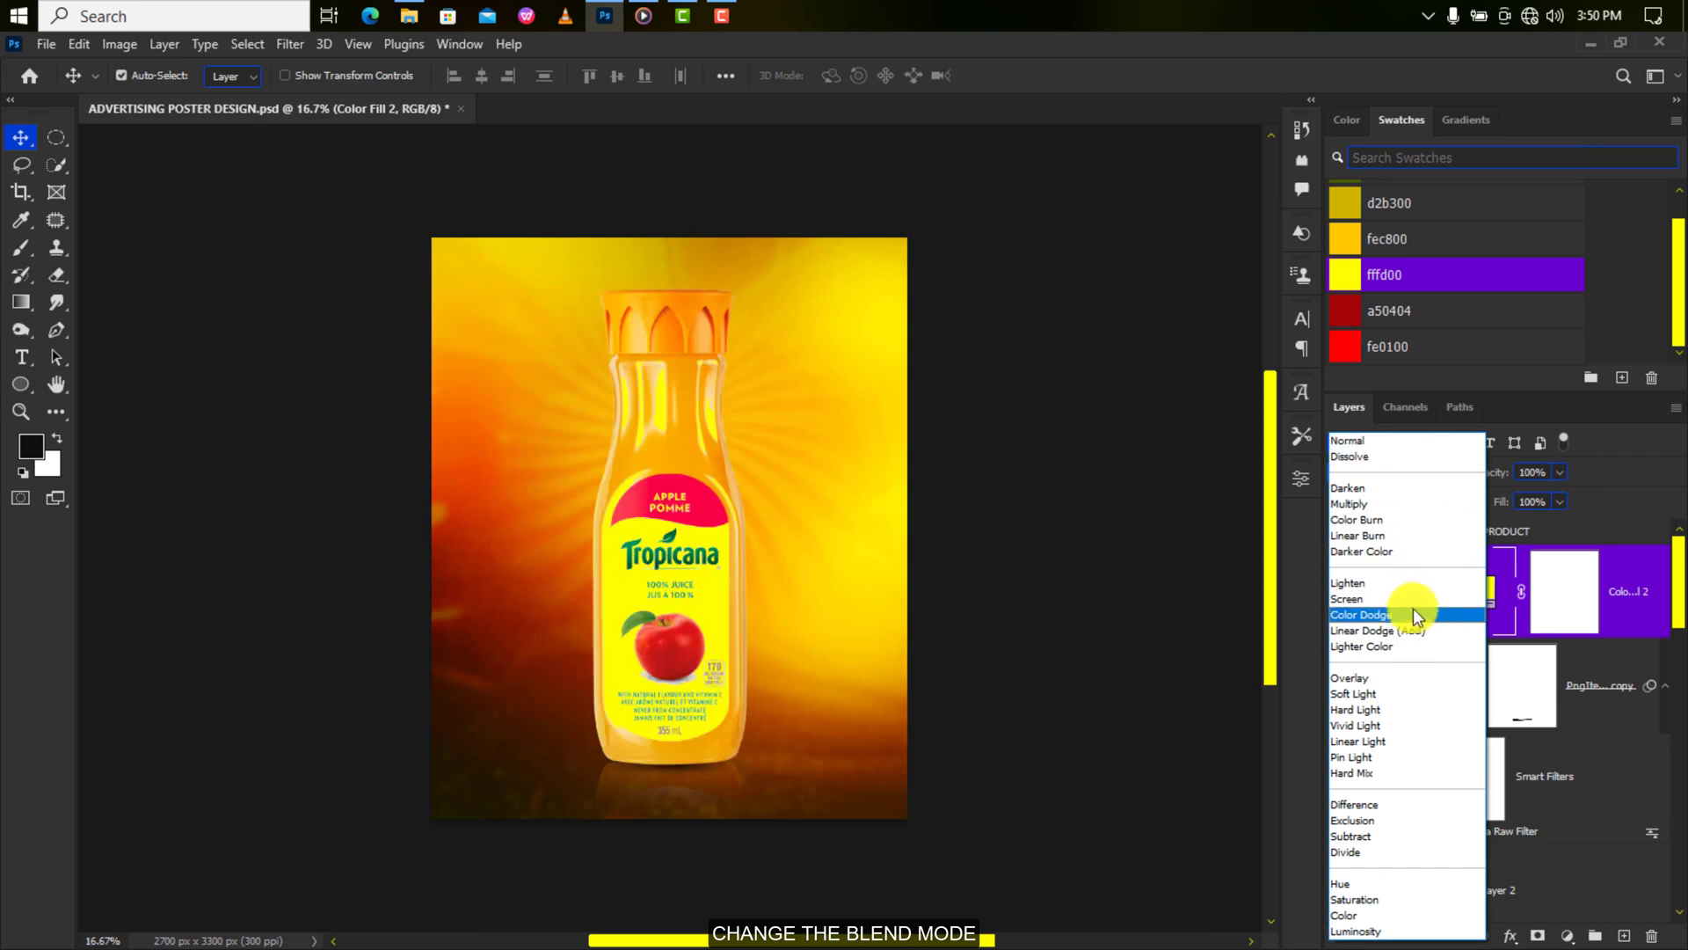
{"action": "left_click", "coordinate": [1414, 632]}
Draw a linear gradient on the fill's mask and narrow it to about 67% width.
{"action": "left_click", "coordinate": [1561, 583]}
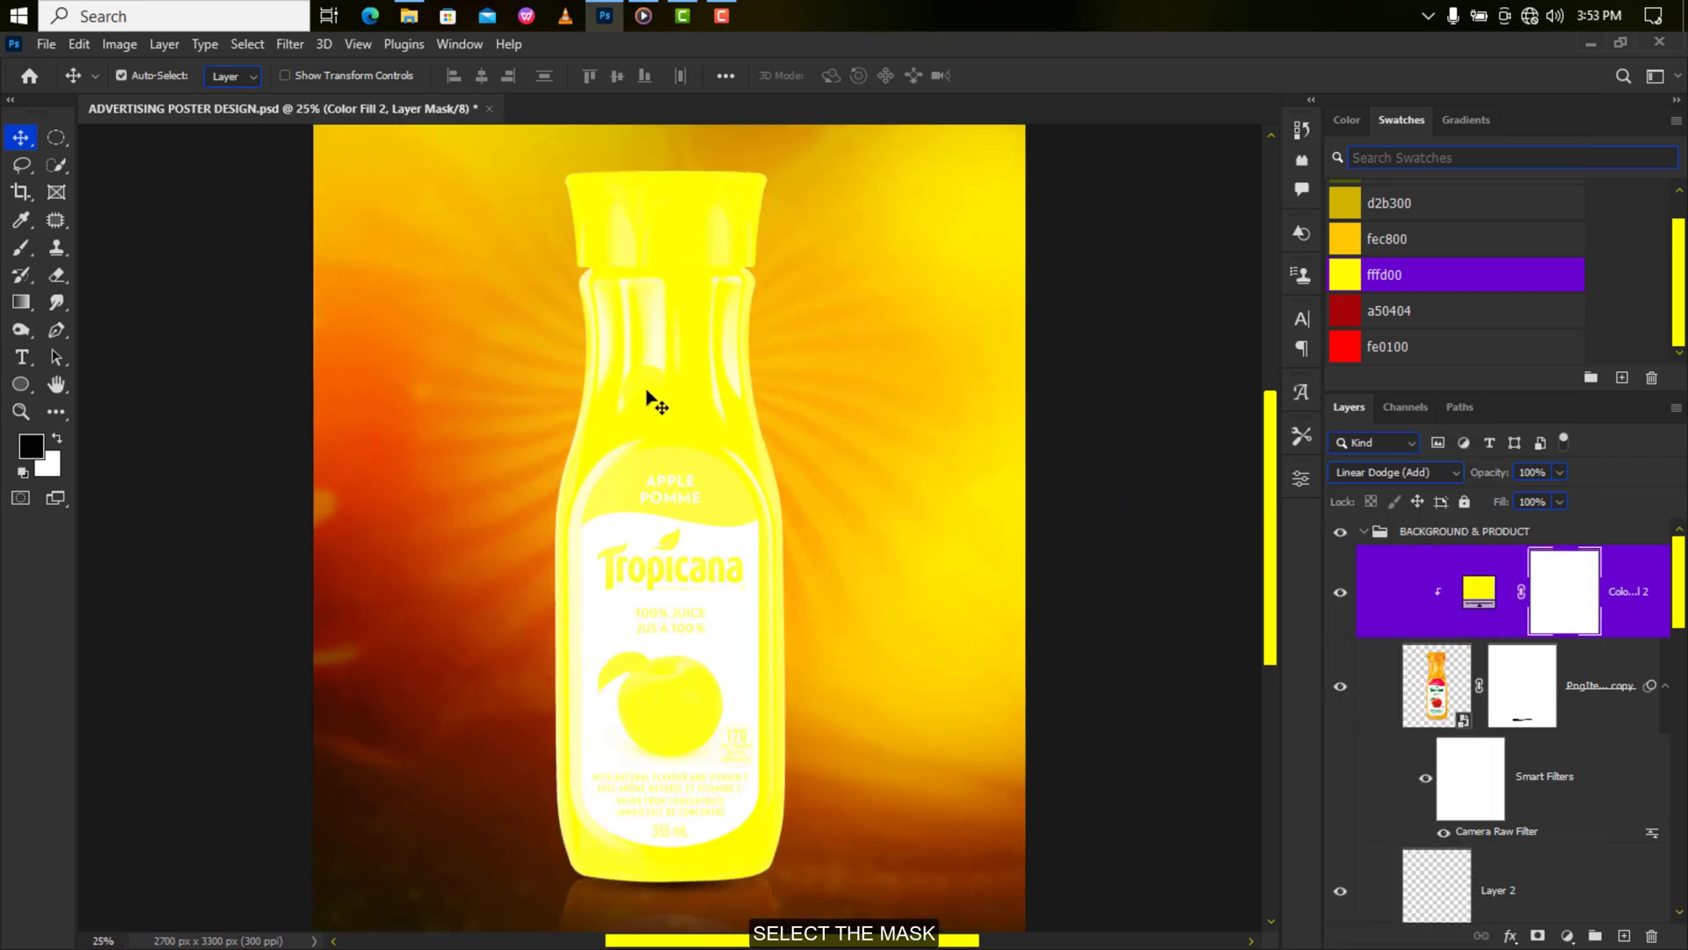
{"action": "left_click", "coordinate": [21, 301]}
{"action": "left_click", "coordinate": [249, 76]}
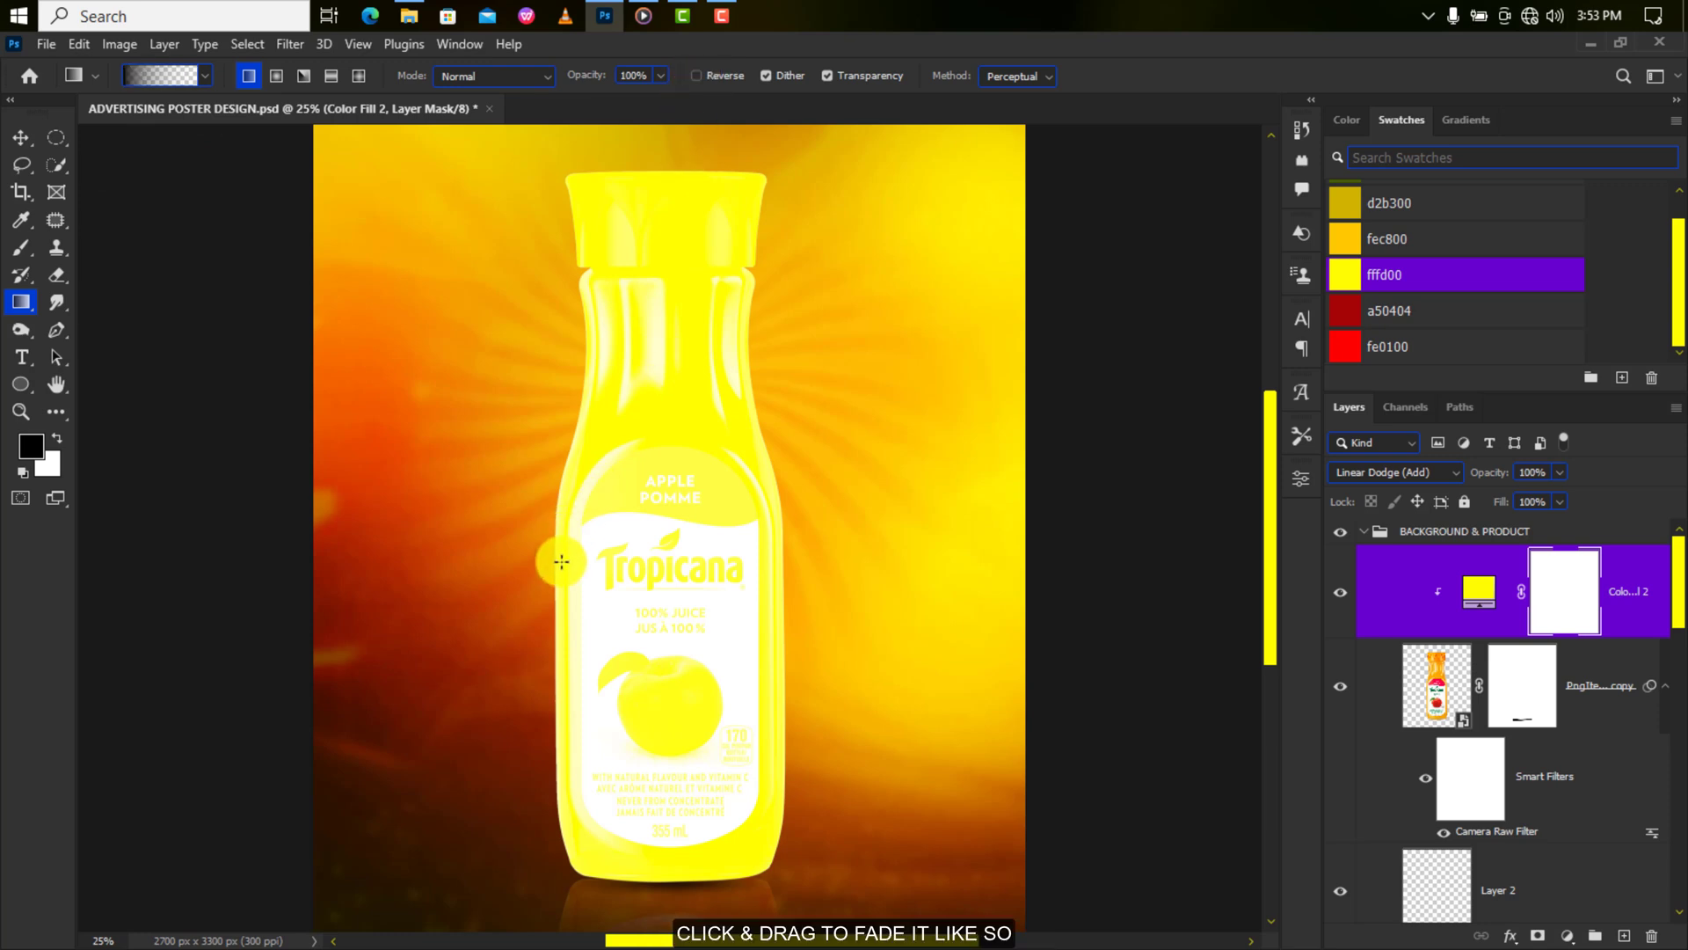
{"action": "key", "text": "v"}
{"action": "left_click_drag", "start_coordinate": [772, 576], "coordinate": [802, 526]}
{"action": "key", "text": "ctrl+t"}
{"action": "left_click_drag", "start_coordinate": [314, 528], "coordinate": [501, 516]}
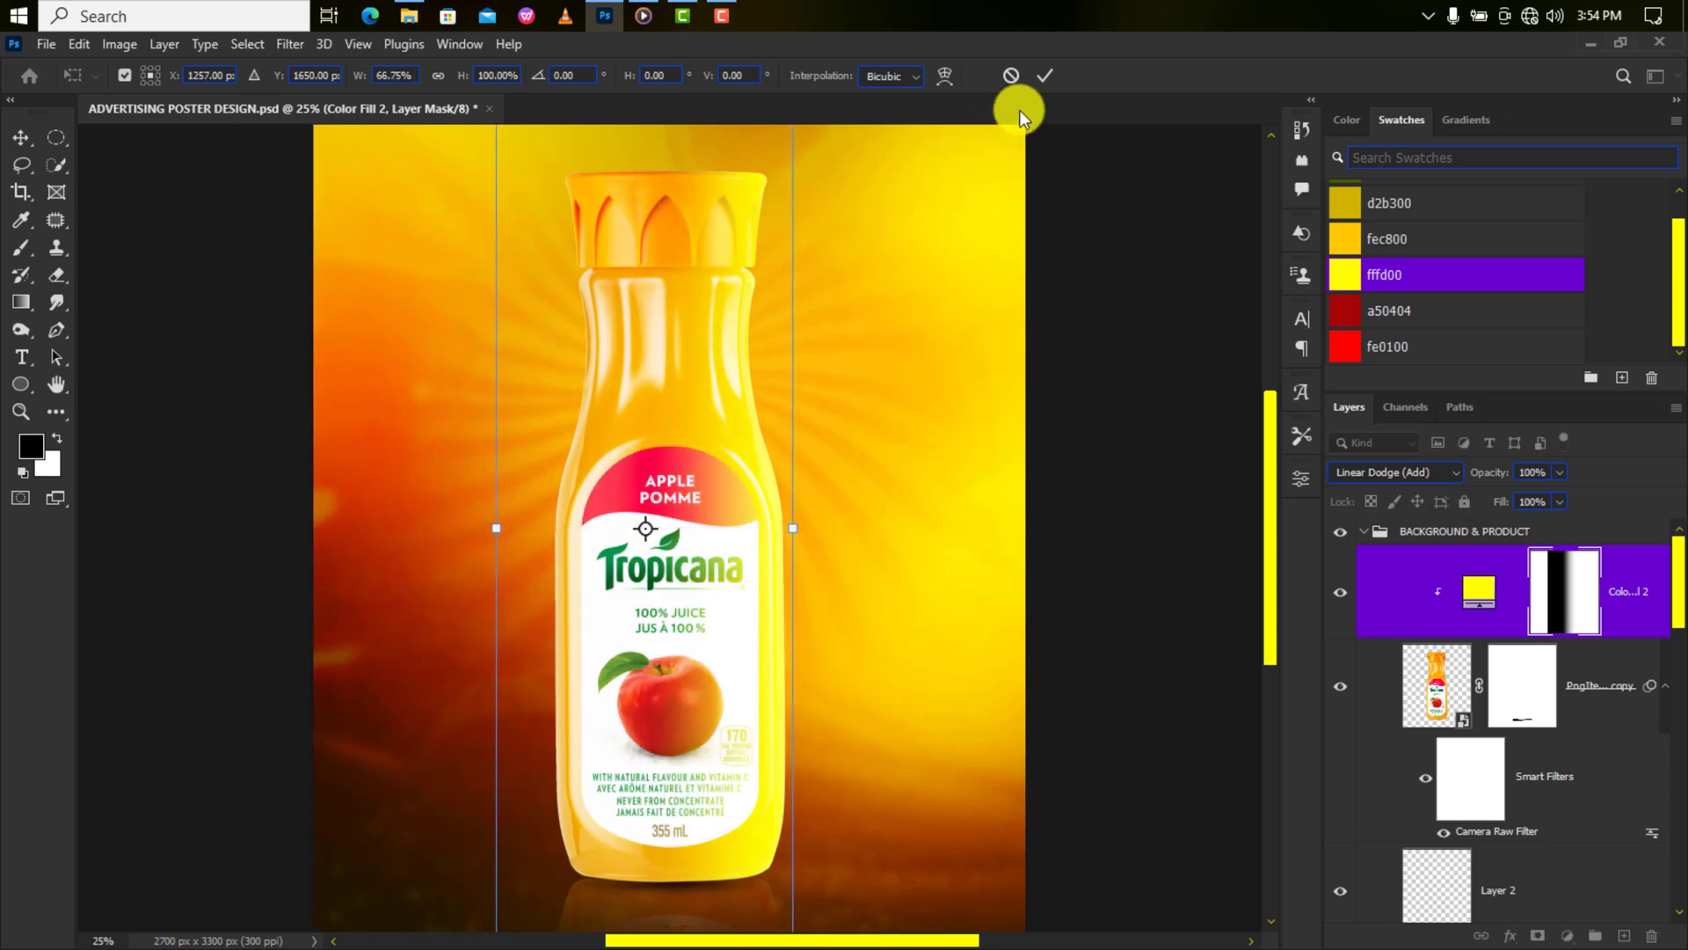
{"action": "left_click", "coordinate": [1046, 74]}
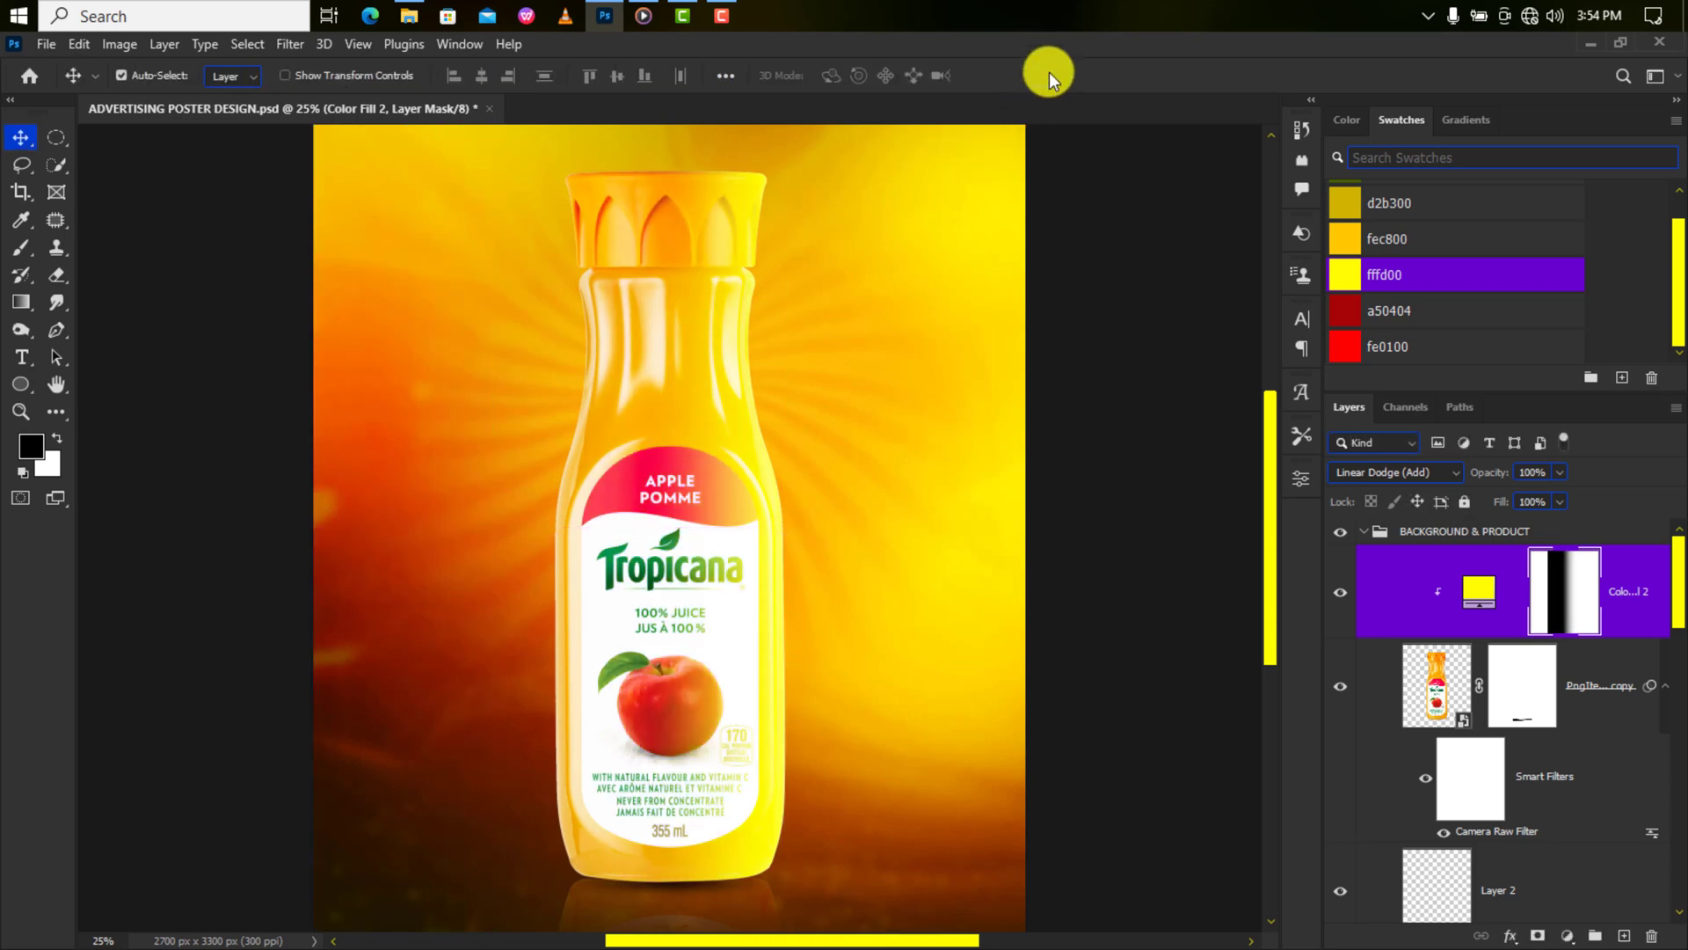
Split Color Fill 2's Blend If Underlying Layer slider at 163/255, then toggle the layer to compare.
{"action": "left_click", "coordinate": [1509, 937]}
{"action": "left_click", "coordinate": [1525, 732]}
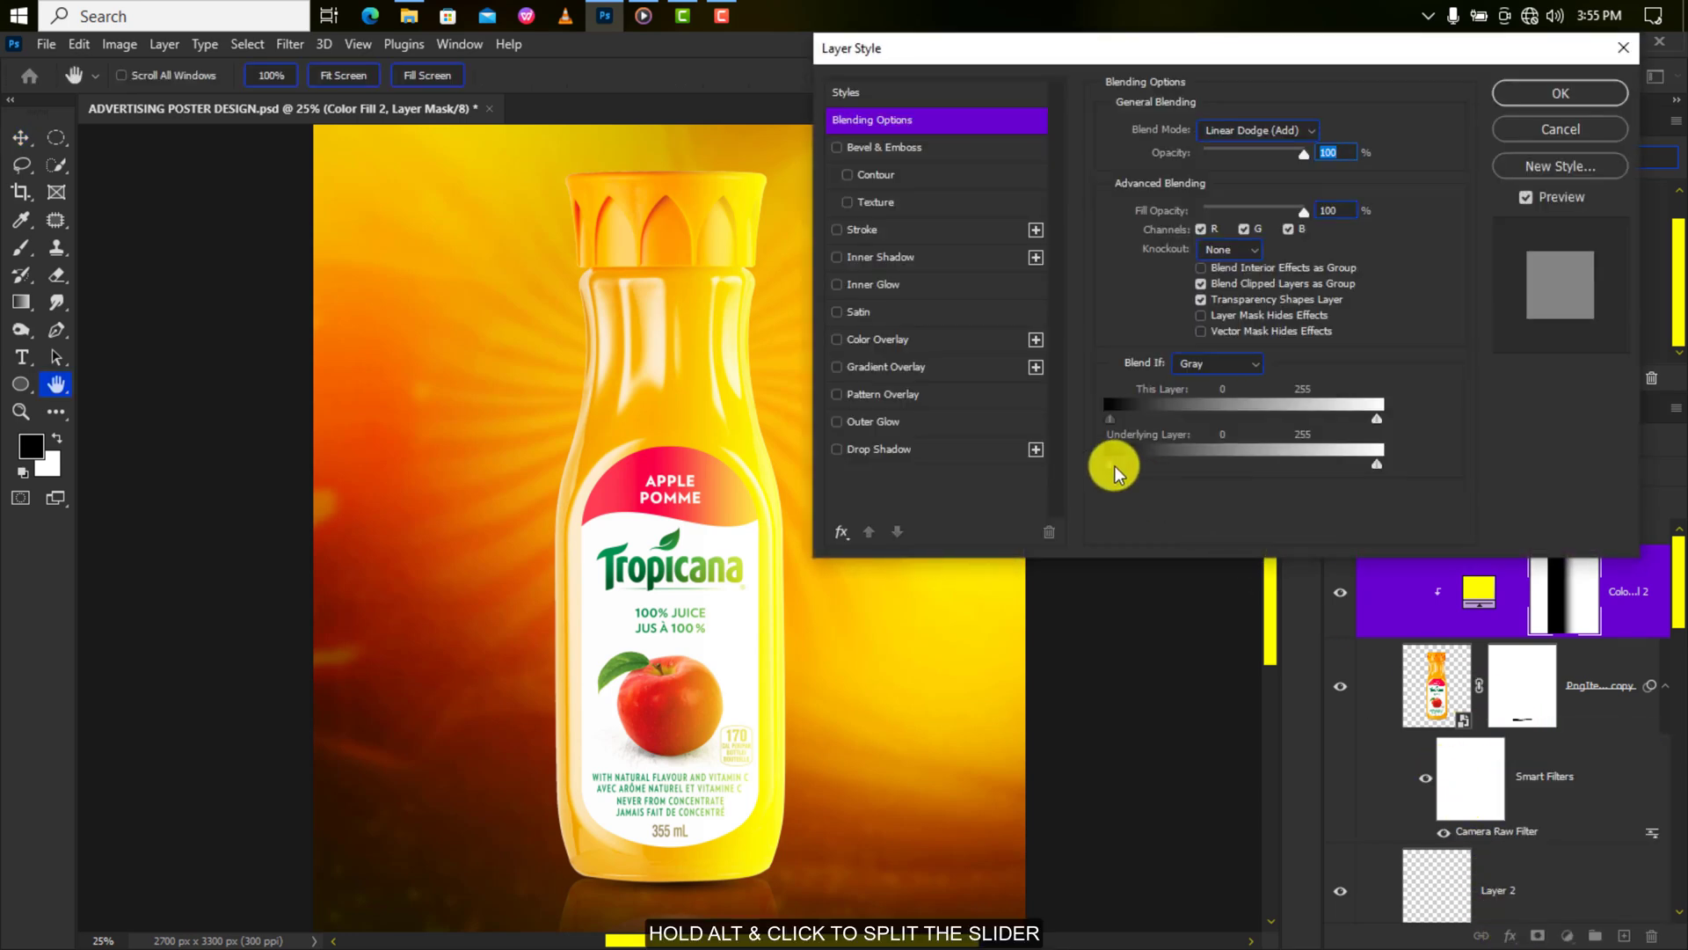
{"action": "left_click_drag", "start_coordinate": [1115, 466], "coordinate": [1285, 461]}
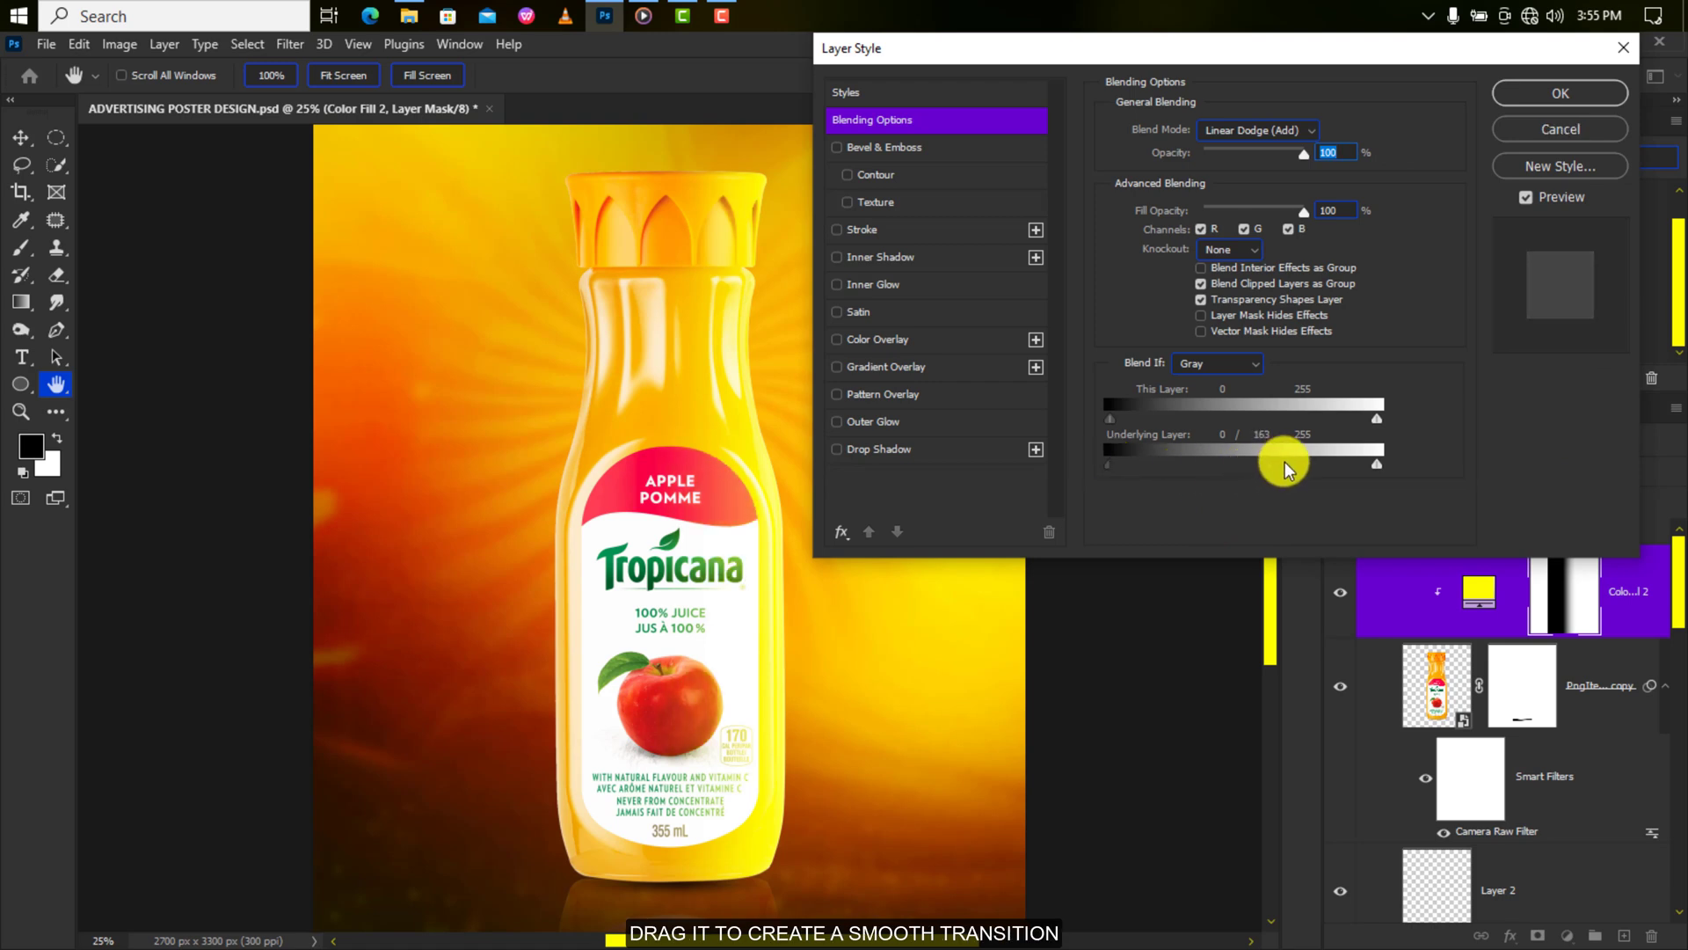
{"action": "left_click", "coordinate": [1539, 94]}
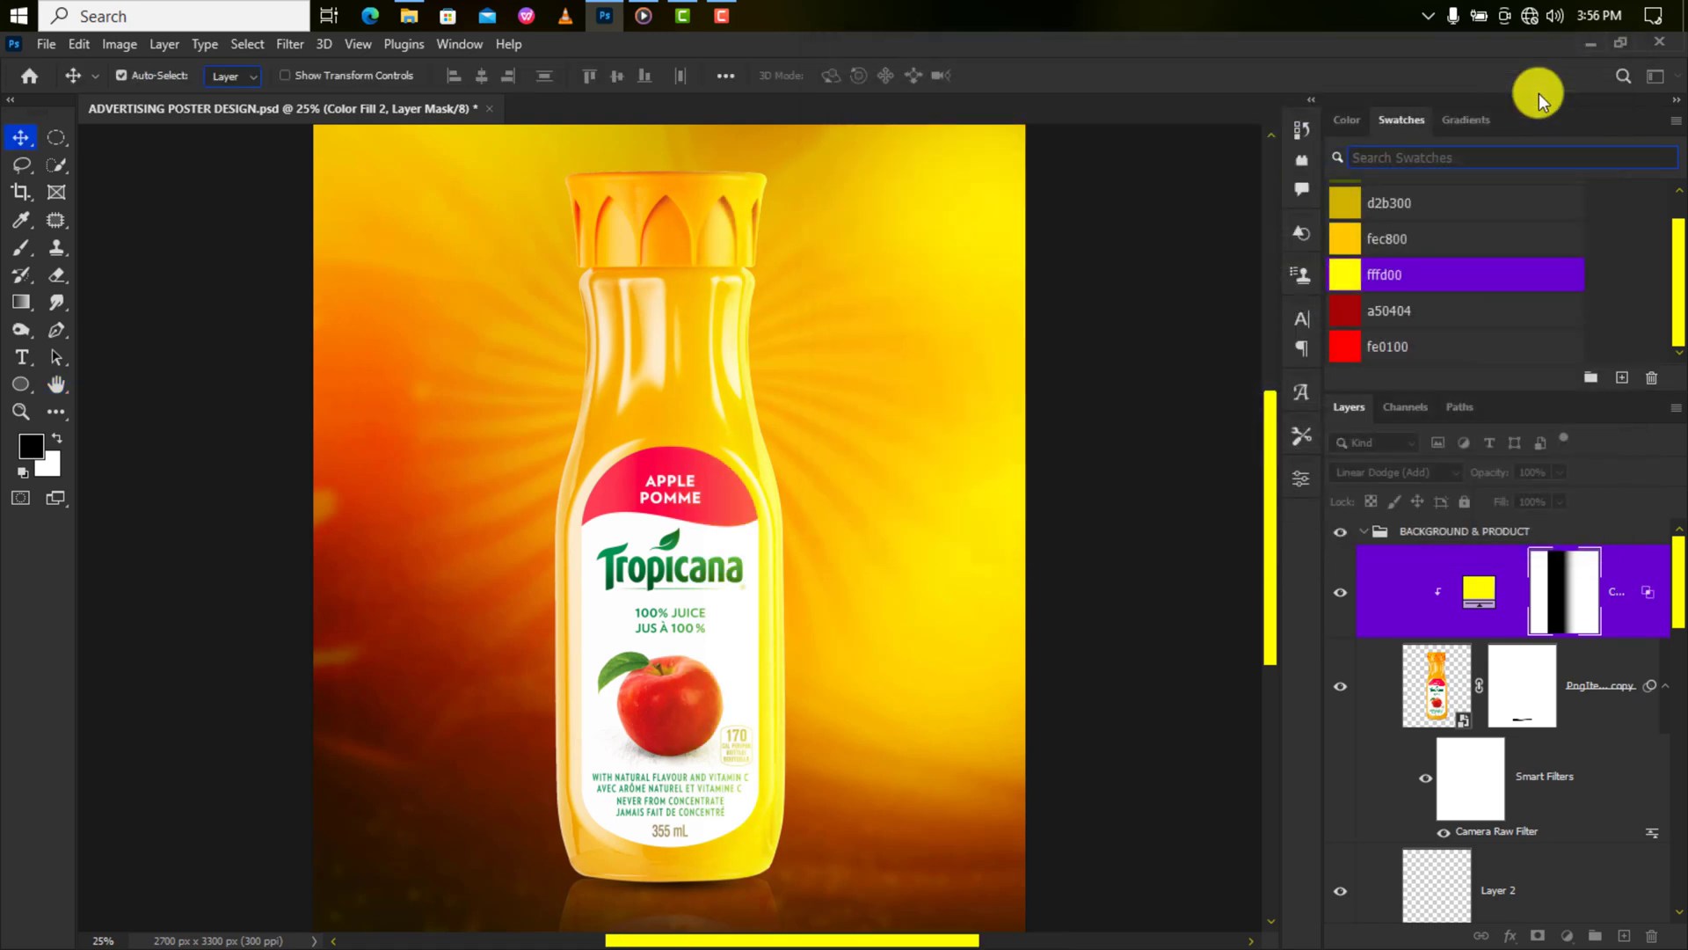
{"action": "left_click", "coordinate": [1343, 600]}
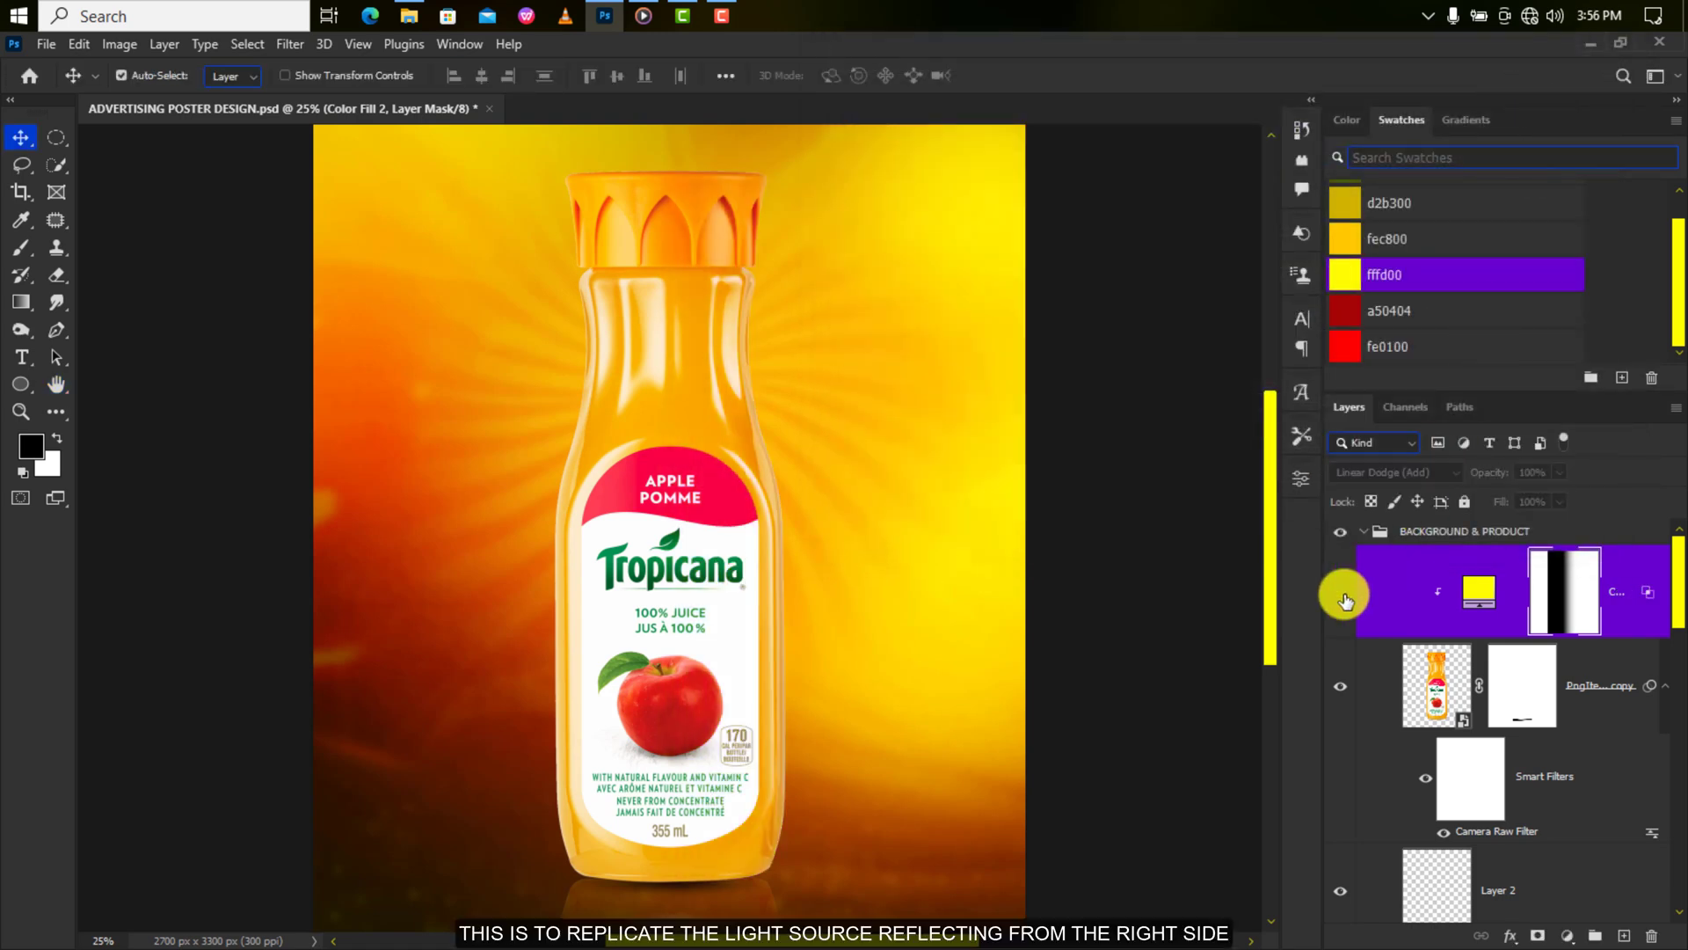
{"action": "left_click", "coordinate": [1343, 600]}
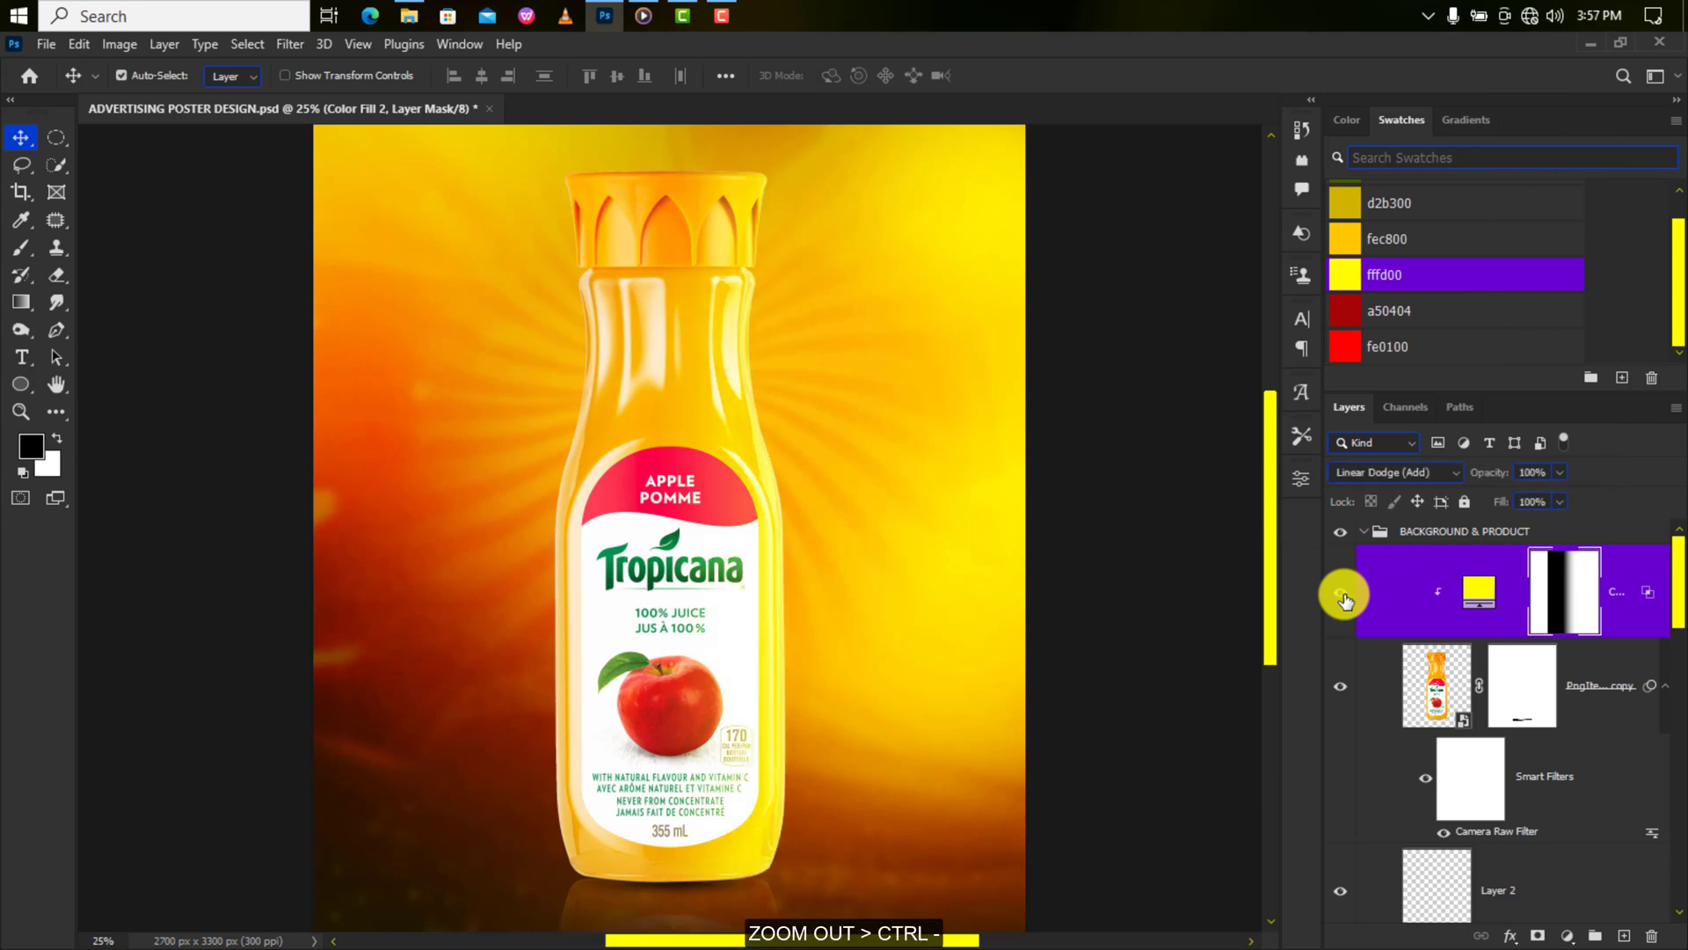
{"action": "key", "text": "ctrl+minus"}
{"action": "scroll", "coordinate": [1372, 615], "scroll_direction": "down", "scroll_amount": 4}
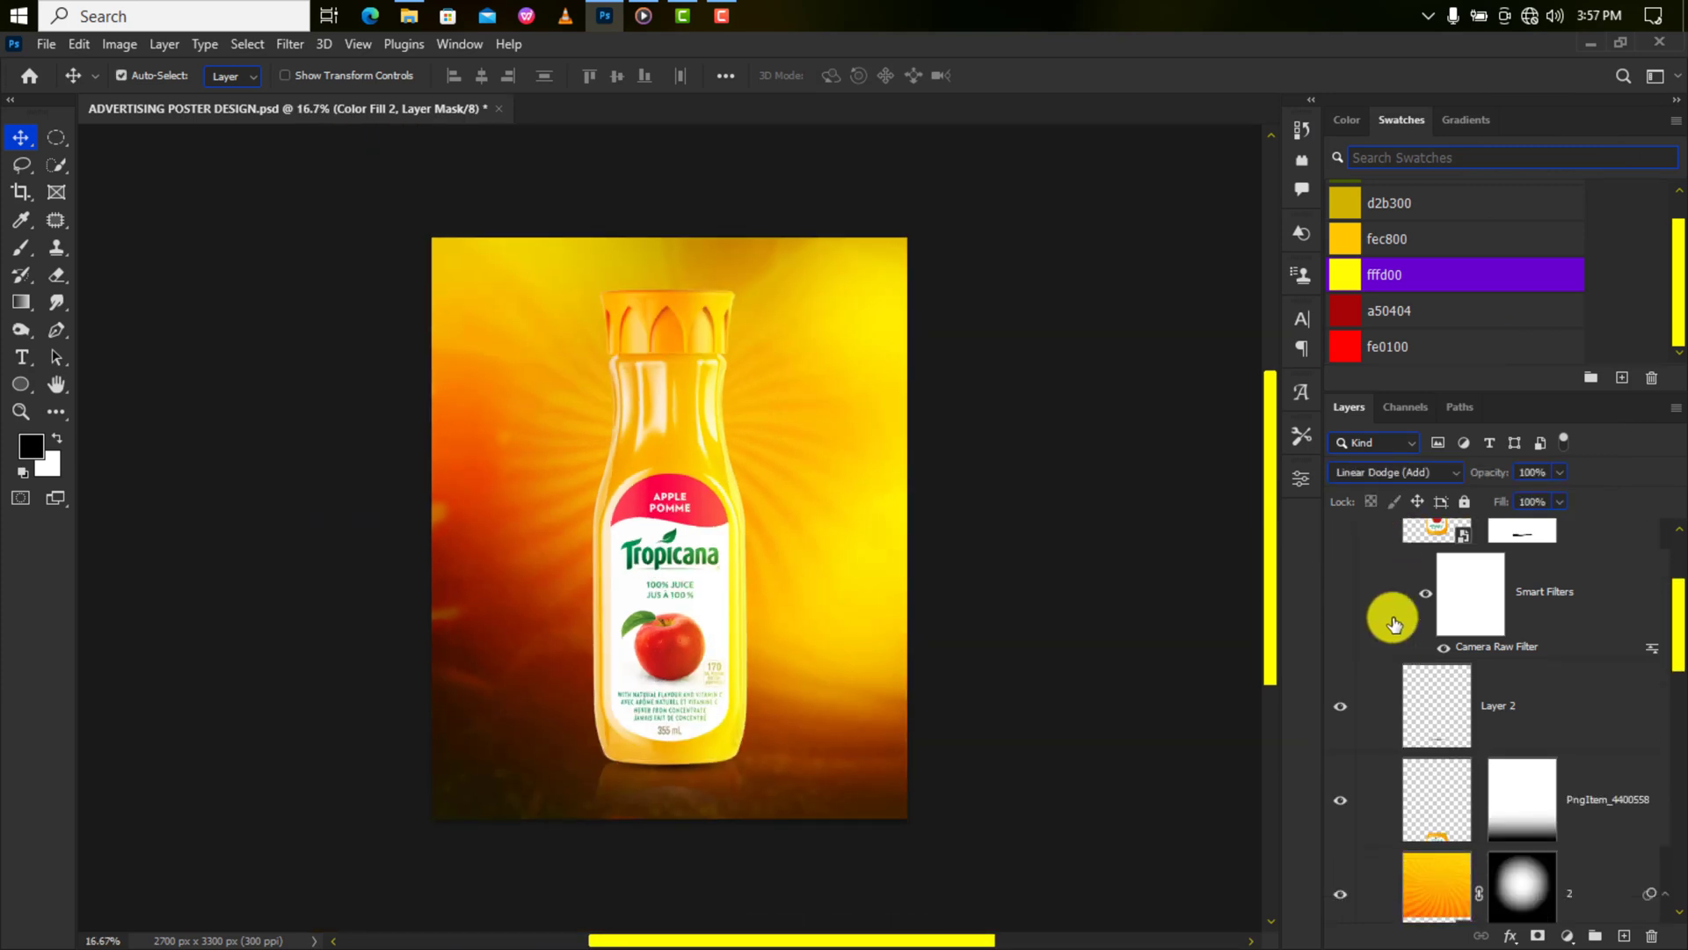
Place the PngItem_47233 apples image embedded, scaled to about 61%, beside the bottle's lower left.
{"action": "left_click", "coordinate": [46, 44]}
{"action": "left_click", "coordinate": [124, 457]}
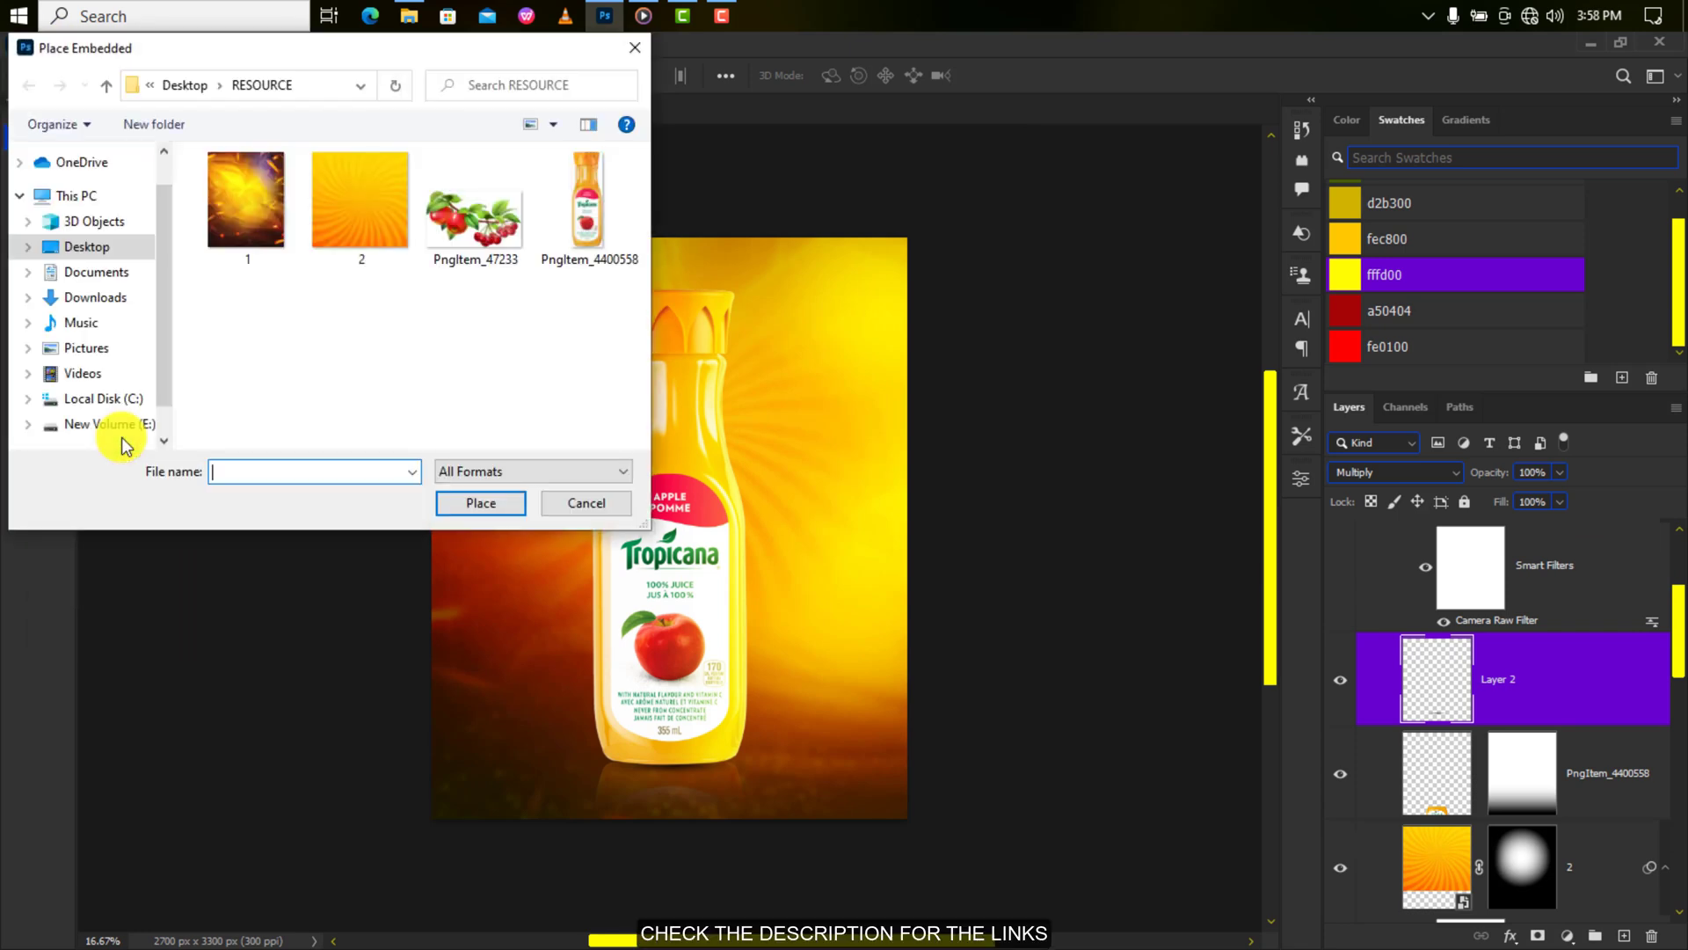
{"action": "left_click", "coordinate": [477, 209]}
{"action": "left_click", "coordinate": [499, 499]}
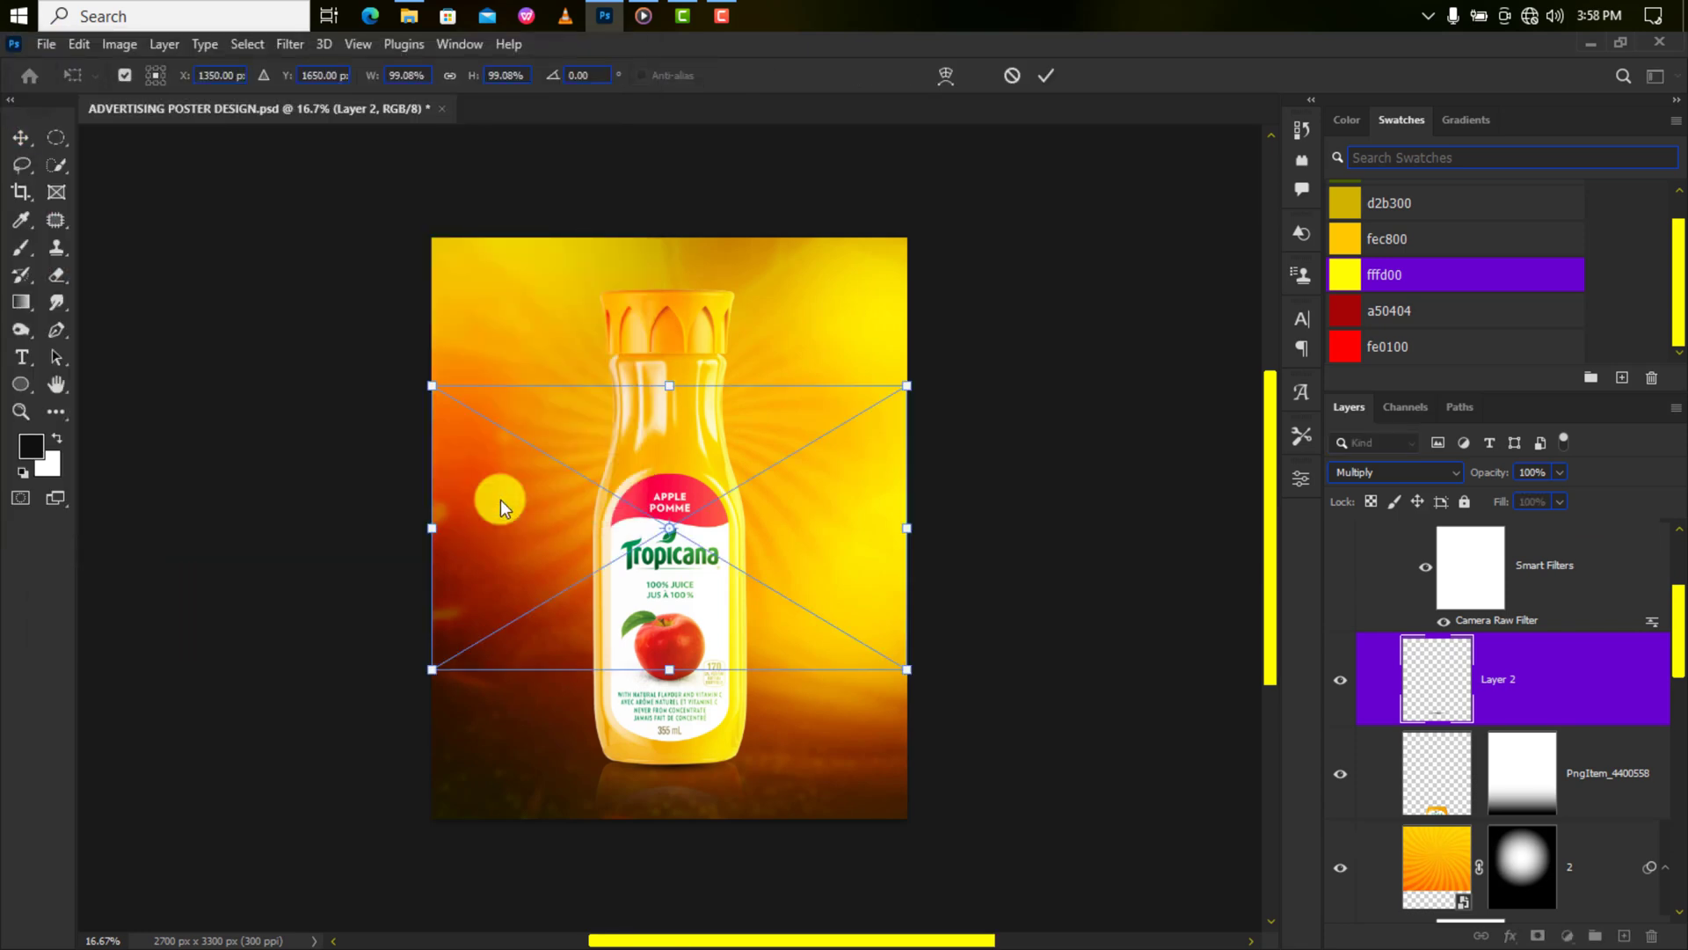
{"action": "left_click_drag", "start_coordinate": [907, 384], "coordinate": [695, 449]}
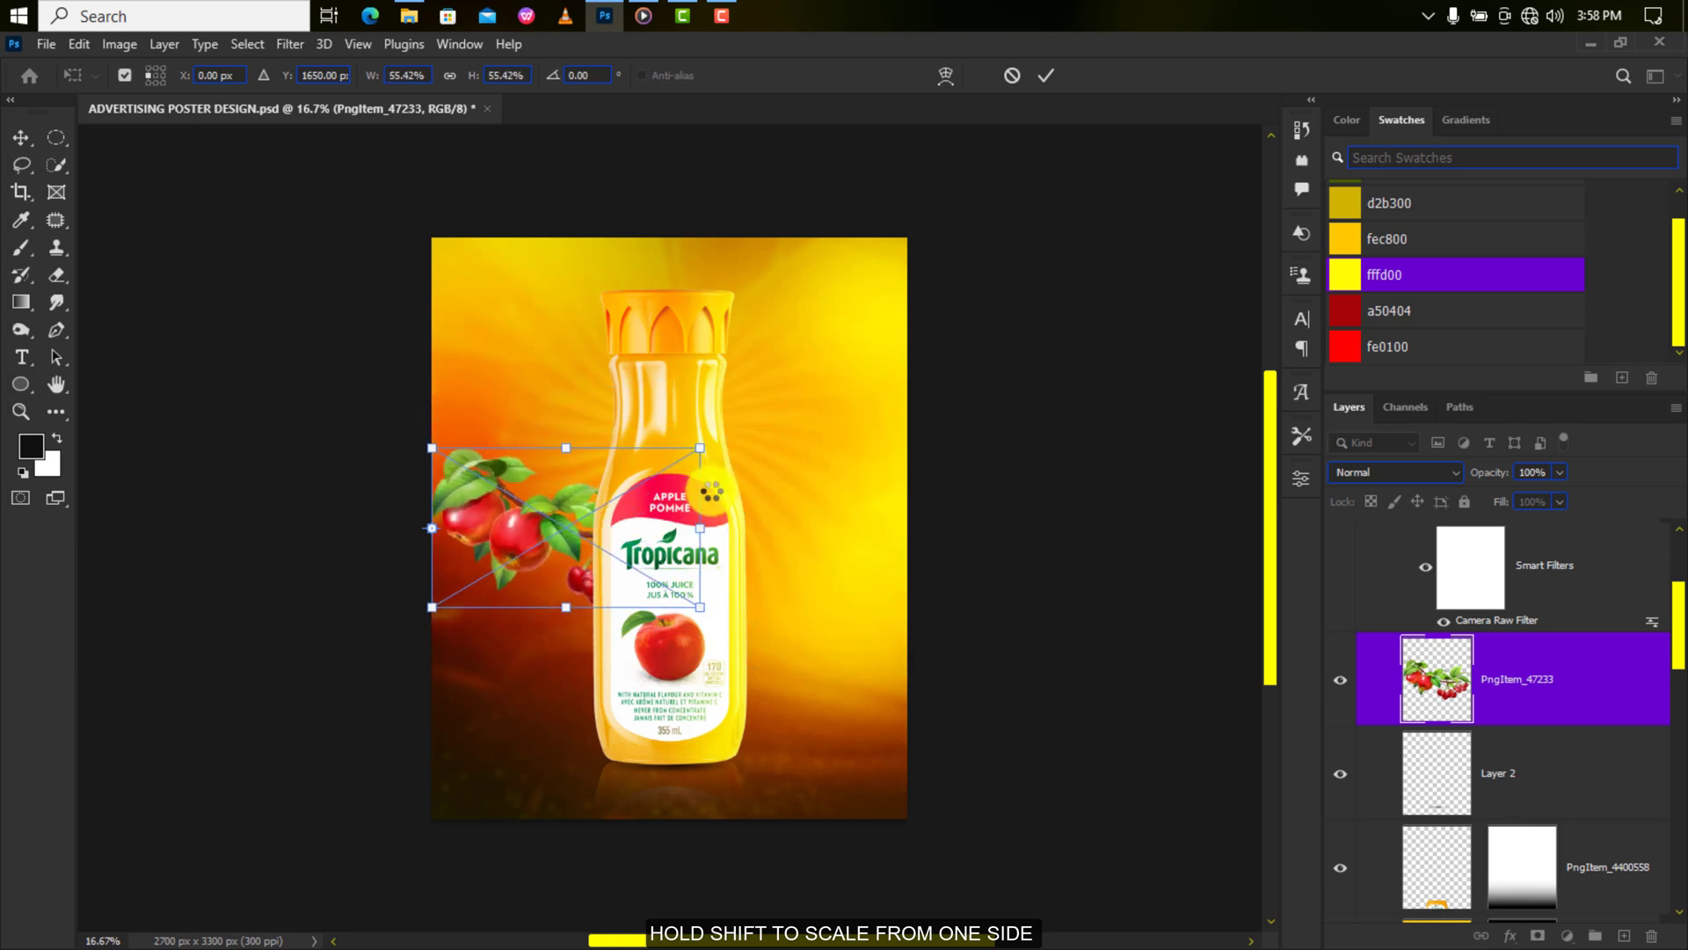
{"action": "left_click_drag", "start_coordinate": [535, 565], "coordinate": [544, 633]}
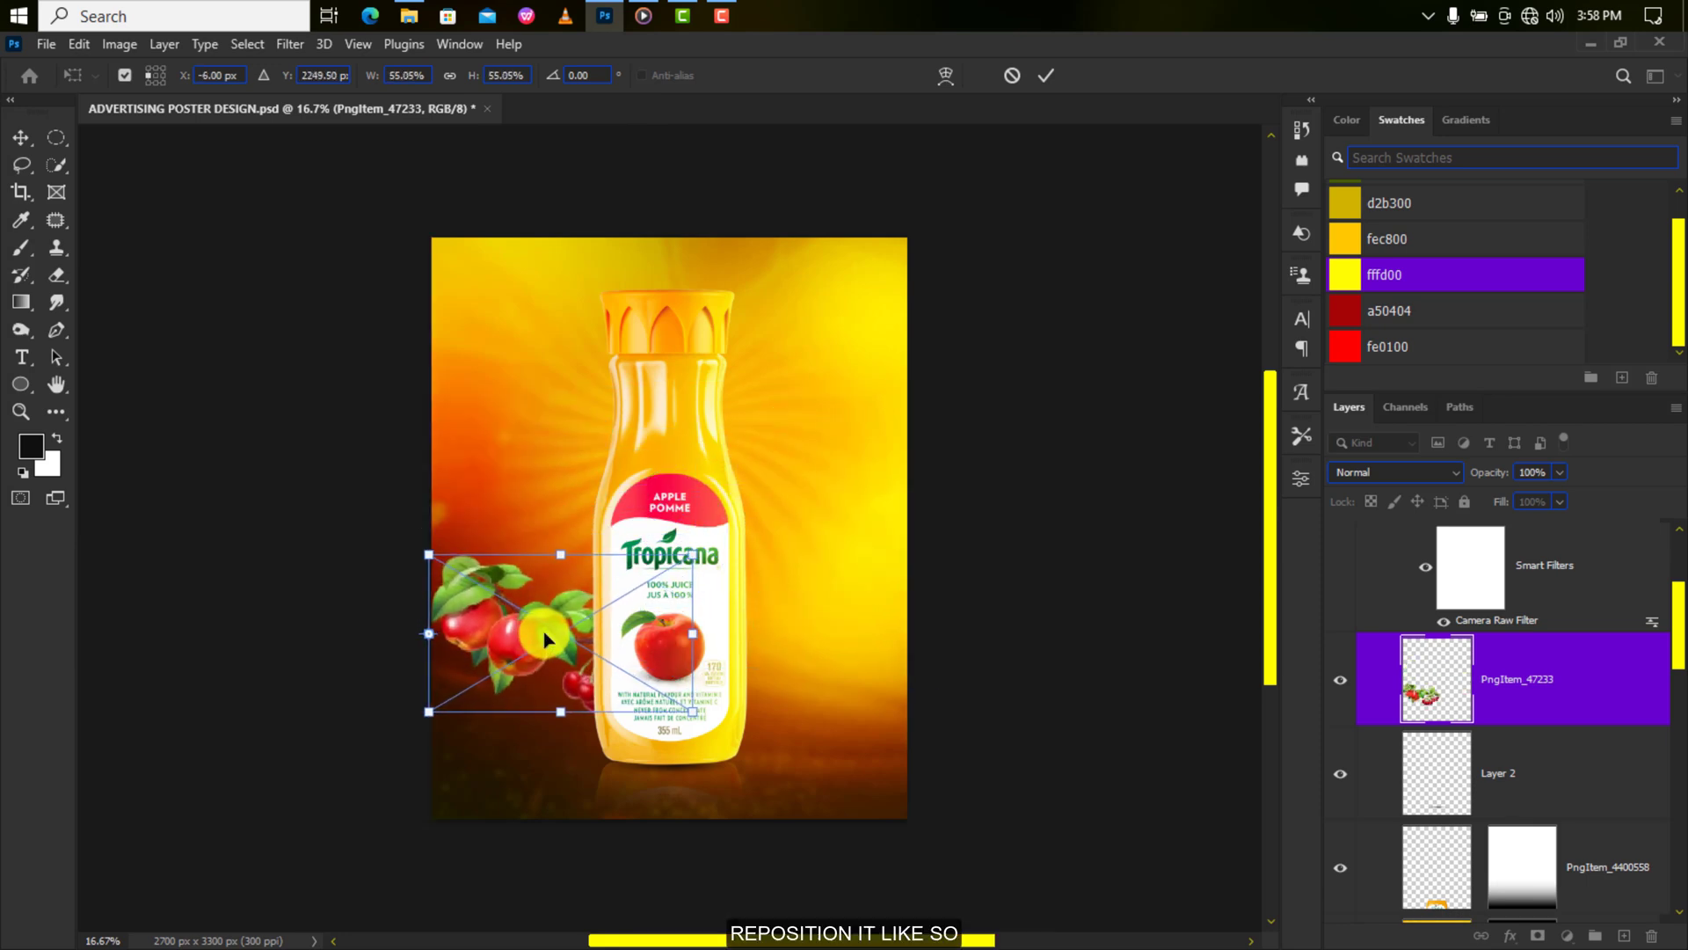
{"action": "left_click_drag", "start_coordinate": [425, 550], "coordinate": [412, 547]}
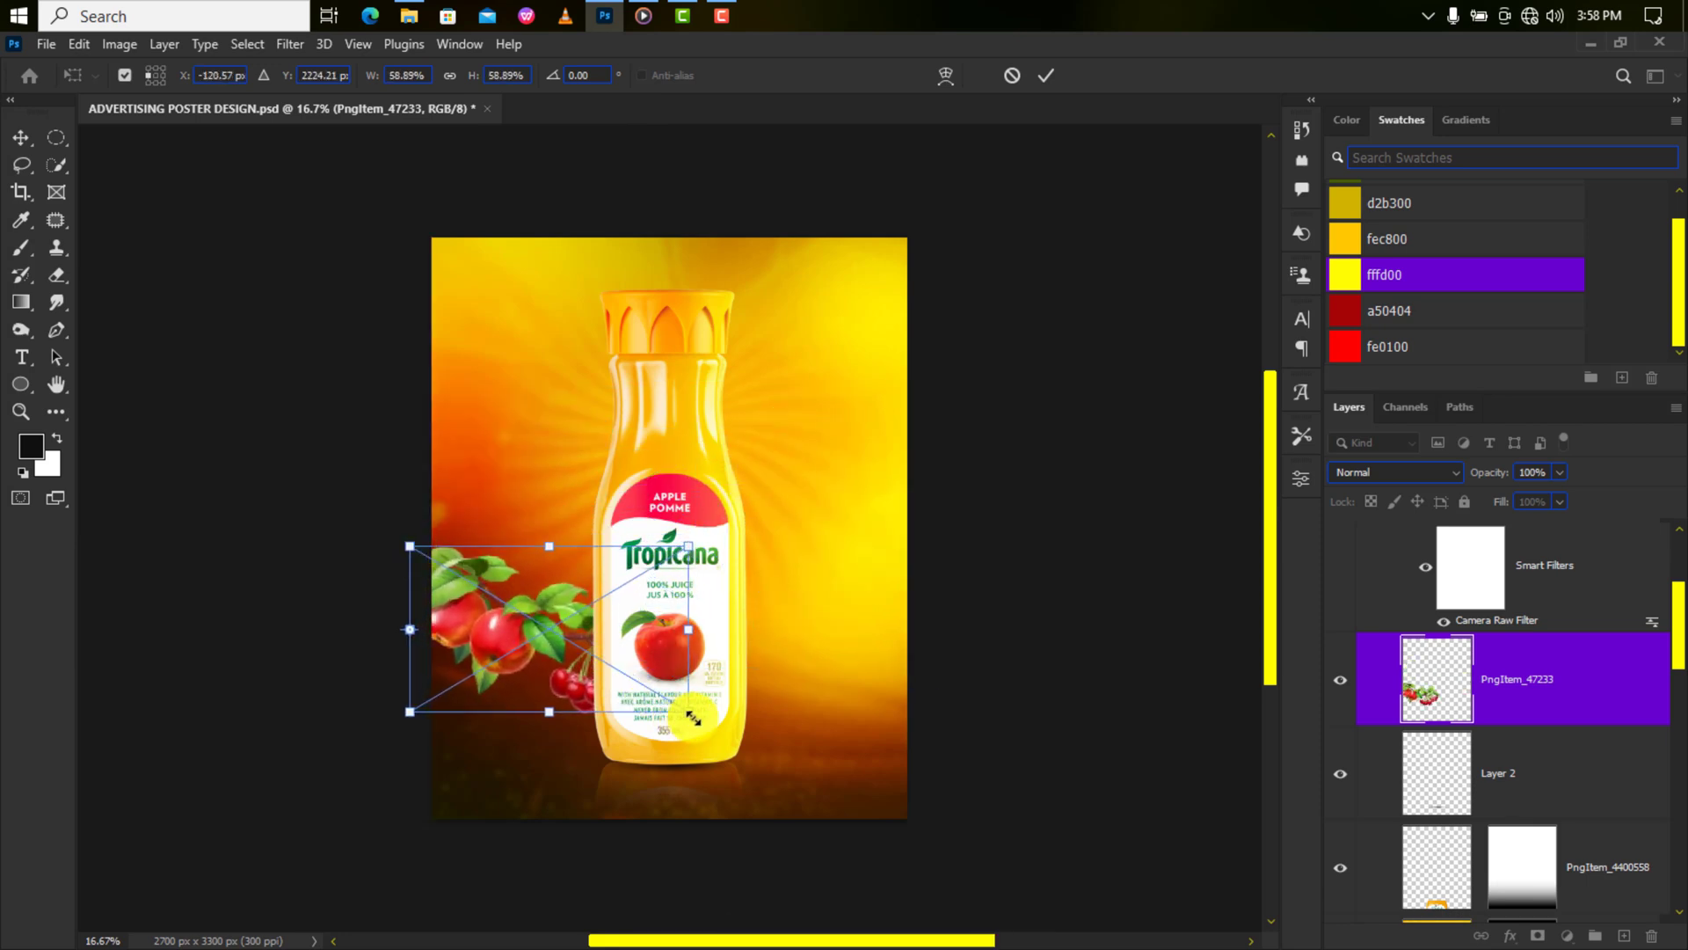
{"action": "left_click_drag", "start_coordinate": [690, 712], "coordinate": [700, 719]}
{"action": "left_click_drag", "start_coordinate": [542, 630], "coordinate": [536, 620]}
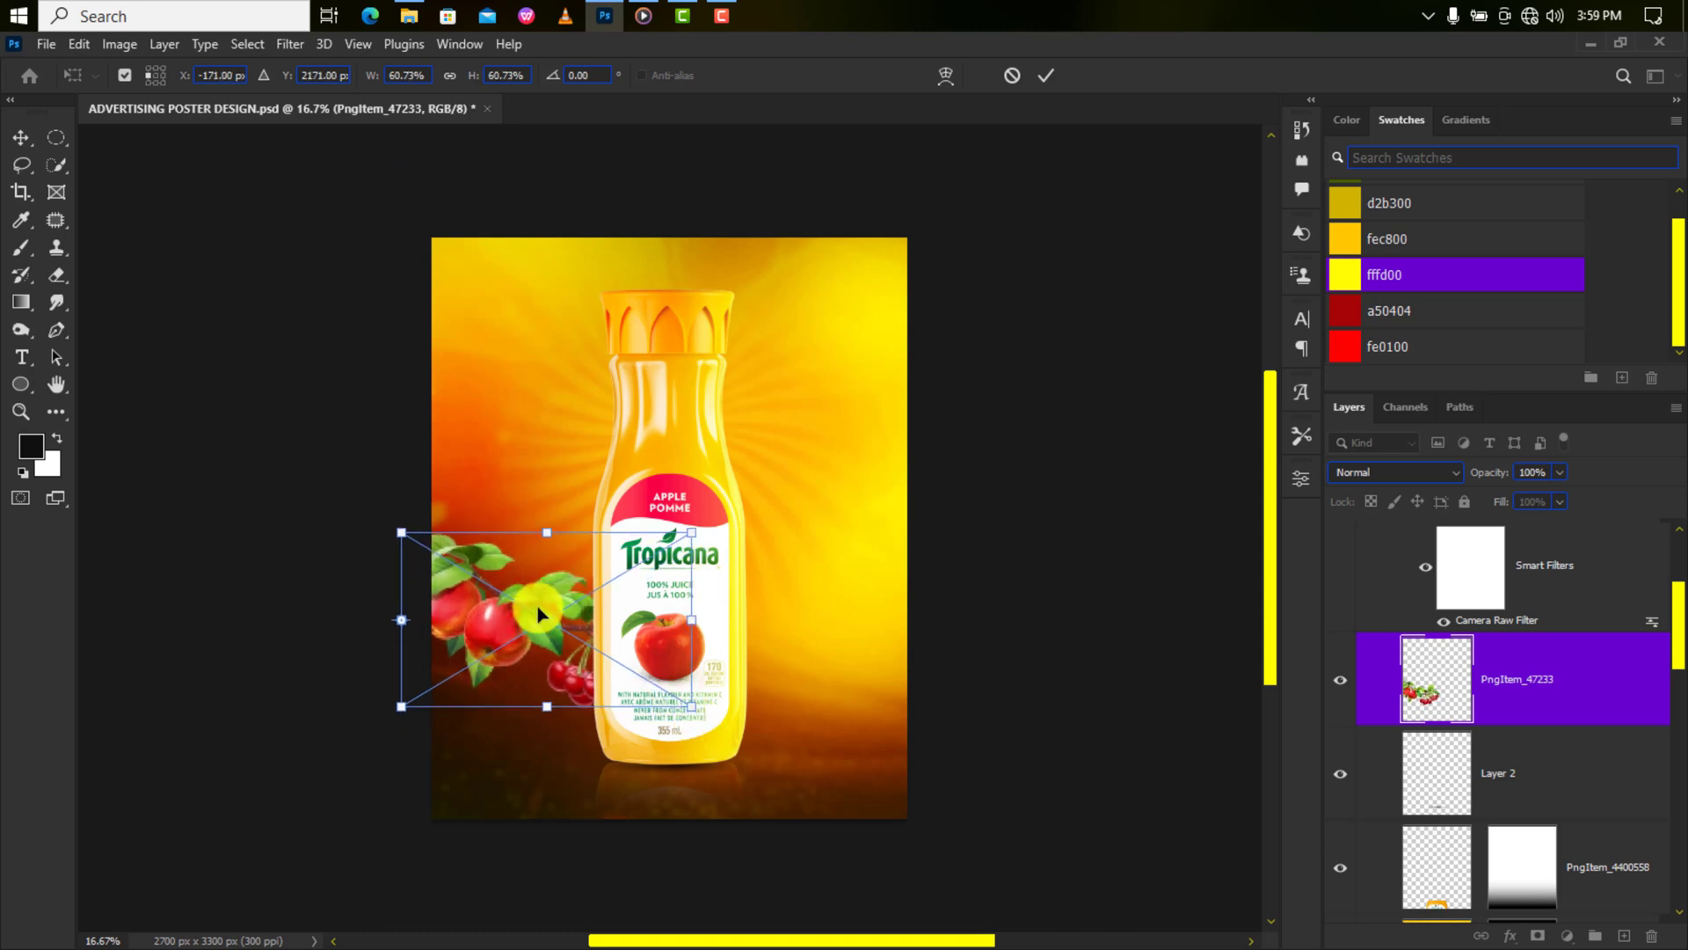
{"action": "key", "text": "Return"}
Duplicate the apples, flip the copy horizontally, and place it right of the bottle at about 41%.
{"action": "key", "text": "ctrl+plus"}
{"action": "key", "text": "ctrl+j"}
{"action": "key", "text": "ctrl+t"}
{"action": "right_click", "coordinate": [535, 190]}
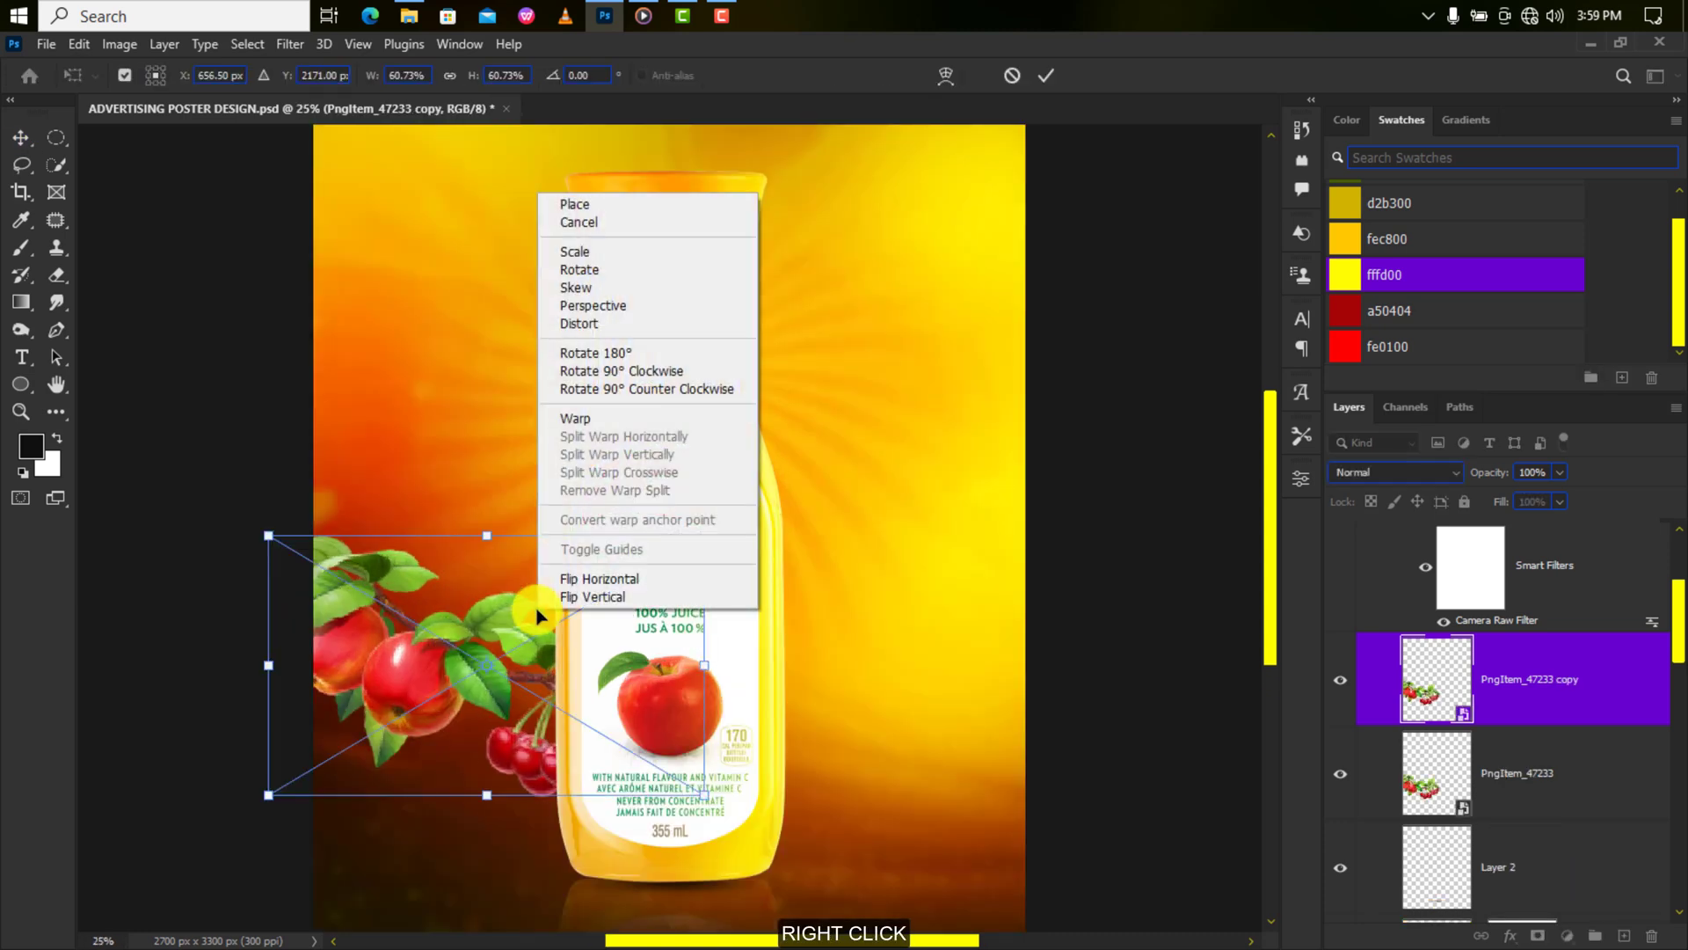
{"action": "left_click", "coordinate": [589, 577]}
{"action": "left_click_drag", "start_coordinate": [553, 630], "coordinate": [894, 672]}
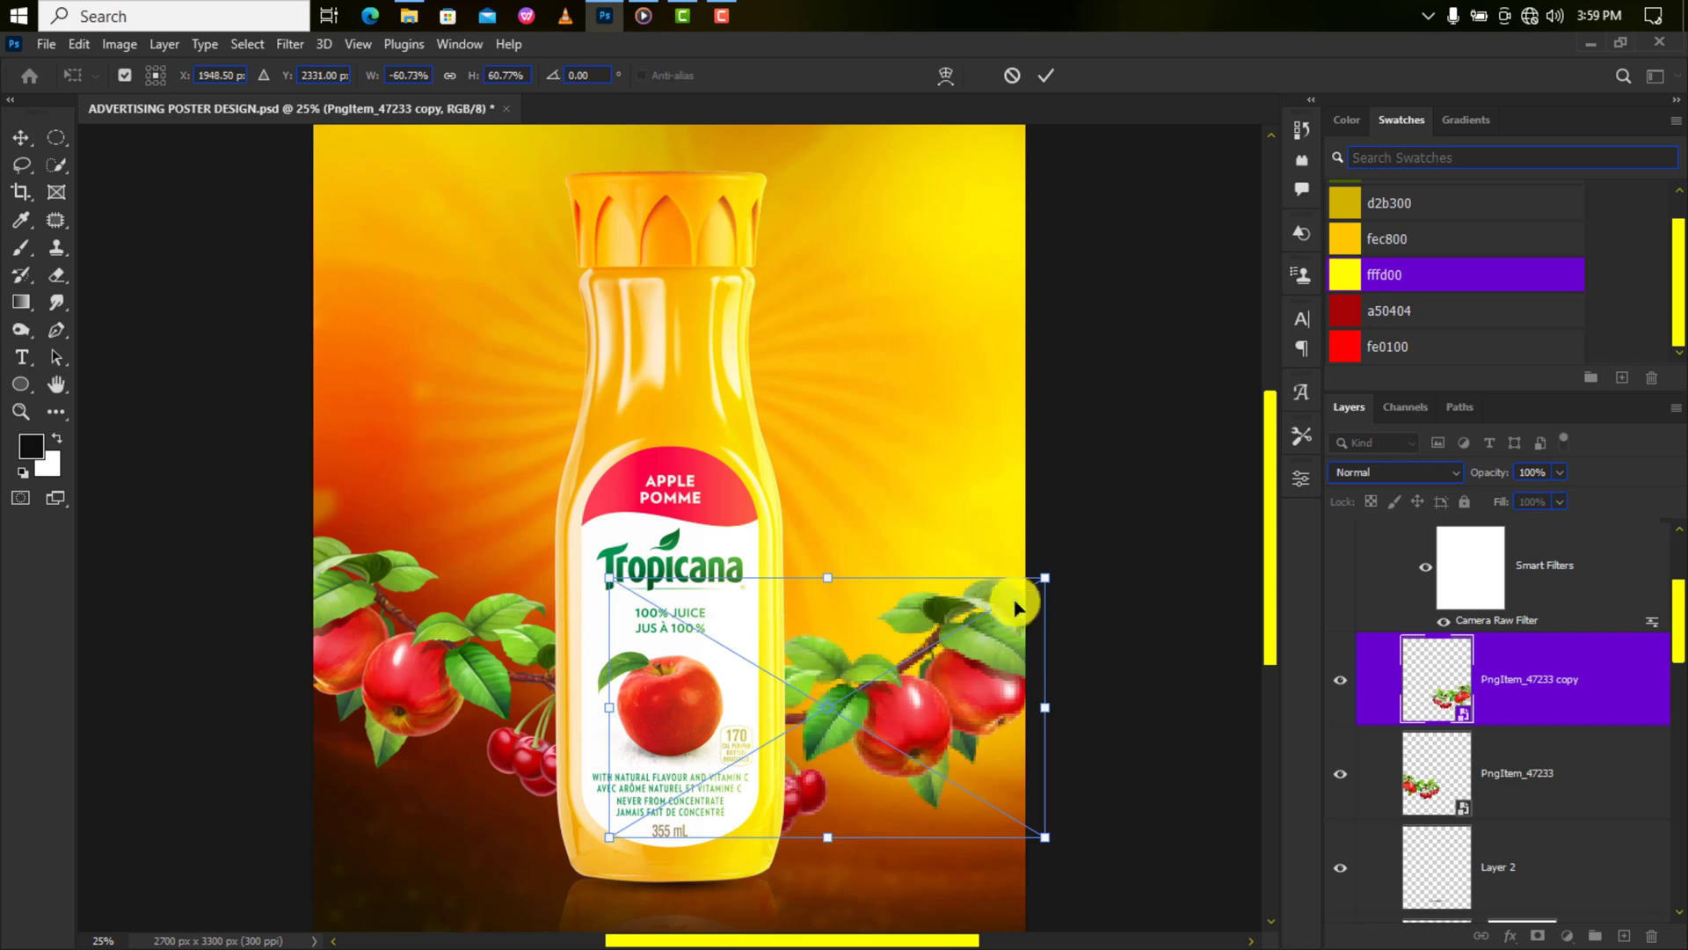
{"action": "left_click_drag", "start_coordinate": [1045, 576], "coordinate": [989, 695]}
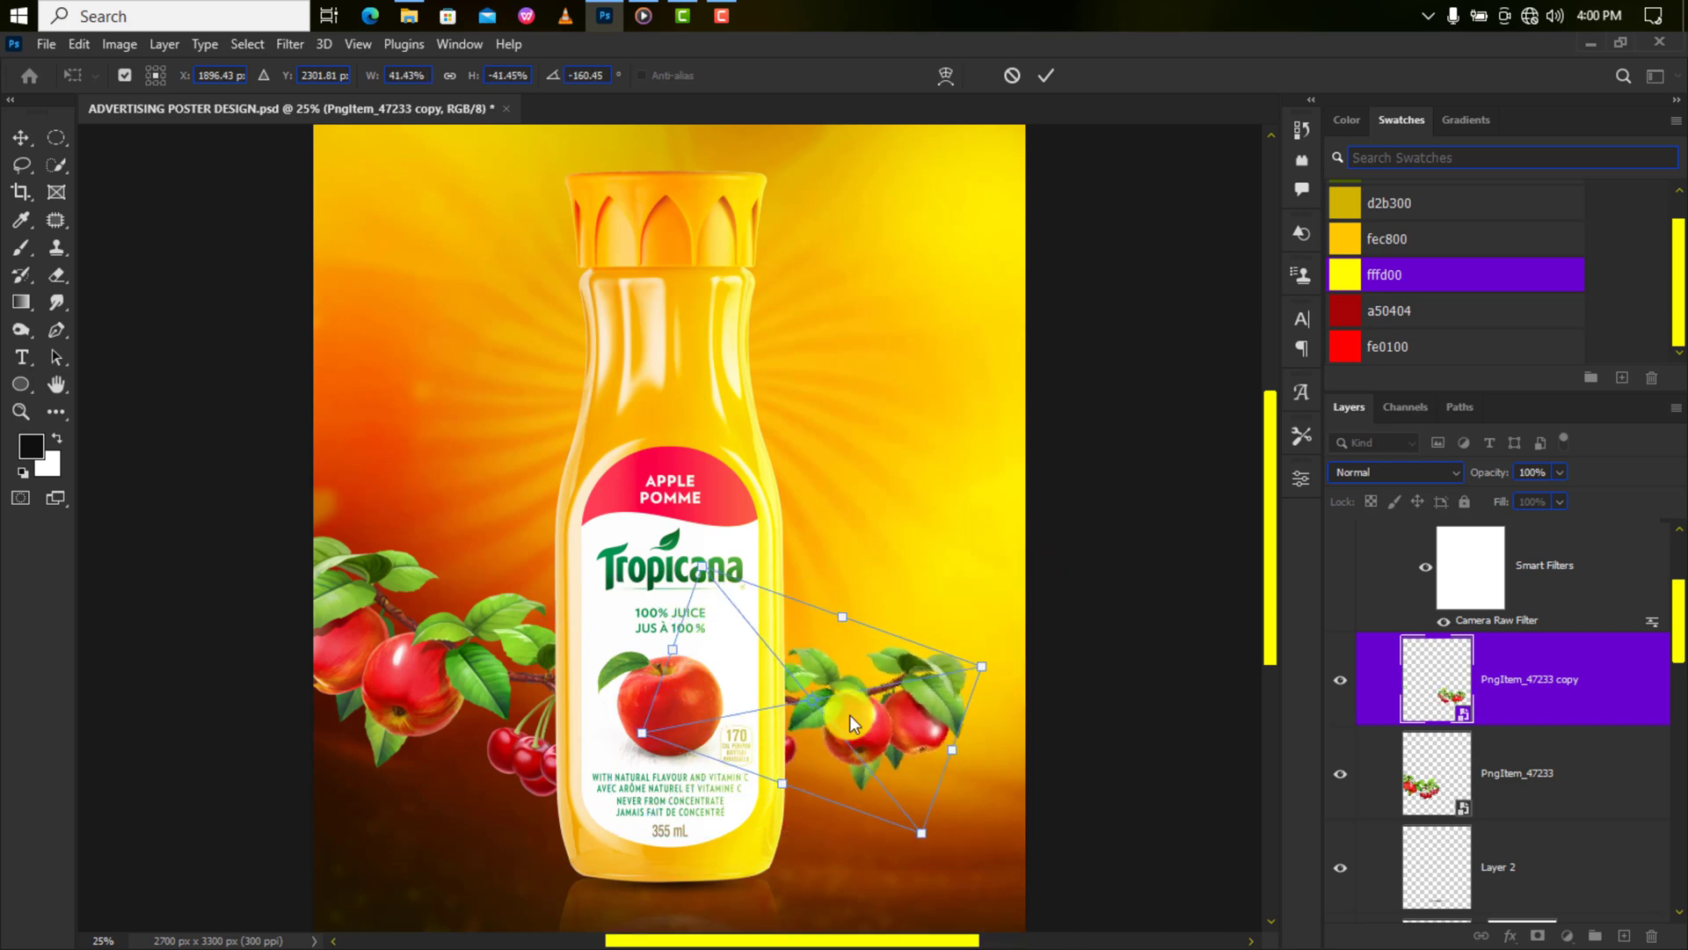
{"action": "key", "text": "Return"}
{"action": "key", "text": "ctrl+minus"}
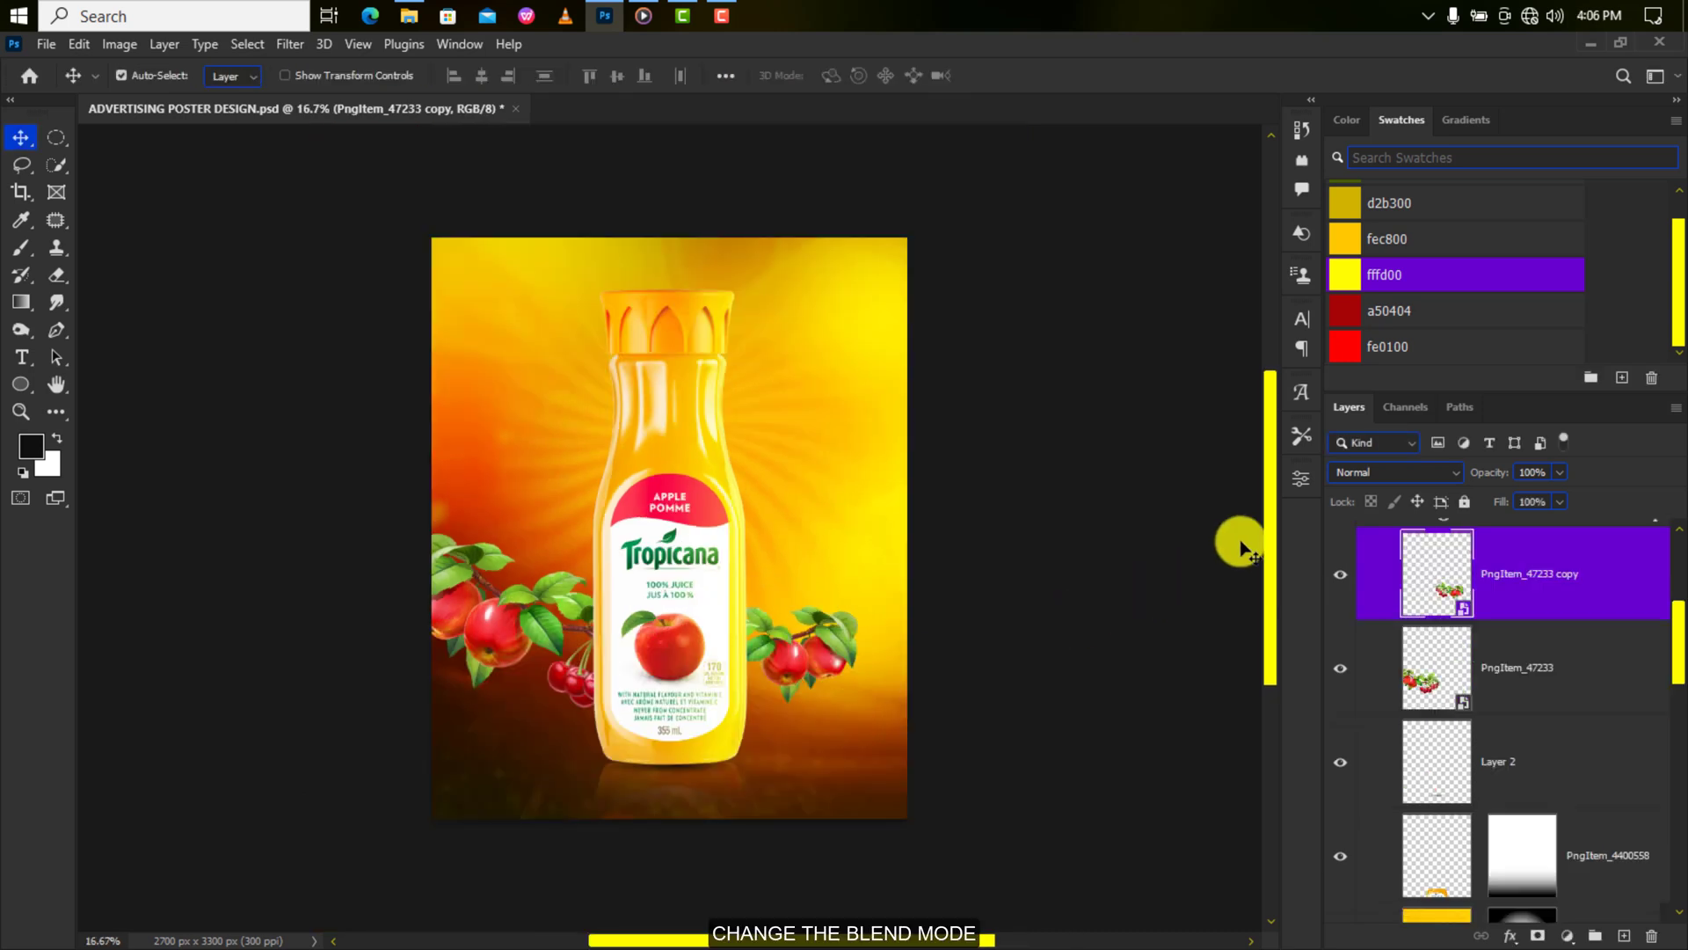
Set the flipped apples copy to Overlay and add a new empty layer above the yellow glow fill.
{"action": "left_click", "coordinate": [1370, 473]}
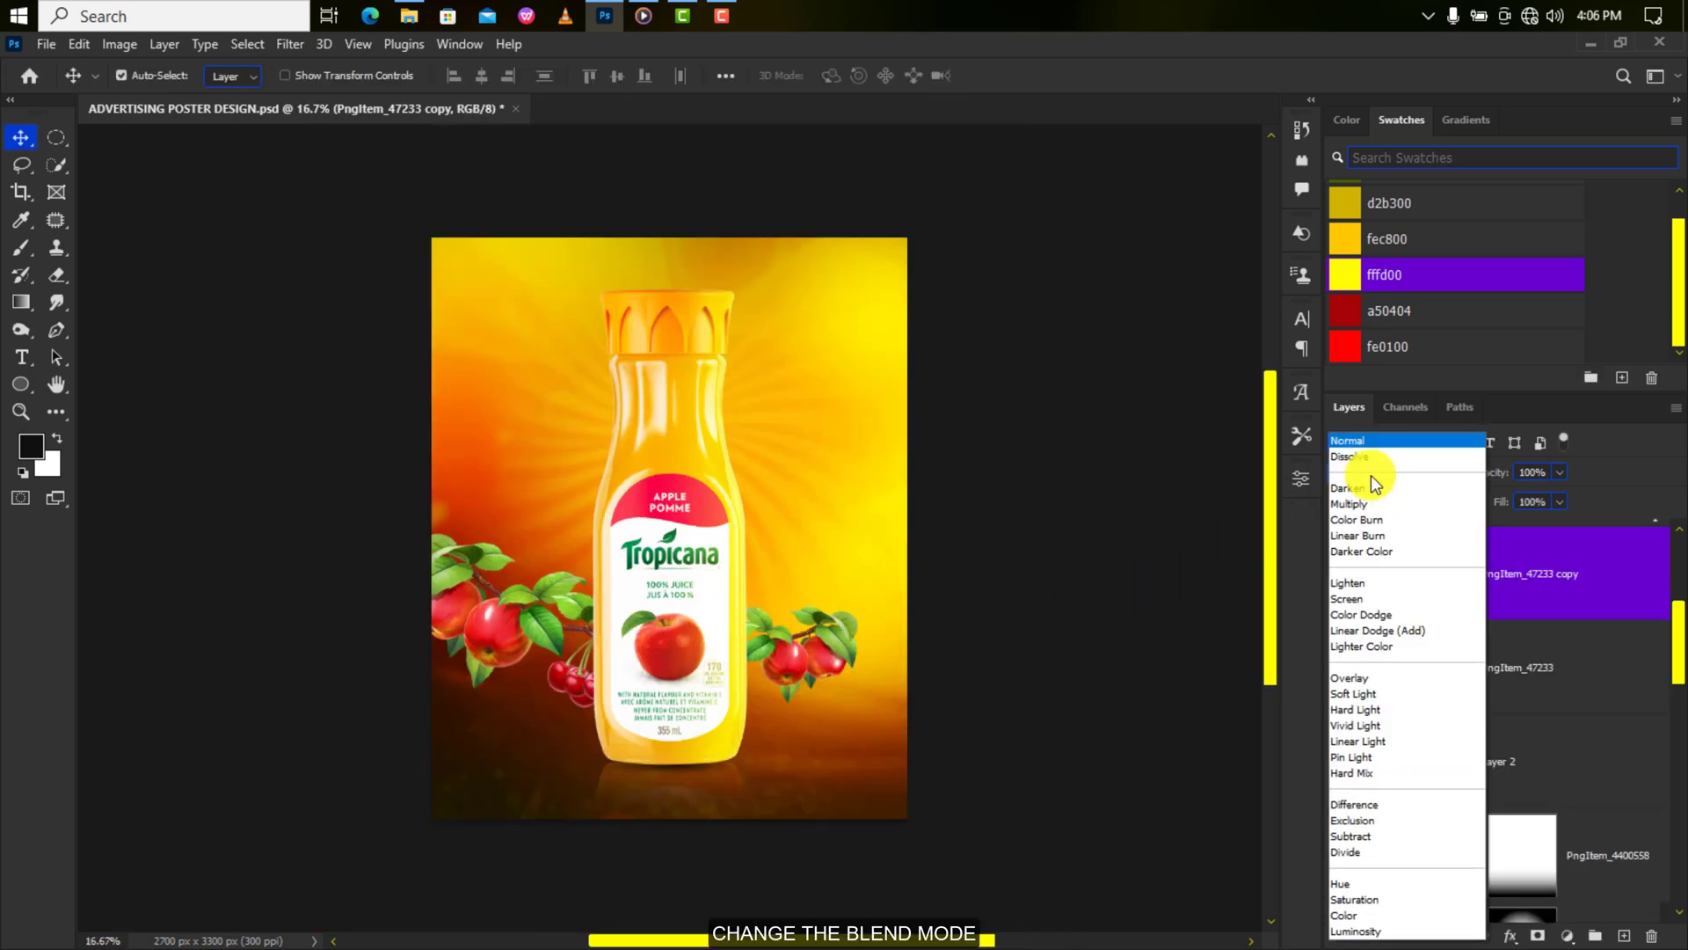
{"action": "left_click", "coordinate": [1393, 677]}
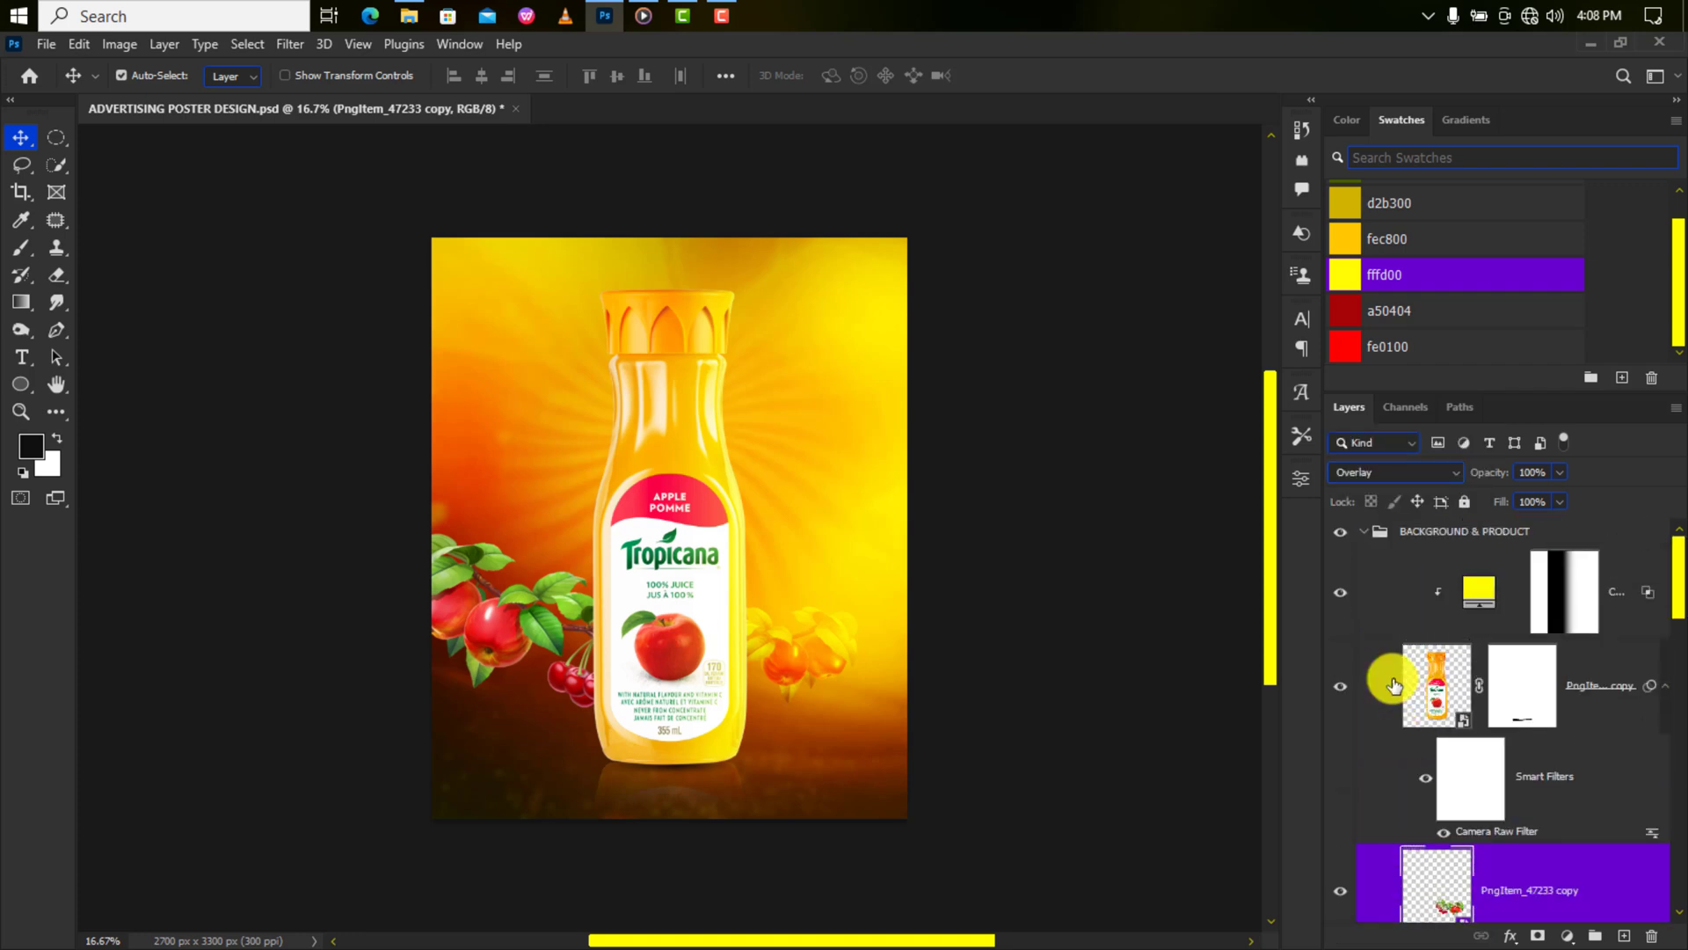
{"action": "left_click", "coordinate": [1524, 640]}
{"action": "left_click", "coordinate": [1622, 936]}
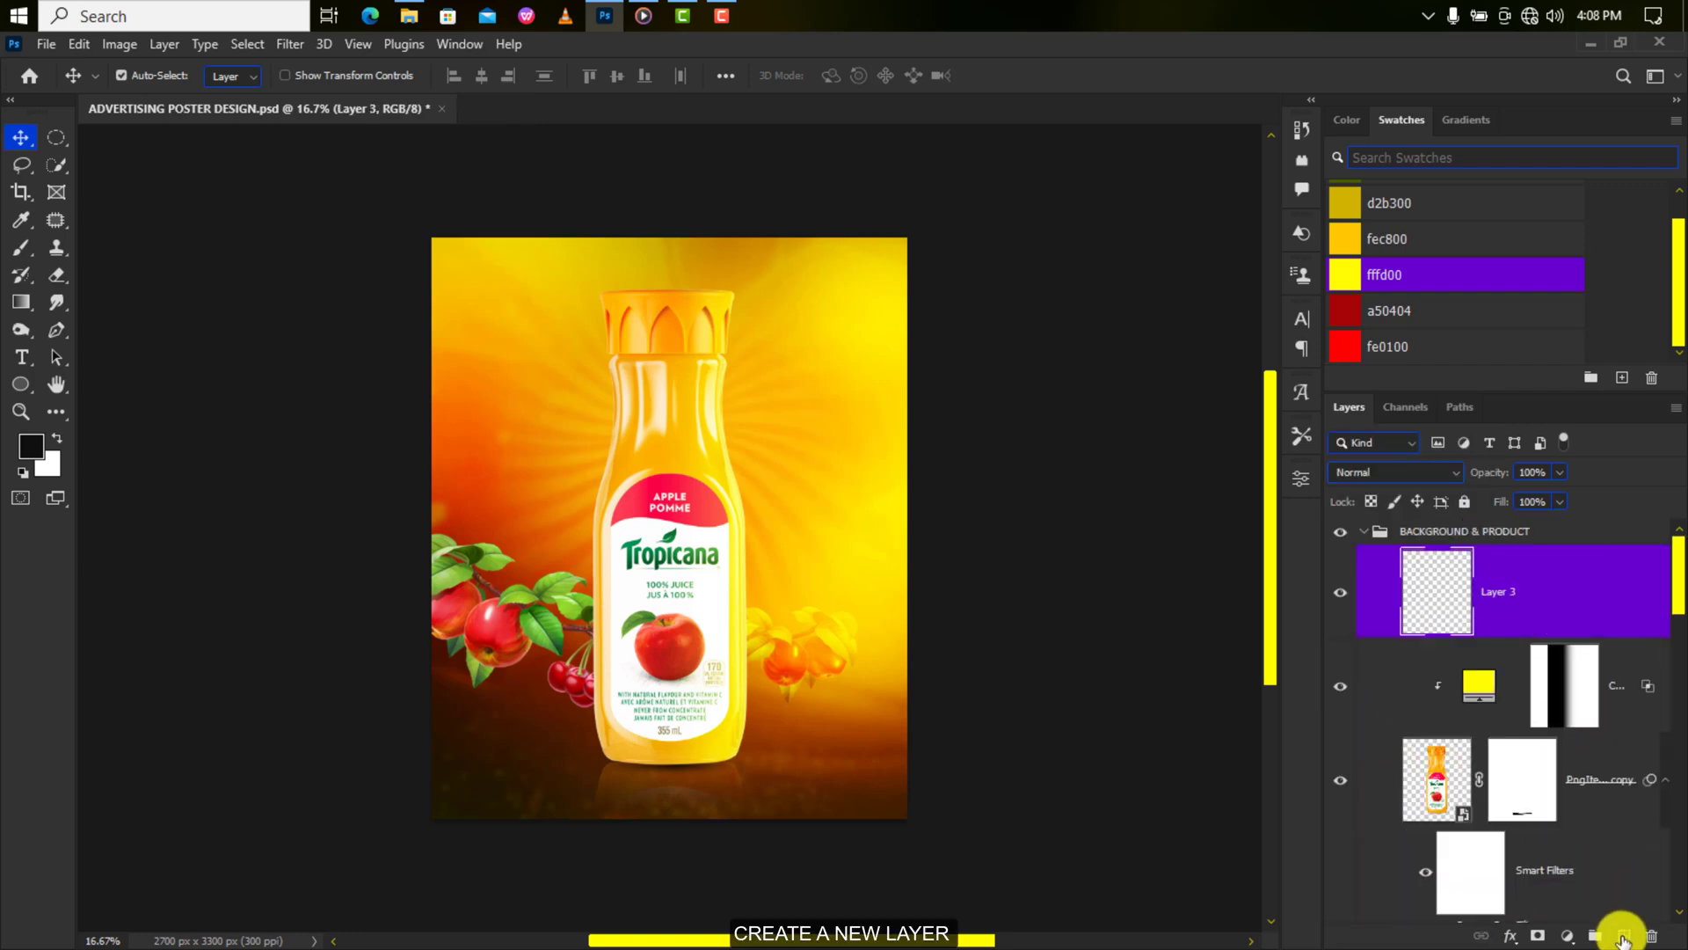
Paint a soft yellow (fffd00) glow spot on Layer 3, move it right, and enlarge it to 250%.
{"action": "left_click", "coordinate": [1346, 272]}
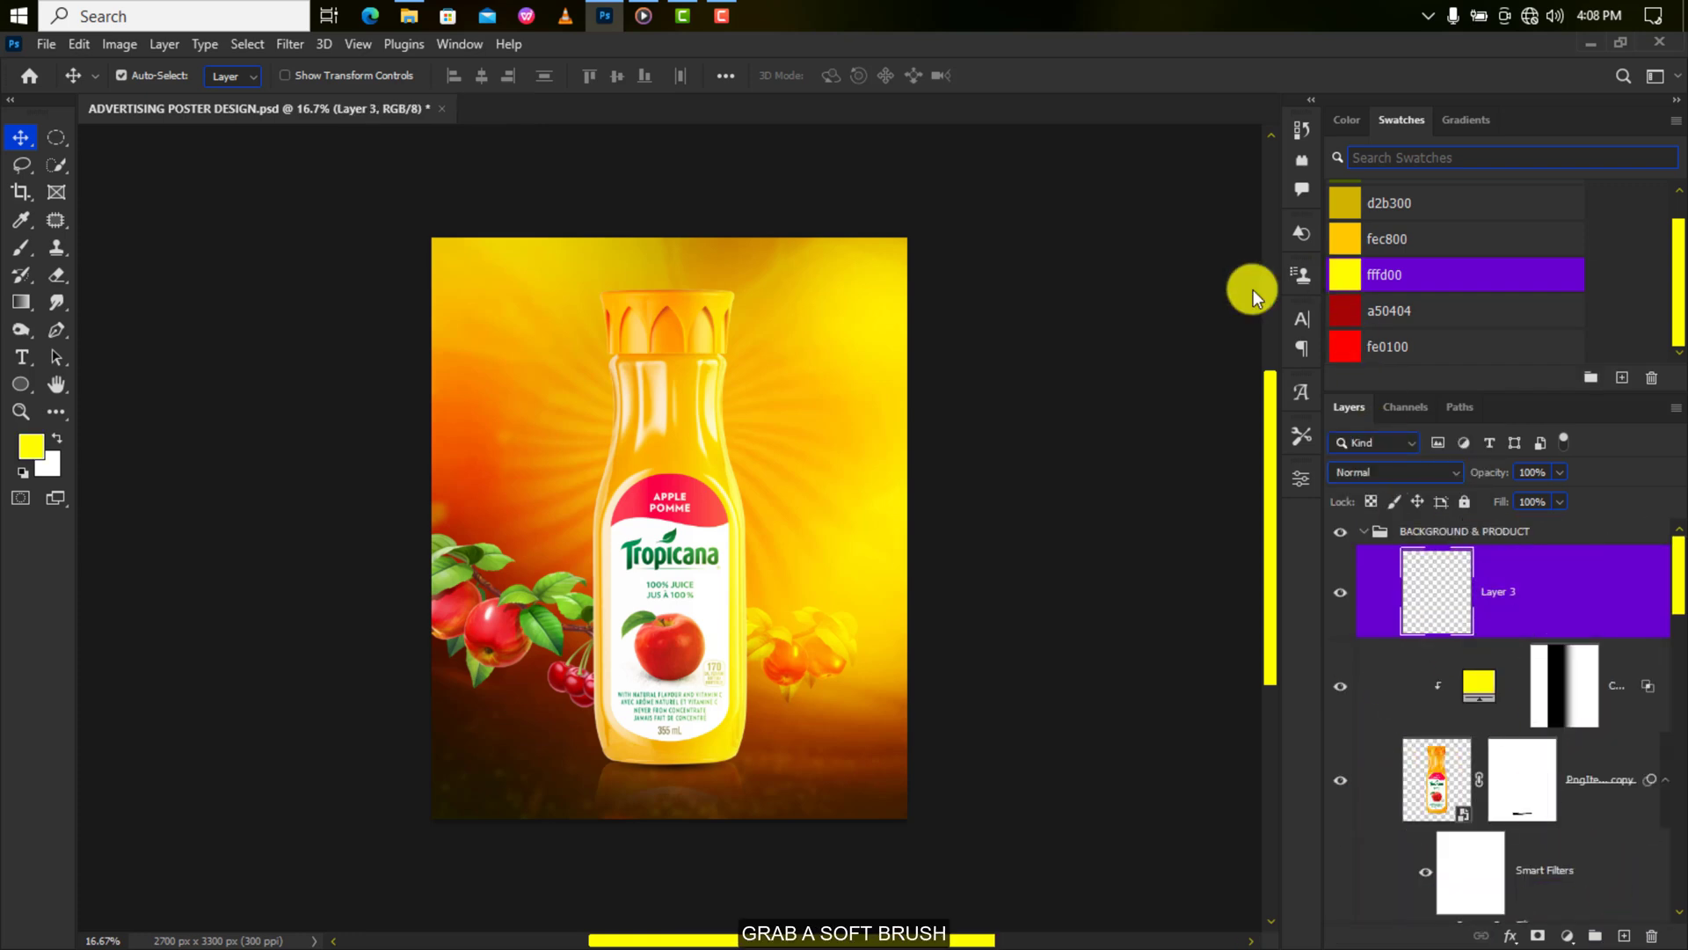
{"action": "left_click", "coordinate": [21, 247]}
{"action": "right_click", "coordinate": [715, 413]}
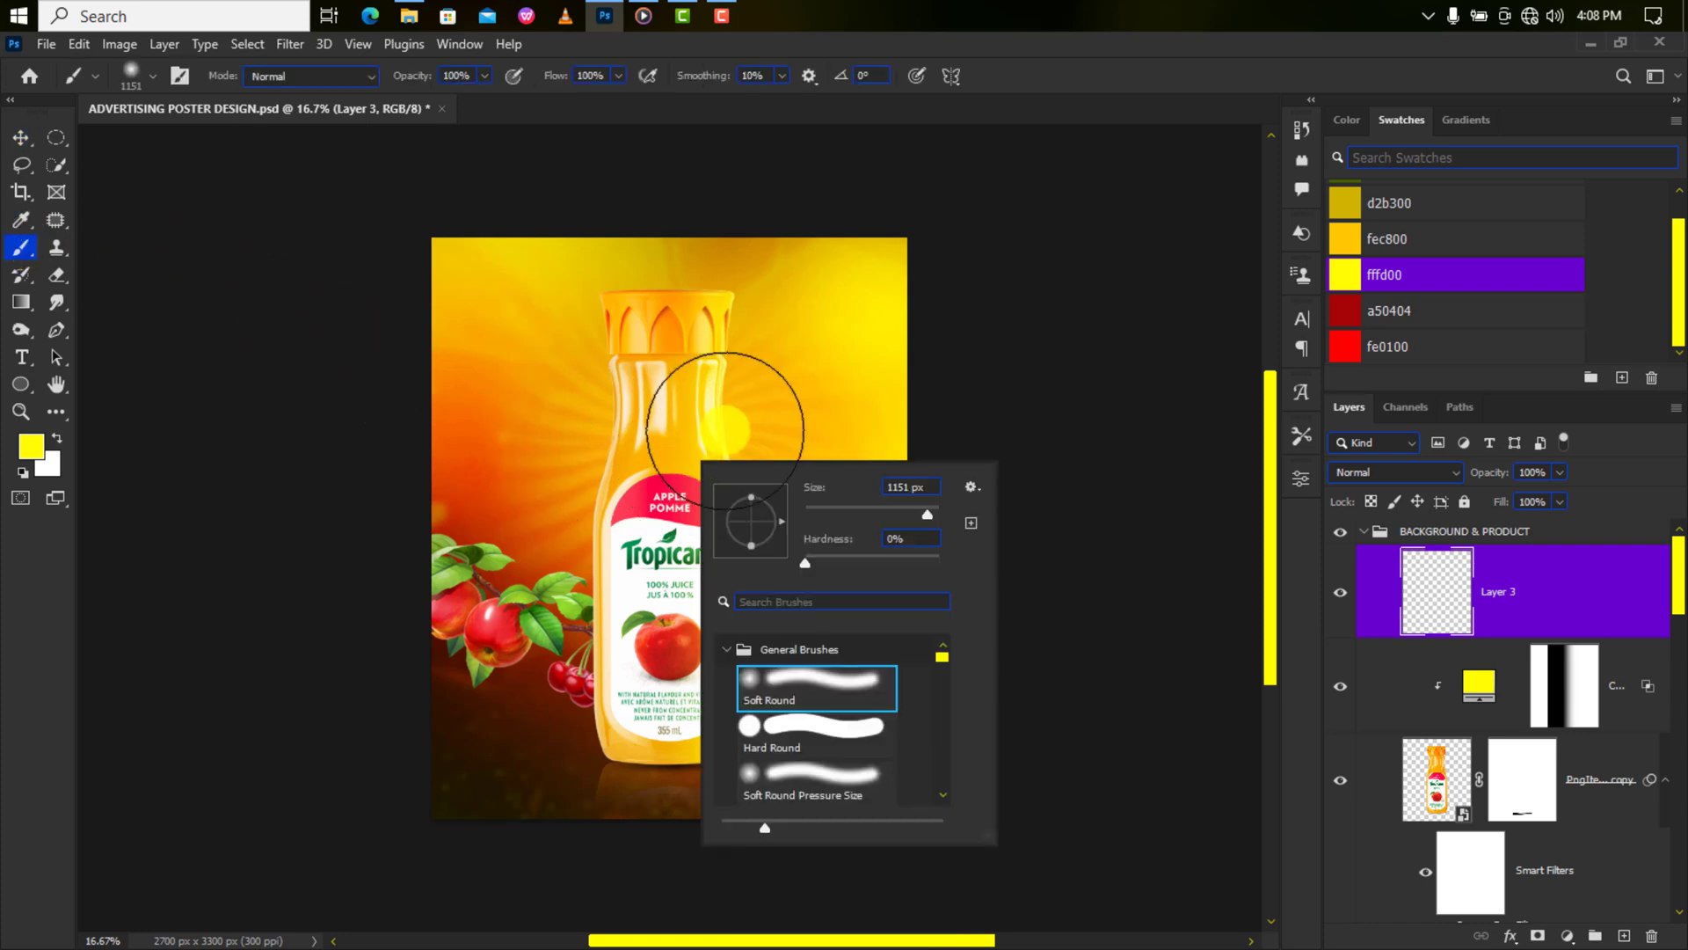
{"action": "left_click", "coordinate": [760, 403]}
{"action": "left_click", "coordinate": [760, 403]}
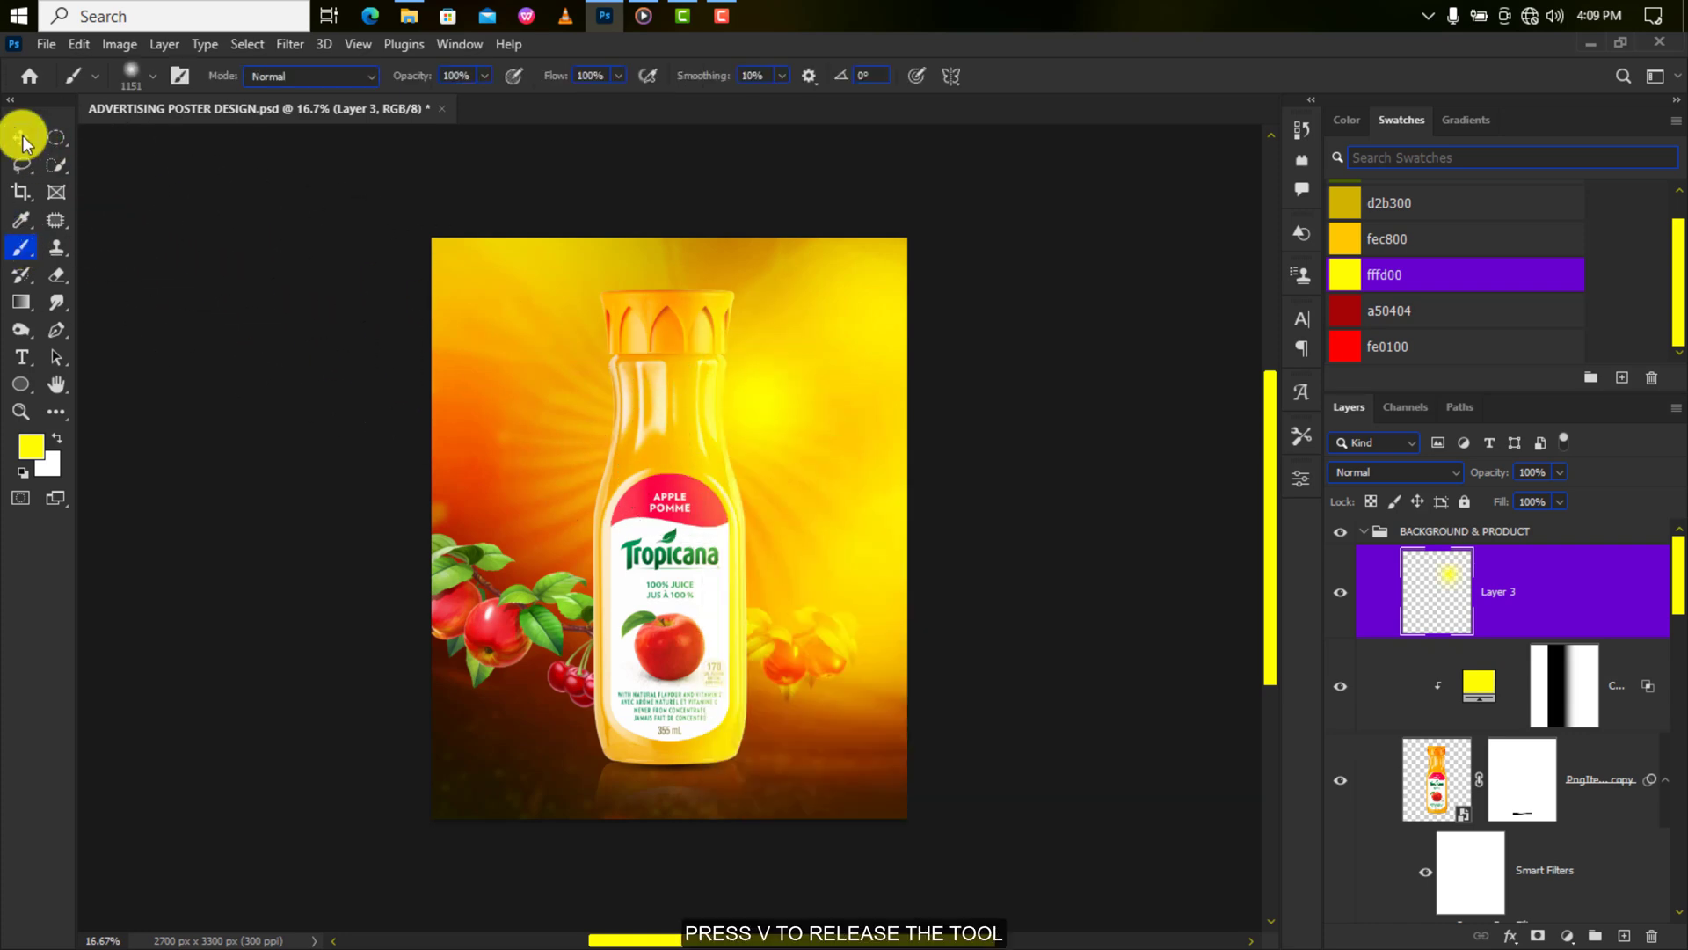
{"action": "left_click", "coordinate": [22, 139]}
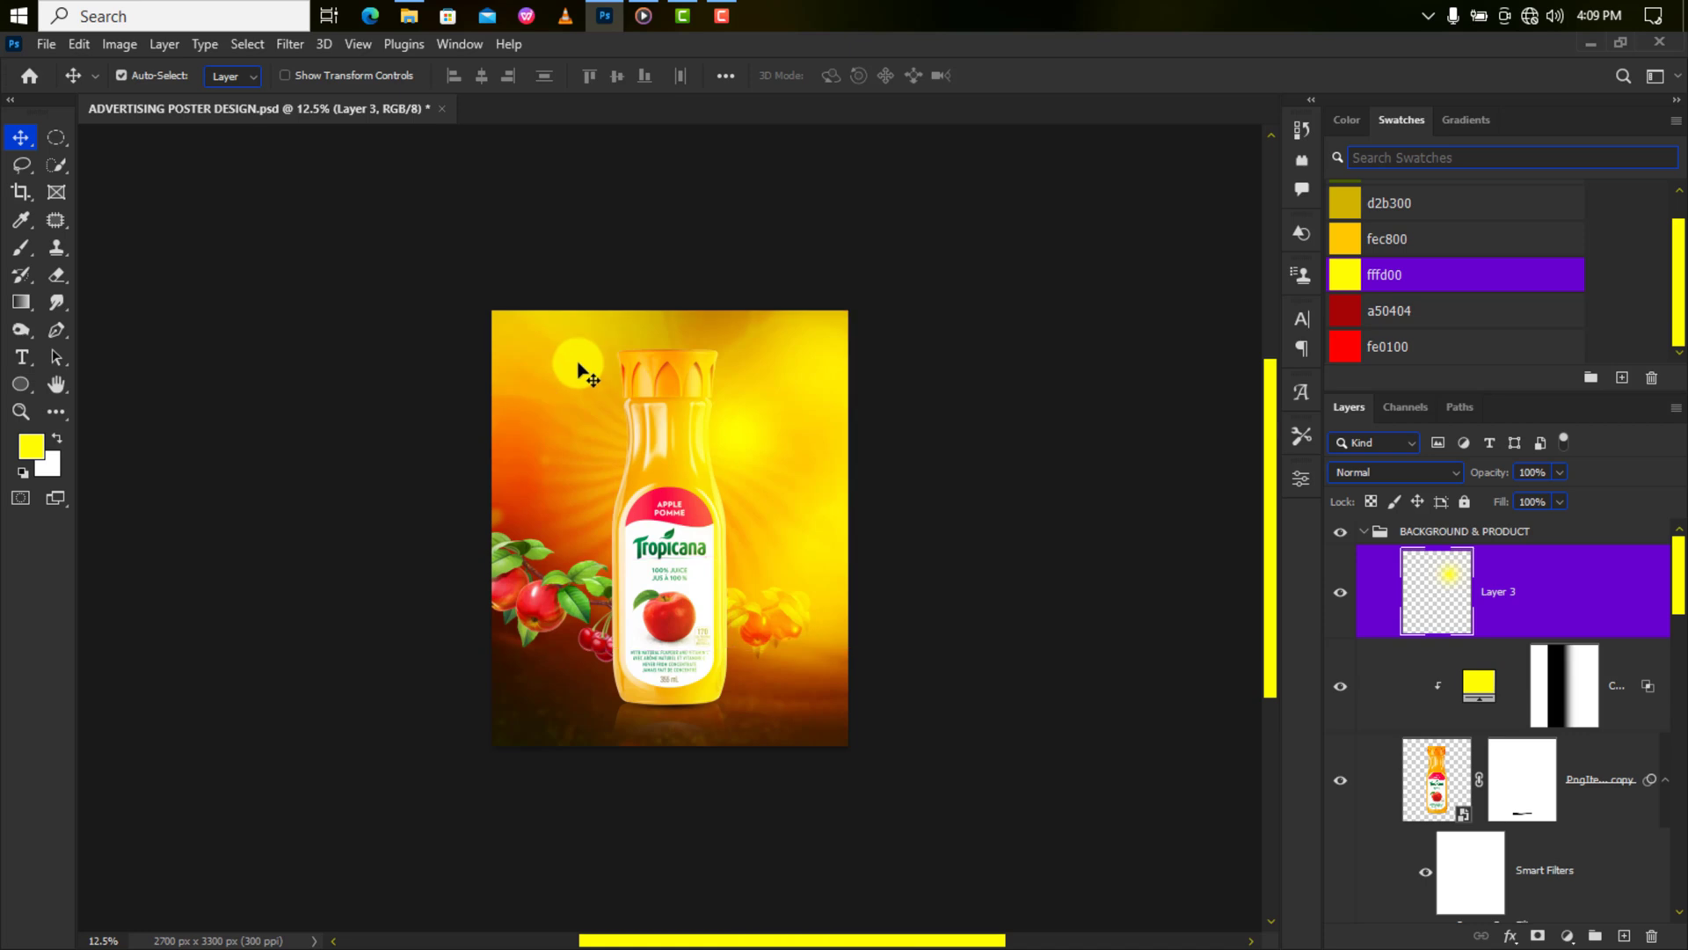
{"action": "left_click_drag", "start_coordinate": [583, 369], "coordinate": [732, 421]}
{"action": "key", "text": "ctrl+t"}
{"action": "left_click_drag", "start_coordinate": [846, 312], "coordinate": [1055, 110]}
{"action": "left_click", "coordinate": [1040, 78]}
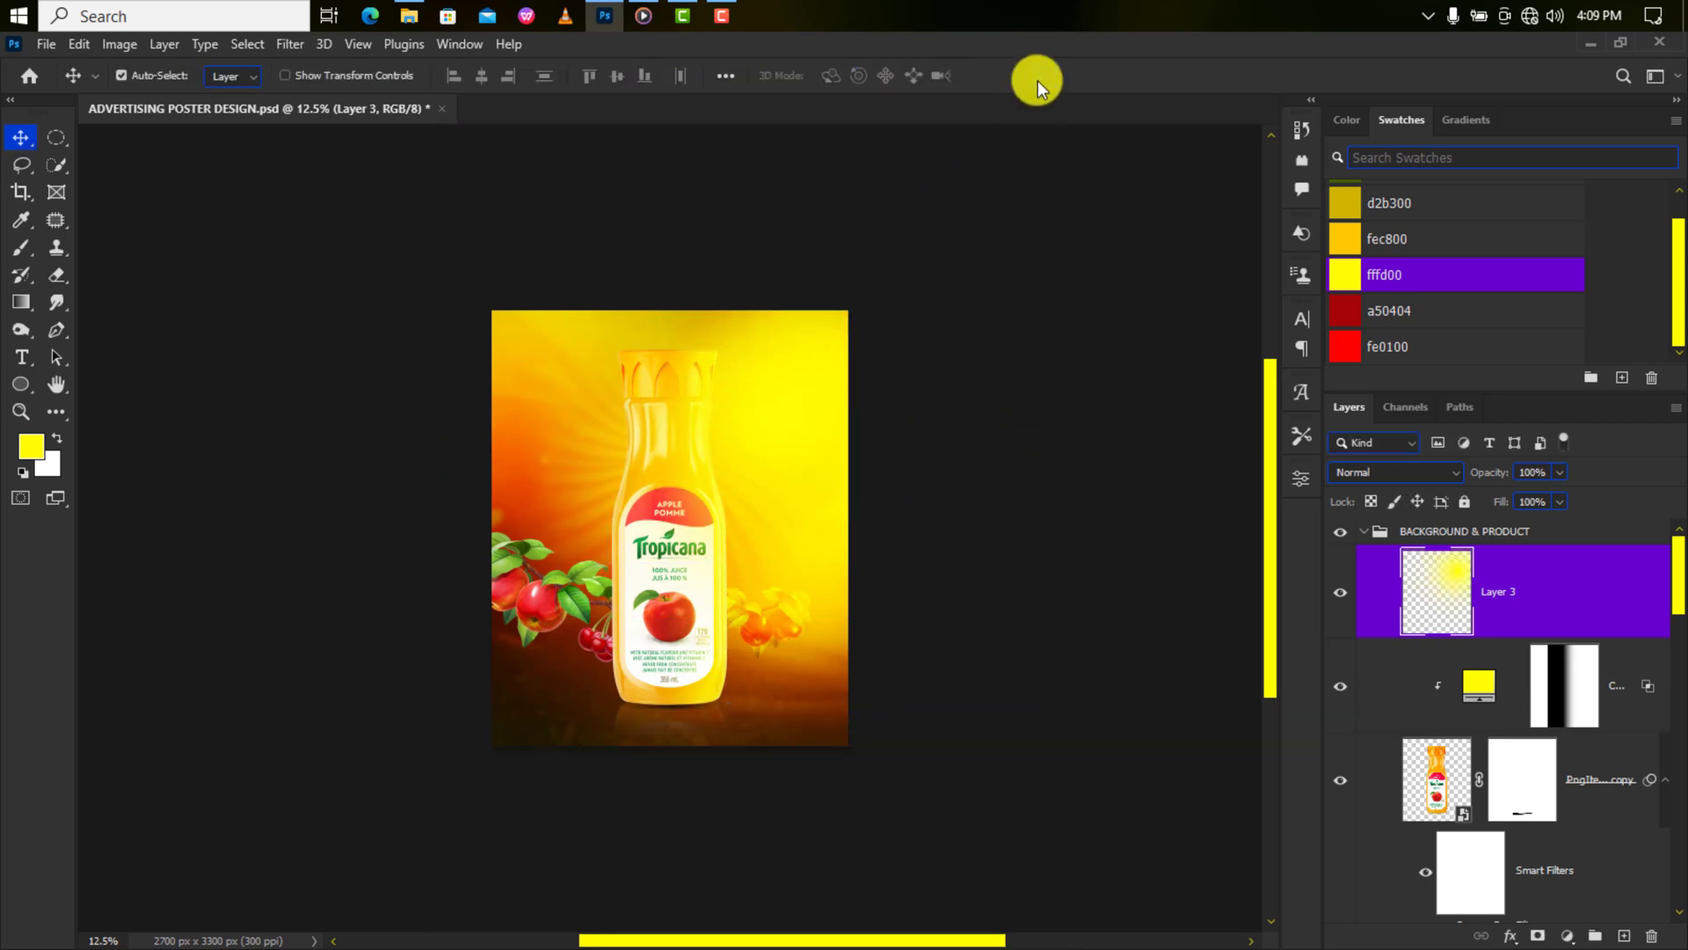
Set the glow to Linear Dodge (Add) and split the Underlying Layer black Blend If slider.
{"action": "left_click", "coordinate": [1401, 472]}
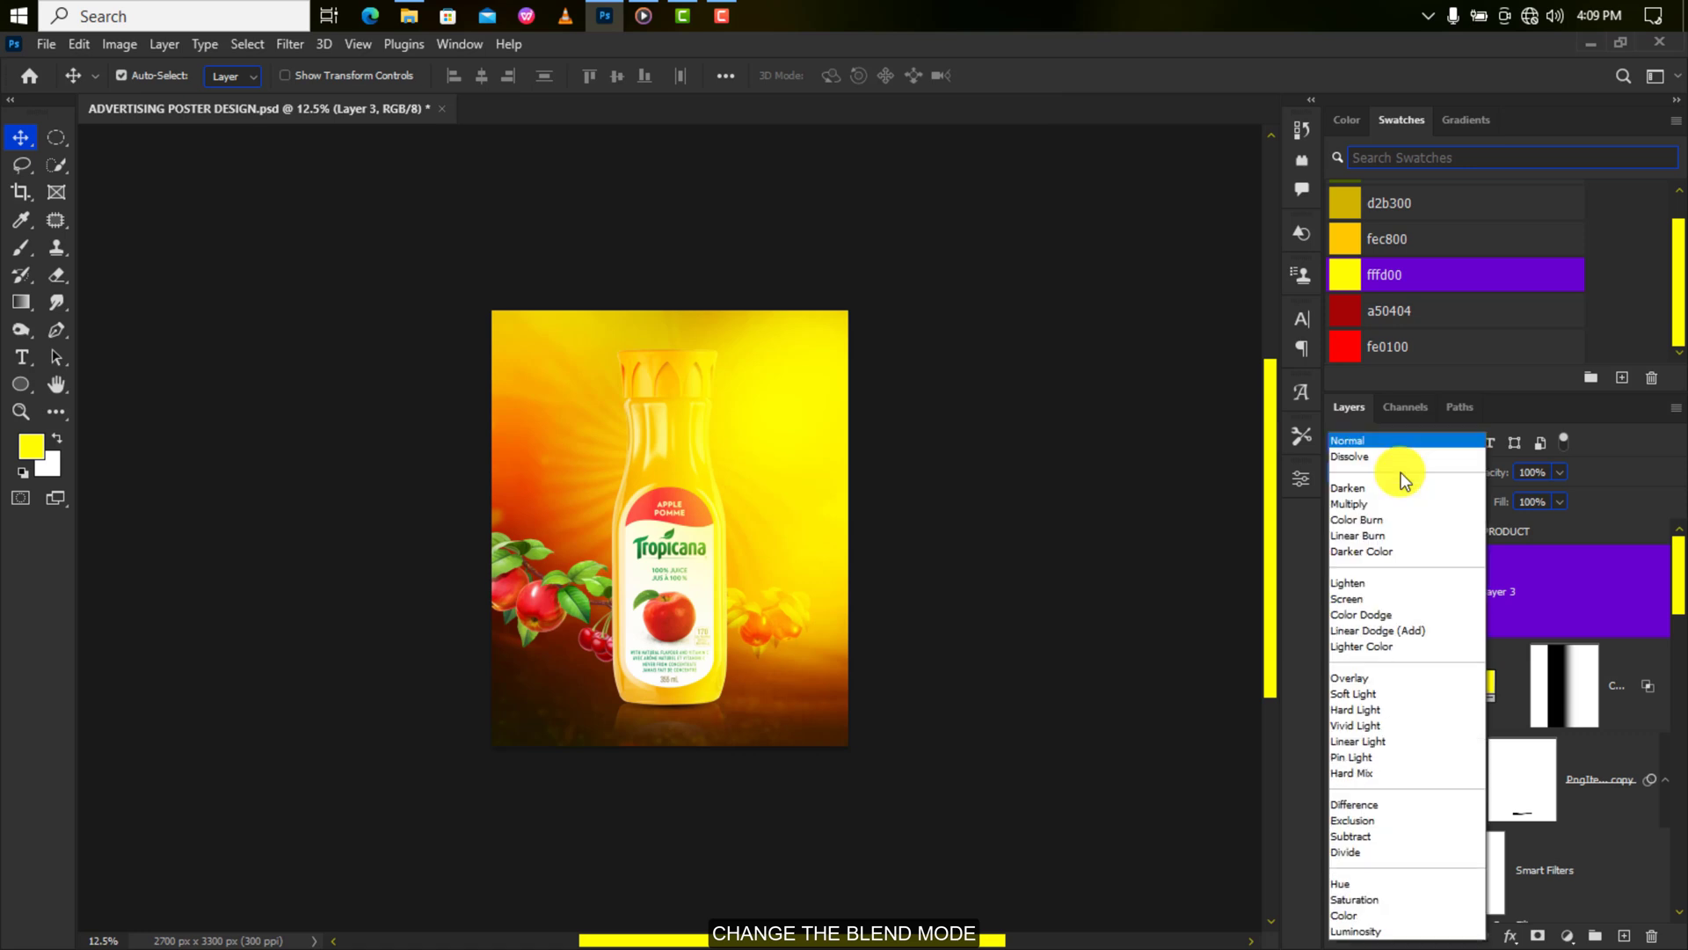
{"action": "left_click", "coordinate": [1374, 625]}
{"action": "left_click", "coordinate": [1511, 935]}
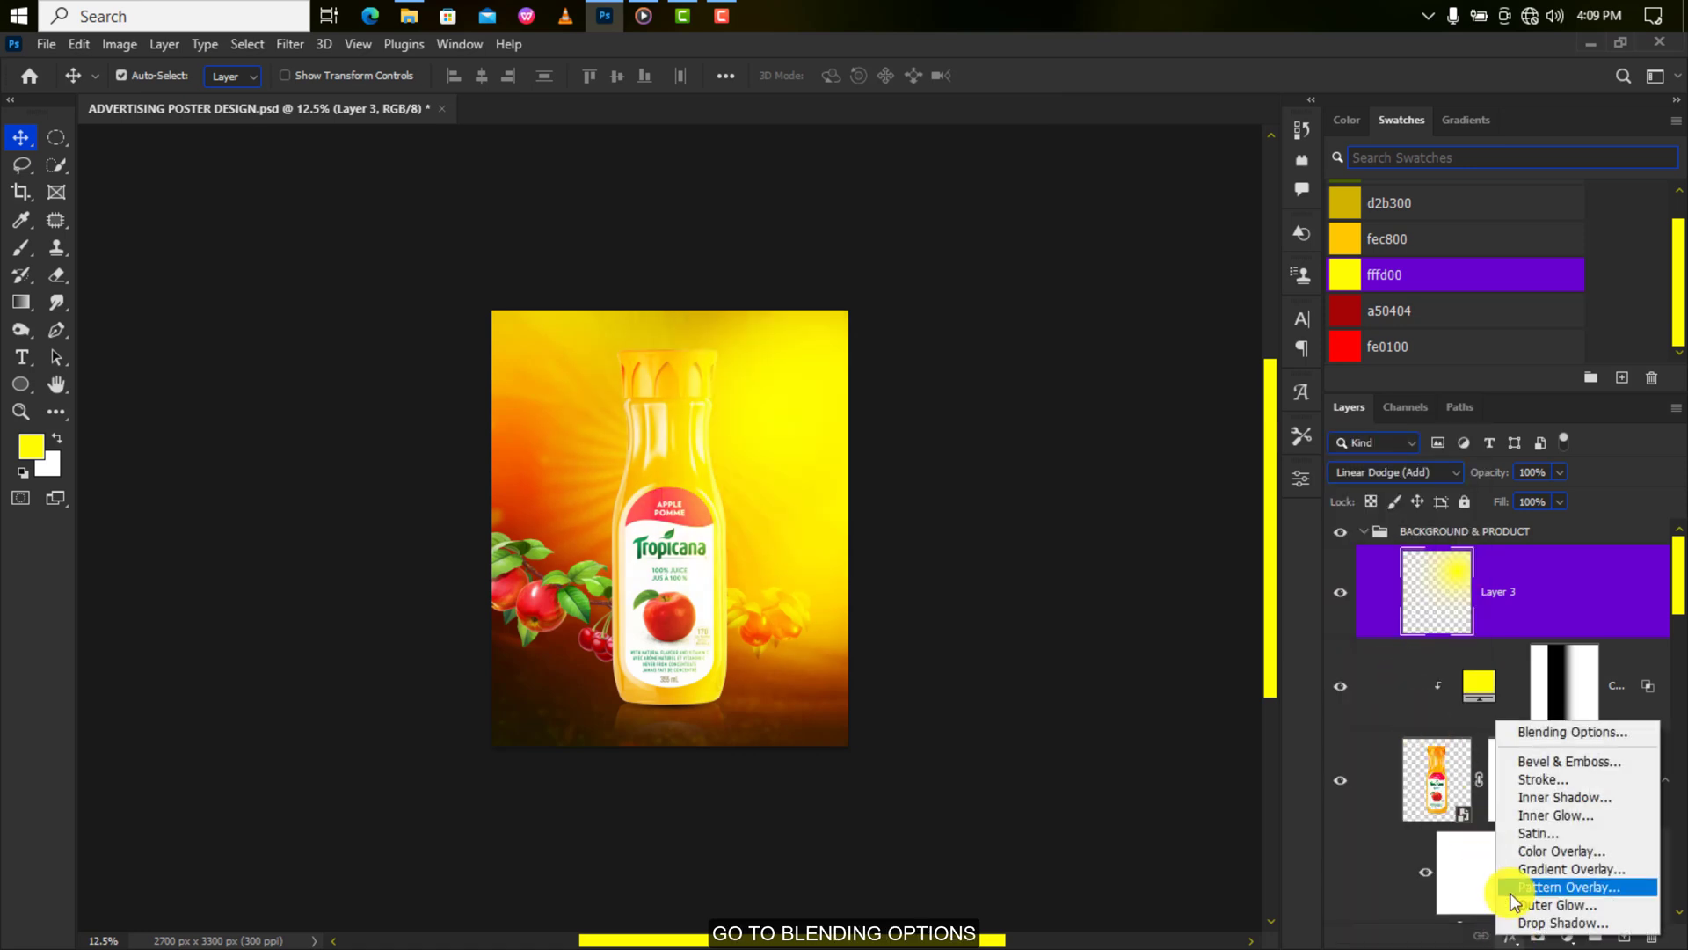
{"action": "left_click", "coordinate": [1523, 730]}
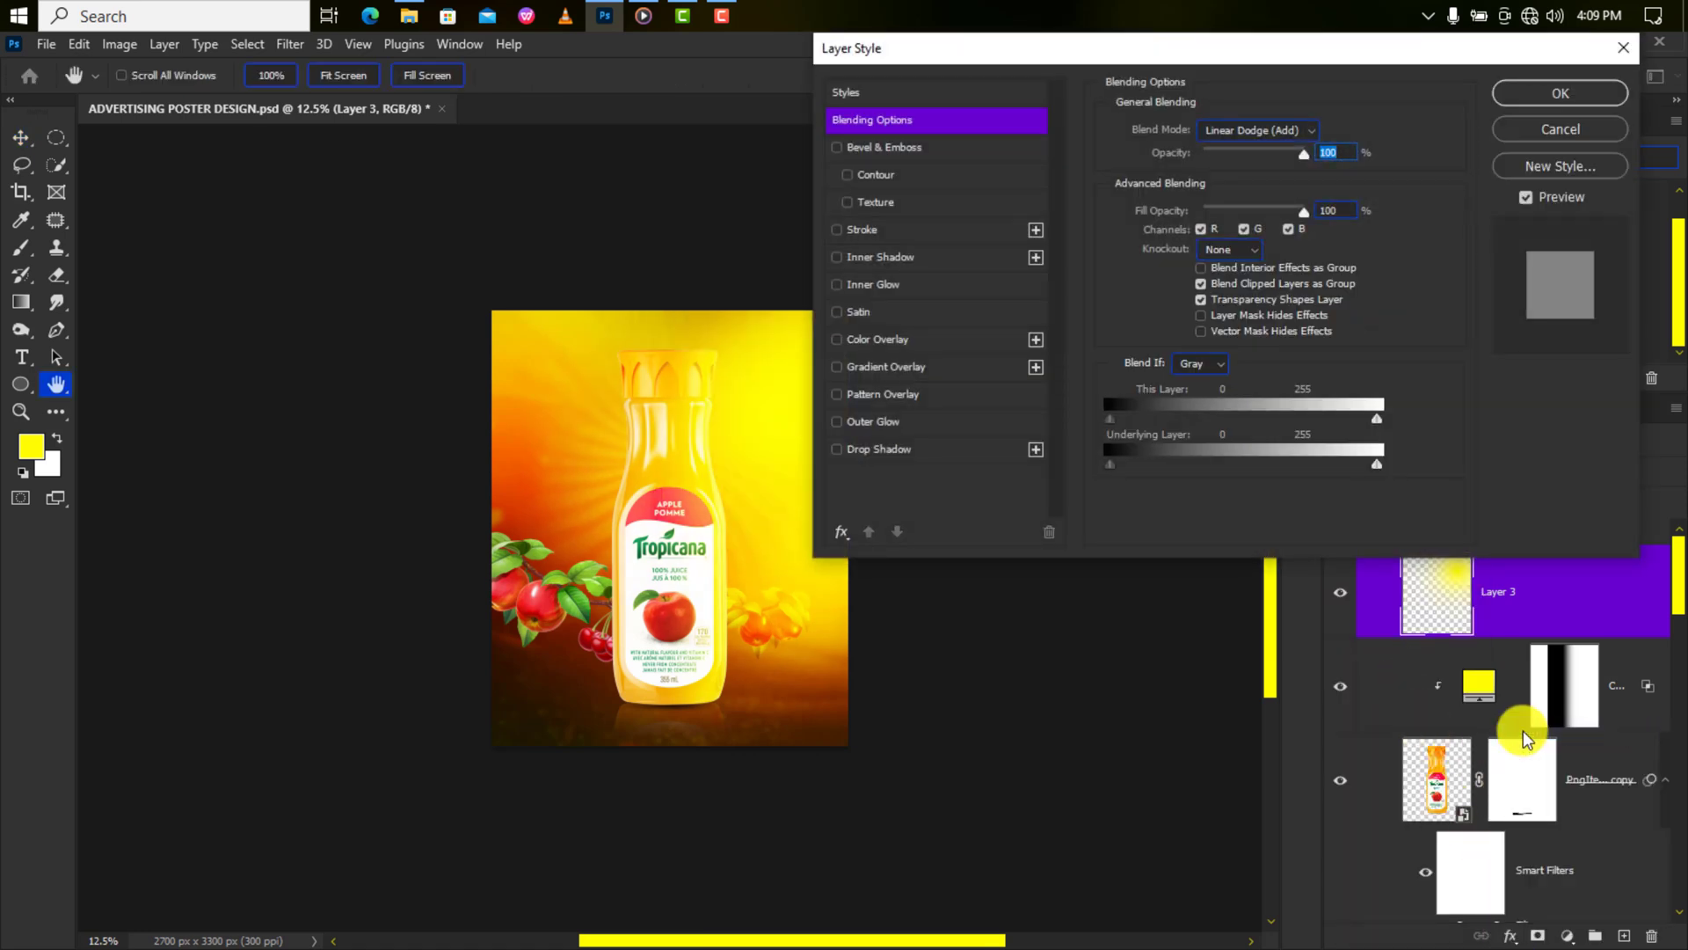
{"action": "left_click_drag", "start_coordinate": [1112, 464], "coordinate": [1280, 464]}
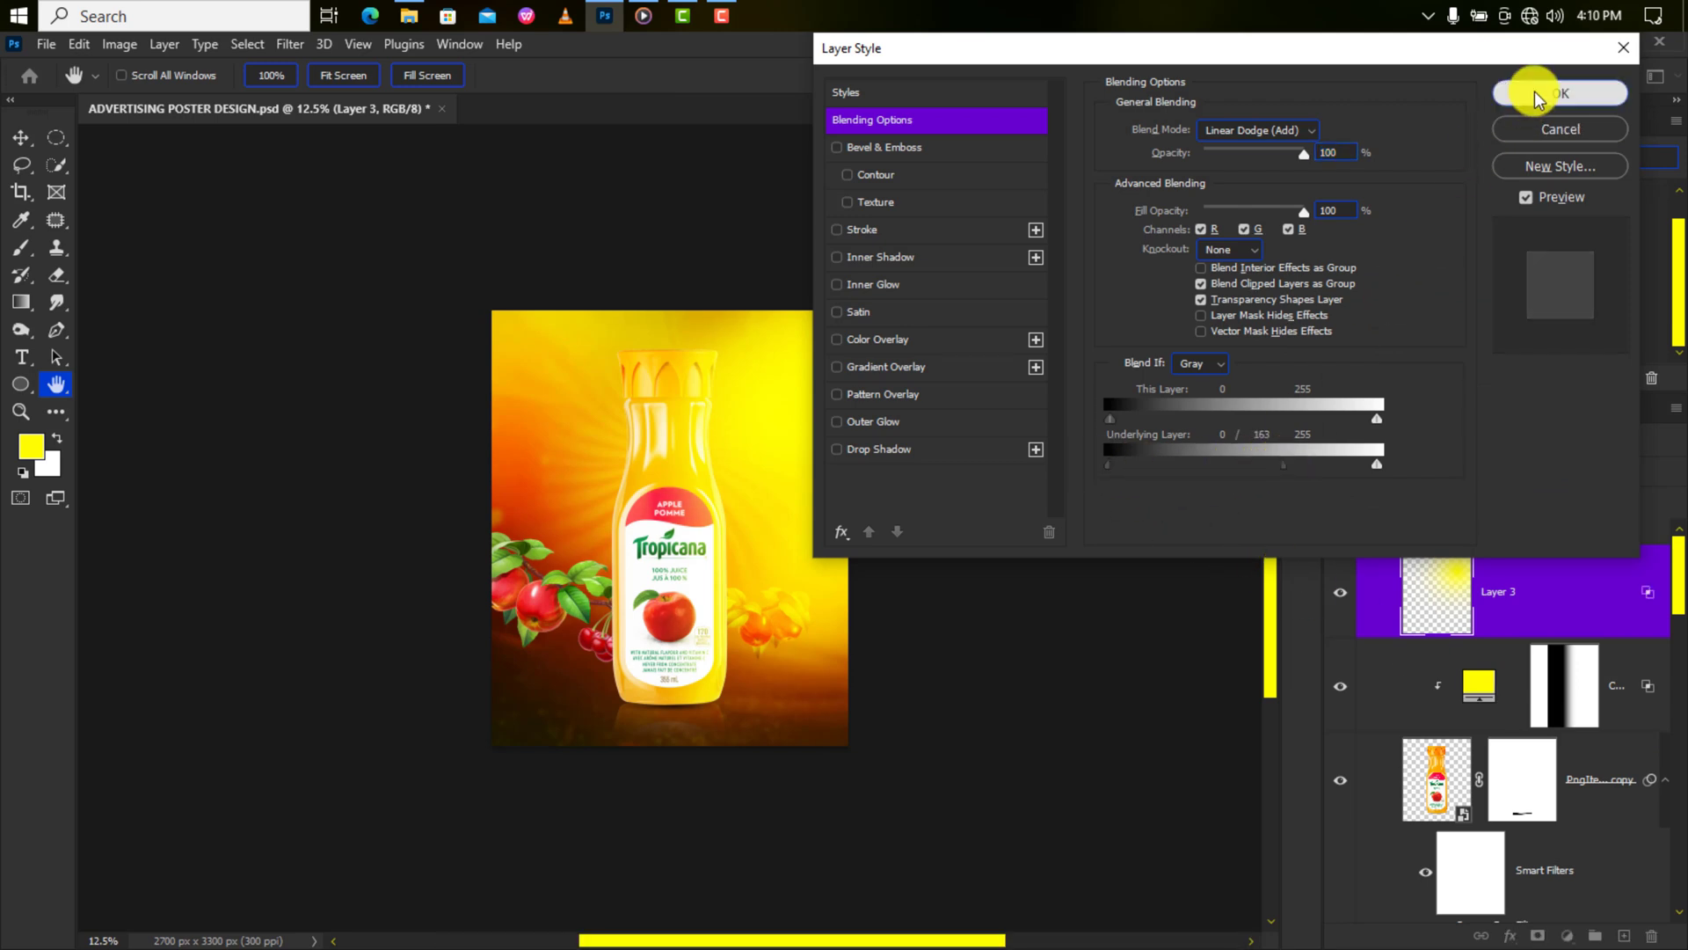
{"action": "left_click", "coordinate": [1533, 92]}
Shorten the glow from the bottom and reposition it behind the bottle, then select Layer 2.
{"action": "key", "text": "ctrl+plus"}
{"action": "key", "text": "ctrl+plus"}
{"action": "key", "text": "ctrl+minus"}
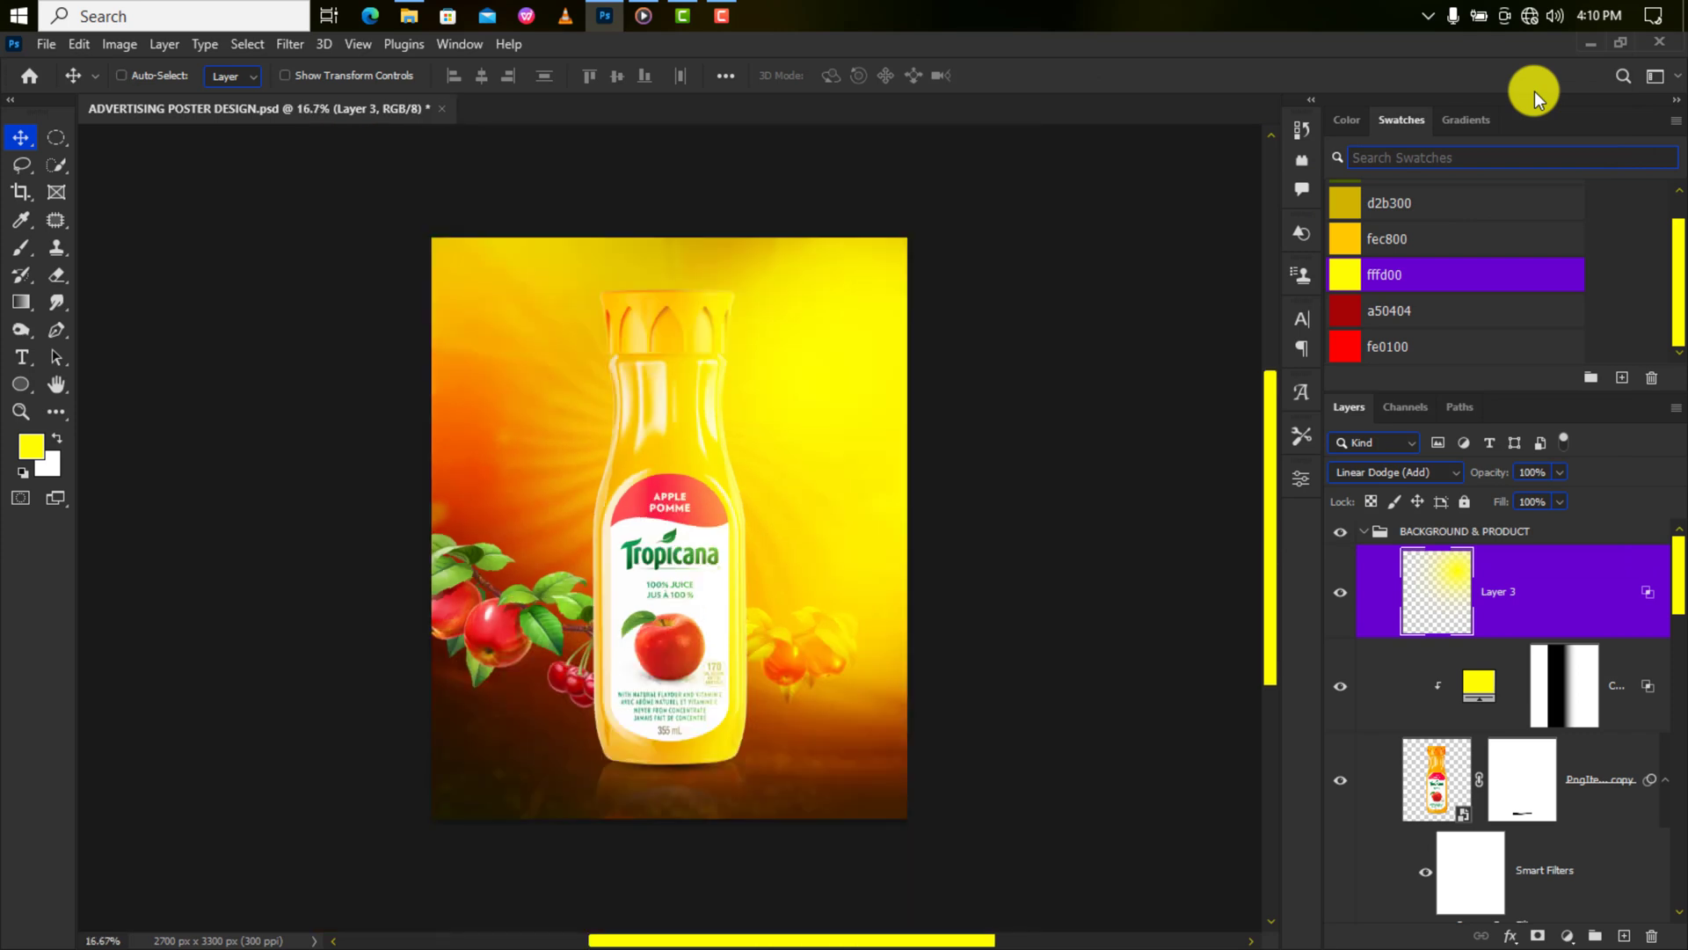
{"action": "key", "text": "ctrl+minus"}
{"action": "key", "text": "ctrl+t"}
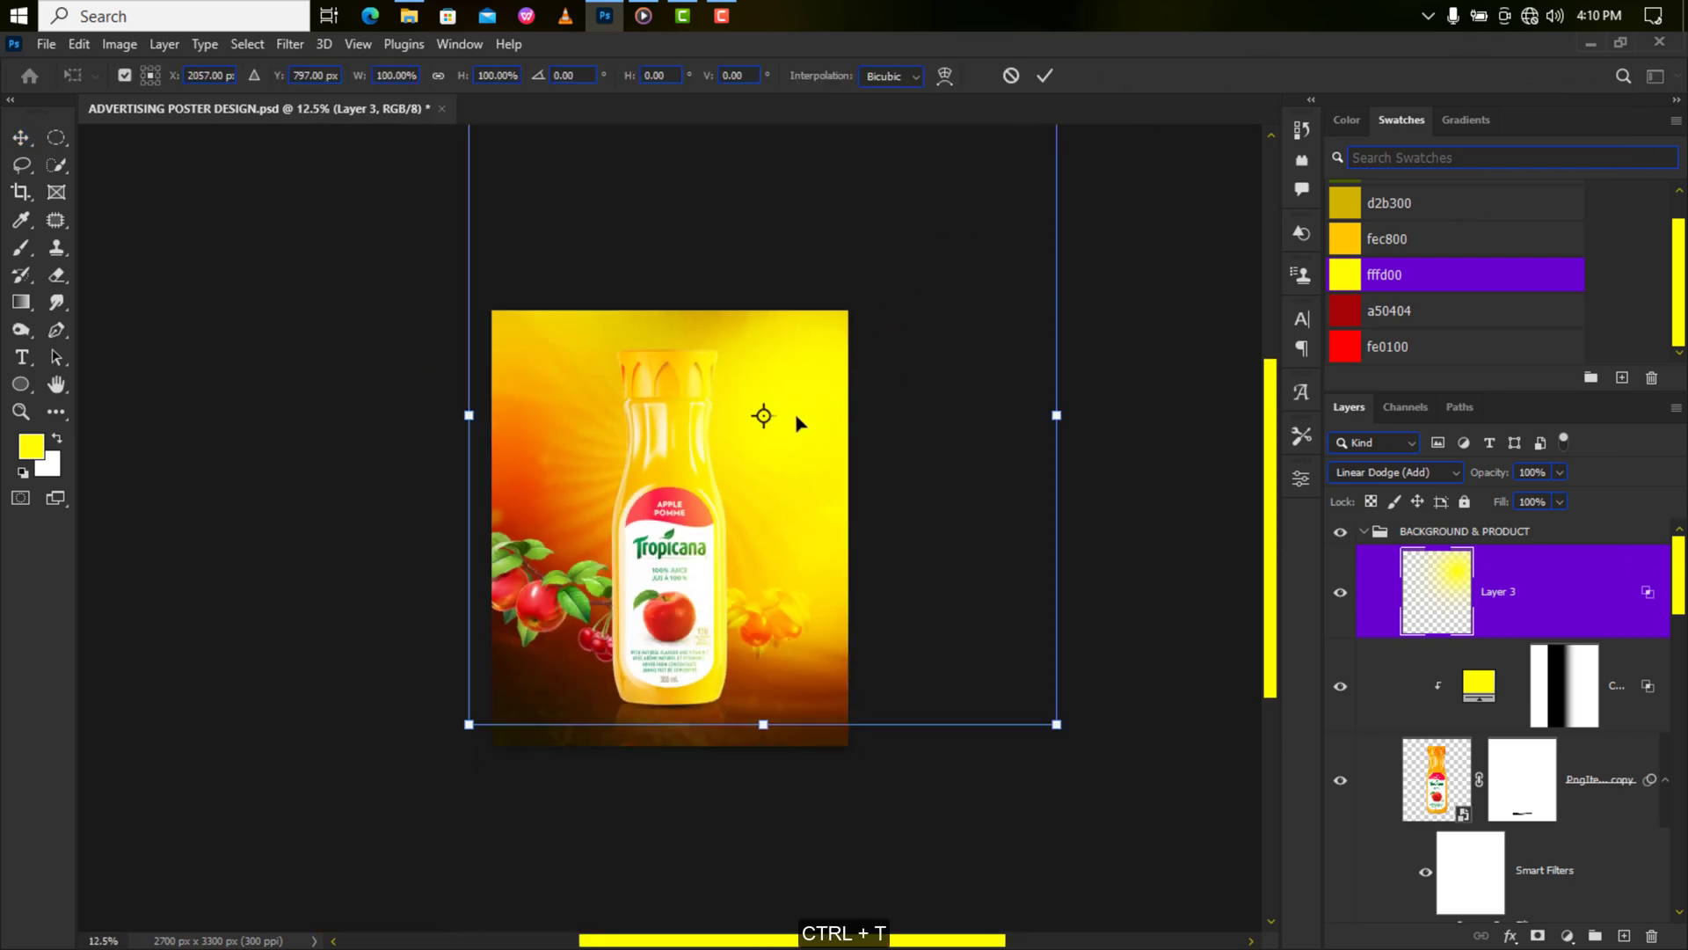
{"action": "mouse_move", "coordinate": [798, 424]}
{"action": "left_mouse_down"}
{"action": "mouse_move", "coordinate": [818, 396]}
{"action": "mouse_move", "coordinate": [791, 396]}
{"action": "left_mouse_up"}
{"action": "left_click_drag", "start_coordinate": [774, 698], "coordinate": [797, 575]}
{"action": "left_click_drag", "start_coordinate": [789, 378], "coordinate": [776, 441]}
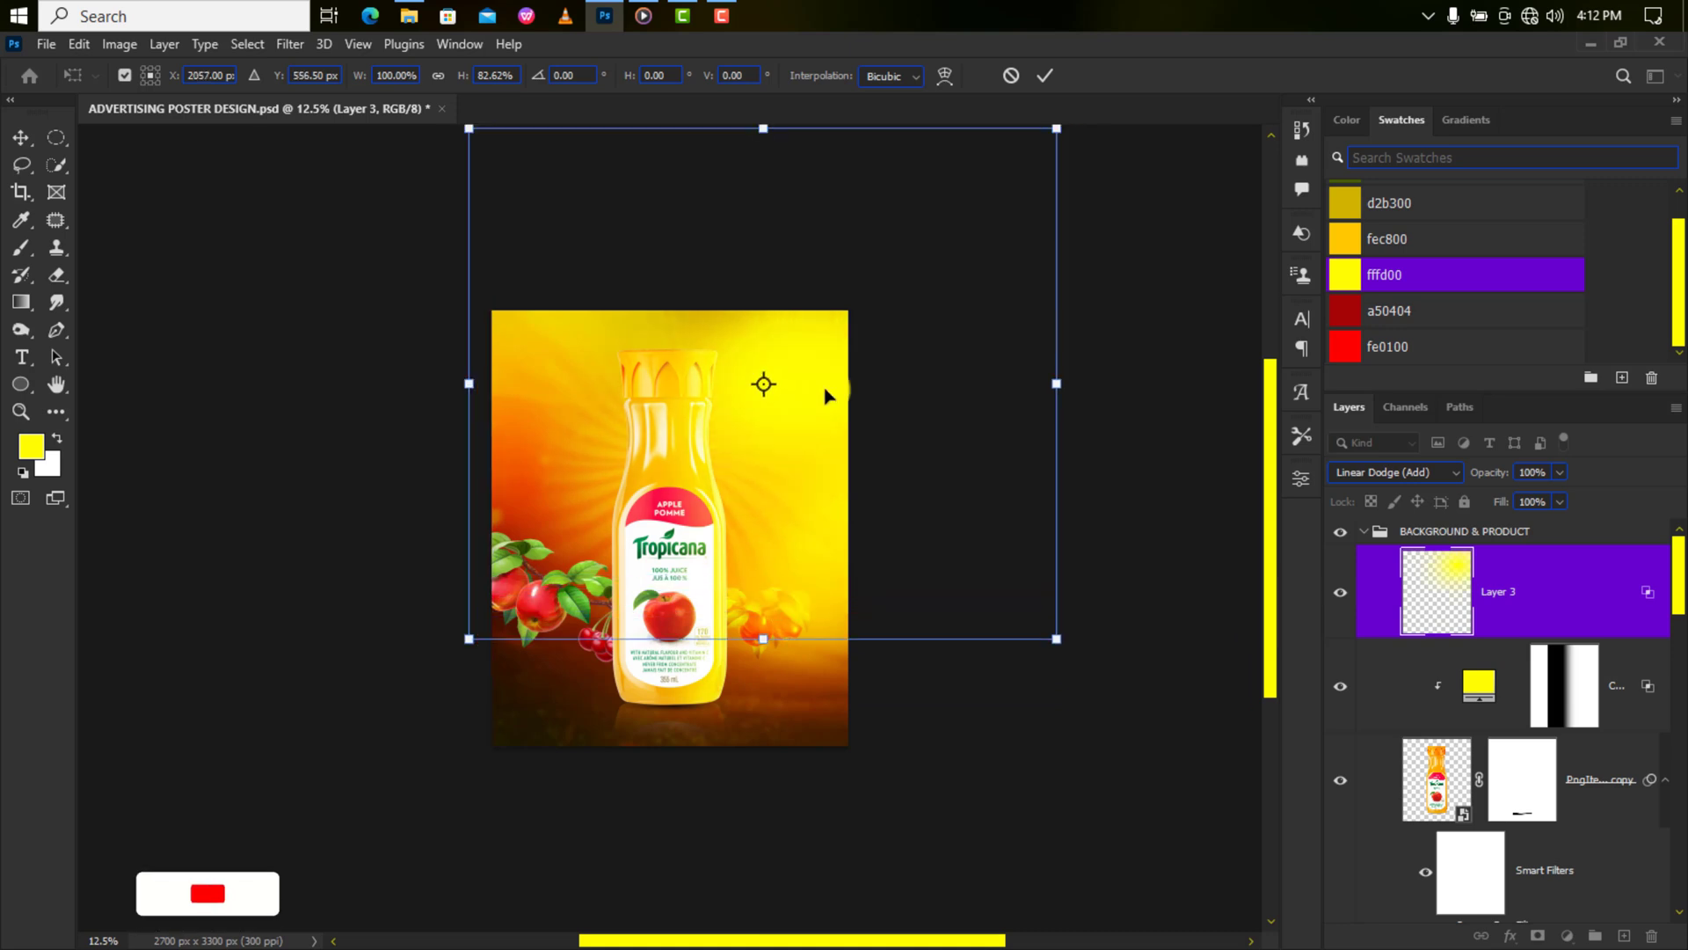
{"action": "left_click", "coordinate": [1043, 75]}
{"action": "key", "text": "ctrl+plus"}
{"action": "key", "text": "ctrl+plus"}
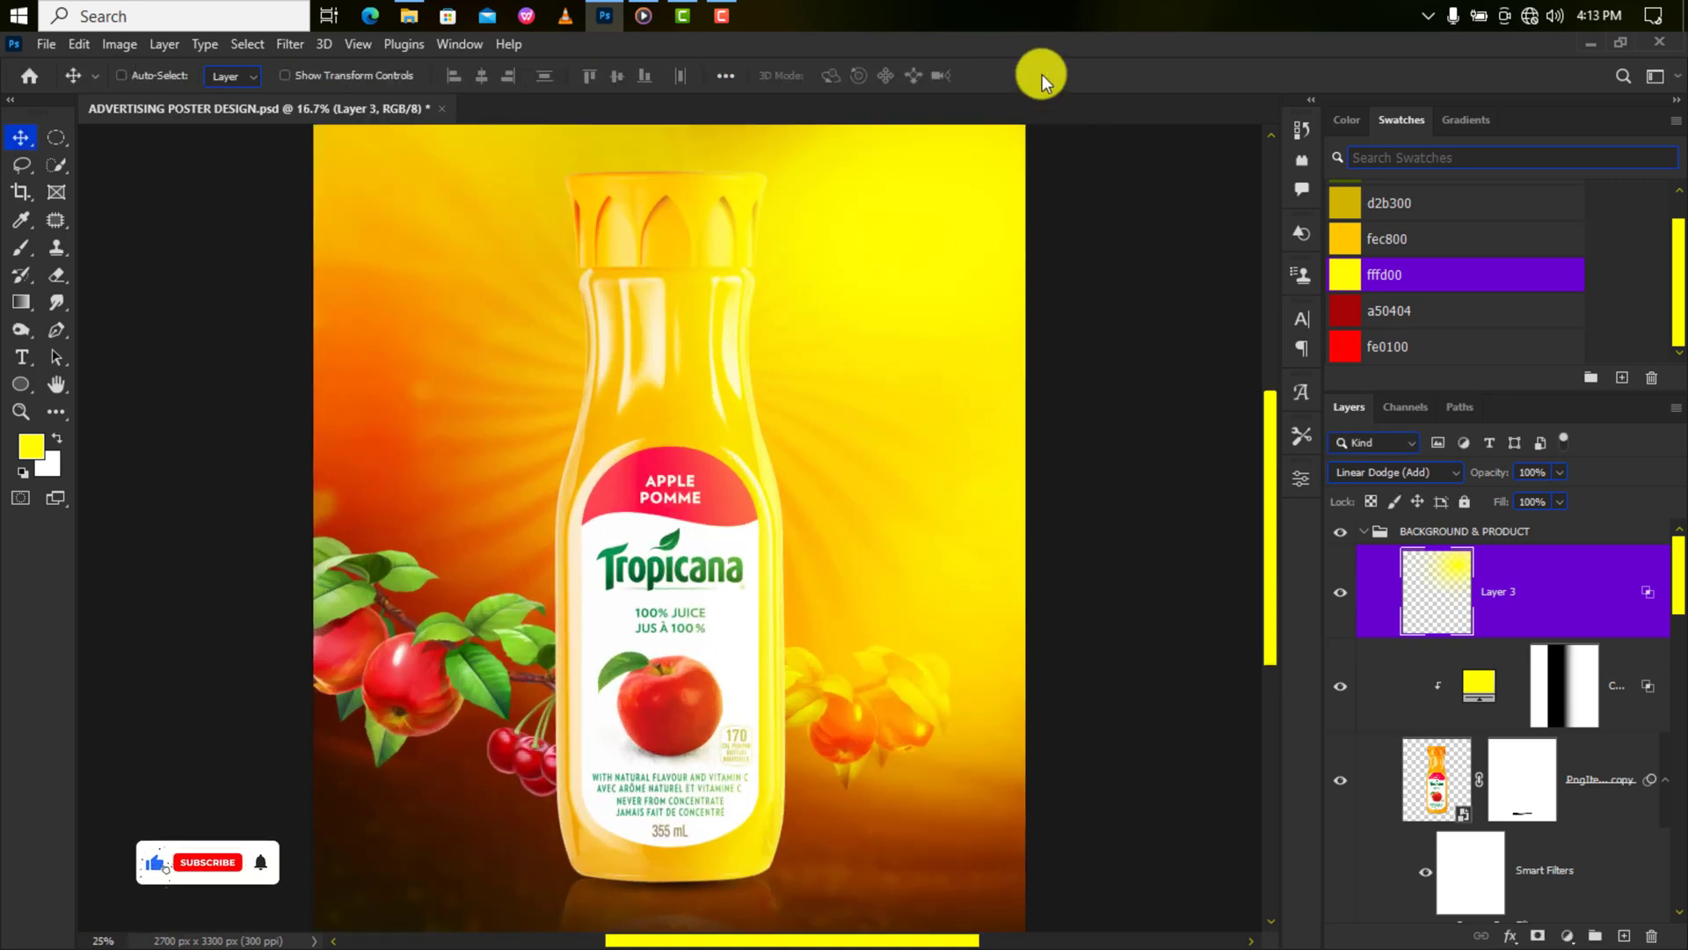
{"action": "scroll", "coordinate": [1633, 745], "scroll_direction": "down", "scroll_amount": 5}
{"action": "left_click", "coordinate": [1551, 680]}
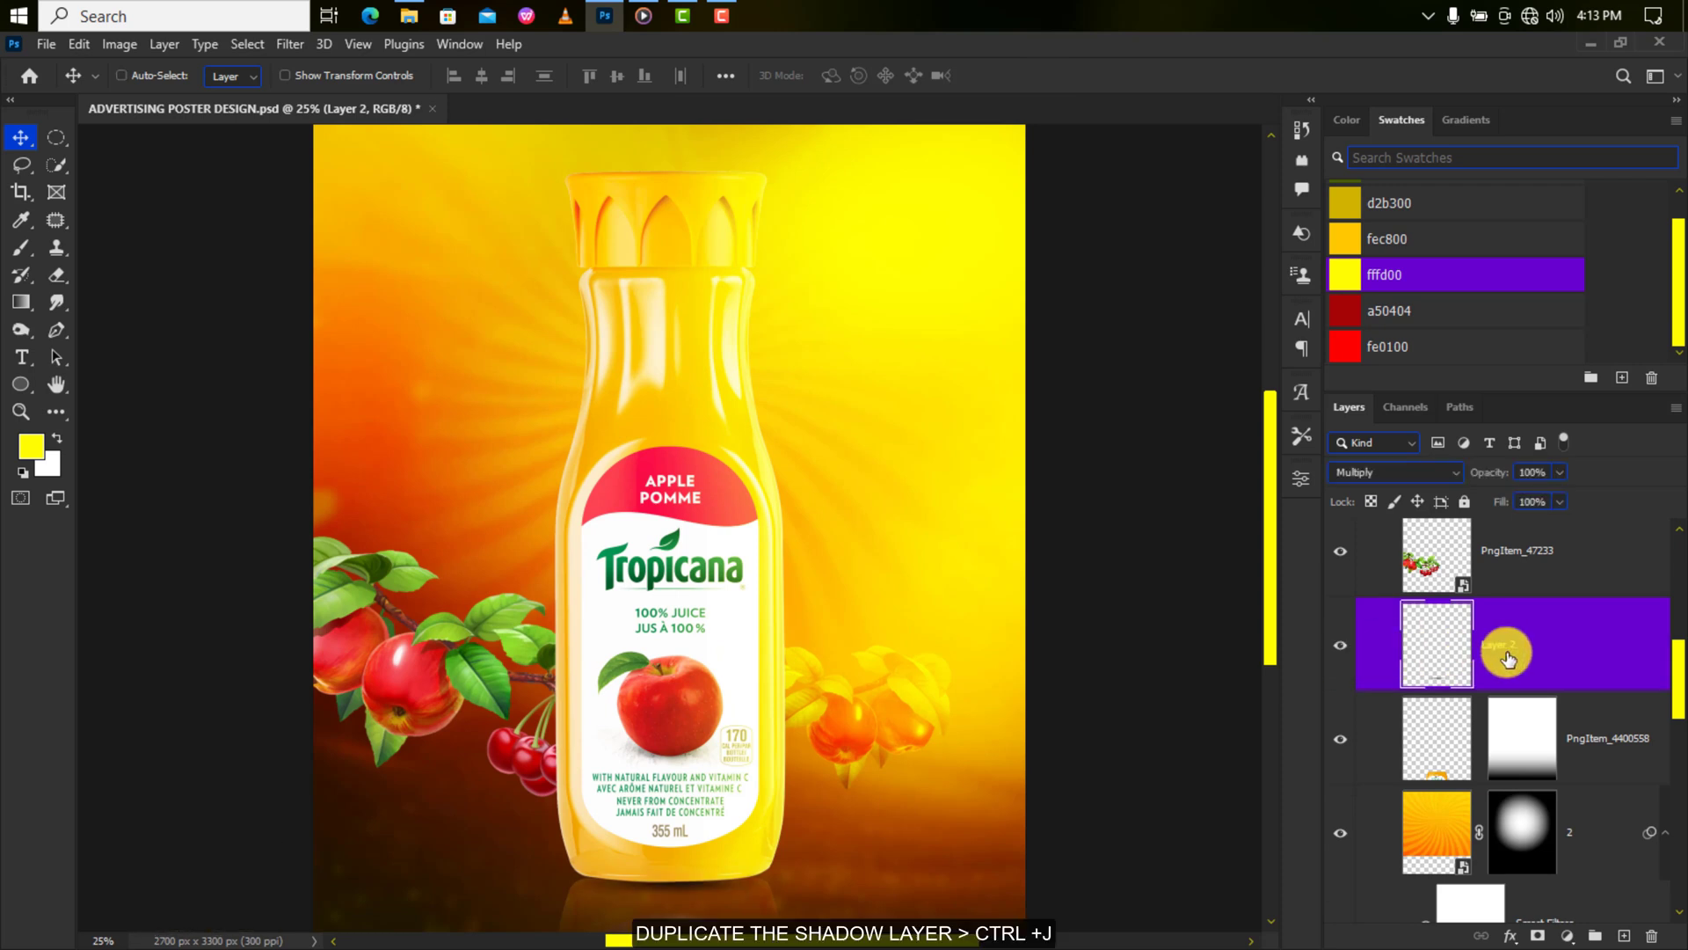
Duplicate the shadow layer and stretch the copy wider and taller to the bottle's right.
{"action": "key", "text": "ctrl+j"}
{"action": "key", "text": "ctrl+t"}
{"action": "left_click_drag", "start_coordinate": [862, 851], "coordinate": [891, 786]}
{"action": "left_click_drag", "start_coordinate": [1007, 828], "coordinate": [1069, 828]}
{"action": "left_click_drag", "start_coordinate": [889, 865], "coordinate": [954, 836]}
Warp the shadow copy into a long shape extending right from the bottle's base.
{"action": "right_click", "coordinate": [955, 835]}
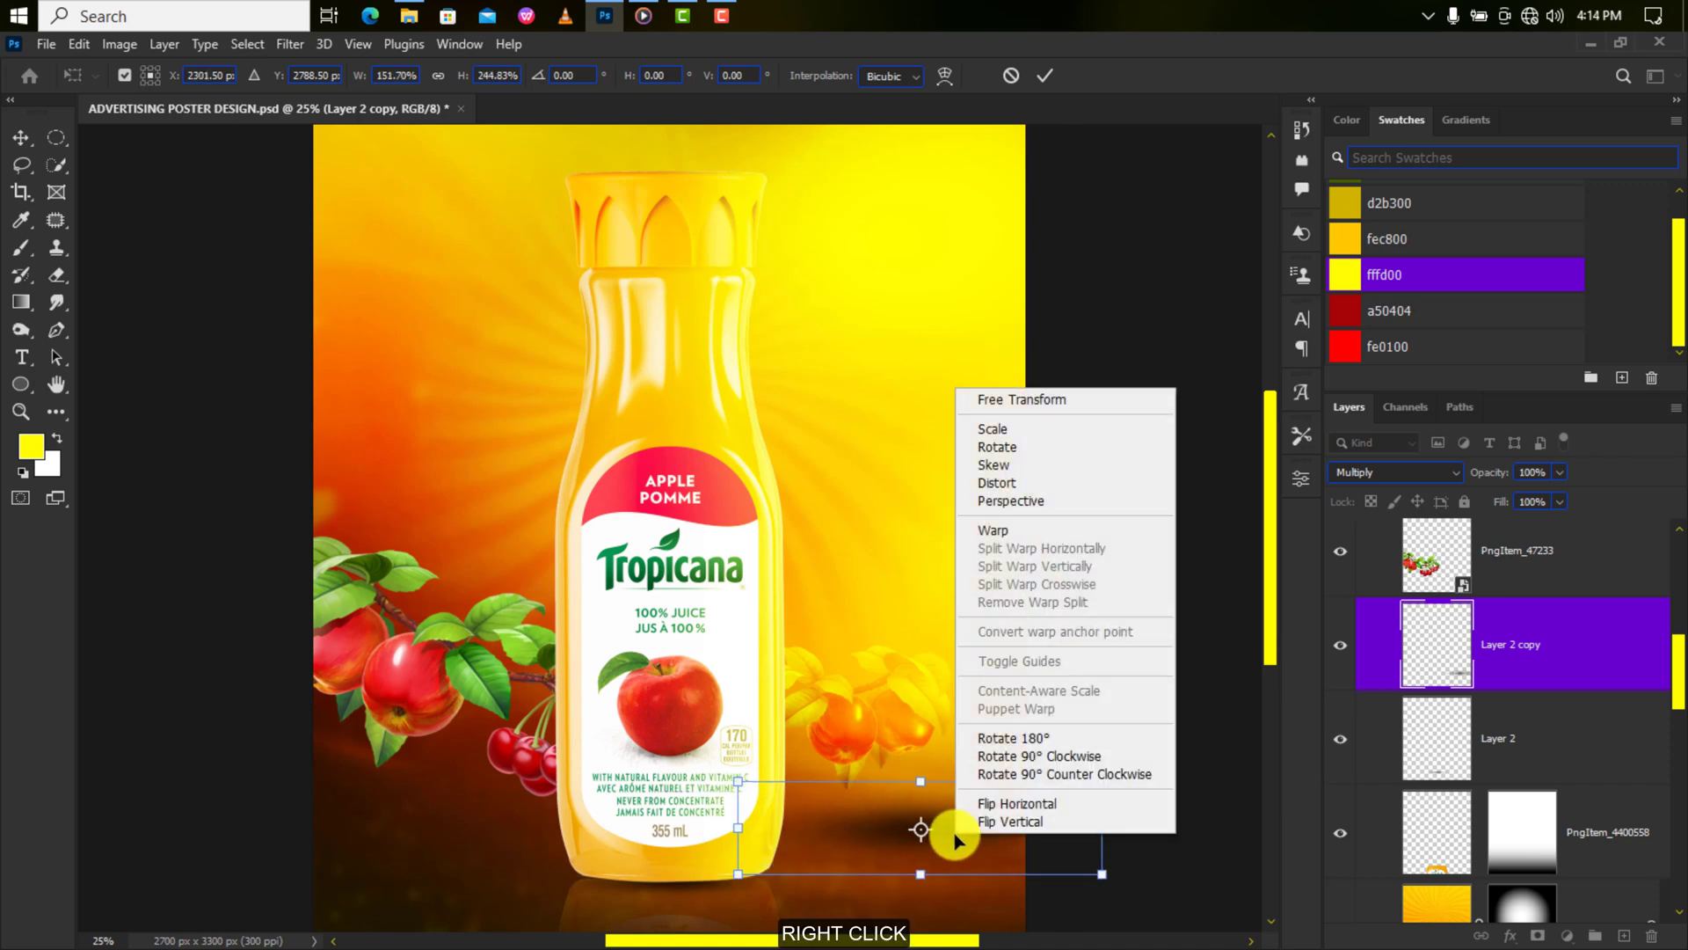
{"action": "left_click", "coordinate": [1011, 530]}
{"action": "left_click_drag", "start_coordinate": [857, 780], "coordinate": [846, 728]}
{"action": "left_click_drag", "start_coordinate": [859, 875], "coordinate": [820, 901]}
{"action": "left_click_drag", "start_coordinate": [981, 875], "coordinate": [981, 845]}
{"action": "left_click_drag", "start_coordinate": [1102, 875], "coordinate": [1114, 907]}
{"action": "left_click_drag", "start_coordinate": [1103, 780], "coordinate": [1119, 816]}
{"action": "left_click_drag", "start_coordinate": [738, 875], "coordinate": [672, 864]}
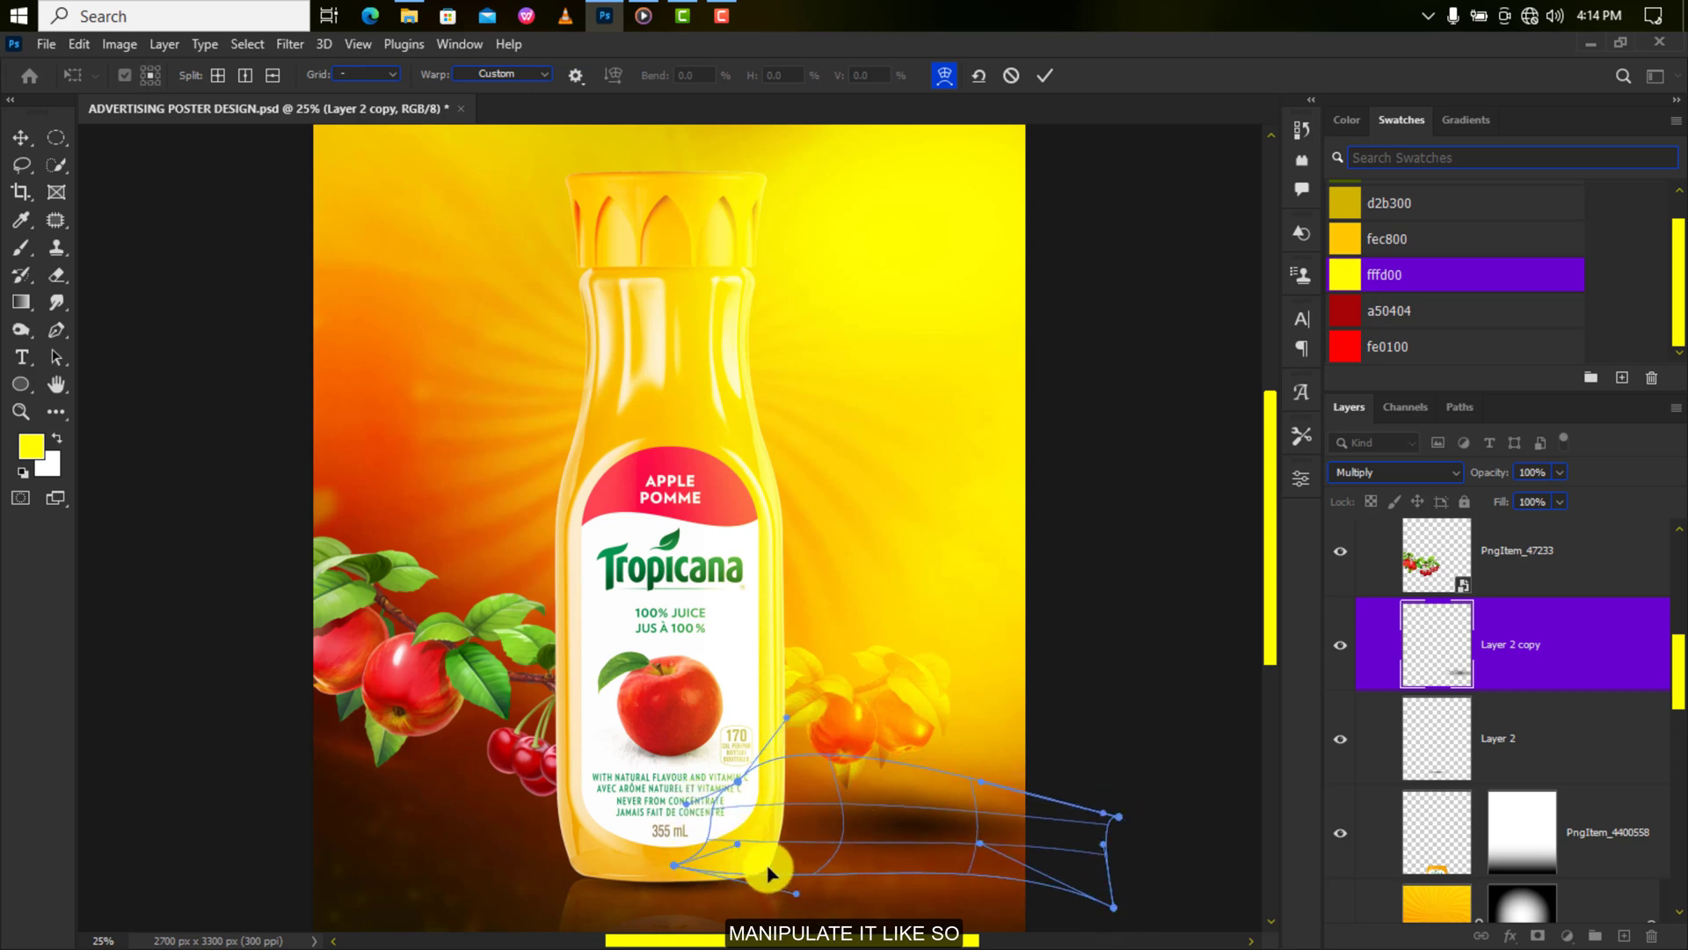
{"action": "left_click", "coordinate": [1042, 77]}
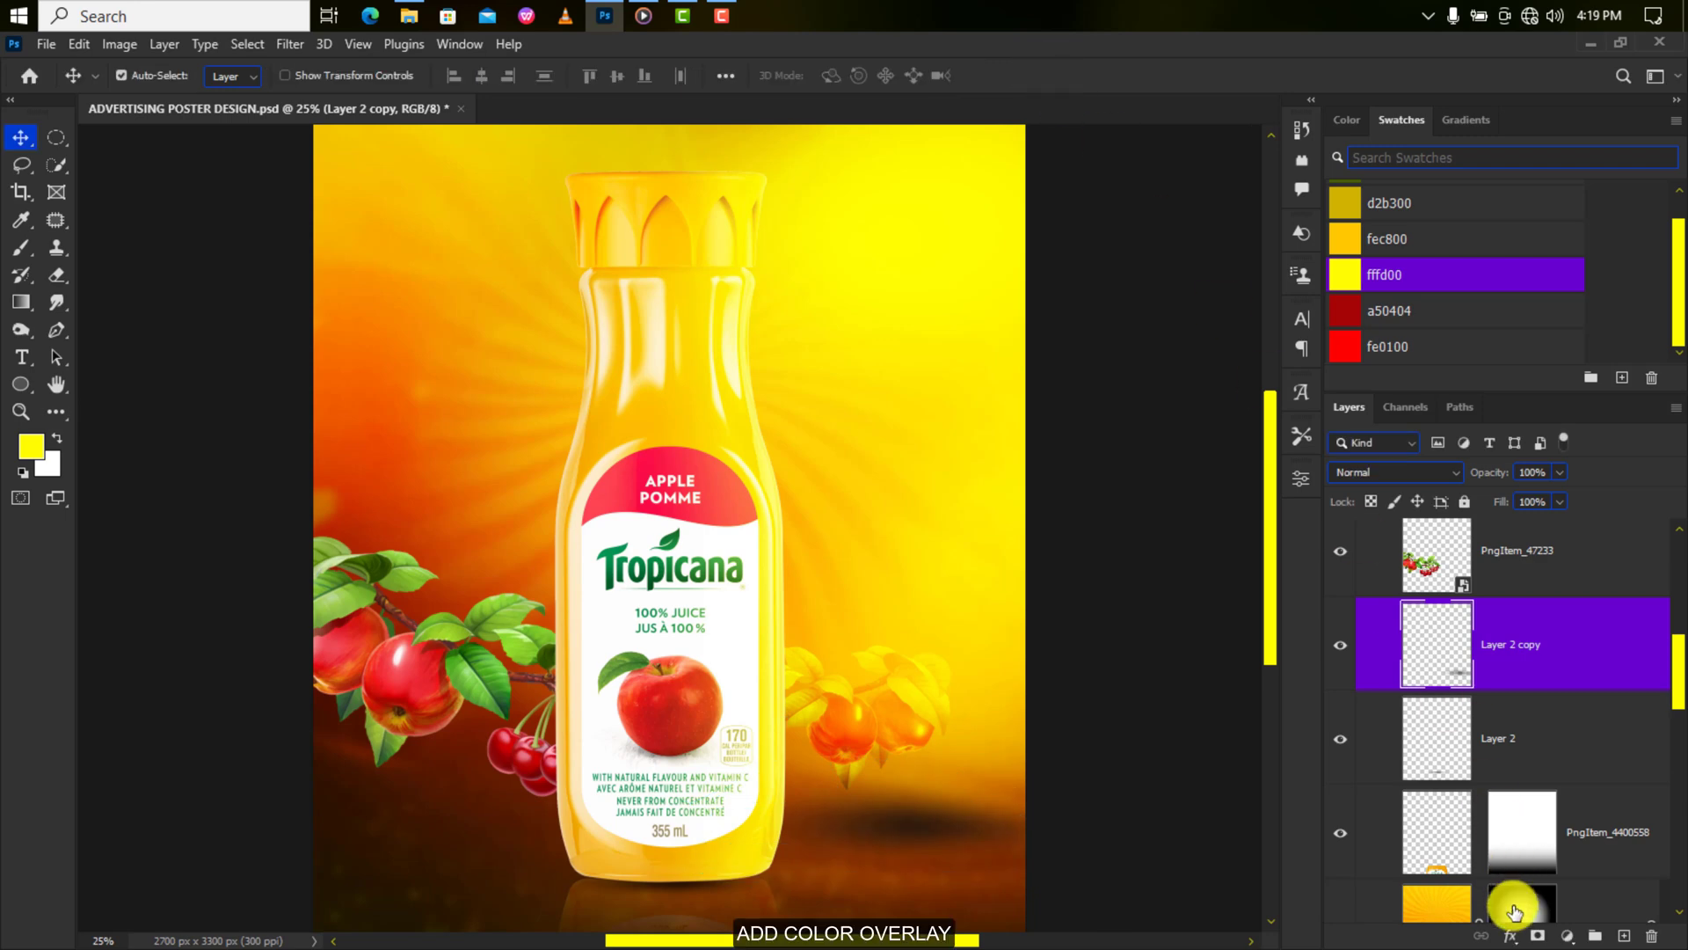
Give the shadow copy a dark brown 5a2100 Color Overlay and set it to Multiply.
{"action": "left_click", "coordinate": [1510, 936]}
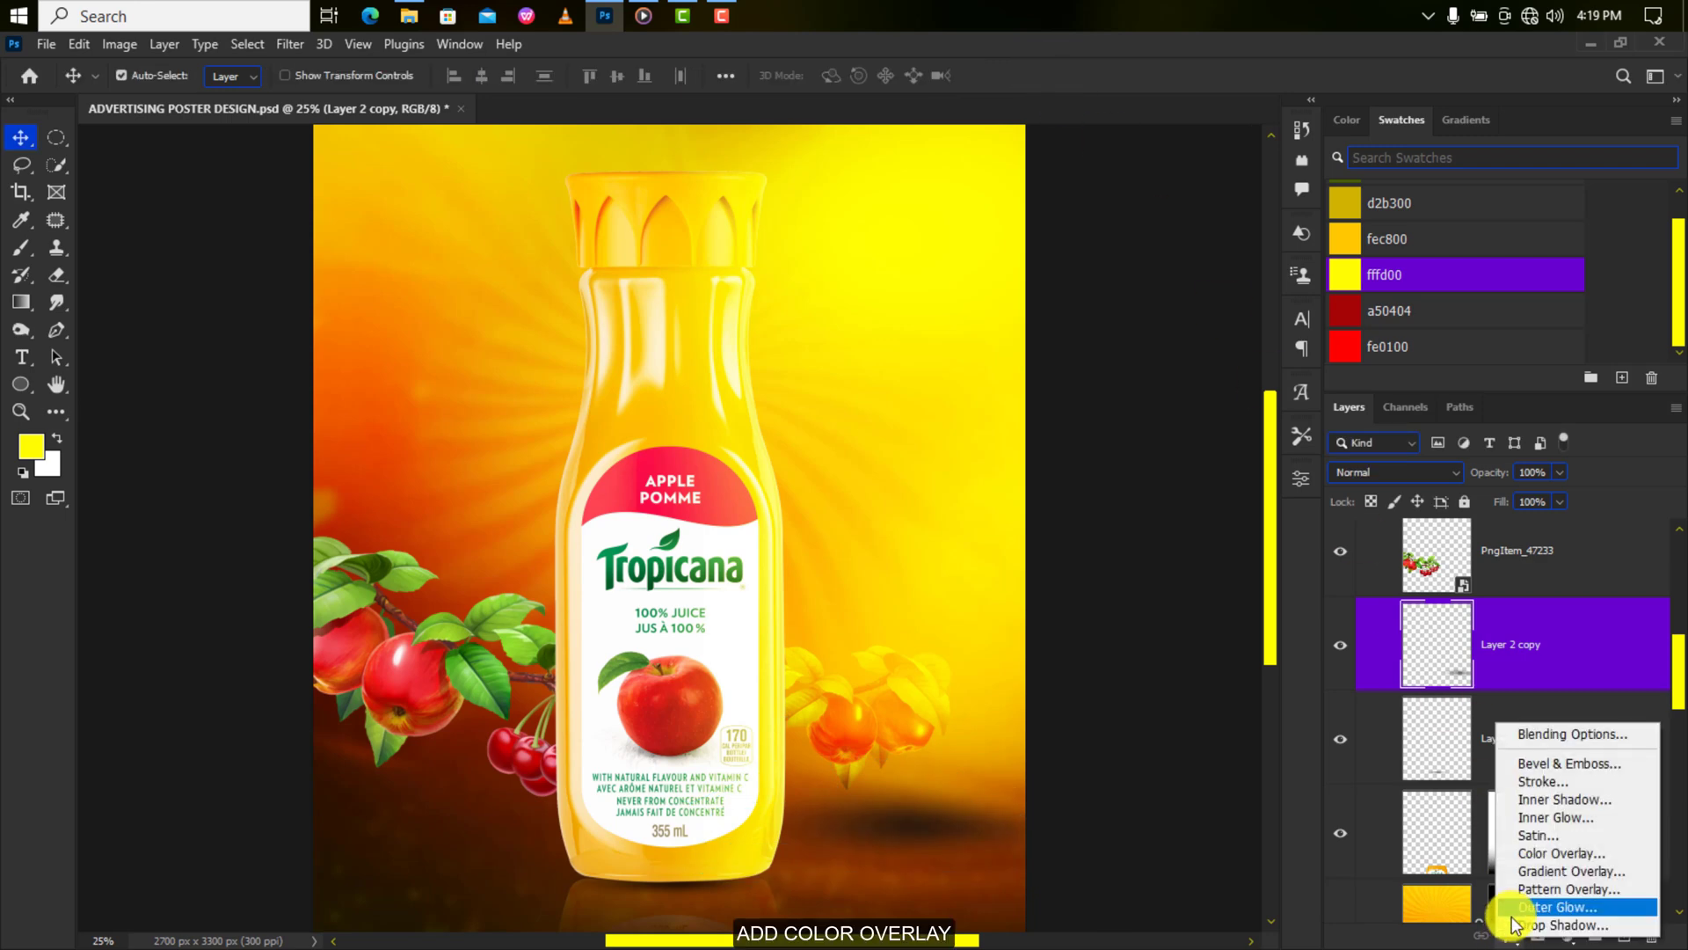
{"action": "left_click", "coordinate": [1530, 853]}
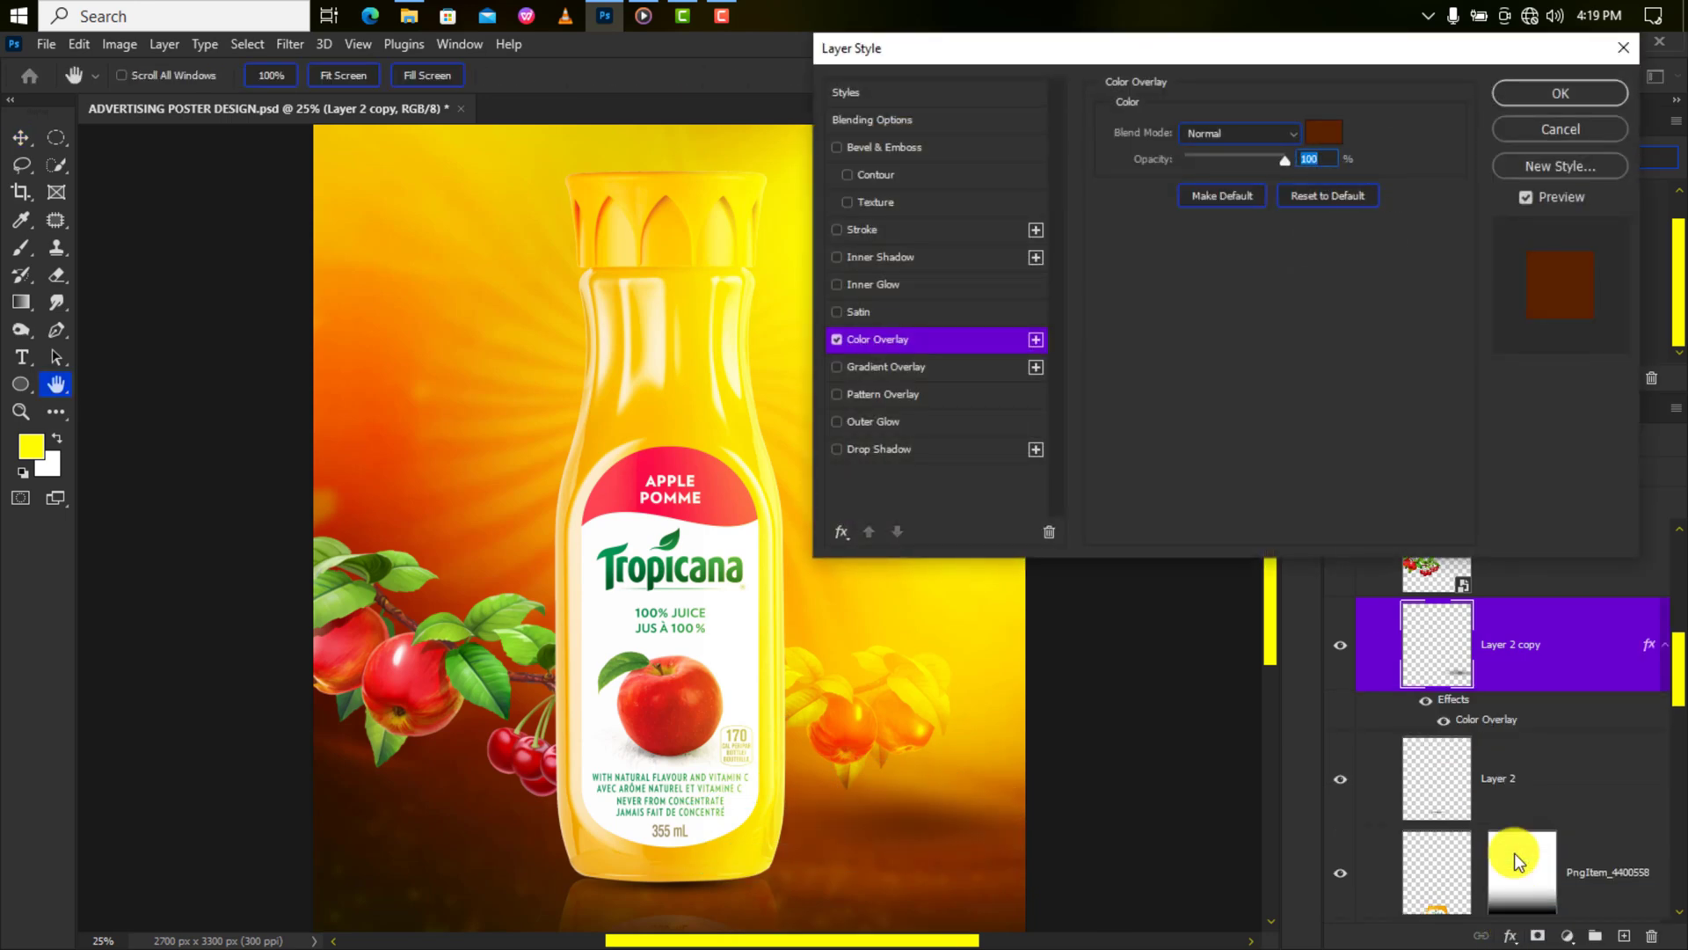
{"action": "left_click", "coordinate": [1324, 134]}
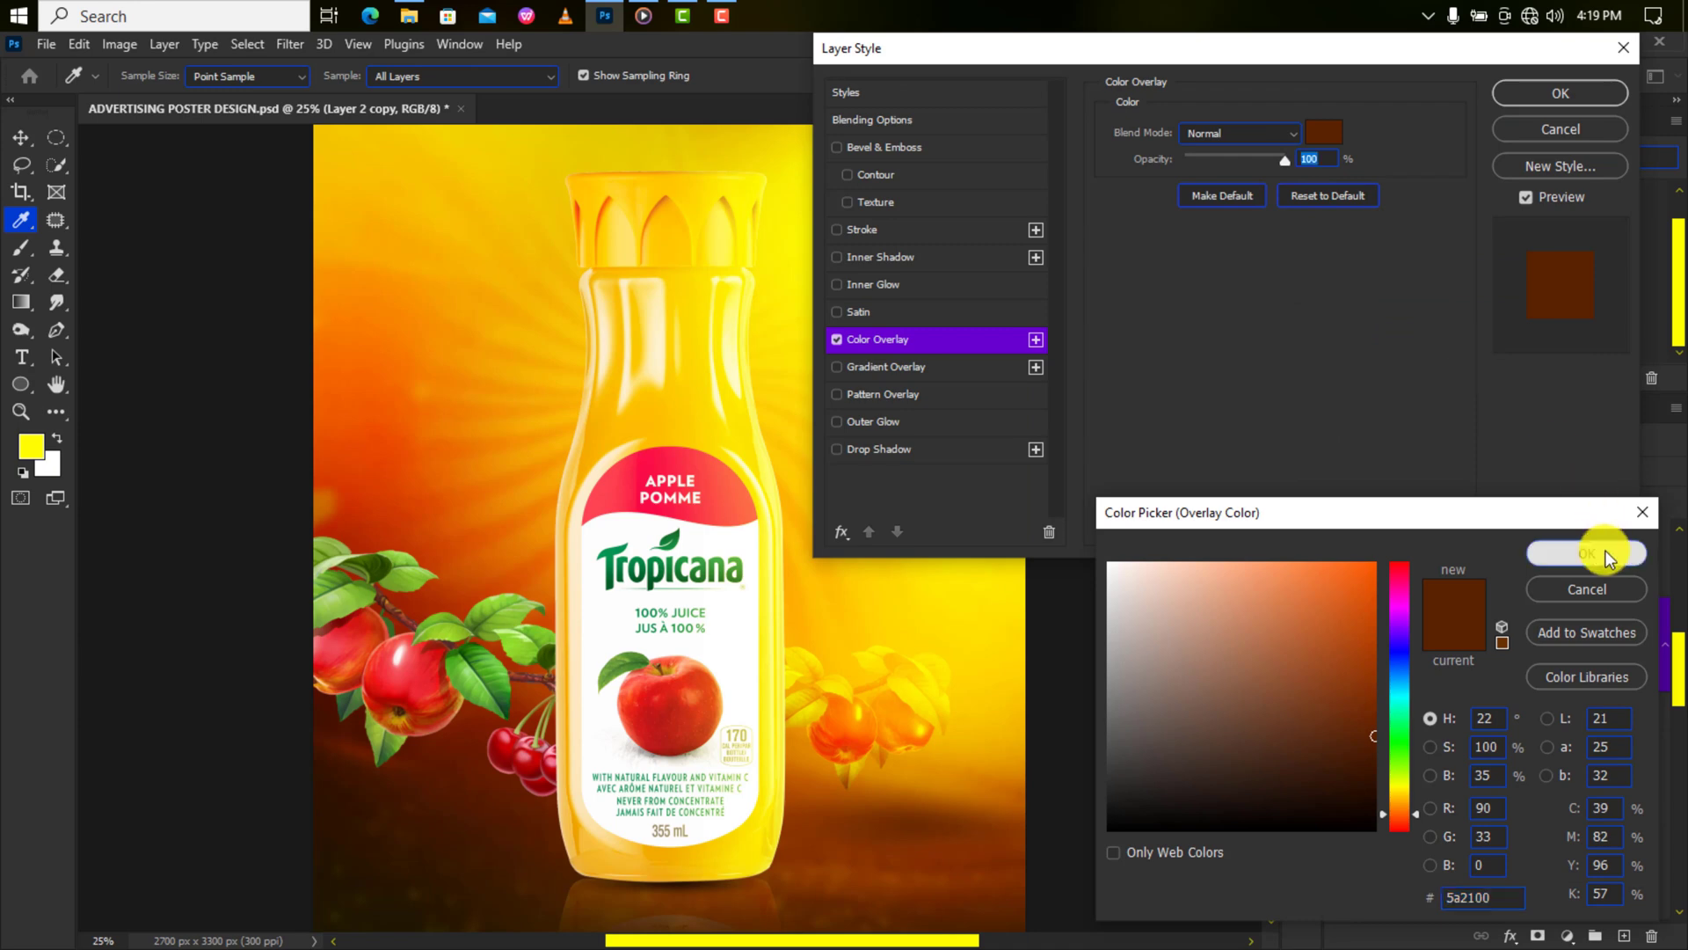
{"action": "left_click", "coordinate": [1606, 550]}
{"action": "left_click", "coordinate": [1546, 93]}
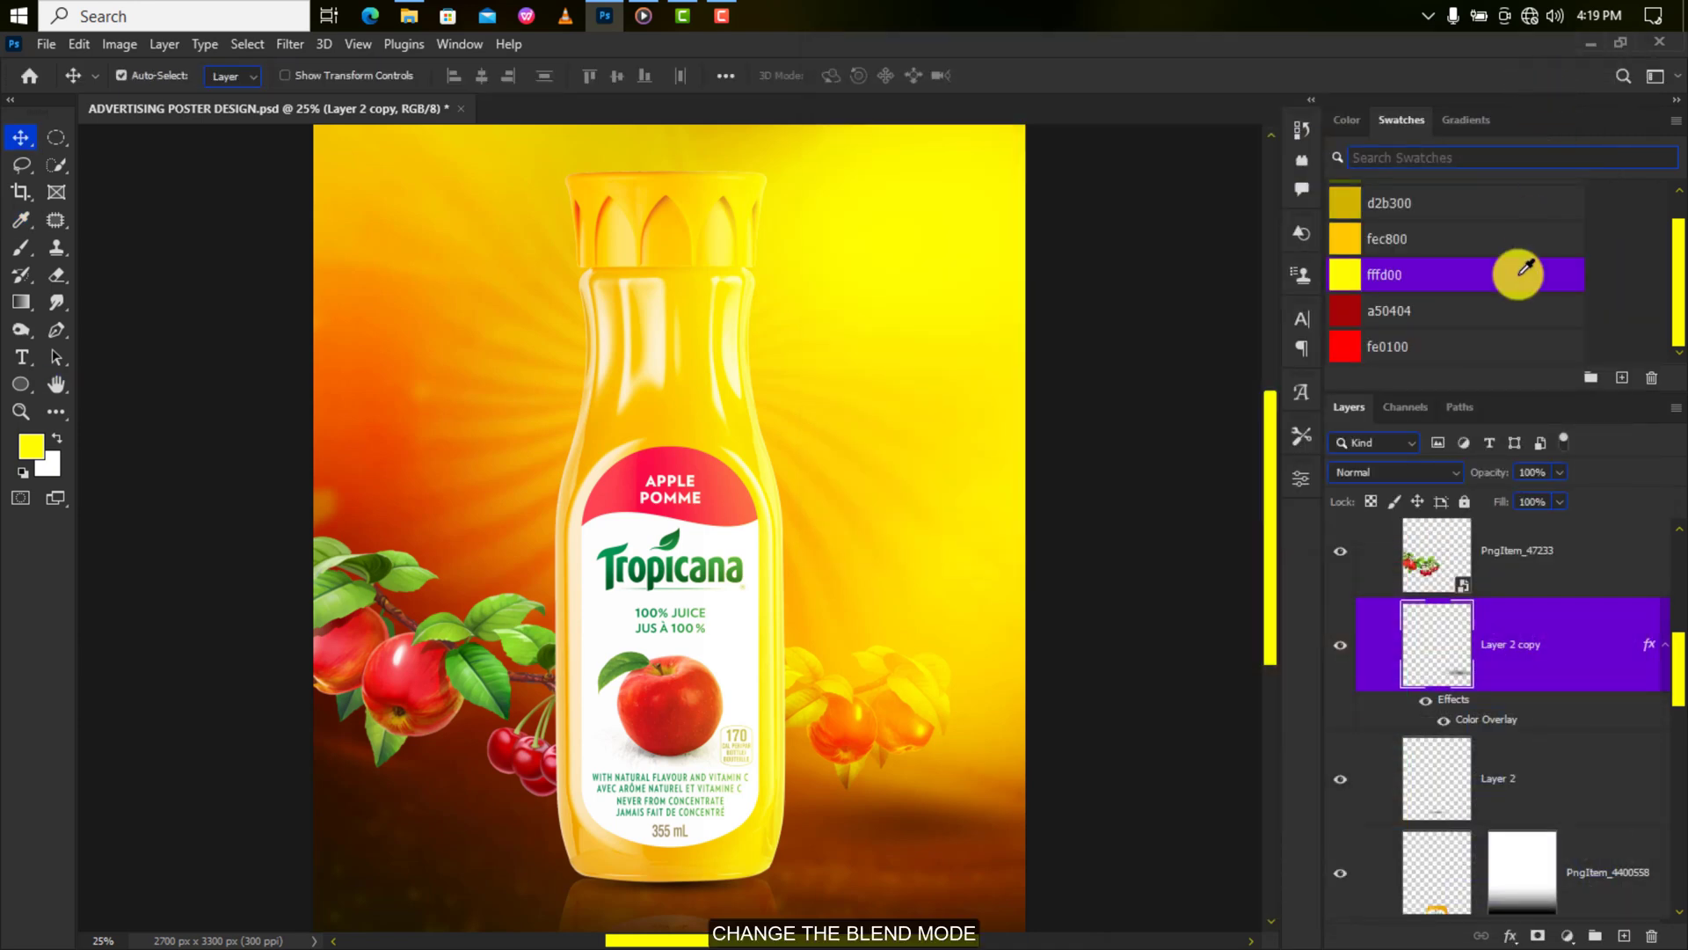
{"action": "left_click", "coordinate": [1407, 441]}
{"action": "left_click", "coordinate": [1372, 512]}
{"action": "key", "text": "ctrl+minus"}
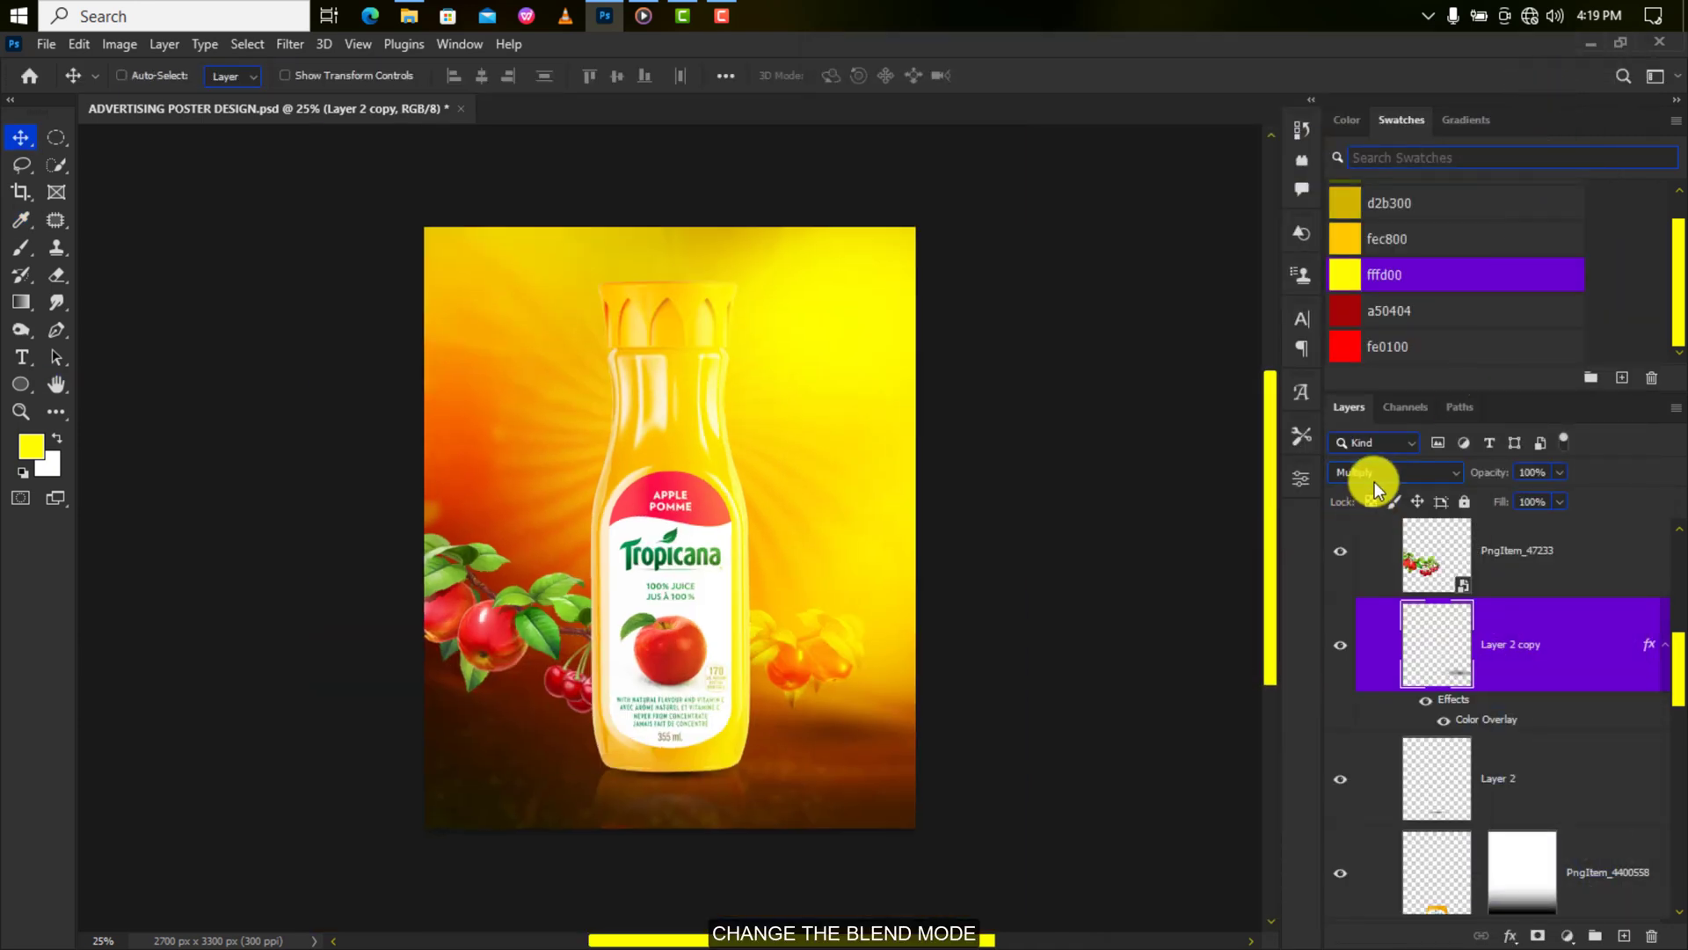
{"action": "scroll", "coordinate": [1407, 545], "scroll_direction": "down", "scroll_amount": 5}
{"action": "scroll", "coordinate": [1460, 620], "scroll_direction": "down", "scroll_amount": 3}
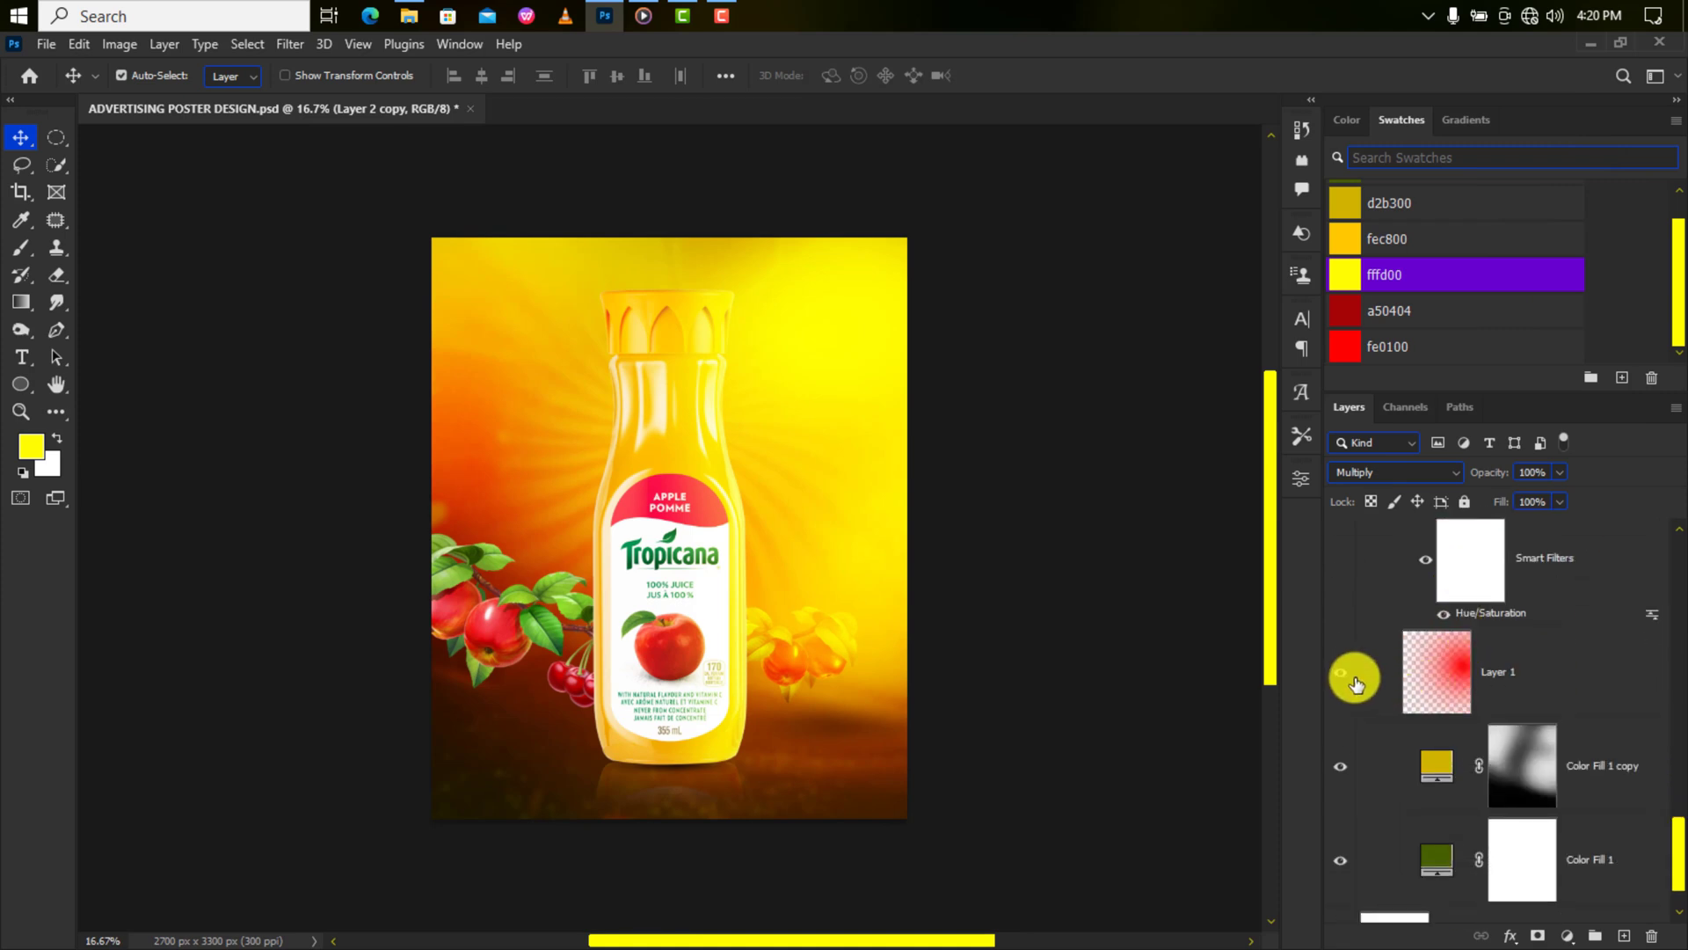
On the Color Fill 1 copy mask, paint around the bottle cap with a soft brush at 24% flow.
{"action": "left_click", "coordinate": [1344, 679]}
{"action": "left_click", "coordinate": [1343, 677]}
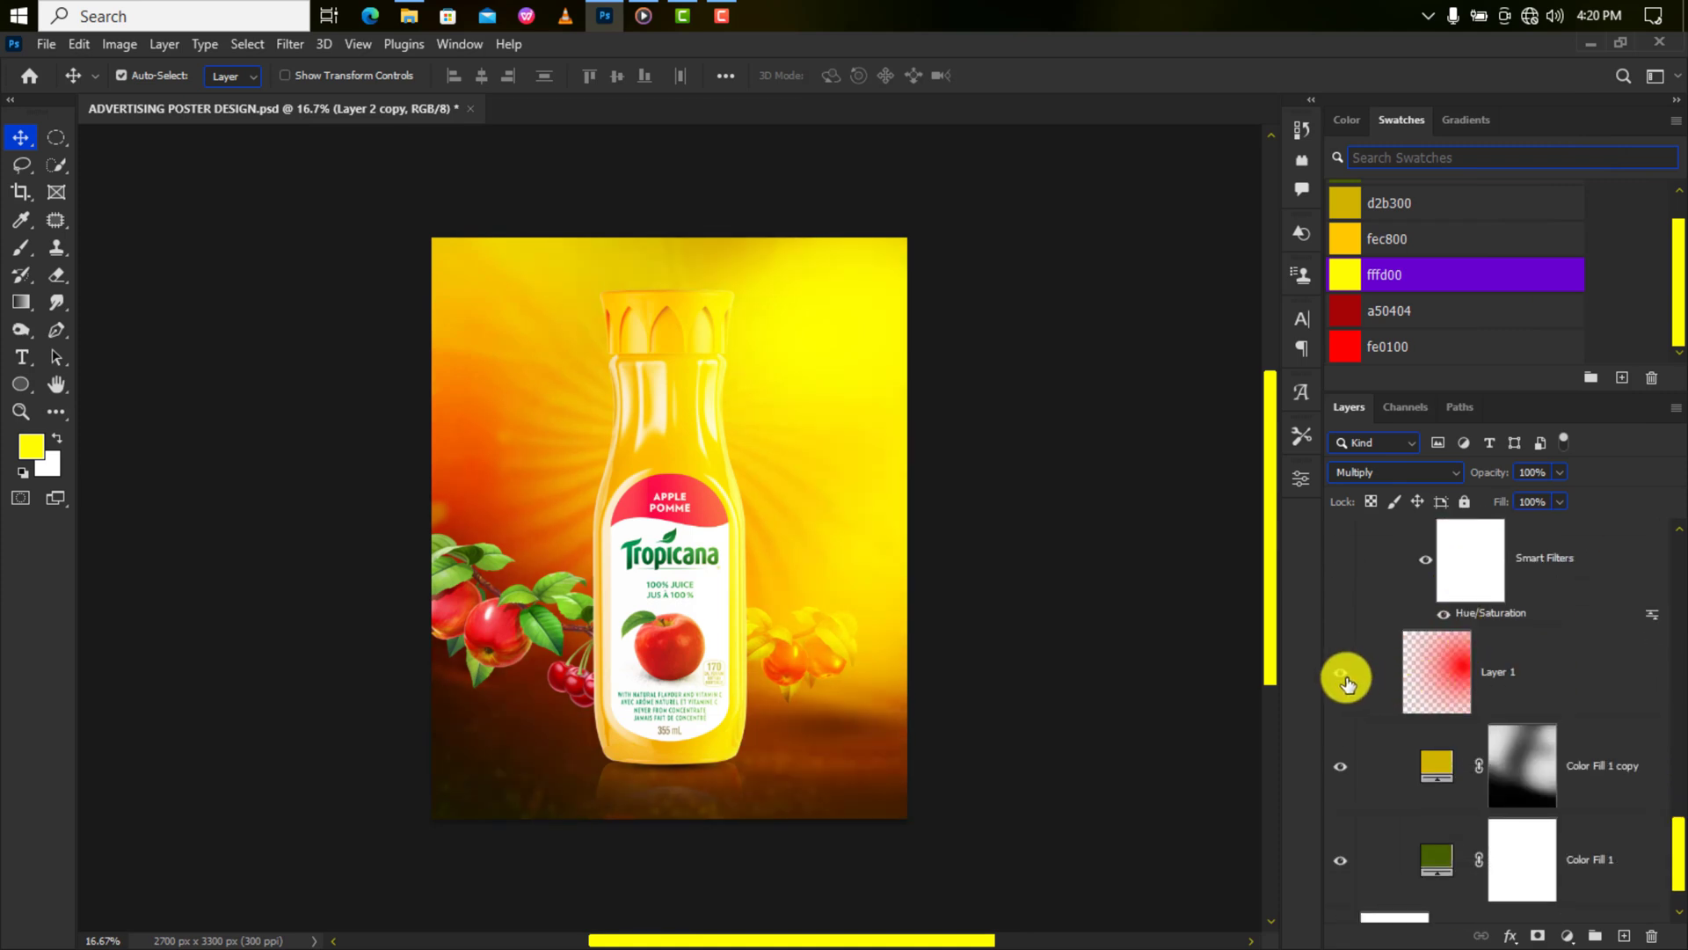
{"action": "left_click", "coordinate": [1522, 758]}
{"action": "left_click", "coordinate": [20, 248]}
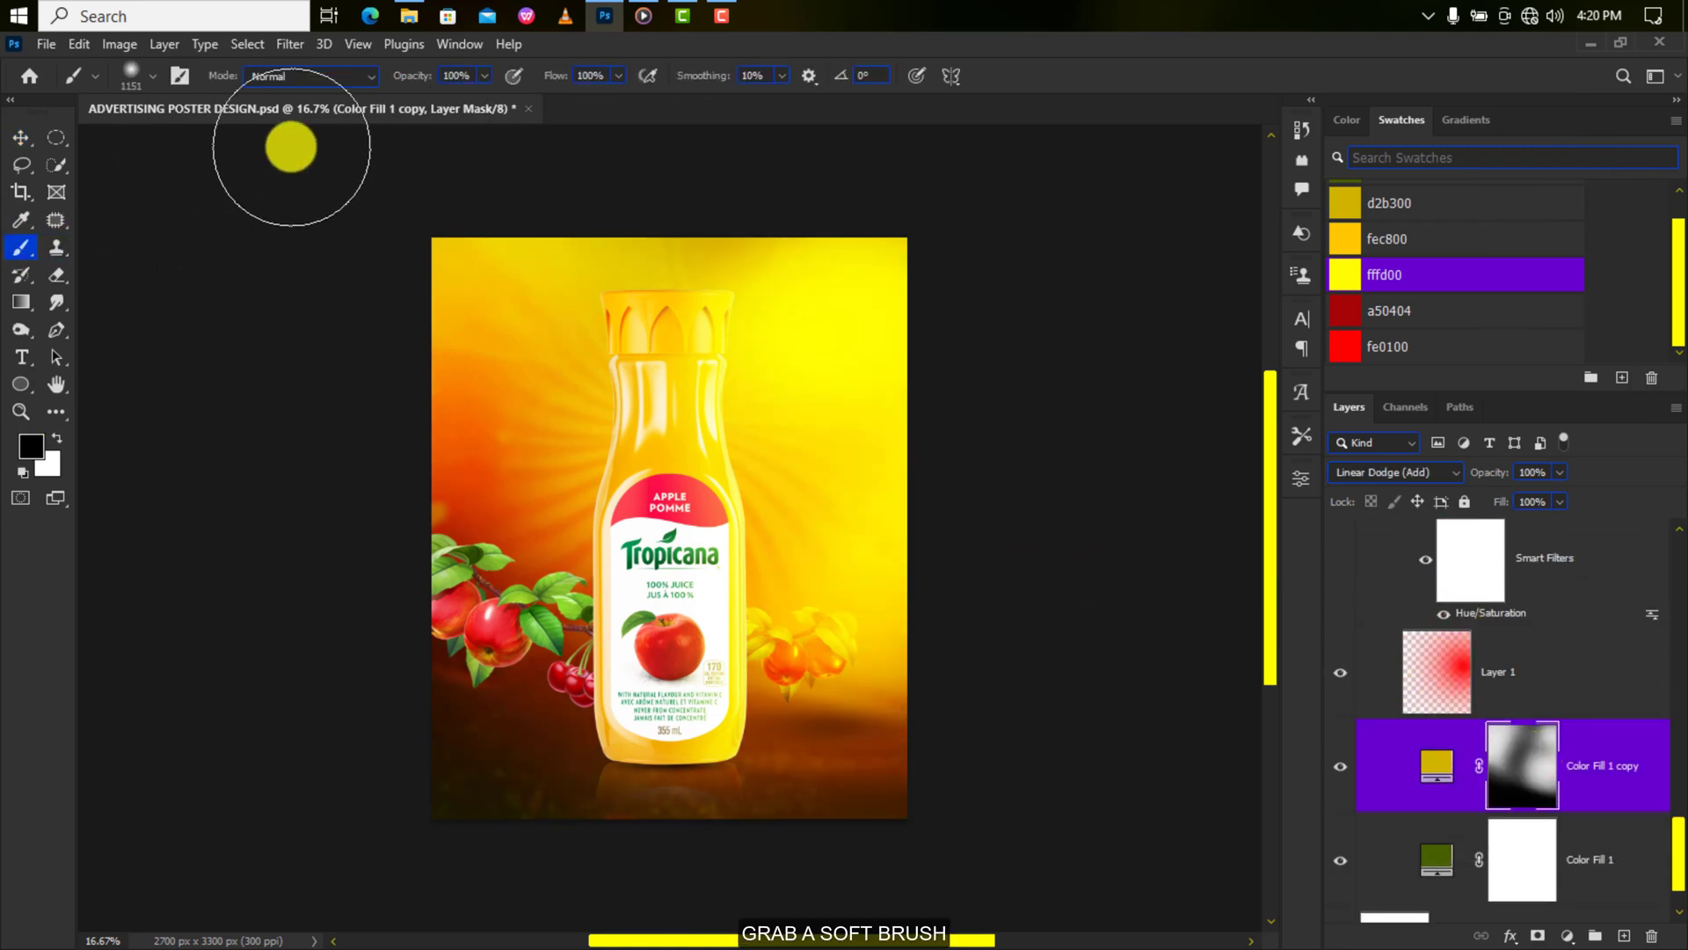
{"action": "left_click", "coordinate": [483, 75]}
{"action": "left_click", "coordinate": [619, 76]}
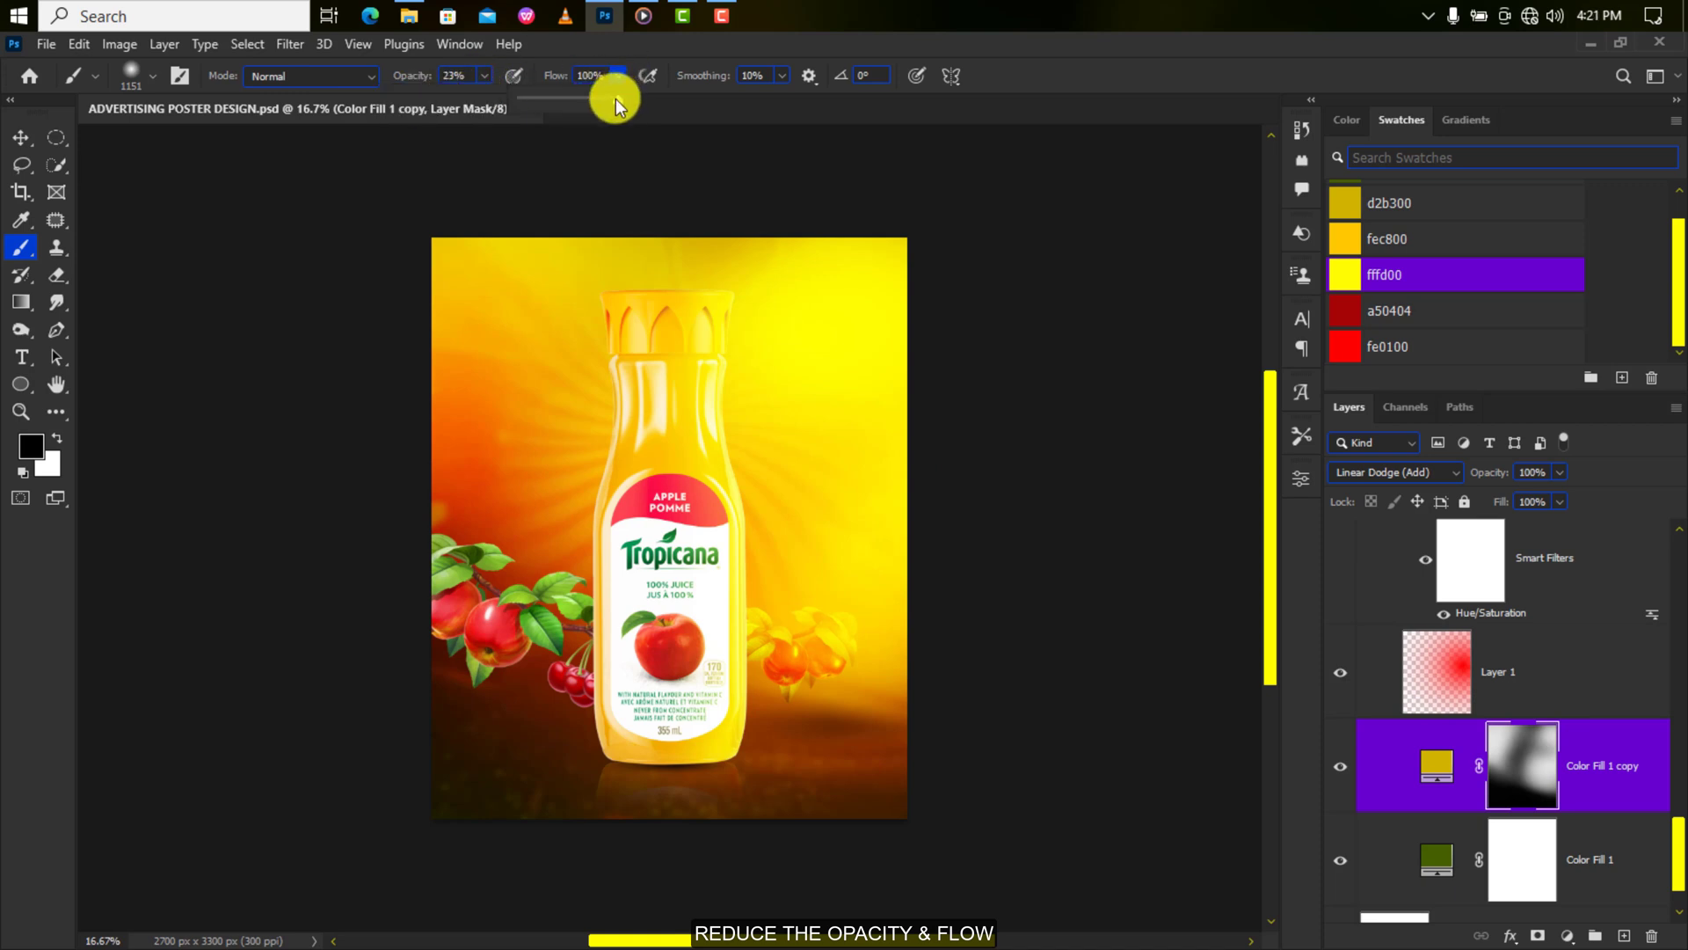
{"action": "left_click_drag", "start_coordinate": [620, 97], "coordinate": [545, 100]}
{"action": "mouse_move", "coordinate": [752, 290]}
{"action": "left_mouse_down"}
{"action": "mouse_move", "coordinate": [725, 252]}
{"action": "mouse_move", "coordinate": [736, 238]}
{"action": "mouse_move", "coordinate": [700, 264]}
{"action": "mouse_move", "coordinate": [730, 219]}
{"action": "mouse_move", "coordinate": [675, 274]}
{"action": "mouse_move", "coordinate": [657, 245]}
{"action": "mouse_move", "coordinate": [689, 260]}
{"action": "left_mouse_up"}
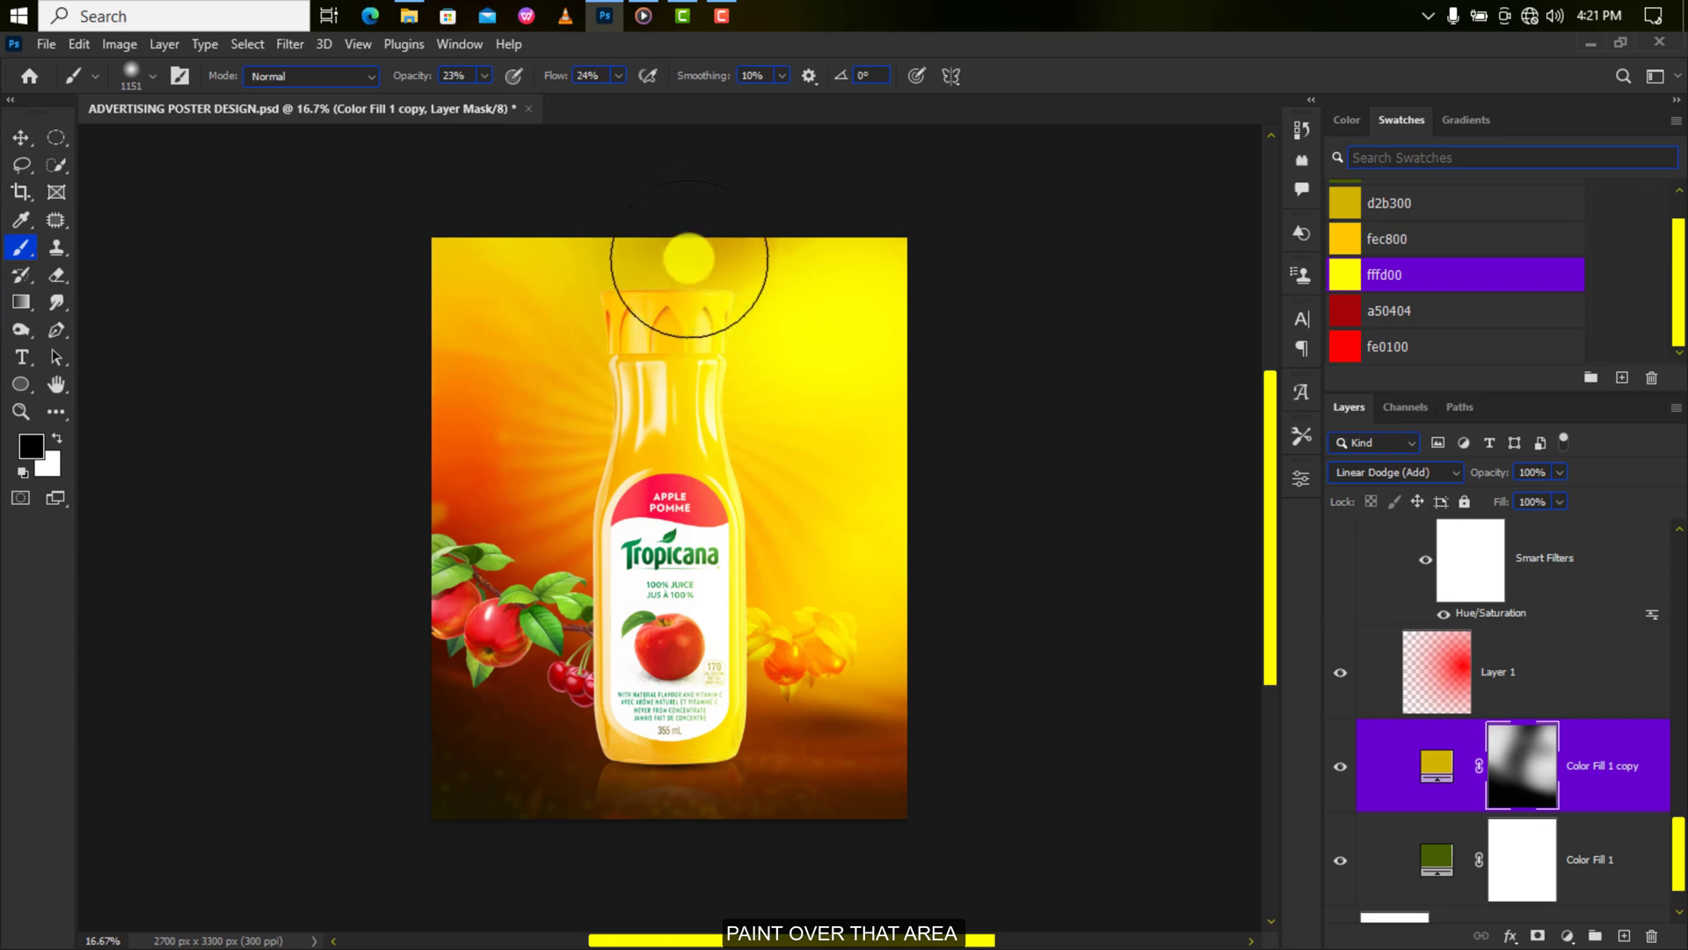
Raise brush opacity to 68% and paint more of the mask near the poster top.
{"action": "left_click", "coordinate": [485, 76]}
{"action": "left_click_drag", "start_coordinate": [481, 98], "coordinate": [531, 100]}
{"action": "mouse_move", "coordinate": [807, 238]}
{"action": "left_mouse_down"}
{"action": "mouse_move", "coordinate": [717, 256]}
{"action": "mouse_move", "coordinate": [774, 245]}
{"action": "left_mouse_up"}
{"action": "left_click", "coordinate": [619, 75]}
{"action": "left_click_drag", "start_coordinate": [618, 99], "coordinate": [654, 99]}
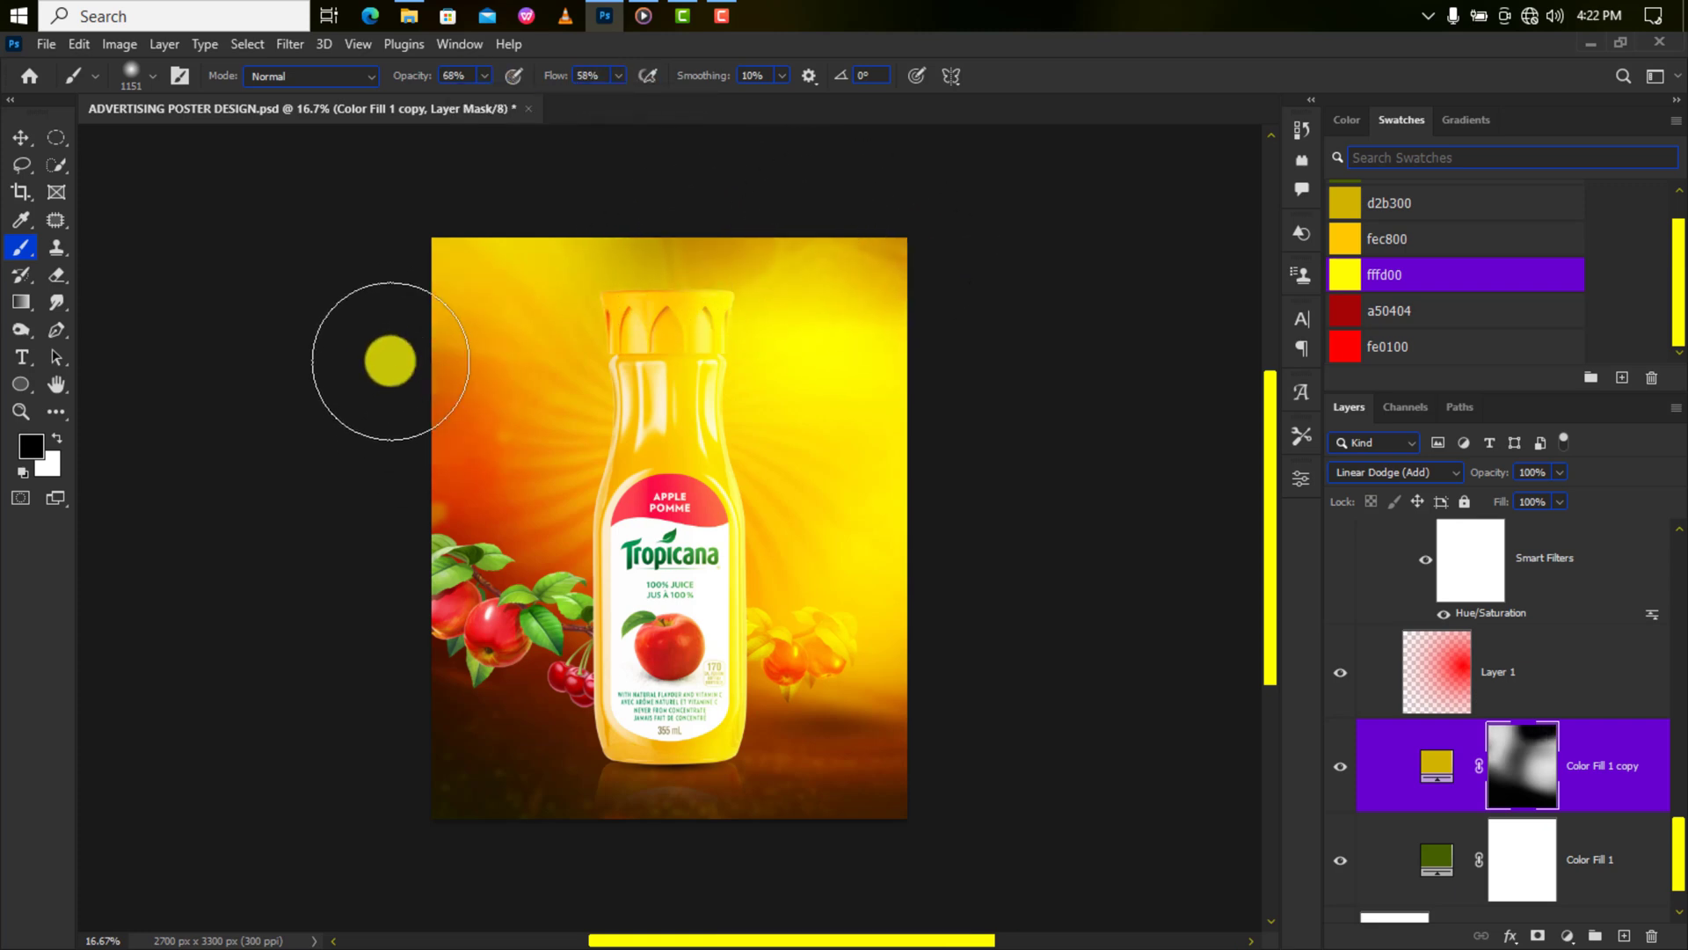
{"action": "key", "text": "x"}
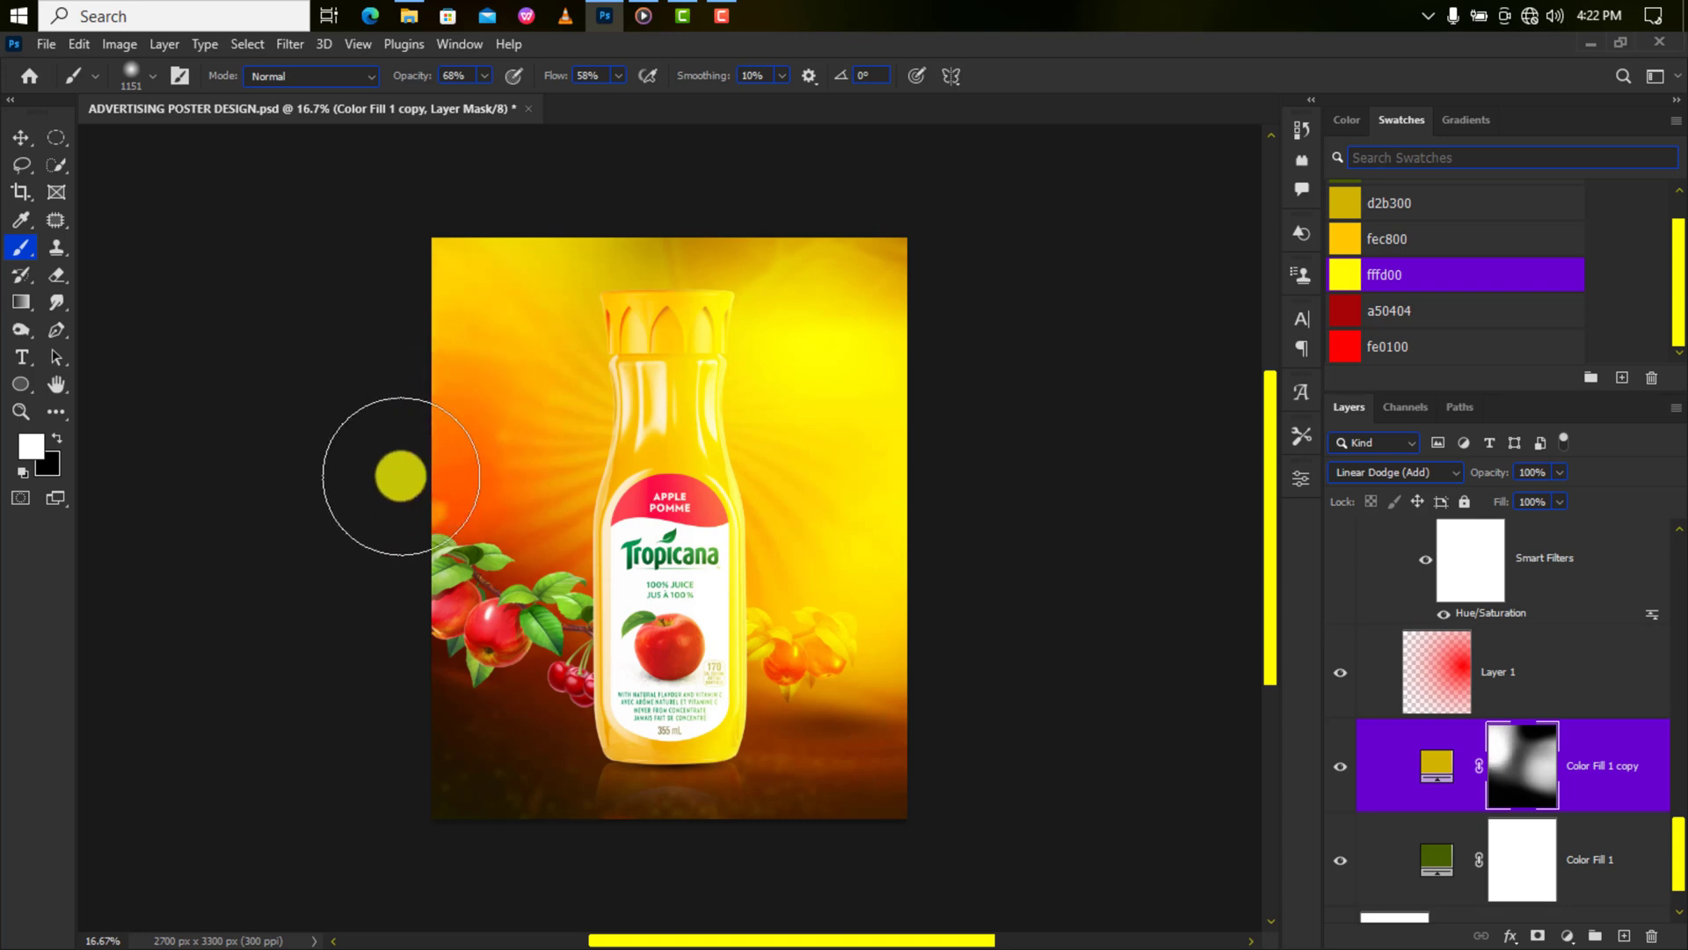
{"action": "key", "text": "x"}
{"action": "left_click", "coordinate": [20, 137]}
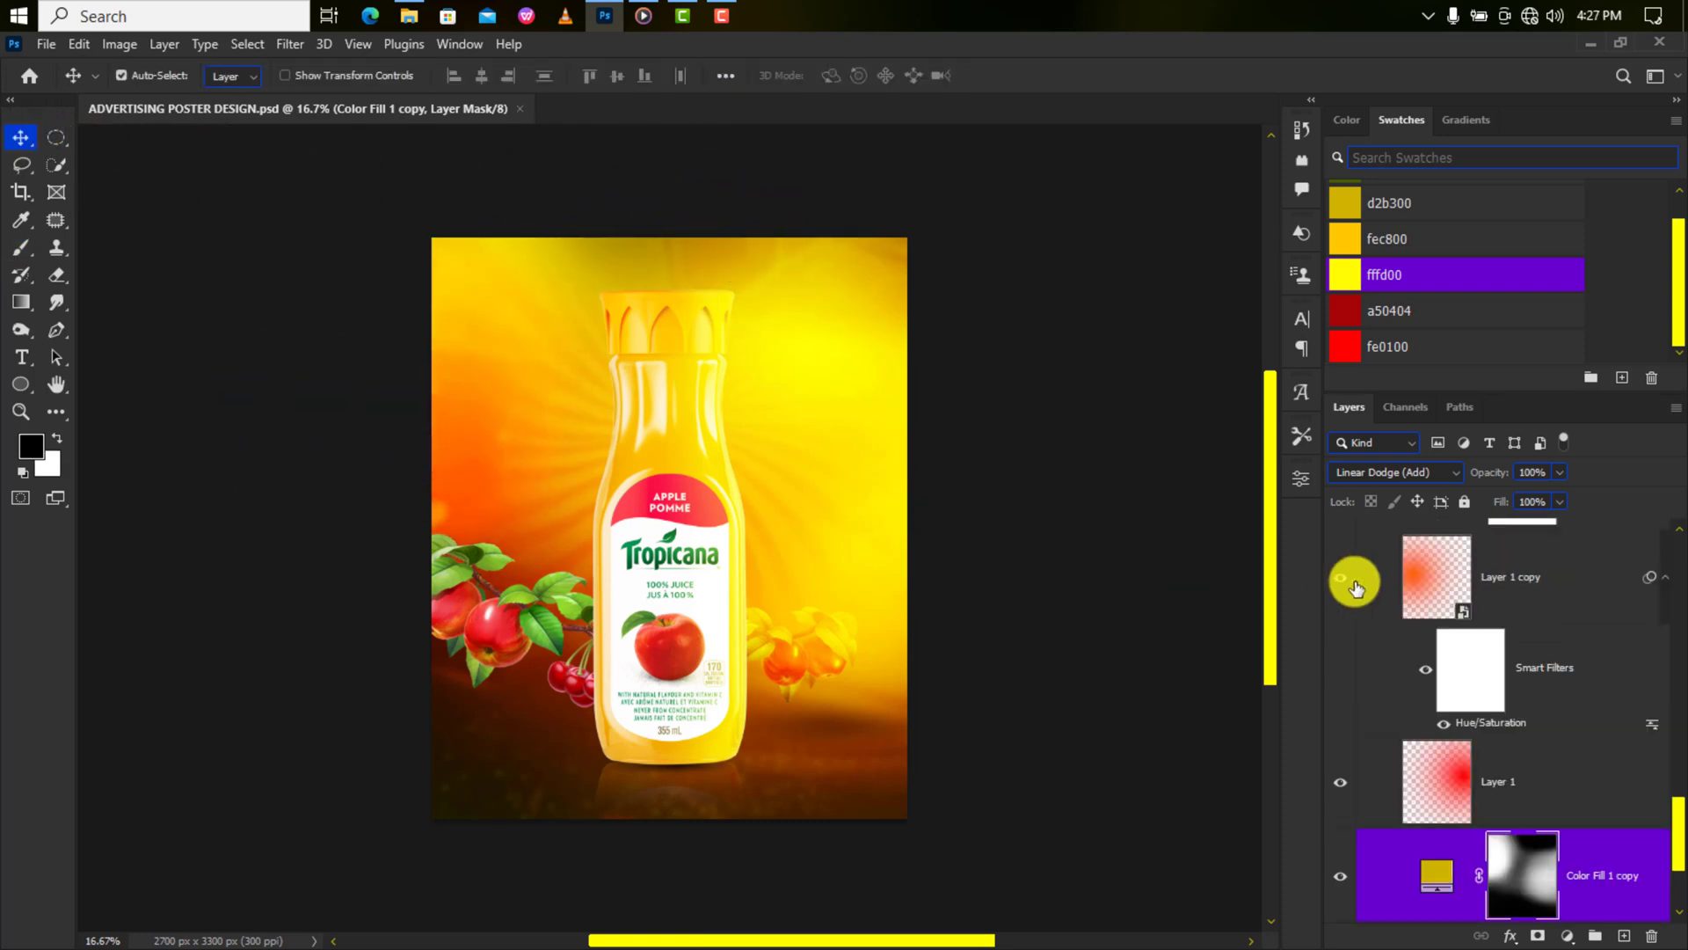
{"action": "scroll", "coordinate": [1407, 593], "scroll_direction": "up", "scroll_amount": 10}
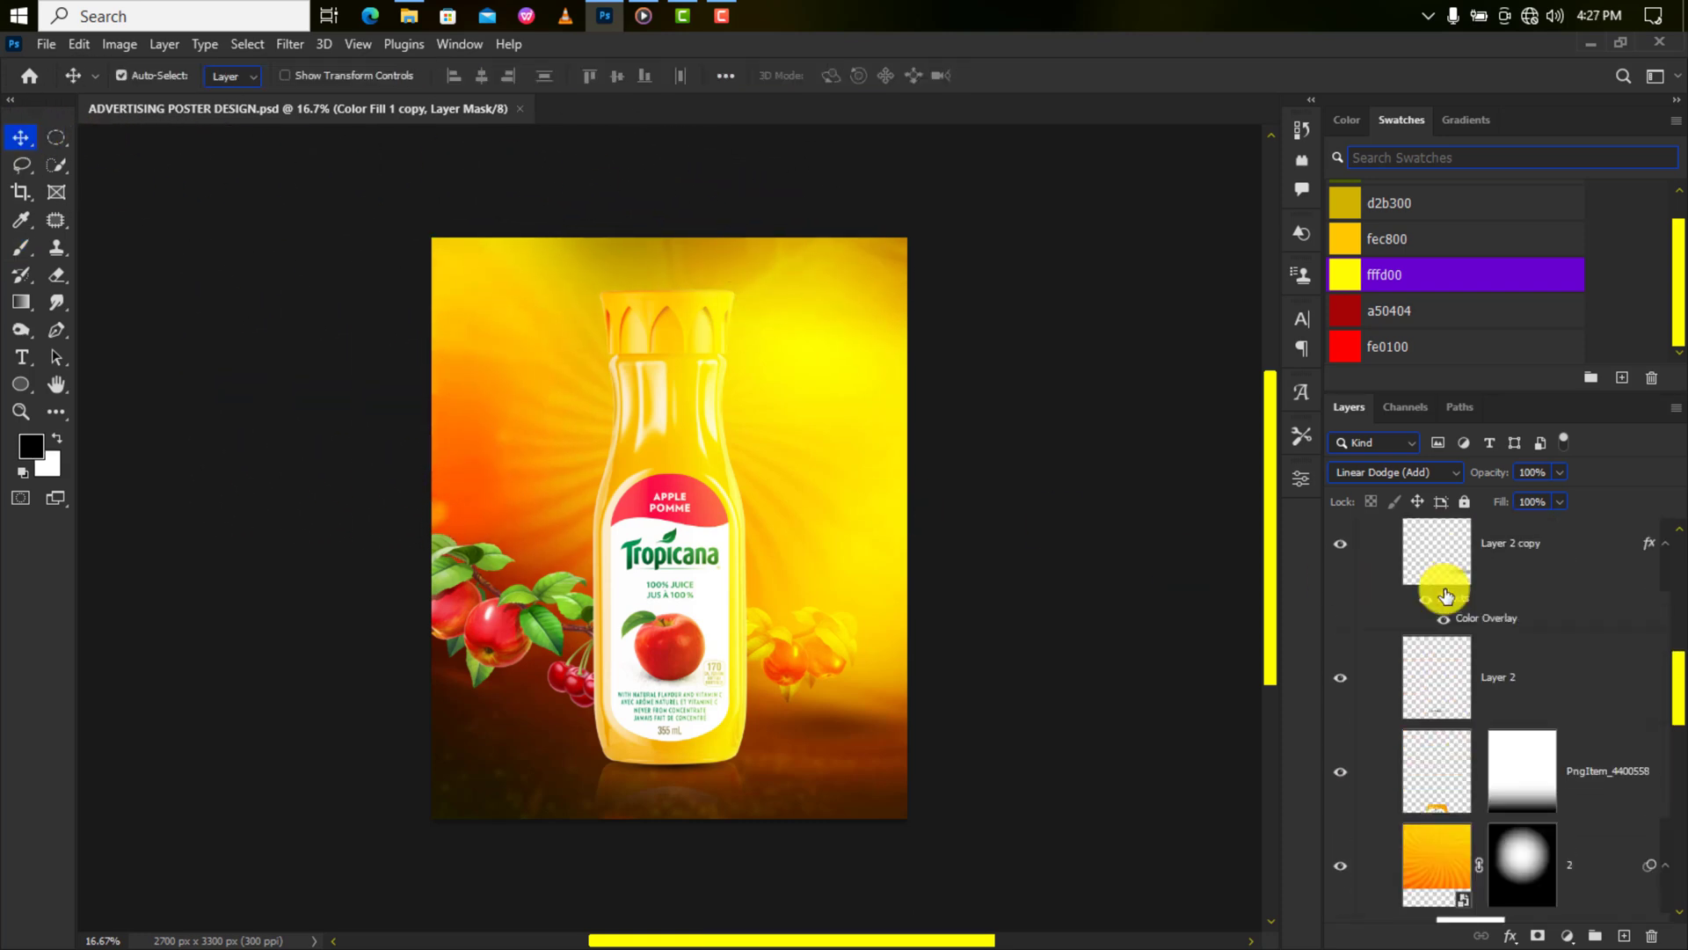
Add a Curves adjustment above Layer 3 and shape an S-curve with lowered shadows, lifted midtones.
{"action": "left_click", "coordinate": [1445, 596]}
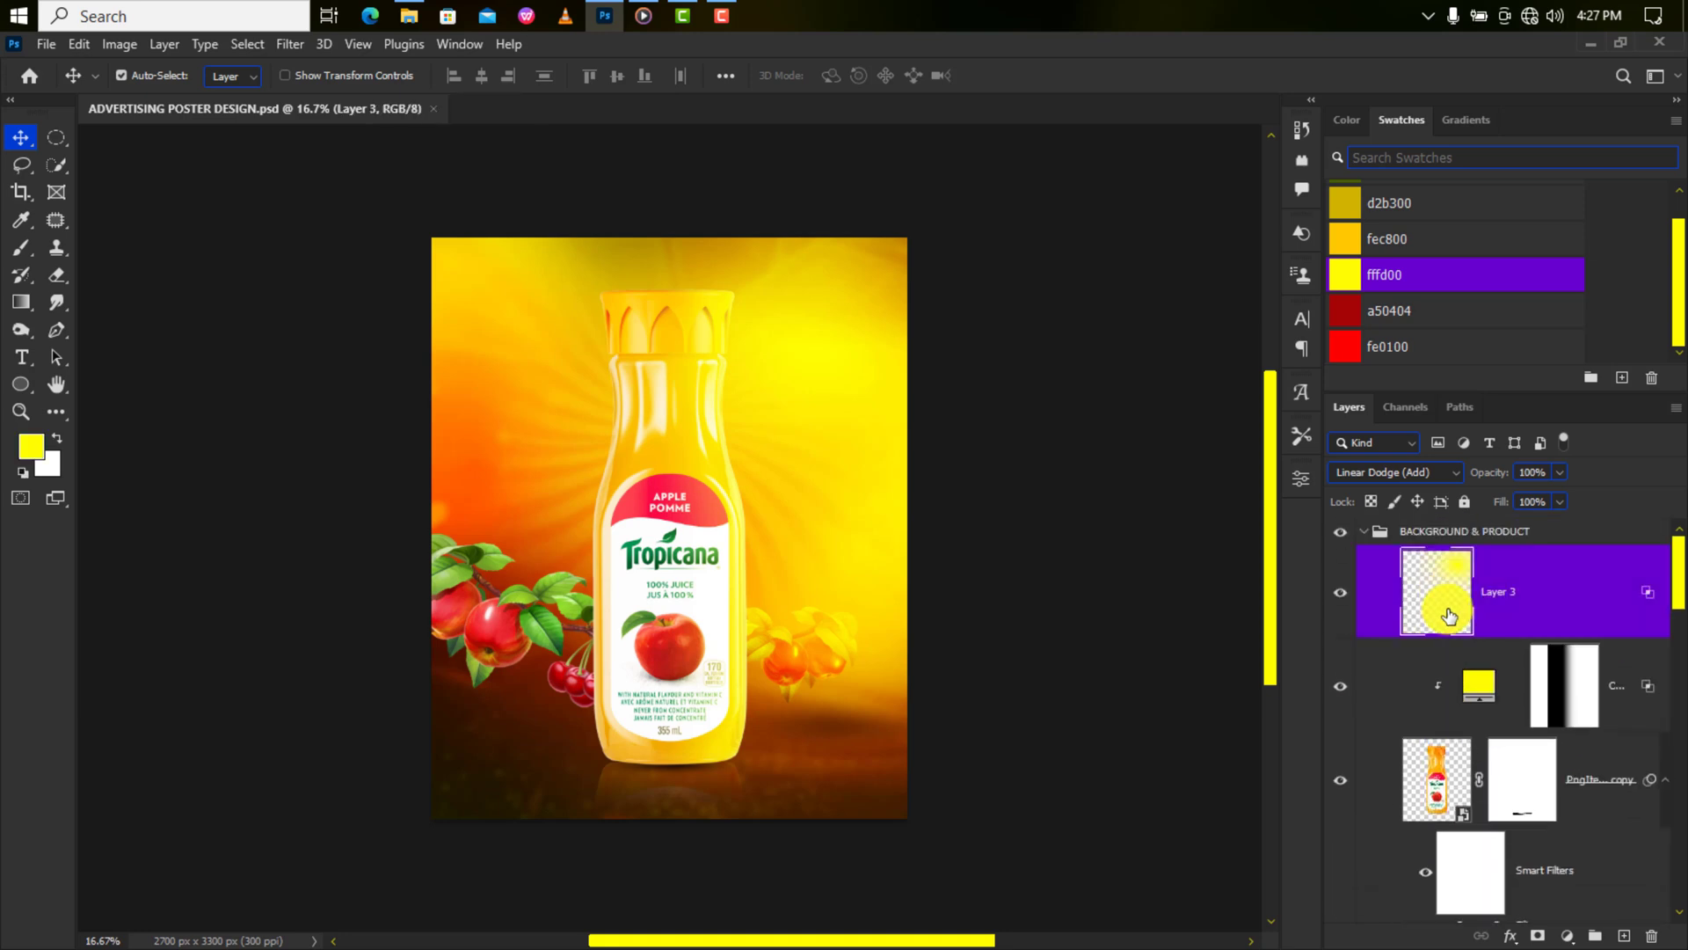
{"action": "left_click", "coordinate": [1562, 937]}
{"action": "left_click", "coordinate": [1542, 664]}
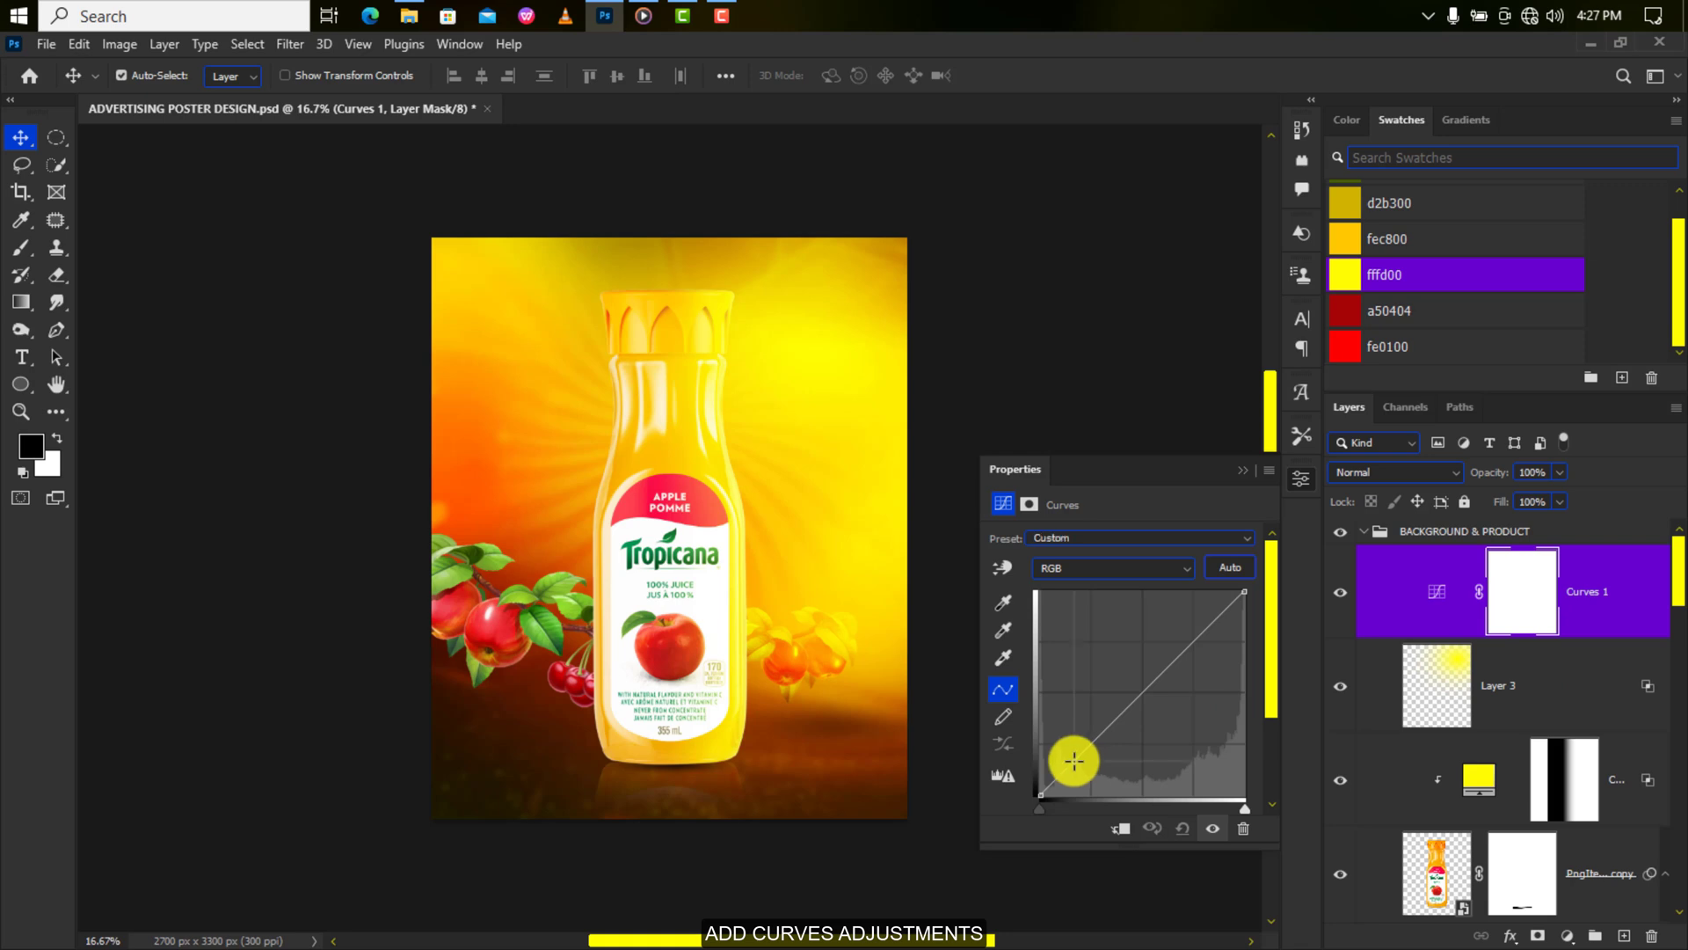
{"action": "left_click", "coordinate": [1078, 766]}
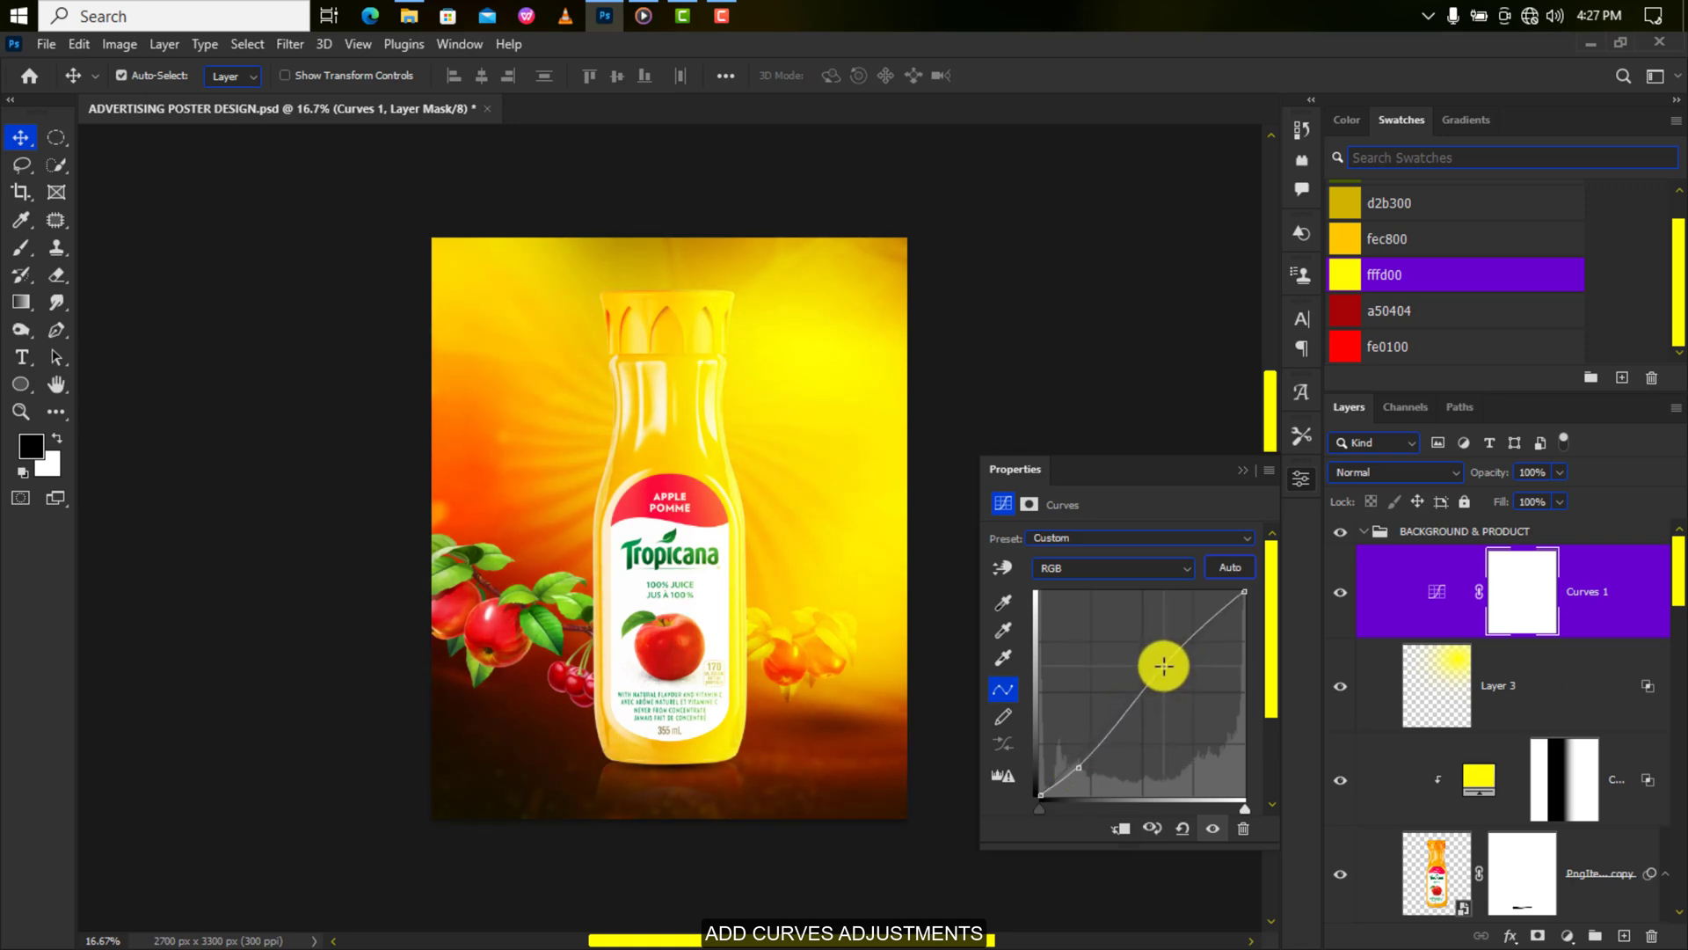
{"action": "left_click_drag", "start_coordinate": [1164, 666], "coordinate": [1164, 660]}
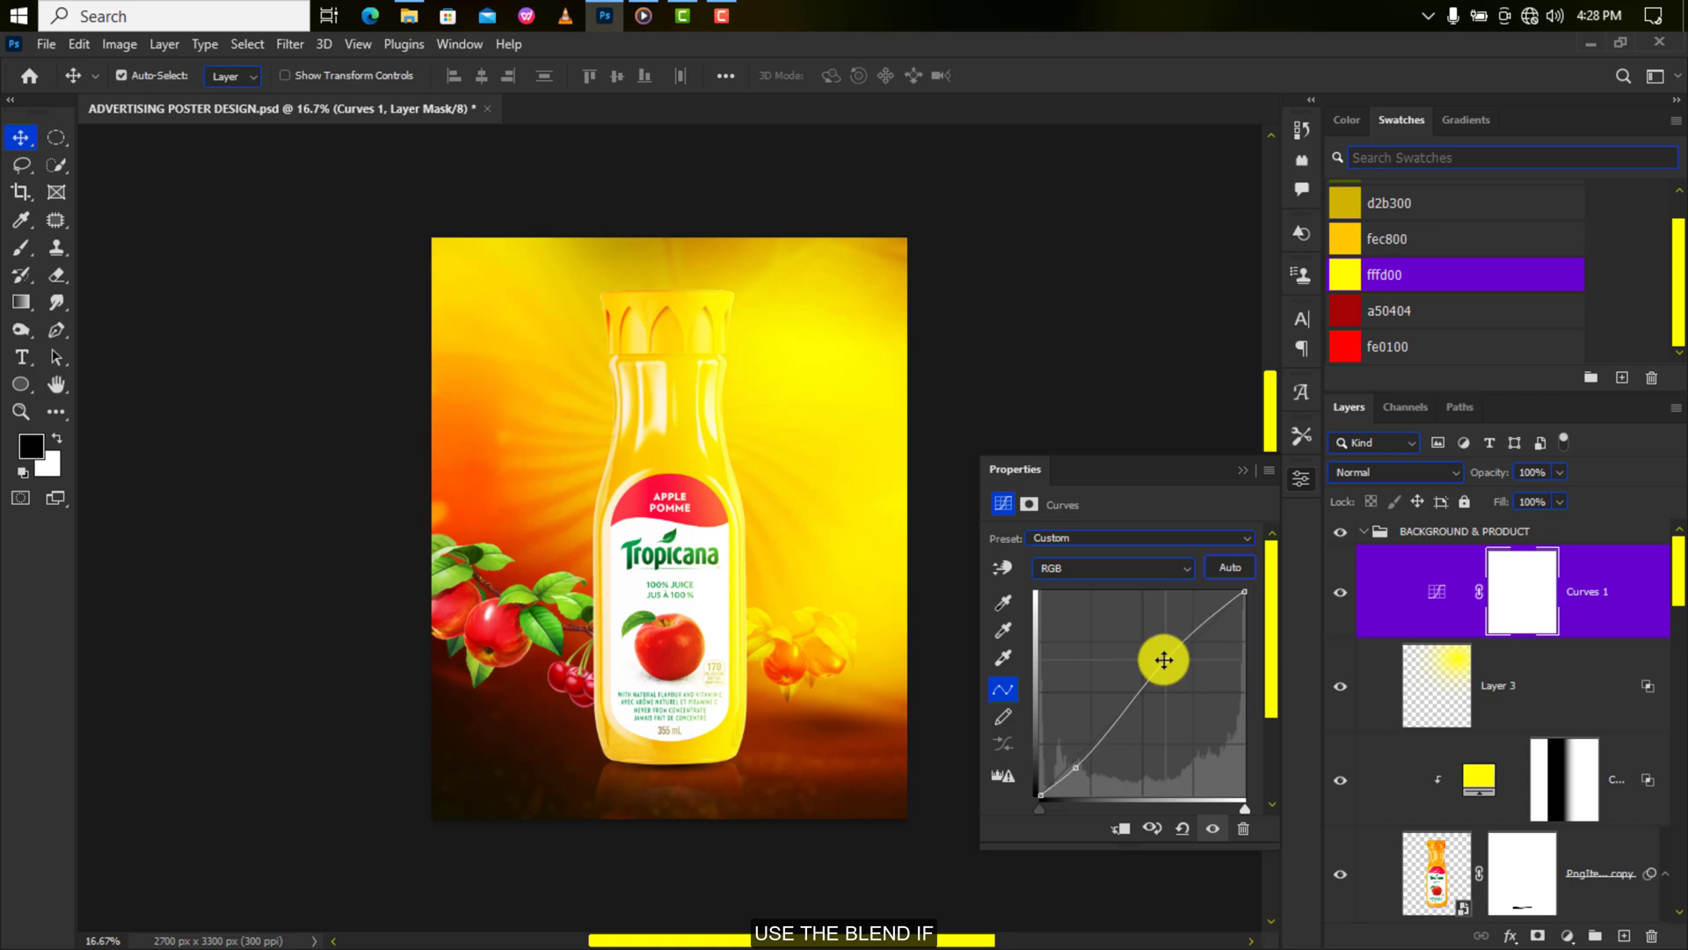
Split the Curves 1 This Layer Blend If sliders to exclude deepest shadows and highlights.
{"action": "double_click", "coordinate": [1653, 592]}
{"action": "left_click_drag", "start_coordinate": [1379, 421], "coordinate": [1233, 429]}
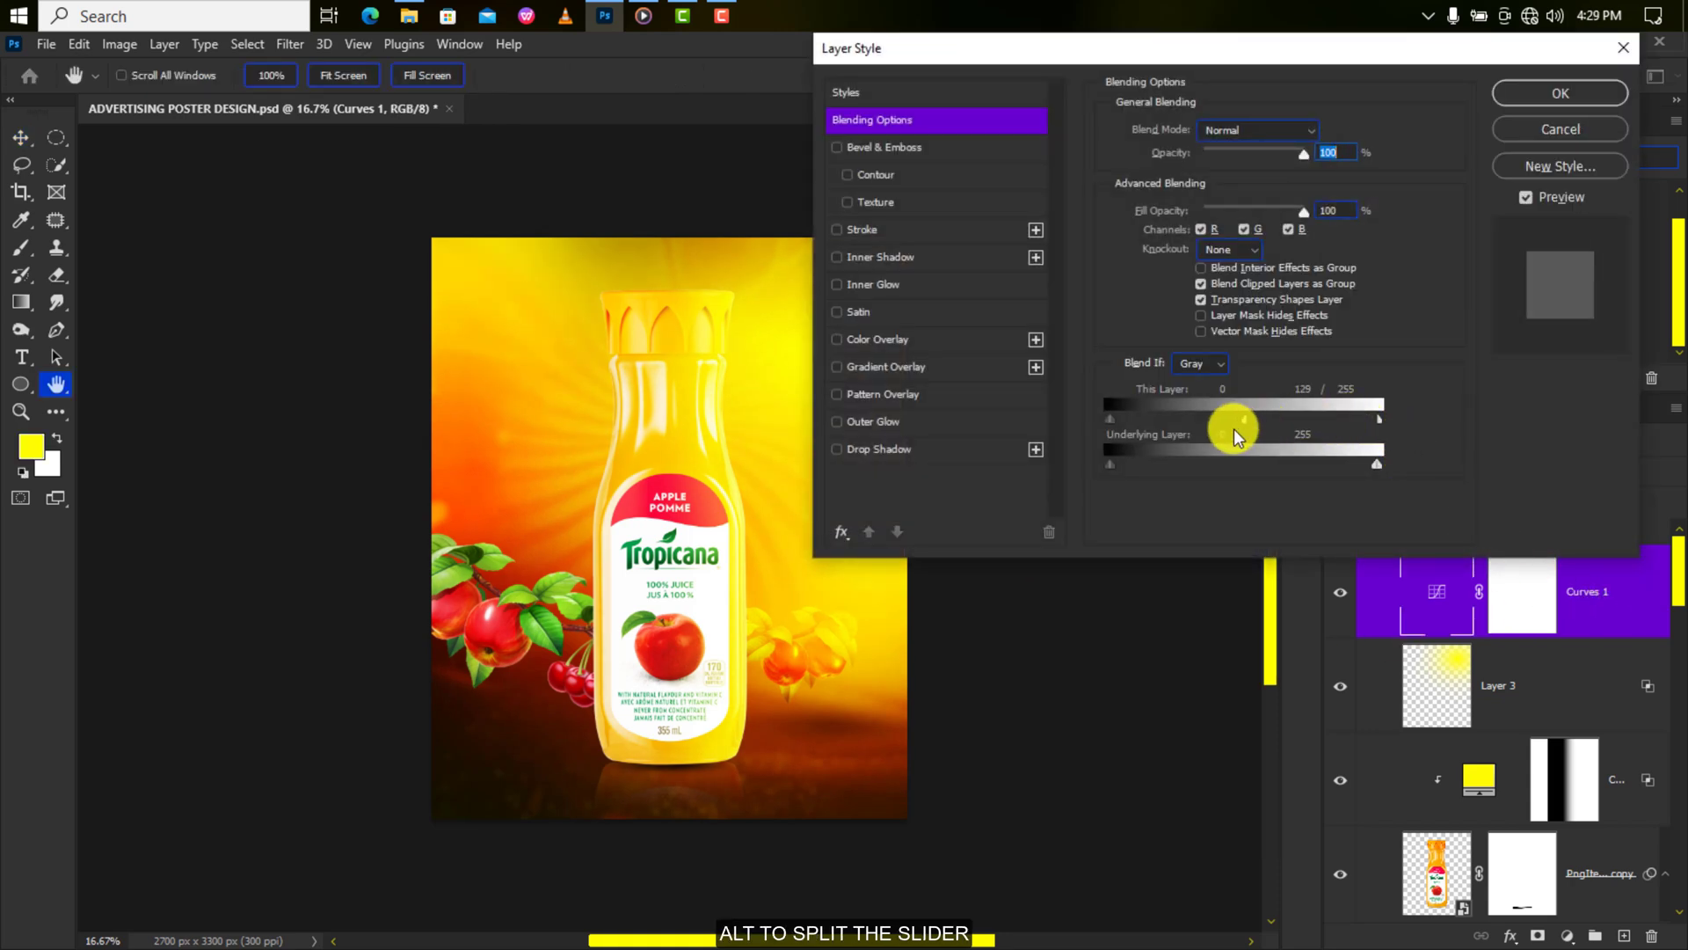
{"action": "left_click_drag", "start_coordinate": [1116, 417], "coordinate": [1127, 421]}
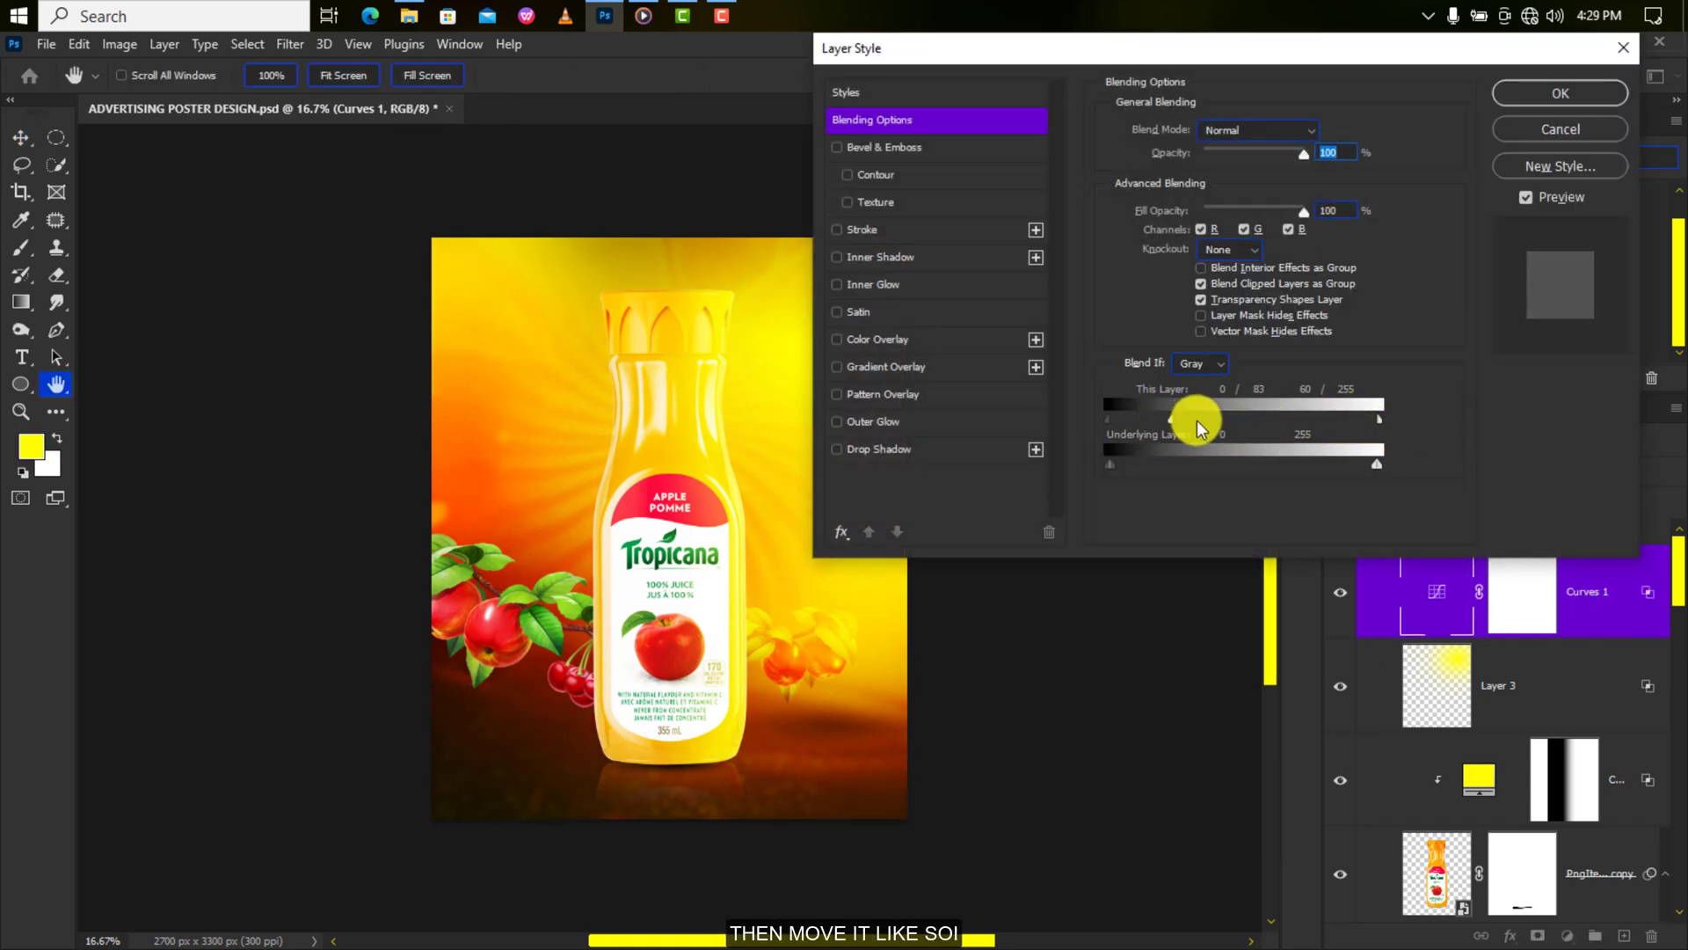
{"action": "left_click", "coordinate": [1533, 93]}
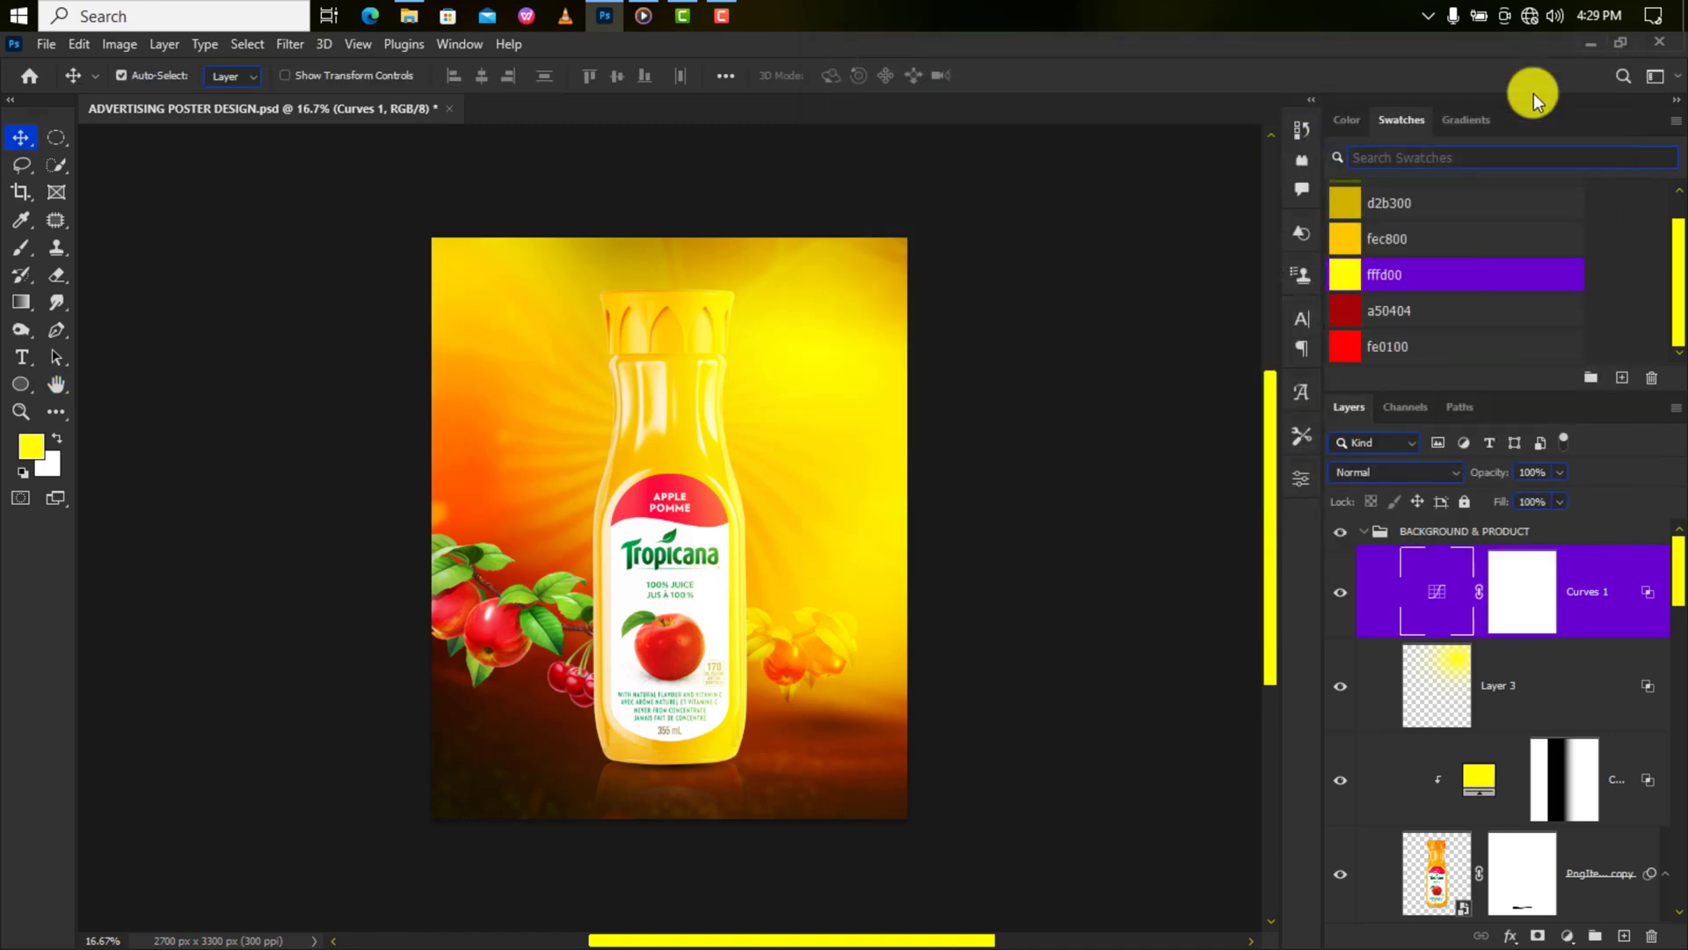
Set Curves 1 to Multiply and paint its mask black along the bottom at 92% opacity, 100% flow.
{"action": "left_click", "coordinate": [1445, 471]}
{"action": "left_click", "coordinate": [1419, 500]}
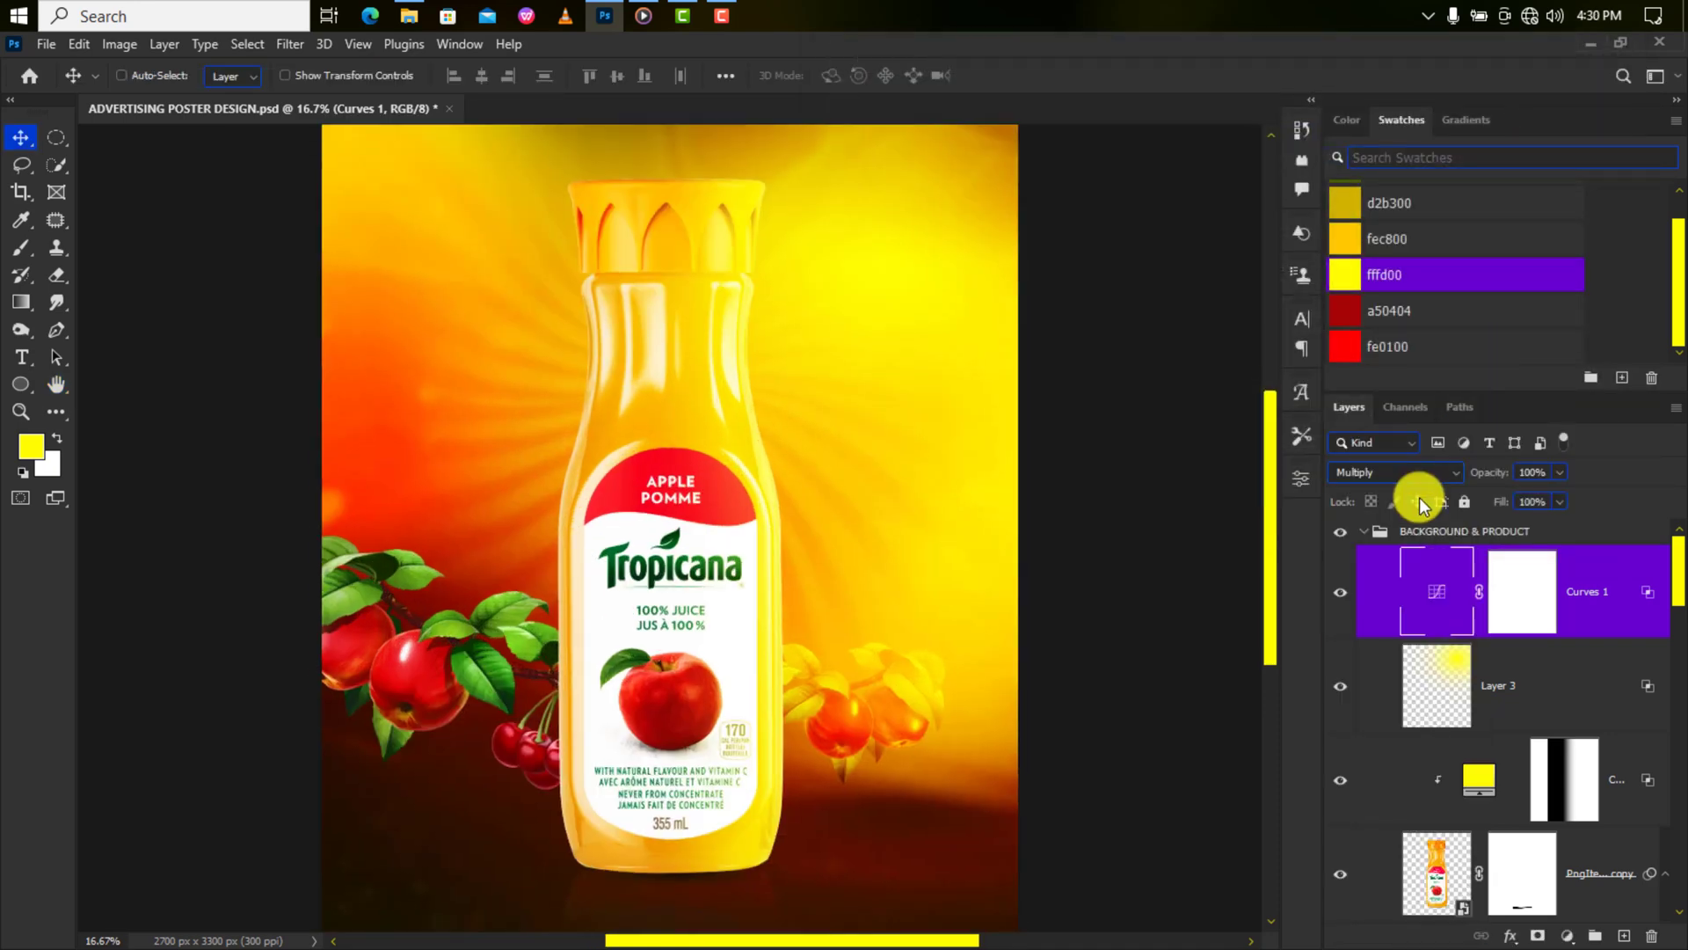
{"action": "left_click", "coordinate": [1537, 600]}
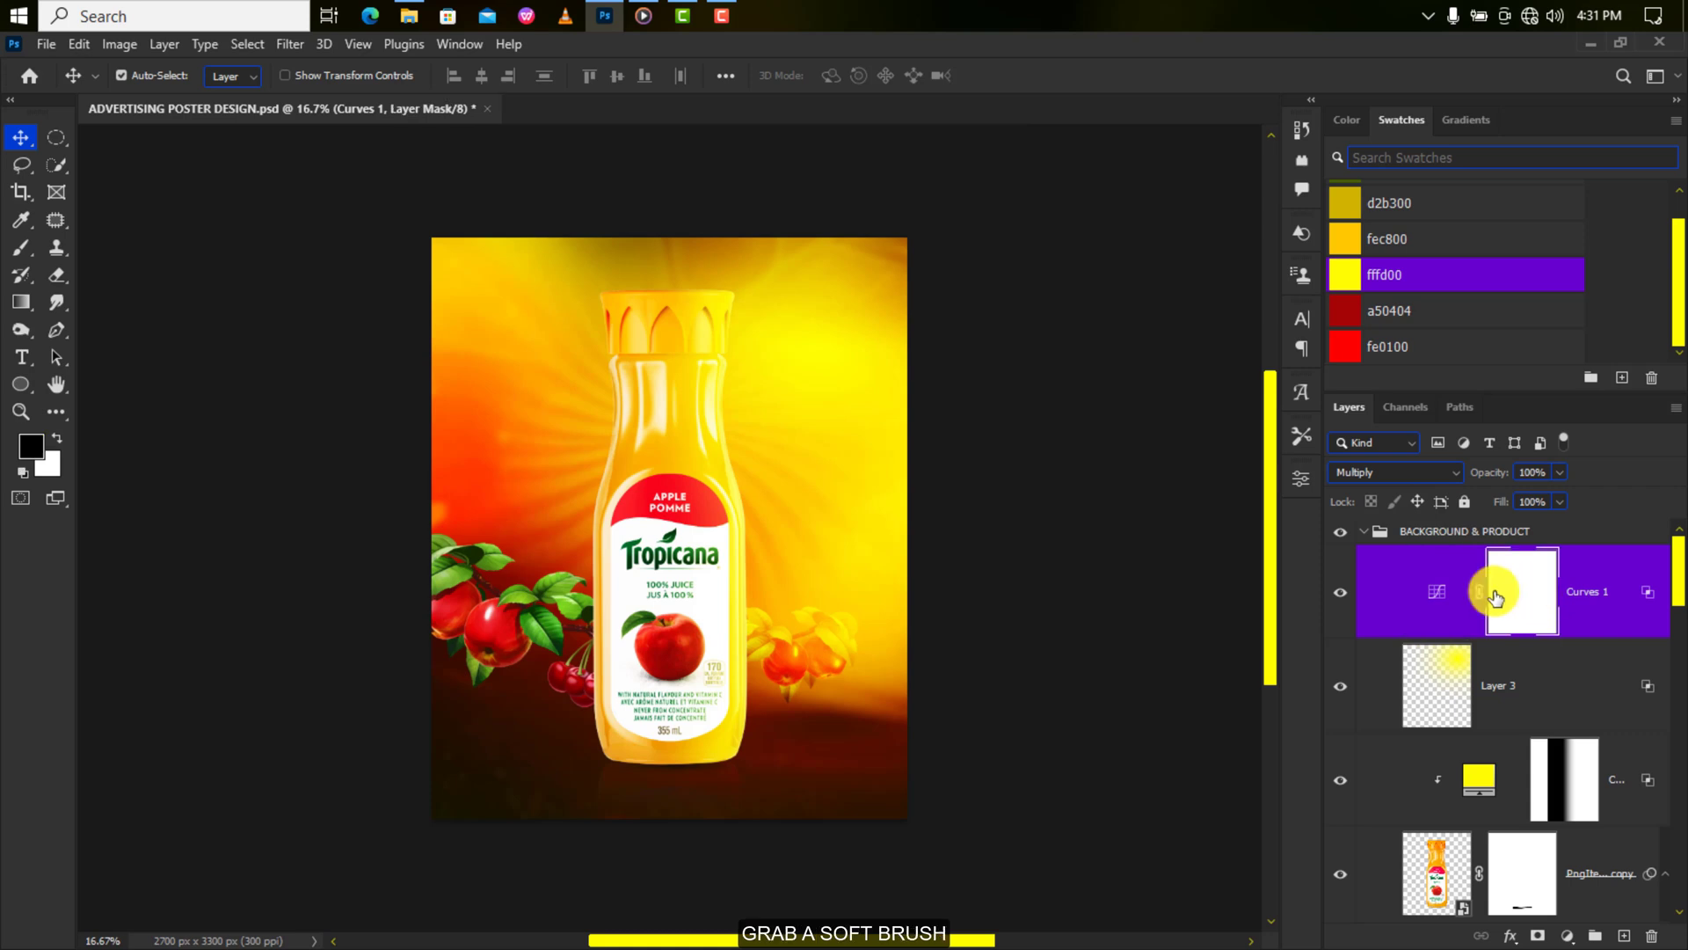
{"action": "left_click", "coordinate": [21, 247]}
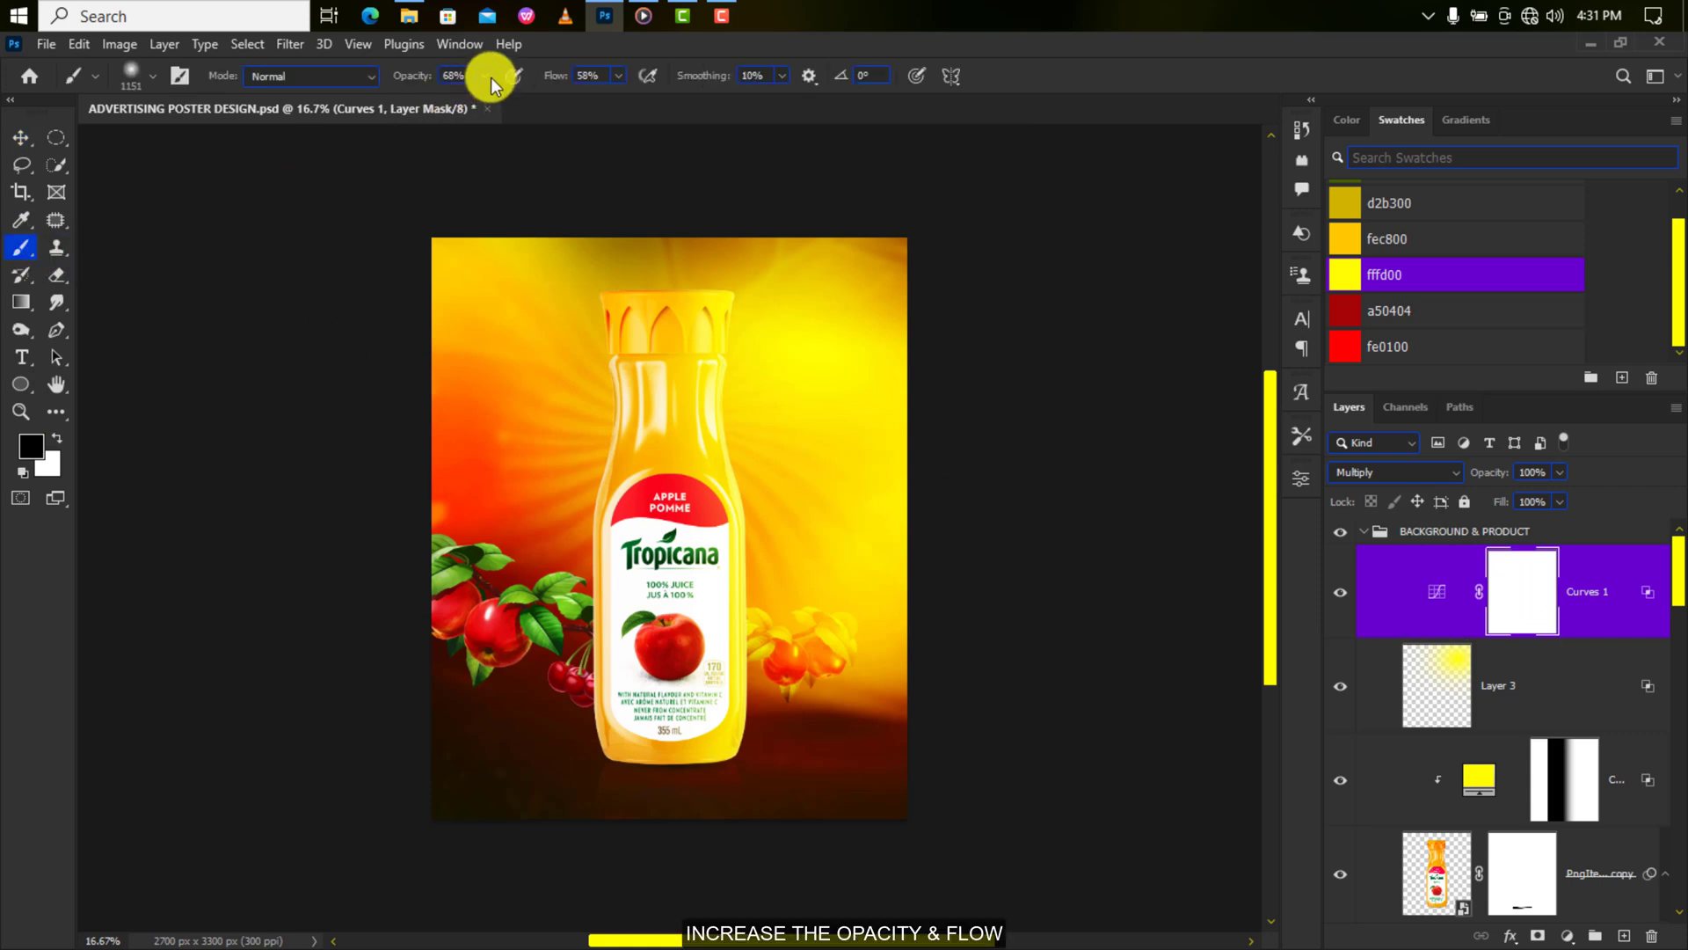
{"action": "left_click_drag", "start_coordinate": [512, 97], "coordinate": [509, 98]}
{"action": "left_click", "coordinate": [619, 76]}
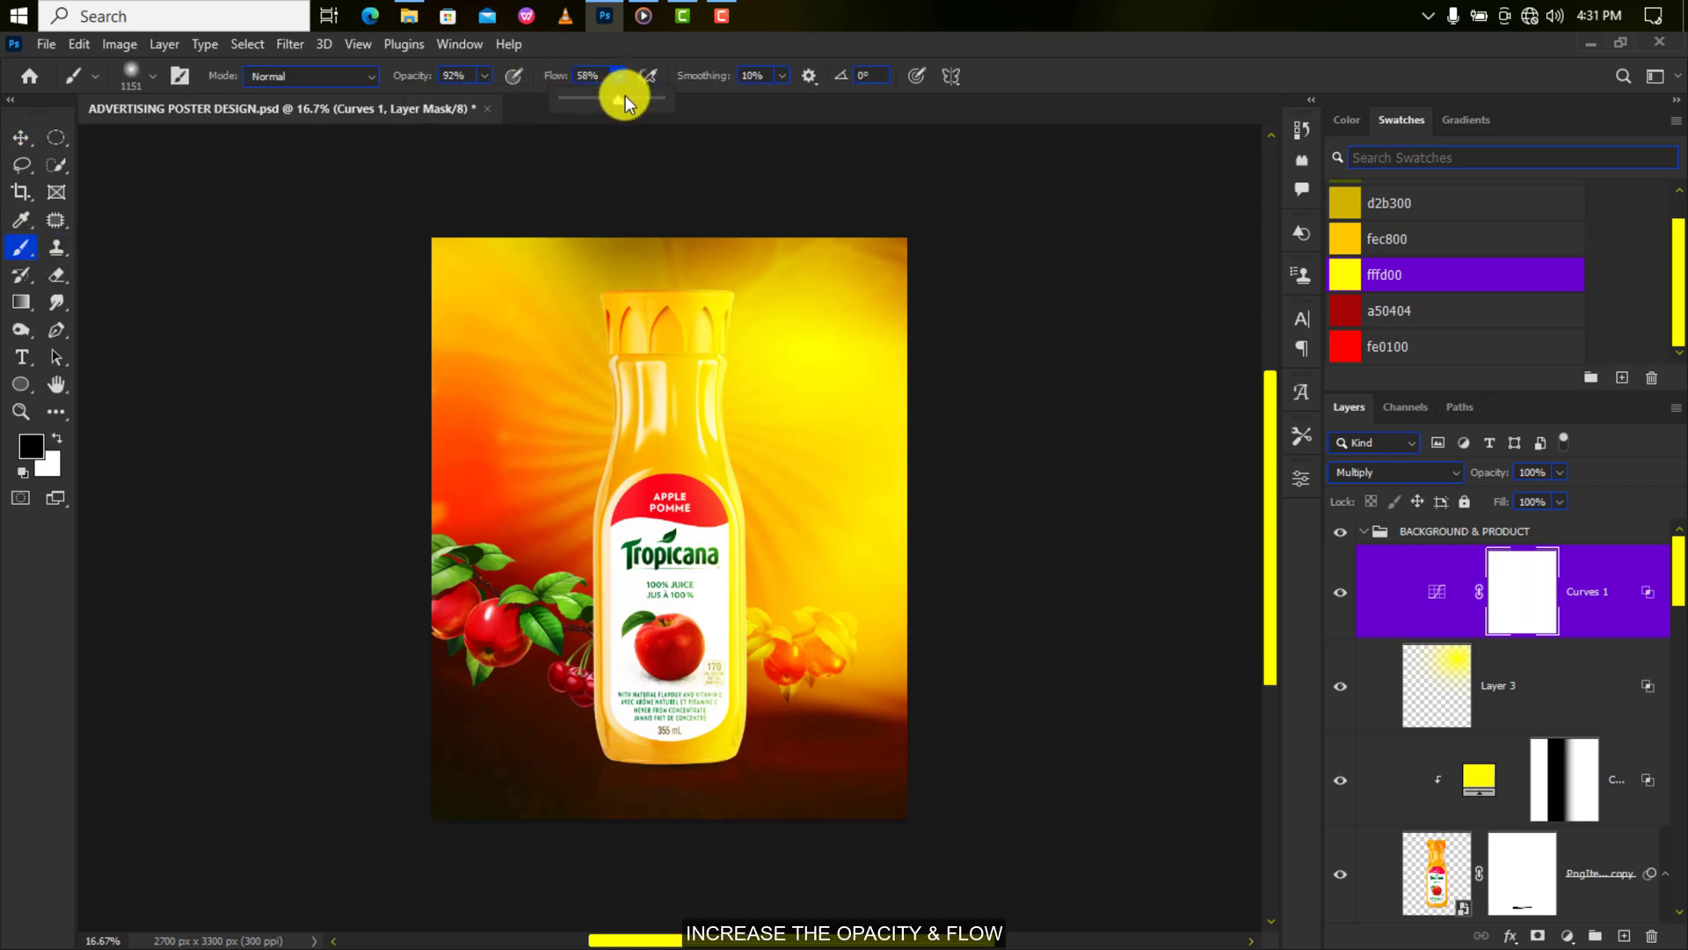
{"action": "left_click_drag", "start_coordinate": [651, 98], "coordinate": [673, 95]}
{"action": "mouse_move", "coordinate": [584, 799]}
{"action": "left_mouse_down"}
{"action": "mouse_move", "coordinate": [622, 830]}
{"action": "mouse_move", "coordinate": [822, 860]}
{"action": "left_mouse_up"}
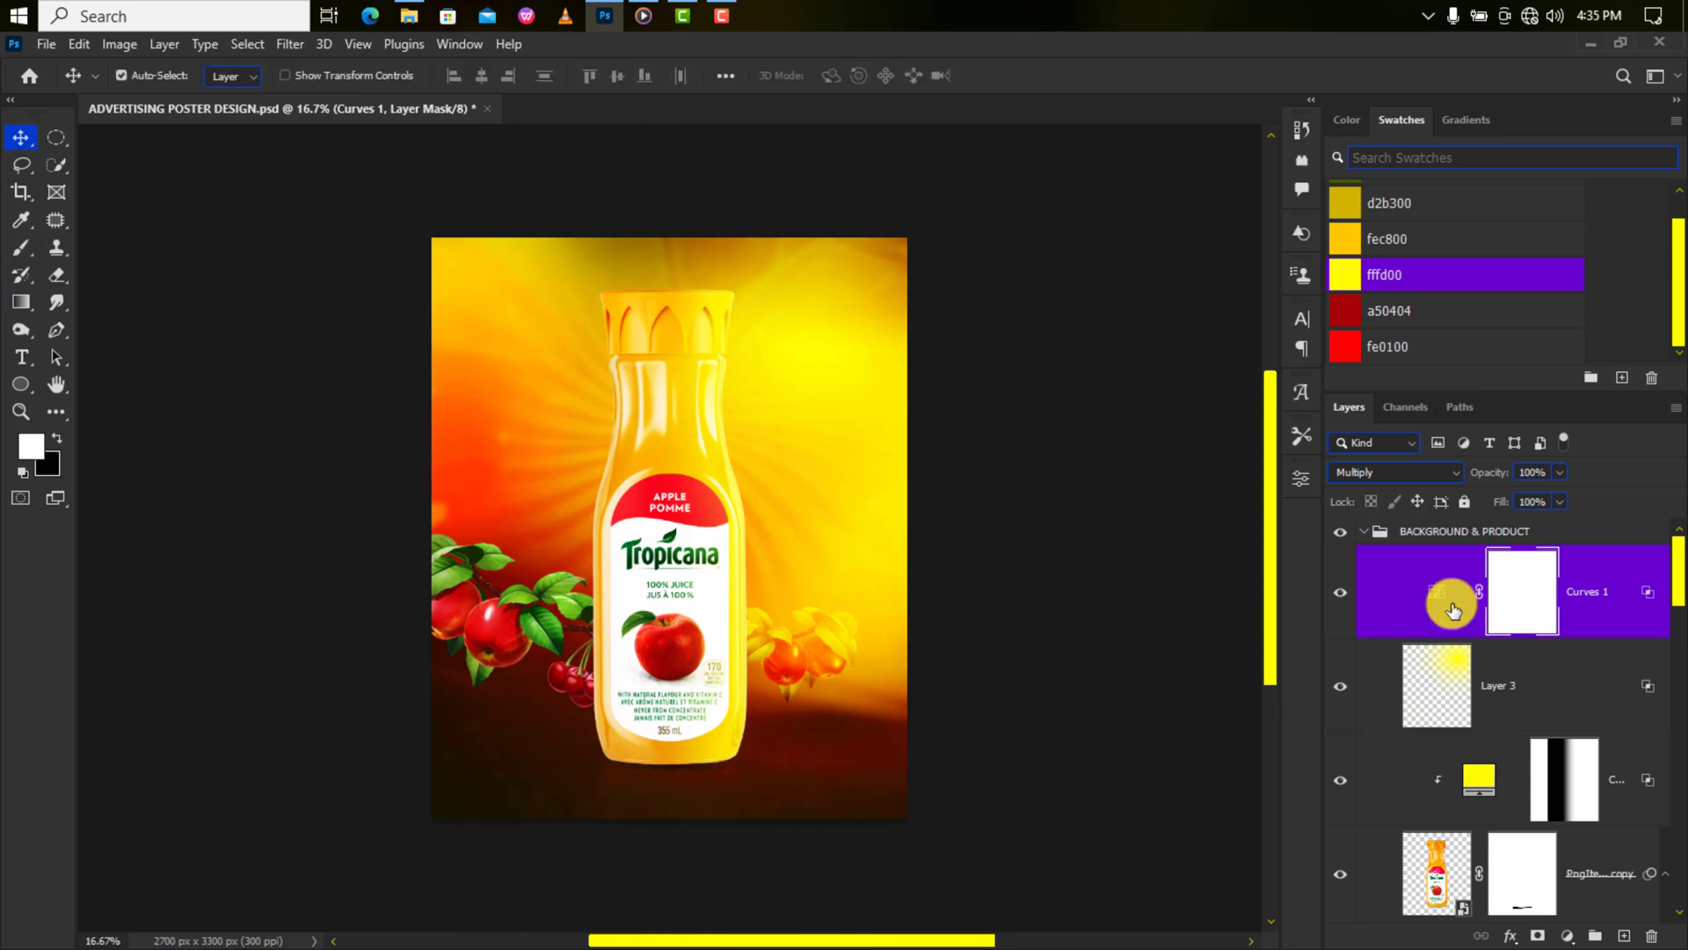
{"action": "scroll", "coordinate": [1530, 605], "scroll_direction": "down", "scroll_amount": 10}
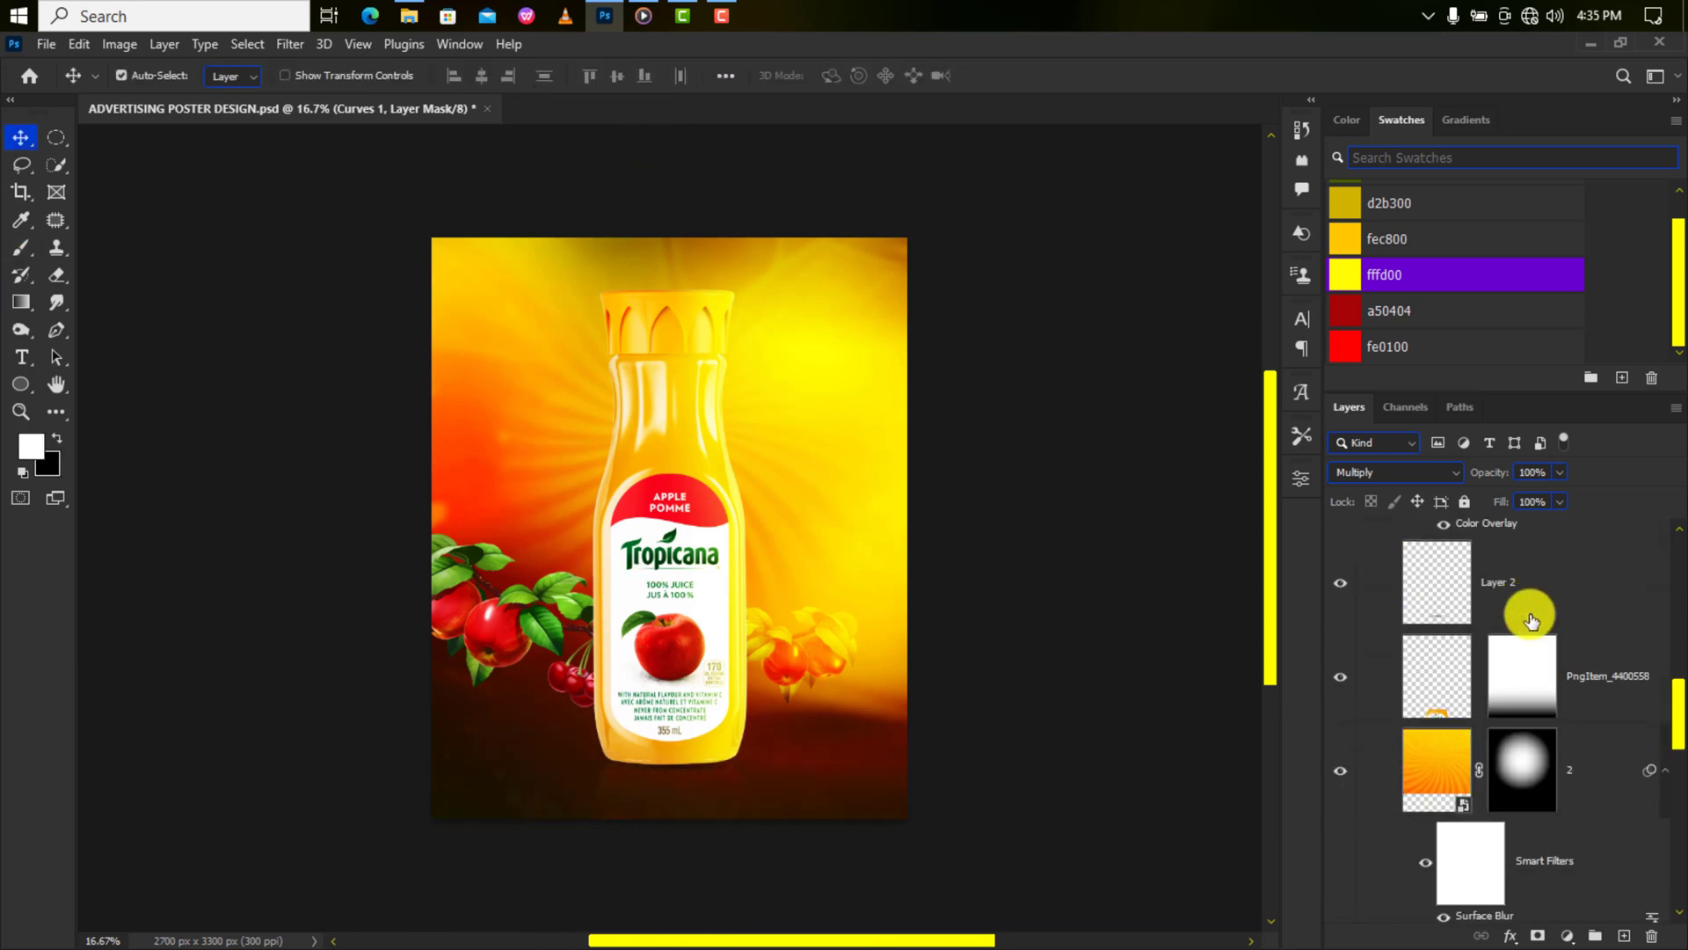
Squash the PngItem_4400558 reflection mask from the top to about 90% height.
{"action": "left_click", "coordinate": [1528, 677]}
{"action": "key", "text": "ctrl+plus"}
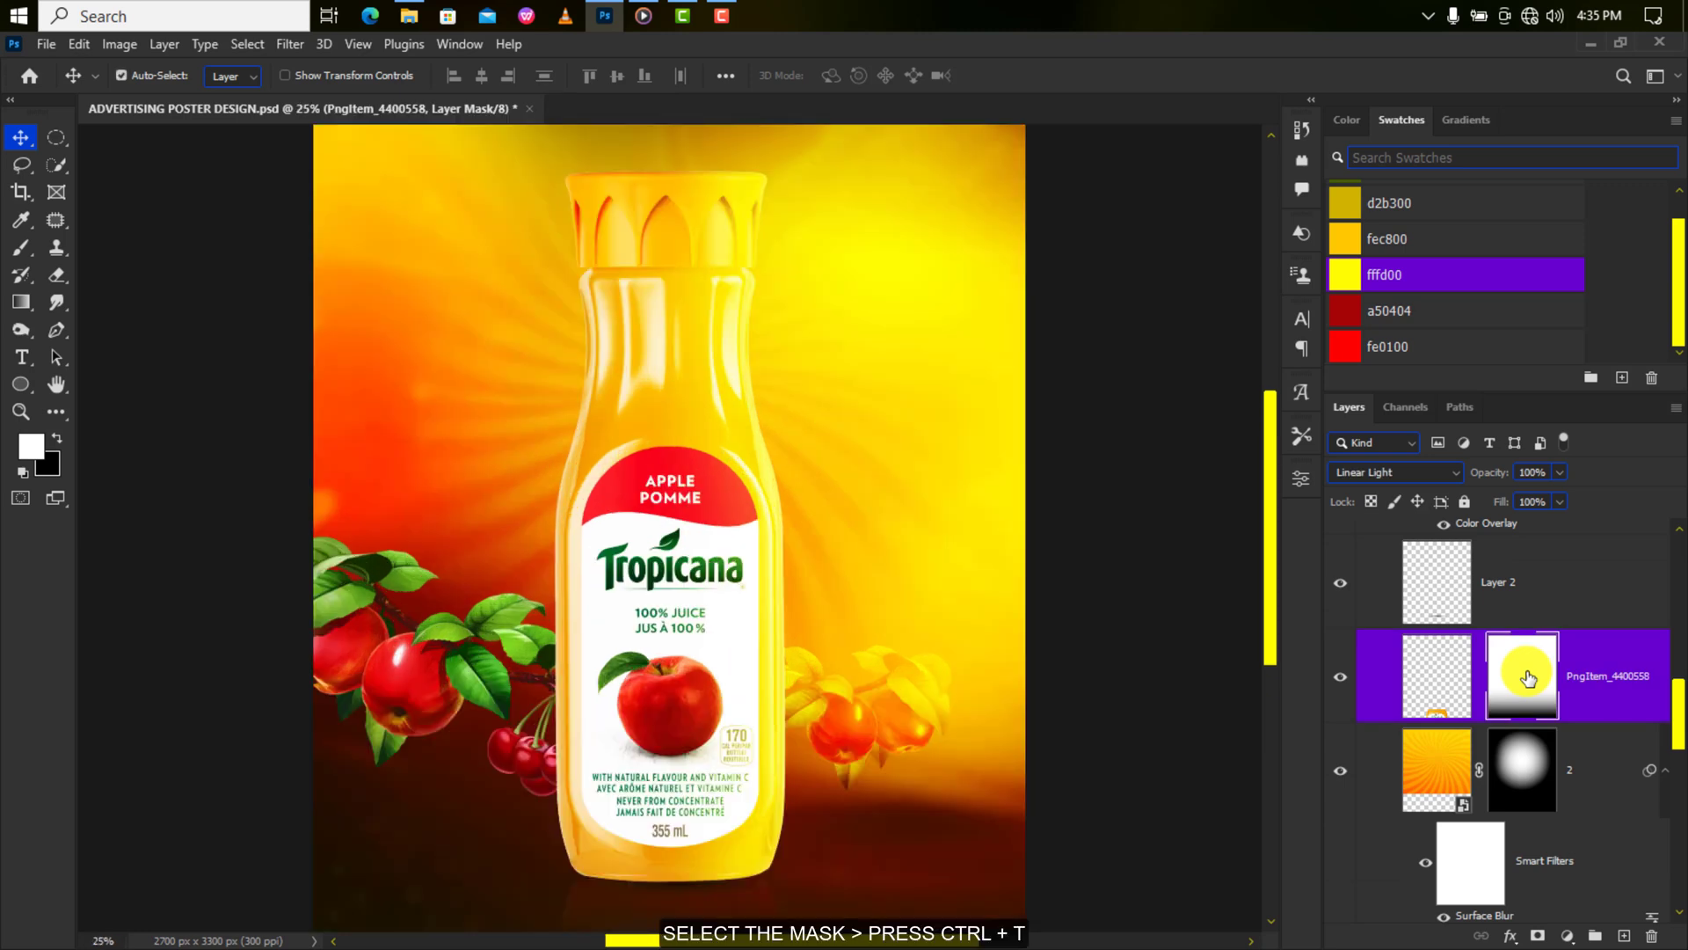
{"action": "key", "text": "ctrl+t"}
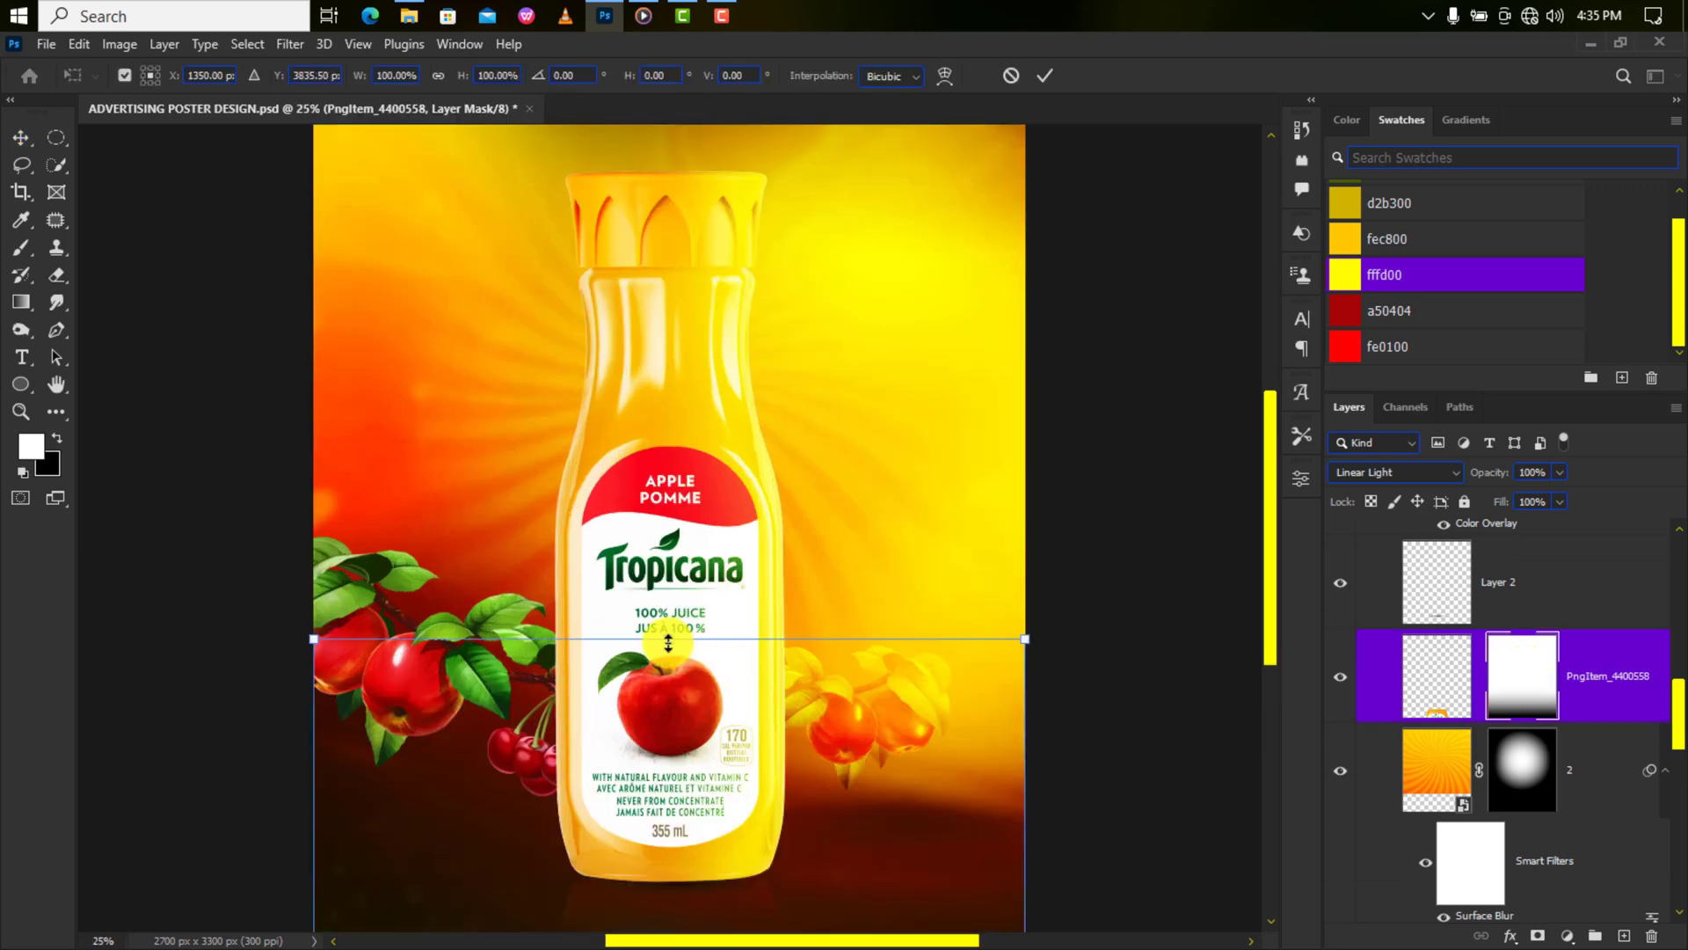
{"action": "left_click_drag", "start_coordinate": [668, 644], "coordinate": [664, 728]}
{"action": "scroll", "coordinate": [668, 734], "scroll_direction": "down", "scroll_amount": 3}
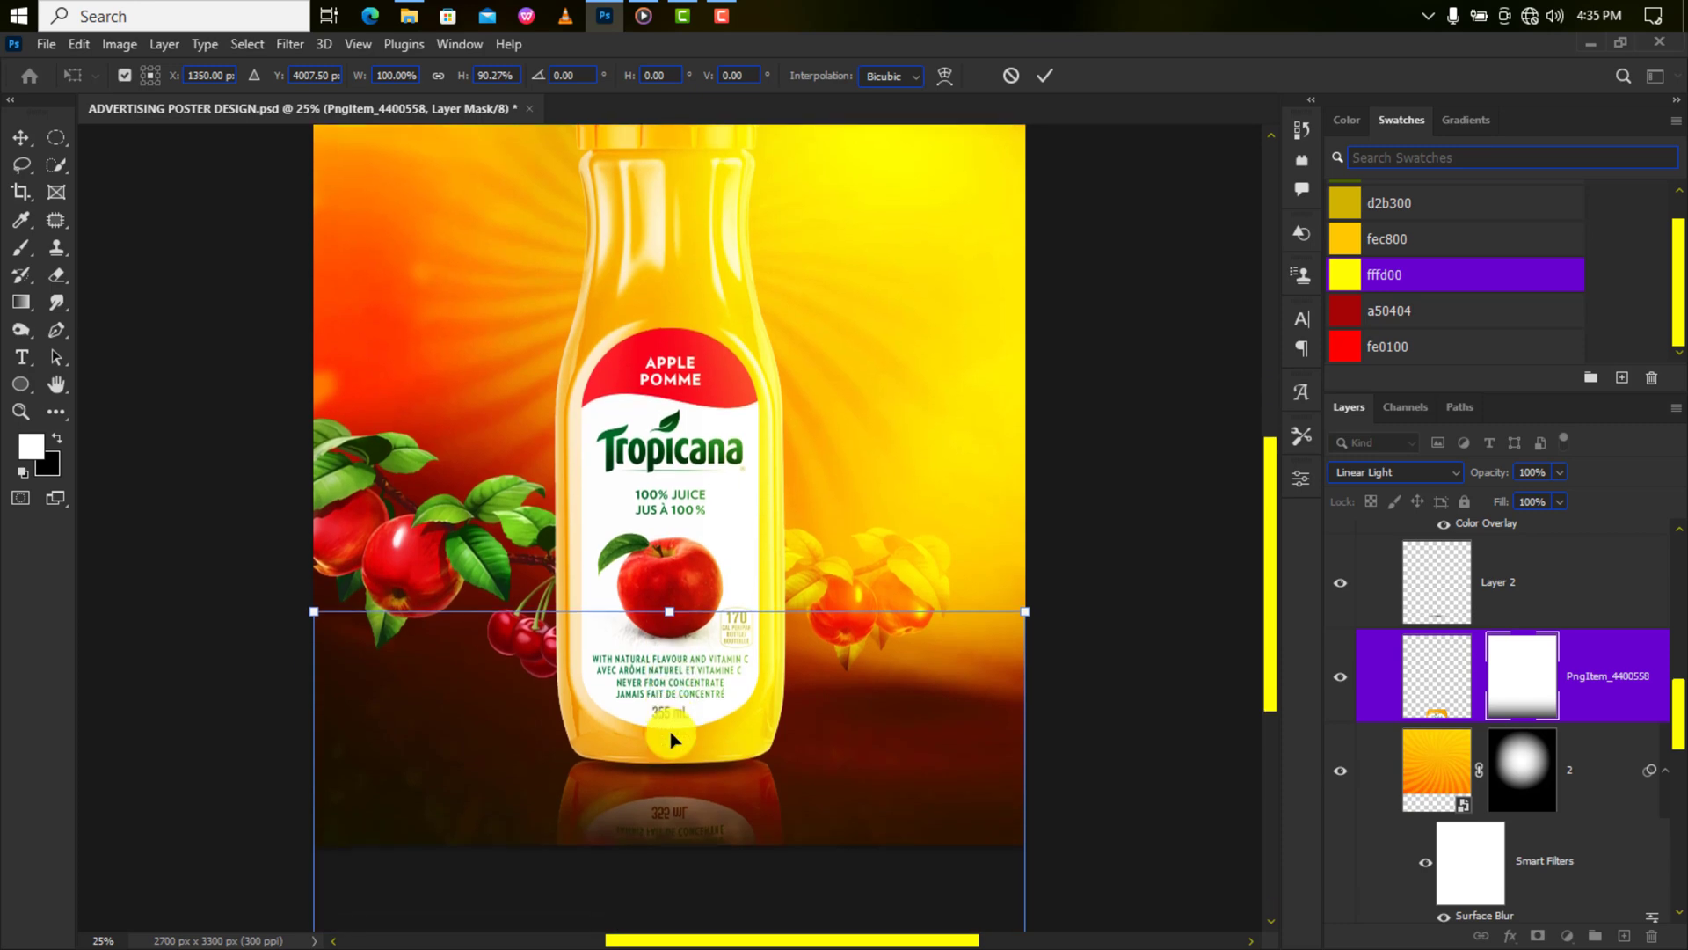
{"action": "key", "text": "ctrl+minus"}
{"action": "key", "text": "ctrl+minus"}
{"action": "key", "text": "Return"}
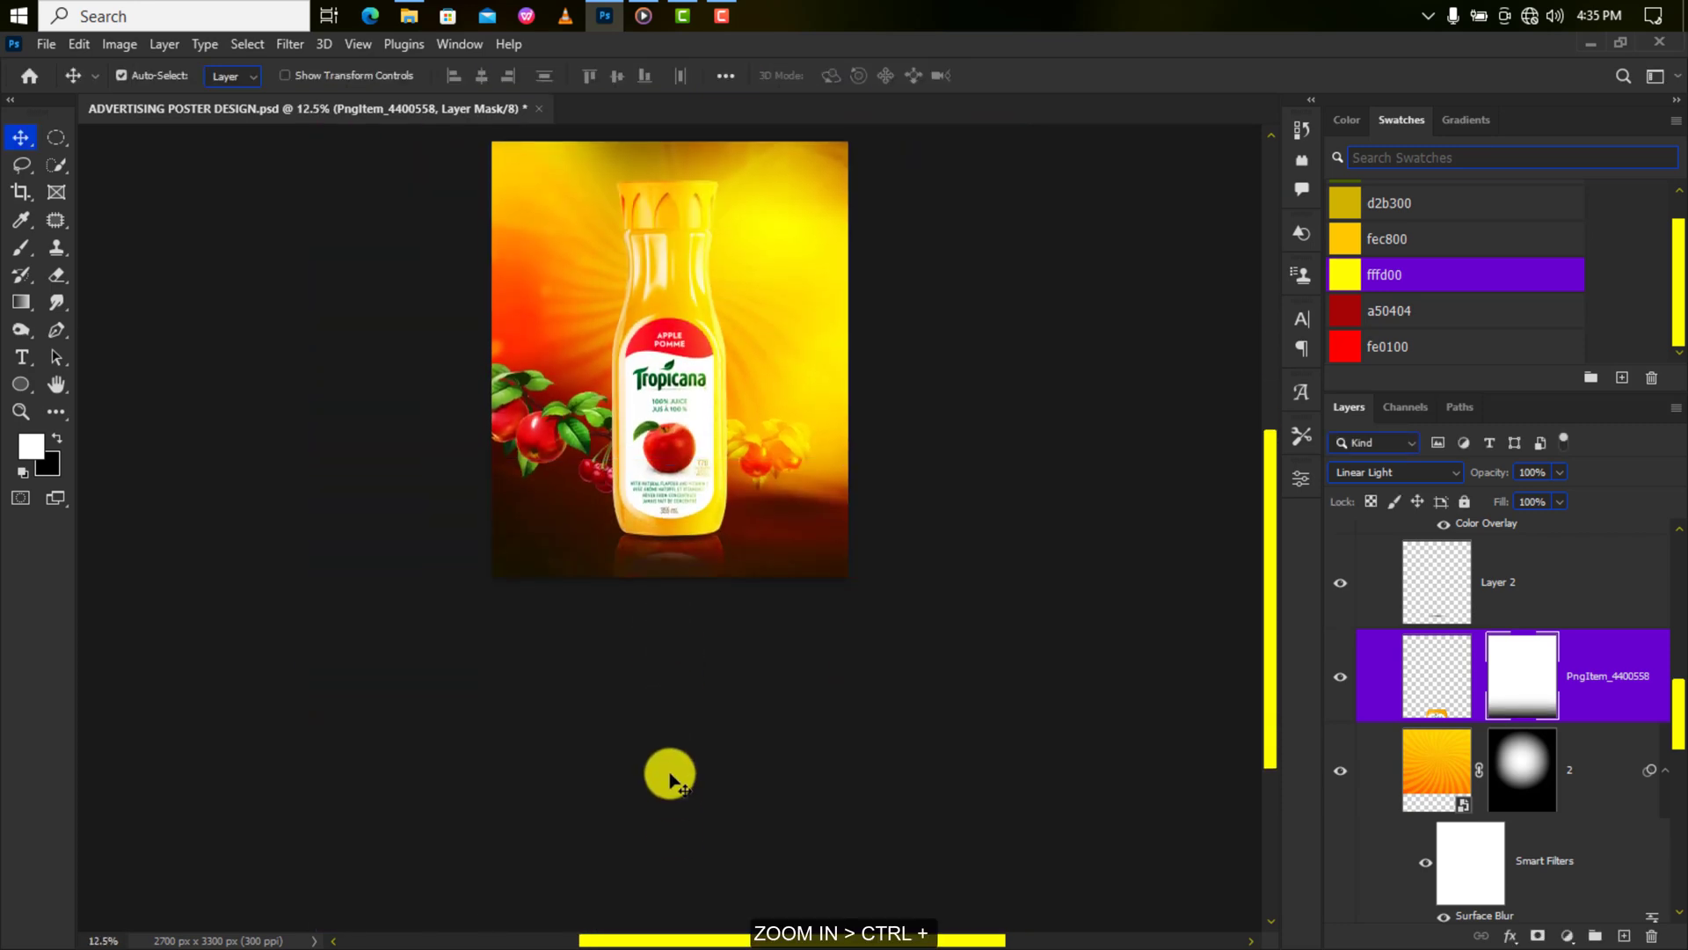
{"action": "key", "text": "ctrl+plus"}
{"action": "key", "text": "ctrl+plus"}
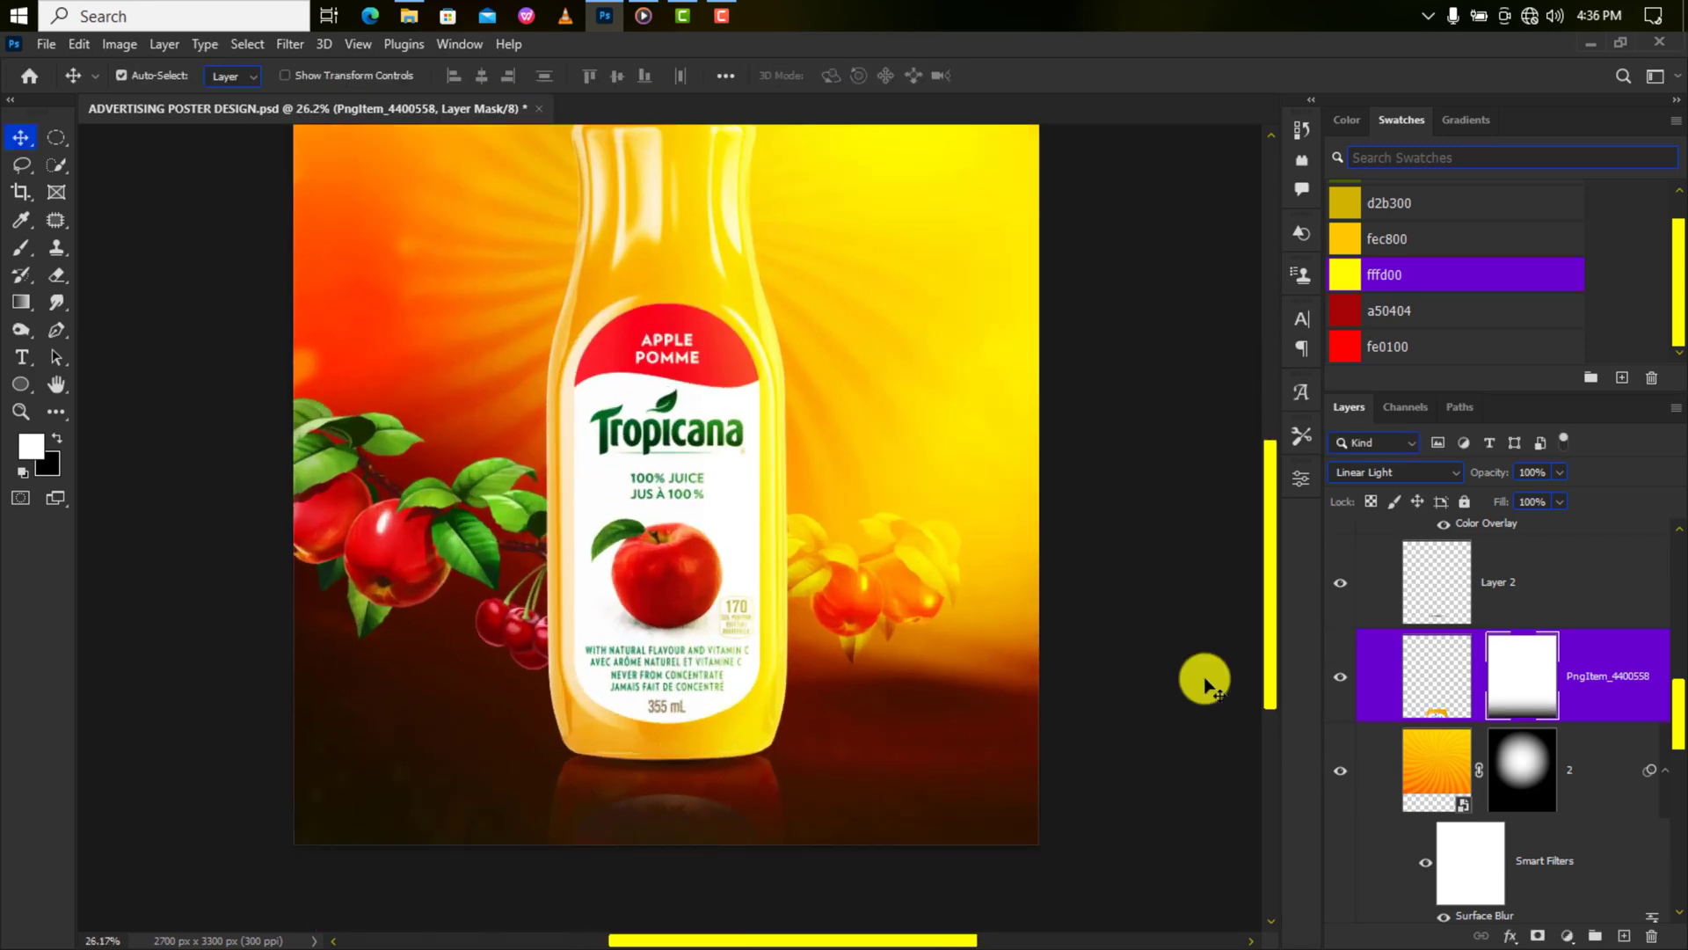
Apply a Motion Blur at Angle 90° and Distance 34 pixels to the PngItem_4400558 reflection image.
{"action": "left_click", "coordinate": [1441, 669]}
{"action": "left_click", "coordinate": [290, 44]}
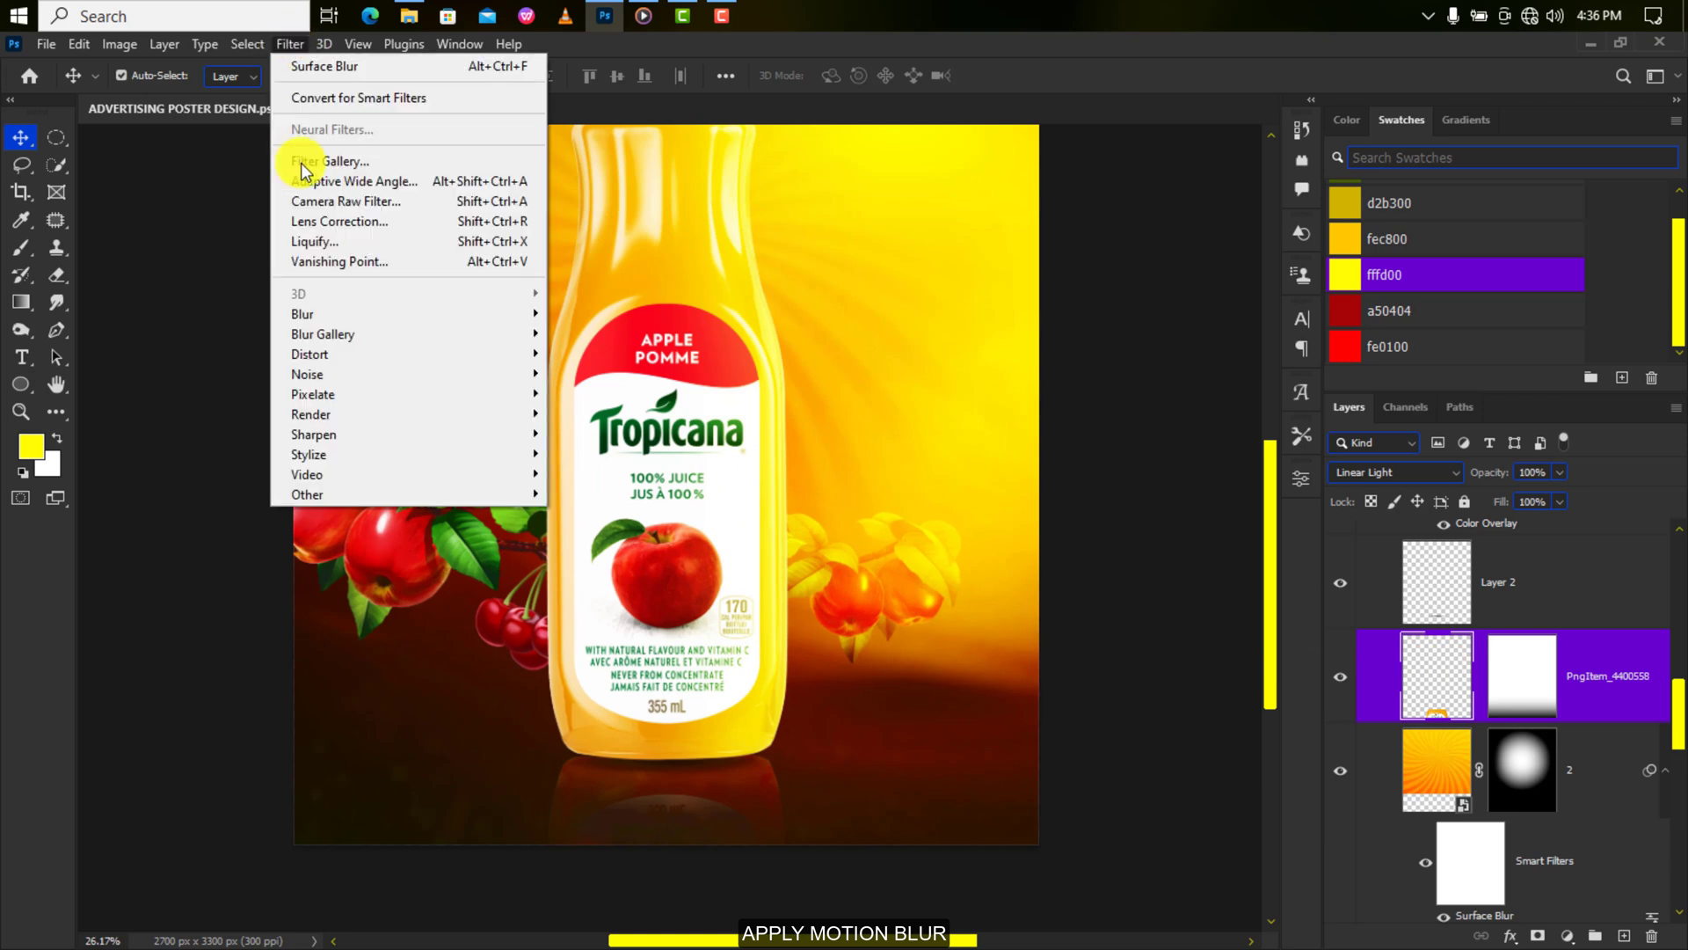
{"action": "mouse_move", "coordinate": [341, 317]}
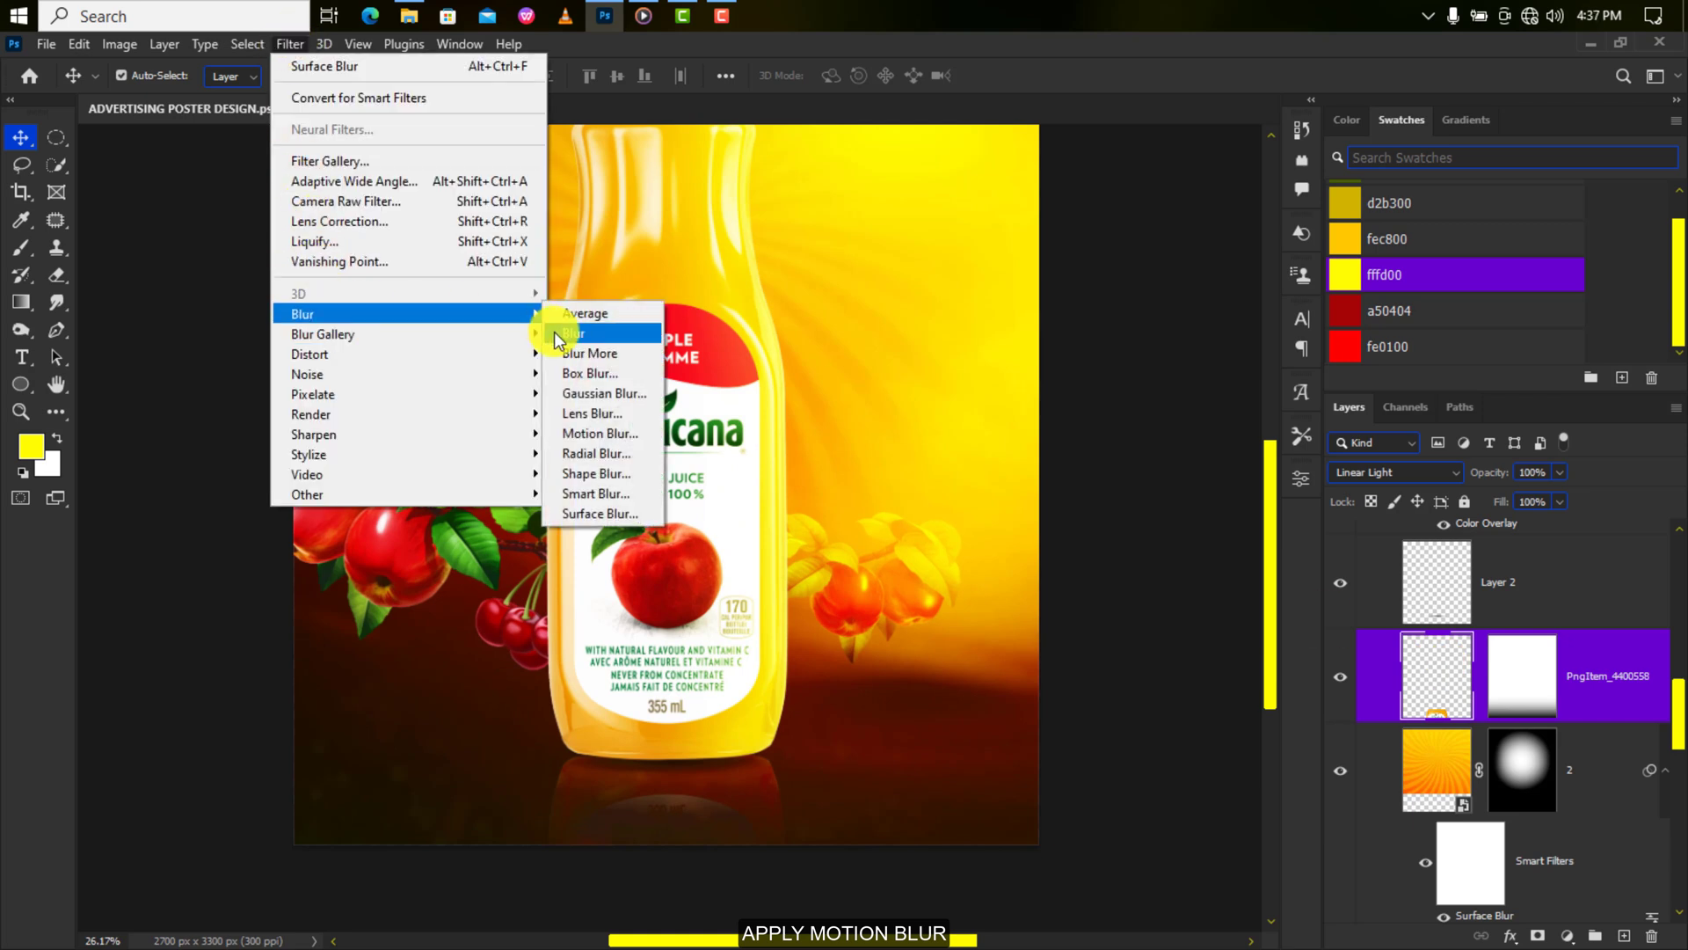
{"action": "left_click", "coordinate": [594, 437]}
{"action": "left_click", "coordinate": [1070, 512]}
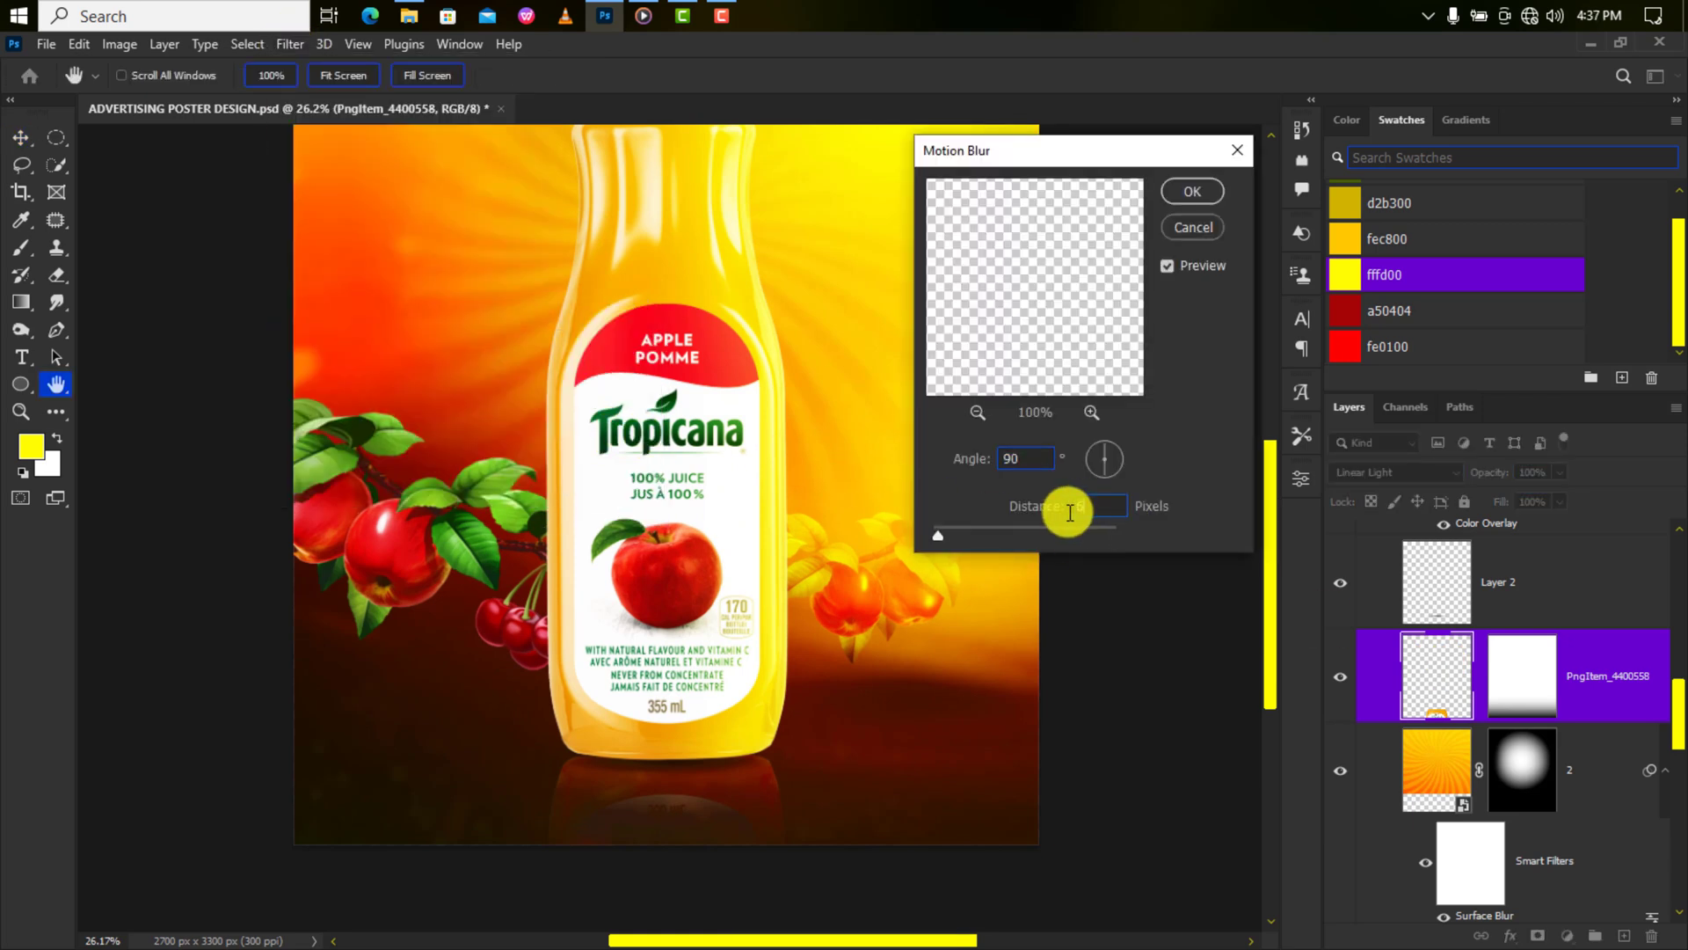
{"action": "left_click_drag", "start_coordinate": [979, 533], "coordinate": [967, 534]}
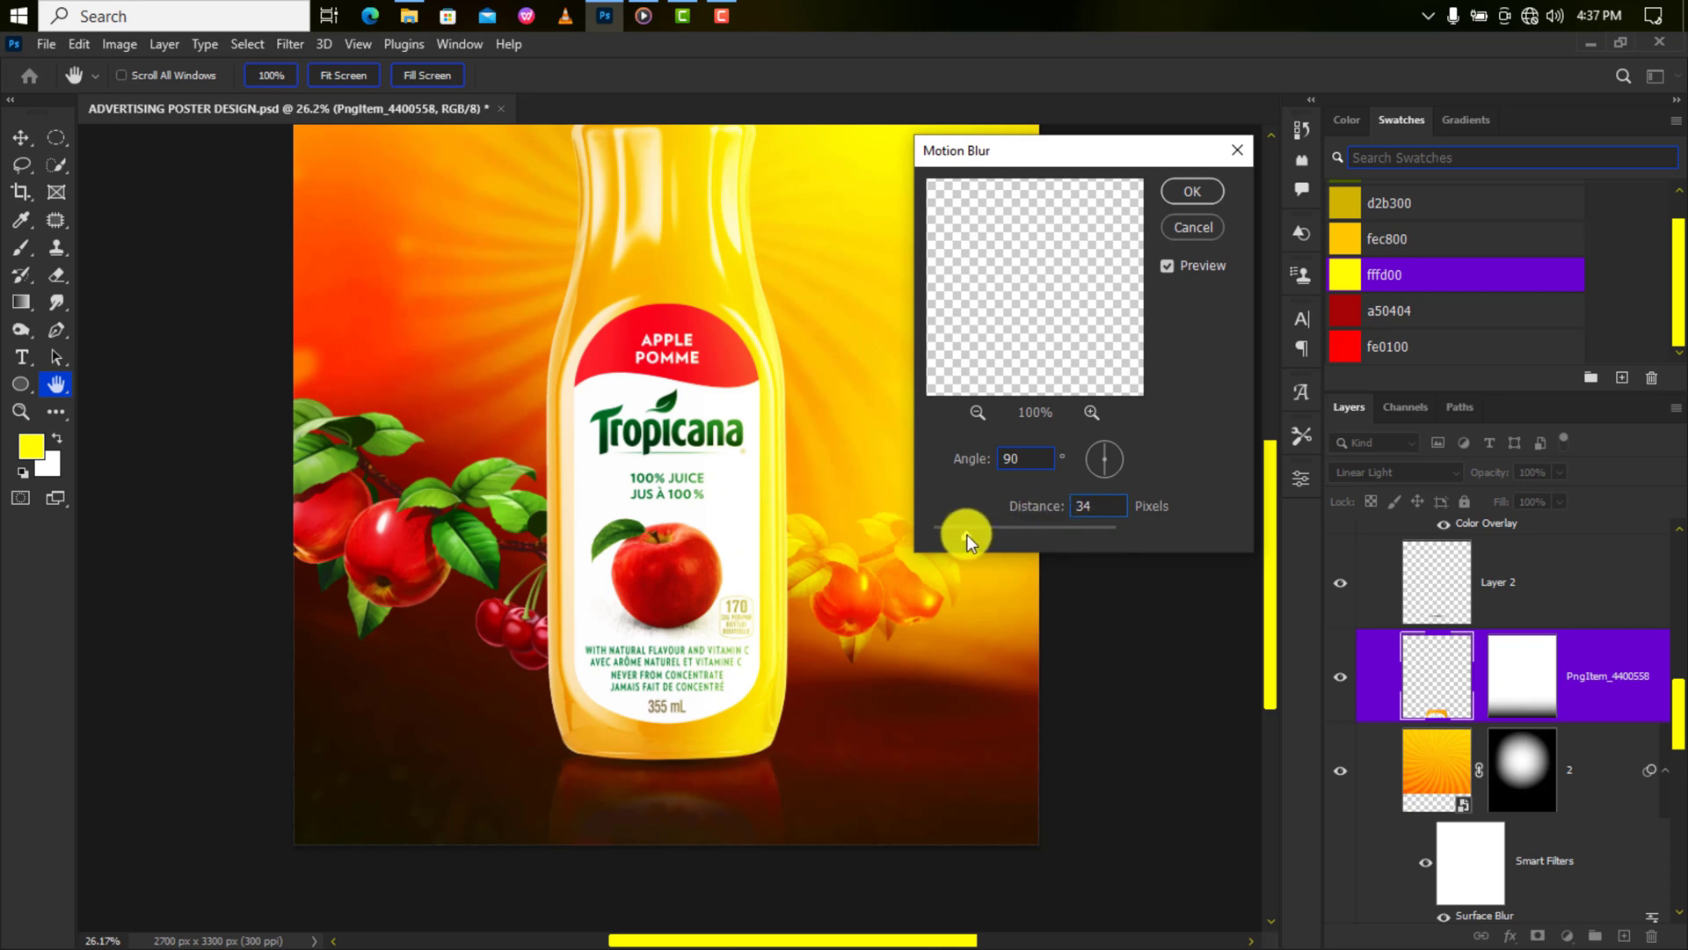
{"action": "left_click", "coordinate": [1195, 190]}
{"action": "scroll", "coordinate": [1434, 607], "scroll_direction": "up", "scroll_amount": 5}
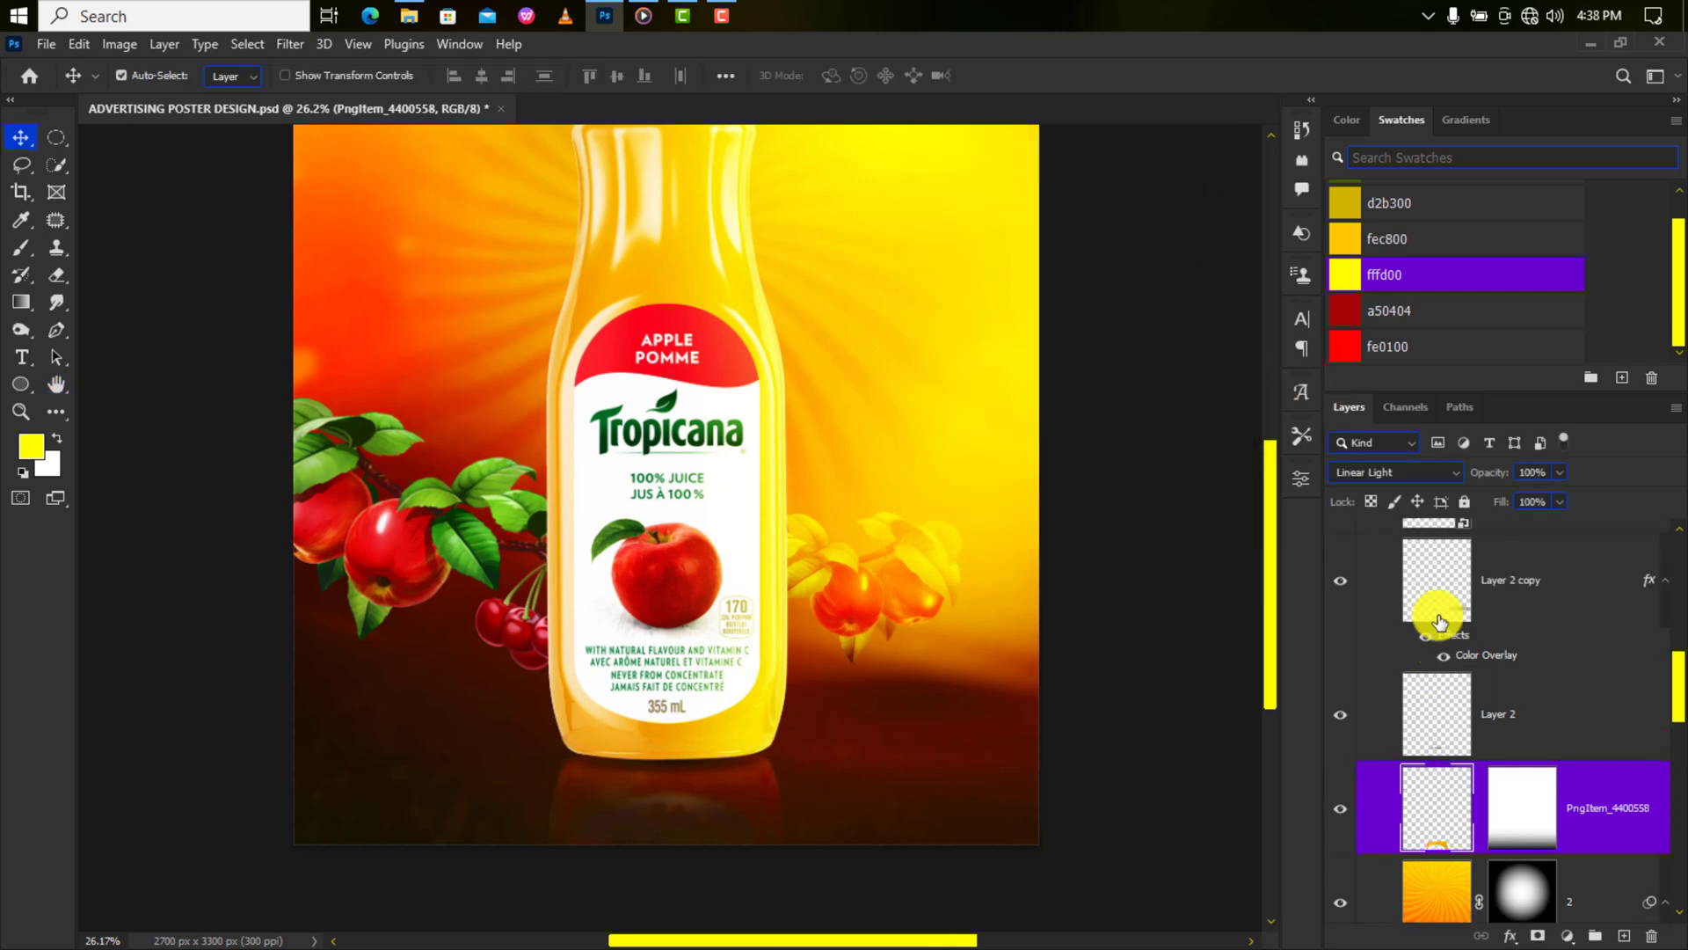
Paint extra soft black across the Curves 1 mask's bottom at 34% opacity and 53% flow.
{"action": "scroll", "coordinate": [1436, 615], "scroll_direction": "up", "scroll_amount": 1}
{"action": "left_click", "coordinate": [1512, 578]}
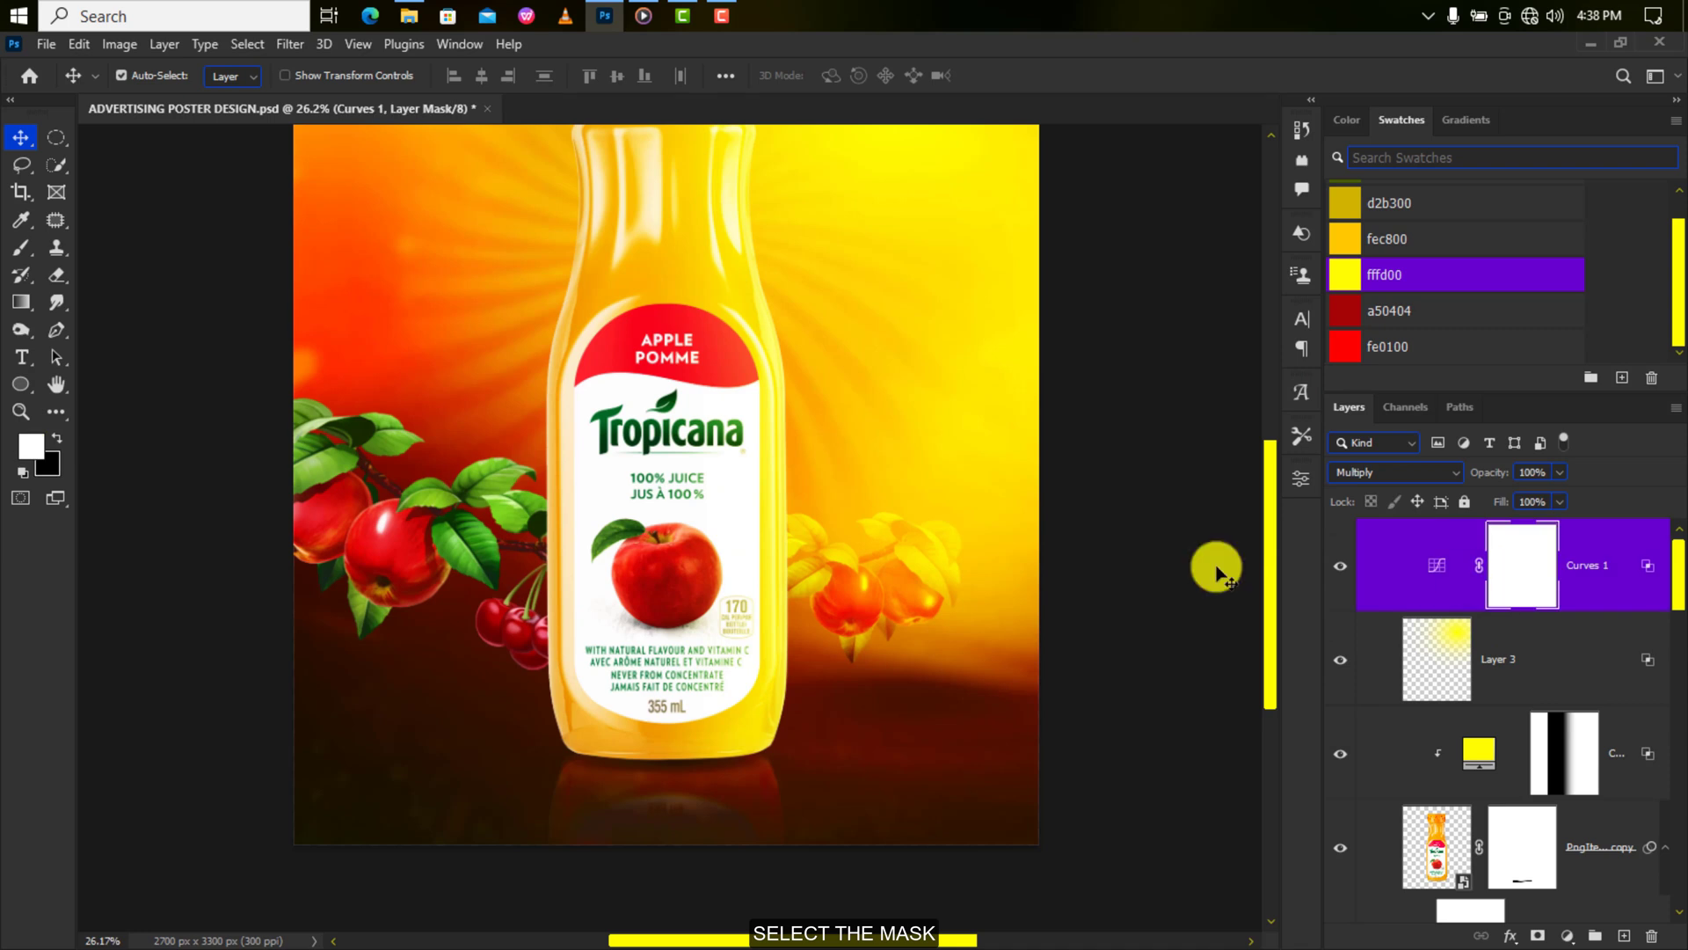
{"action": "left_click", "coordinate": [21, 247]}
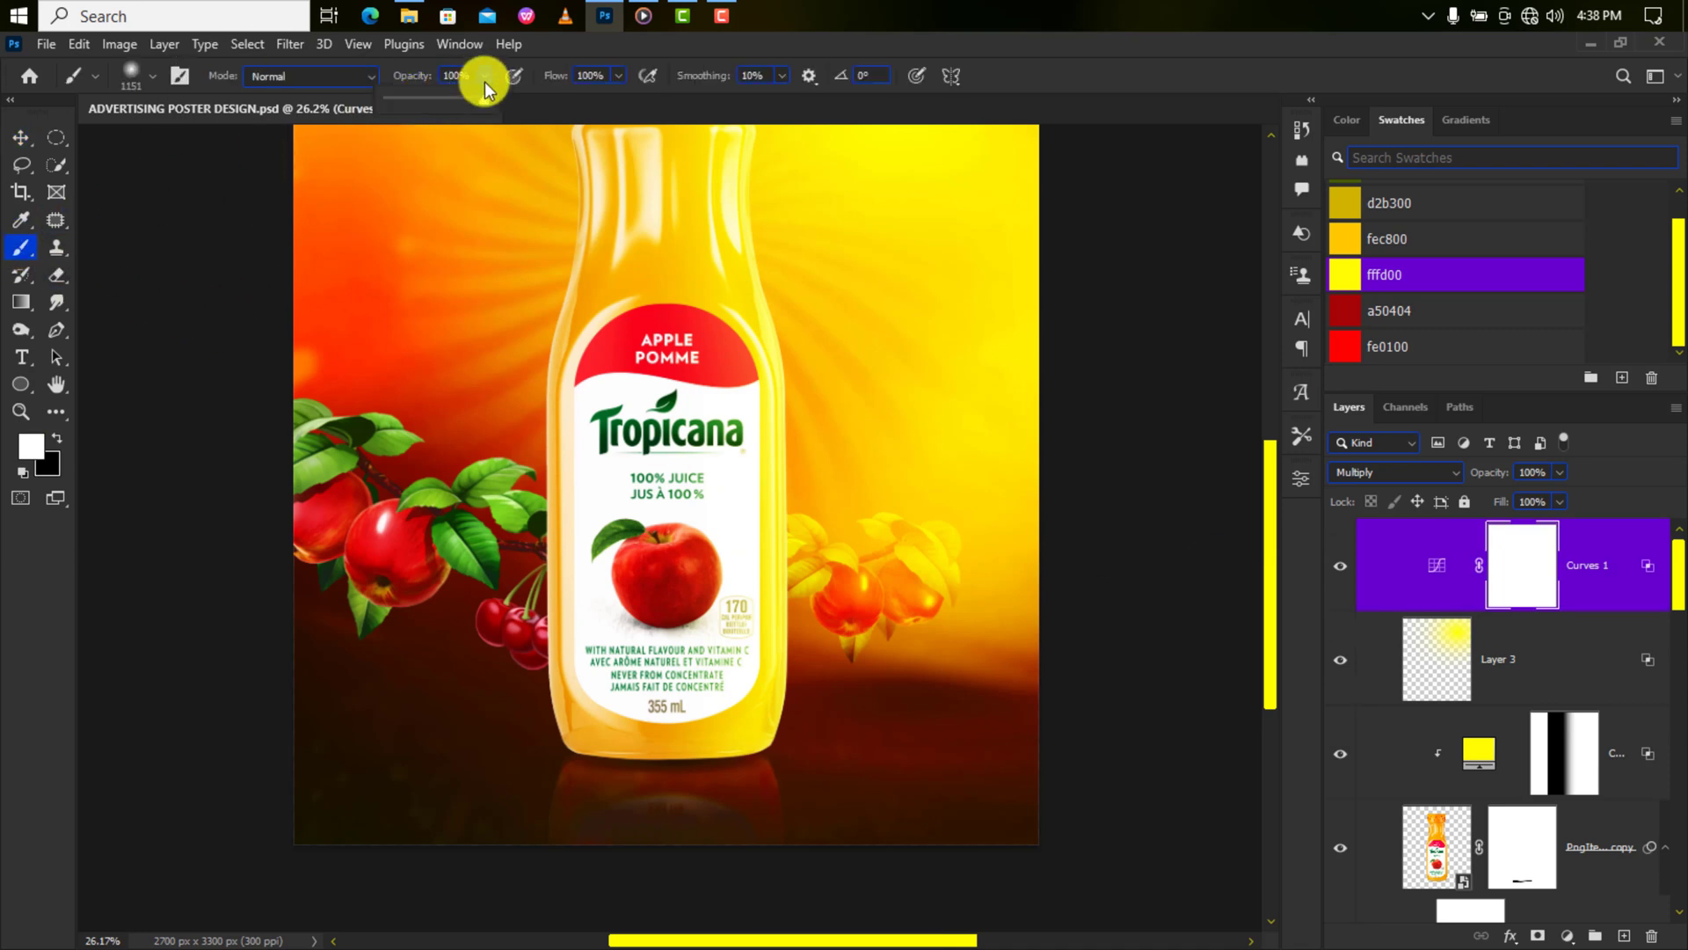
{"action": "left_click_drag", "start_coordinate": [484, 82], "coordinate": [425, 104]}
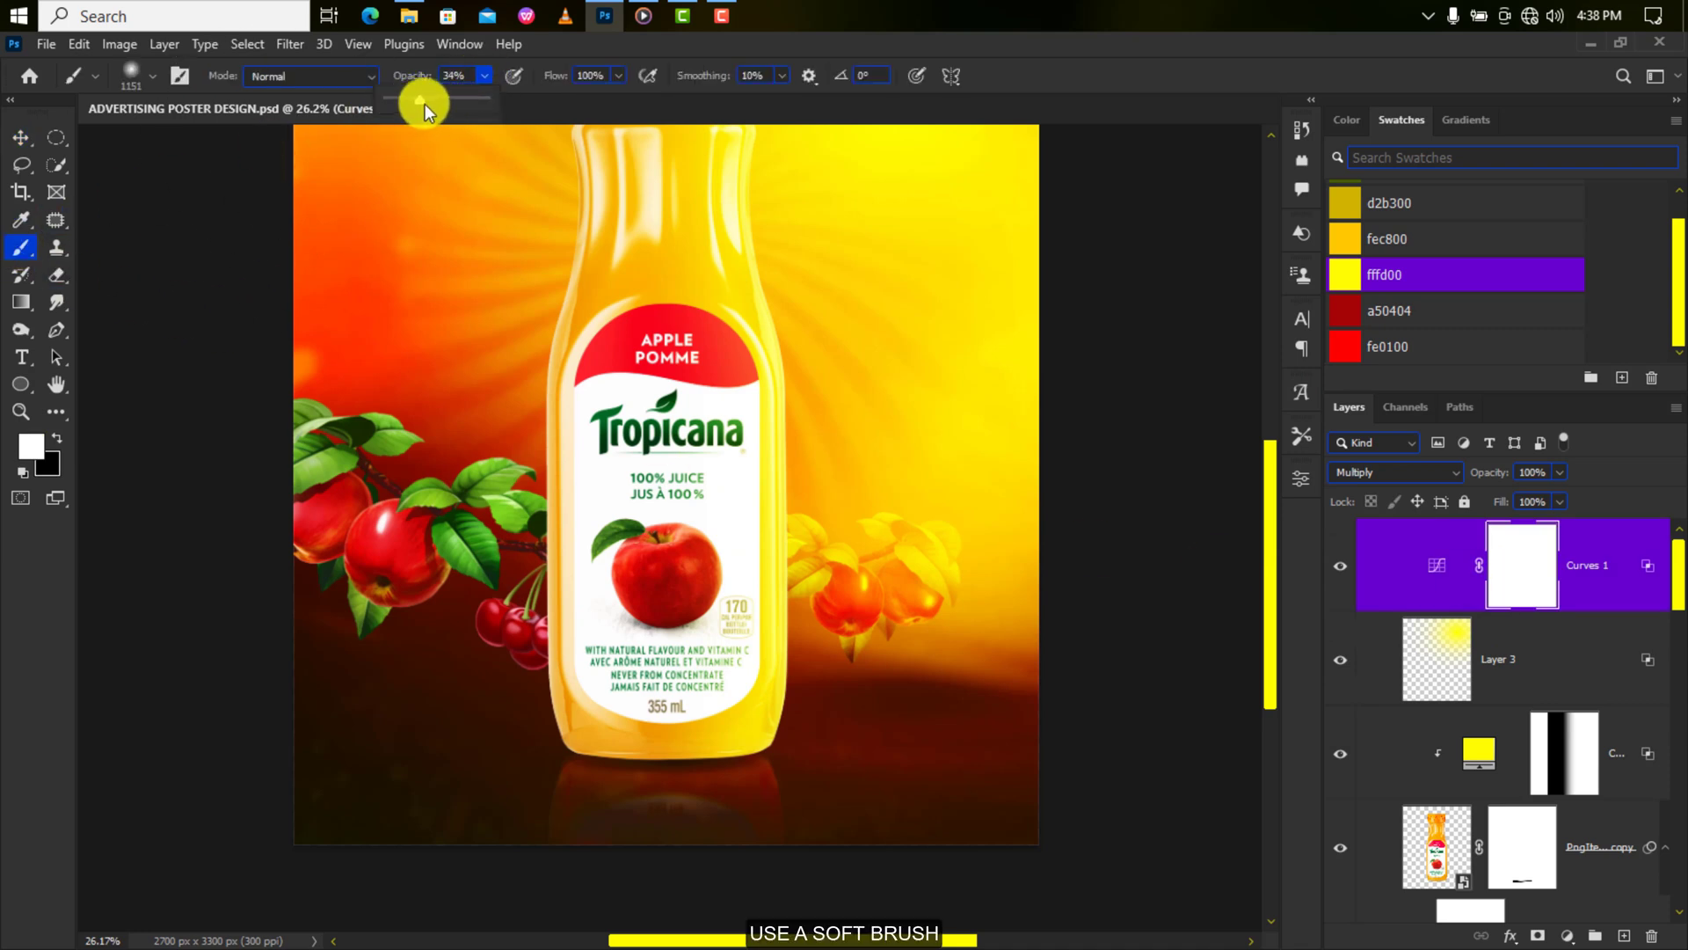
{"action": "left_click", "coordinate": [614, 74]}
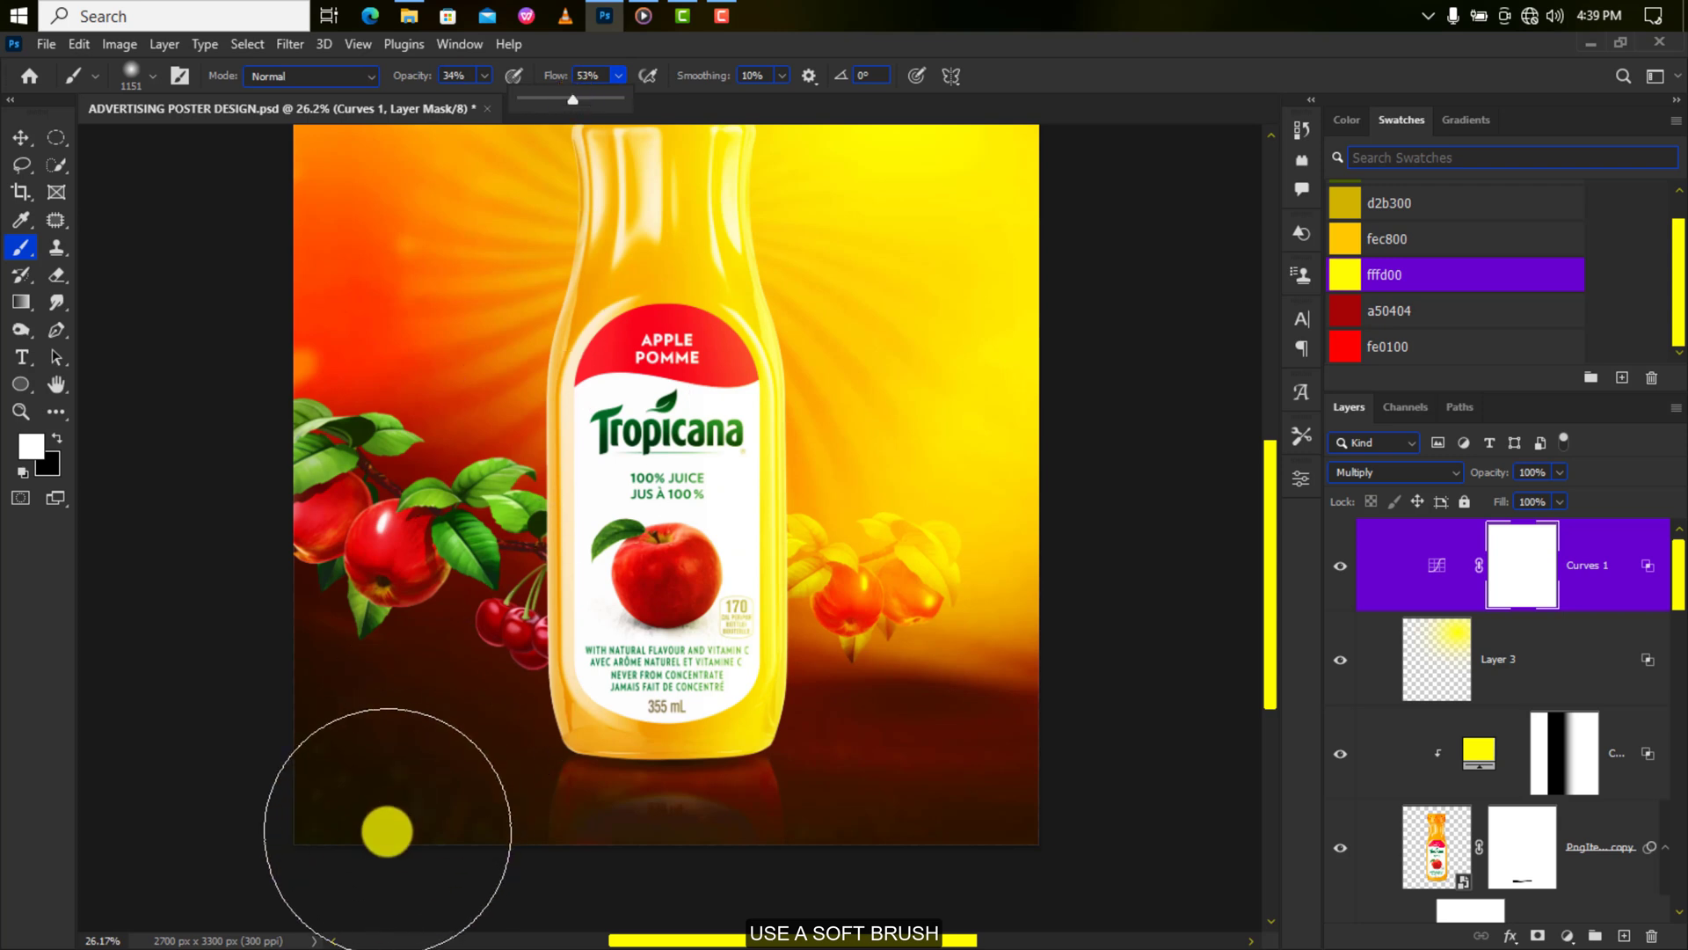
{"action": "left_click", "coordinate": [363, 855]}
{"action": "key", "text": "x"}
{"action": "mouse_move", "coordinate": [362, 856]}
{"action": "left_mouse_down"}
{"action": "mouse_move", "coordinate": [531, 915]}
{"action": "mouse_move", "coordinate": [1008, 895]}
{"action": "mouse_move", "coordinate": [546, 873]}
{"action": "mouse_move", "coordinate": [710, 925]}
{"action": "left_mouse_up"}
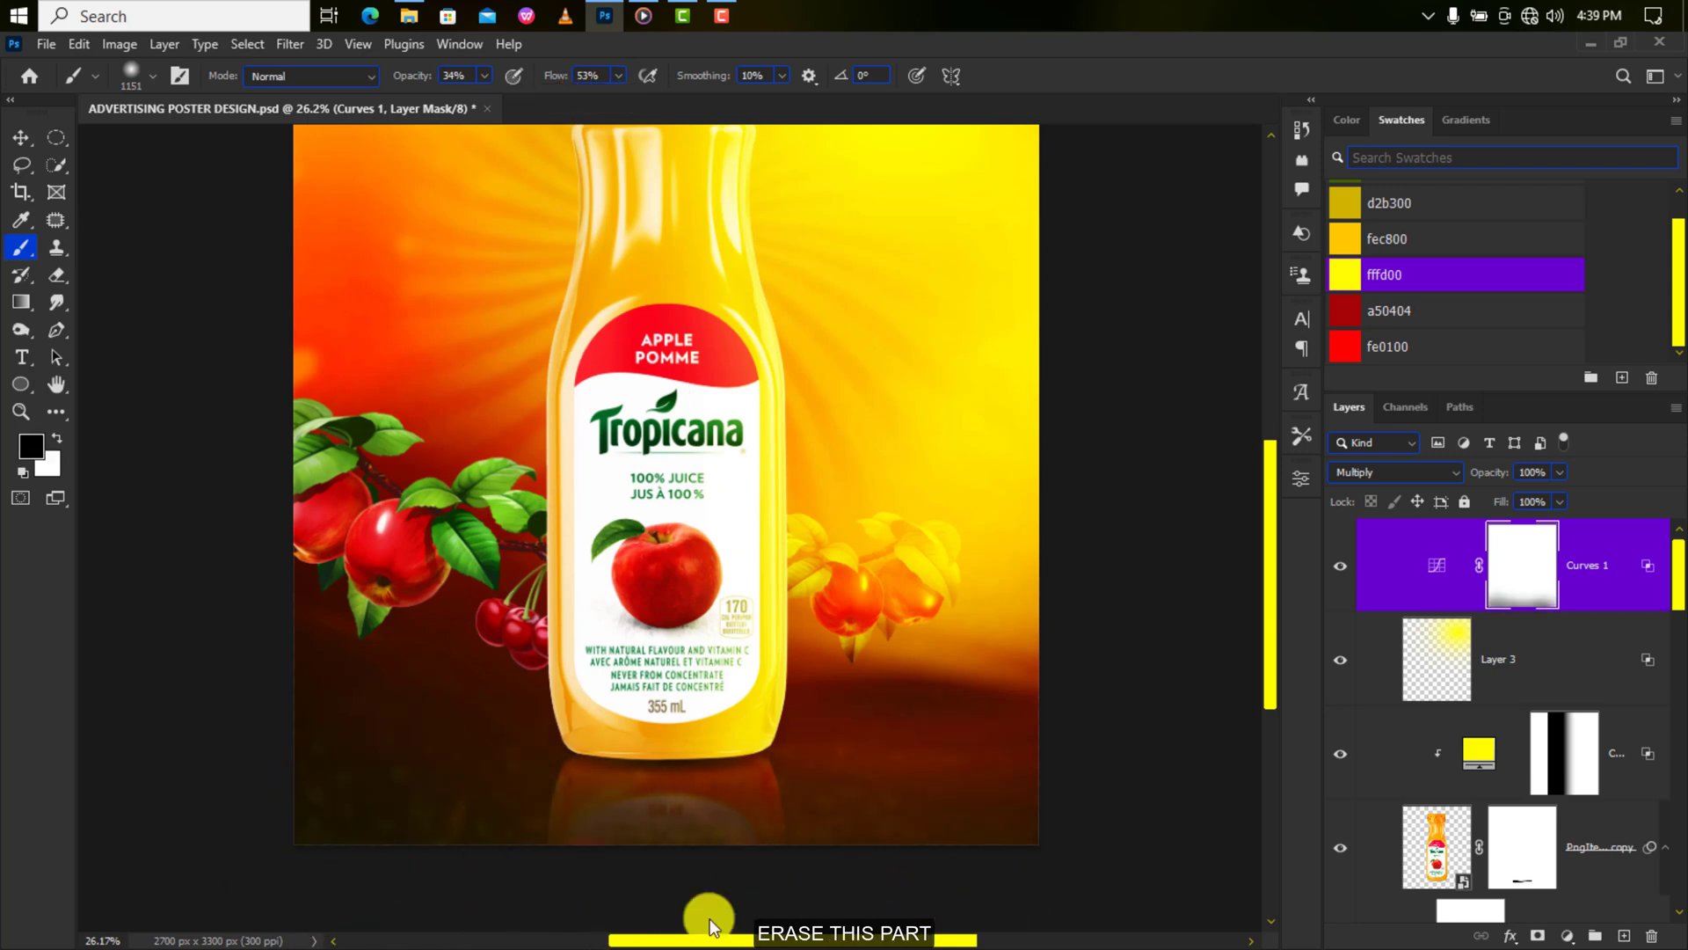
Add a Color Balance adjustment layer and push the shadows' Cyan–Red to +18.
{"action": "key", "text": "v"}
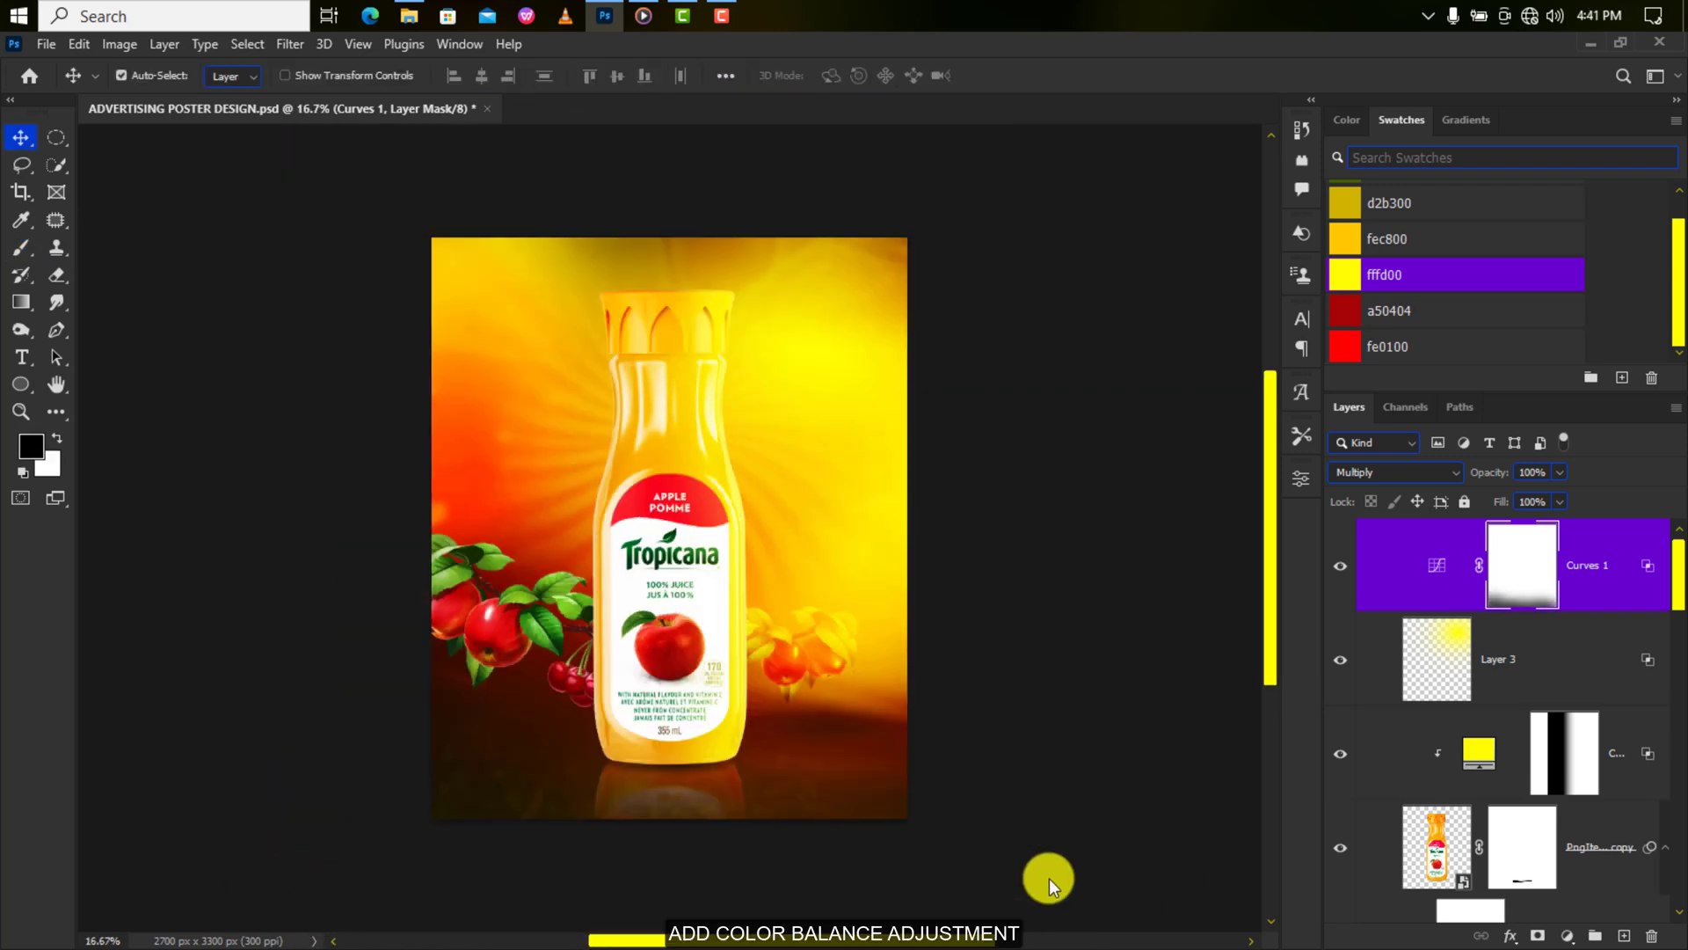
{"action": "left_click", "coordinate": [1567, 936]}
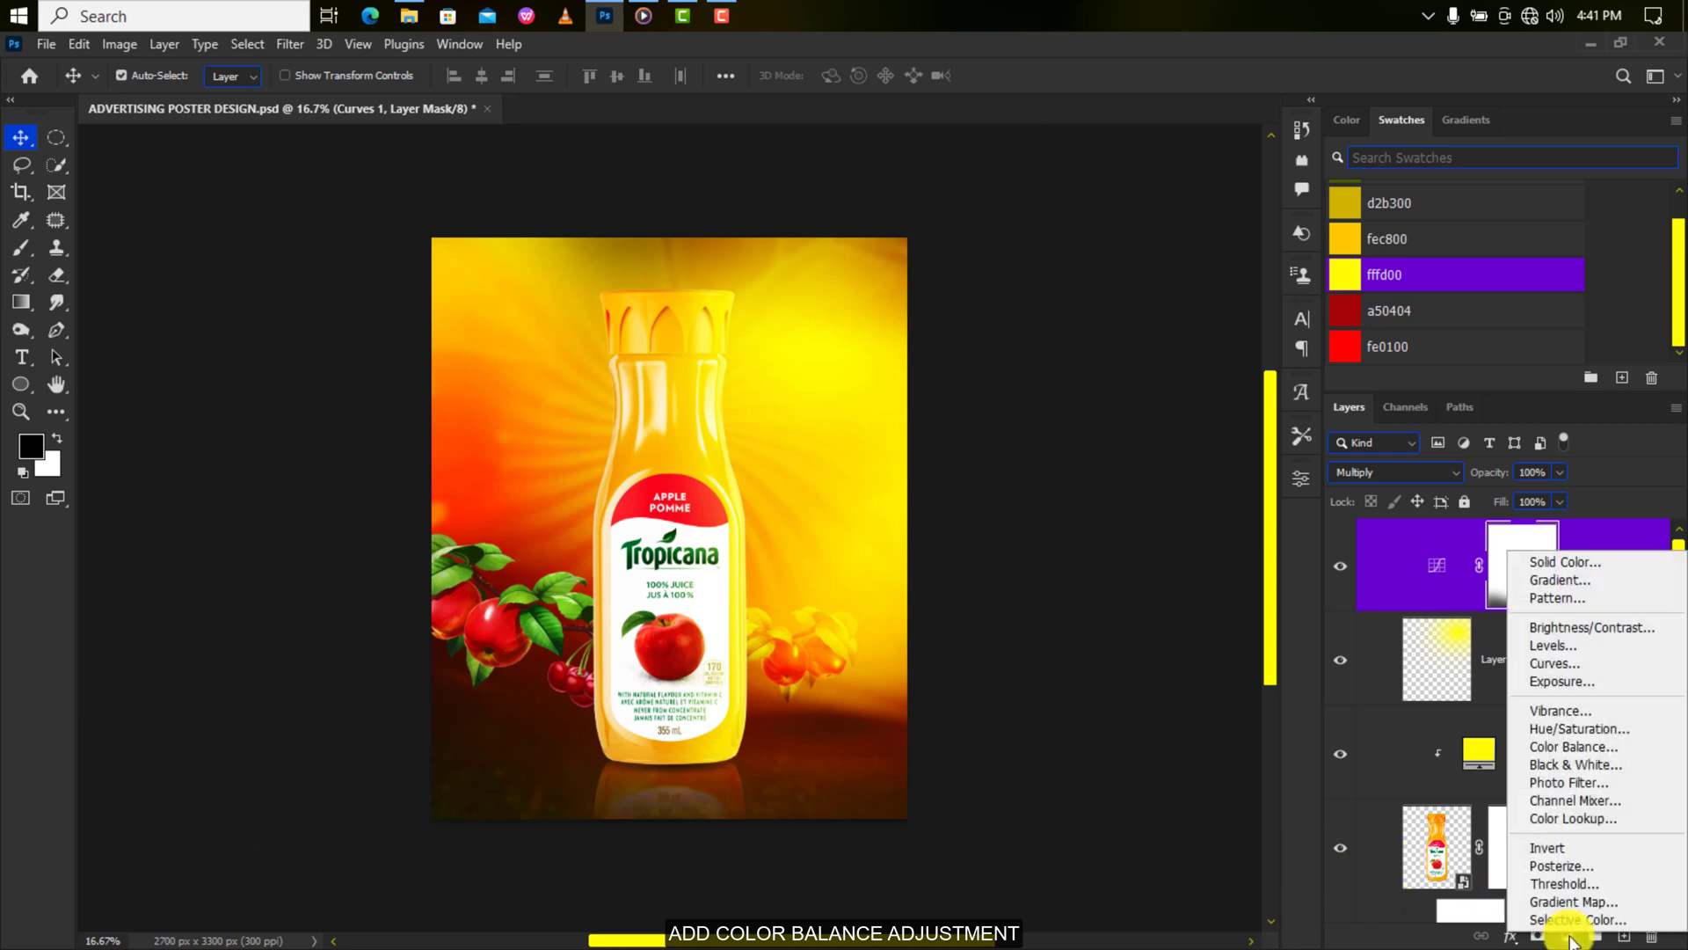
{"action": "left_click", "coordinate": [1555, 749]}
{"action": "left_click", "coordinate": [1121, 542]}
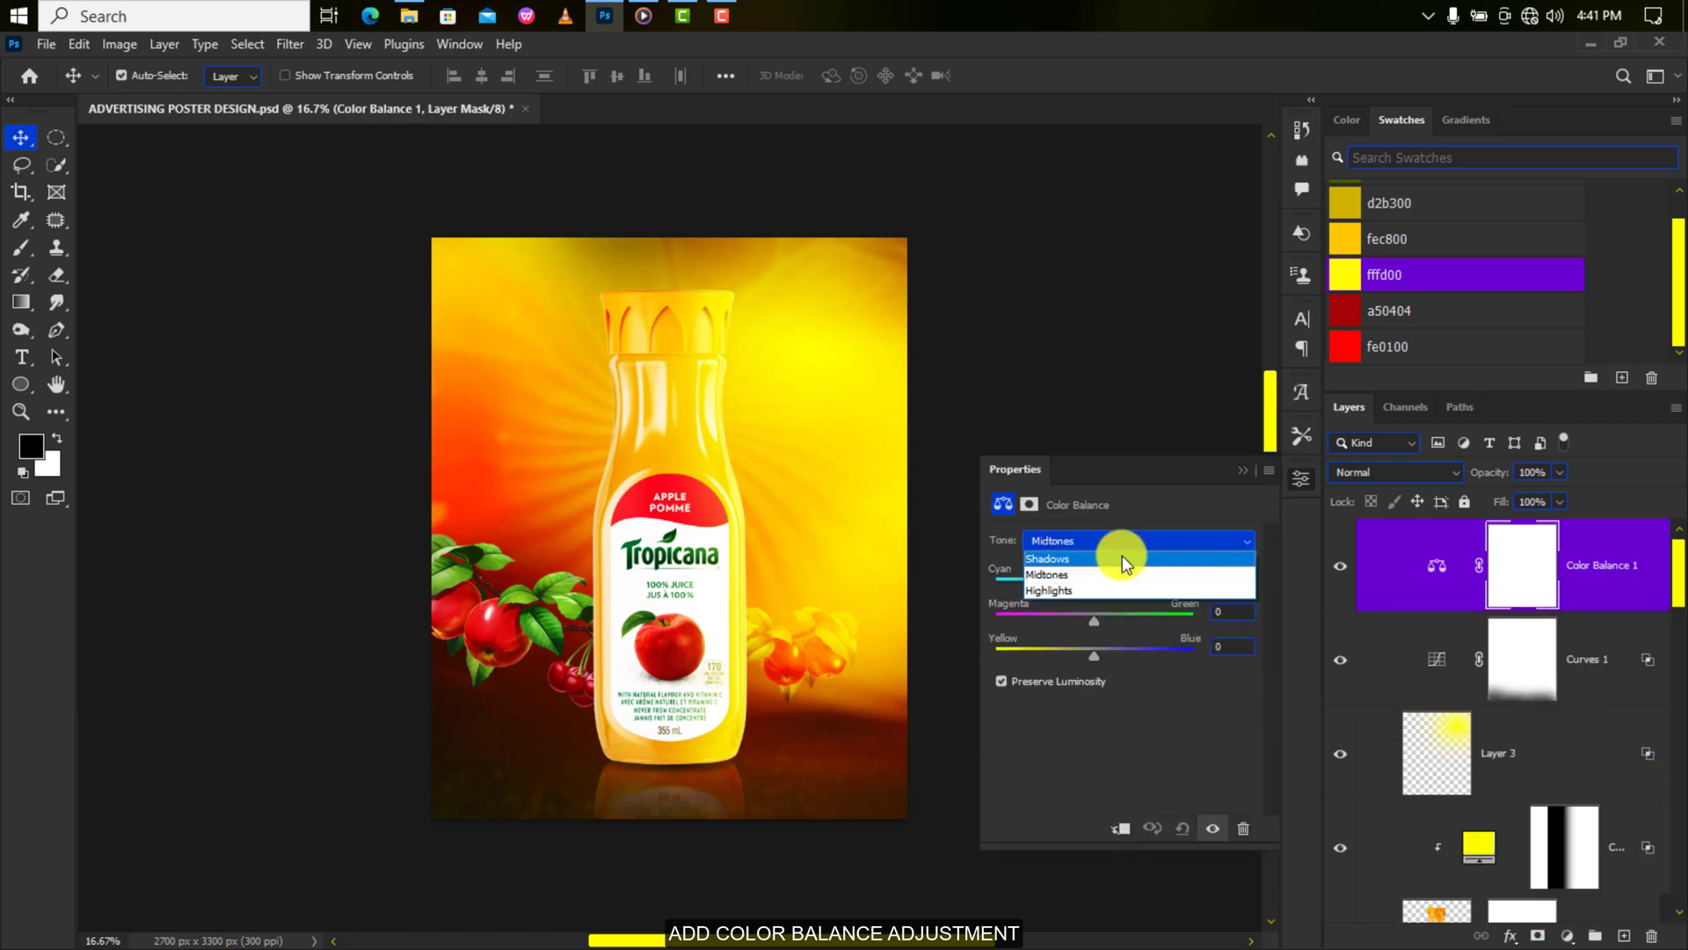
{"action": "left_click", "coordinate": [1122, 558]}
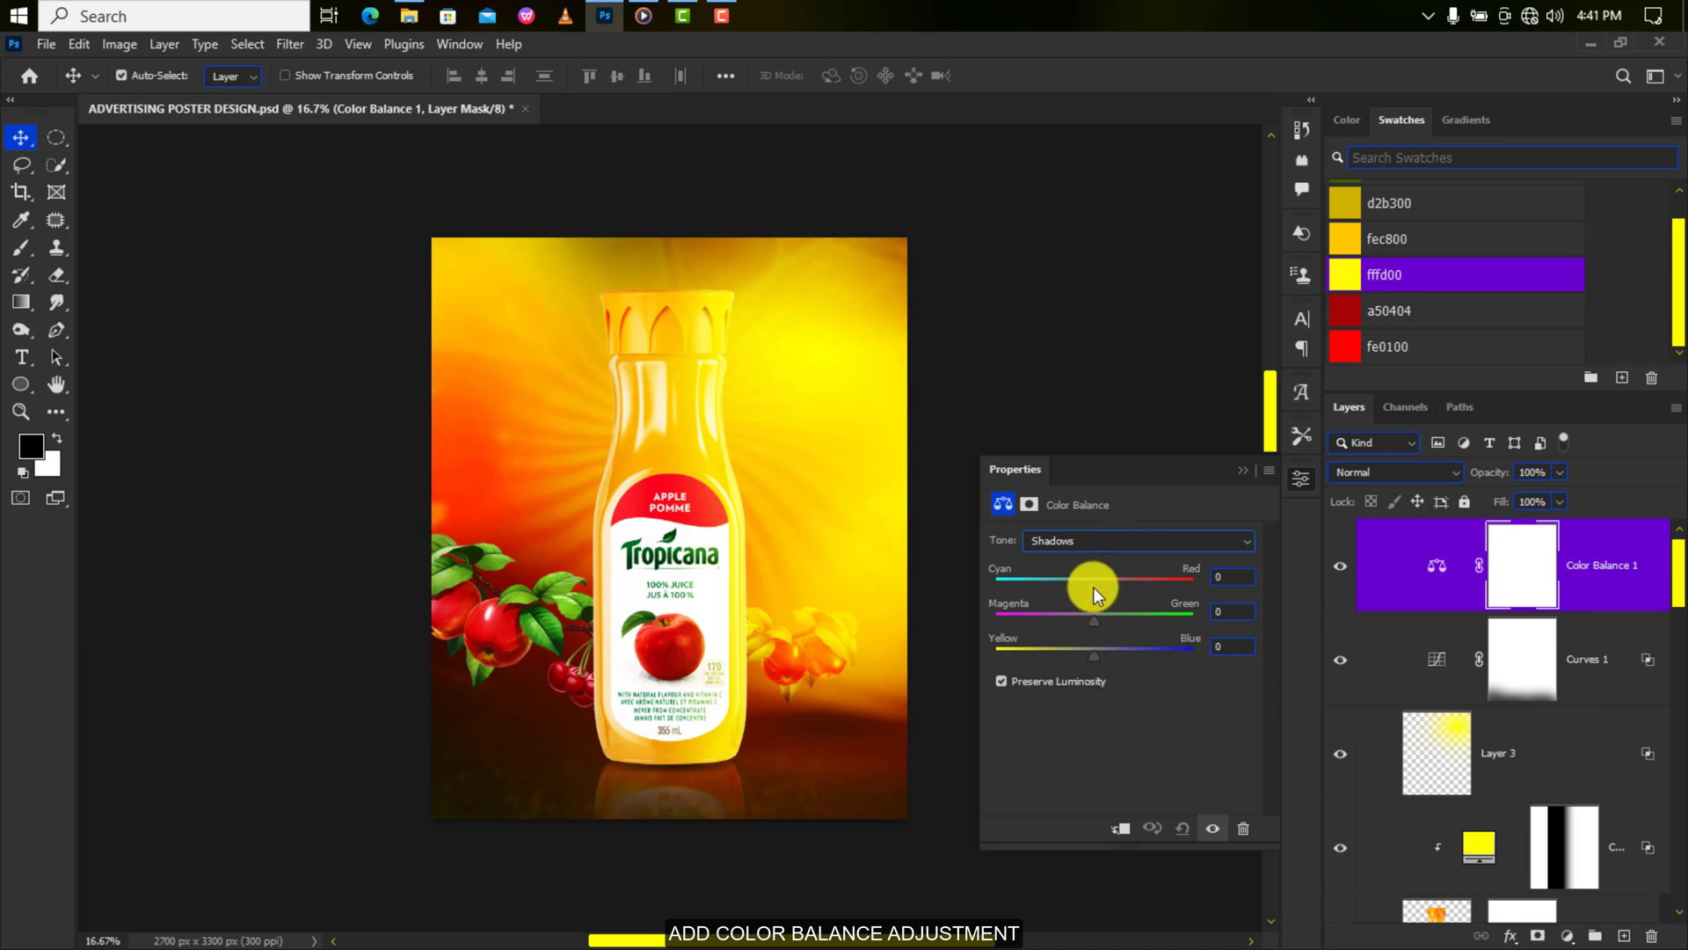
{"action": "left_click_drag", "start_coordinate": [1094, 587], "coordinate": [1112, 593]}
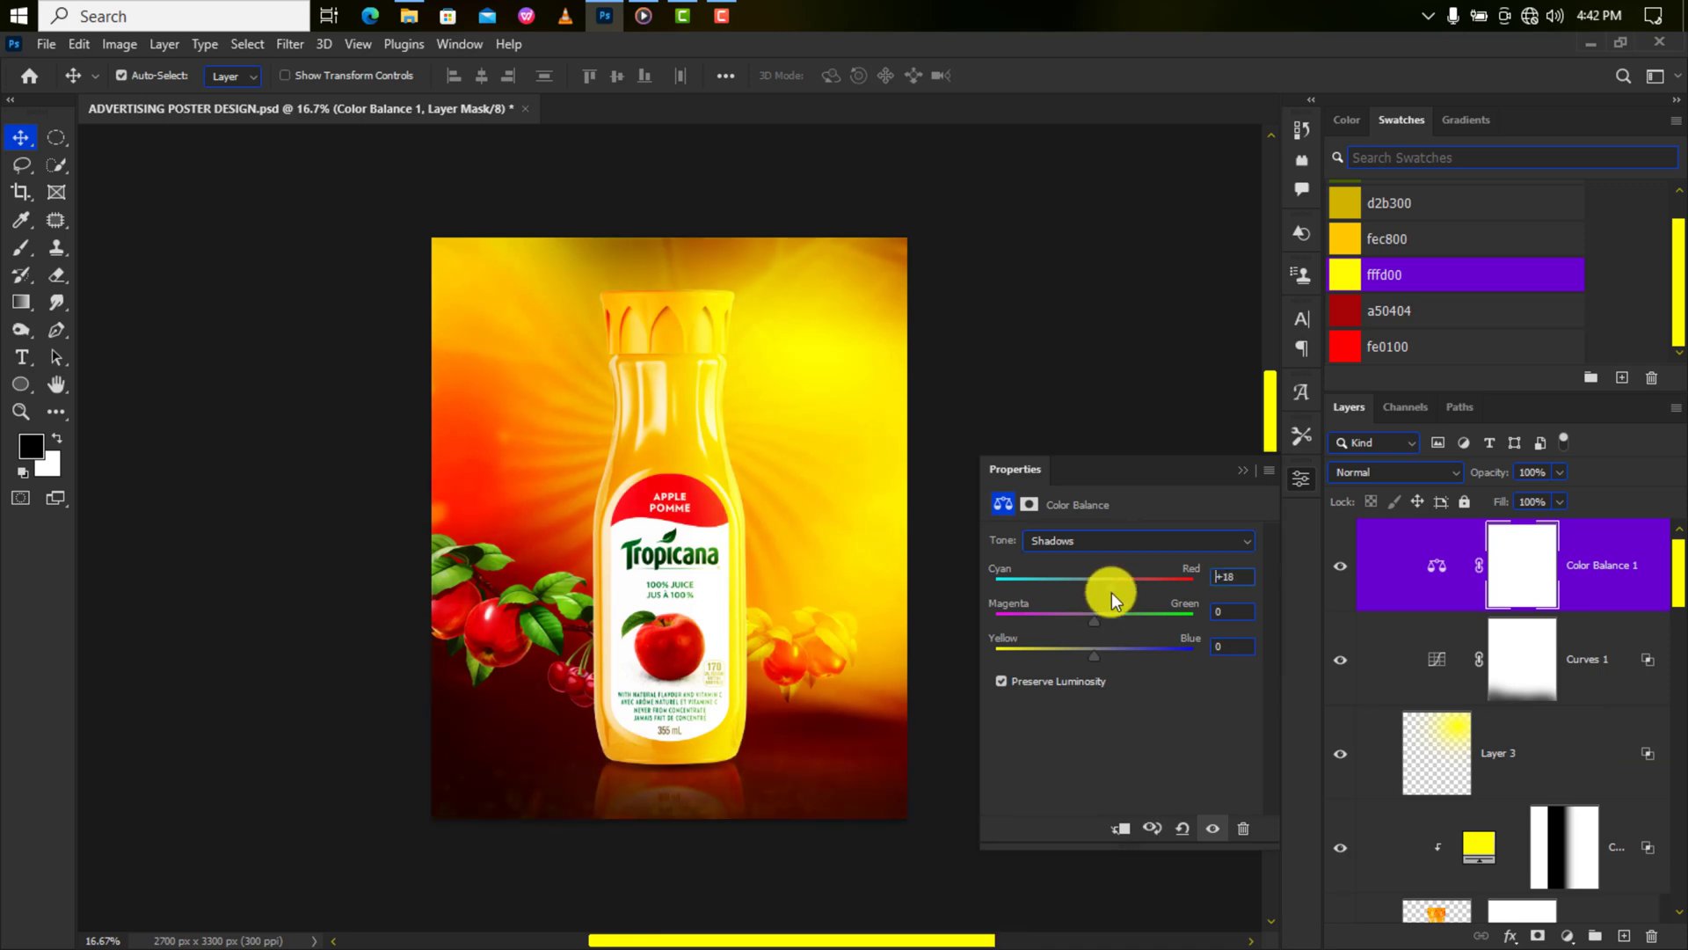
{"action": "left_click", "coordinate": [1238, 576]}
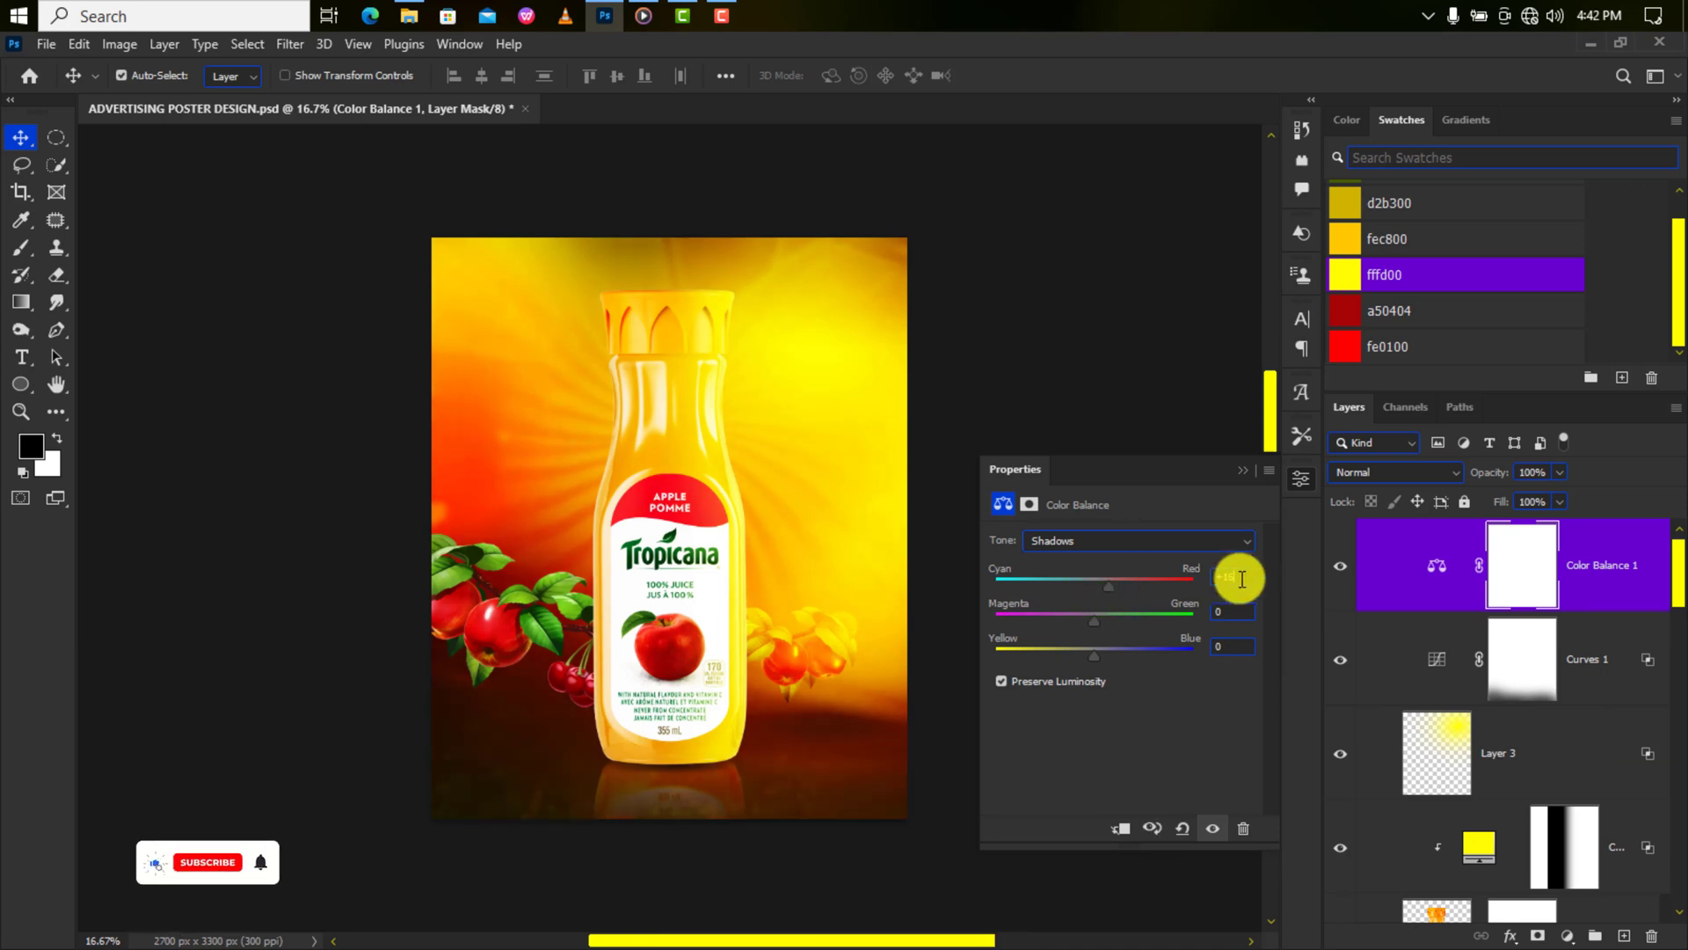
Set the highlights to Cyan–Red -7 and Yellow–Blue -19.
{"action": "left_click", "coordinate": [1154, 542]}
{"action": "left_click", "coordinate": [1149, 584]}
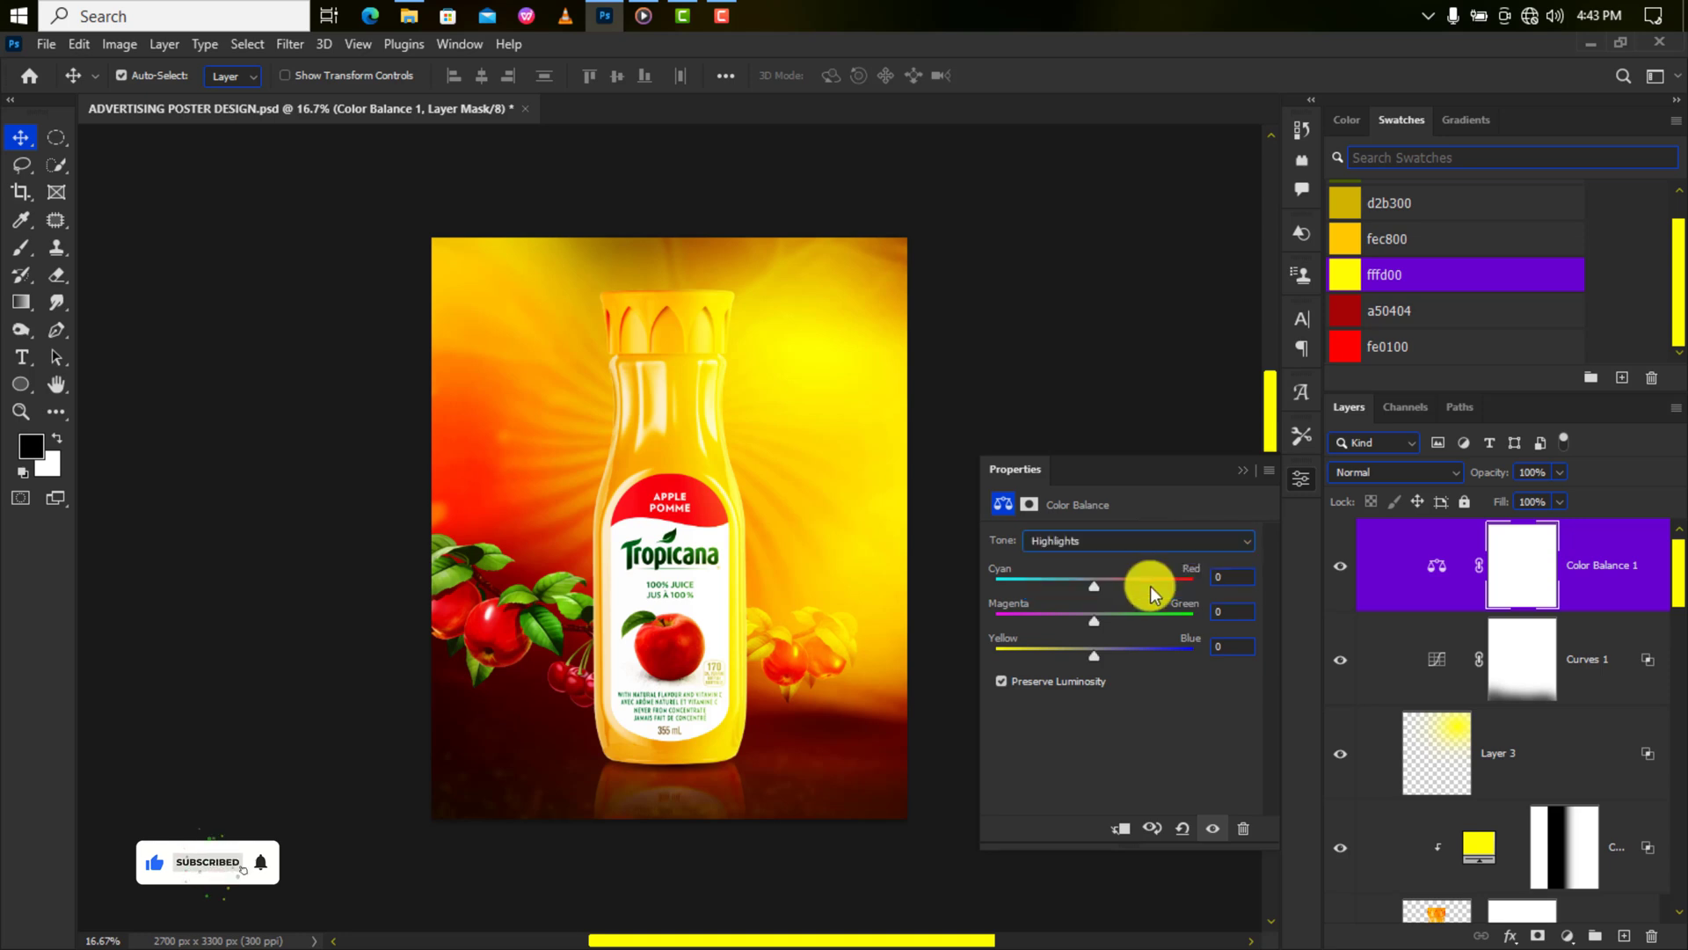
{"action": "left_click", "coordinate": [1201, 582]}
{"action": "type", "text": "-7"}
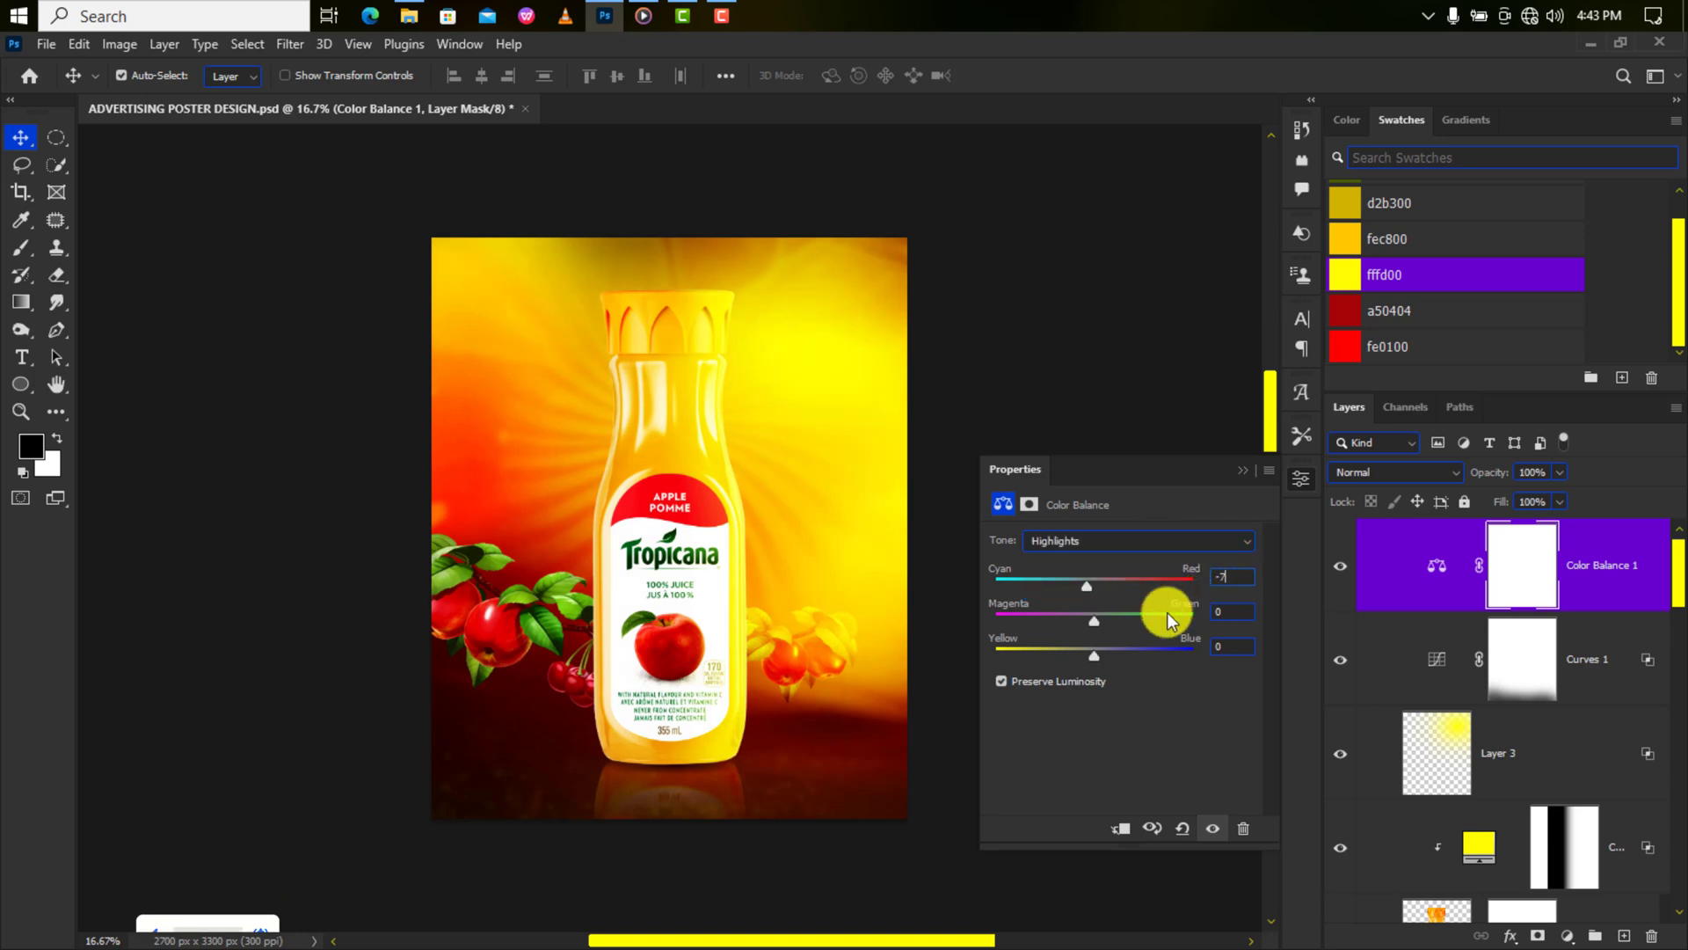
{"action": "left_click_drag", "start_coordinate": [1096, 653], "coordinate": [1060, 658]}
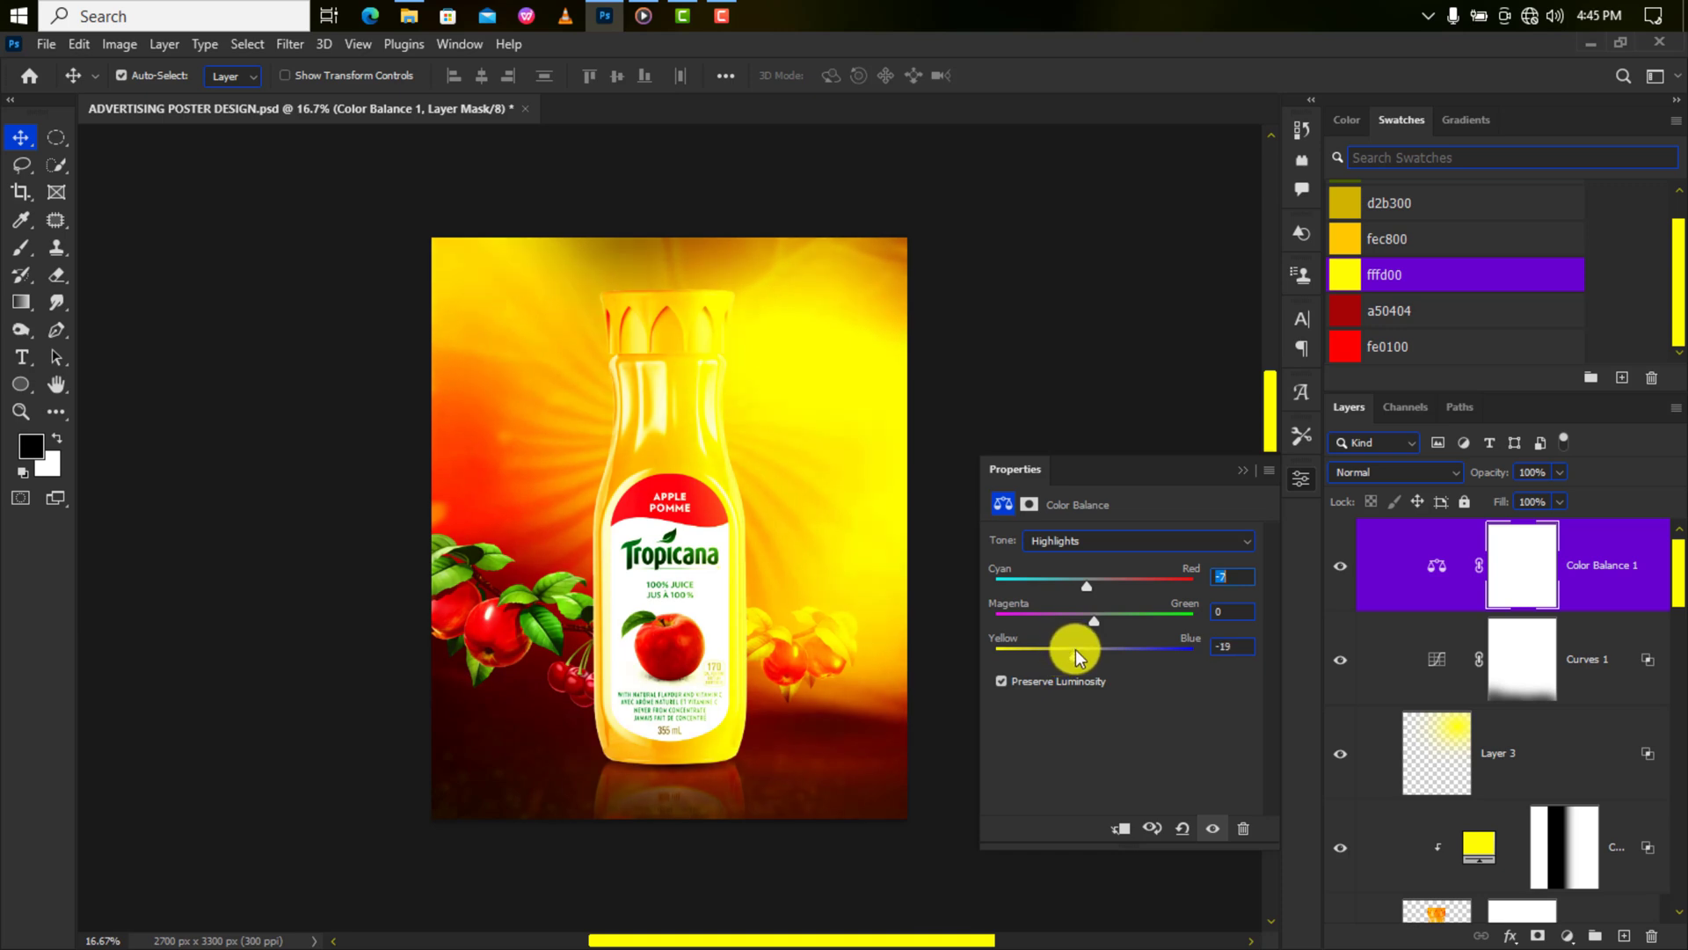
{"action": "left_click", "coordinate": [1454, 735]}
Move Layer 3's yellow glow slightly right and scale it down to about 91%.
{"action": "key", "text": "ctrl+t"}
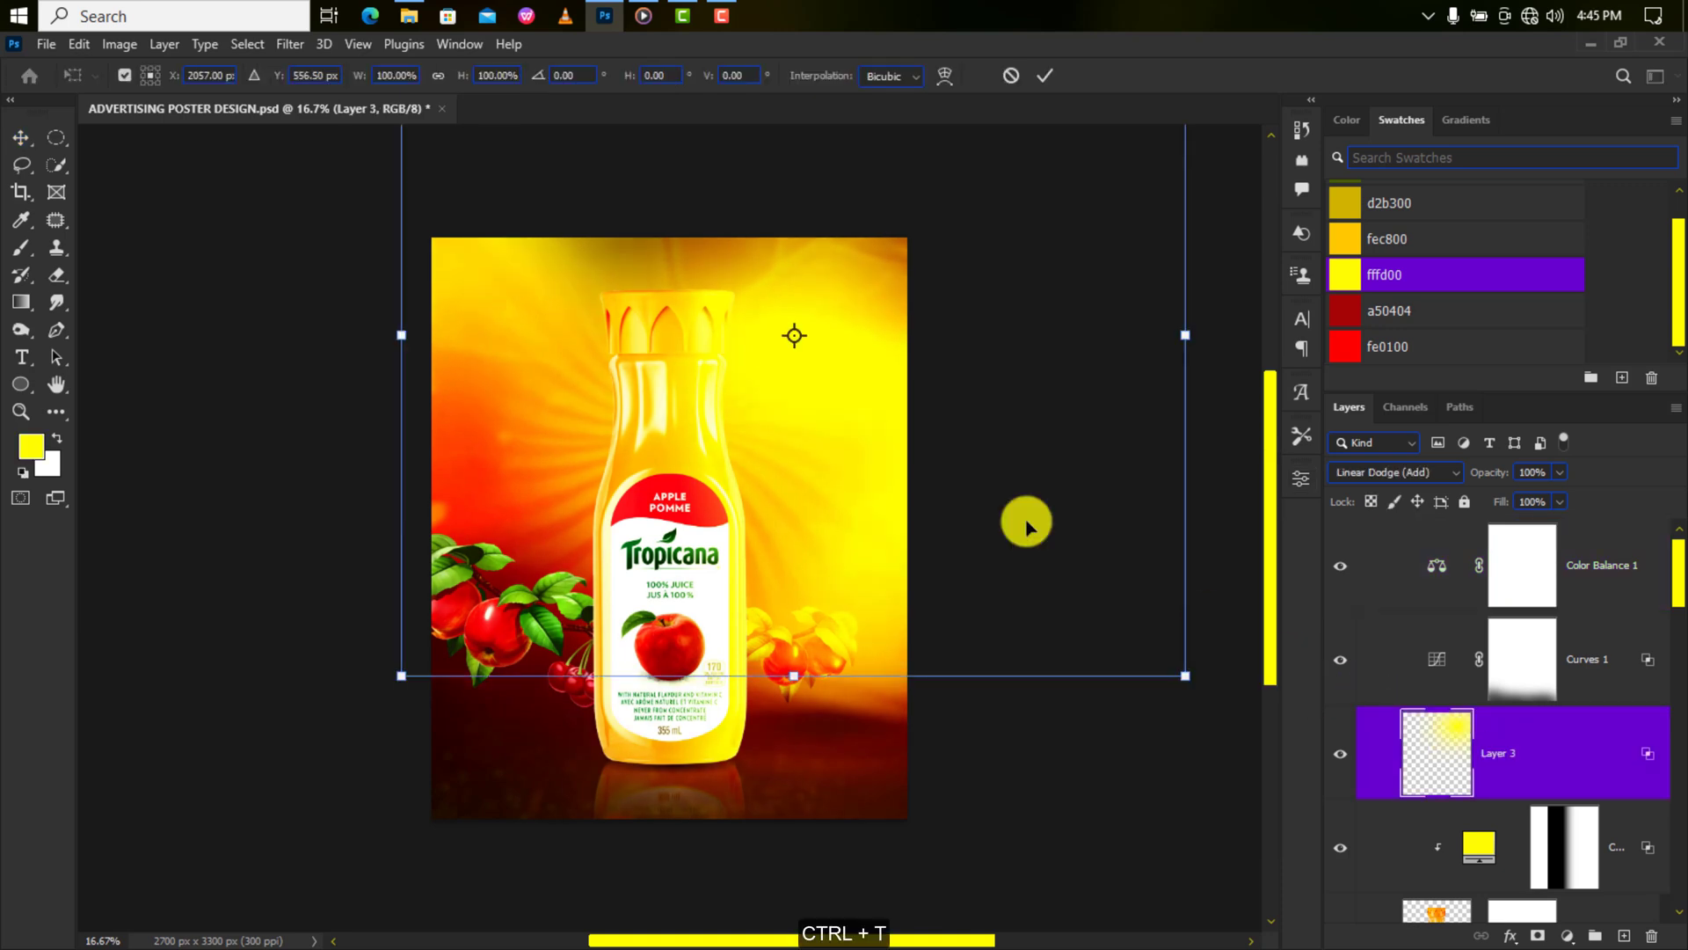
{"action": "left_click_drag", "start_coordinate": [787, 387], "coordinate": [817, 391]}
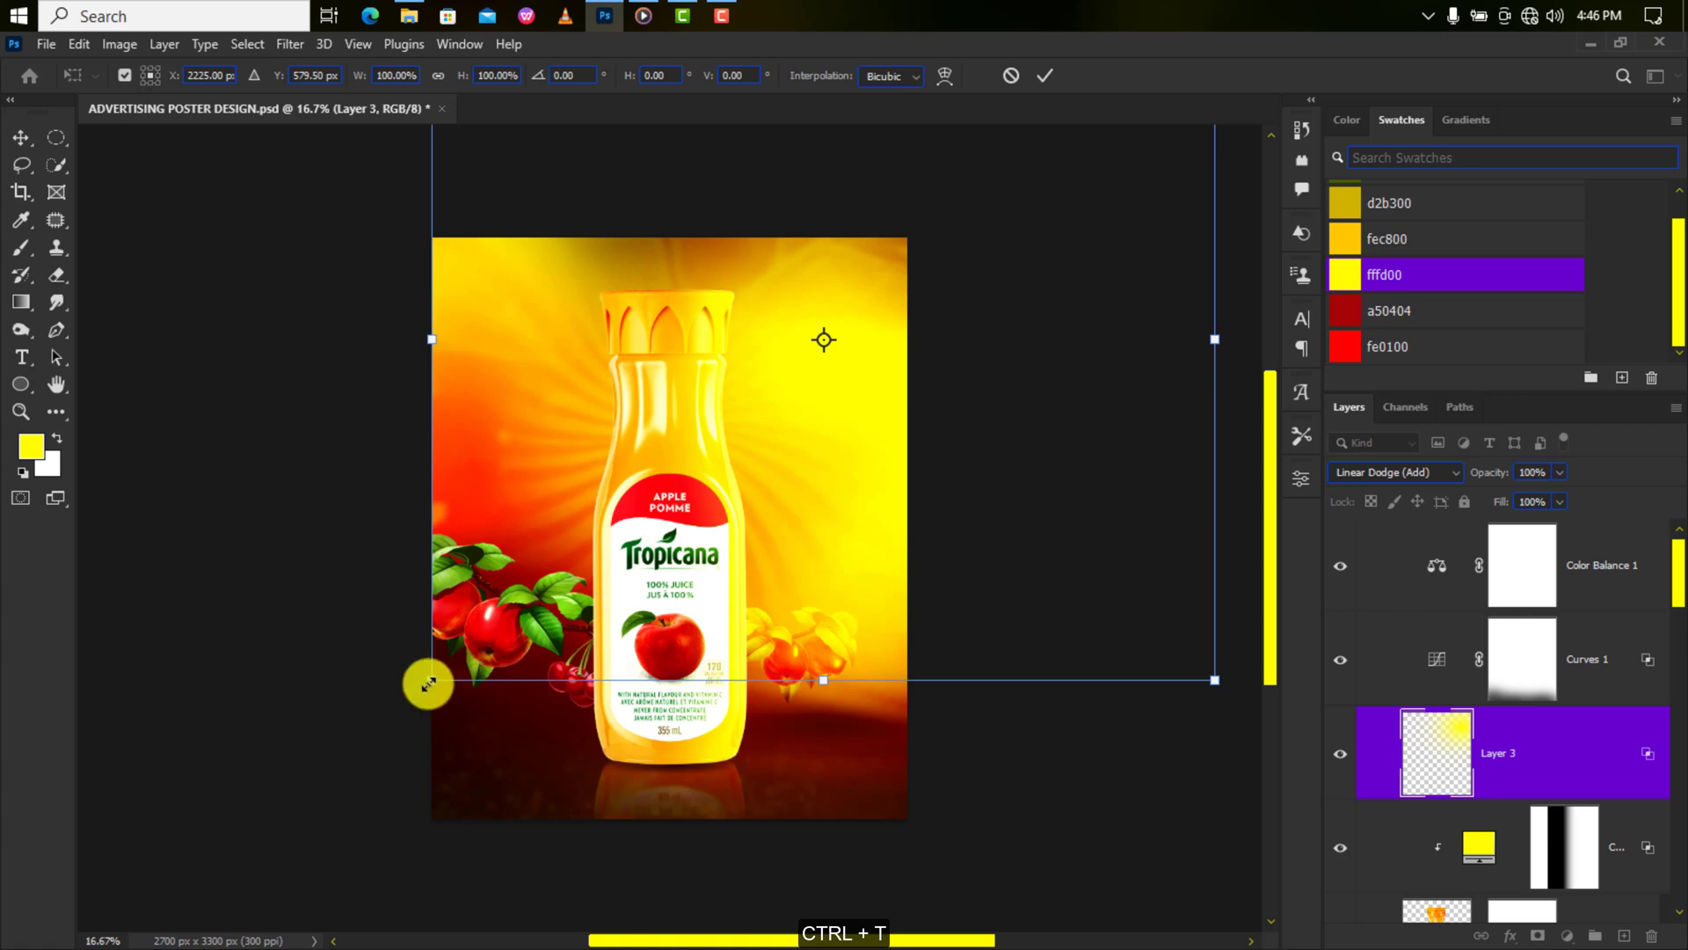
{"action": "left_click_drag", "start_coordinate": [428, 684], "coordinate": [487, 659]}
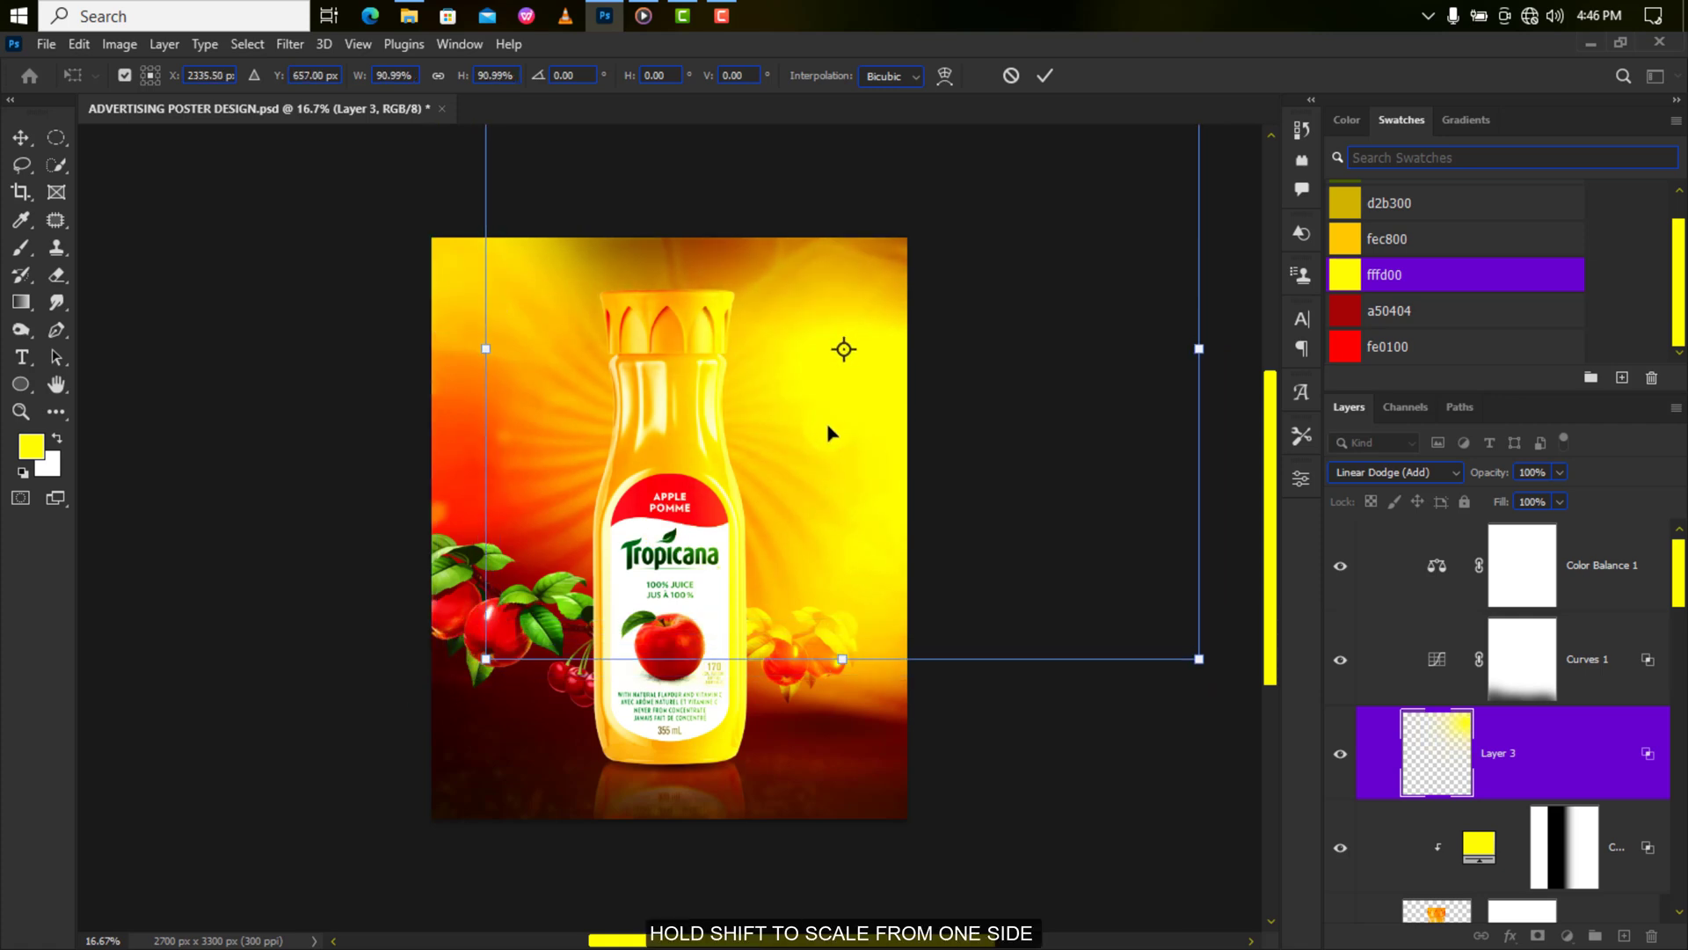
{"action": "left_click_drag", "start_coordinate": [827, 426], "coordinate": [826, 428]}
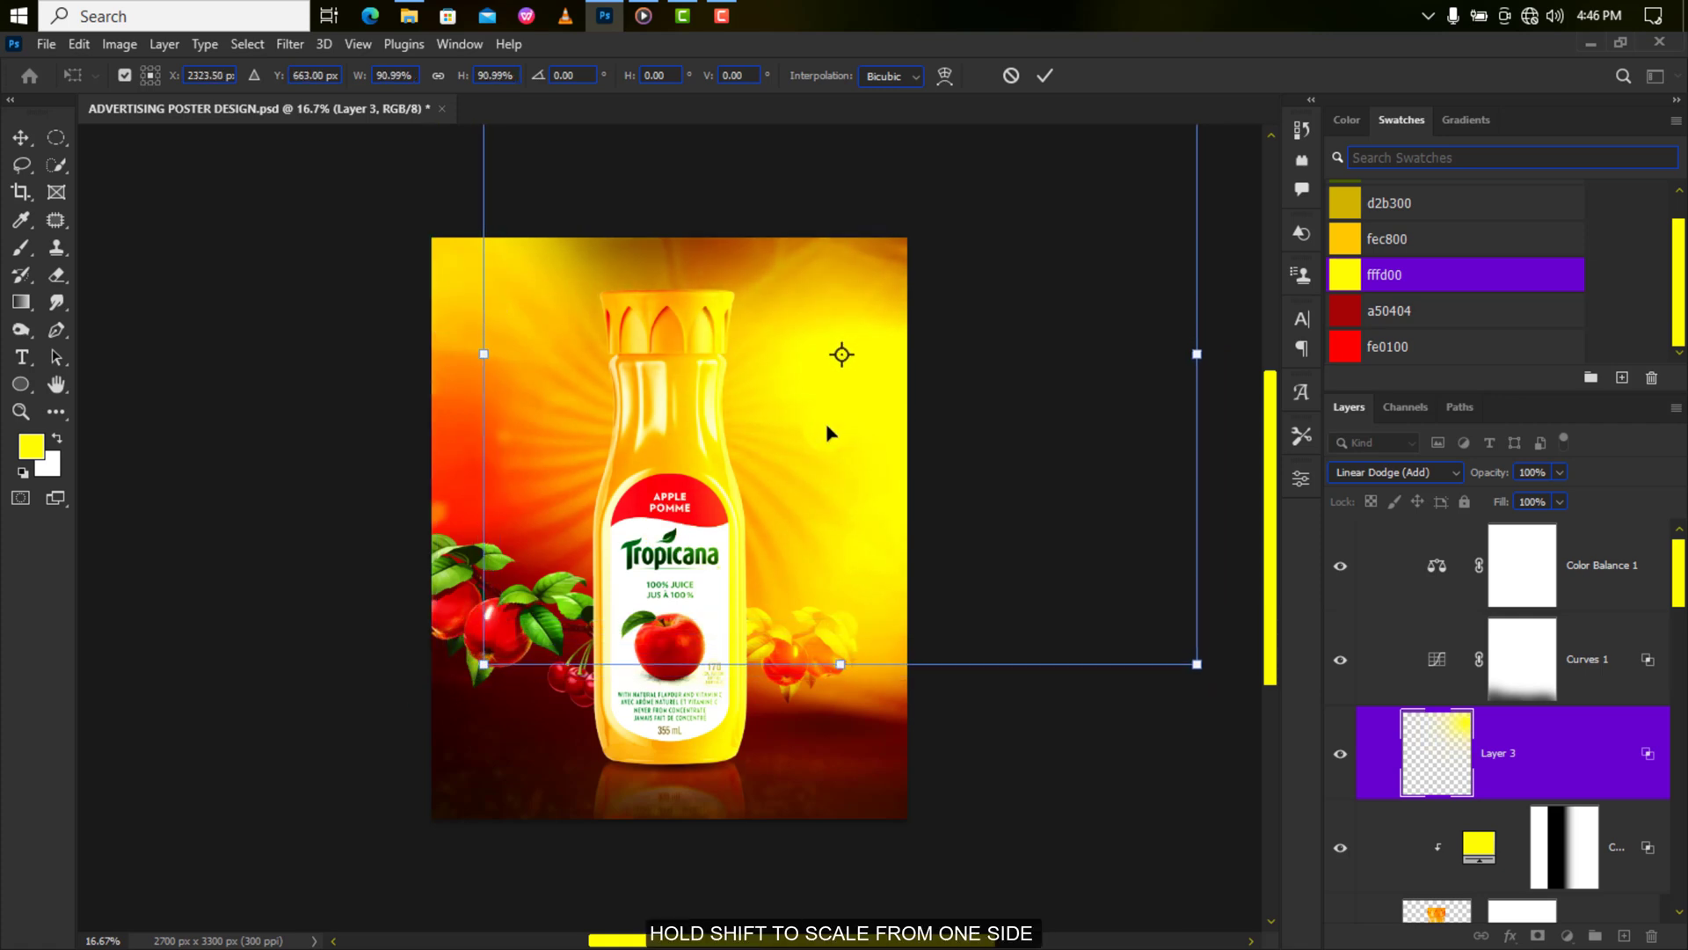
{"action": "left_click", "coordinate": [1044, 76]}
Select the PngItem_4400558 layer mask in the Layers panel.
{"action": "scroll", "coordinate": [1406, 669], "scroll_direction": "down", "scroll_amount": 5}
{"action": "scroll", "coordinate": [1405, 673], "scroll_direction": "down", "scroll_amount": 1}
{"action": "left_click", "coordinate": [1523, 716]}
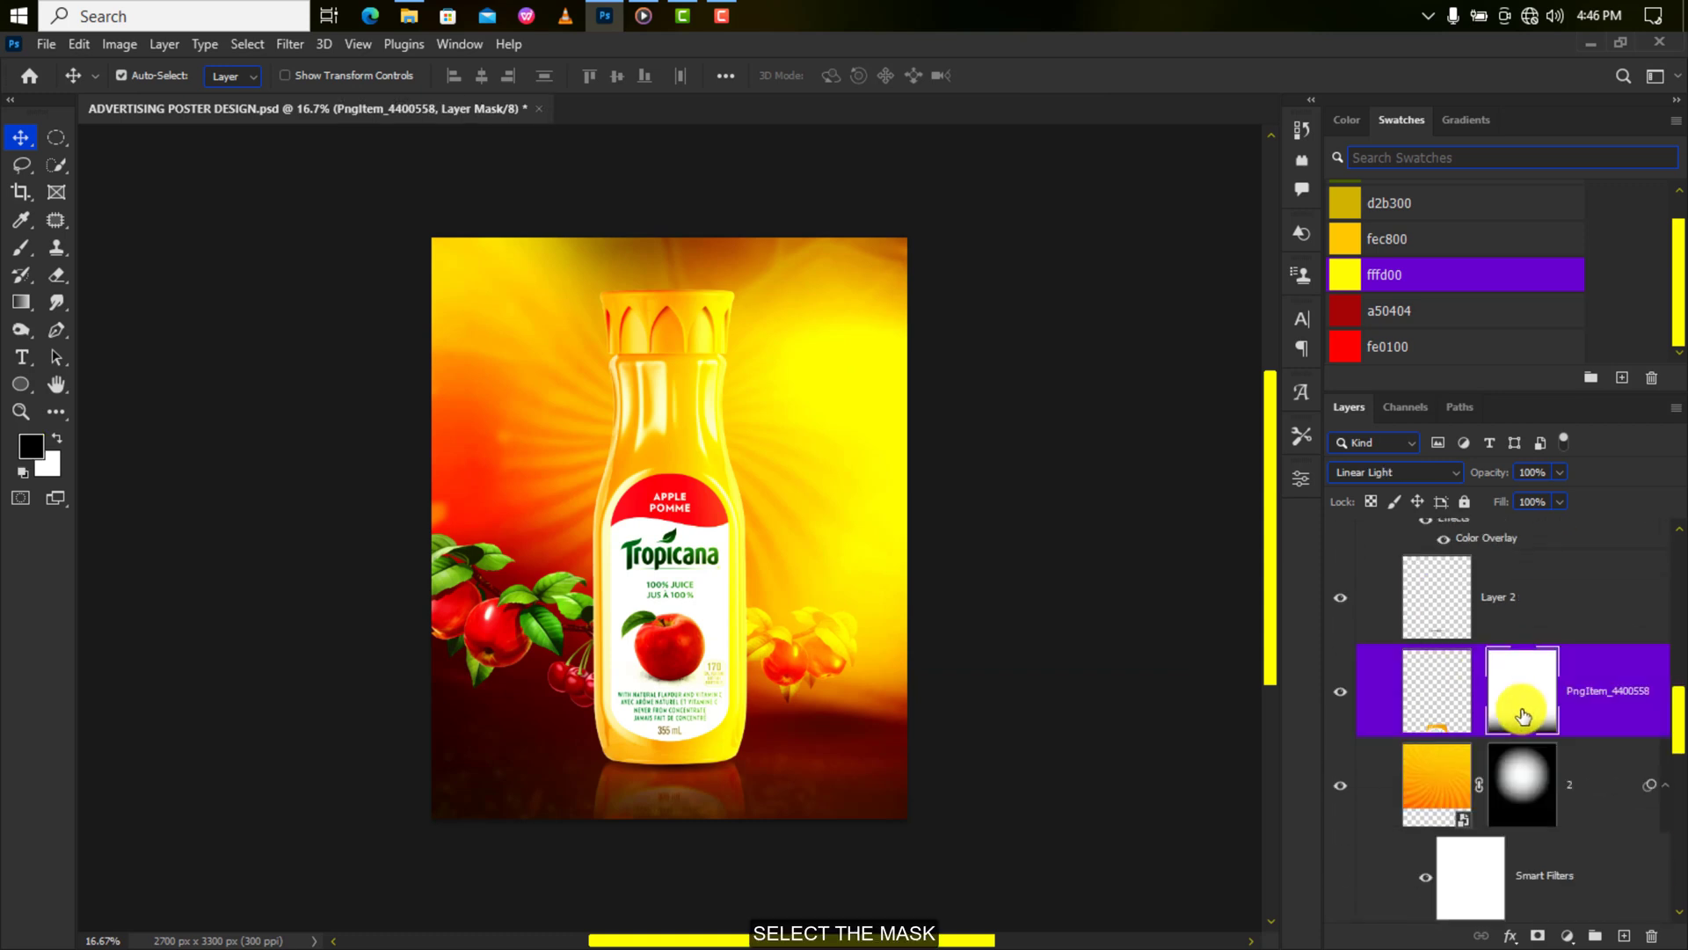
With a soft brush at 82% opacity, paint black to fade the mask's bottom.
{"action": "left_click", "coordinate": [22, 251]}
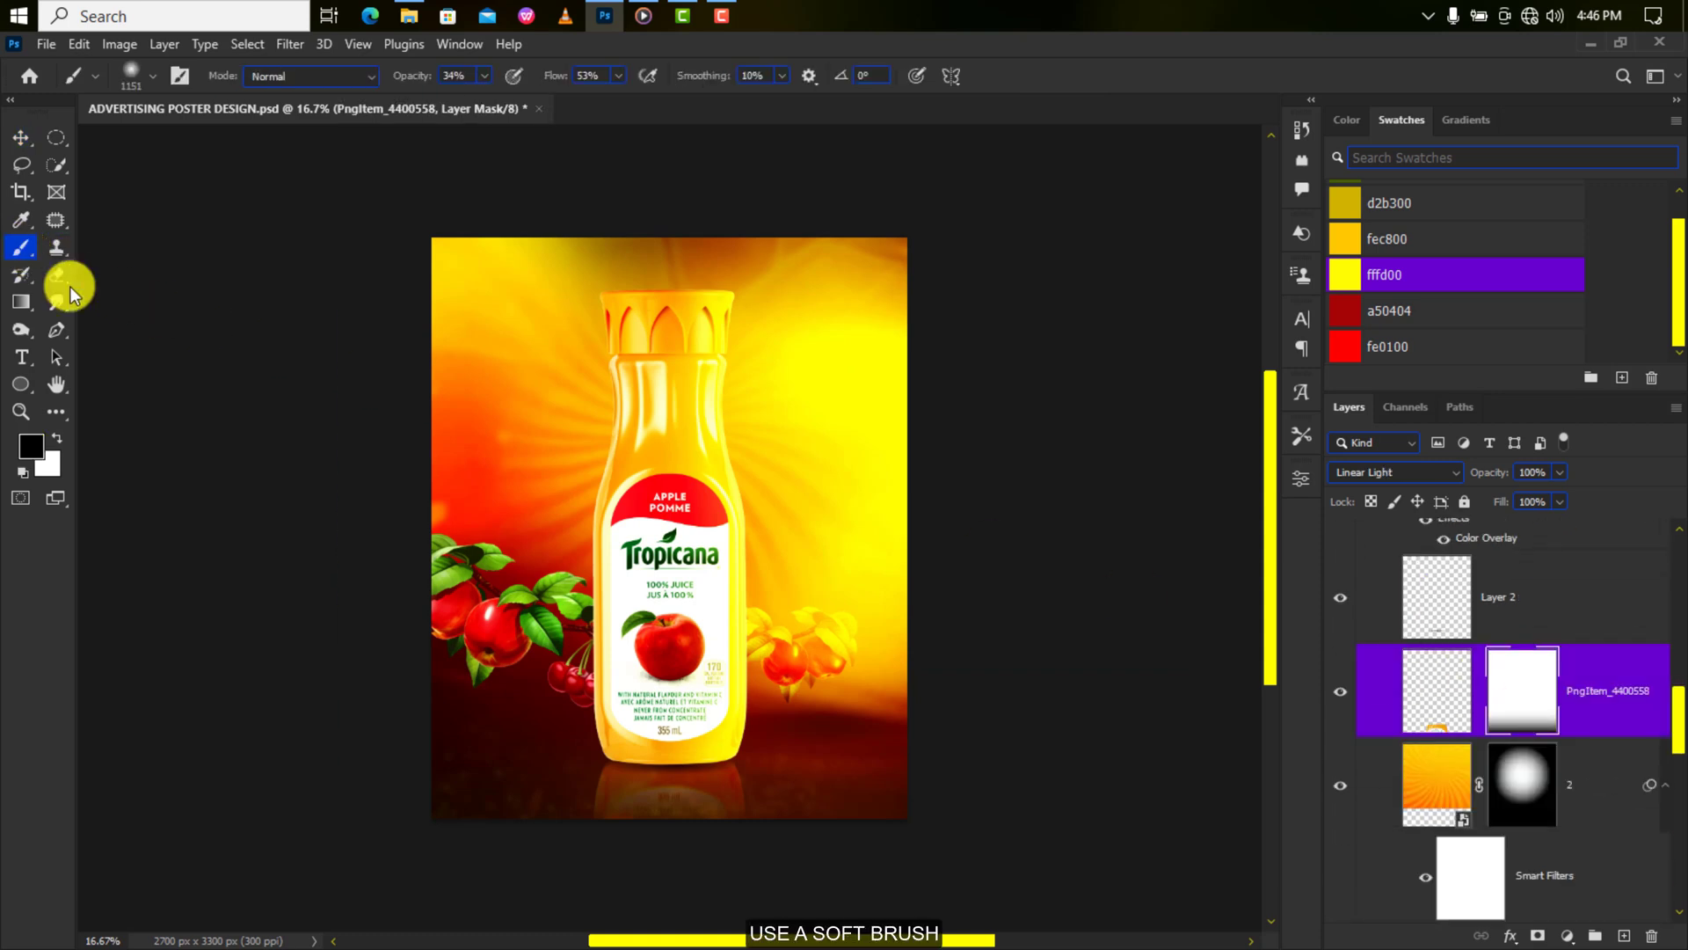
{"action": "scroll", "coordinate": [655, 831], "scroll_direction": "down", "scroll_amount": 2}
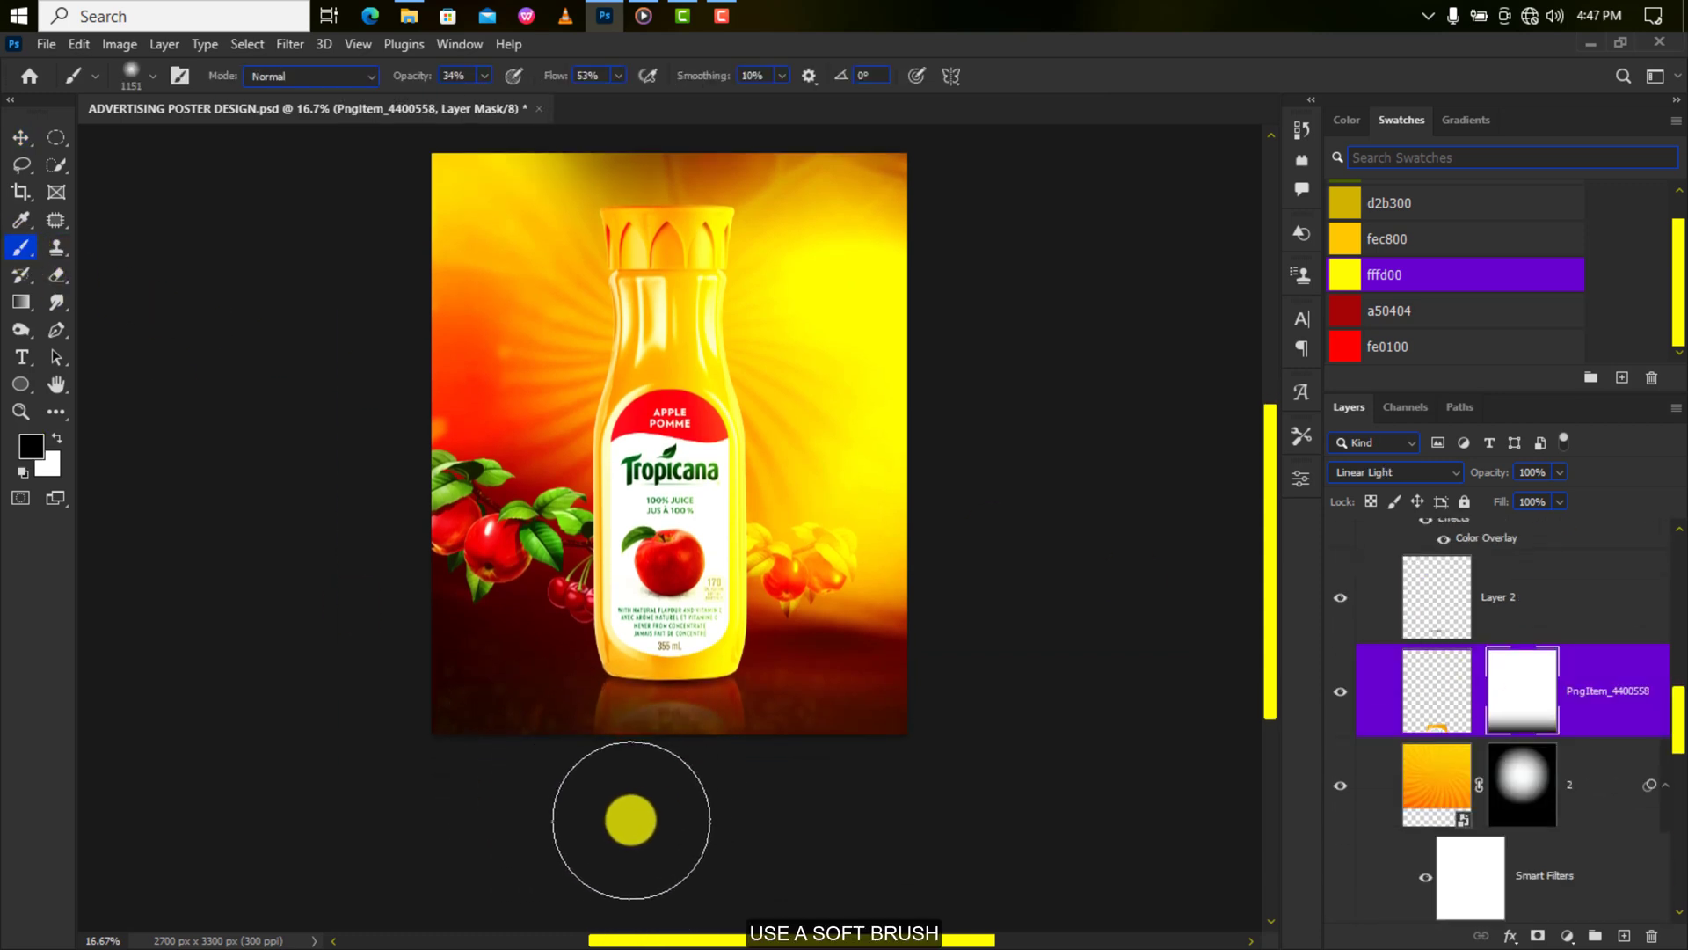
{"action": "left_click_drag", "start_coordinate": [484, 76], "coordinate": [530, 100]}
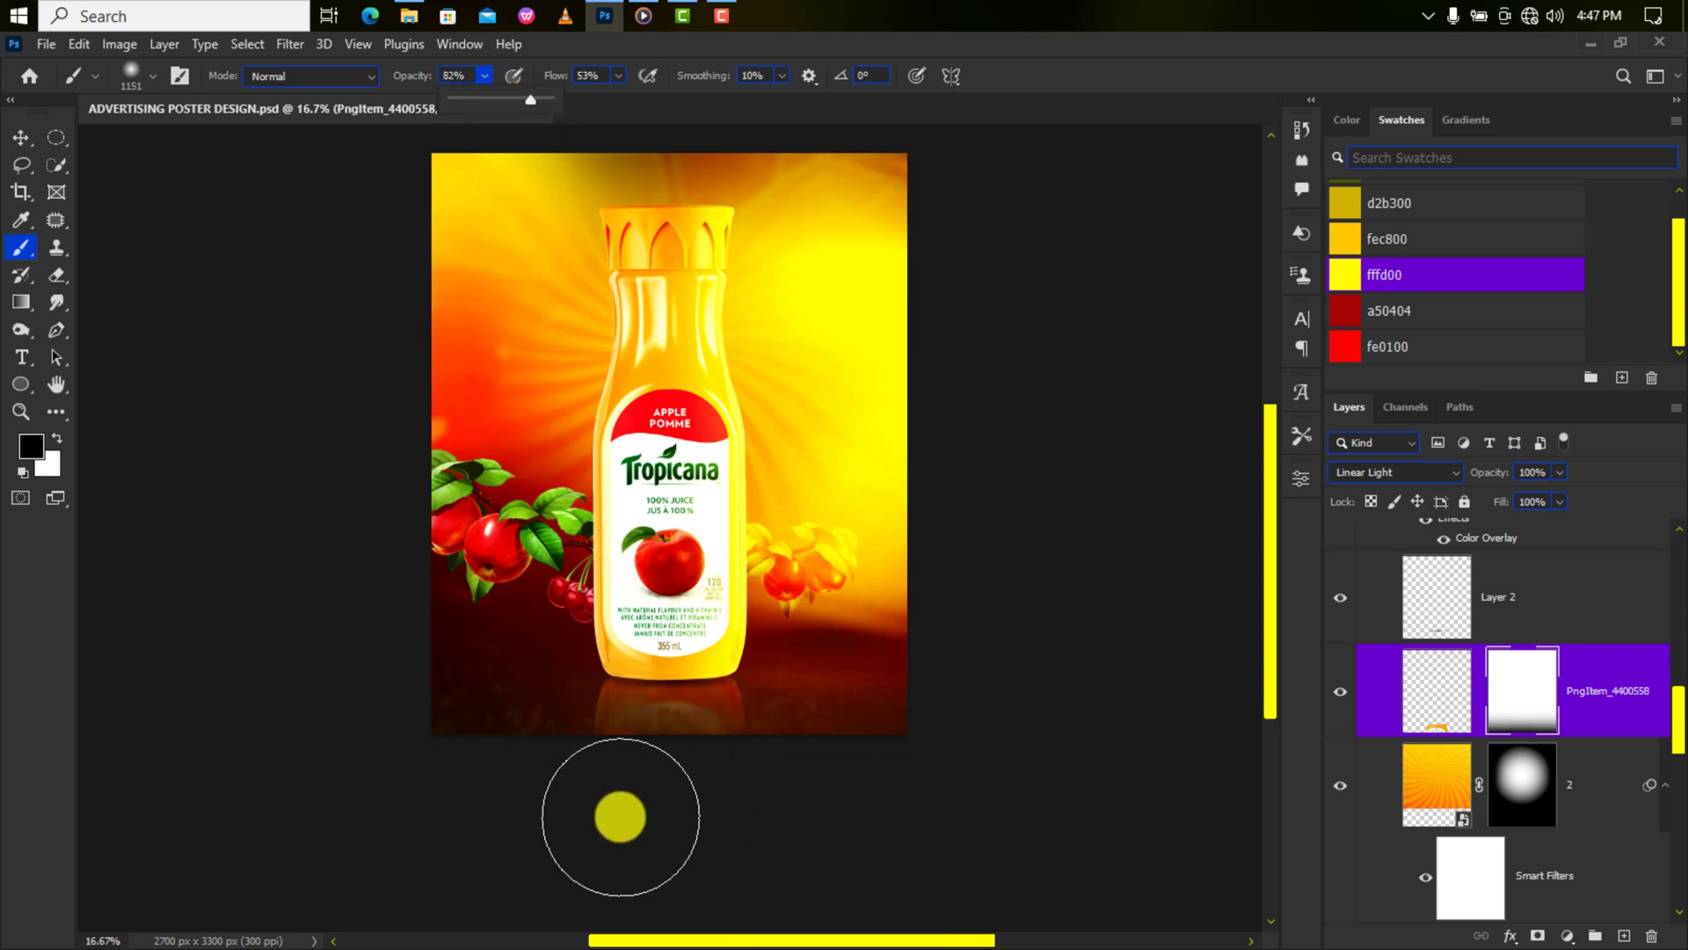
{"action": "mouse_move", "coordinate": [621, 817]}
{"action": "left_mouse_down"}
{"action": "mouse_move", "coordinate": [714, 814]}
{"action": "mouse_move", "coordinate": [606, 813]}
{"action": "mouse_move", "coordinate": [660, 800]}
{"action": "left_mouse_up"}
Paint white at size 455 and 35% opacity to reveal the reflection under the bottle.
{"action": "right_click", "coordinate": [649, 740], "text": "alt"}
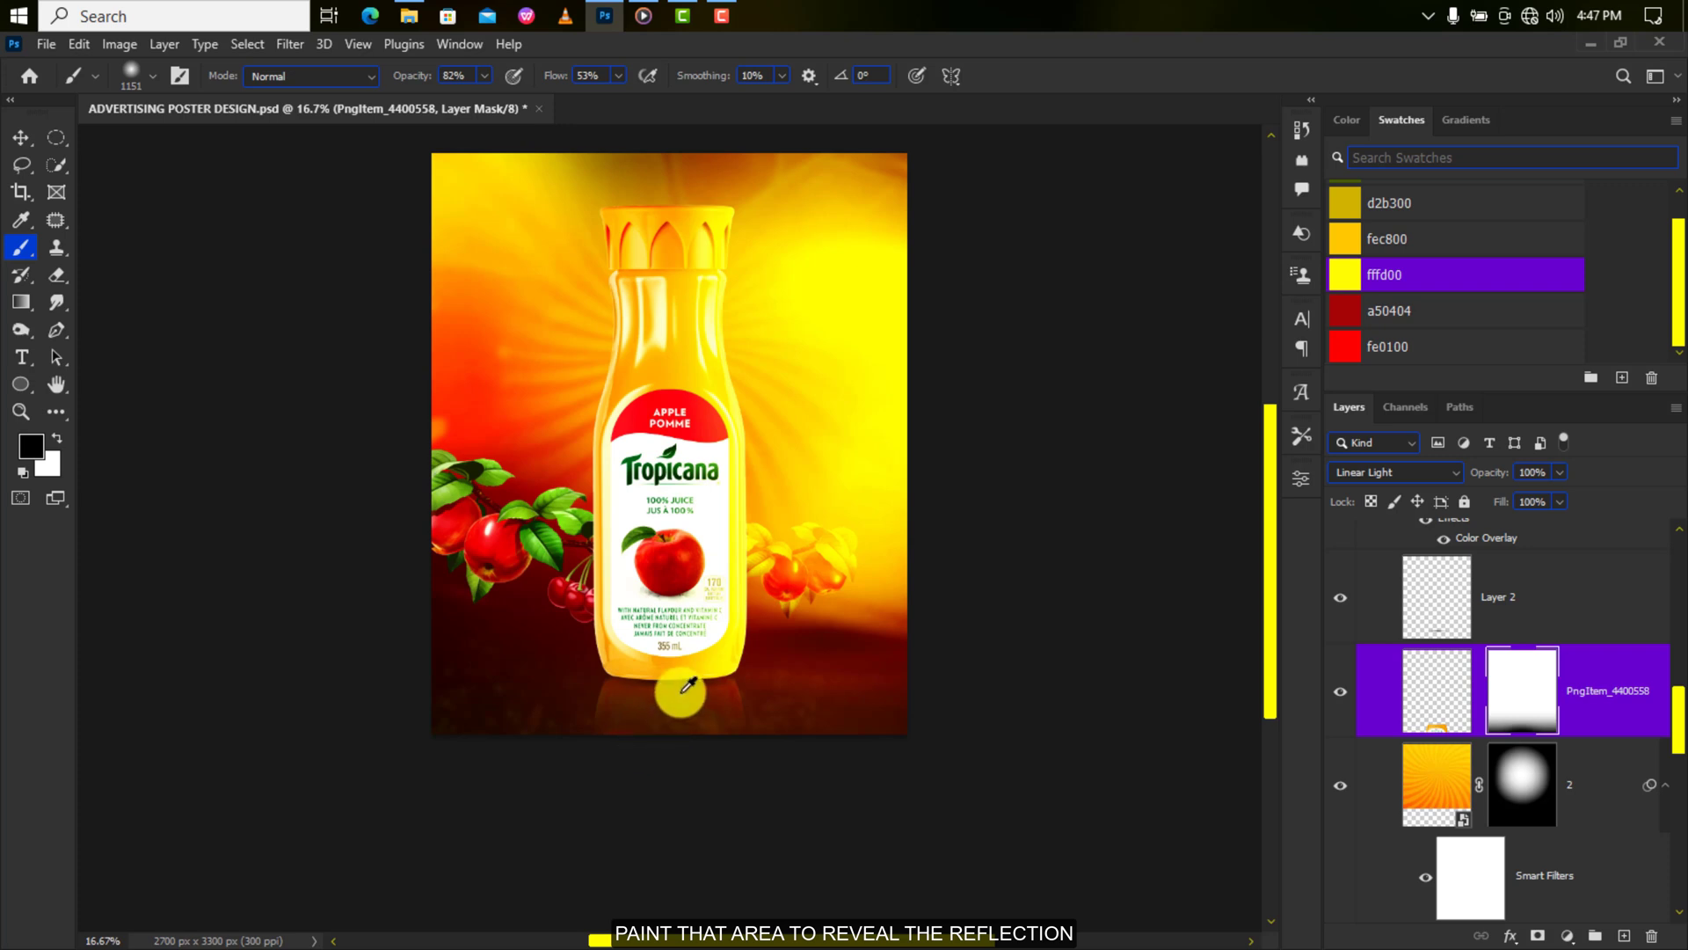
{"action": "key", "text": "x"}
{"action": "mouse_move", "coordinate": [686, 693]}
{"action": "left_mouse_down"}
{"action": "mouse_move", "coordinate": [622, 693]}
{"action": "mouse_move", "coordinate": [741, 651]}
{"action": "mouse_move", "coordinate": [659, 654]}
{"action": "mouse_move", "coordinate": [691, 657]}
{"action": "left_mouse_up"}
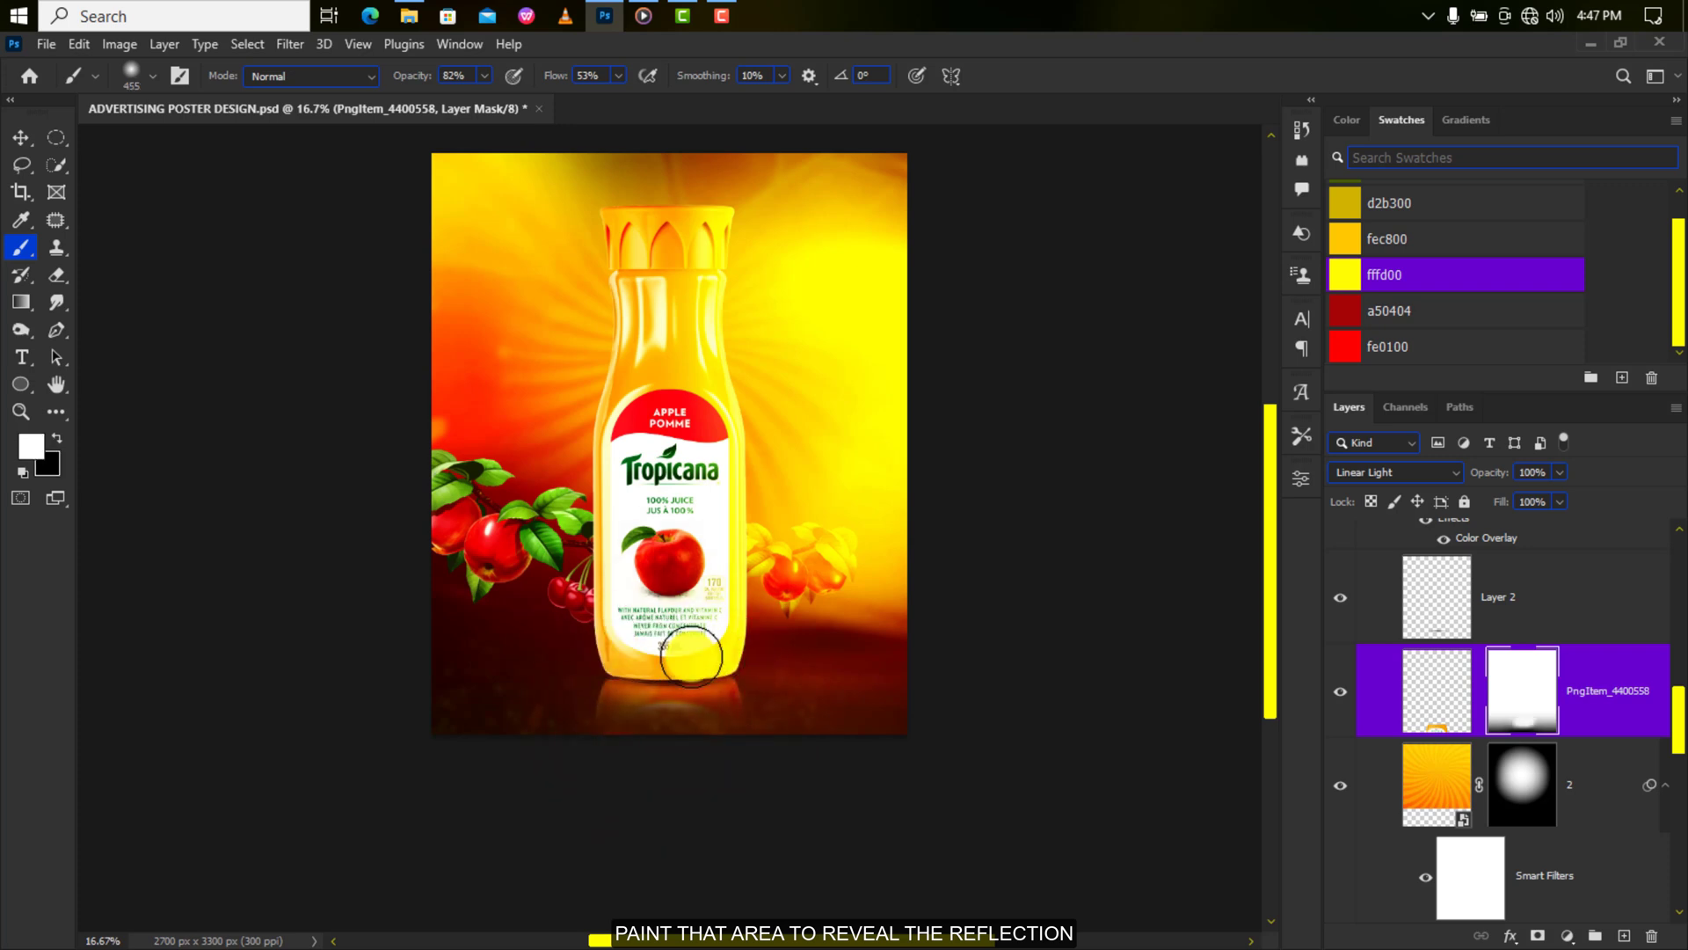
{"action": "key", "text": "3"}
{"action": "key", "text": "5"}
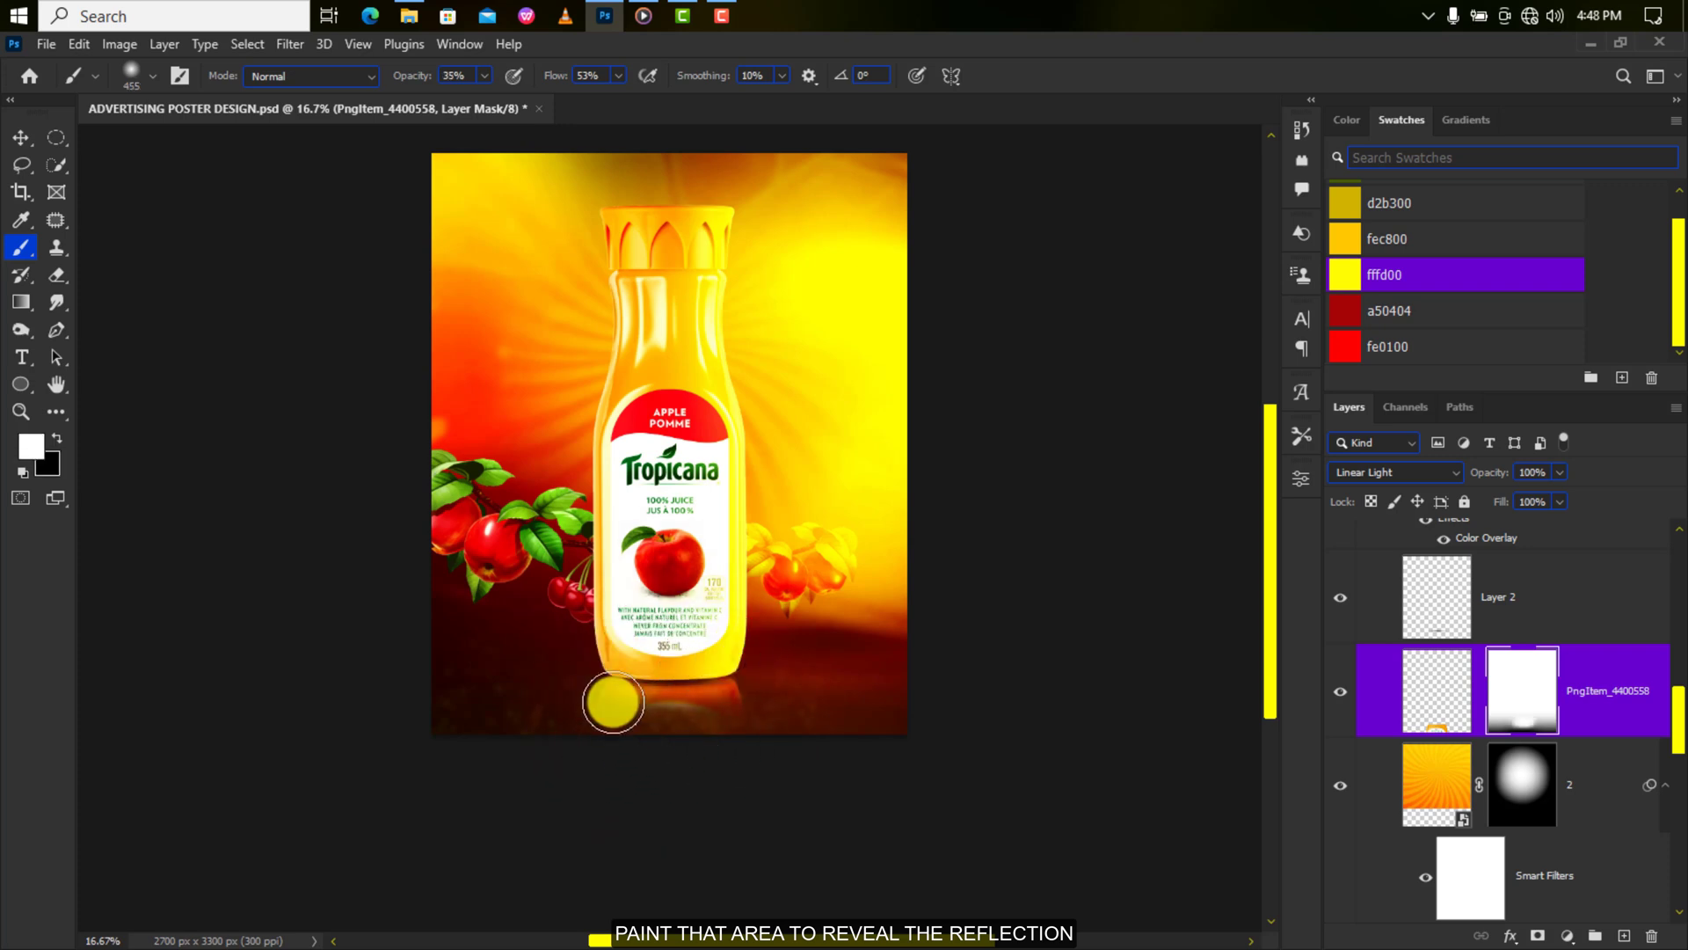
{"action": "mouse_move", "coordinate": [686, 674]}
{"action": "left_mouse_down"}
{"action": "mouse_move", "coordinate": [620, 677]}
{"action": "mouse_move", "coordinate": [677, 725]}
{"action": "left_mouse_up"}
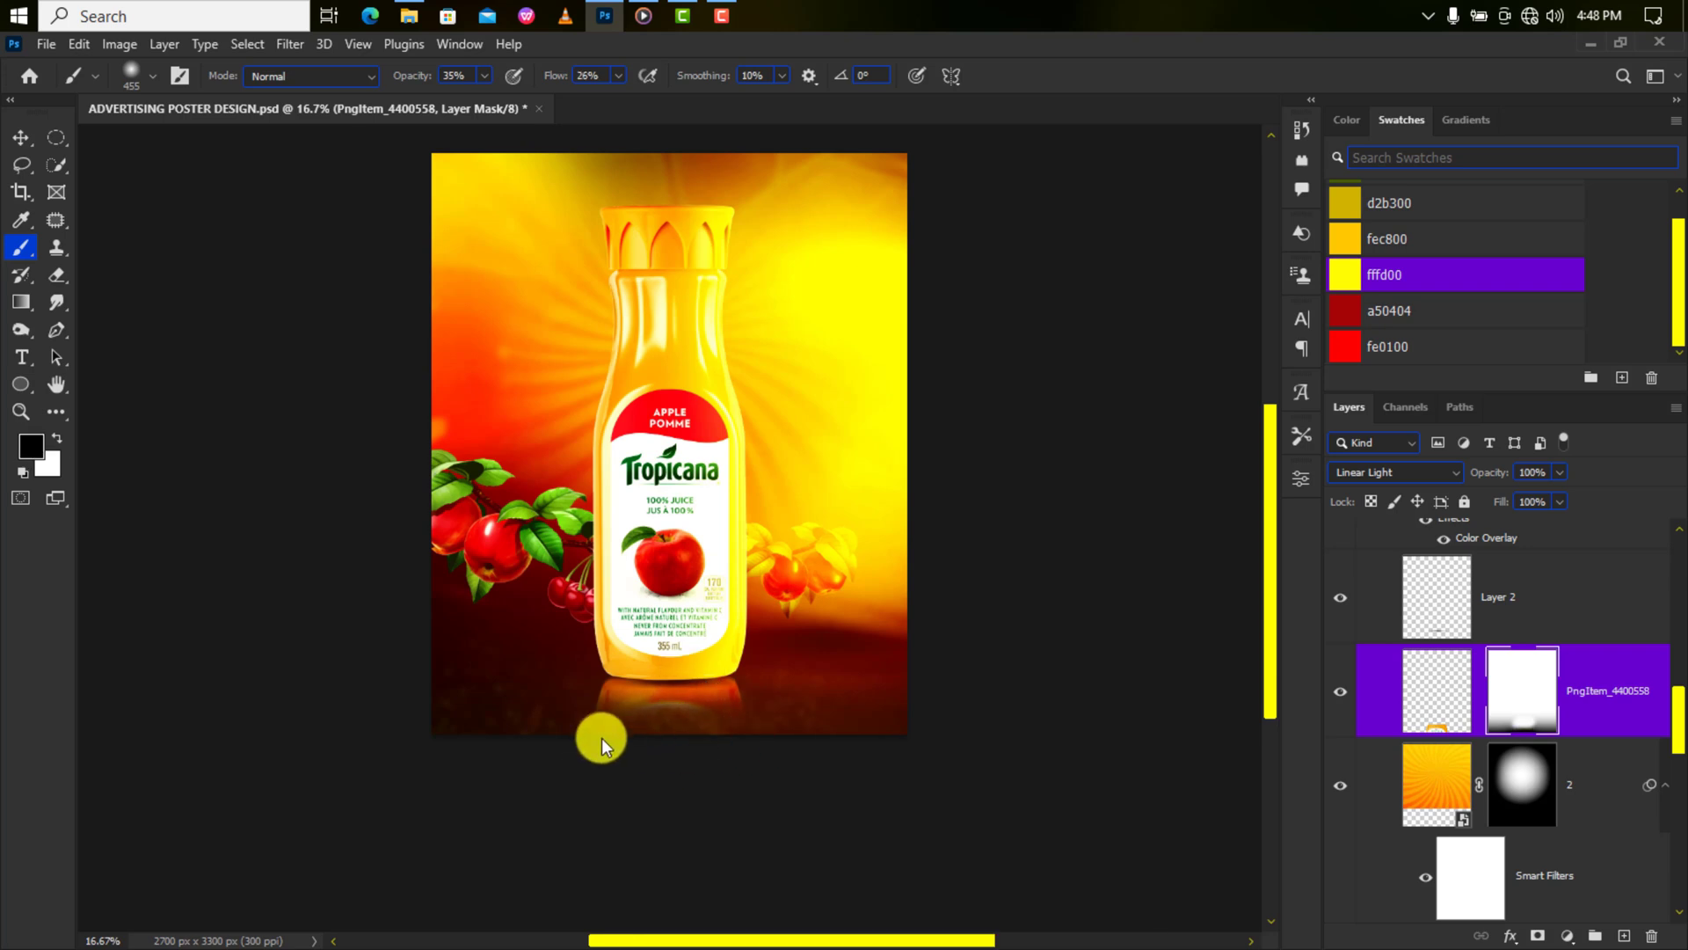
{"action": "key", "text": "v"}
{"action": "key", "text": "ctrl+plus"}
{"action": "key", "text": "ctrl+minus"}
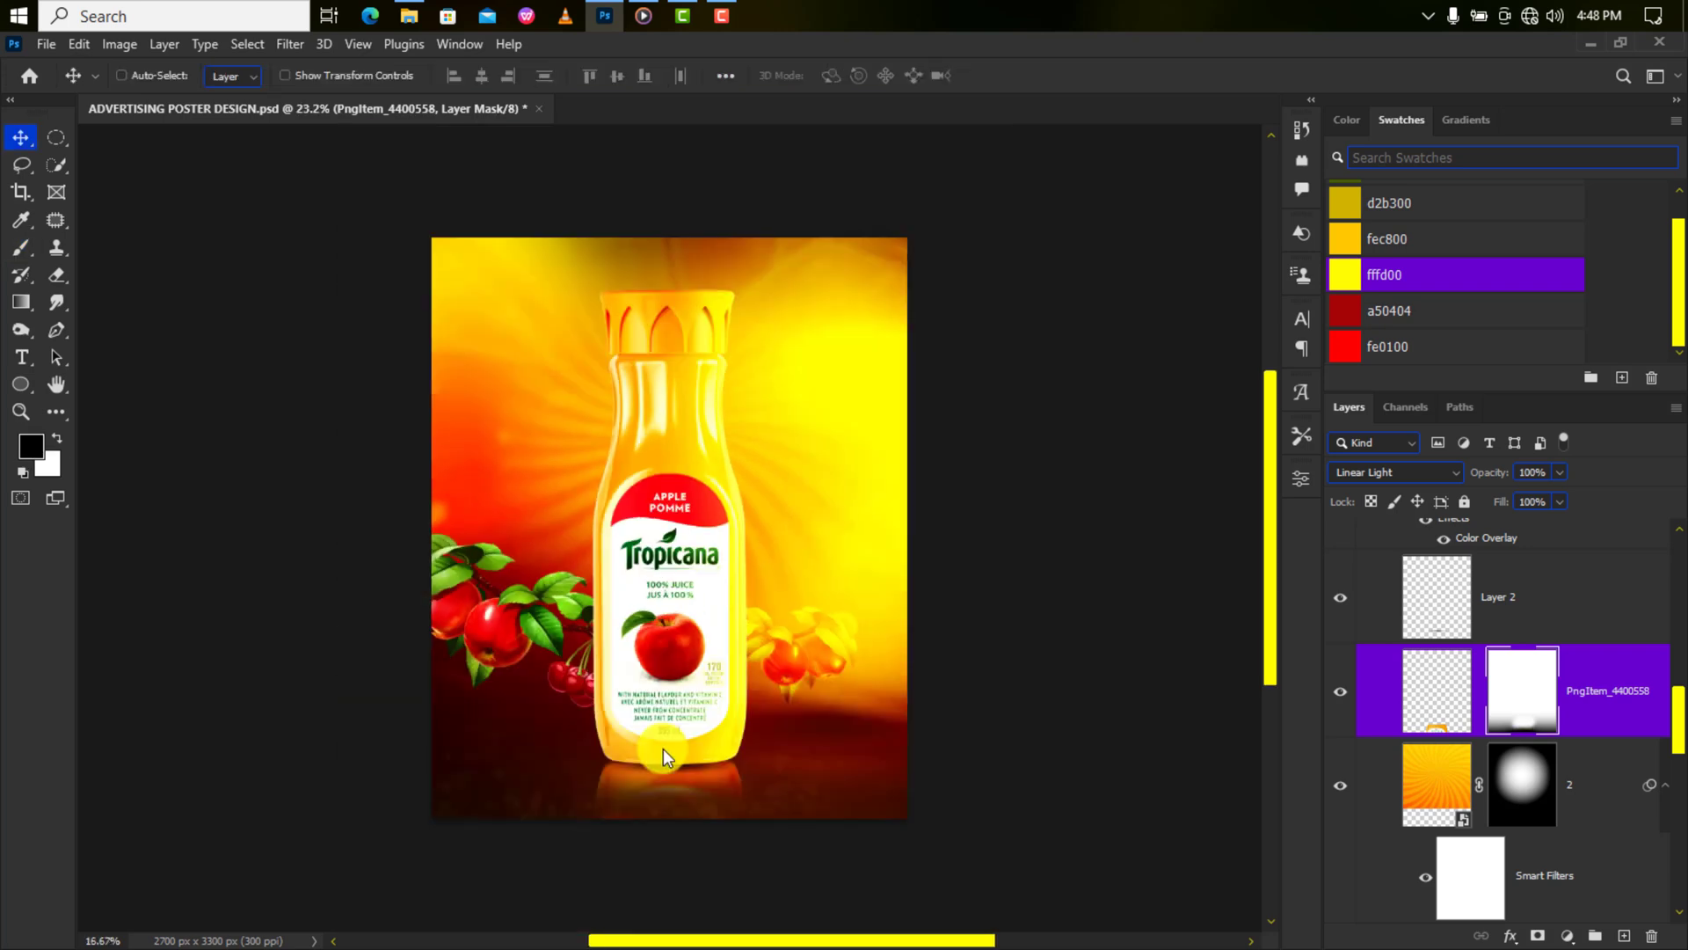
{"action": "scroll", "coordinate": [1506, 641], "scroll_direction": "up", "scroll_amount": 5}
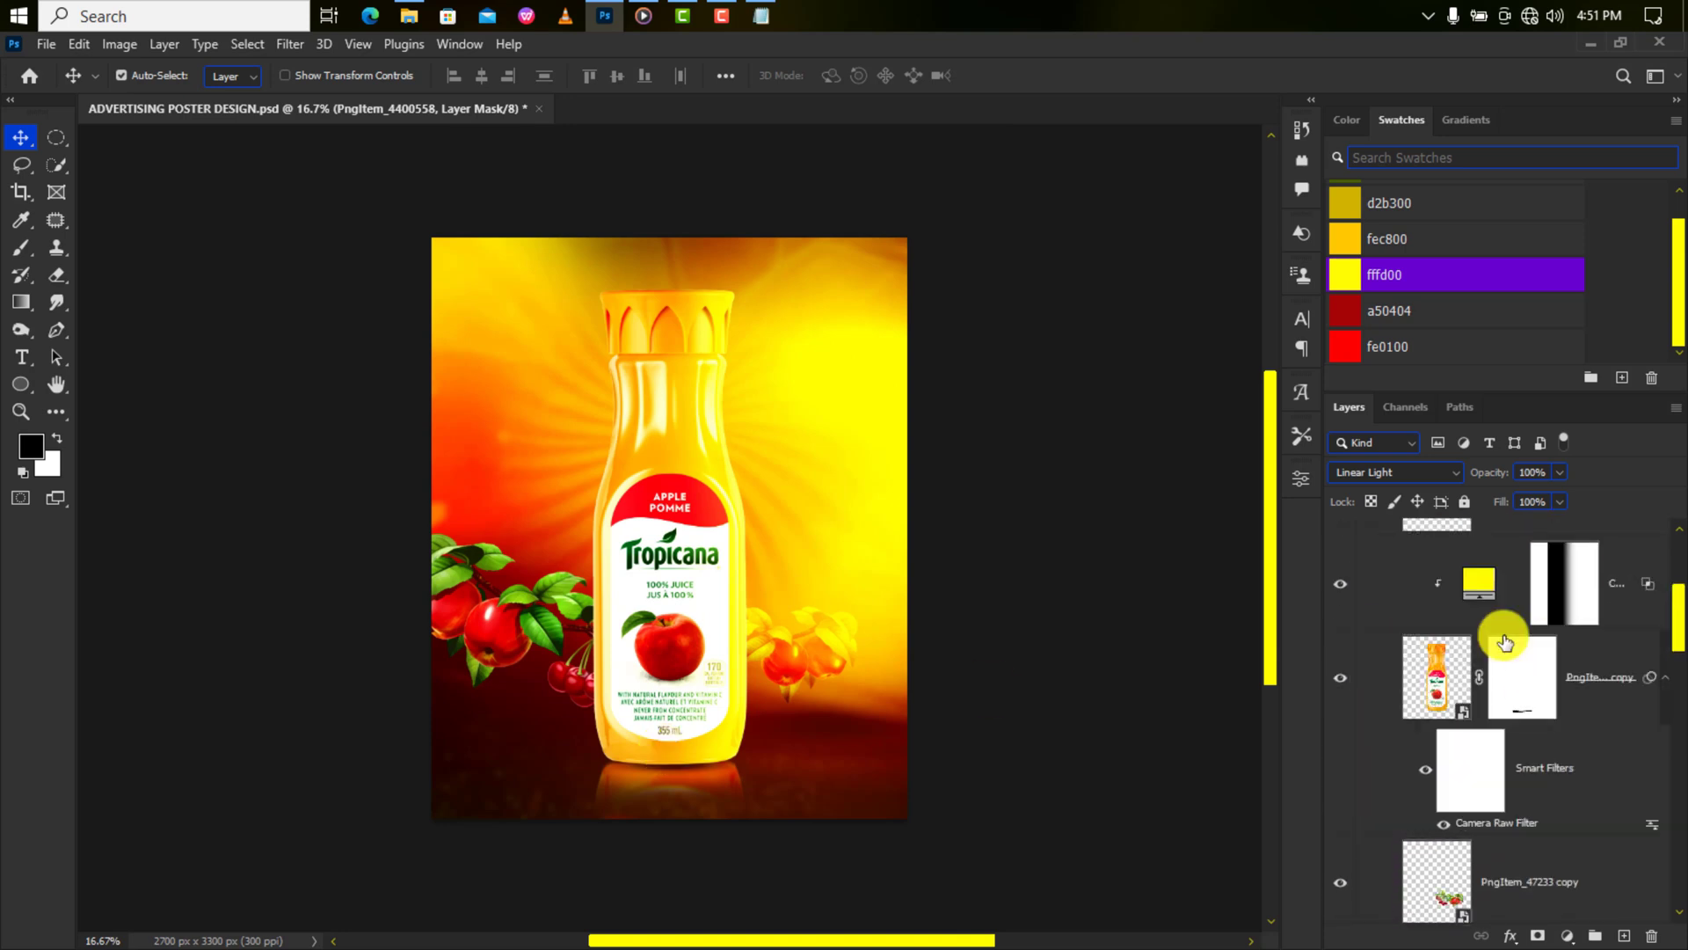
Create a POS text layer at the upper left and enlarge it.
{"action": "left_click", "coordinate": [1443, 875]}
{"action": "key", "text": "t"}
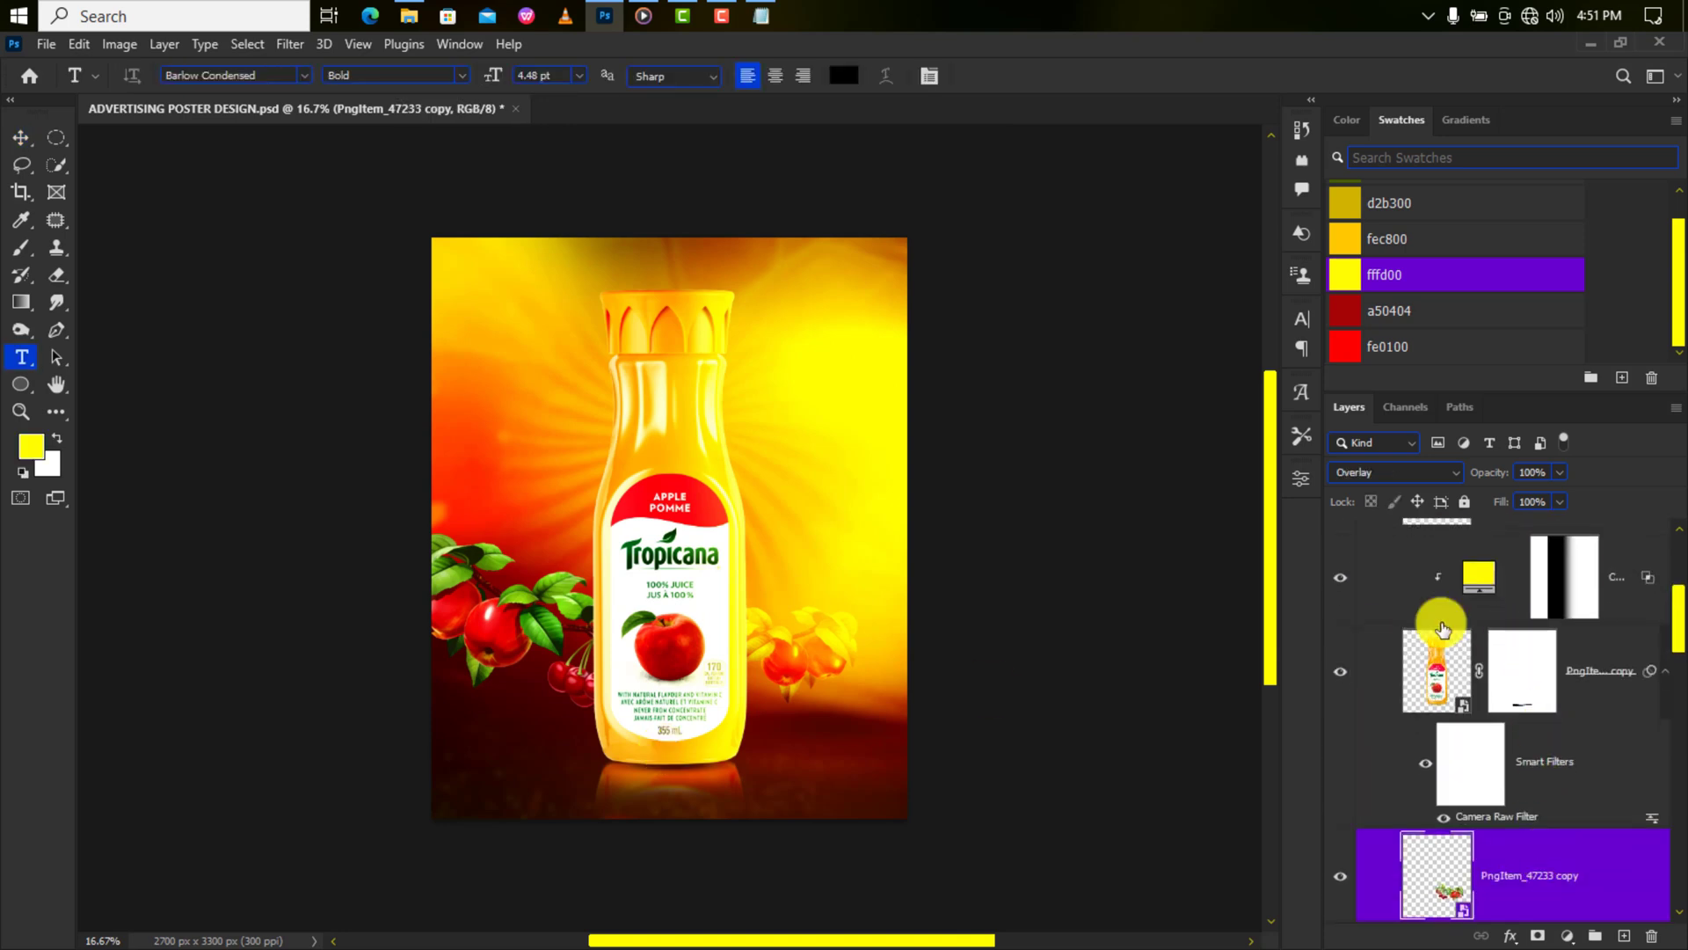
{"action": "left_click", "coordinate": [516, 329]}
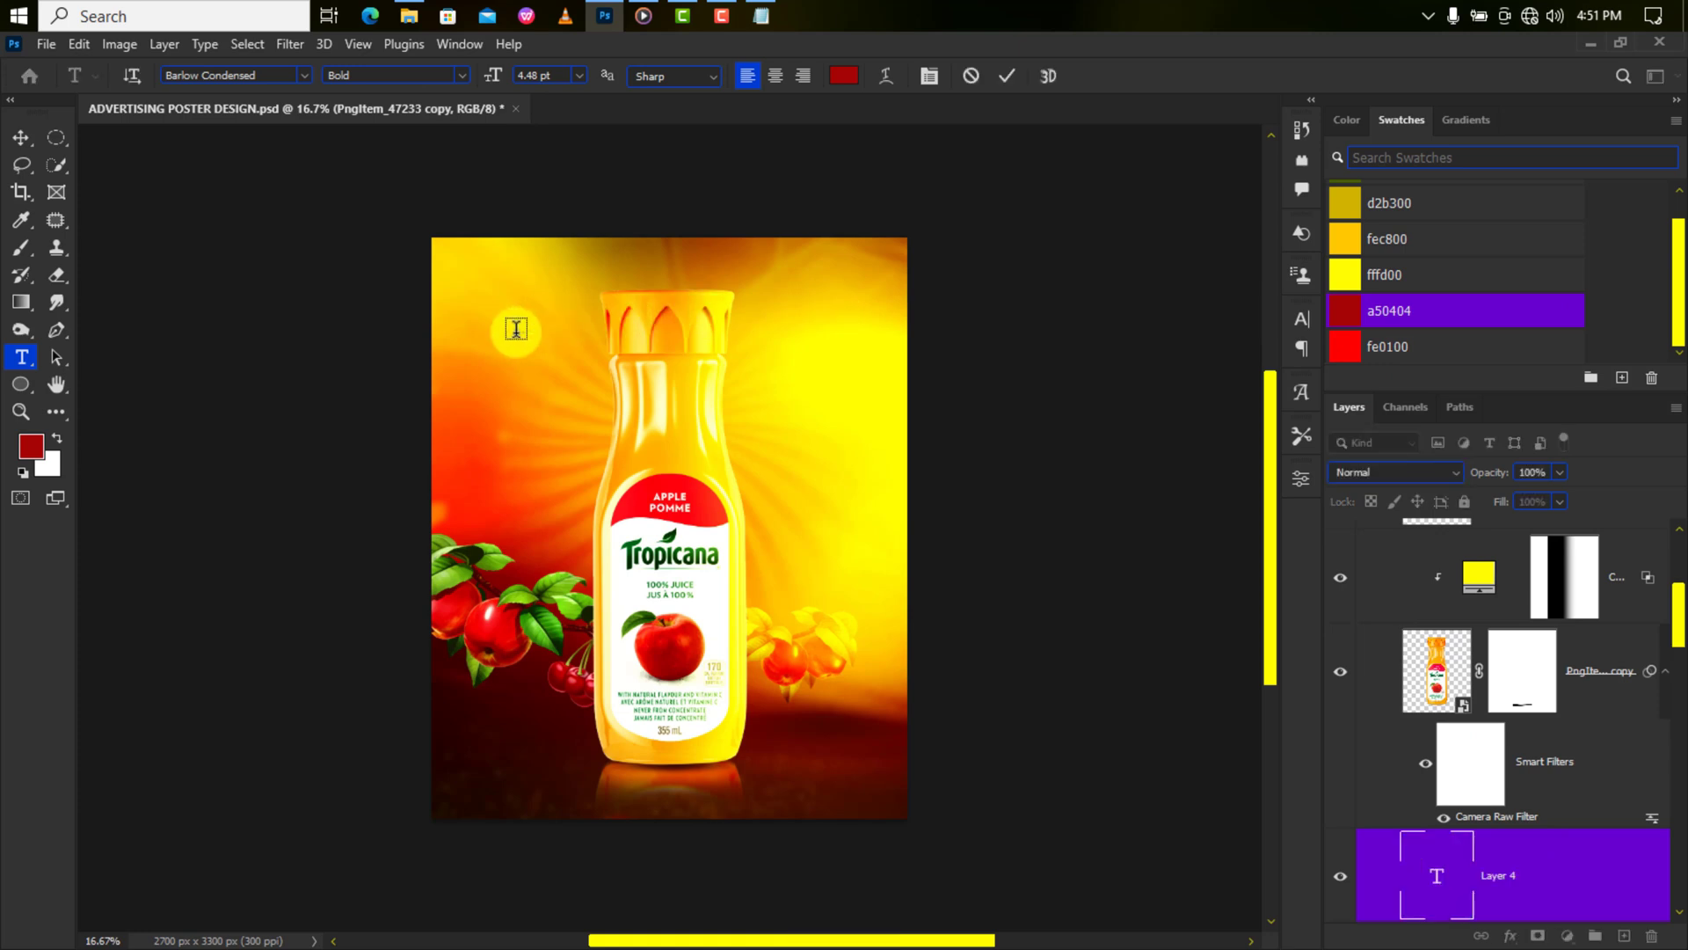
{"action": "left_click", "coordinate": [1007, 76]}
{"action": "key", "text": "ctrl+t"}
{"action": "left_click_drag", "start_coordinate": [525, 327], "coordinate": [608, 285]}
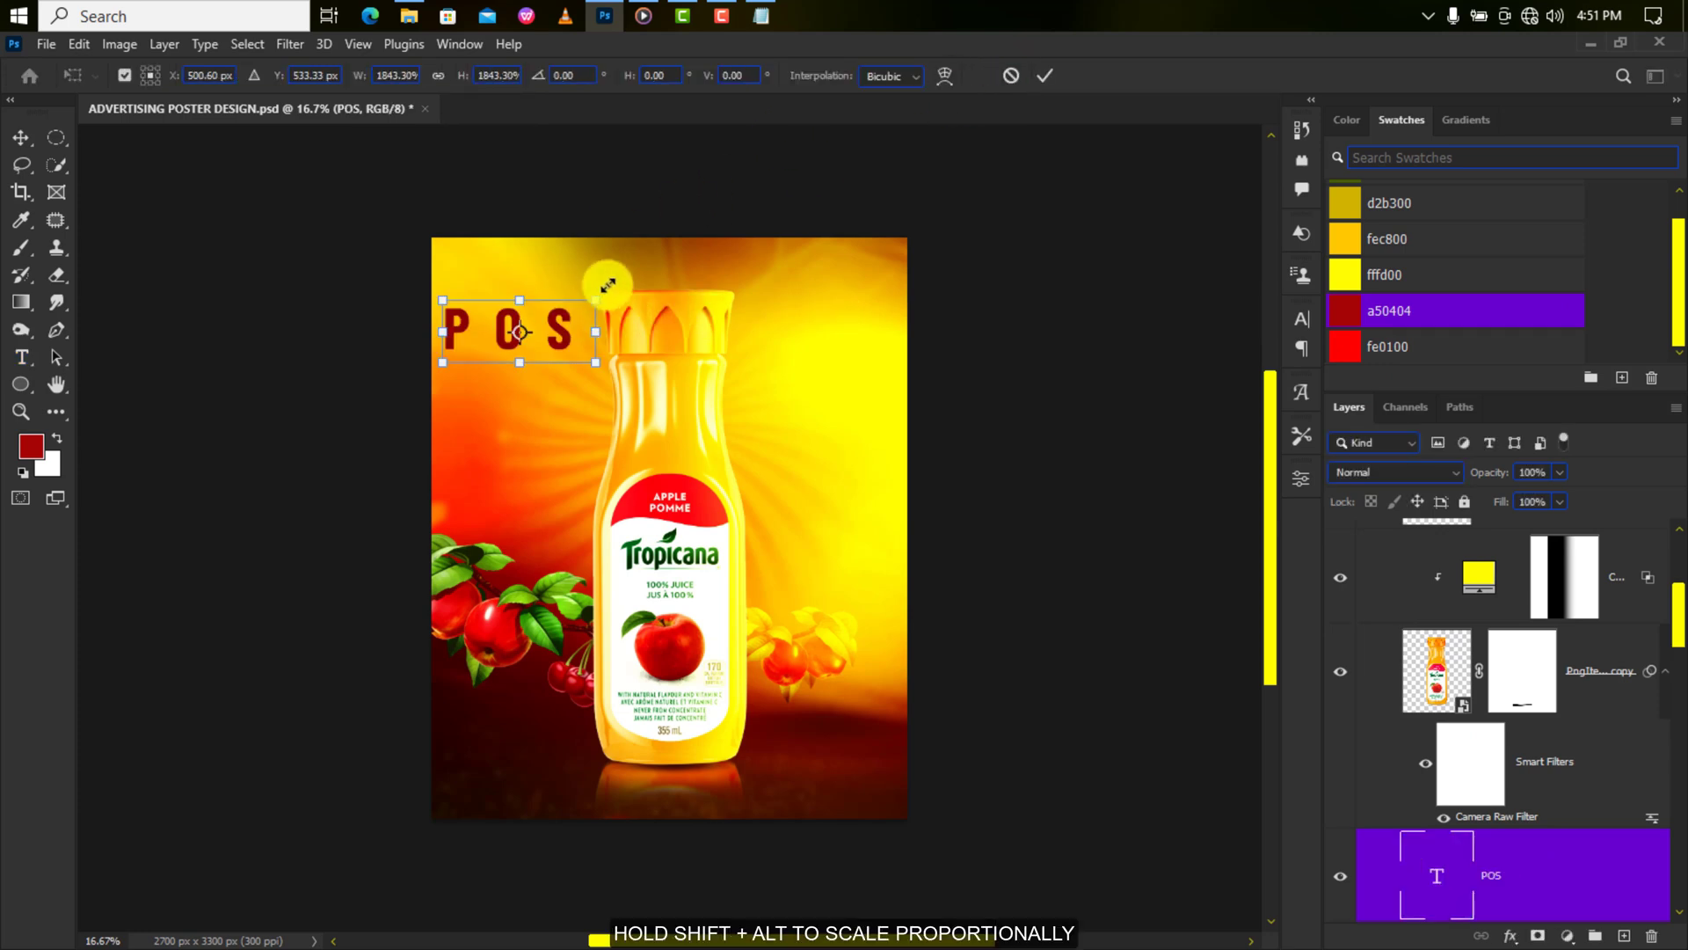
{"action": "left_click", "coordinate": [1043, 75]}
Set POS tracking to 0 and its font to FONTSPRING DEMO - Zuume Rough.
{"action": "left_click", "coordinate": [1301, 320]}
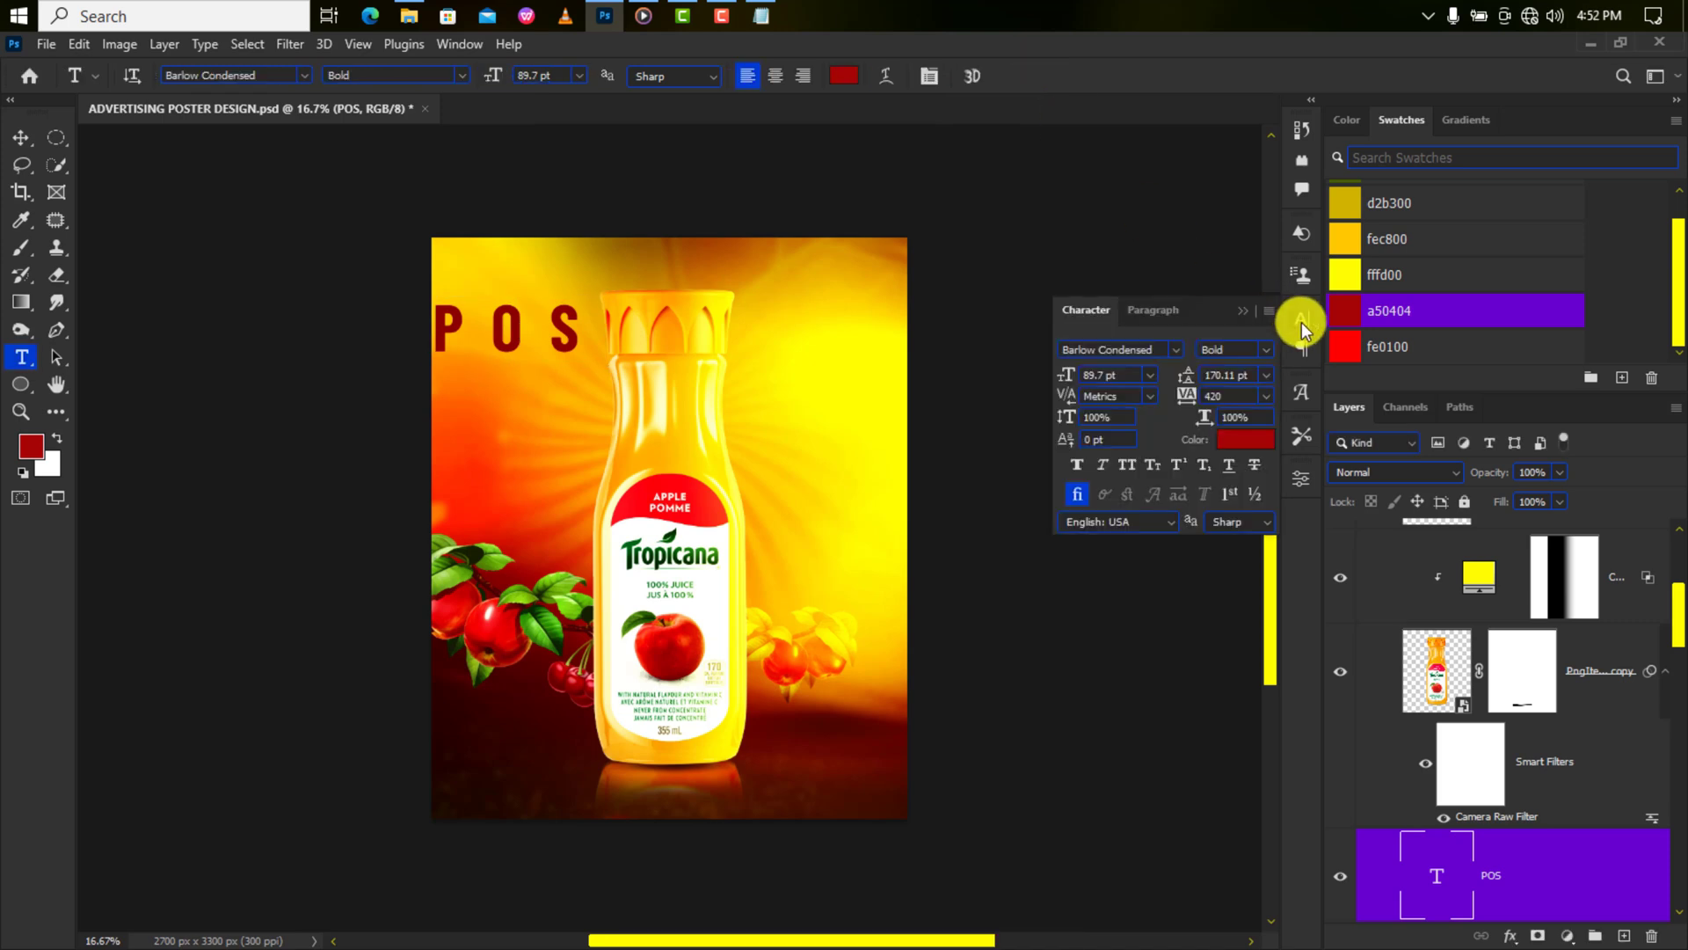
{"action": "left_click", "coordinate": [1266, 396]}
{"action": "left_click", "coordinate": [1243, 517]}
{"action": "left_click", "coordinate": [1176, 350]}
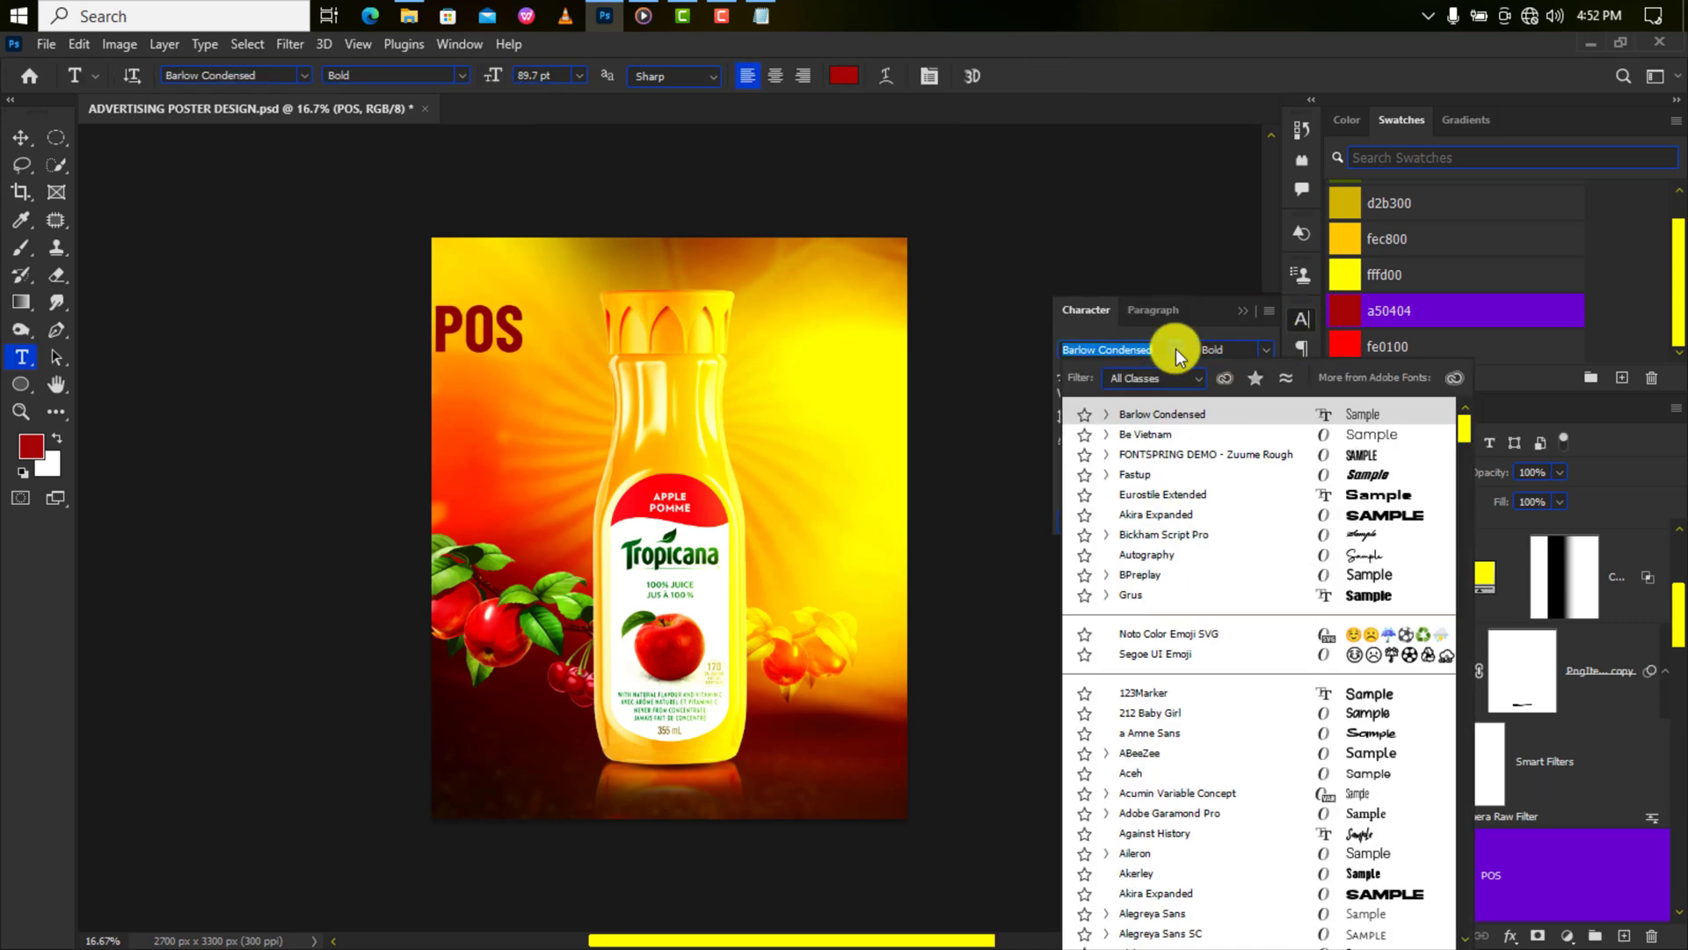
{"action": "left_click", "coordinate": [1179, 456]}
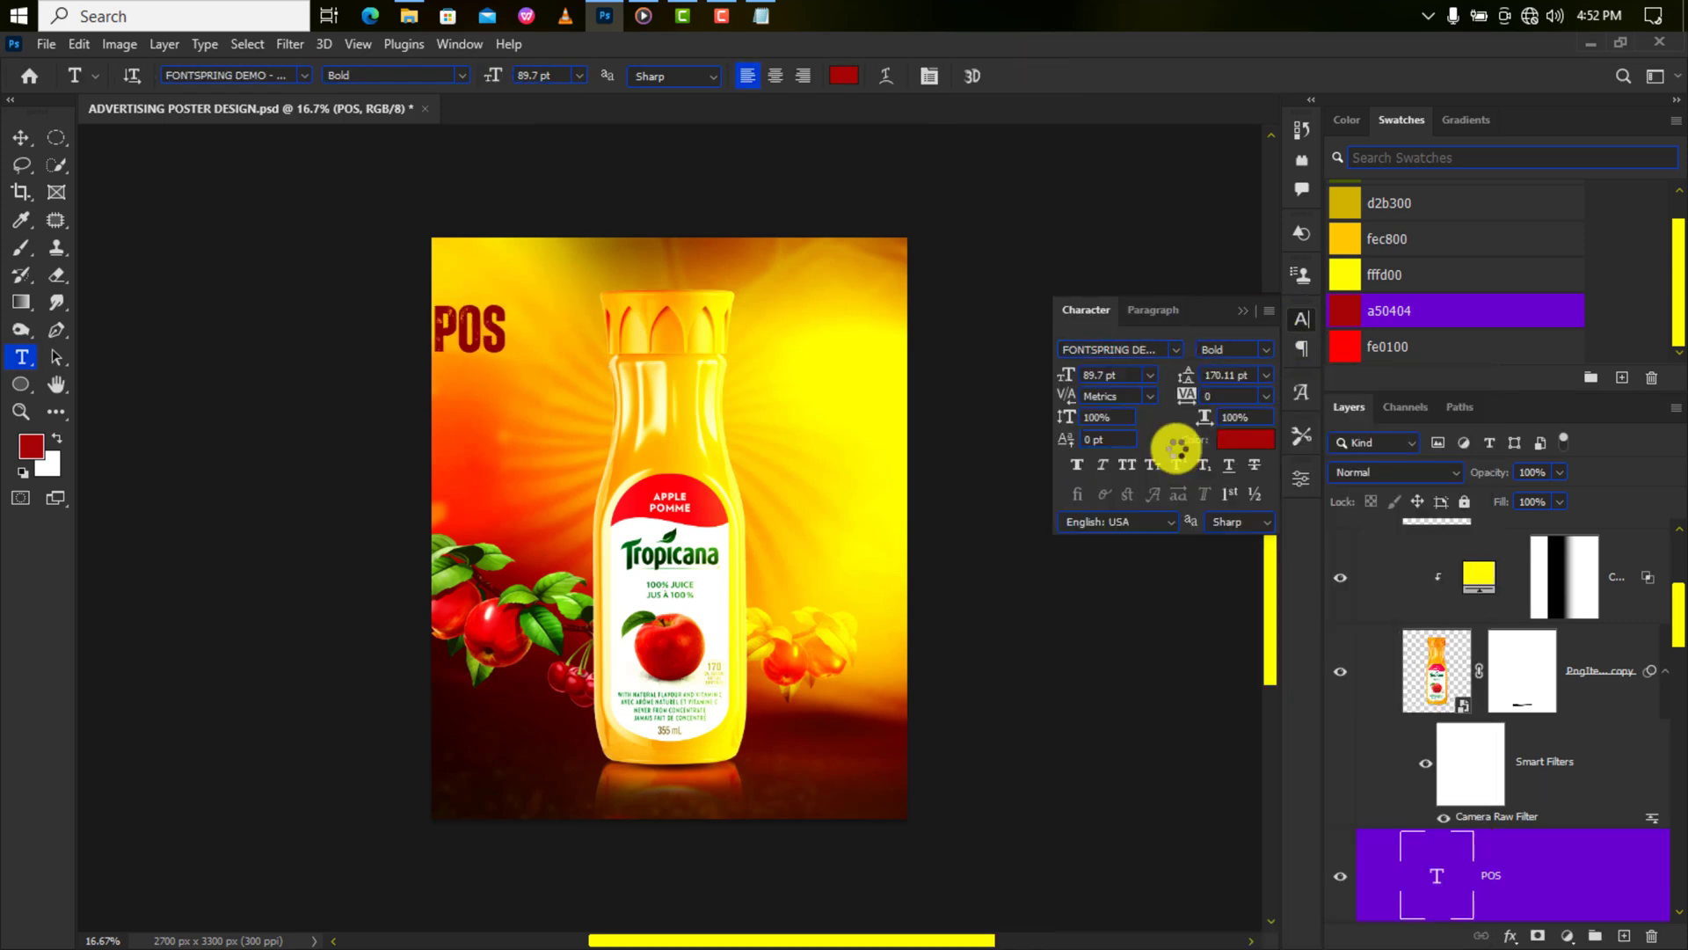
{"action": "left_click", "coordinate": [1176, 350]}
{"action": "left_click", "coordinate": [1180, 414]}
{"action": "left_click", "coordinate": [21, 138]}
Enlarge POS further and position it left of the bottle neck.
{"action": "key", "text": "ctrl+t"}
{"action": "left_click_drag", "start_coordinate": [577, 406], "coordinate": [588, 354]}
{"action": "key", "text": "Return"}
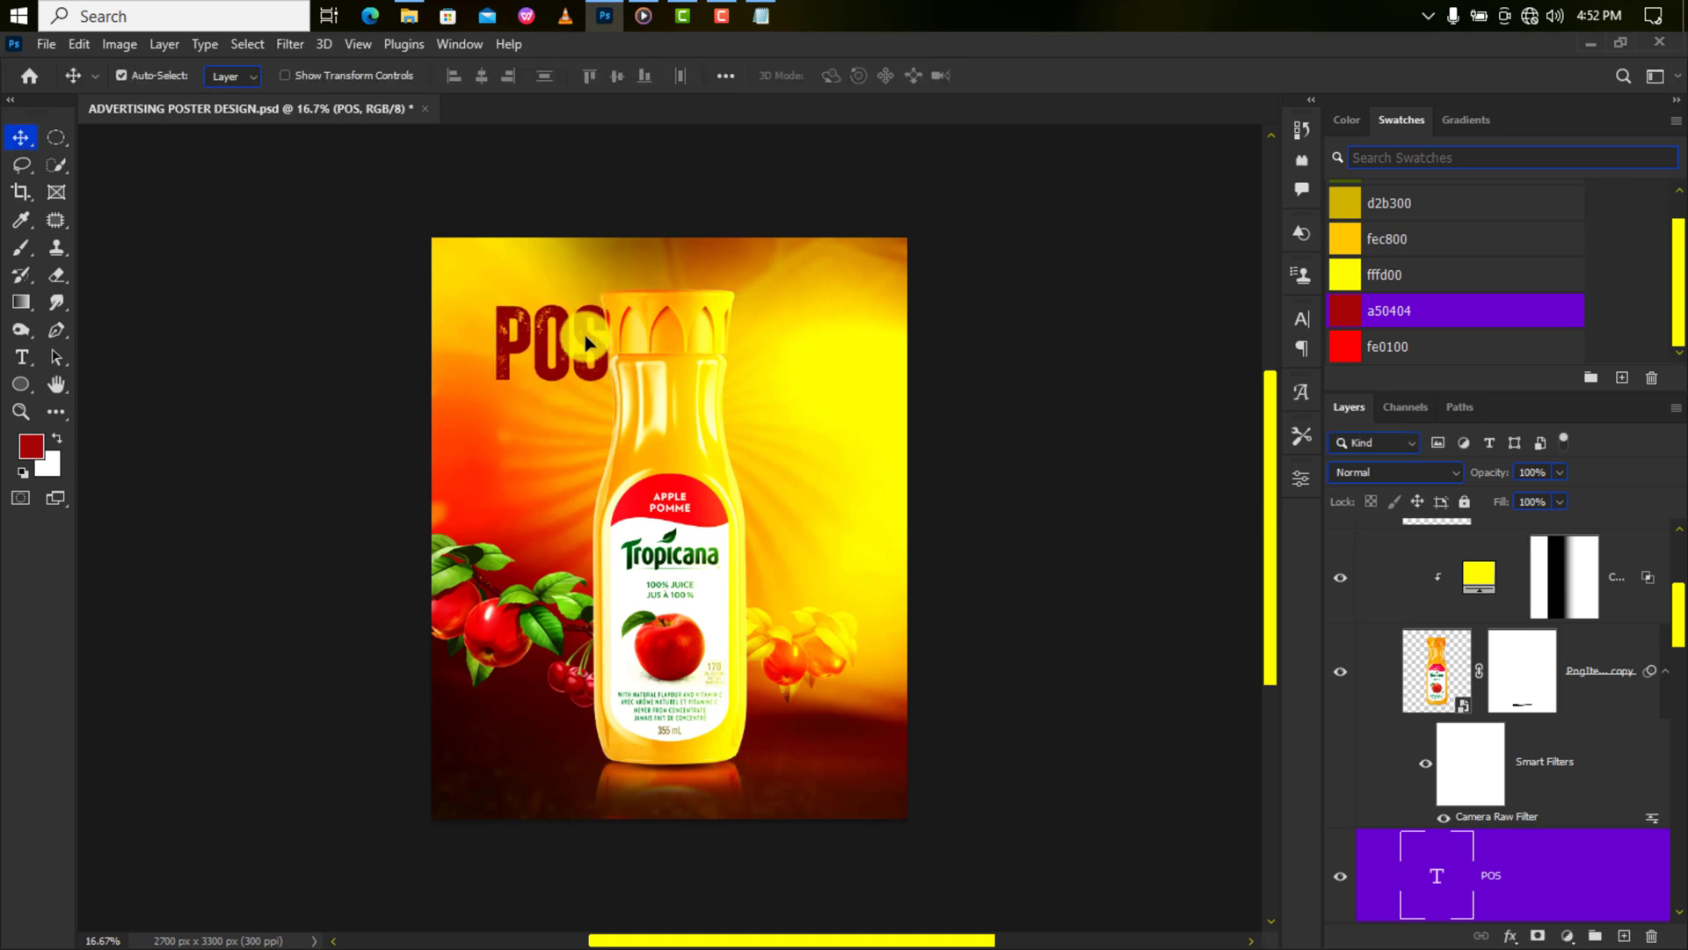
Set POS to Pin Light, duplicate it, and move the copy right of the bottle neck.
{"action": "left_click", "coordinate": [1349, 471]}
{"action": "left_click", "coordinate": [1369, 756]}
{"action": "key", "text": "ctrl+j"}
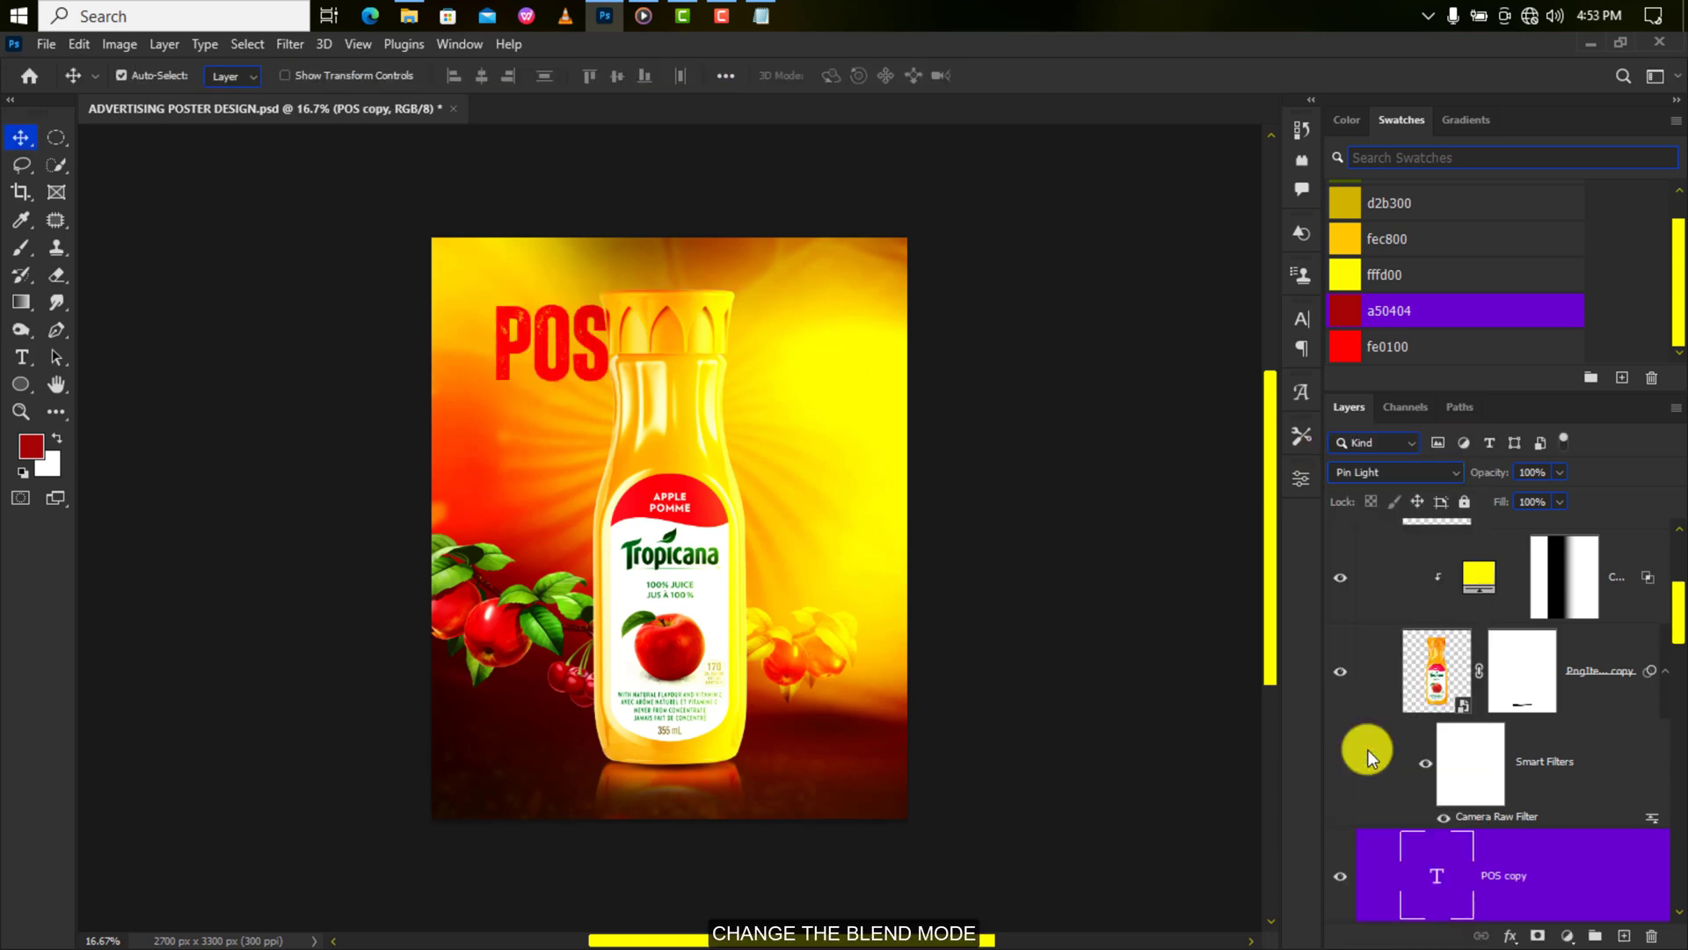
{"action": "key", "text": "ctrl+t"}
{"action": "left_click_drag", "start_coordinate": [616, 338], "coordinate": [821, 334]}
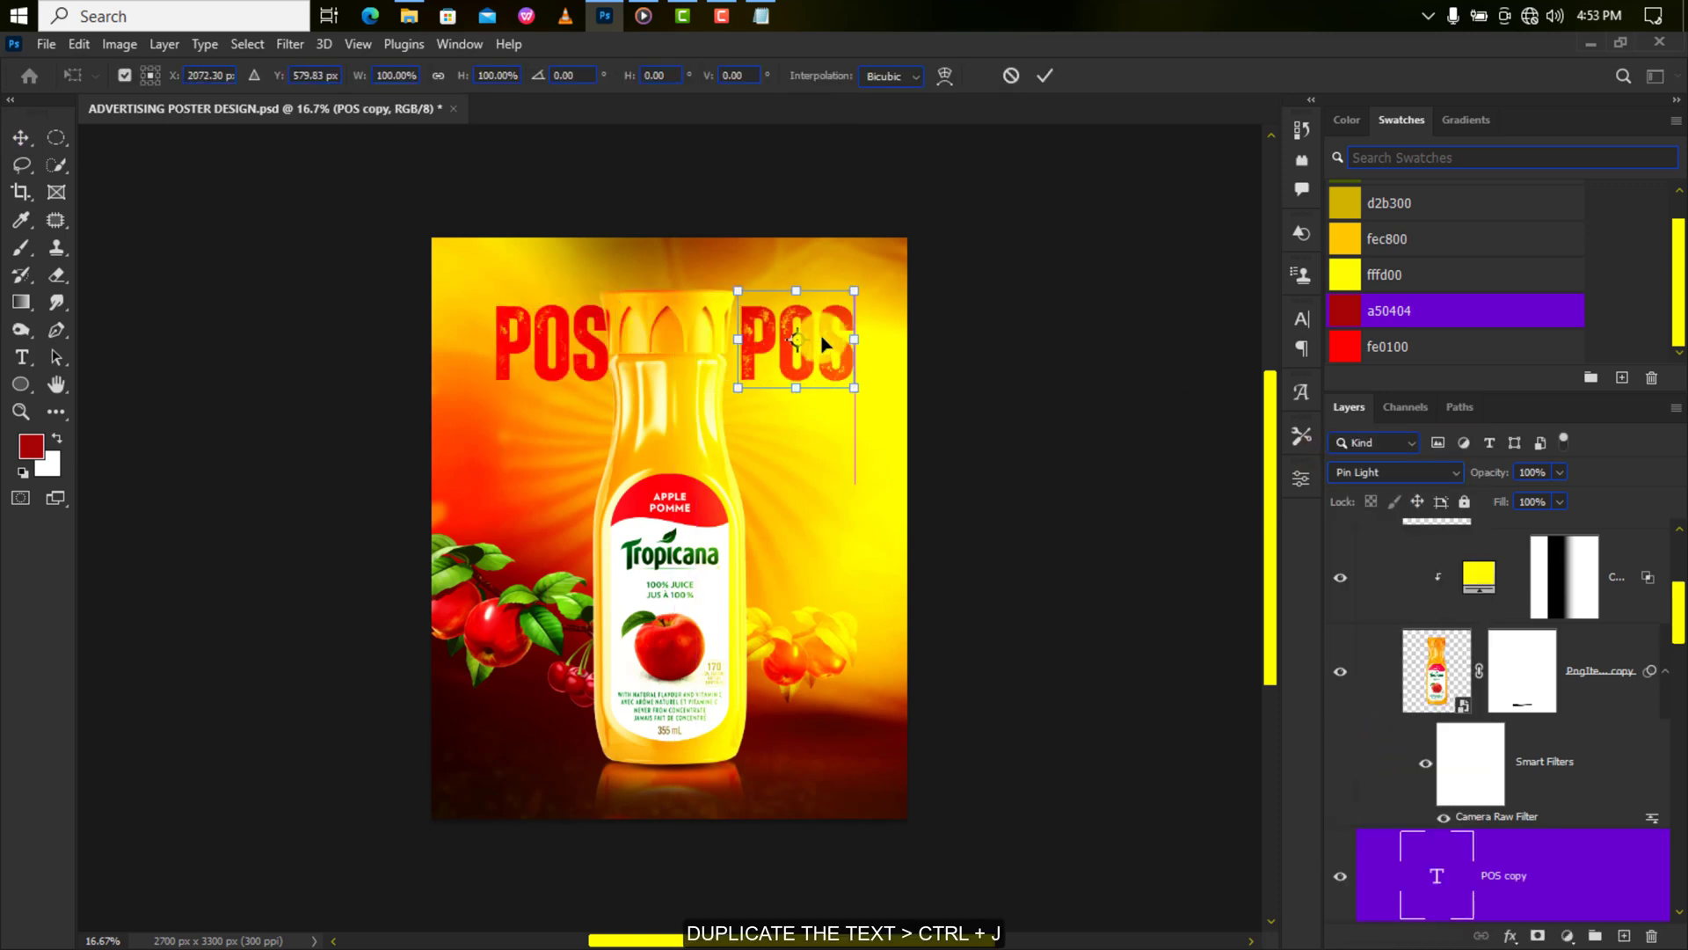
Retype the copy as TER so the headline reads POSTER.
{"action": "key", "text": "Return"}
{"action": "double_click", "coordinate": [820, 334]}
{"action": "type", "text": "TER"}
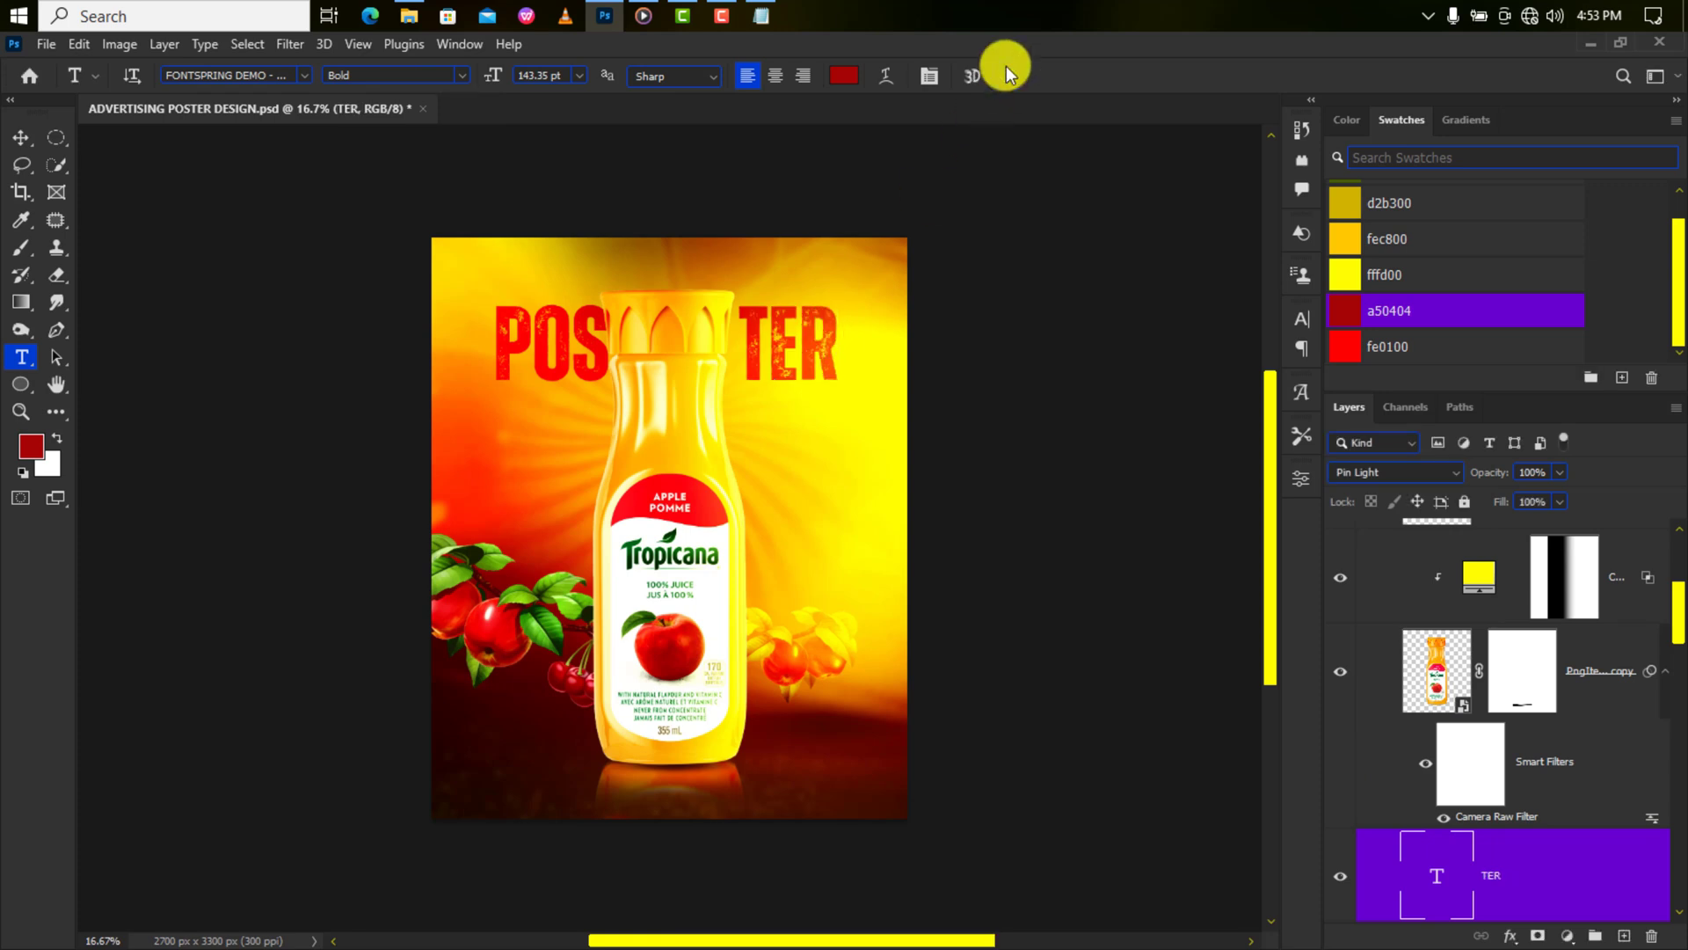
{"action": "left_click", "coordinate": [1005, 72]}
{"action": "scroll", "coordinate": [1489, 592], "scroll_direction": "up", "scroll_amount": 5}
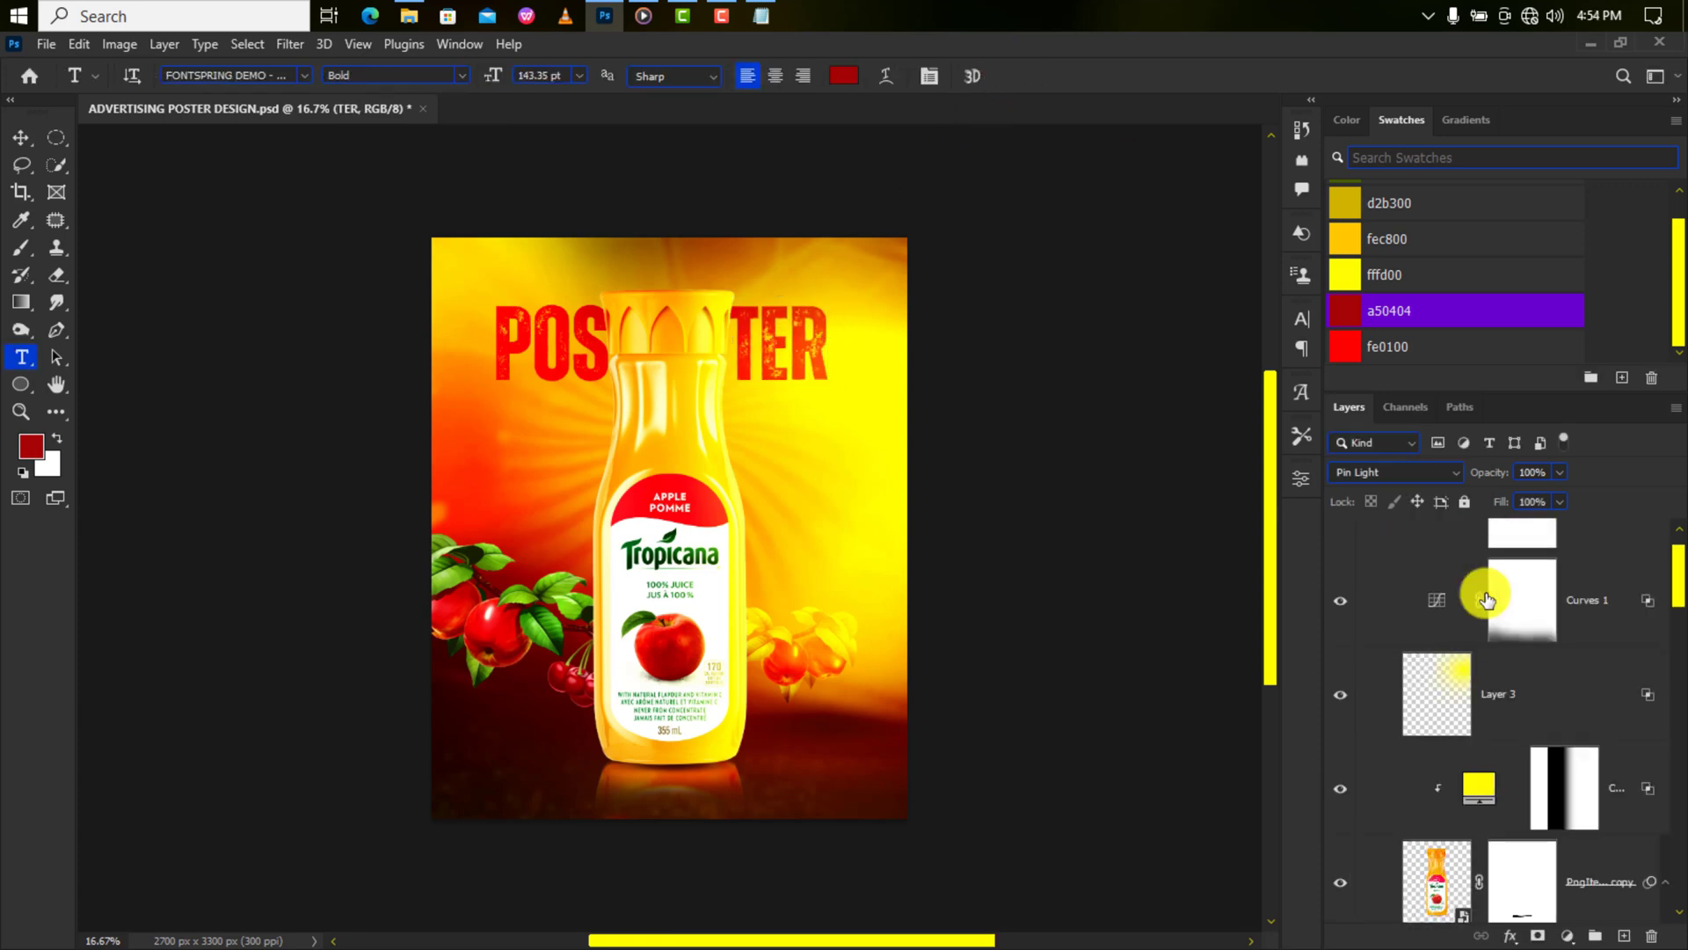
{"action": "left_click", "coordinate": [1571, 595]}
Add enlarged black Barlow Condensed 'ADVERTISING' text and move it above POSTER.
{"action": "left_click", "coordinate": [562, 272]}
{"action": "type", "text": "ADVERTISING"}
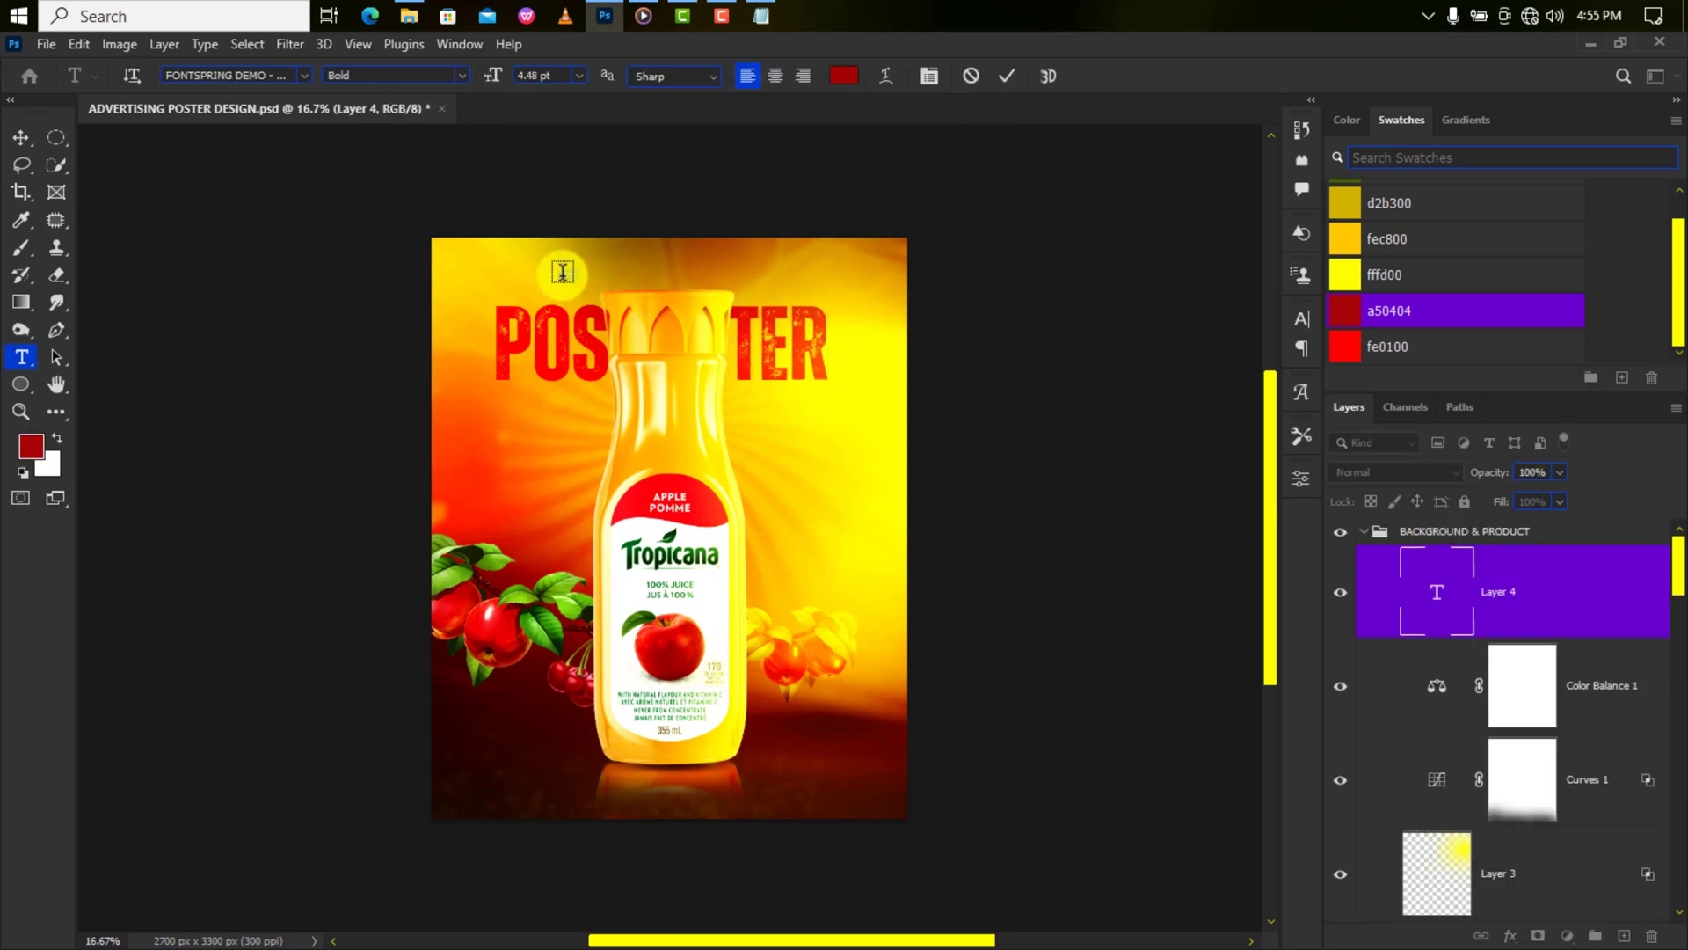
{"action": "left_click", "coordinate": [1010, 74]}
{"action": "left_click", "coordinate": [1319, 323]}
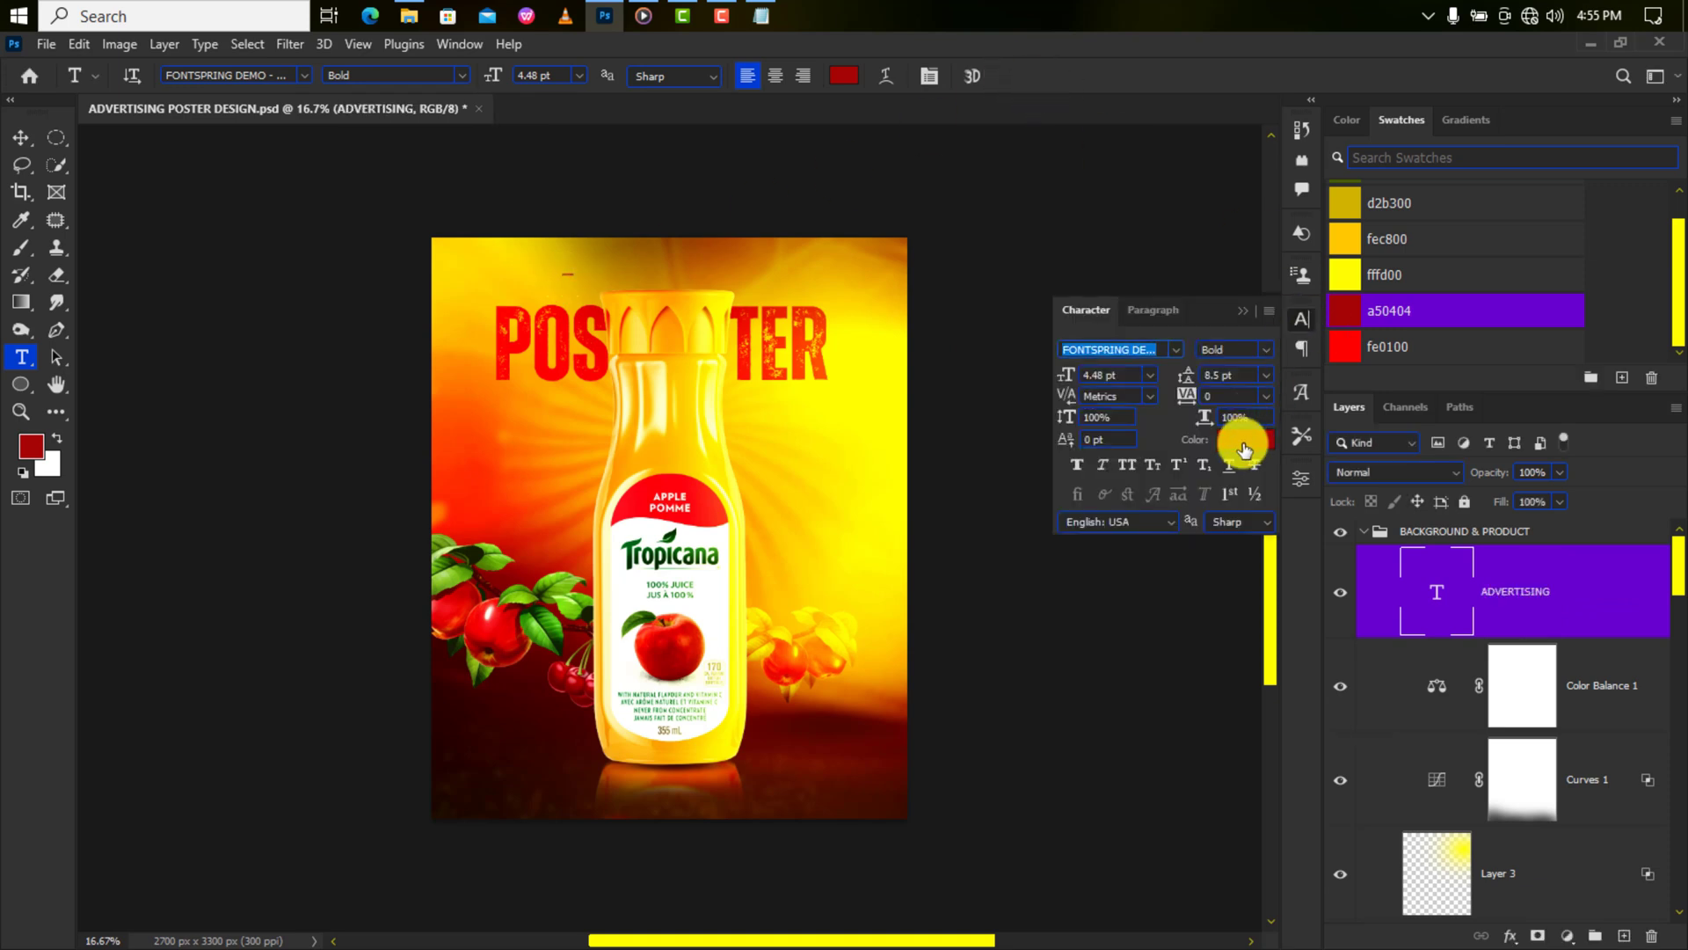
{"action": "left_click", "coordinate": [1245, 439]}
{"action": "left_click", "coordinate": [1090, 852]}
{"action": "left_click", "coordinate": [1576, 551]}
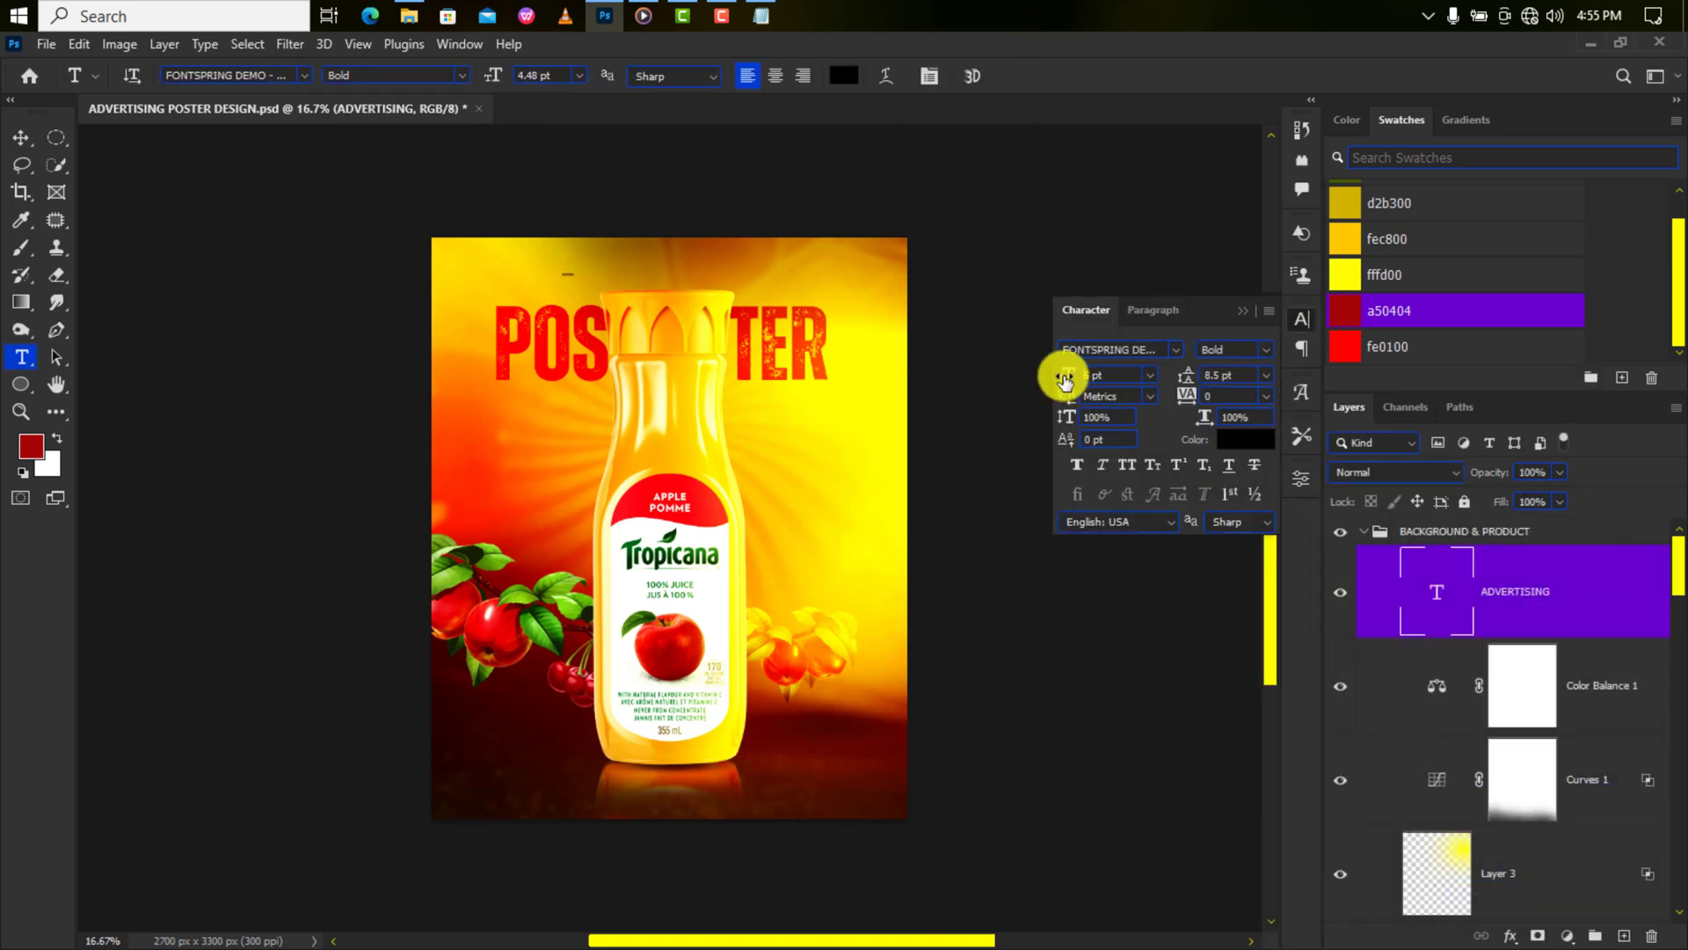
{"action": "left_click_drag", "start_coordinate": [1064, 380], "coordinate": [1032, 397]}
{"action": "left_click", "coordinate": [1148, 352]}
{"action": "left_click", "coordinate": [1190, 434]}
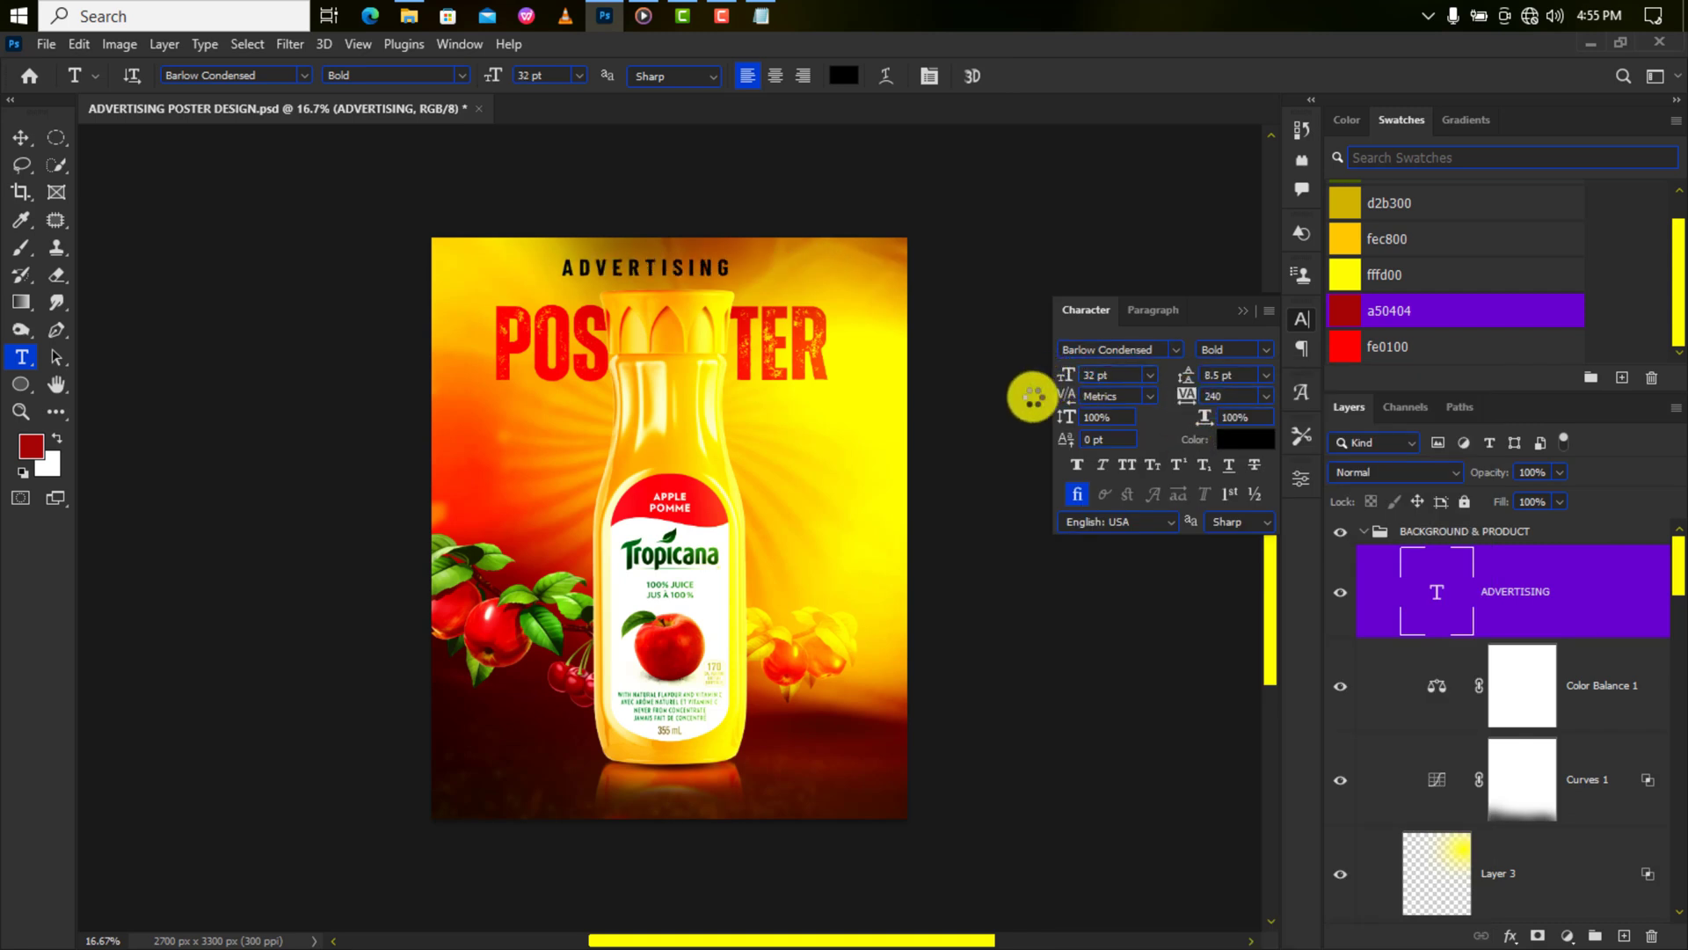
{"action": "key", "text": "v"}
{"action": "left_click_drag", "start_coordinate": [658, 275], "coordinate": [803, 411]}
Duplicate it, retype the copy as 'DESIGN', and place it below TER.
{"action": "key", "text": "ctrl+j"}
{"action": "double_click", "coordinate": [803, 411]}
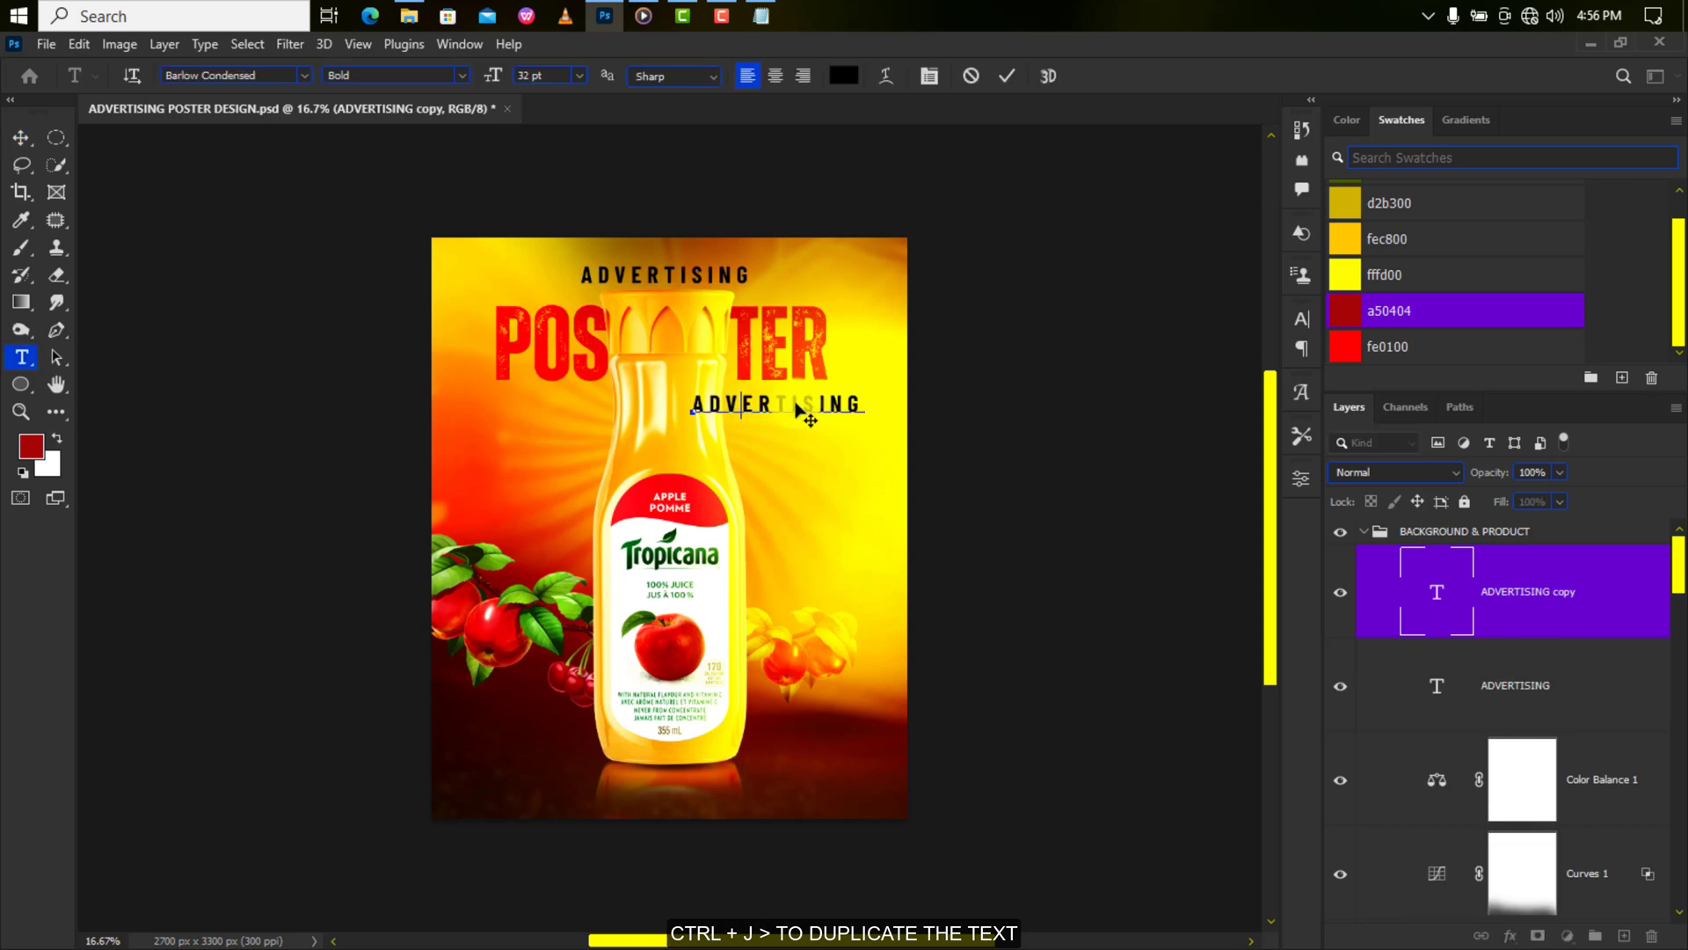
{"action": "type", "text": "DESIGN"}
{"action": "left_click", "coordinate": [1007, 75]}
{"action": "key", "text": "v"}
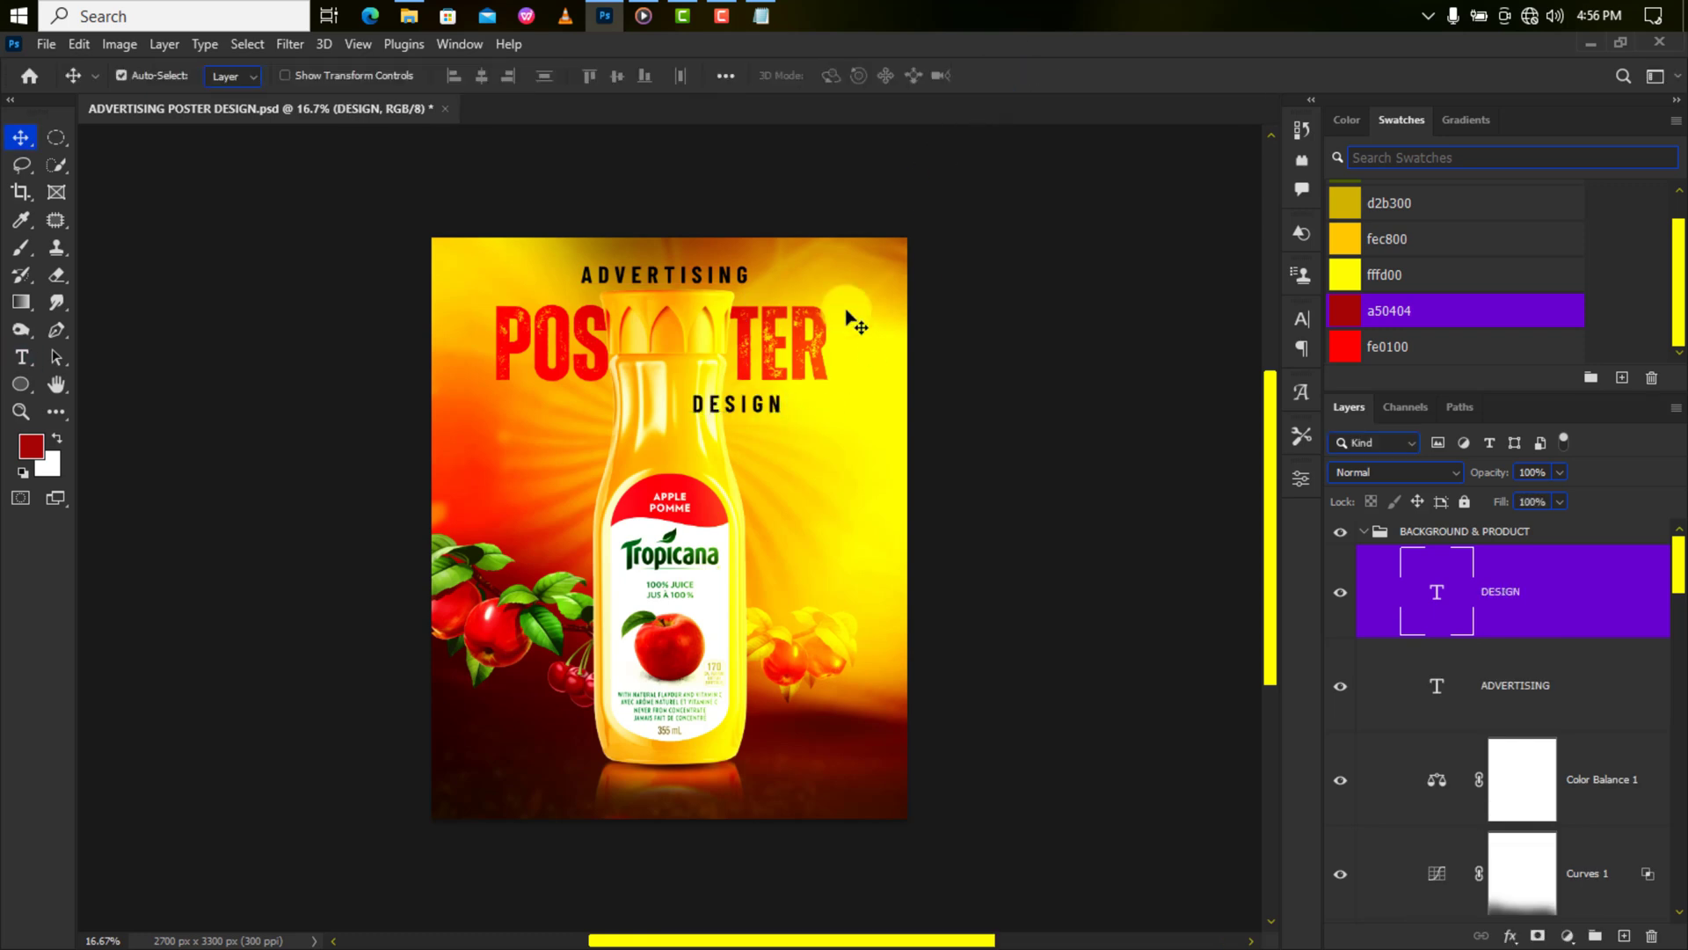
{"action": "key", "text": "ctrl+t"}
{"action": "left_click_drag", "start_coordinate": [785, 401], "coordinate": [802, 400]}
{"action": "key", "text": "Return"}
{"action": "left_click", "coordinate": [1364, 531]}
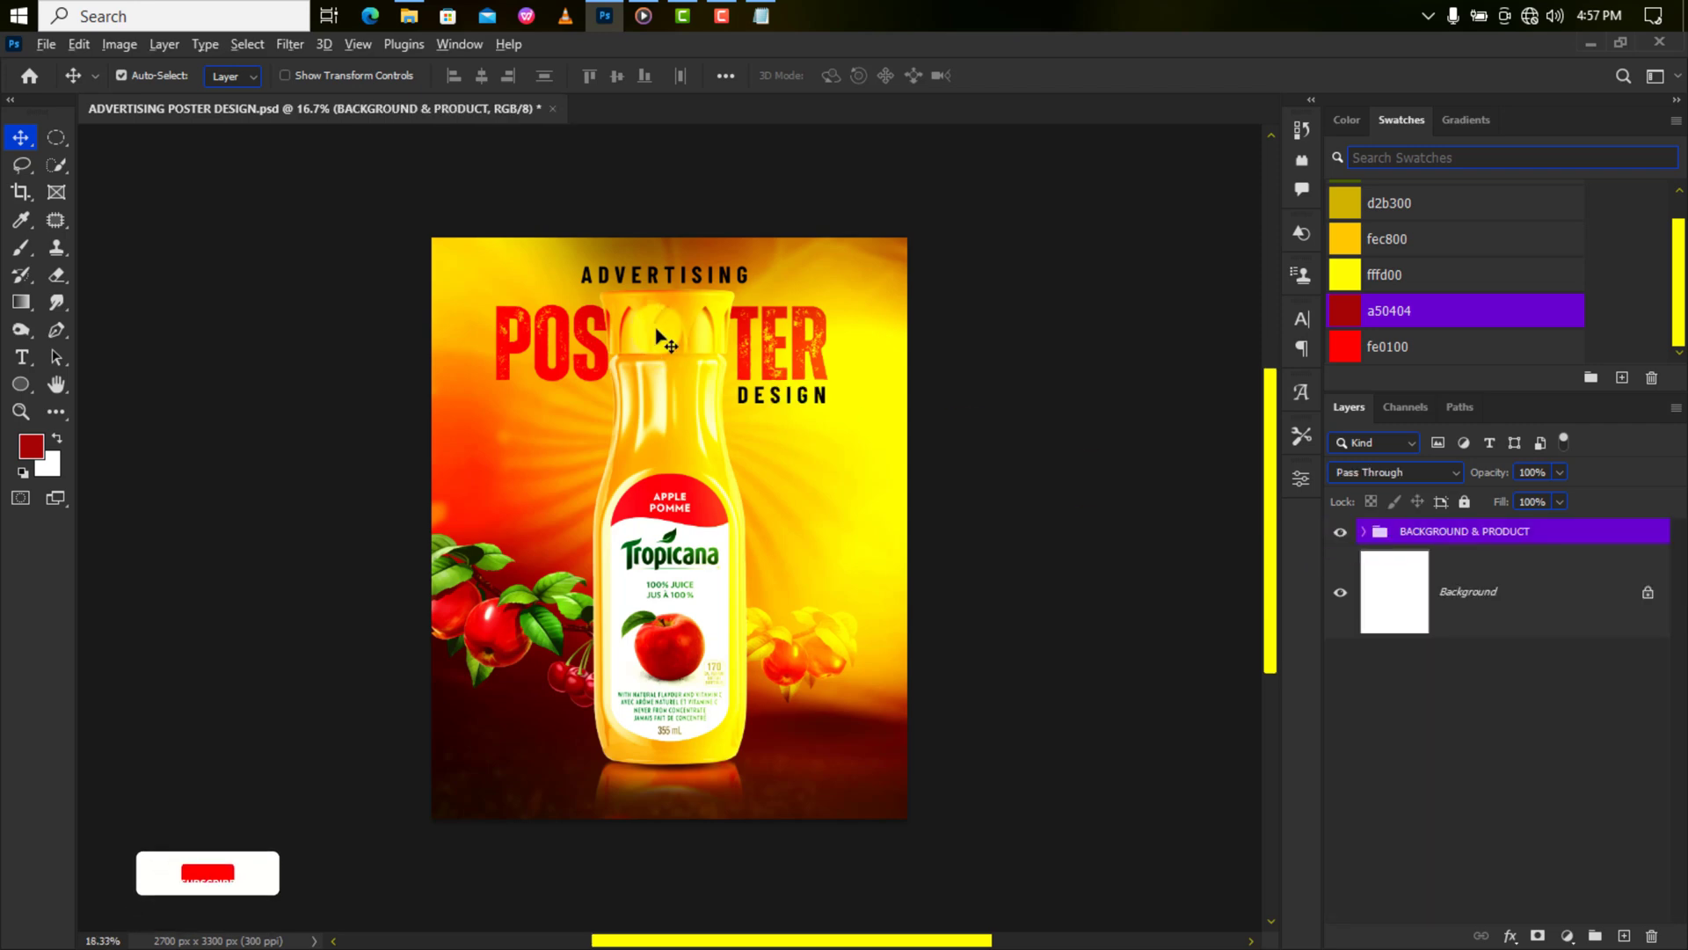
{"action": "scroll", "coordinate": [659, 339], "scroll_direction": "up", "scroll_amount": 5}
{"action": "scroll", "coordinate": [656, 327], "scroll_direction": "down", "scroll_amount": 2}
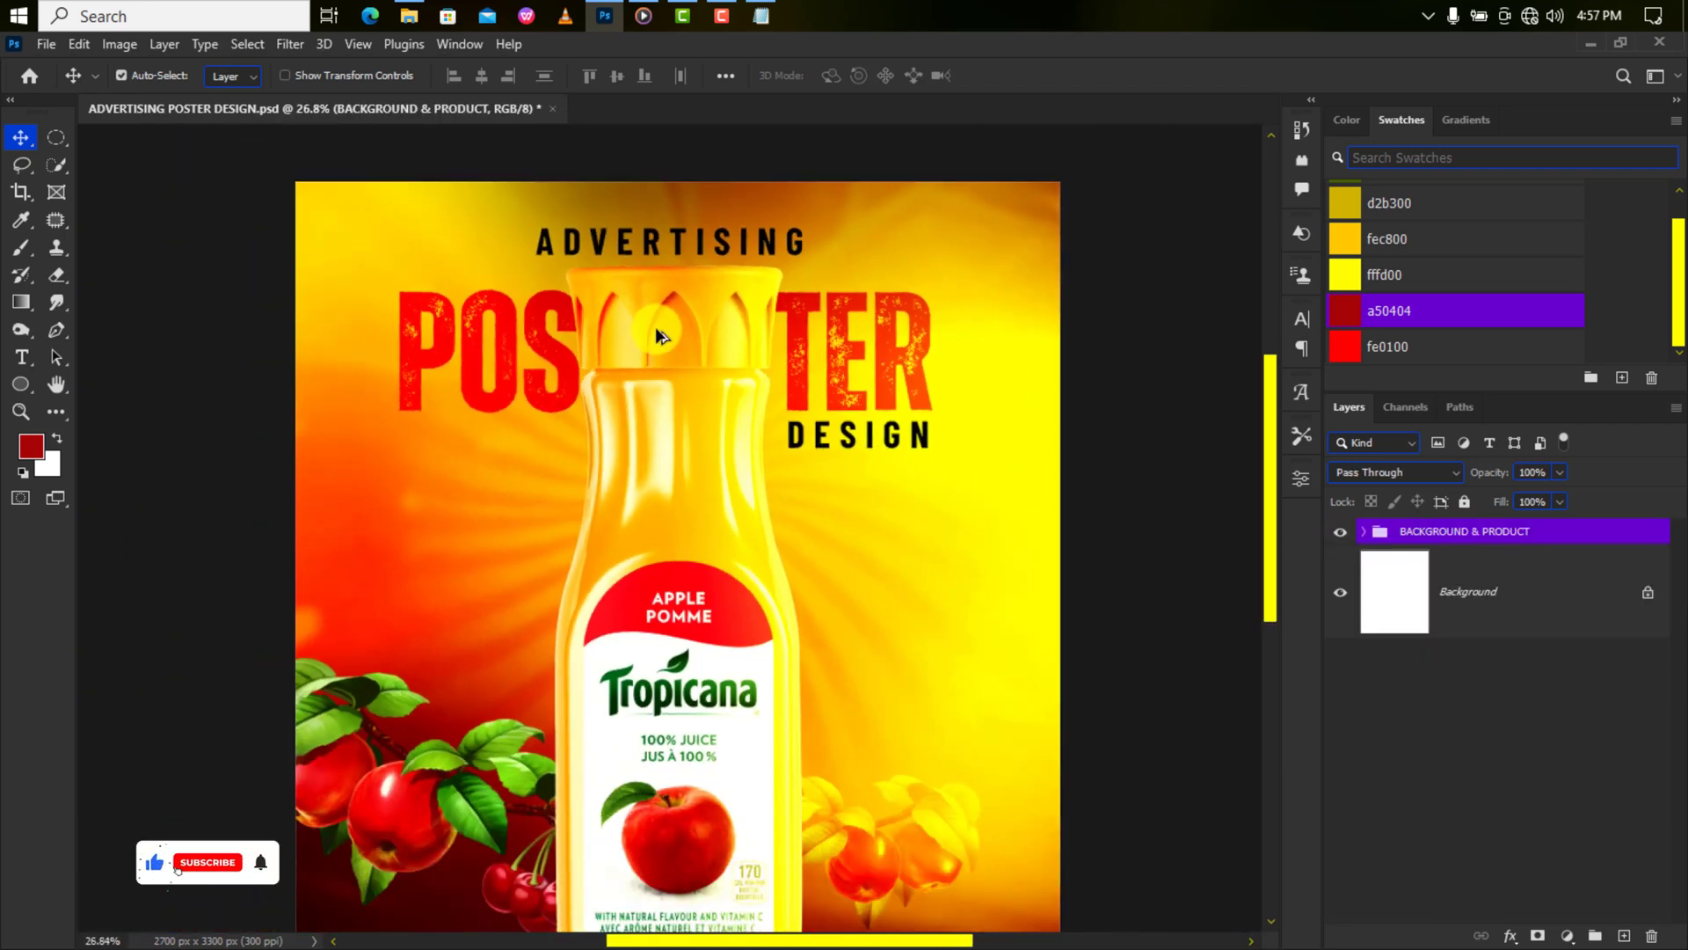
{"action": "scroll", "coordinate": [656, 332], "scroll_direction": "down", "scroll_amount": 3}
{"action": "scroll", "coordinate": [672, 799], "scroll_direction": "up", "scroll_amount": 5}
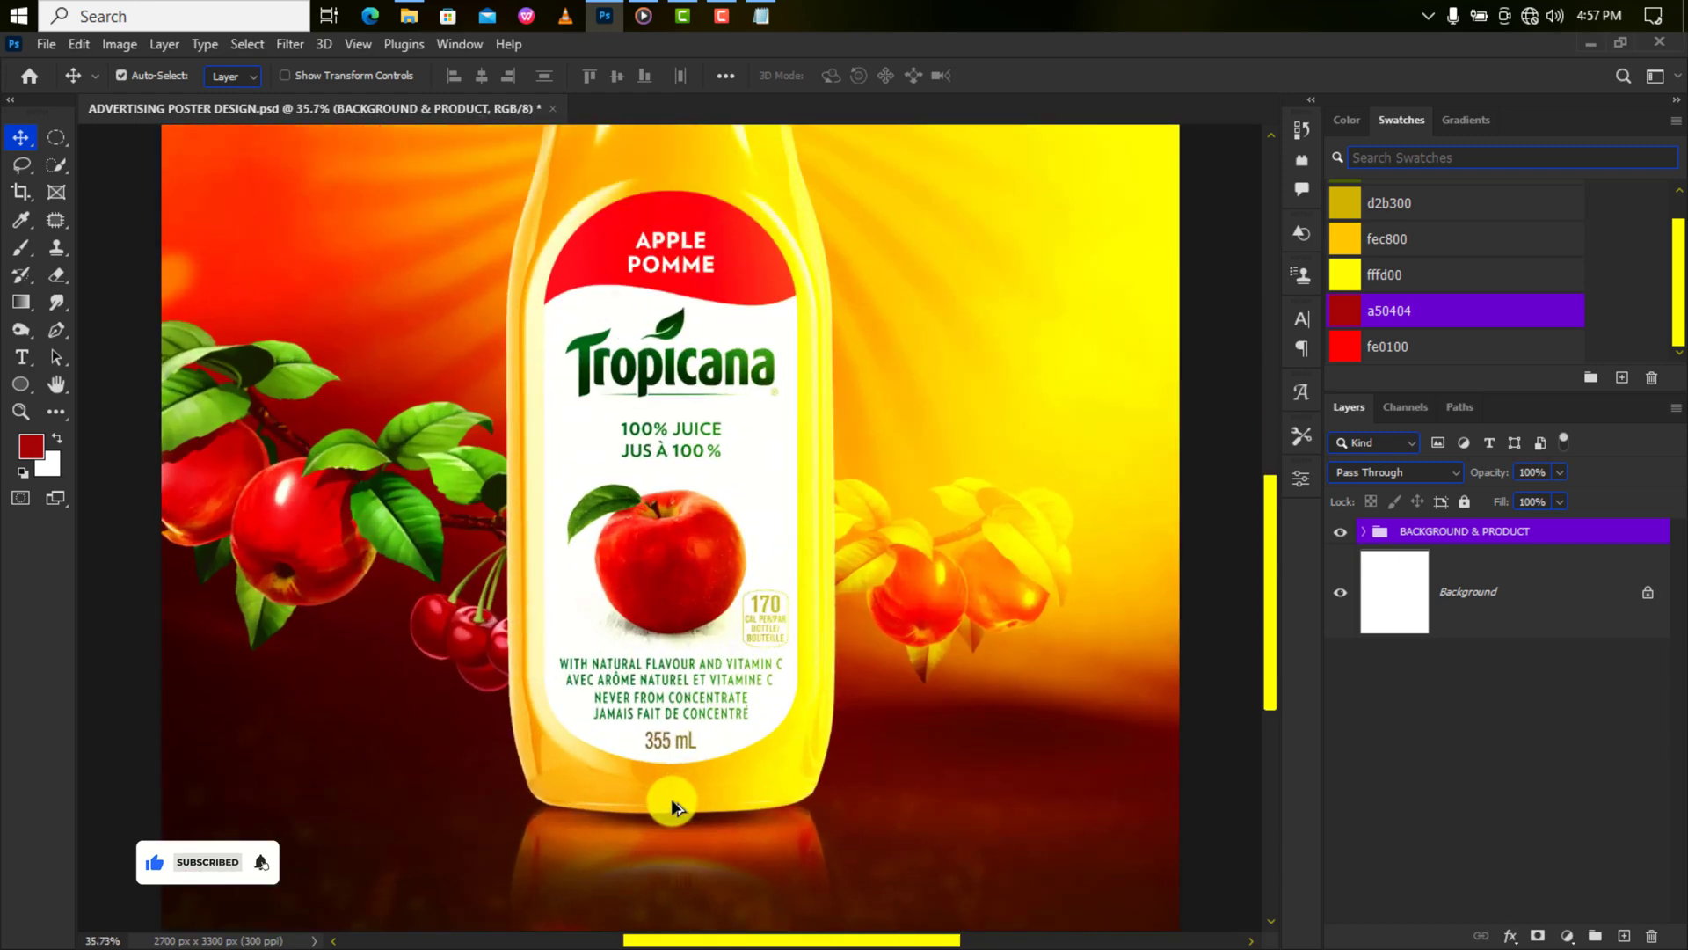
{"action": "scroll", "coordinate": [672, 798], "scroll_direction": "down", "scroll_amount": 5}
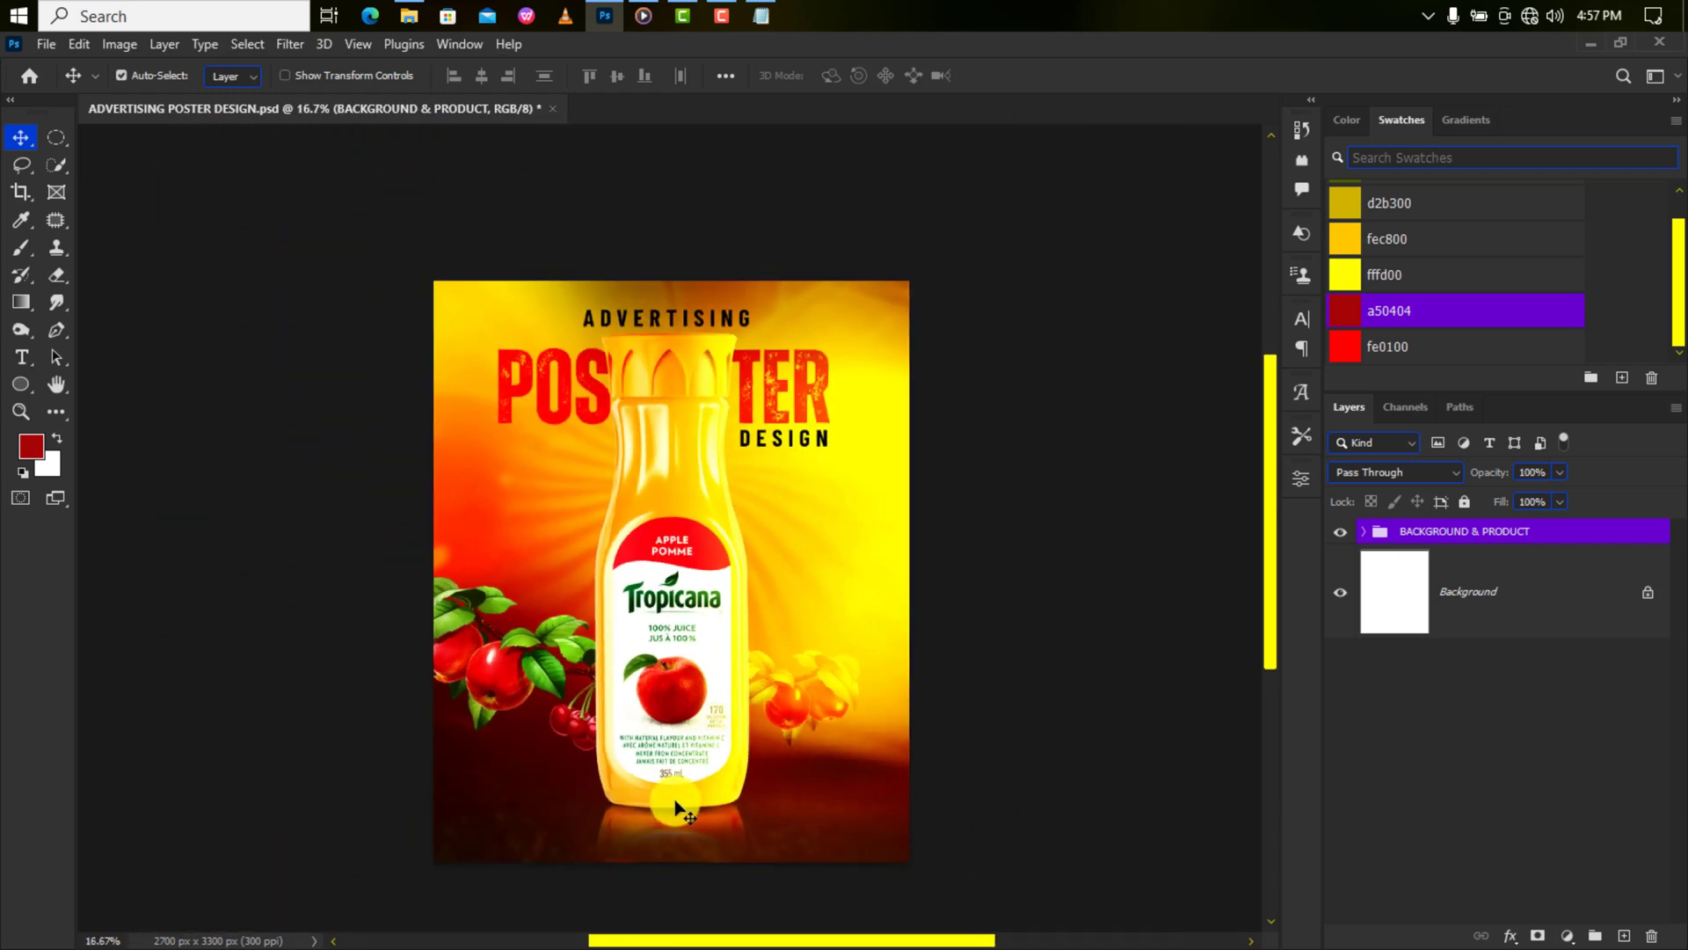